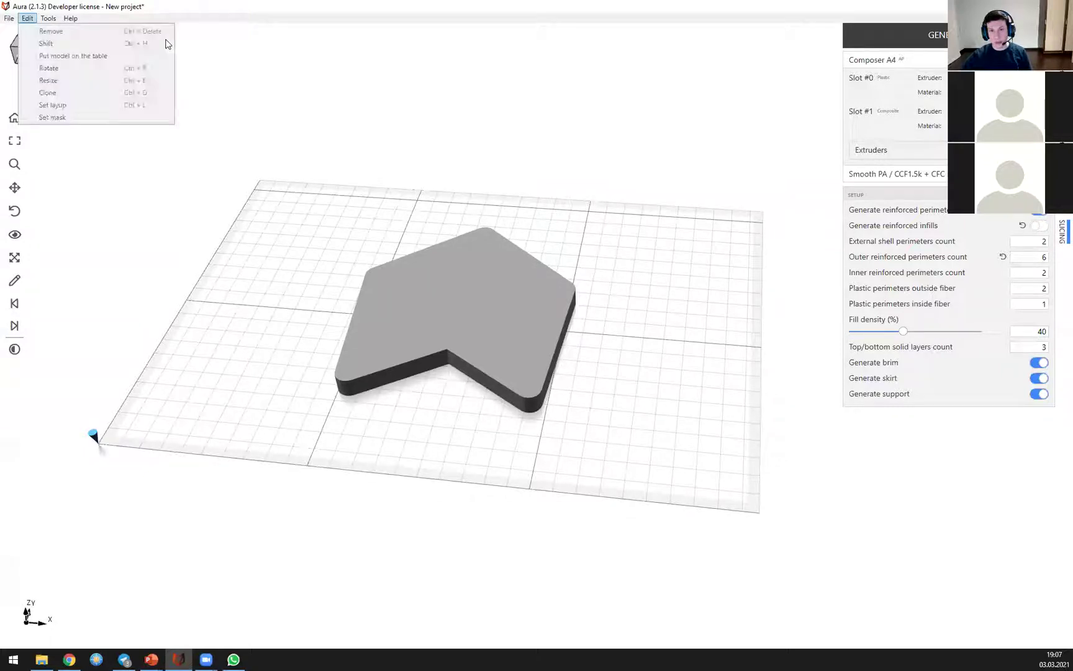
Step: Show the model list and highlight Logo-mask and Logo-mask (2) in turn to examine the shape of each body
left_click(371, 64)
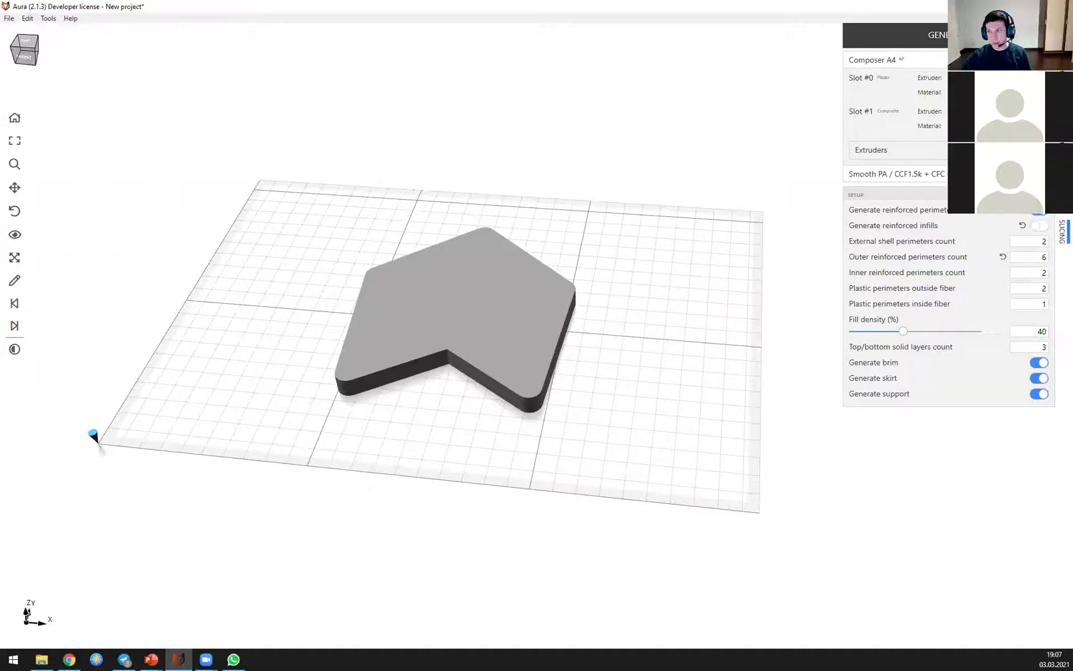
left_click(1061, 232)
left_click(887, 79)
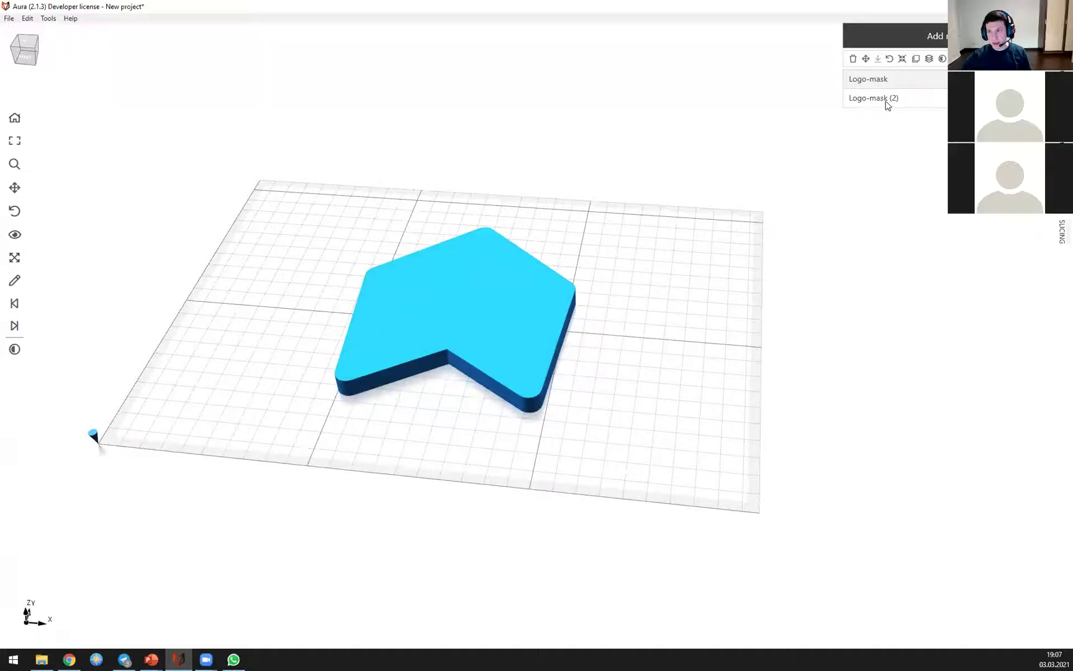
left_click(892, 100)
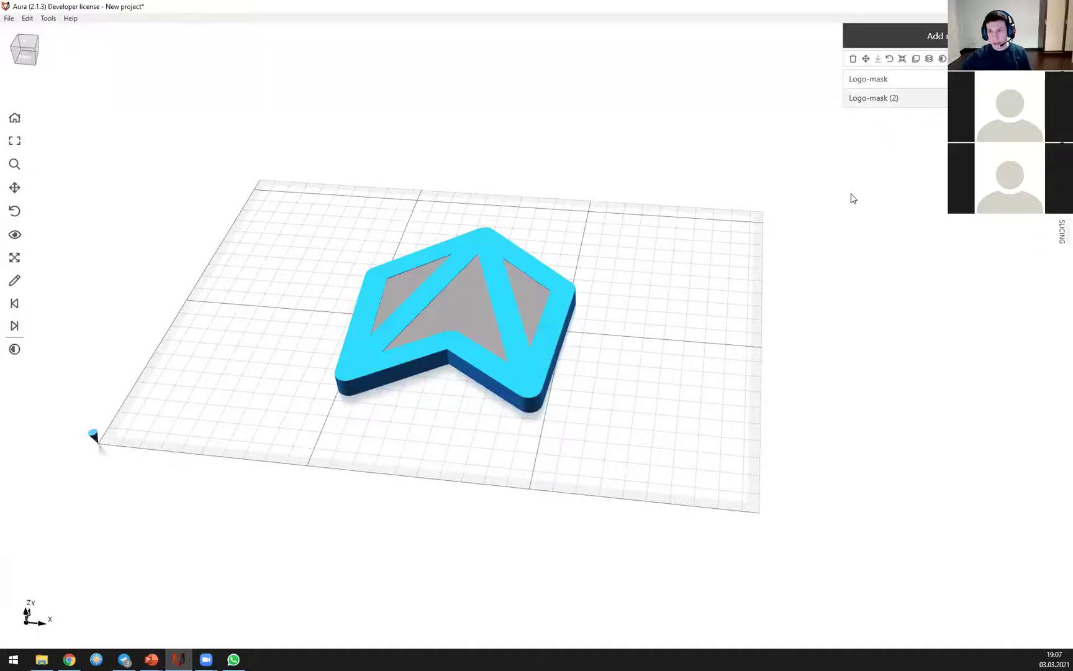
left_click_drag(615, 166, 632, 196)
left_click(678, 219)
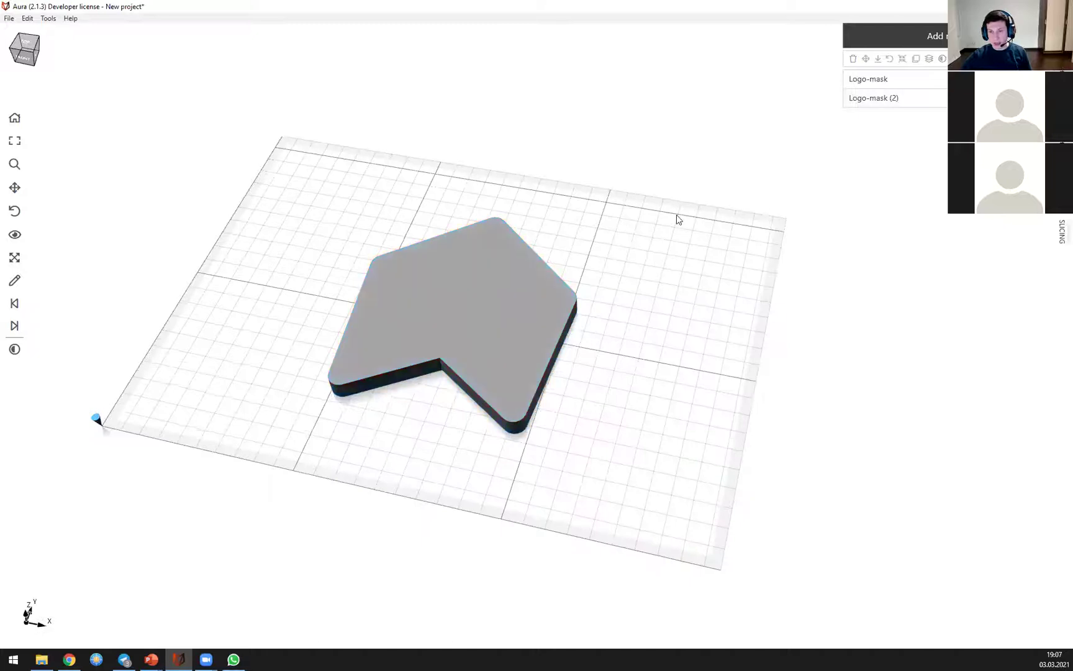
left_click(886, 84)
left_click(868, 142)
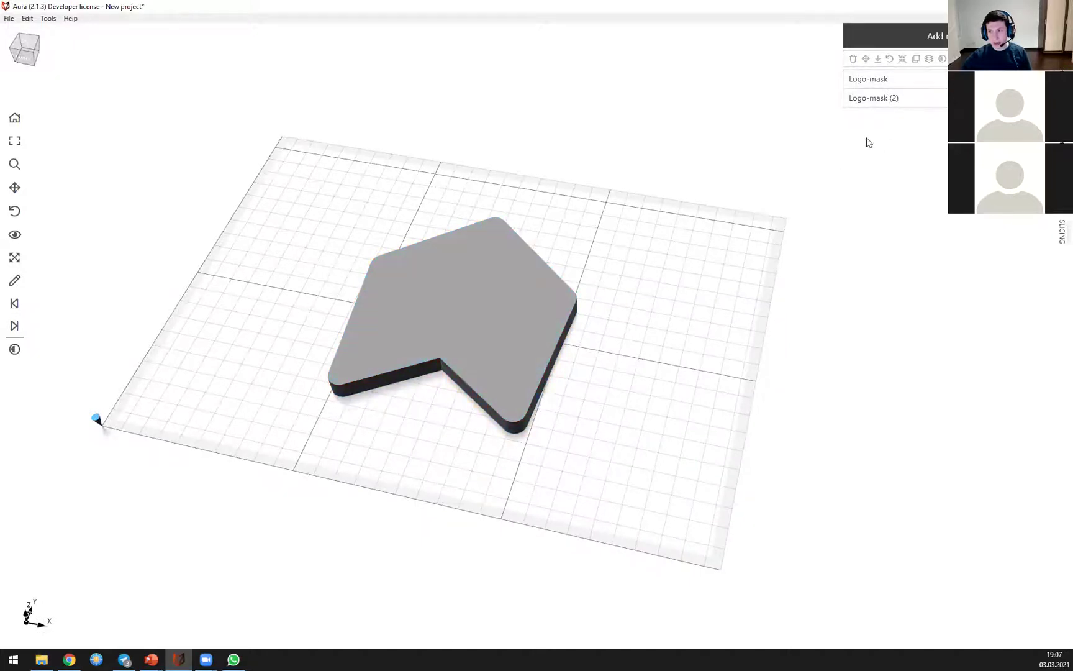
left_click(878, 98)
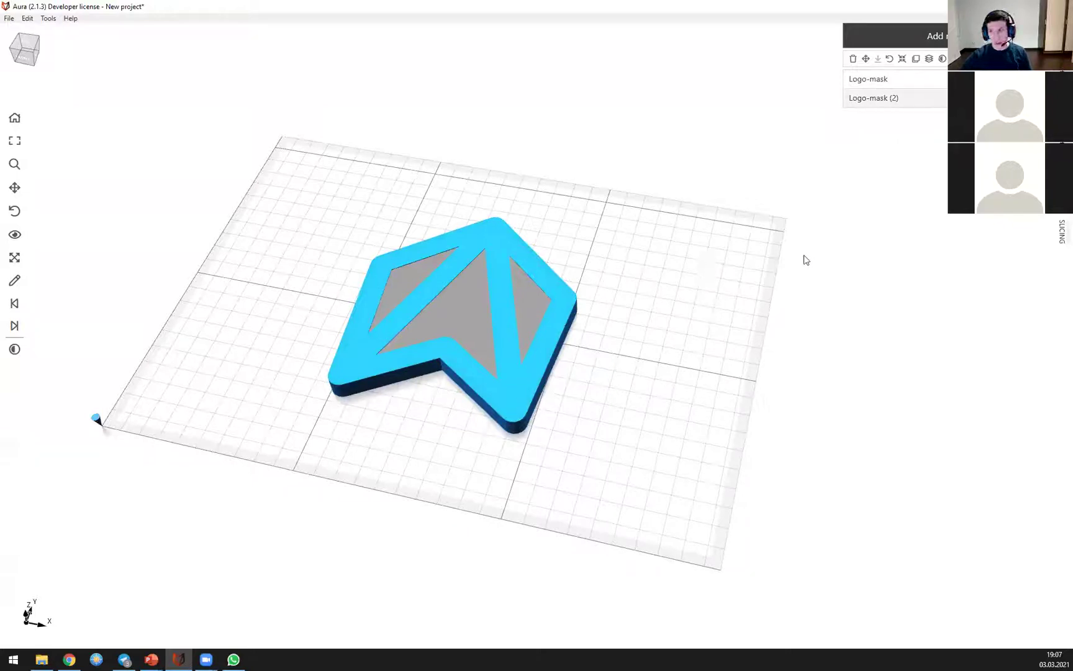
mouse_move(766, 261)
left_mouse_down()
mouse_move(740, 287)
mouse_move(761, 275)
left_mouse_up()
left_click_drag(556, 282, 575, 259)
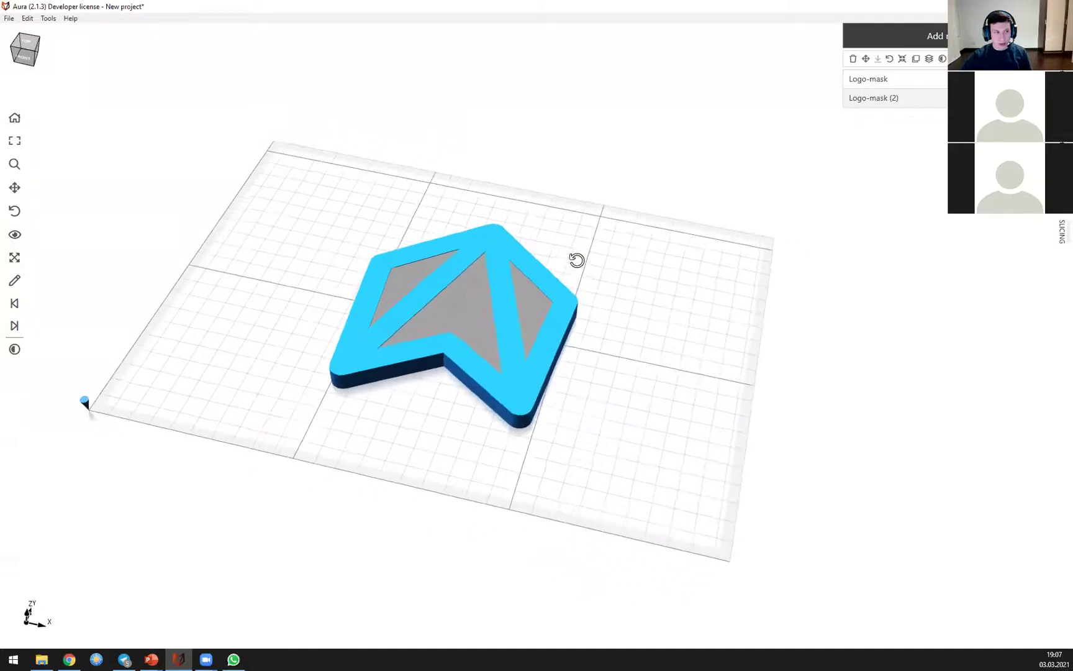
Step: Compare the solid Logo-mask body with the ribbed Logo-mask (2) body by selecting each again and viewing them from other angles
left_click(863, 86)
left_click(897, 98)
left_click(895, 79)
left_click(763, 181)
left_click_drag(621, 222, 839, 149)
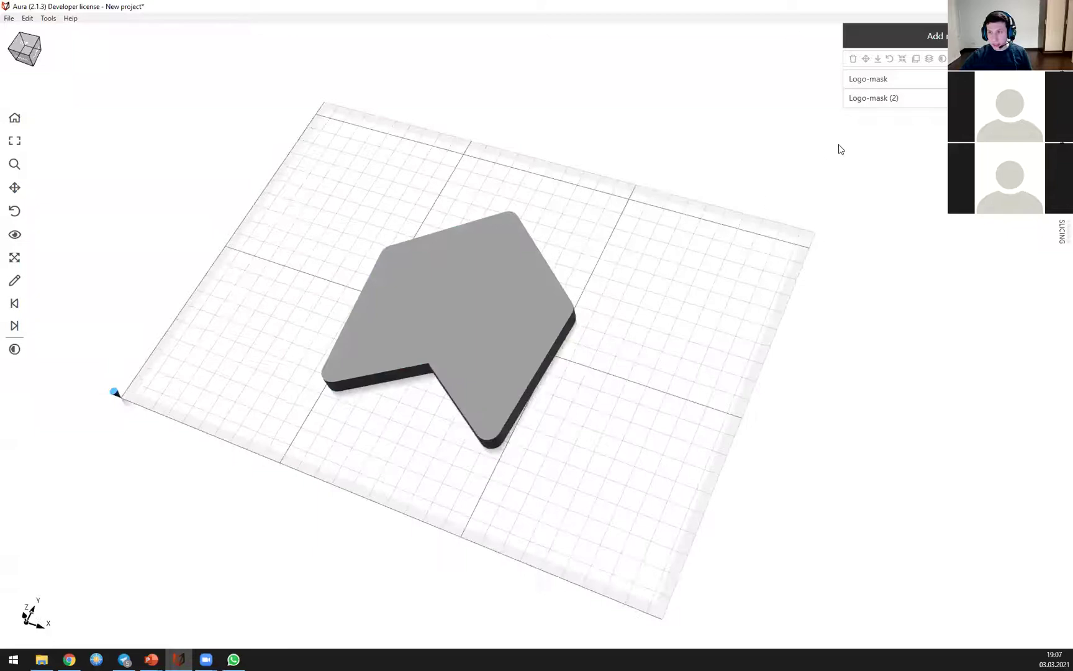
left_click(891, 82)
left_click(721, 184)
left_click_drag(659, 201, 688, 187)
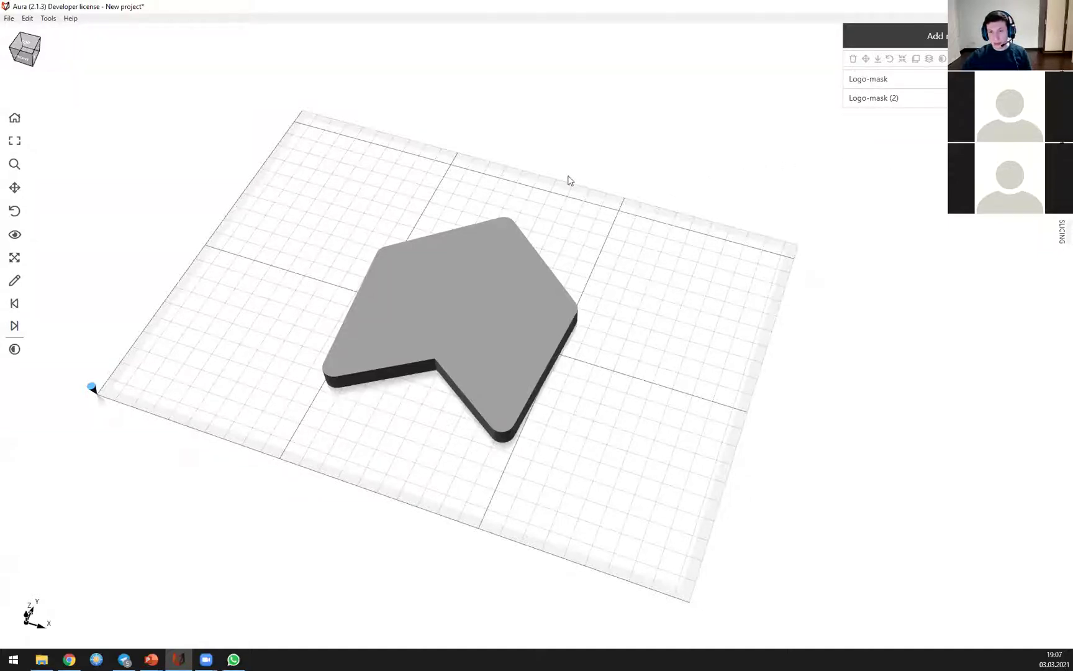
left_click_drag(646, 214, 642, 228)
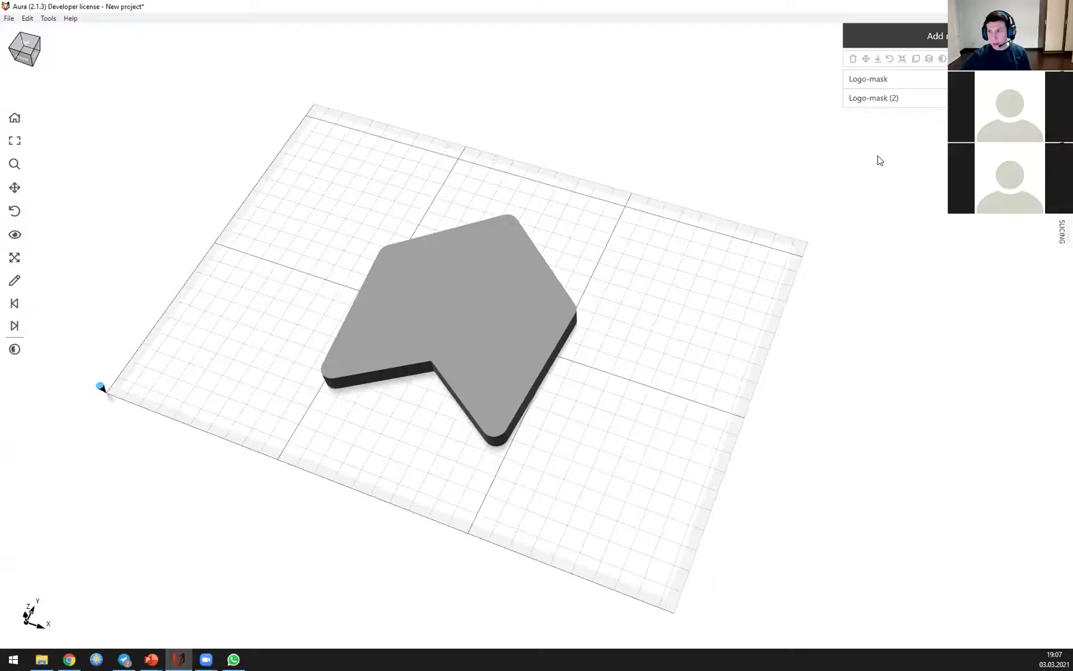
left_click(888, 99)
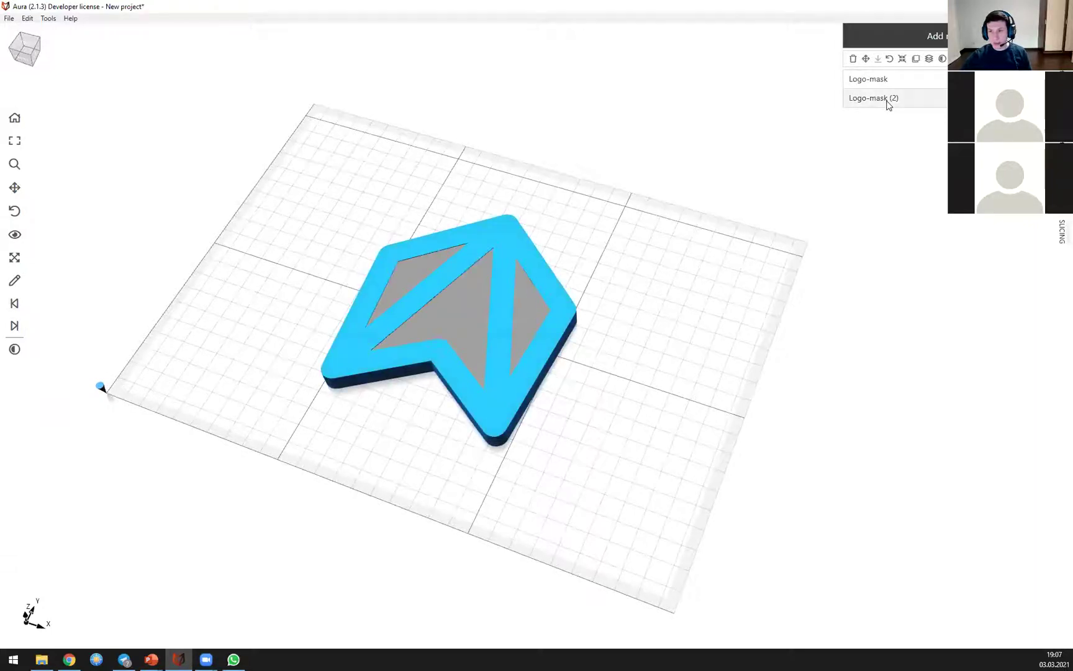
left_click(681, 143)
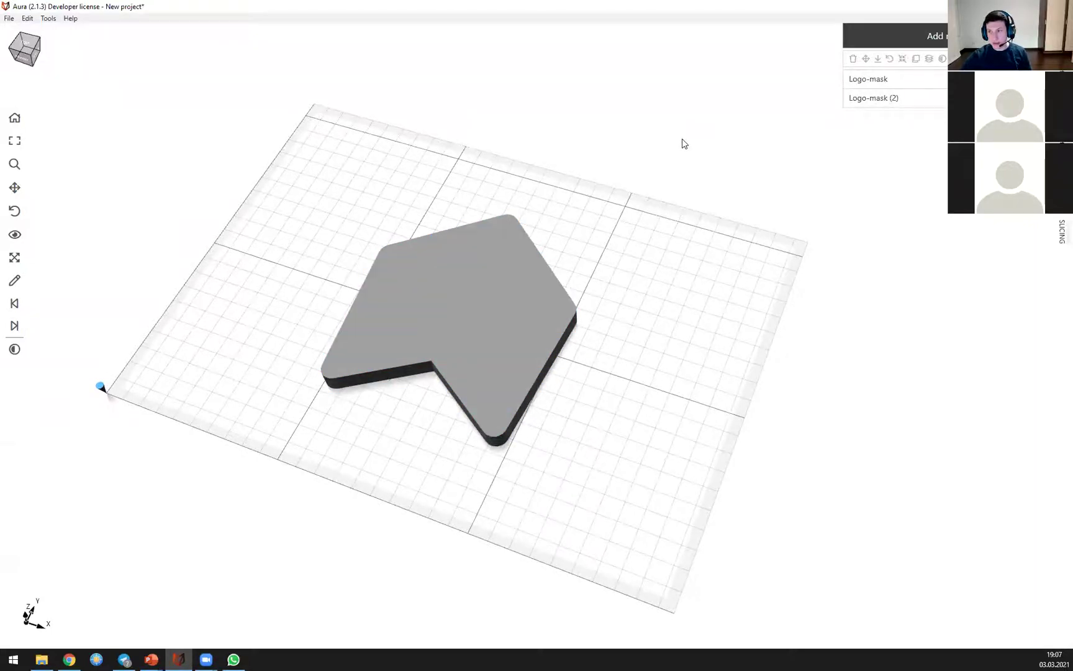
Step: Set Logo-mask (2) as a mask with the solid Logo-mask body as its target model
left_click(898, 100)
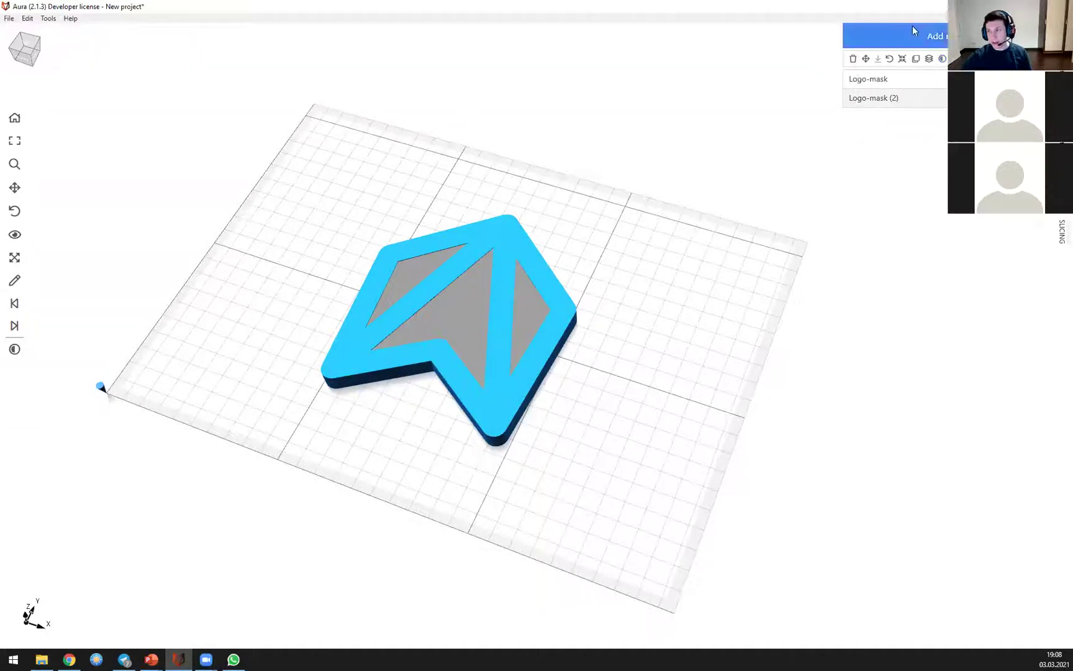
left_click(28, 19)
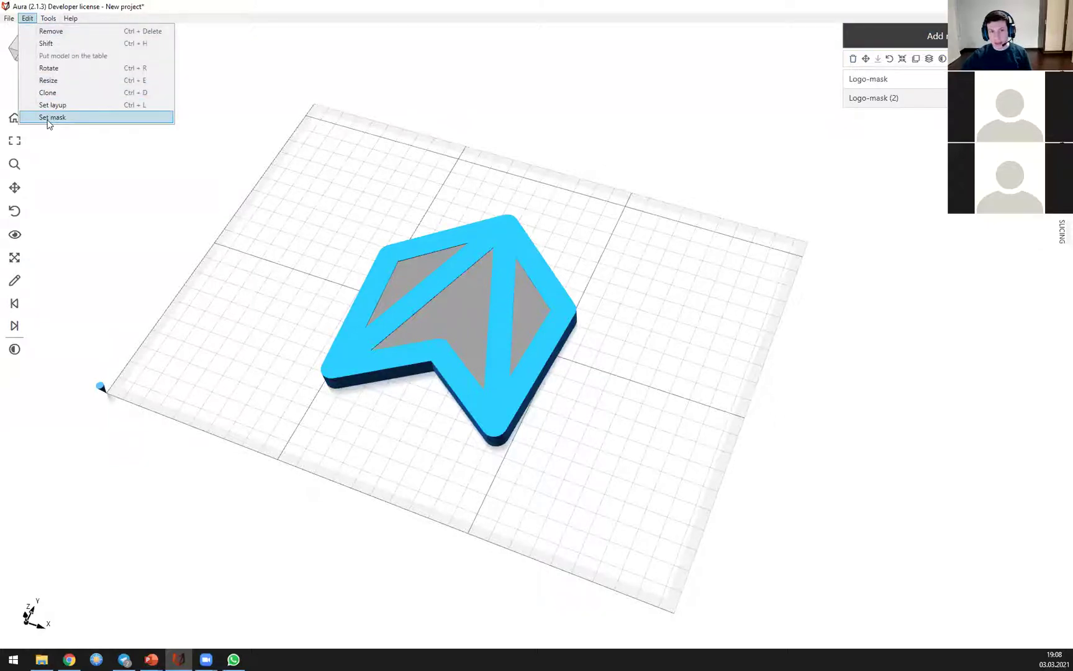
left_click(391, 5)
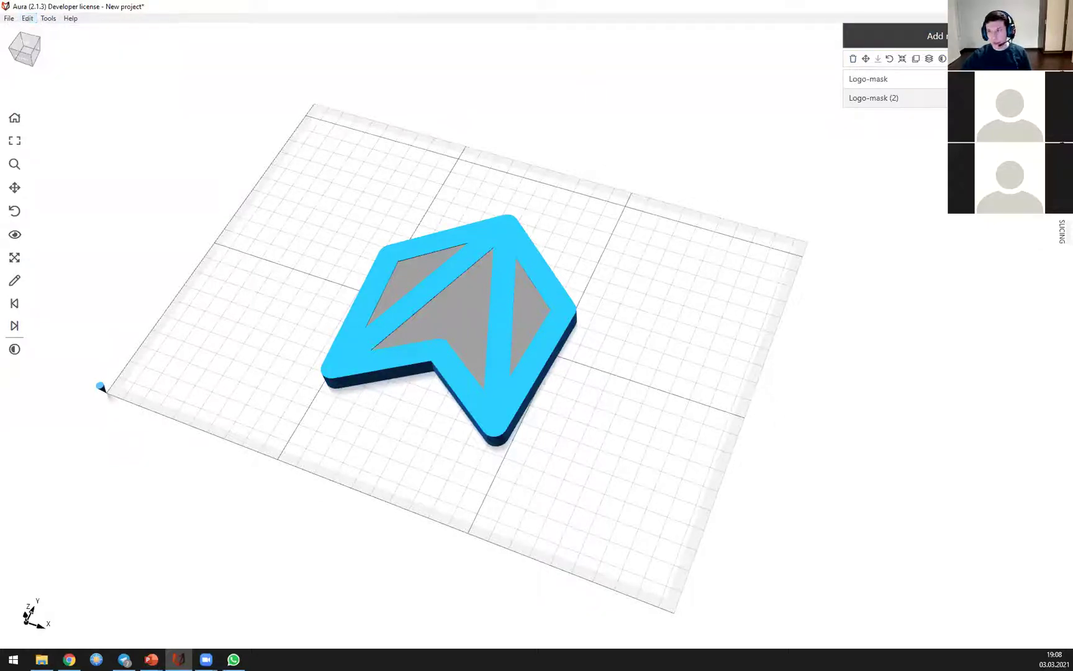
left_click(943, 59)
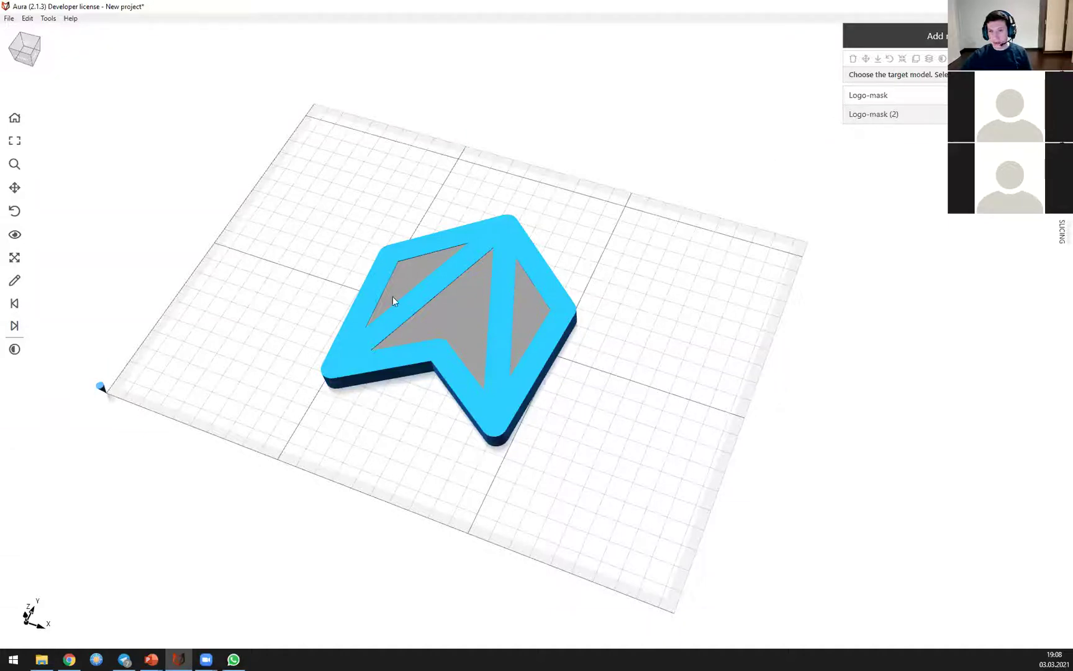
left_click(467, 312)
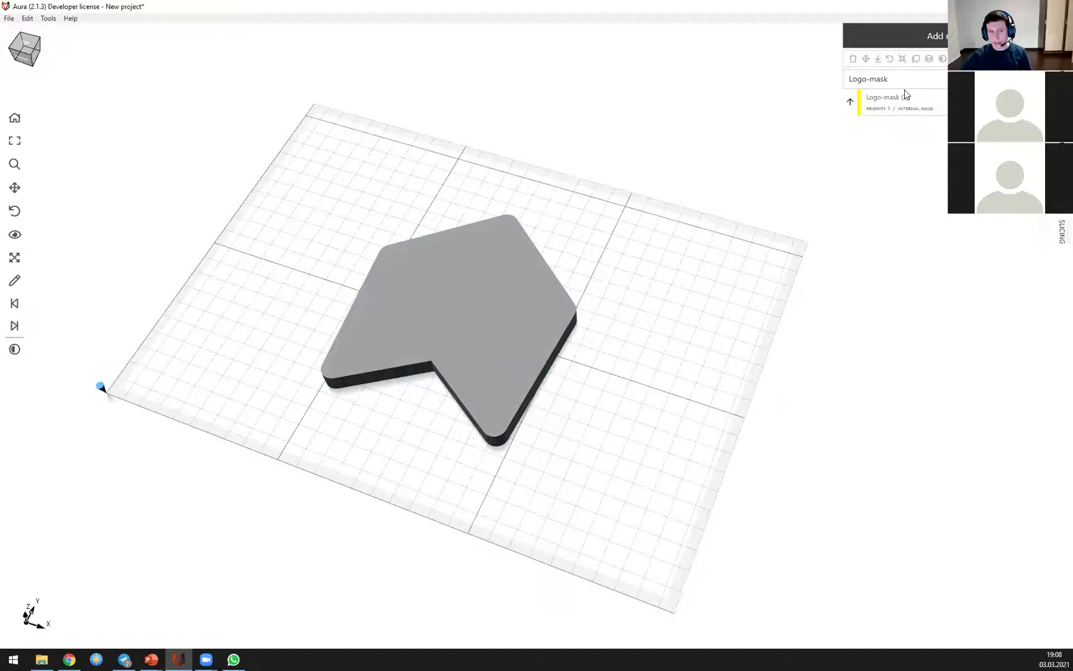
Step: Turn on the transparent mask display and inspect the internal mask inside the Logo-mask body
middle_click_drag(754, 237, 786, 211)
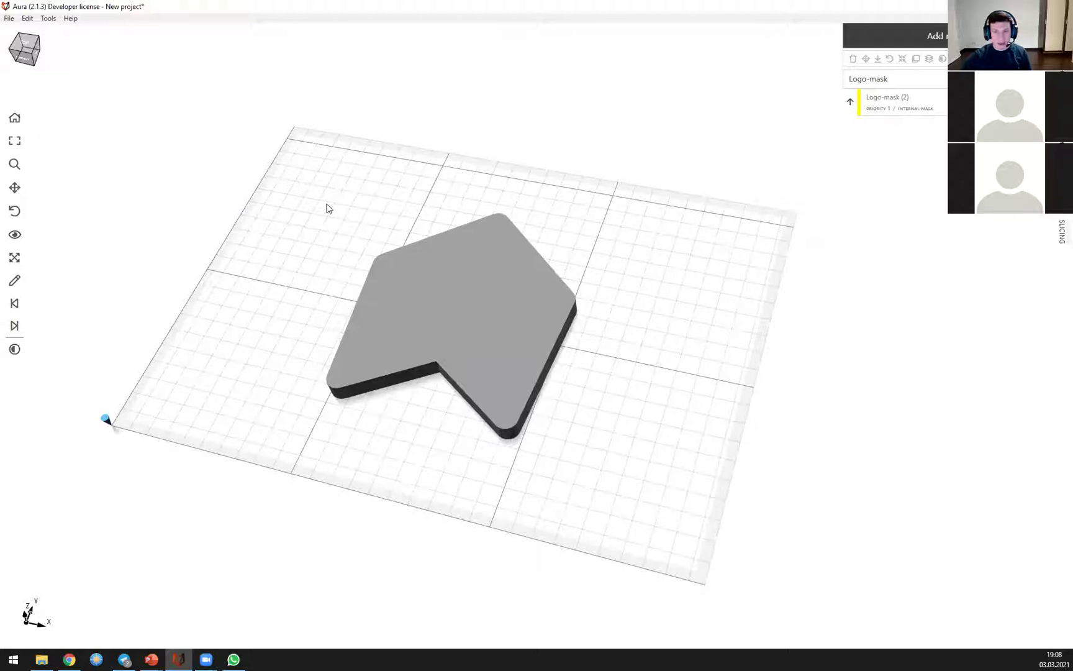
left_click(15, 349)
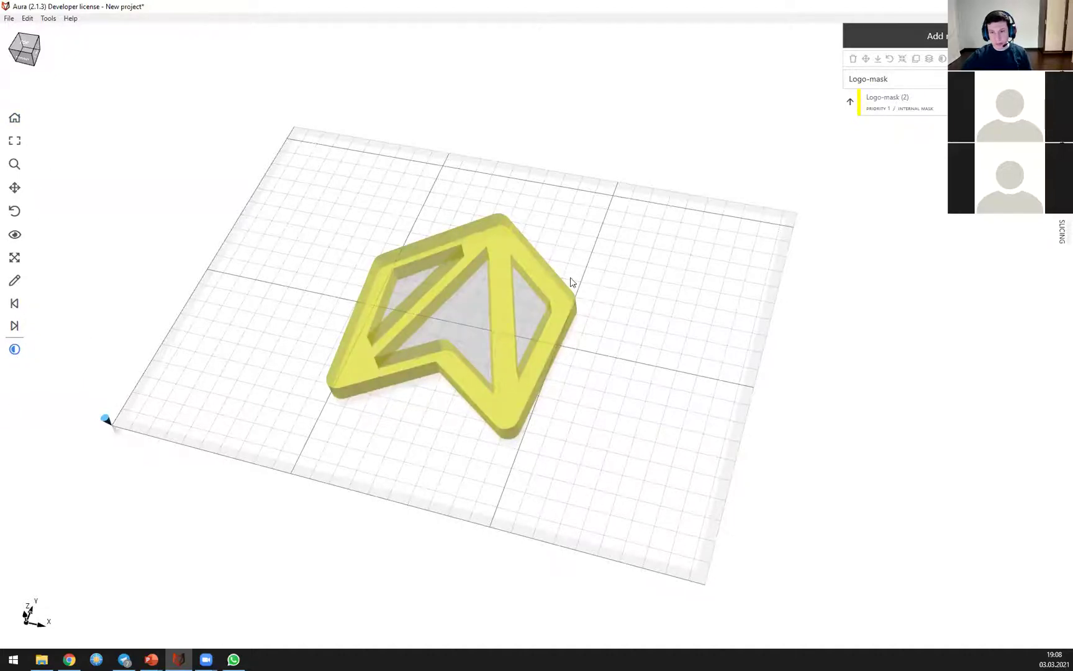
left_click_drag(617, 271, 629, 253)
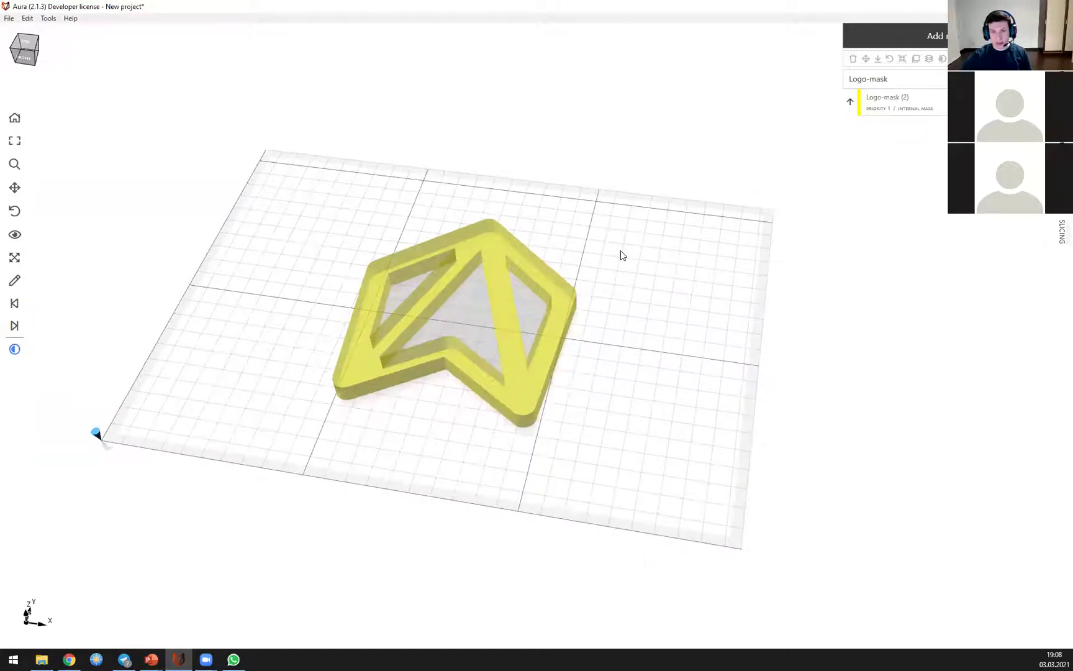
left_click_drag(660, 268, 655, 275)
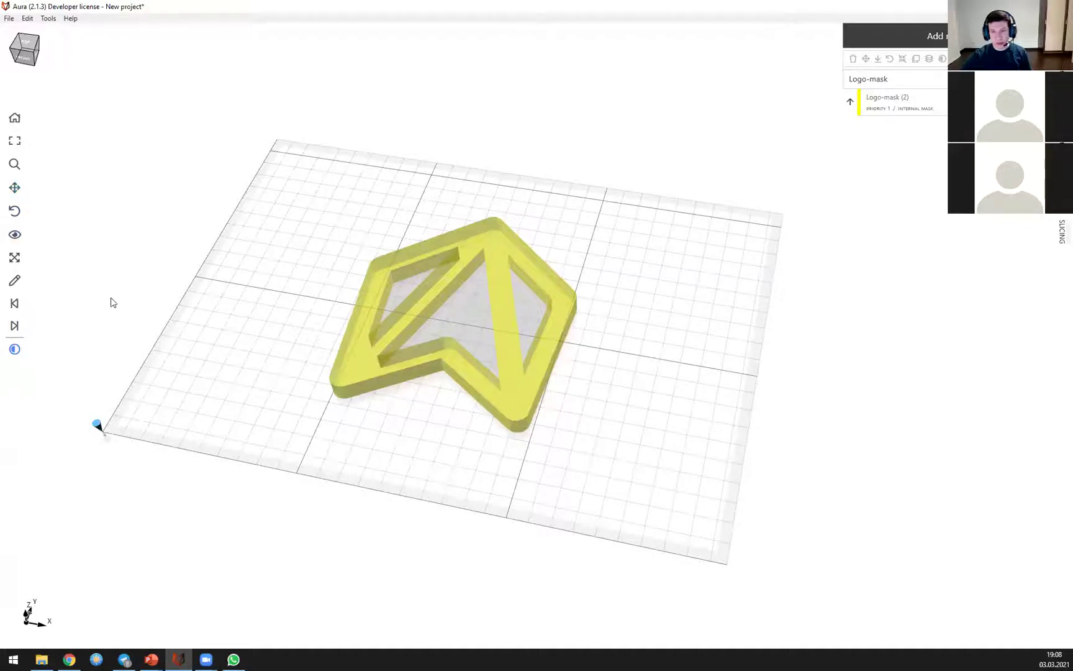
left_click_drag(659, 339, 513, 341)
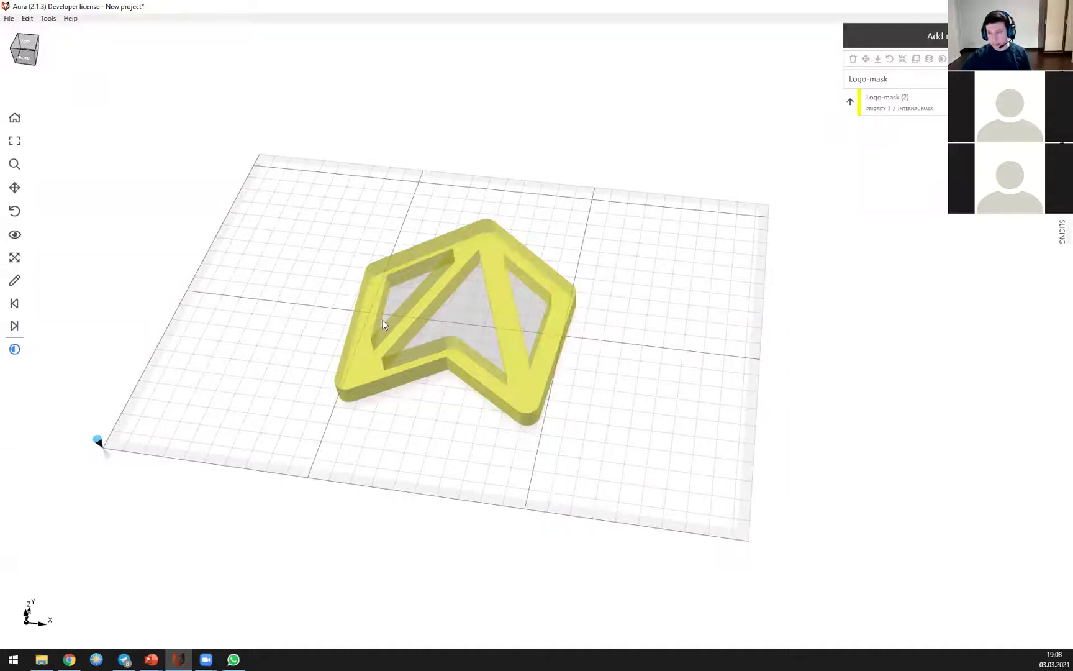
left_click_drag(511, 310, 558, 455)
scroll(475, 334, "up", 3)
left_click_drag(783, 296, 754, 266)
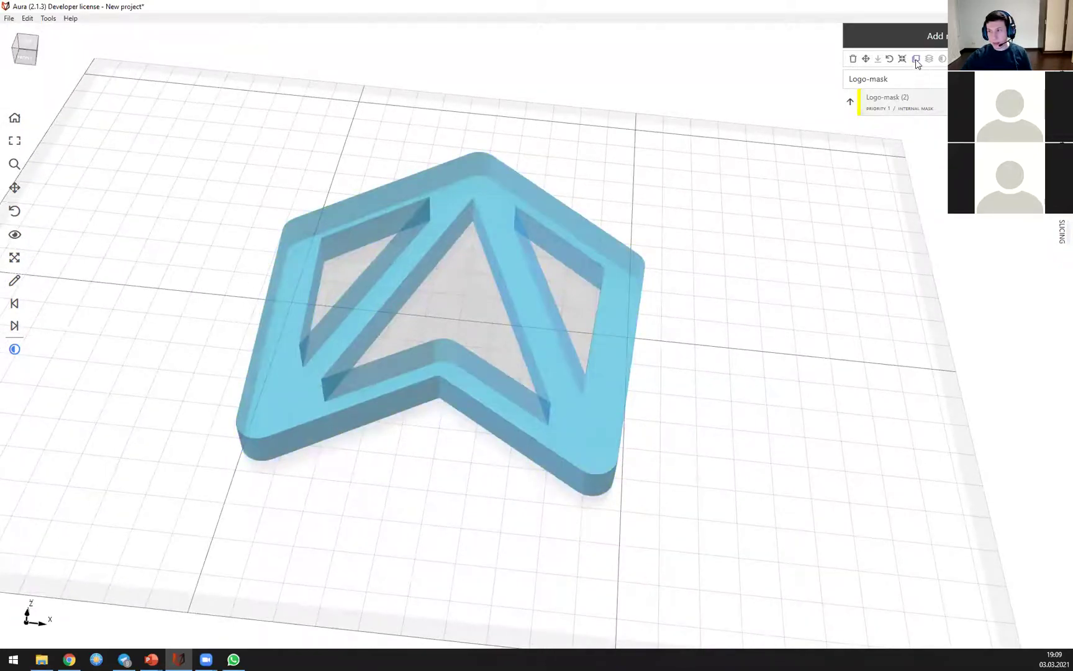
Step: Clone the Logo-mask (2) internal mask and move the copy in the positive X direction, partly outside the body
left_click(915, 58)
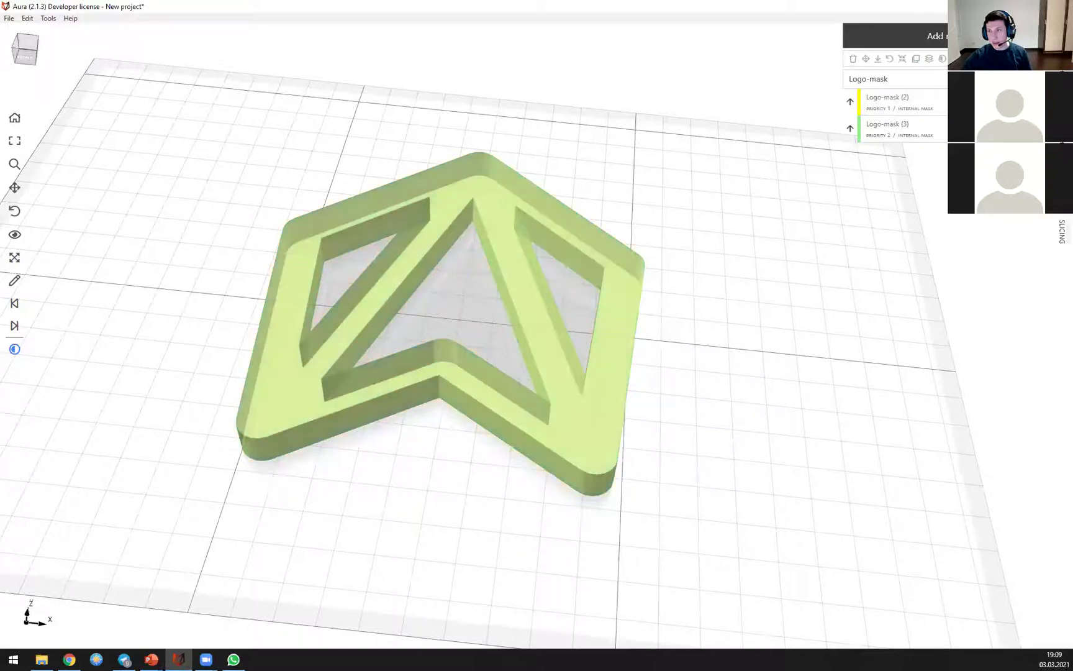
left_click(865, 58)
left_click_drag(276, 467, 380, 470)
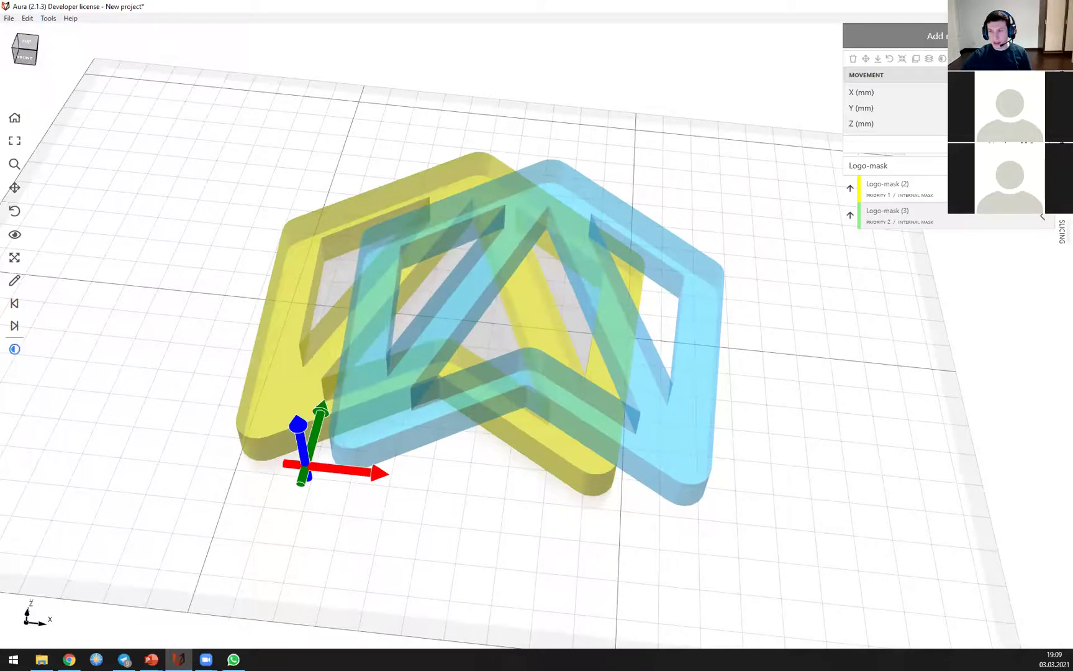
left_click(596, 106)
left_click_drag(596, 105, 891, 90)
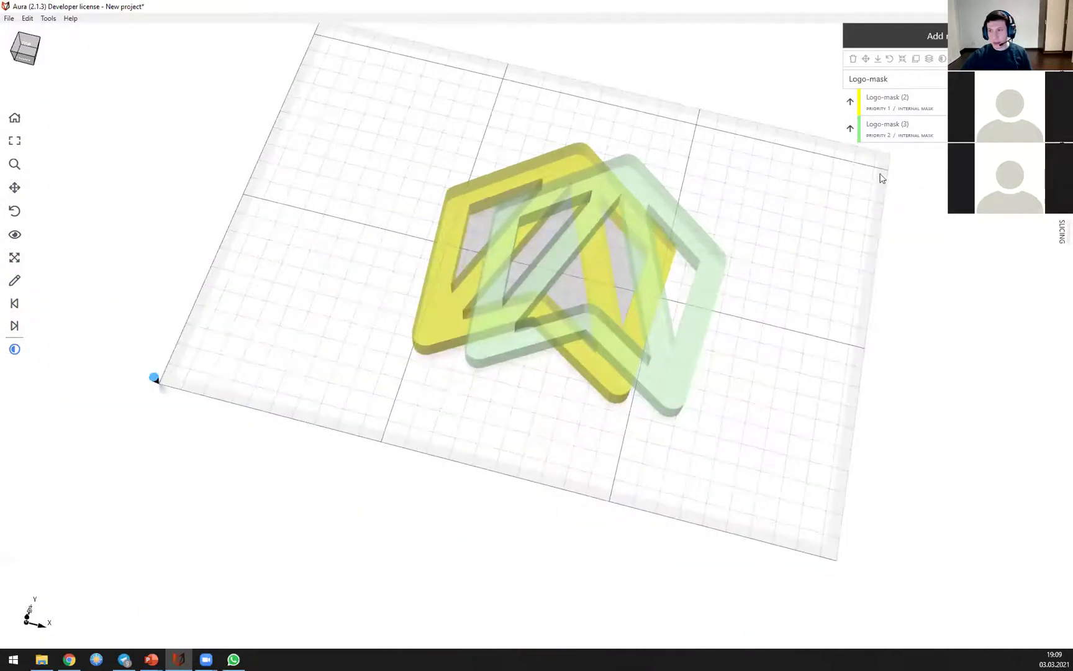
Step: Delete the cloned, offset internal mask from the Logo-mask body
left_click(888, 127)
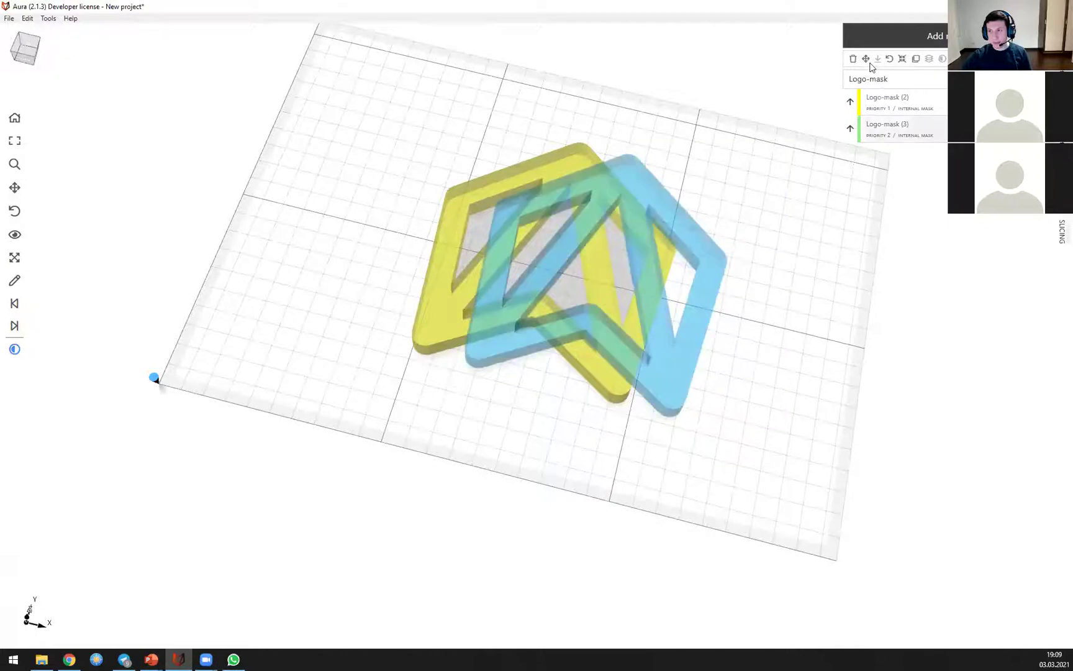
left_click(852, 58)
left_click(565, 371)
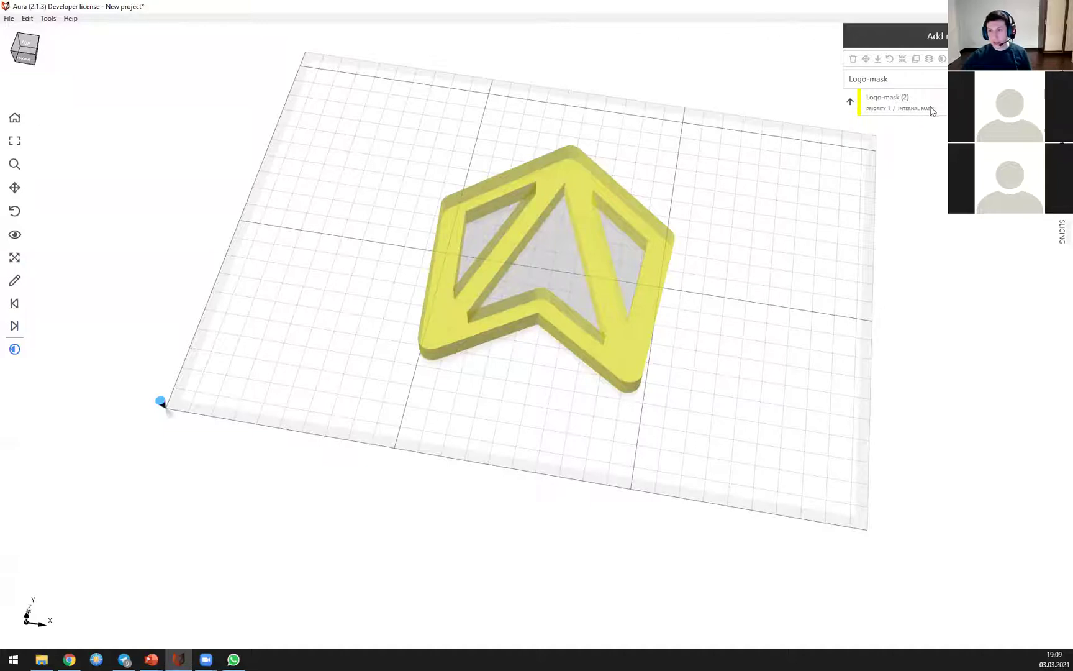
Step: Highlight the Logo-mask (2) mask and its Logo-mask target body in turn to examine which regions the mask covers
left_click(903, 103)
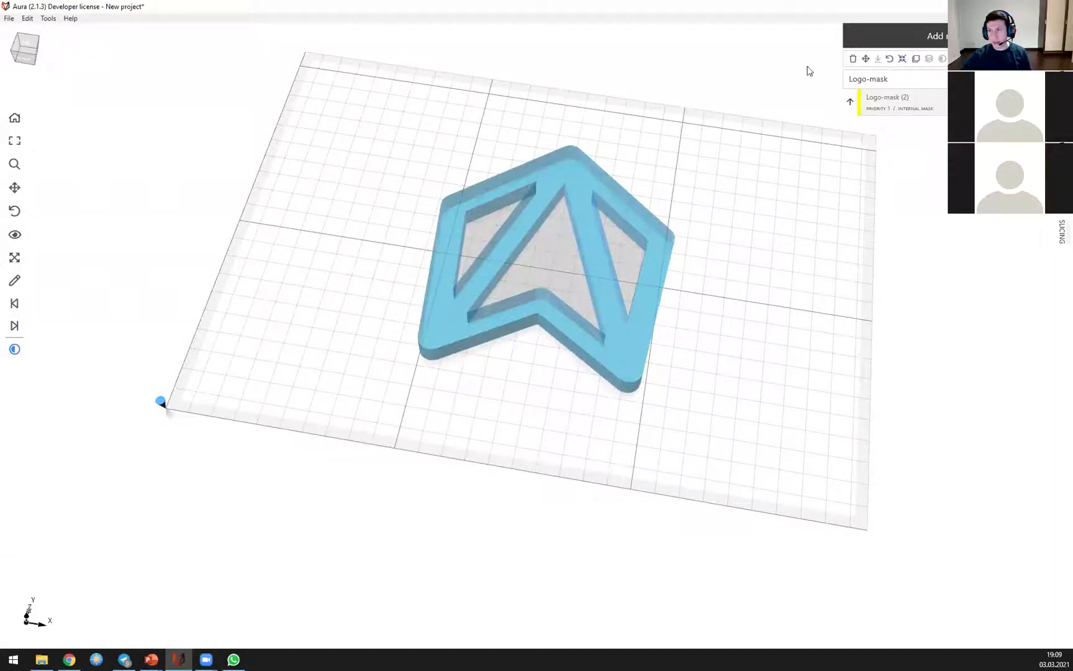
left_click(792, 138)
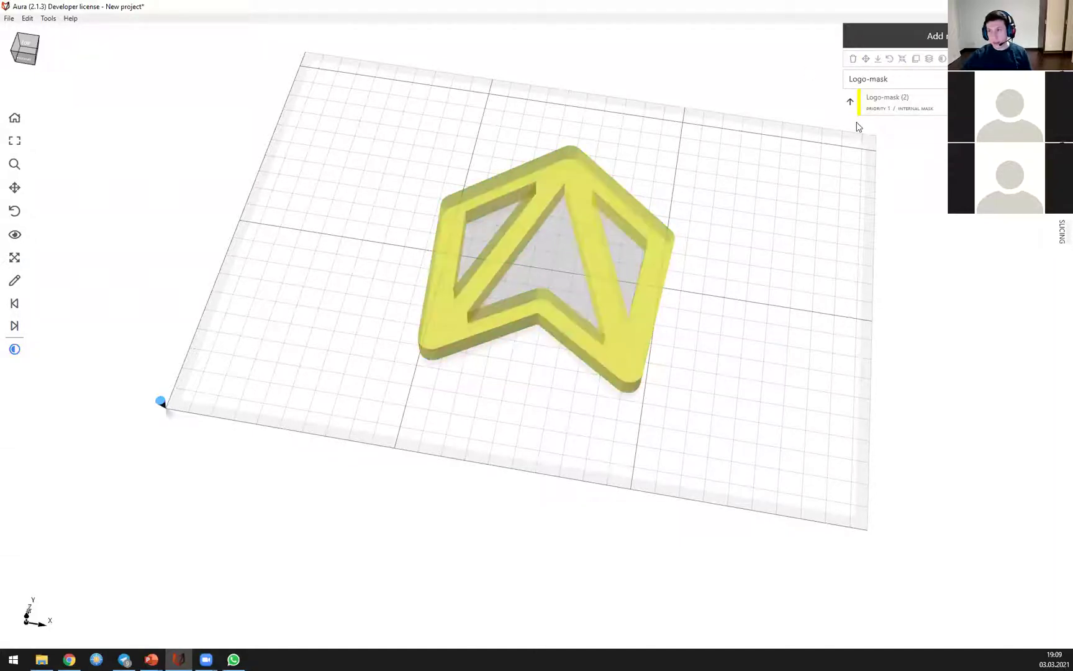
left_click(905, 79)
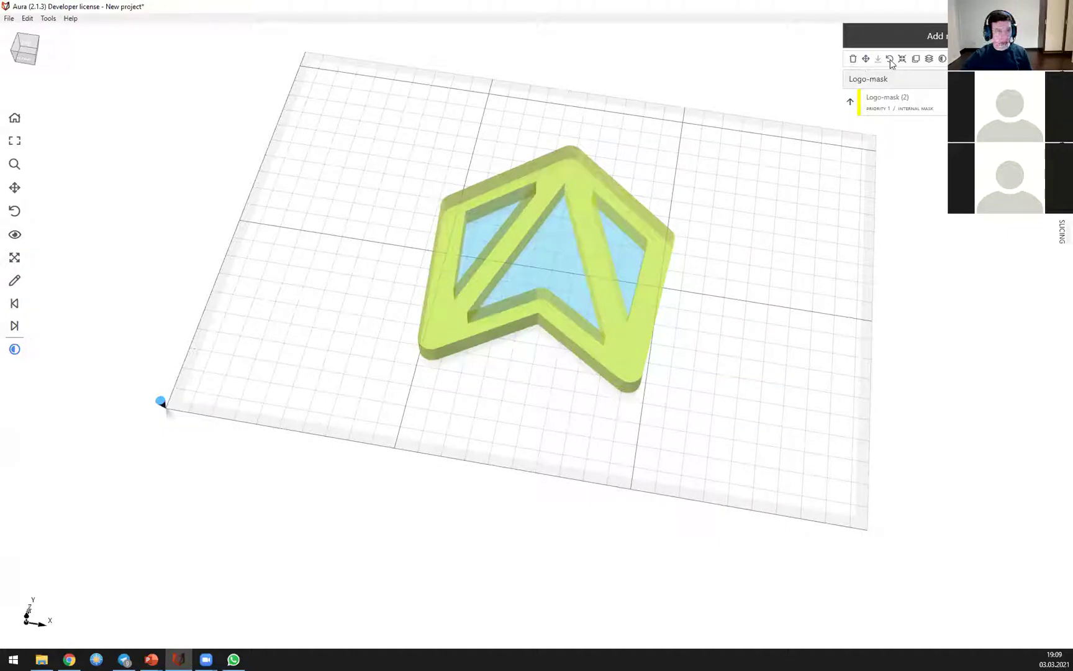
left_click_drag(748, 110, 756, 123)
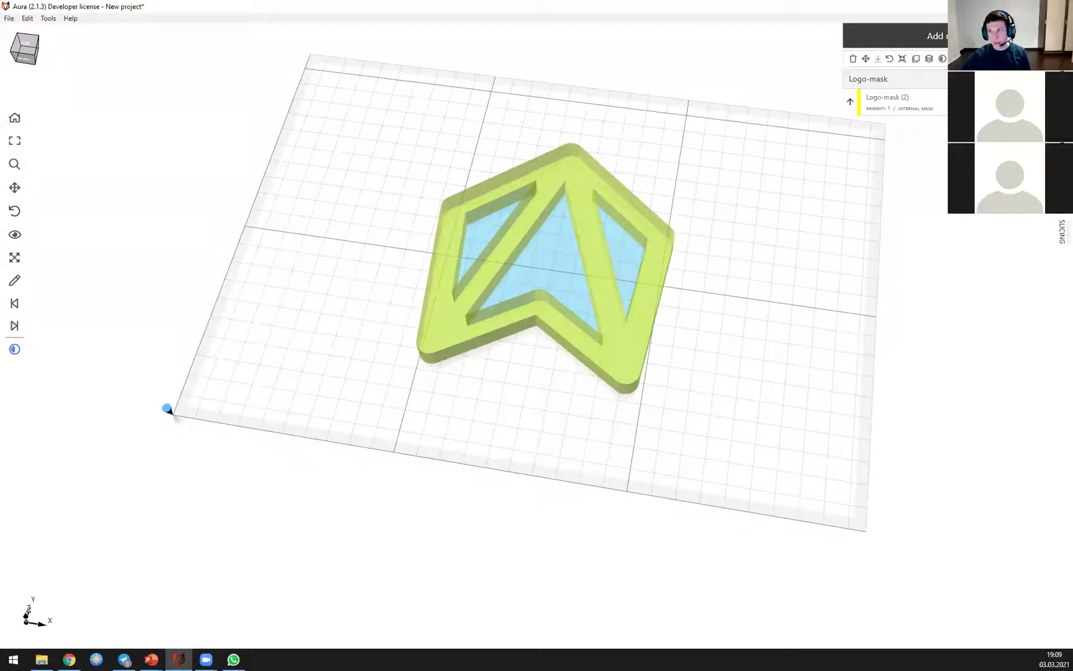
scroll(650, 186, "up", 3)
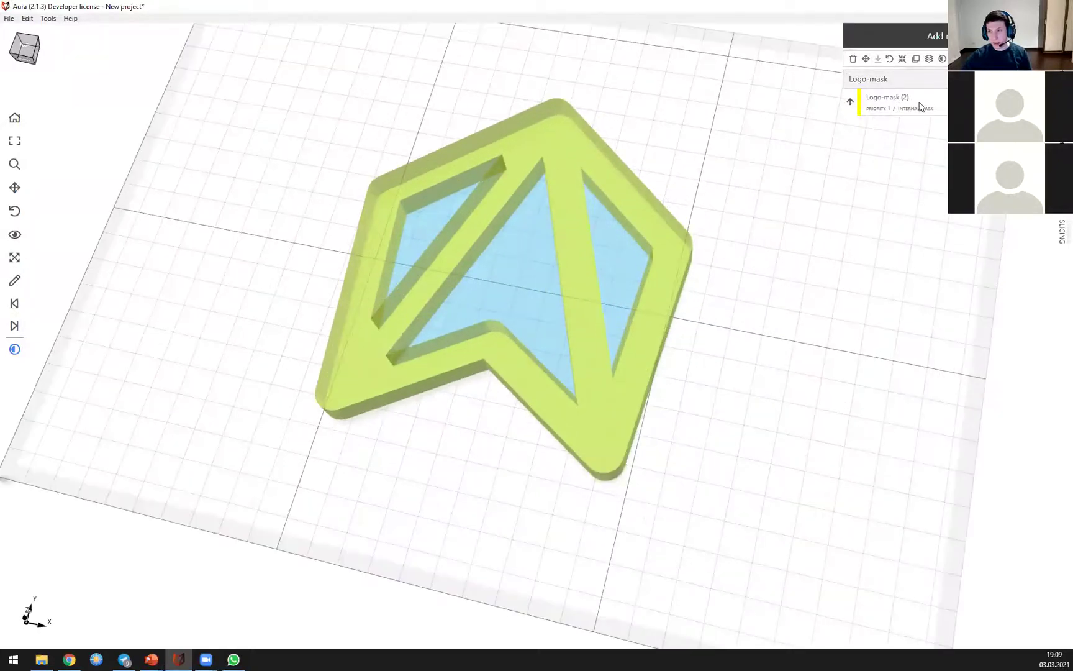
left_click(767, 199)
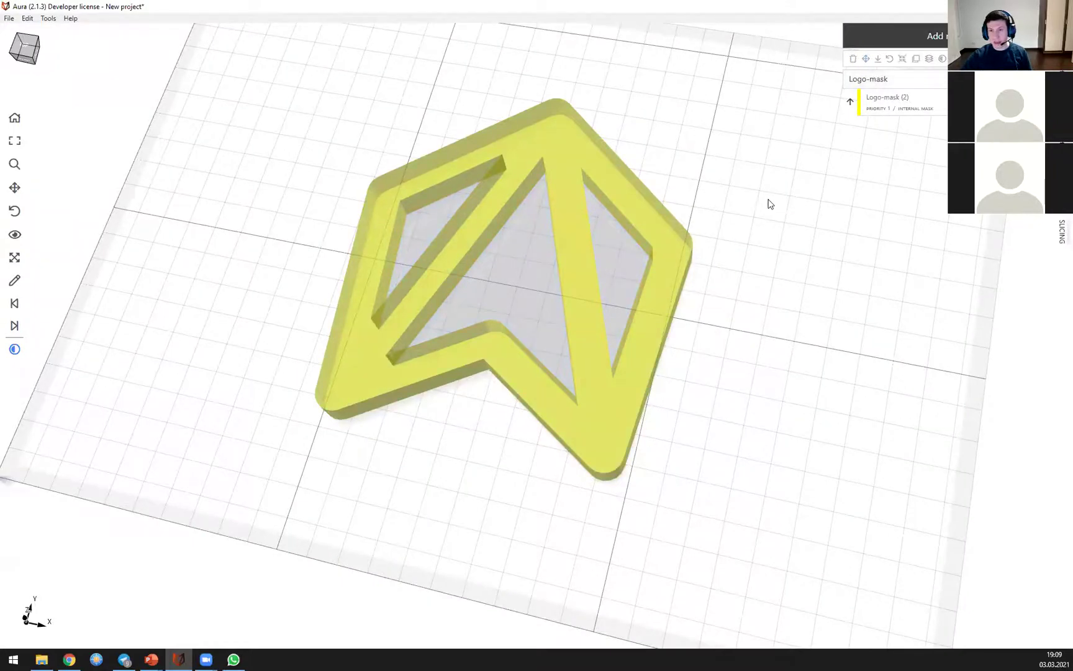
scroll(767, 197, "down", 3)
middle_click_drag(711, 197, 525, 218)
scroll(694, 147, "down", 1)
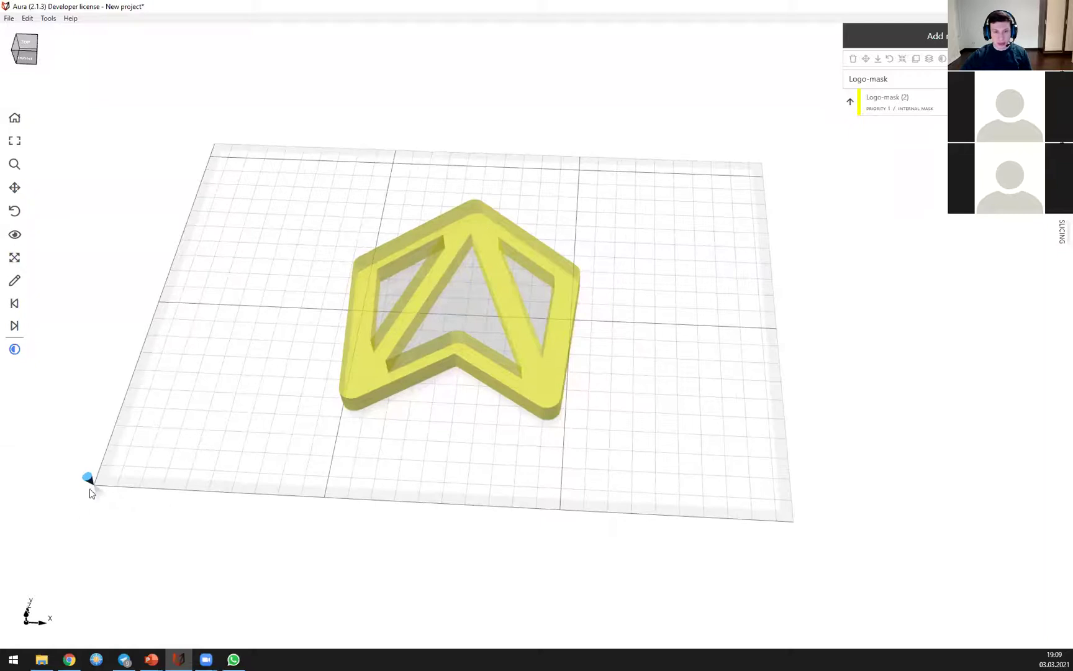
Step: Rotate the Logo-mask body together with its internal mask about the Z axis so its notch faces the positive Y direction
left_click(906, 96)
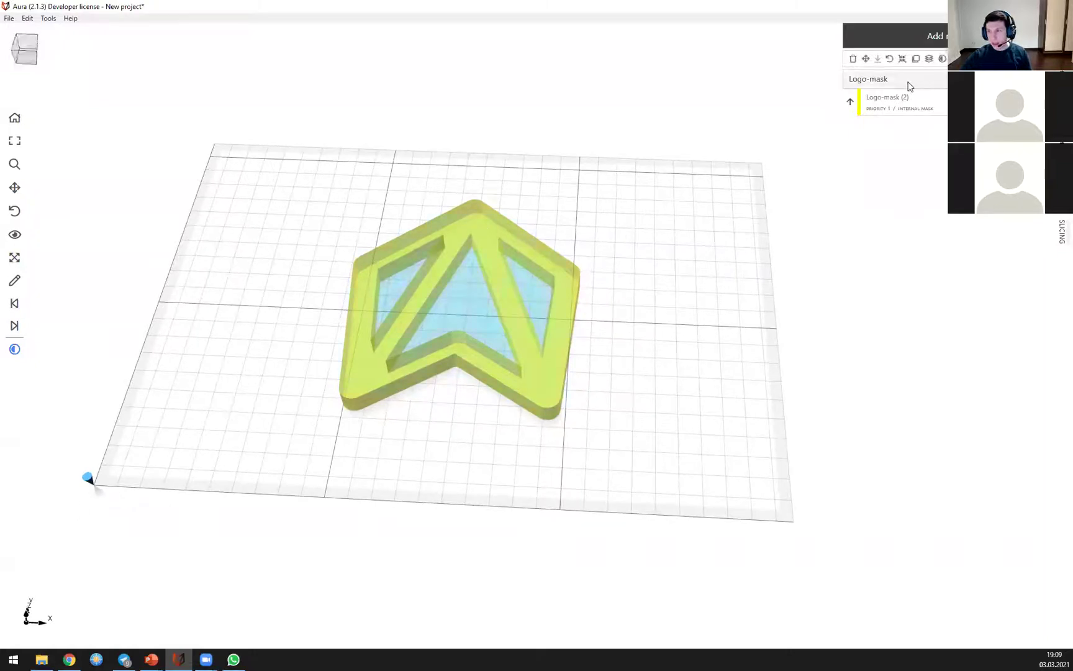
left_click(889, 59)
left_click_drag(488, 325, 421, 249)
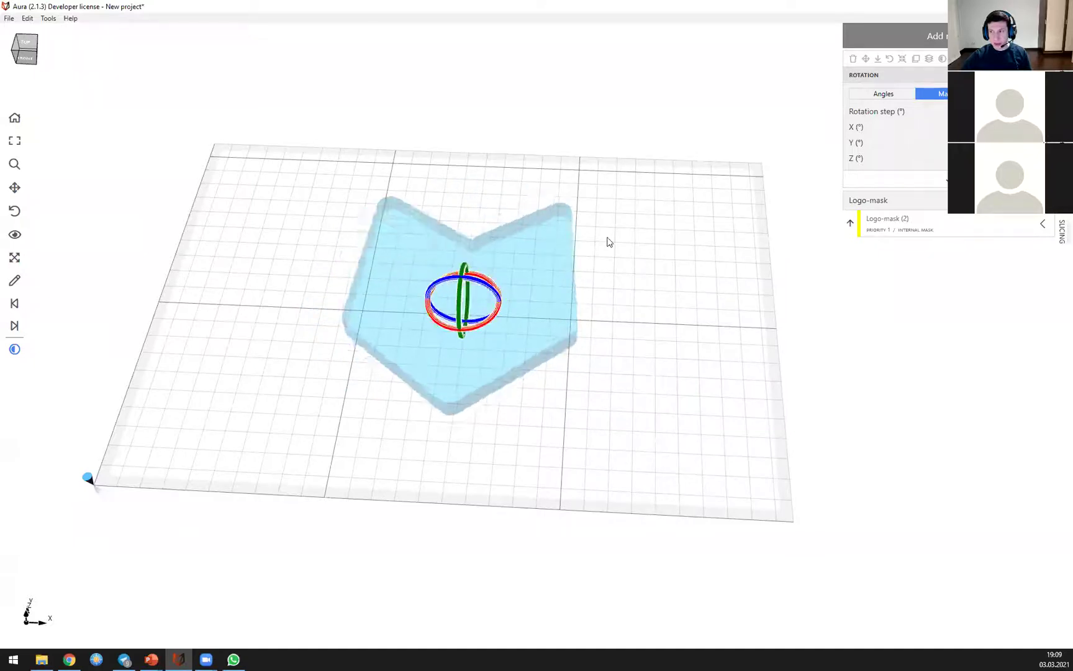
left_click(596, 266)
left_click_drag(596, 228, 781, 247)
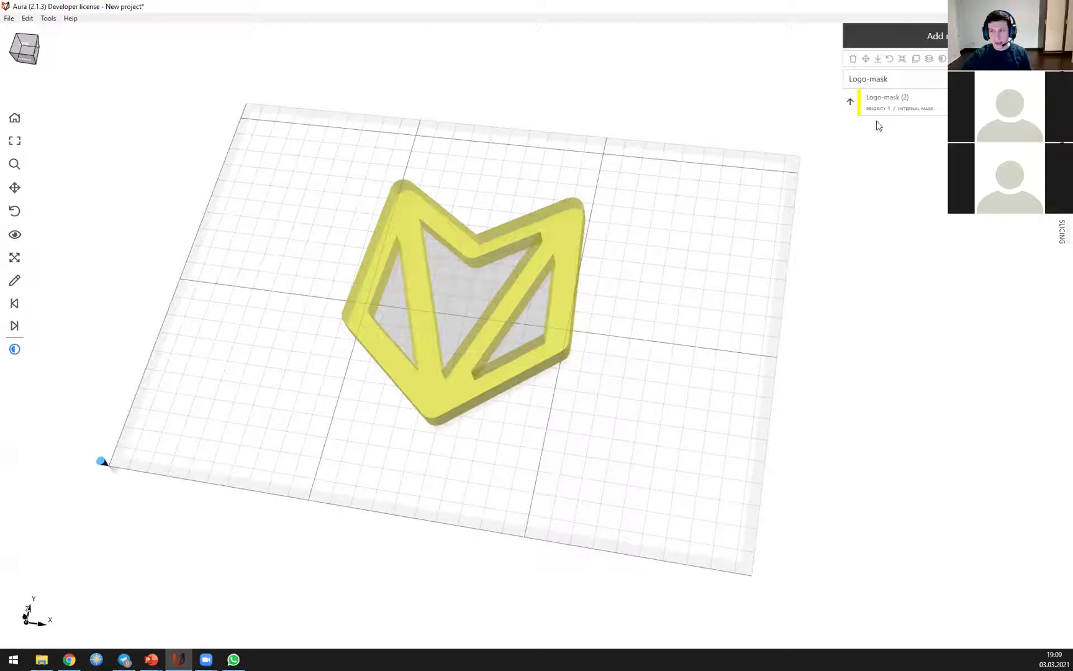
left_click_drag(244, 233, 567, 246)
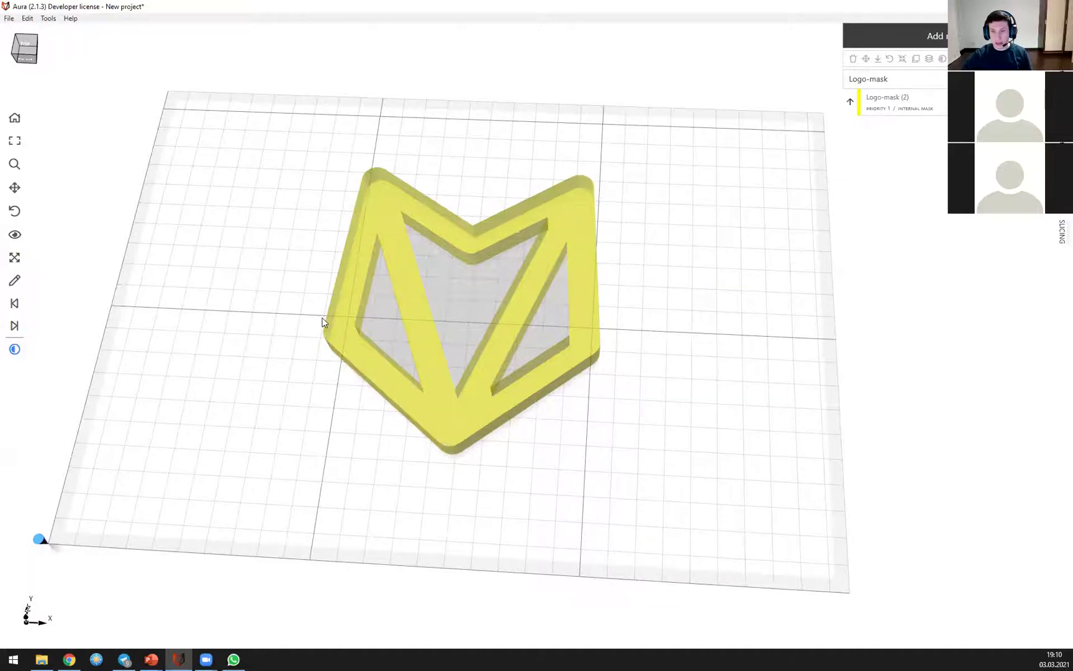
Step: Turn off reinforced perimeter generation in the global slicing settings and open the Logo-mask (2) mask's own settings
left_click(1059, 234)
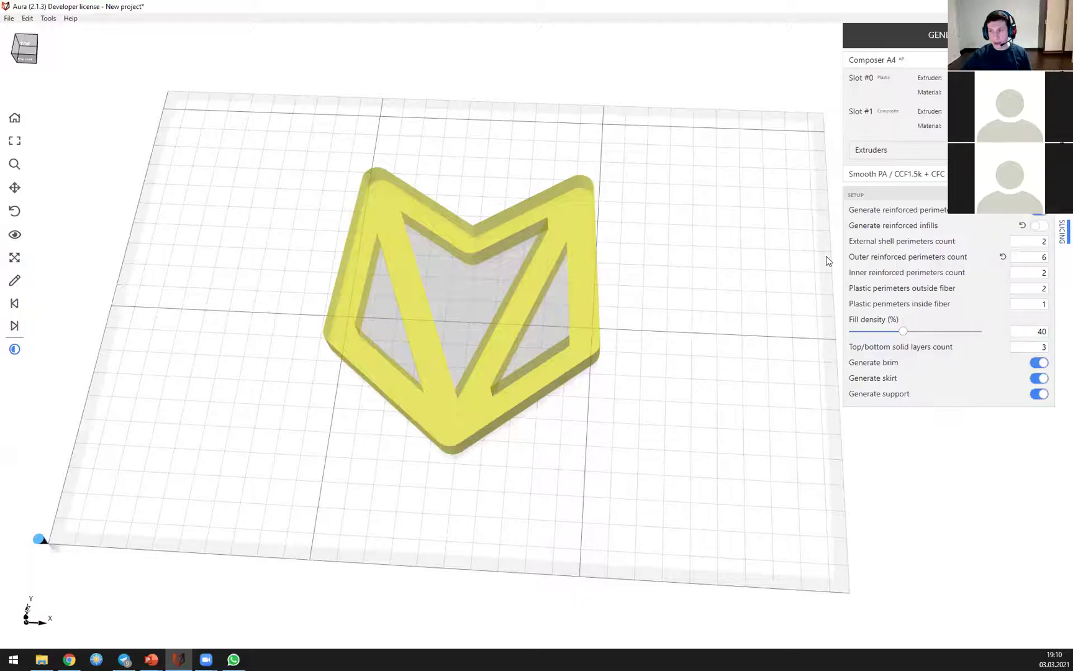
left_click(1038, 212)
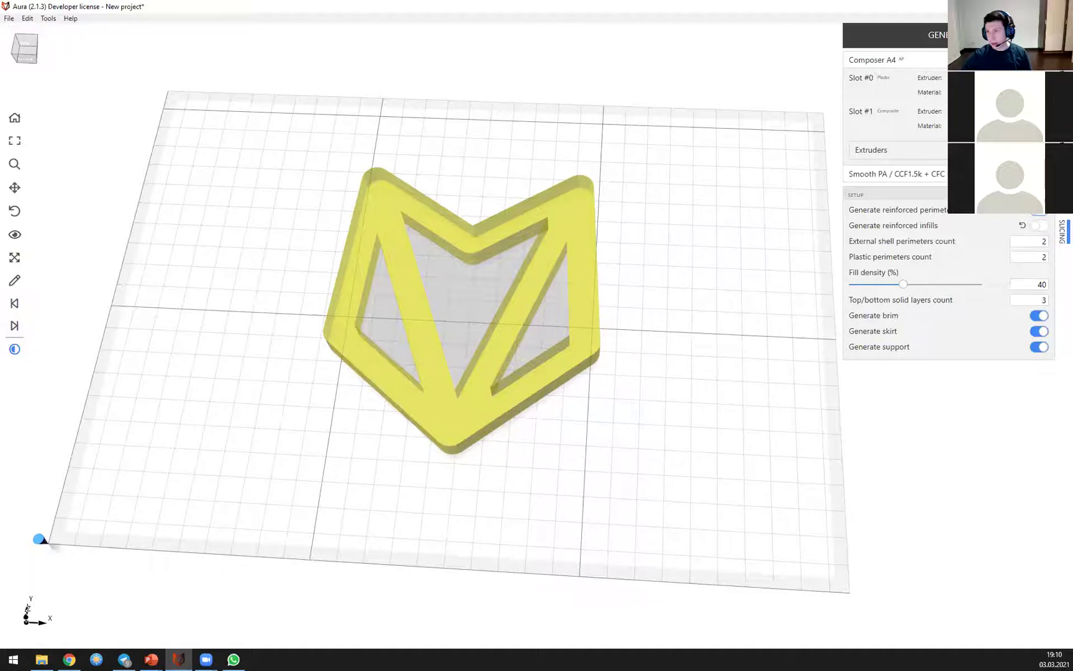
left_click(1059, 271)
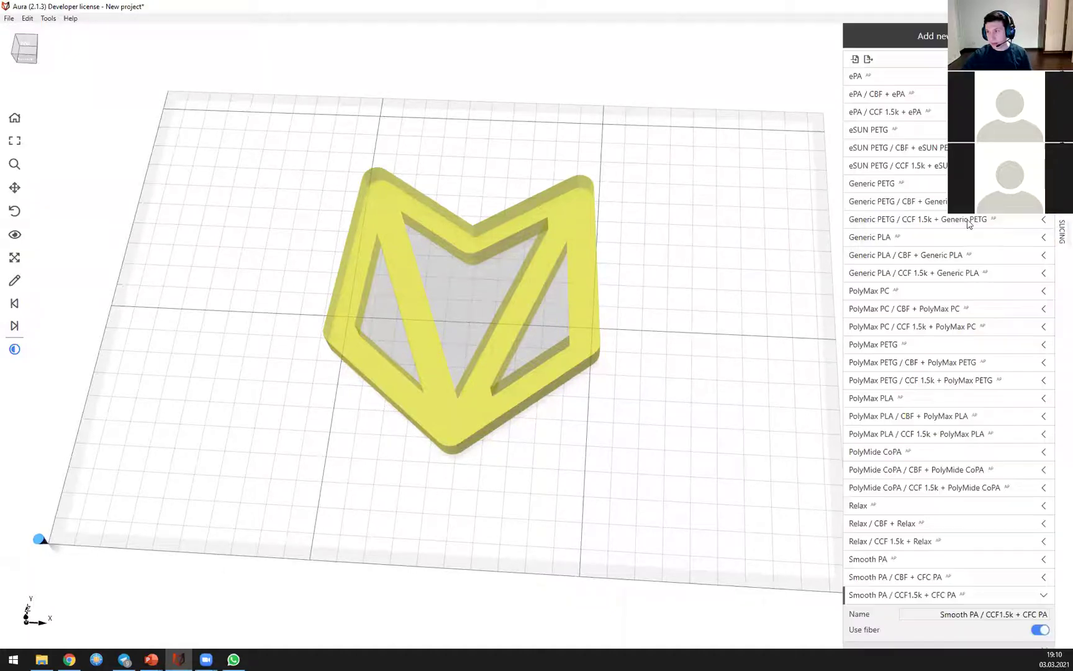
left_click(1059, 237)
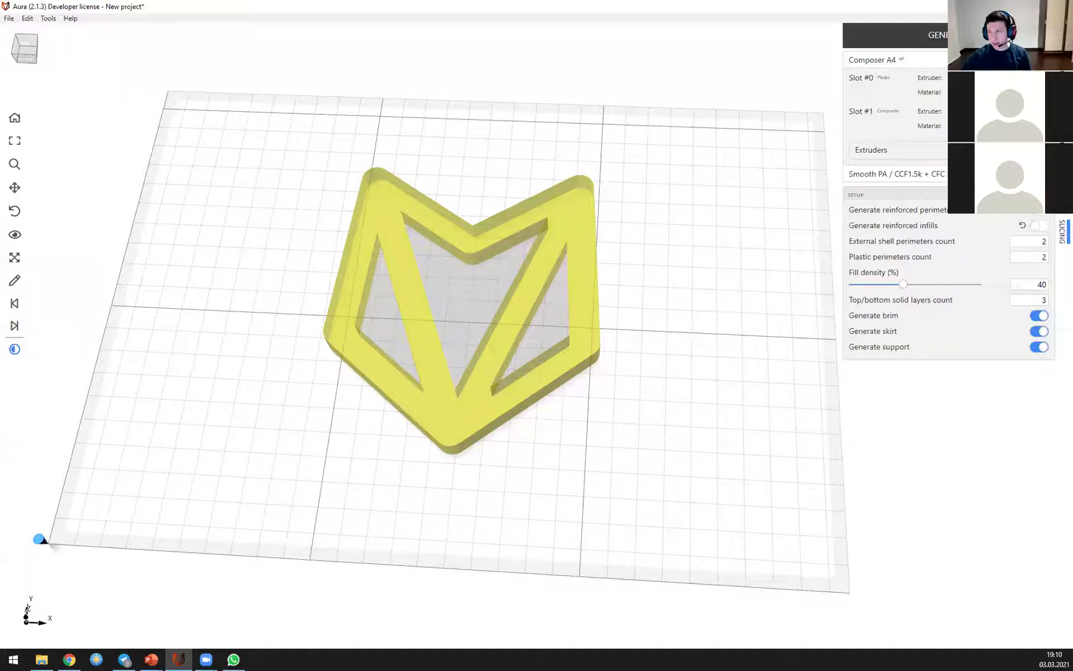
key("Escape")
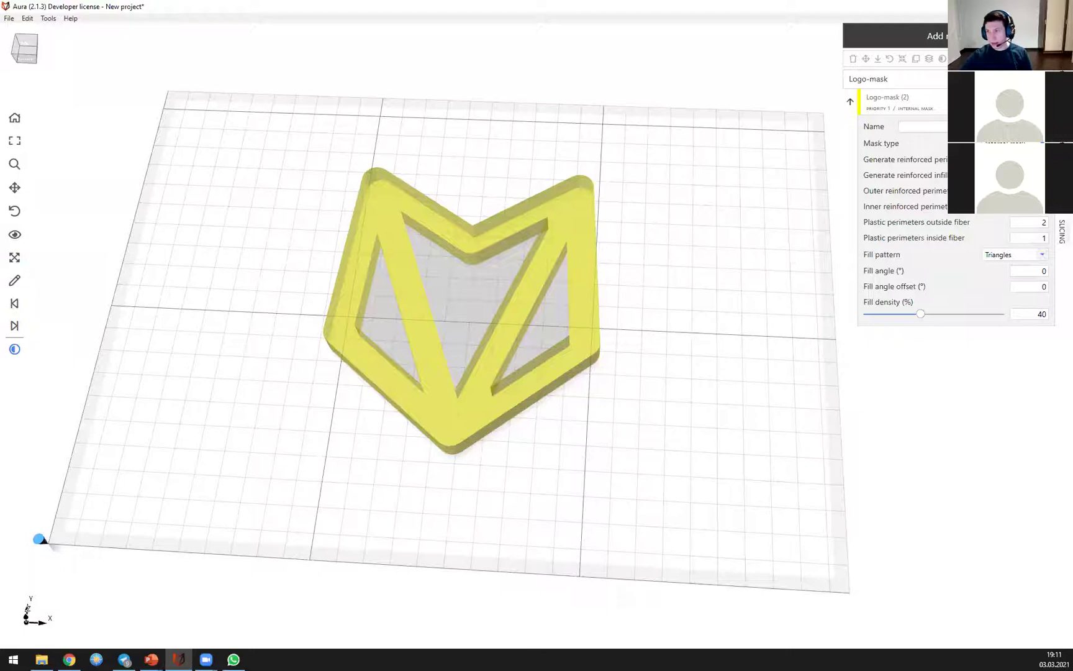
Step: Slice the part and examine a middle layer in 2D to see how the fiber perimeters follow the ribbed mask
left_click(1062, 231)
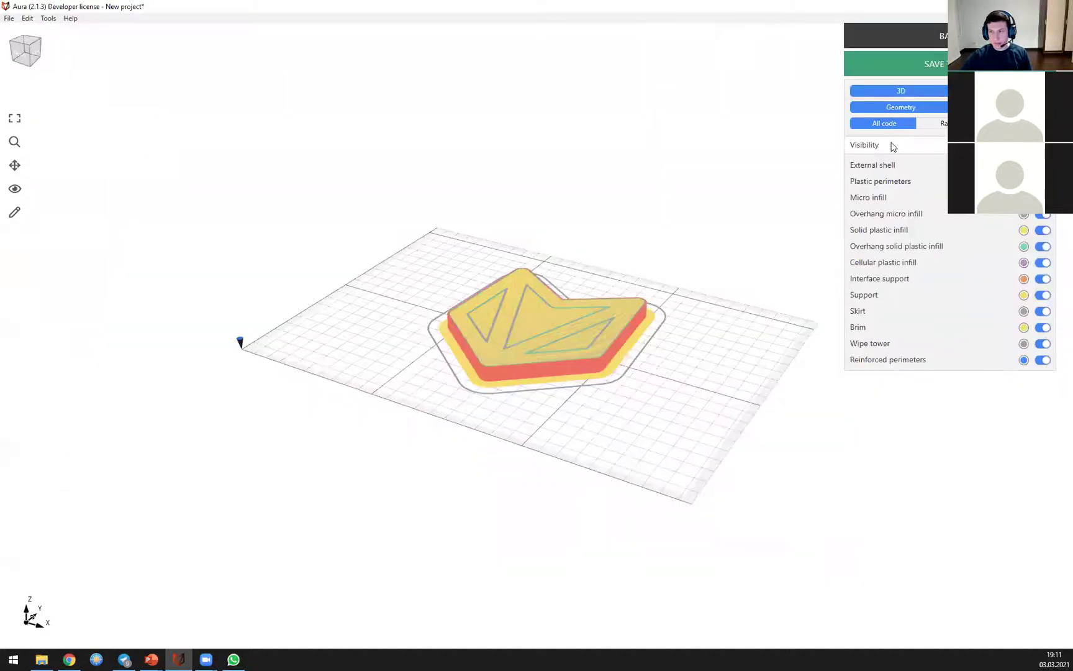
left_click(863, 91)
left_click_drag(852, 138, 882, 141)
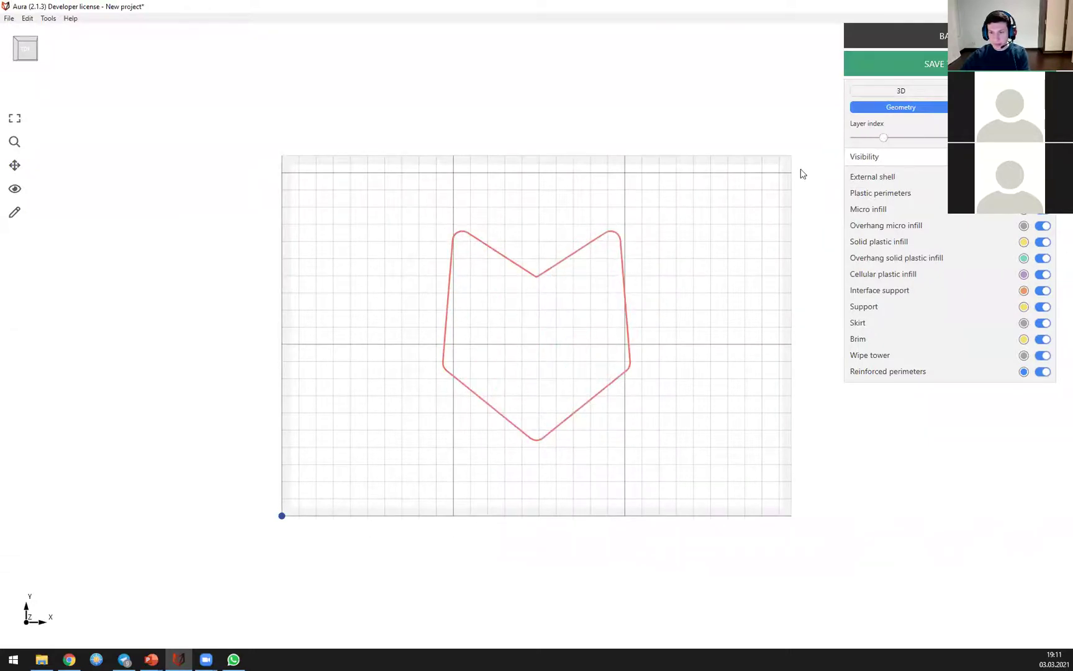
scroll(575, 280, "up", 4)
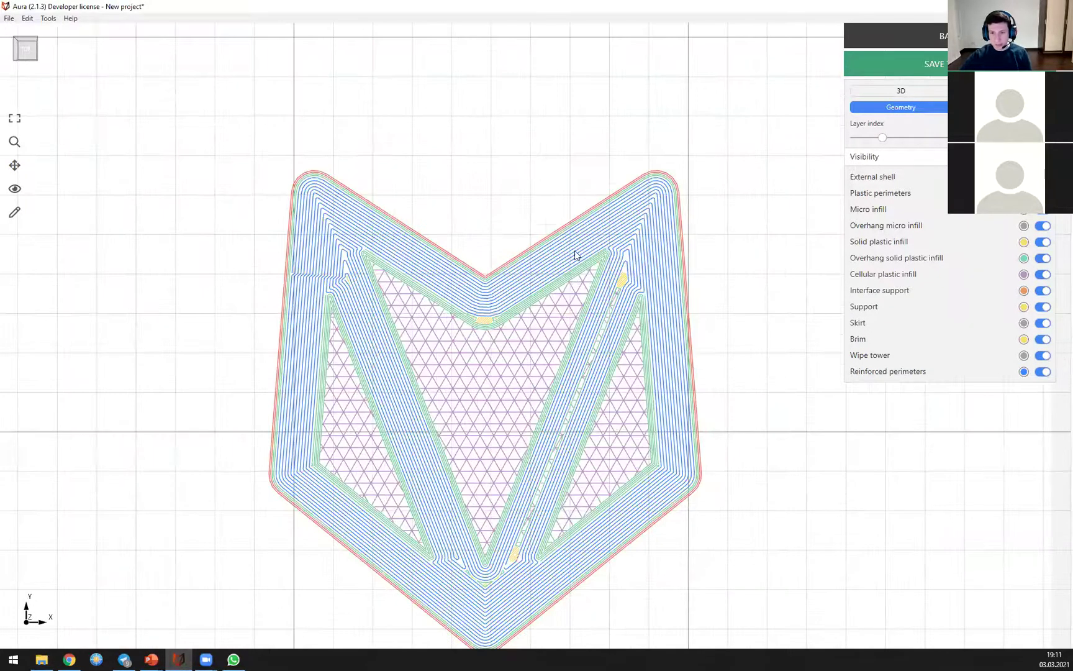
left_click_drag(575, 254, 541, 161)
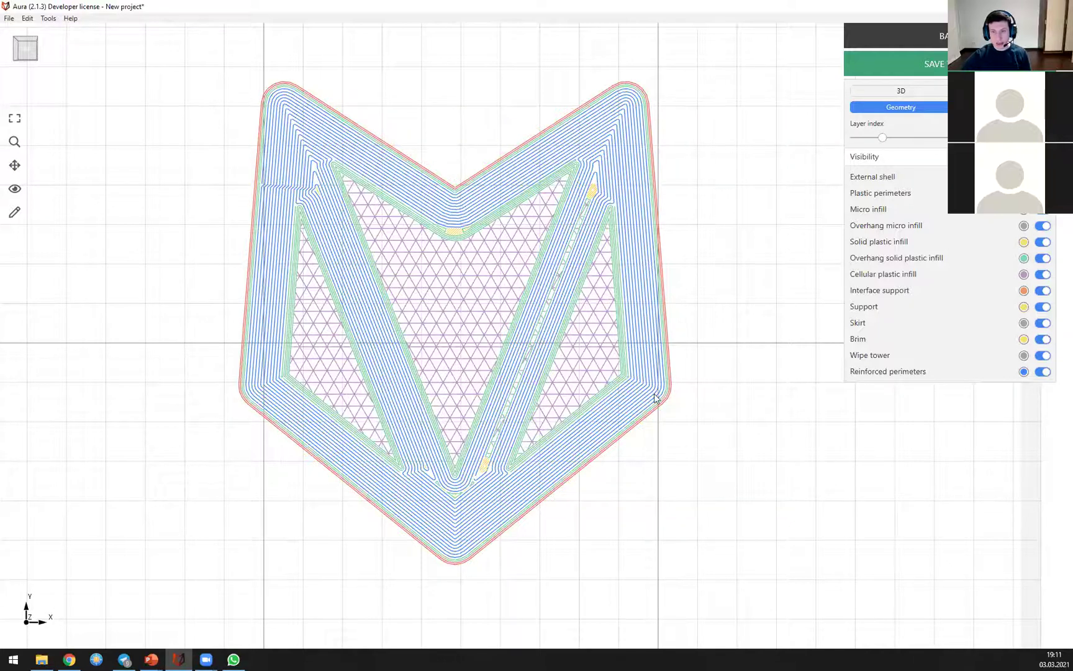
left_click(921, 34)
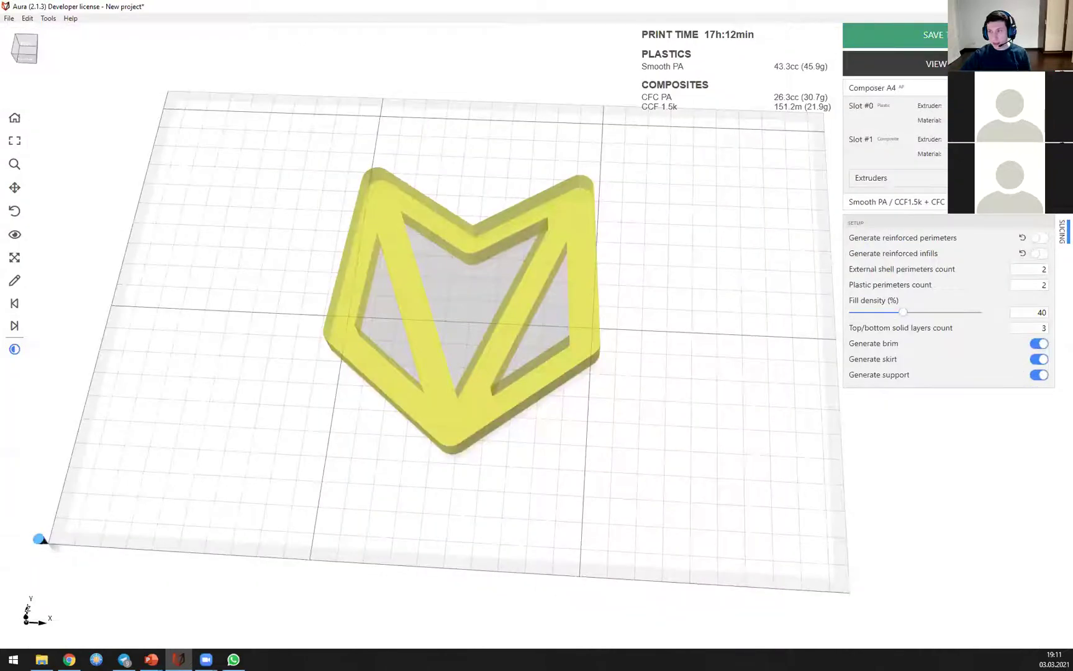
right_click_drag(571, 178, 555, 127)
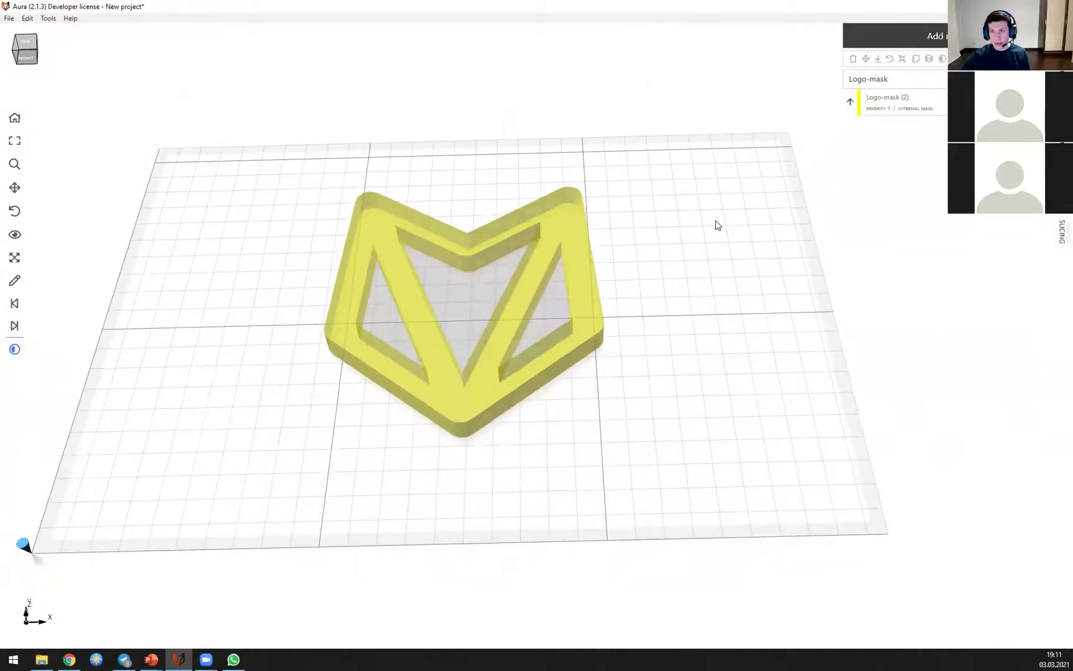
Step: Import the rectangle.stp model from the Aura-premium-webinar folder into the project
left_click(9, 19)
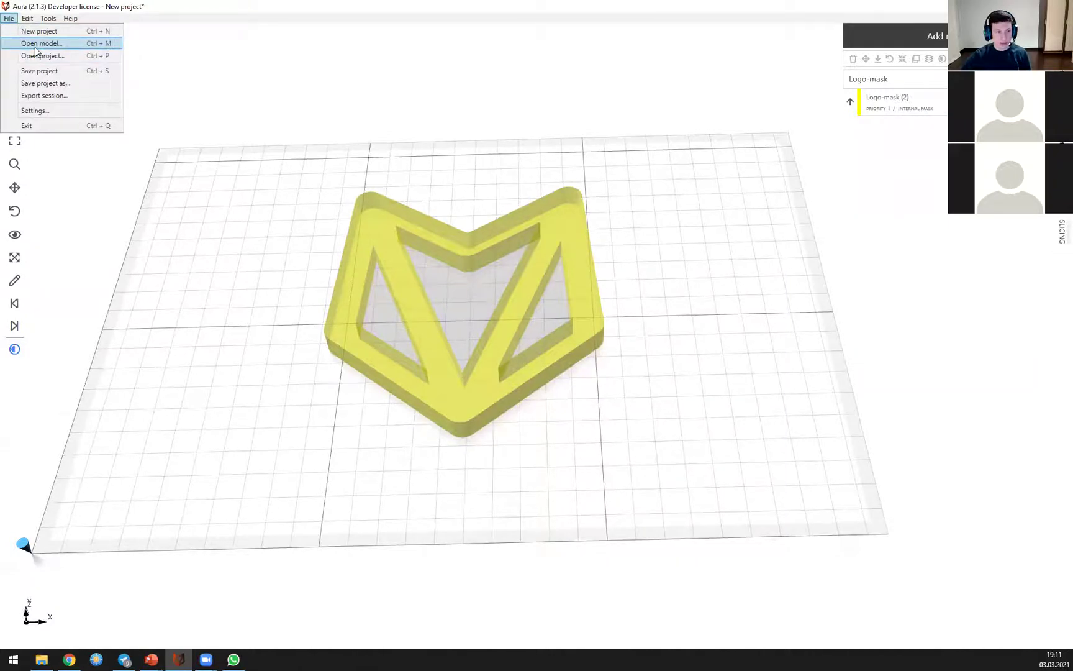
left_click(37, 43)
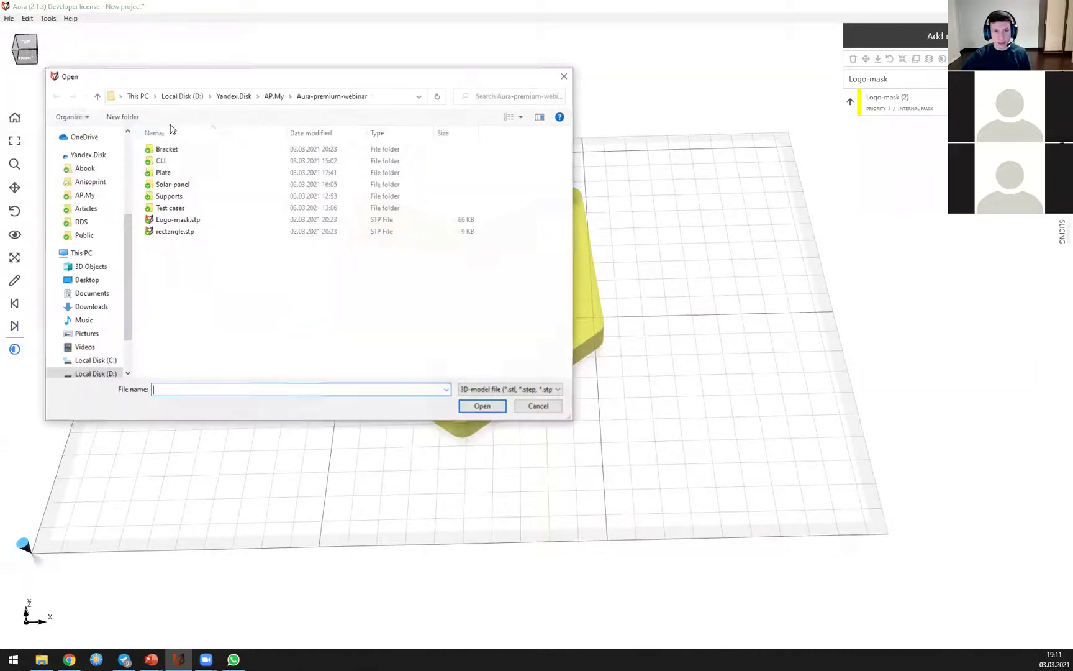
double_click(175, 238)
left_click_drag(719, 338, 674, 326)
Step: Move the rectangle model in the negative X direction so it extends partly outside the logo body
left_click(453, 292)
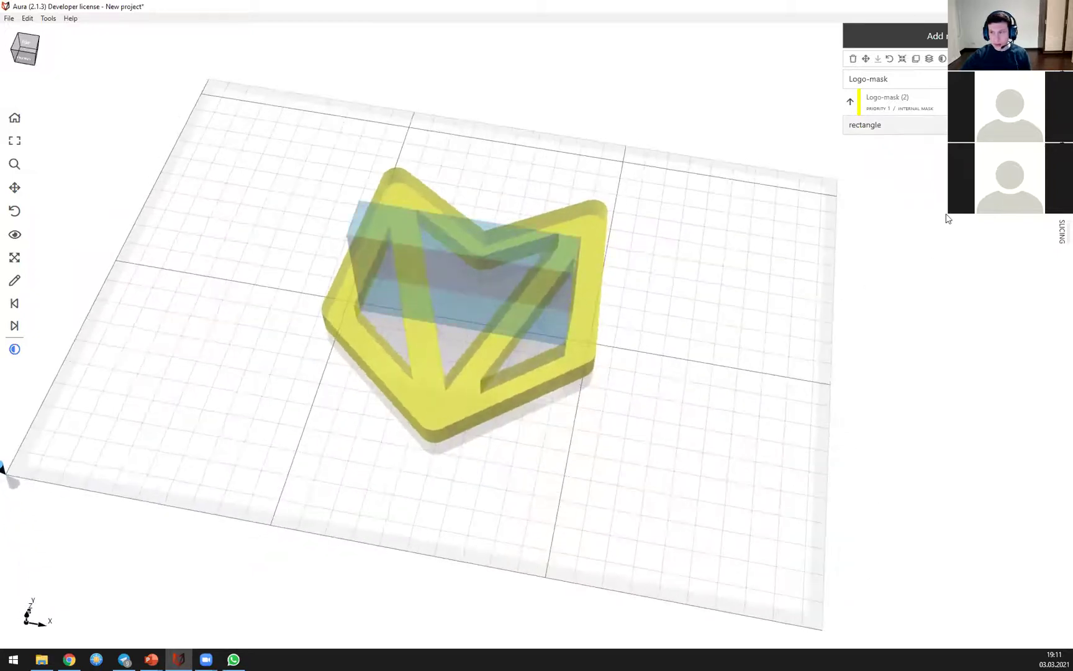
left_click(865, 58)
left_click_drag(403, 316, 289, 294)
left_click(865, 58)
left_click_drag(386, 98, 432, 332)
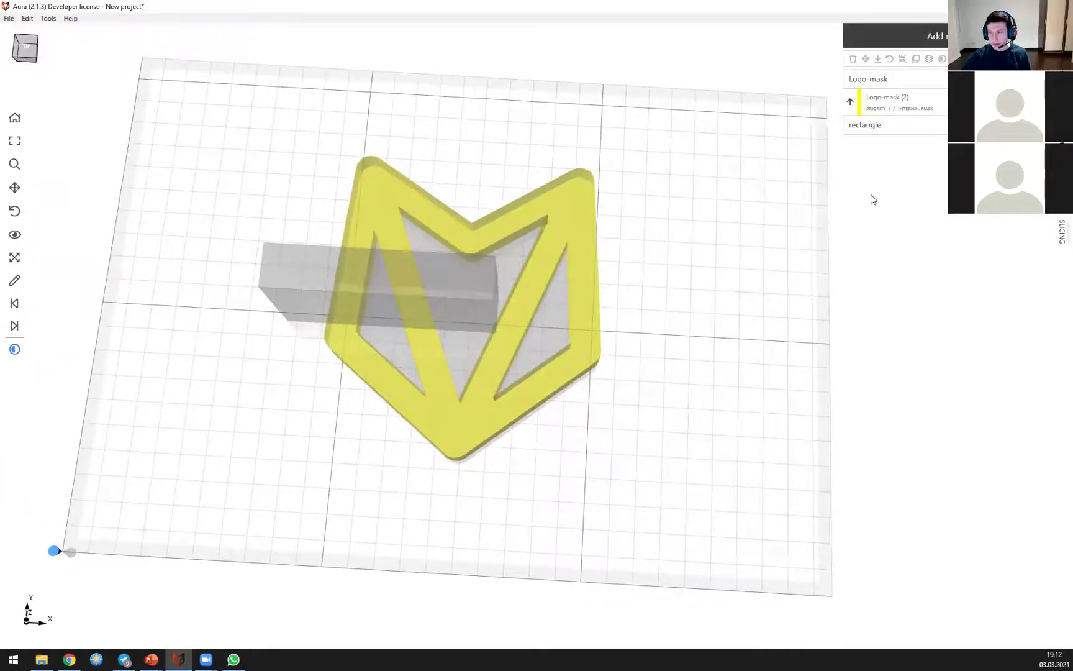
Step: Convert the rectangle model into an internal mask with Logo-mask as its target and inspect how the two masks overlap
left_click(905, 126)
left_click(943, 59)
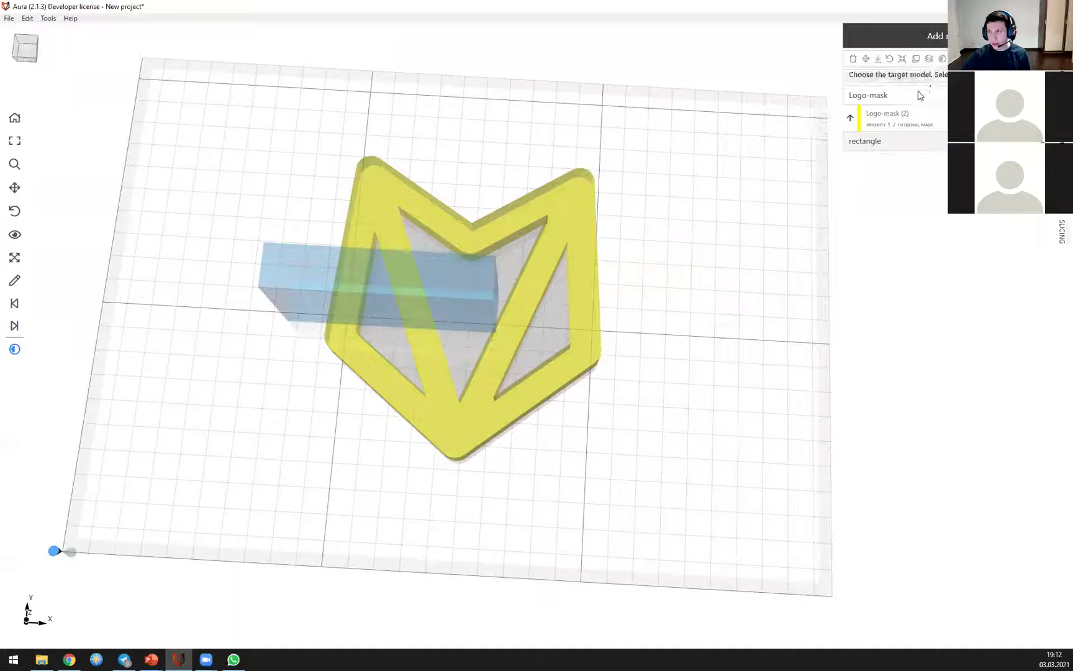
left_click(919, 103)
left_click_drag(664, 169, 646, 191)
scroll(647, 191, "up", 3)
left_click_drag(575, 218, 543, 215)
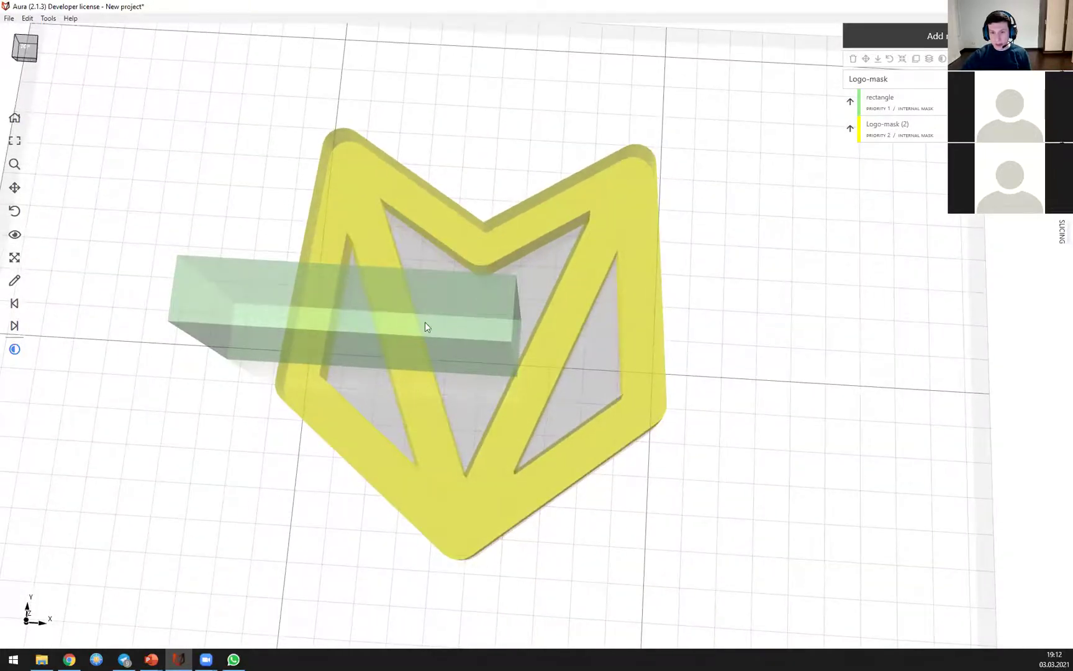
left_click_drag(377, 415, 485, 242)
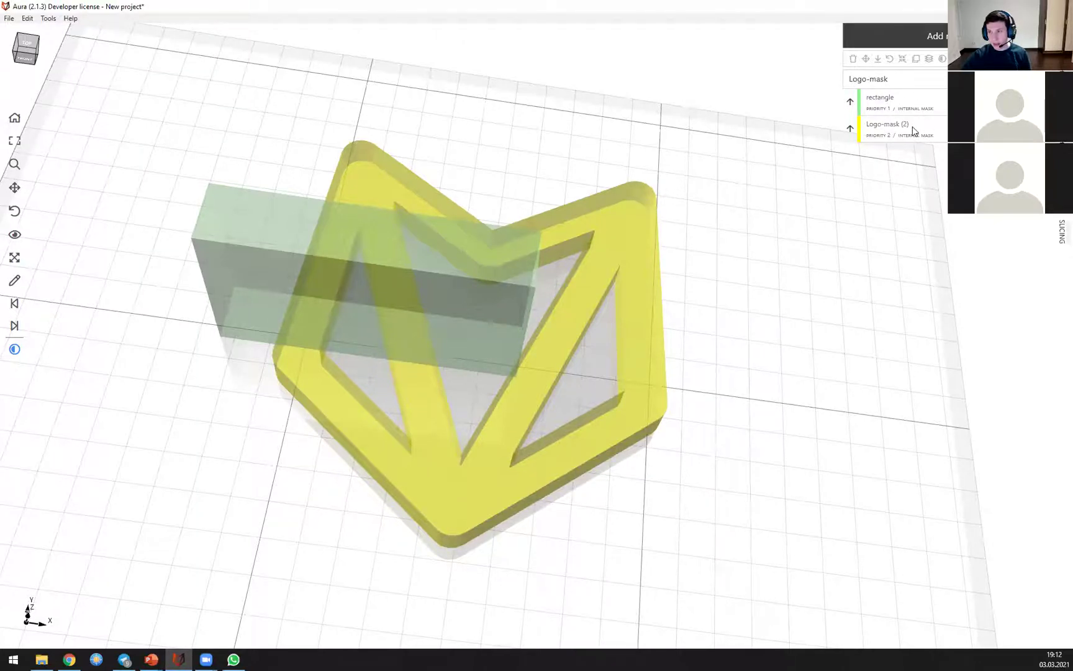
left_click_drag(455, 143, 430, 134)
left_click_drag(490, 152, 499, 126)
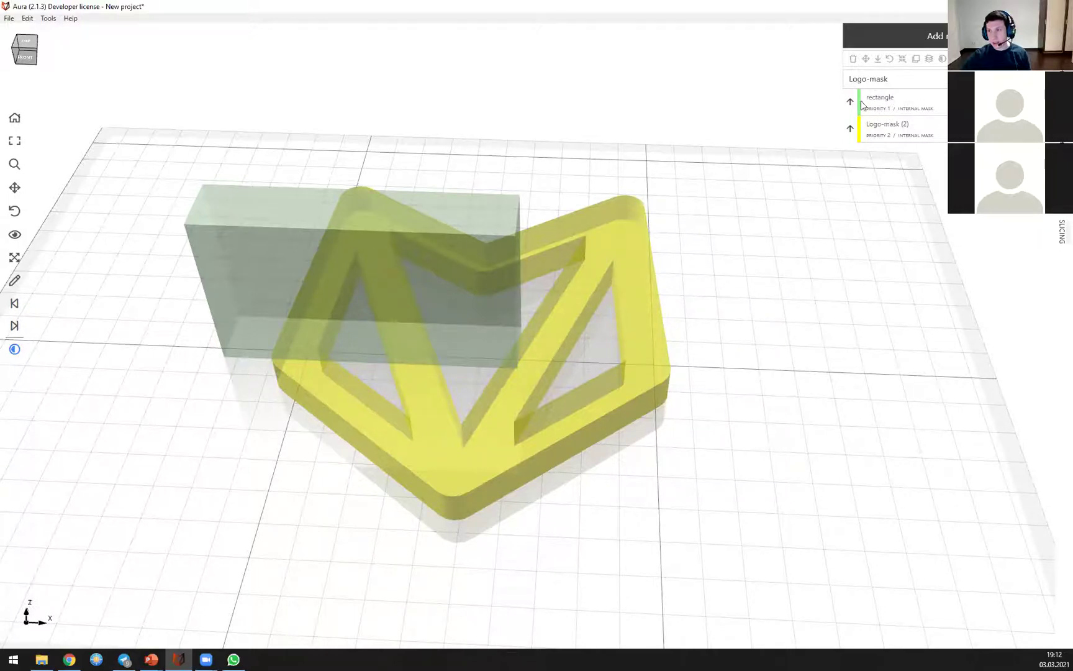
Step: Set the rectangle mask's fill pattern to Grid
left_click(942, 104)
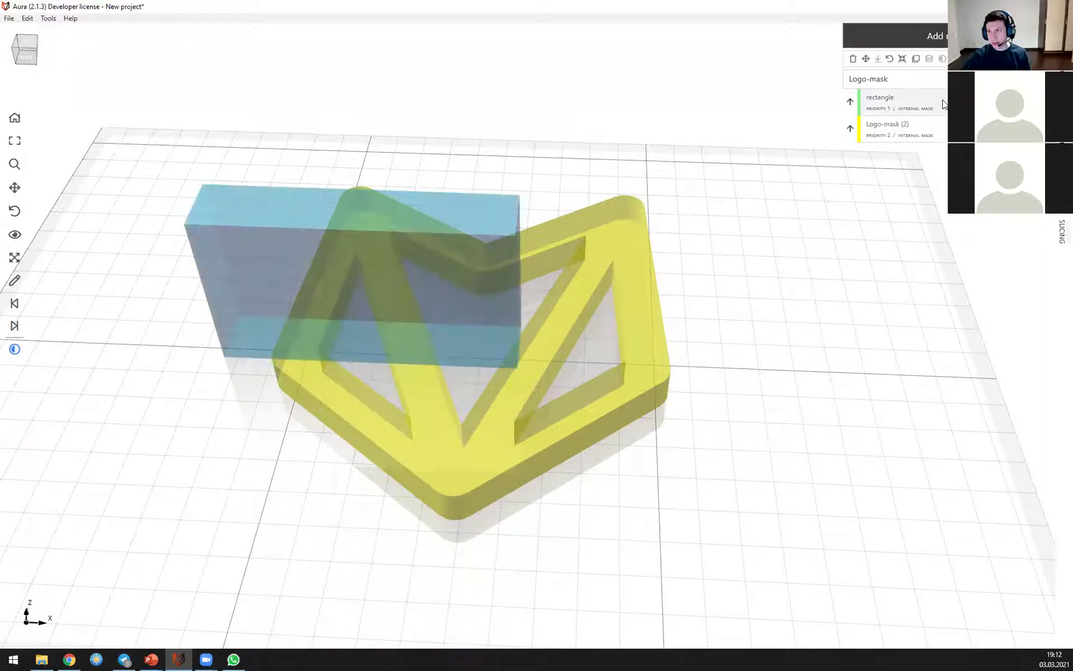
left_click(1042, 101)
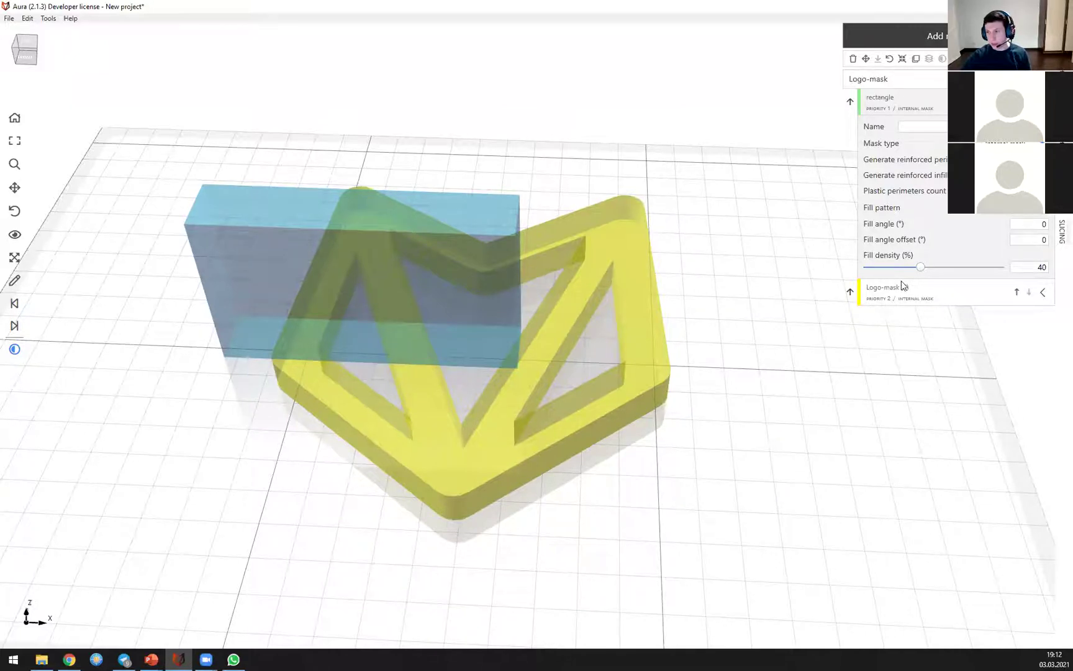
left_click(1046, 212)
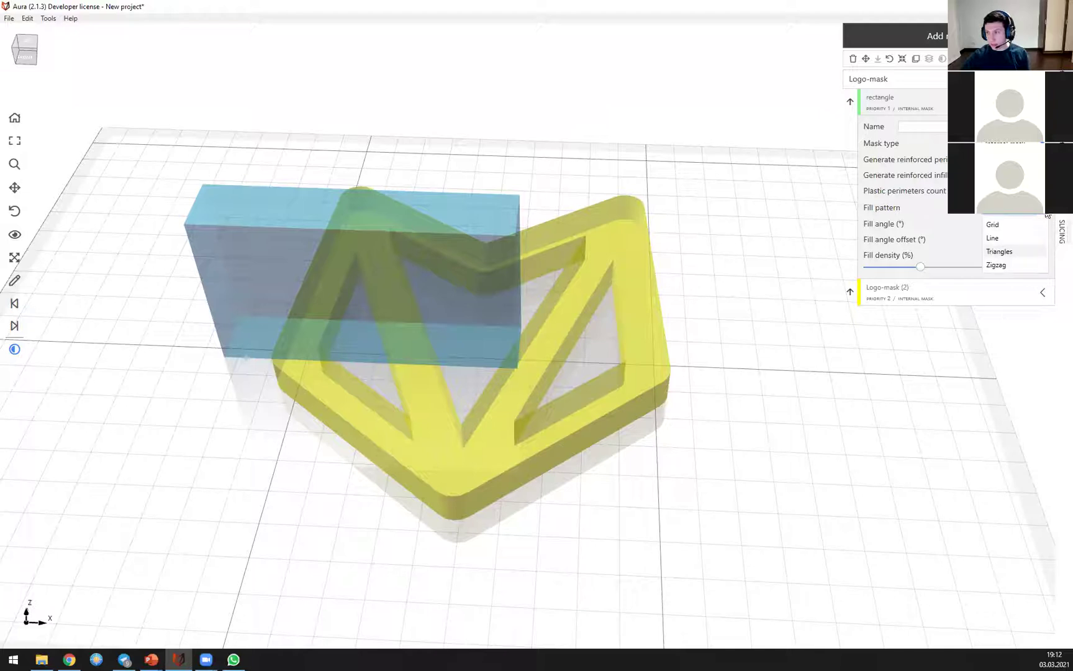
left_click(1001, 224)
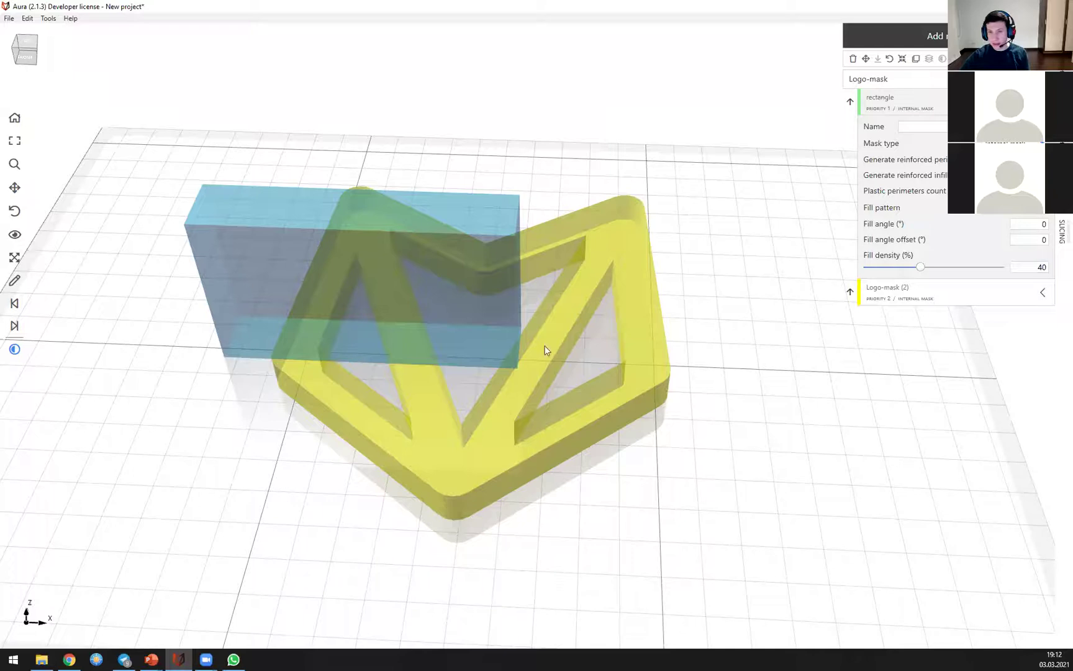
middle_click_drag(545, 347, 549, 397)
left_click(870, 388)
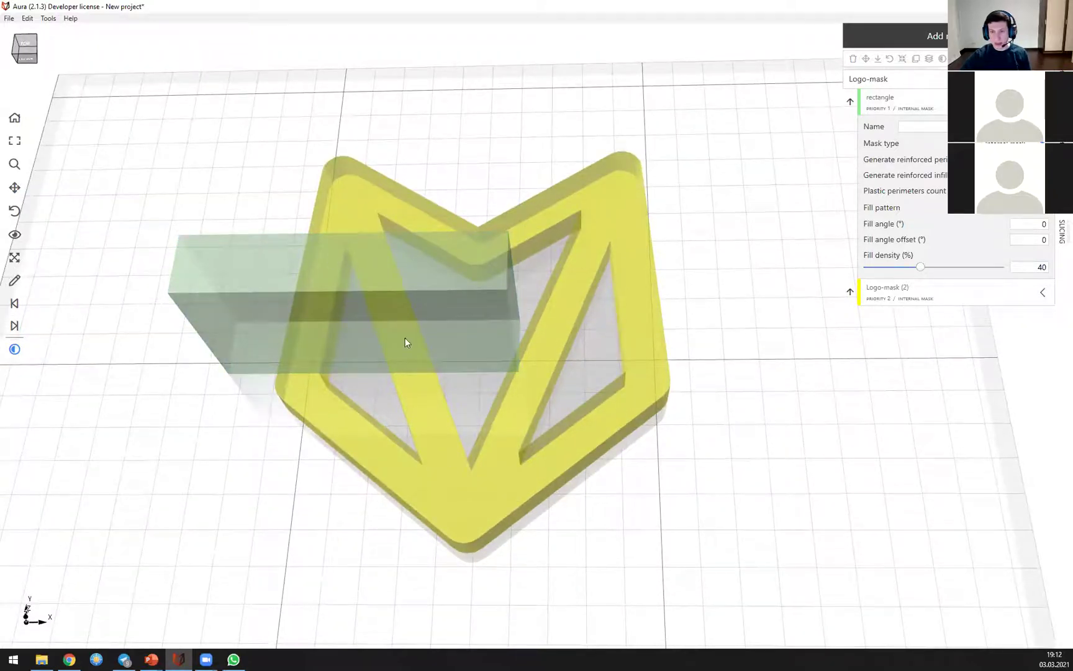
Step: Reslice the part and examine a middle layer in 2D where the rectangle mask crosses the logo's fiber-reinforced ribs
left_click(1060, 237)
left_click(922, 33)
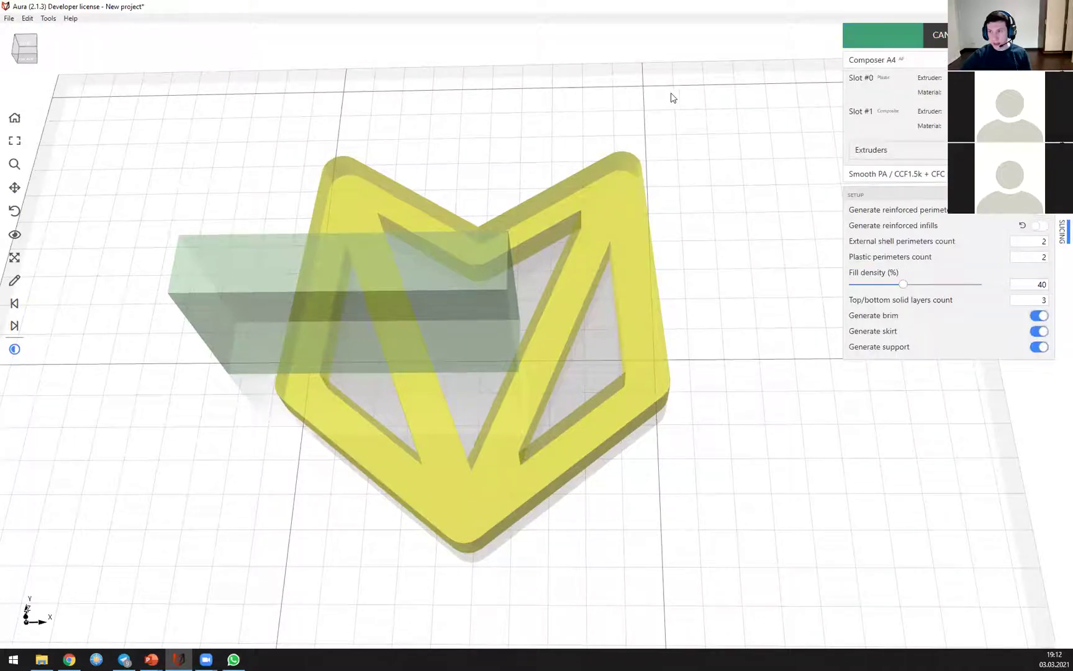
left_click(906, 60)
left_click_drag(854, 136, 877, 140)
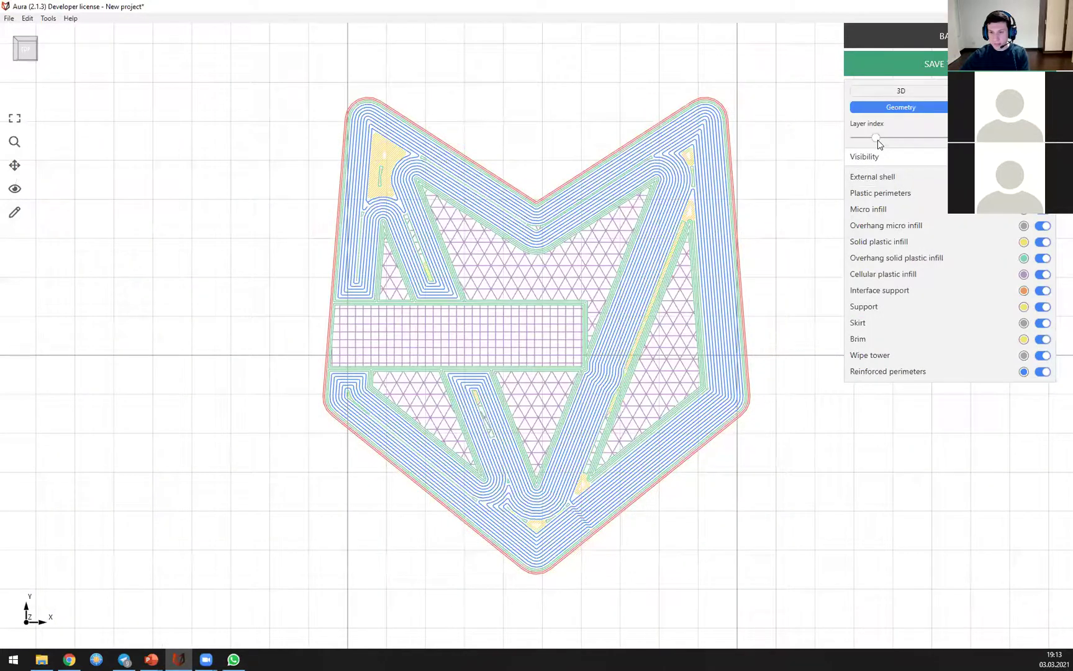
scroll(674, 298, "up", 2)
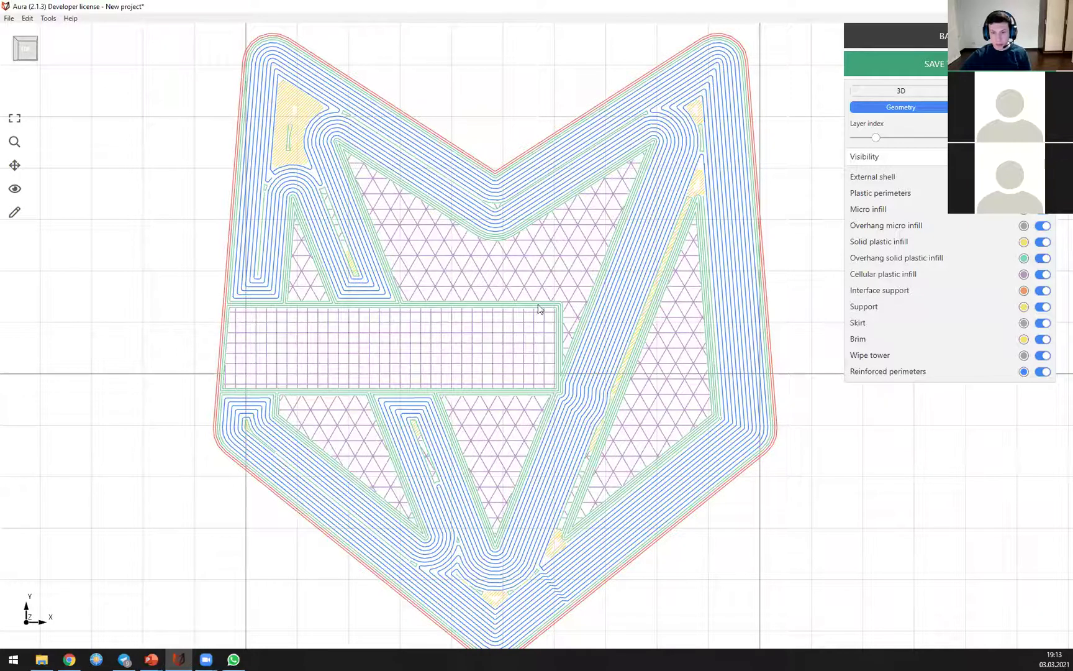
left_click(914, 42)
Step: Raise the Logo-mask (2) mask to priority 1, above the rectangle mask
left_click(1062, 194)
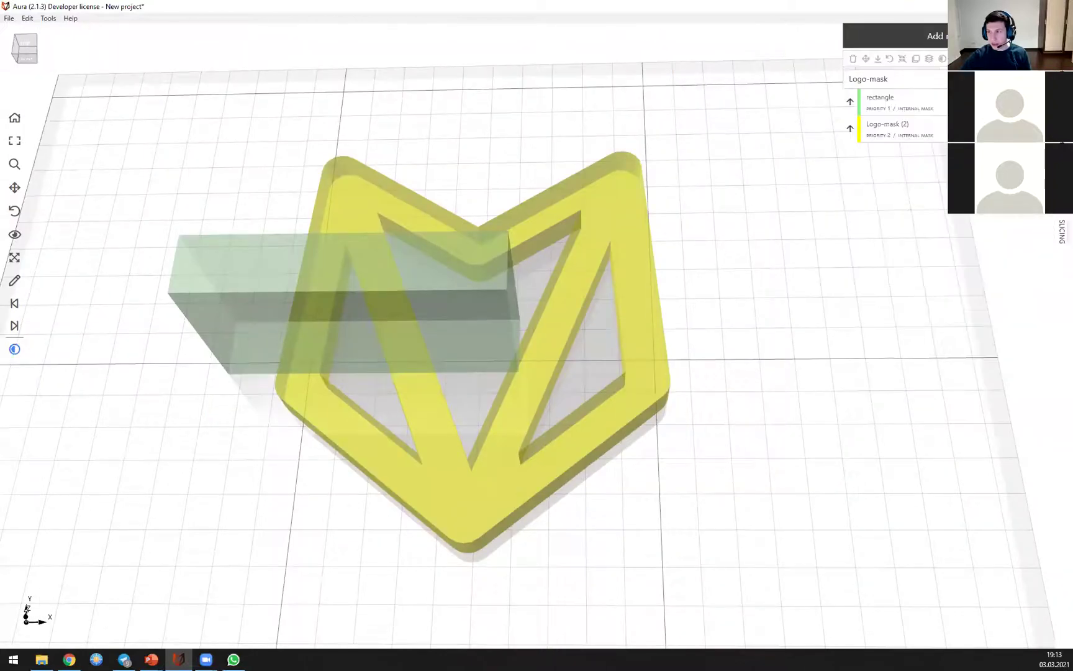
left_click(850, 128)
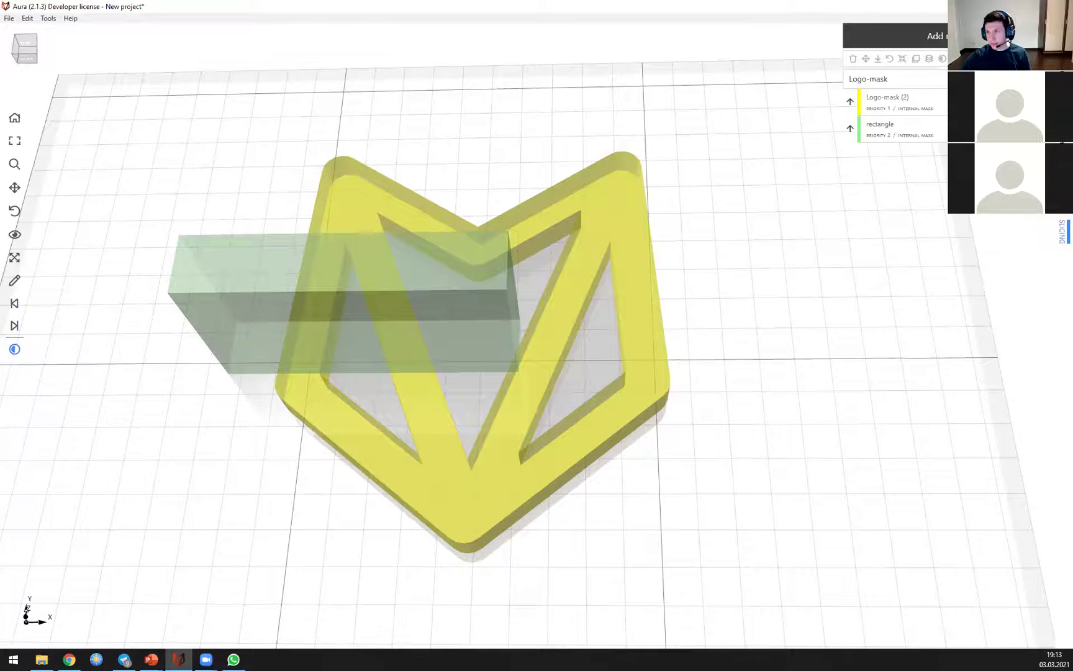
Step: Reslice the part with Logo-mask (2) at priority 1 and examine a fiber-reinforced layer in 2D where the rectangle mask meets the ribs
left_click(1059, 233)
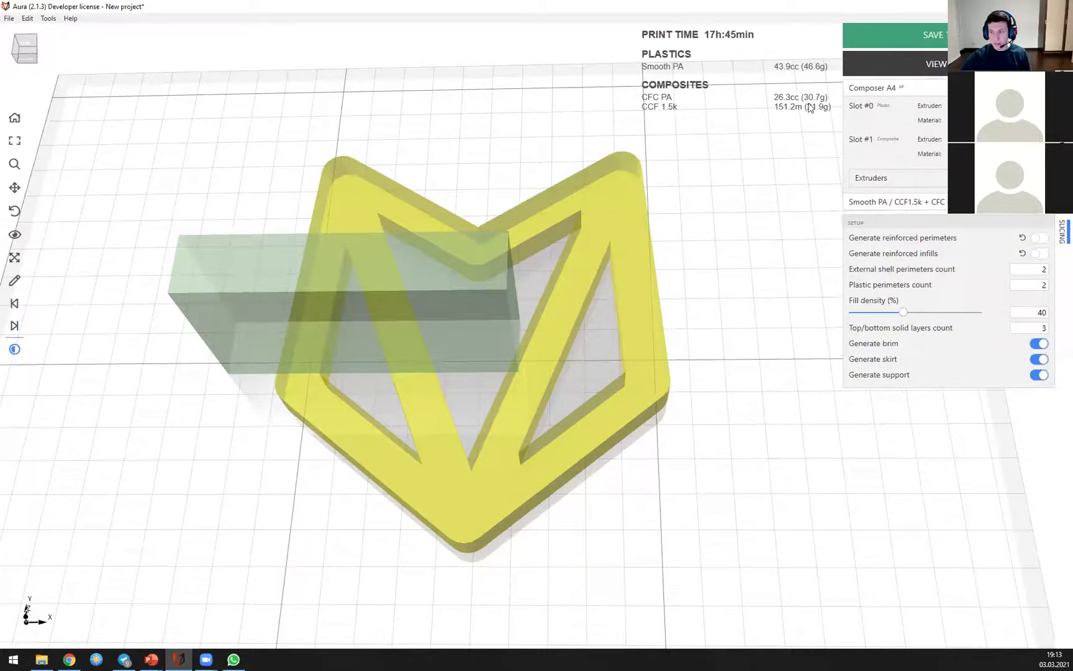
left_click(909, 62)
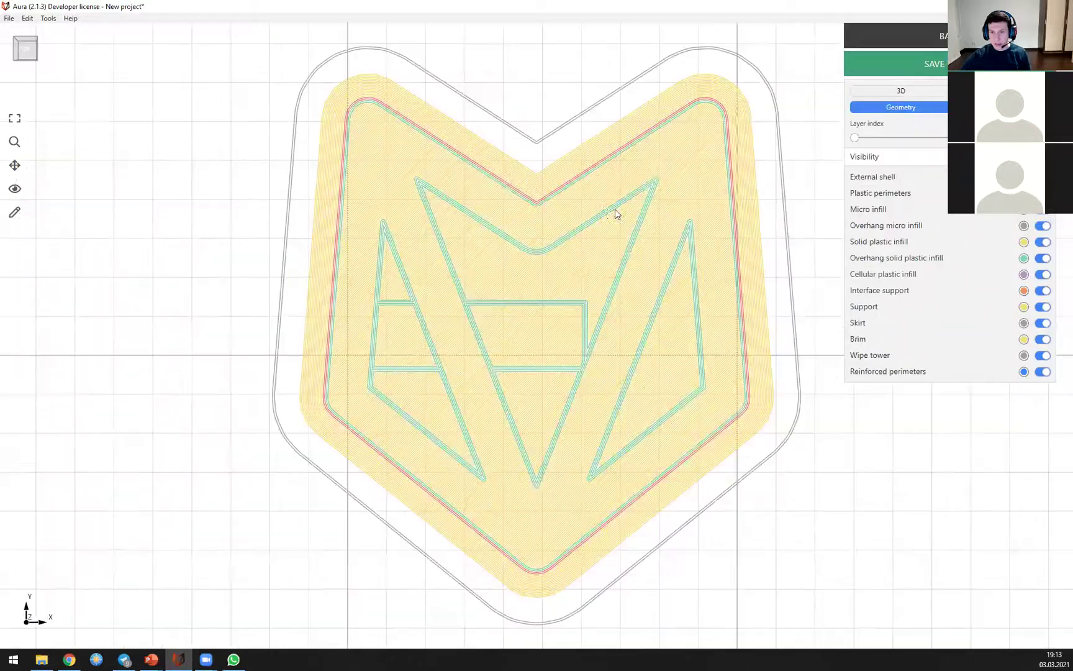
left_click_drag(855, 137, 896, 138)
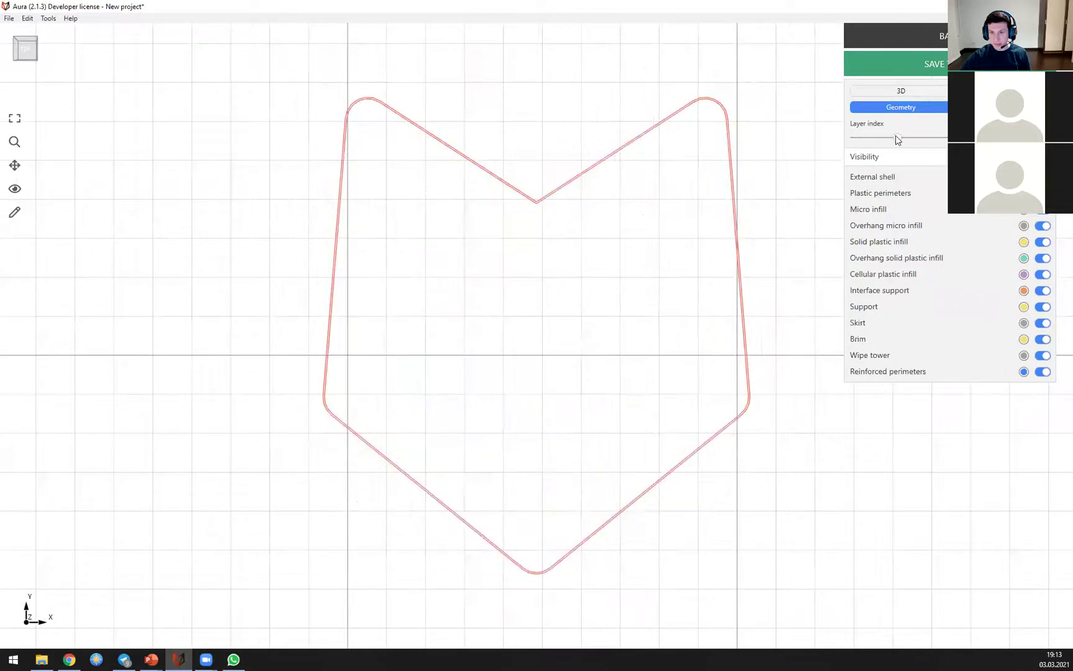
key("Left")
key("Left")
key("Left")
key("Left")
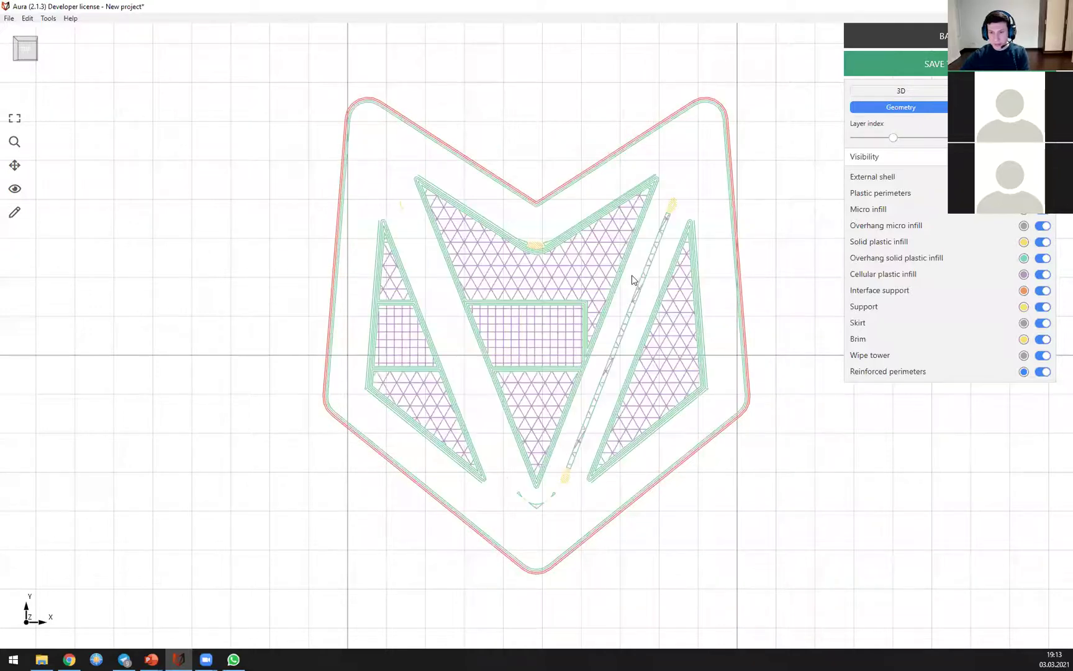
key("Left")
key("Left")
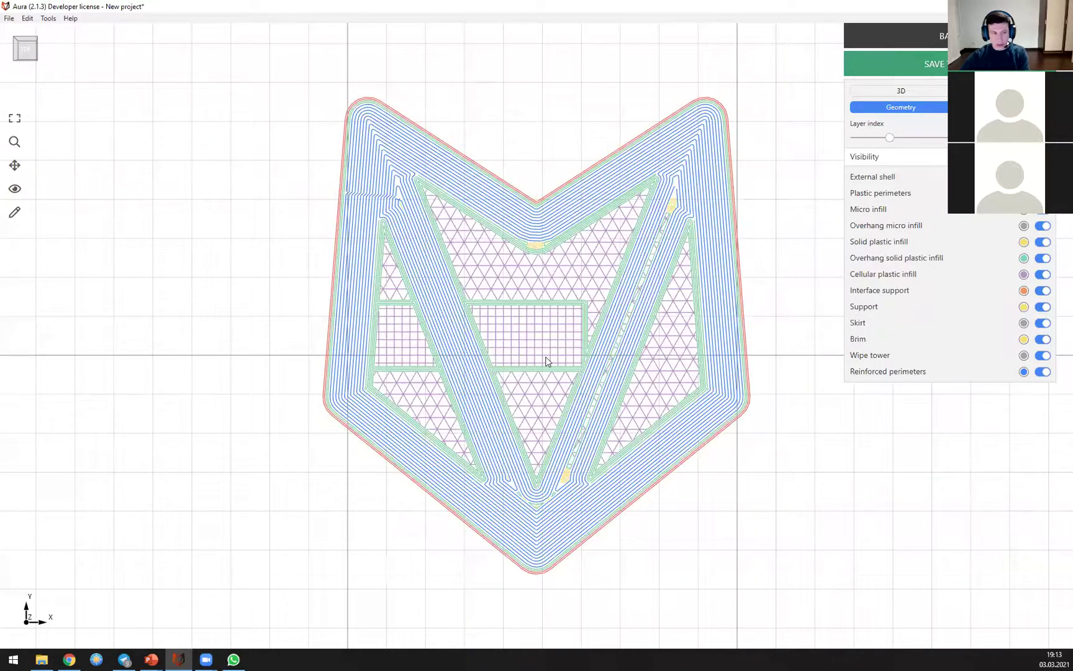
scroll(541, 352, "up", 3)
scroll(368, 271, "down", 3)
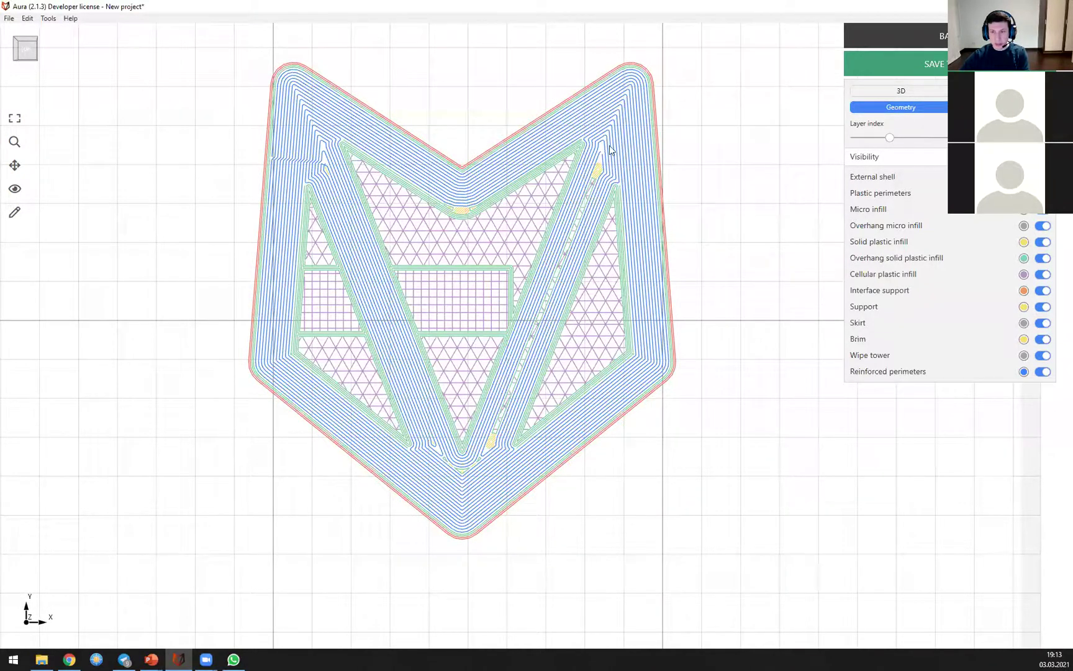
scroll(382, 311, "up", 2)
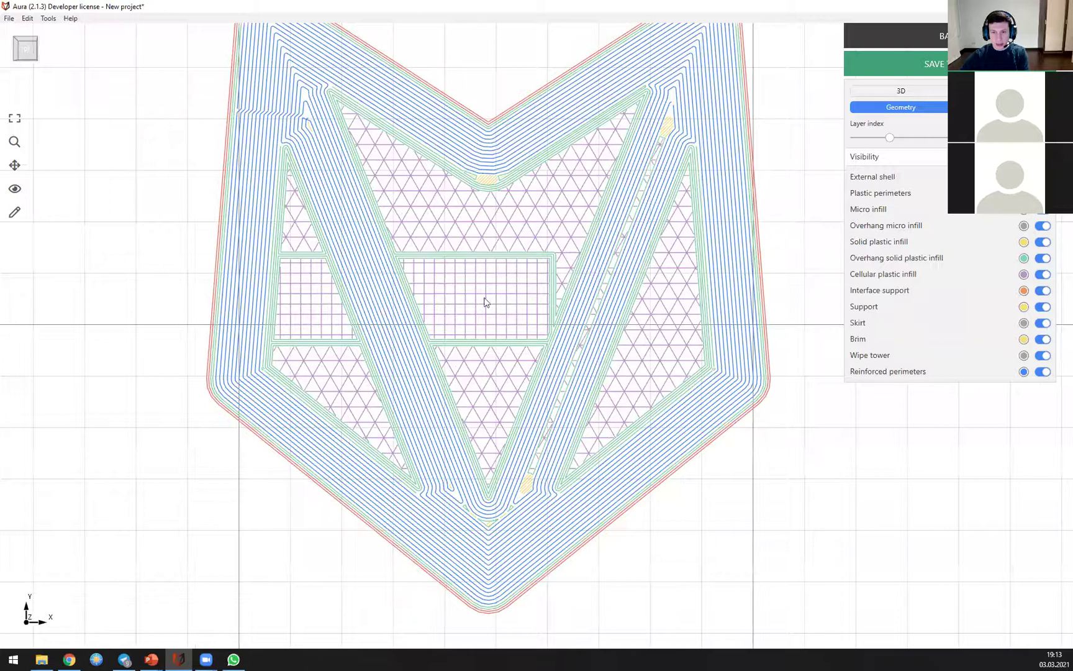
scroll(486, 302, "up", 1)
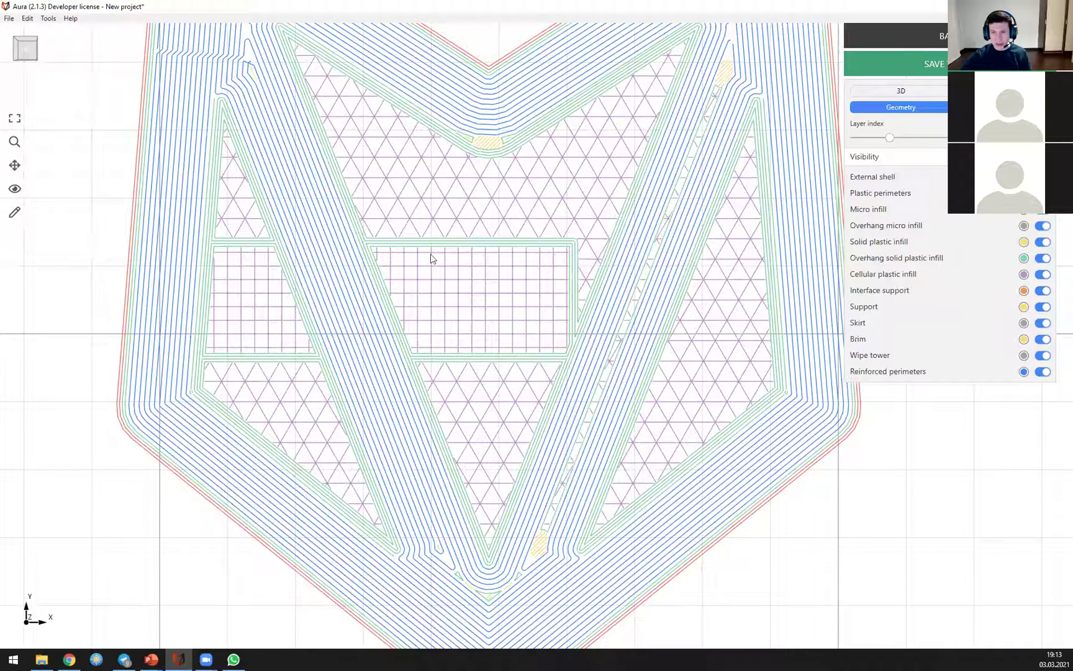
left_click(915, 35)
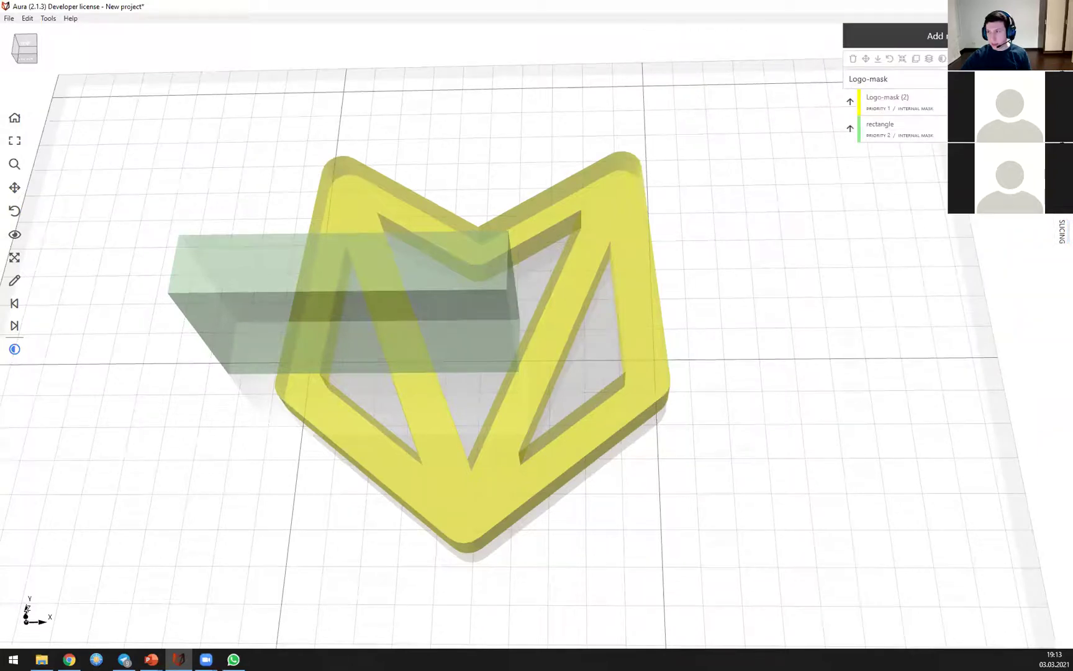
Step: Raise the rectangle mask to priority 1, above the Logo-mask (2) mask
left_click(850, 129)
left_click(1060, 236)
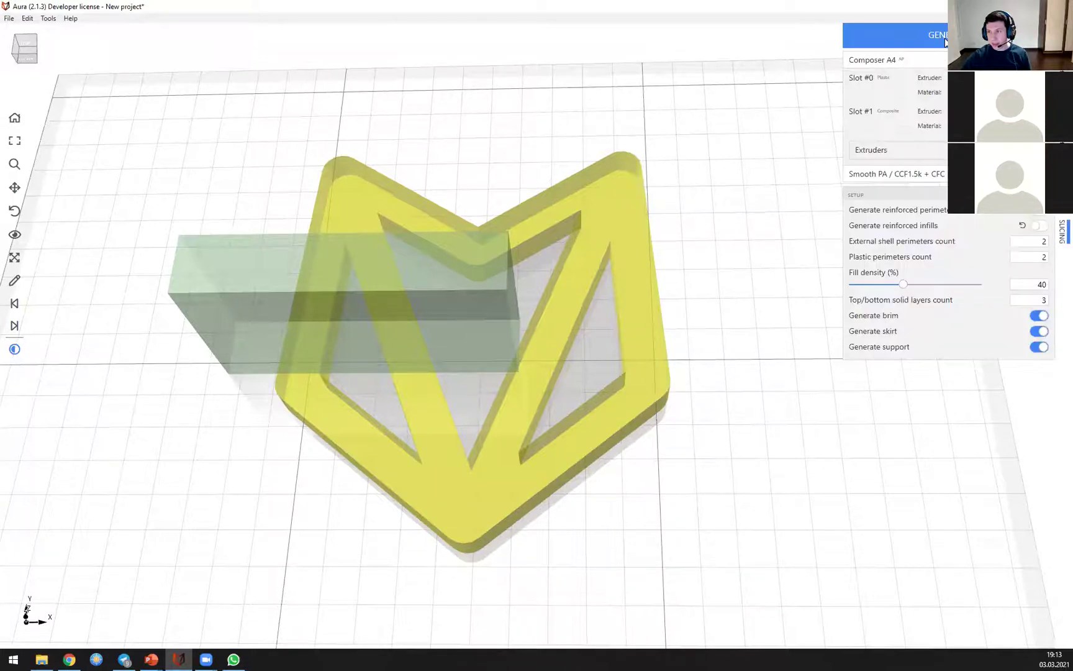
left_click(1062, 231)
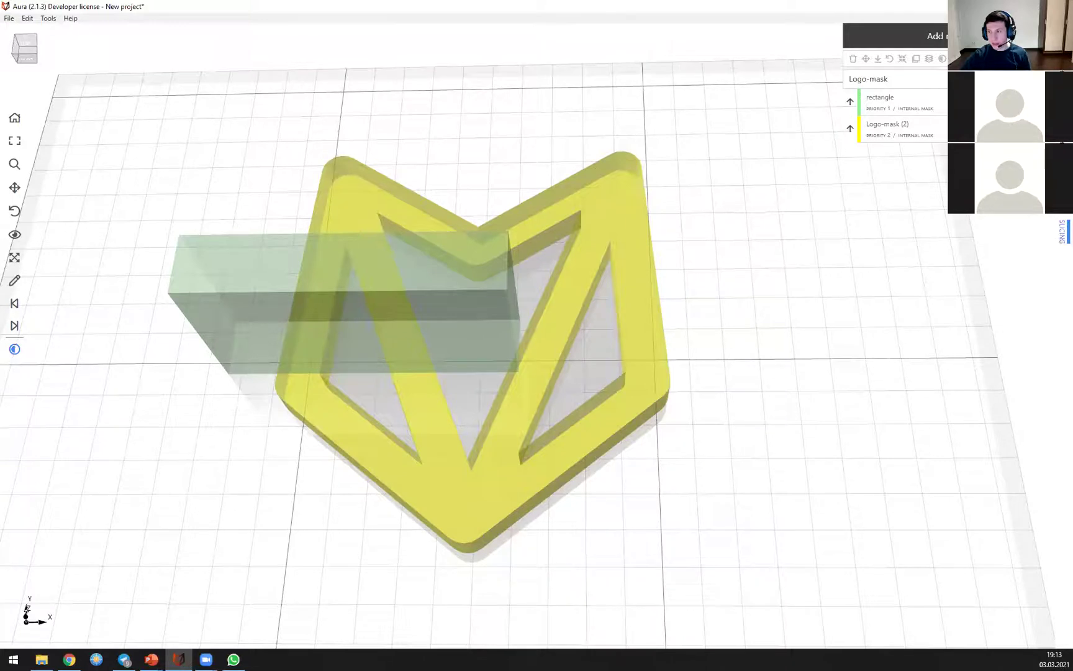
Step: Reslice with the rectangle mask on top and examine in 2D how its grid region interrupts the logo's reinforced ribs
left_click(1060, 231)
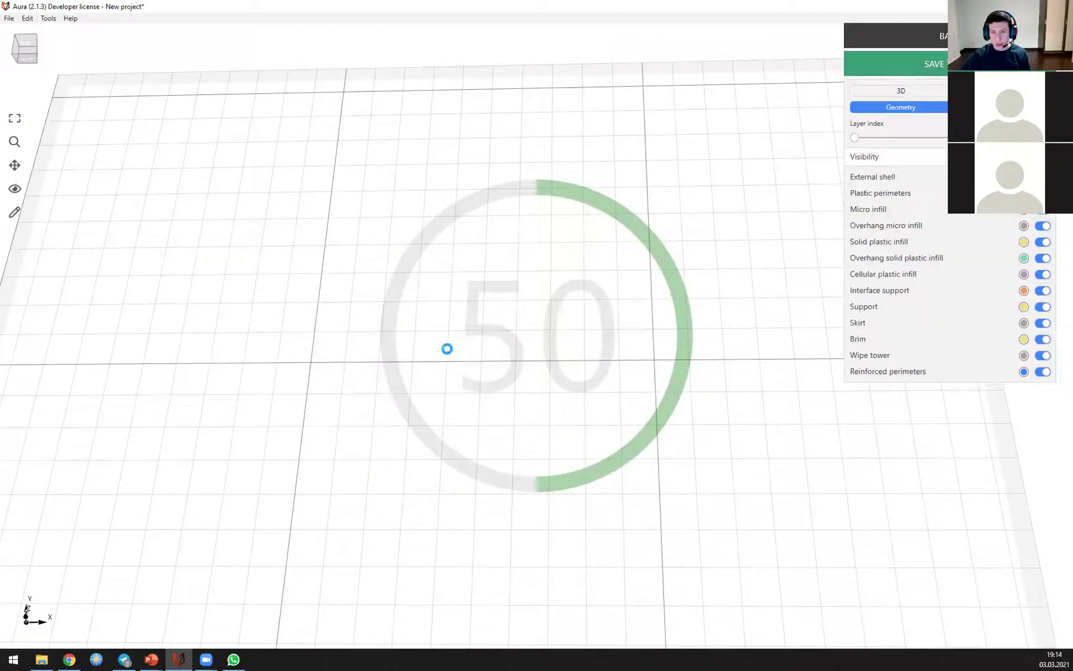
scroll(316, 348, "up", 3)
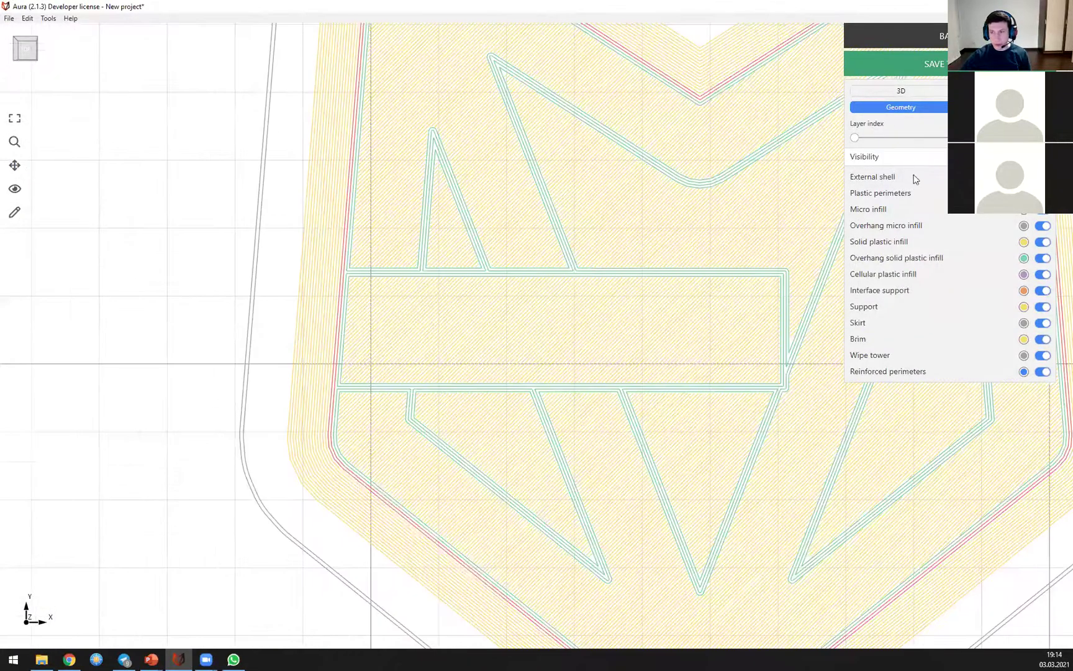
left_click(871, 138)
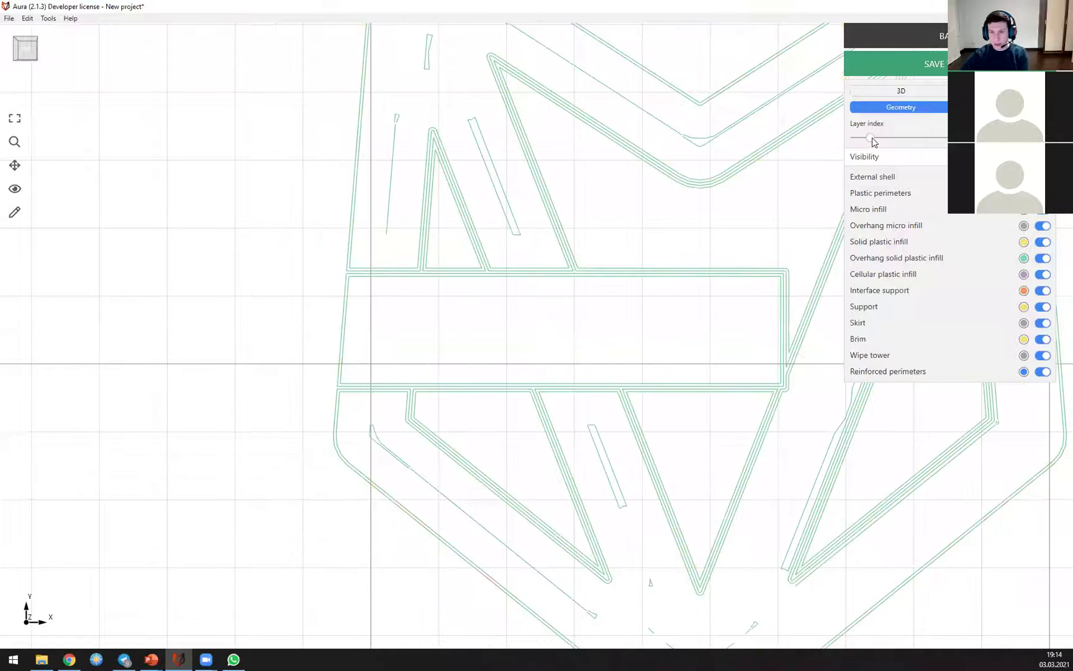
key("Right")
scroll(392, 324, "up", 3)
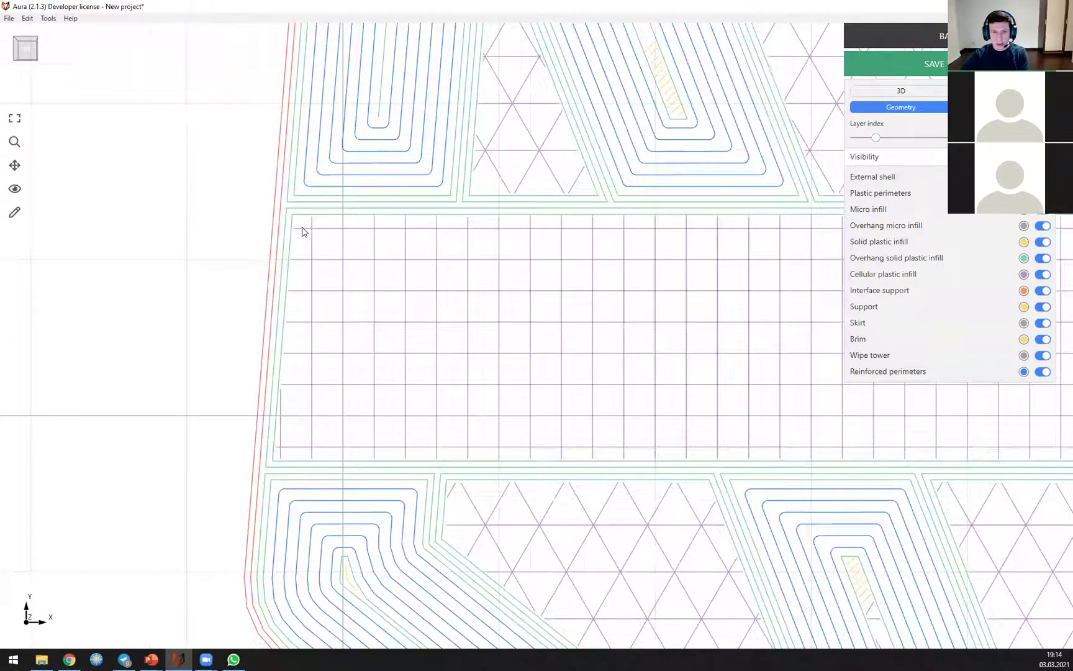
scroll(304, 232, "up", 3)
left_click(15, 189)
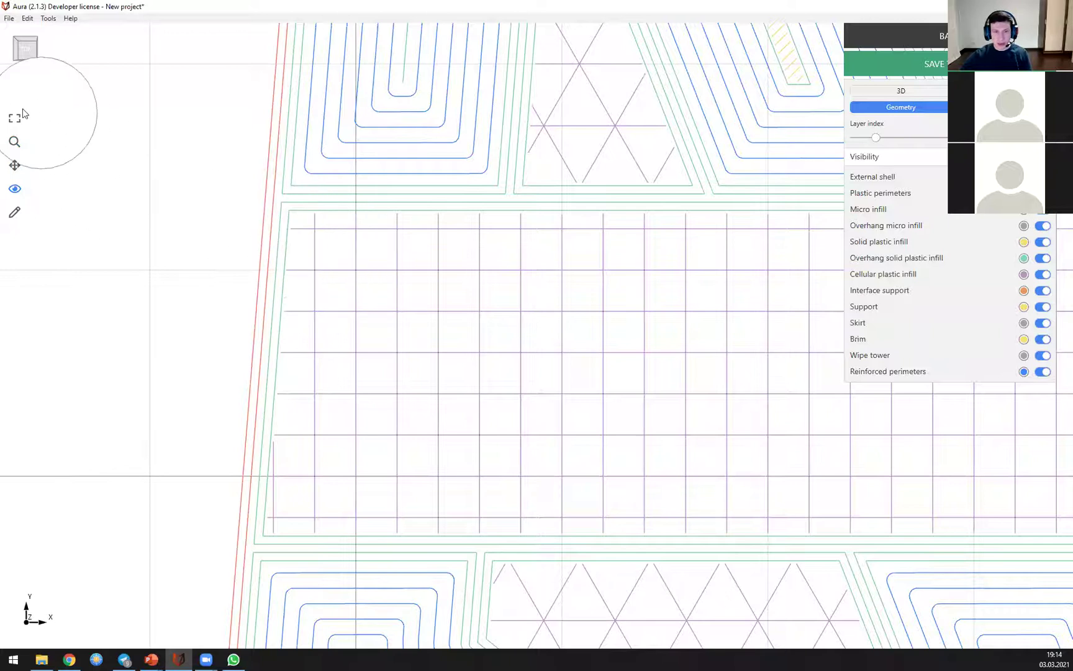
scroll(292, 291, "down", 3)
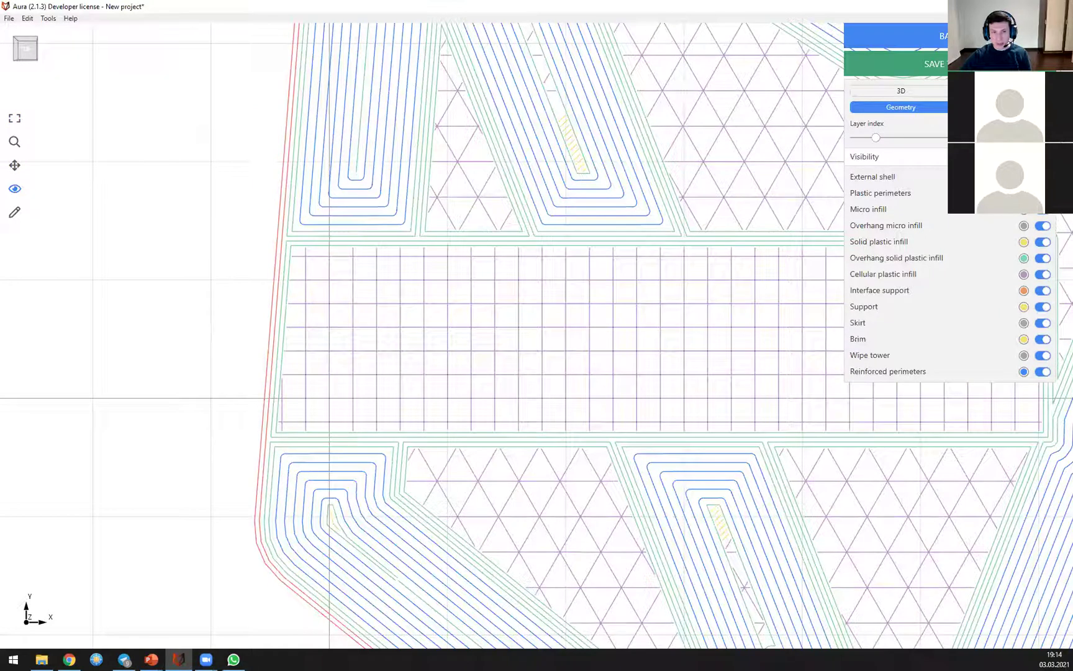
left_click(903, 37)
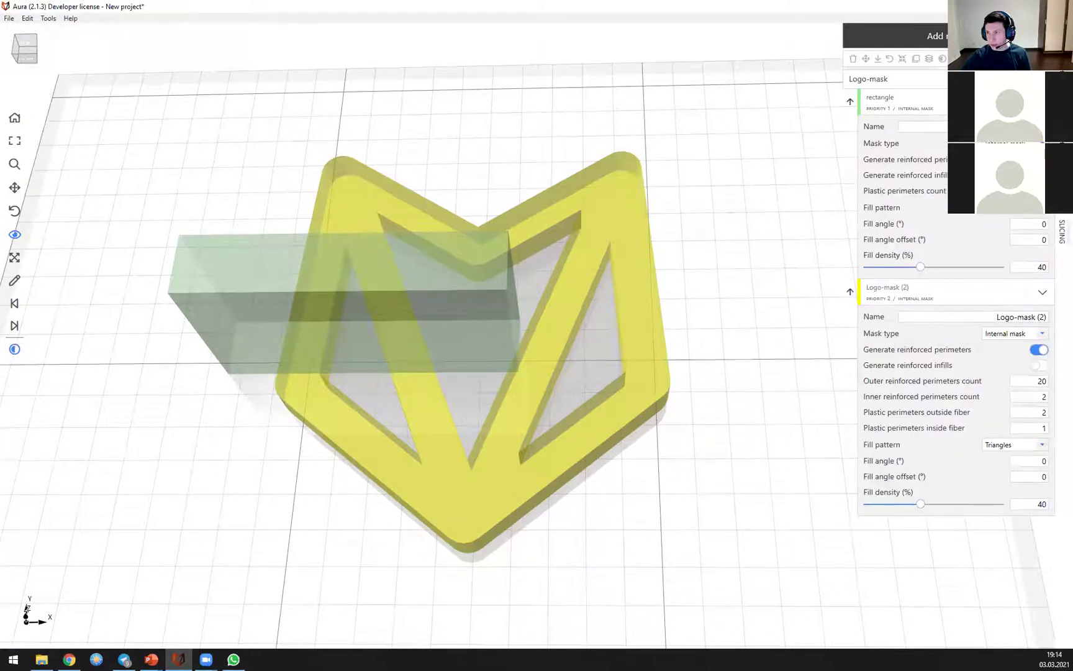
Step: Change the rectangle mask's type to Full mask and set its top/bottom solid layers count to 0
left_click(1012, 160)
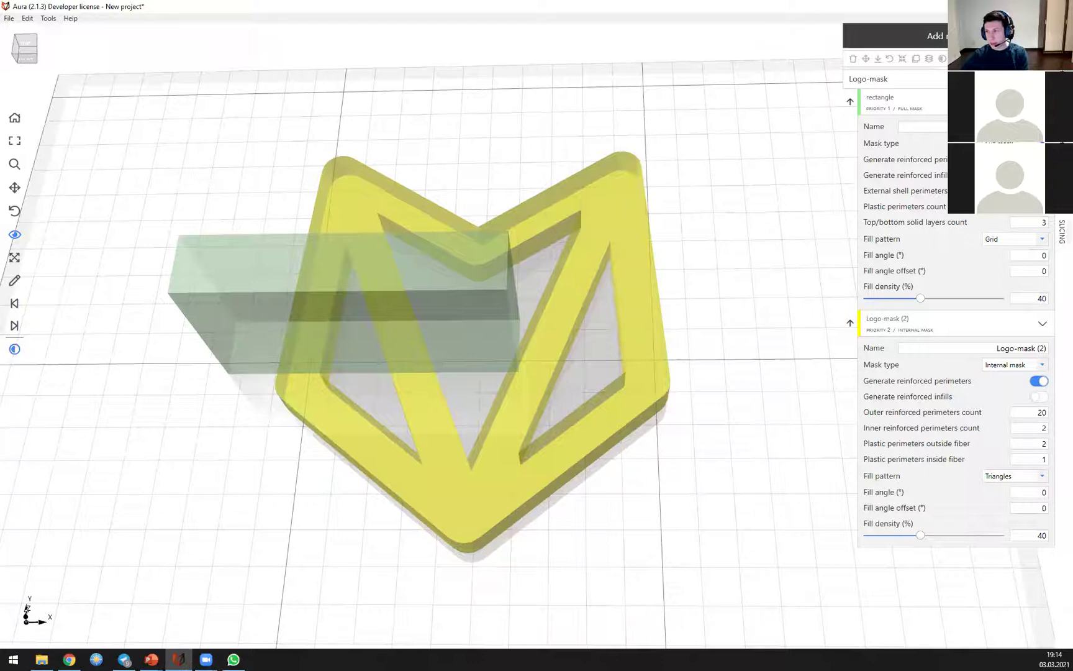
left_click(1031, 222)
type("0")
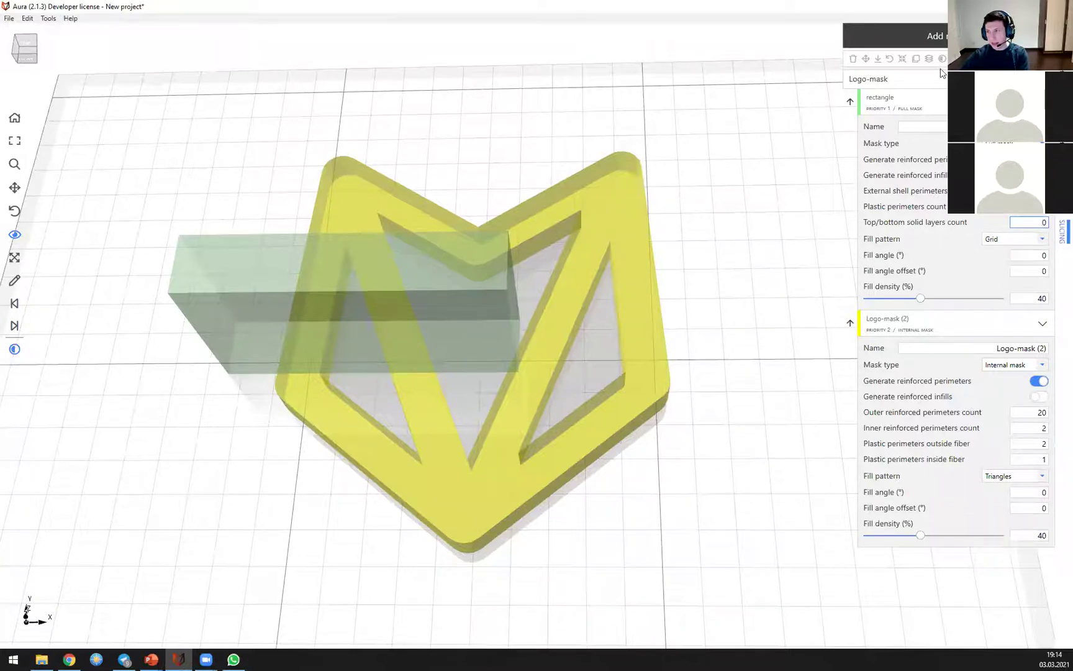
Step: Reslice the part and examine the first layer in 2D around the rectangle full mask's shell and exposed grid infill
left_click(1061, 231)
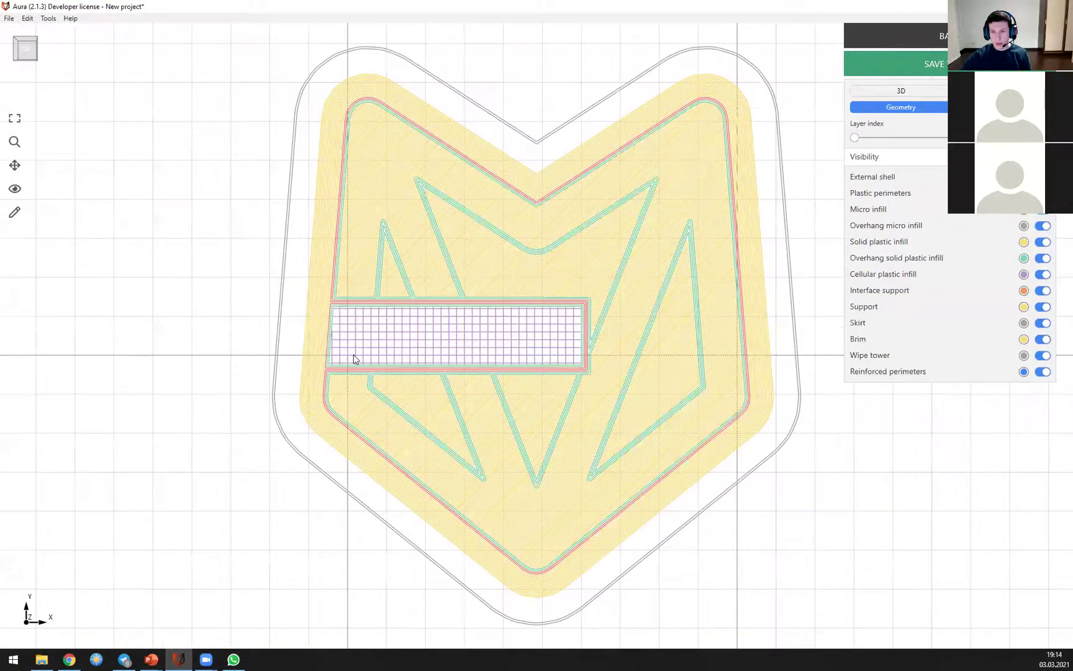
scroll(335, 298, "up", 5)
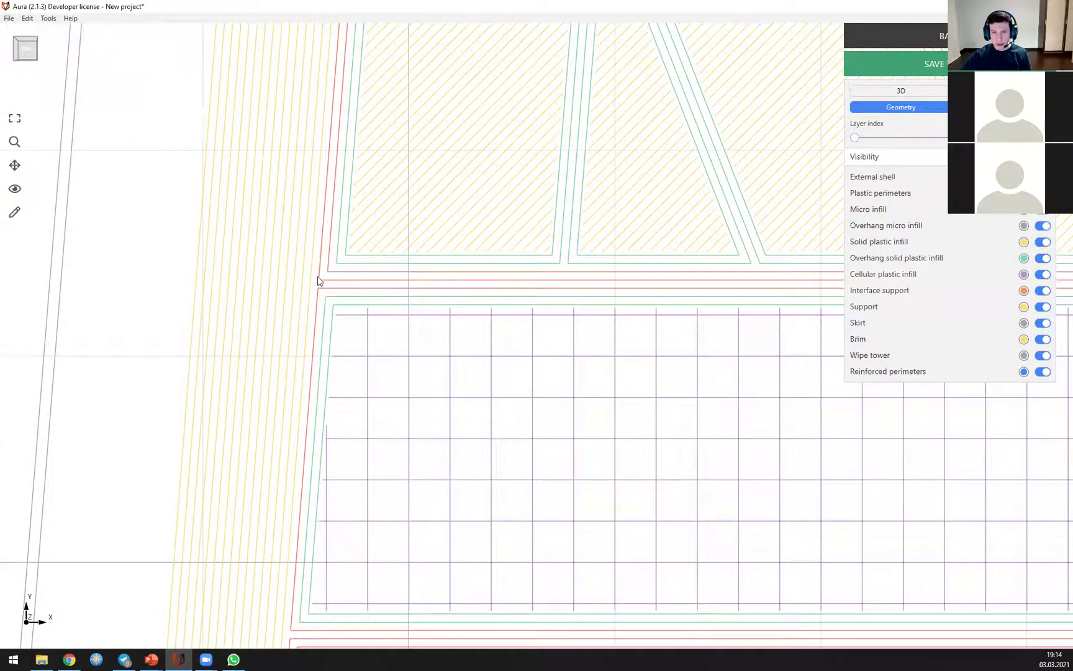
scroll(338, 280, "down", 2)
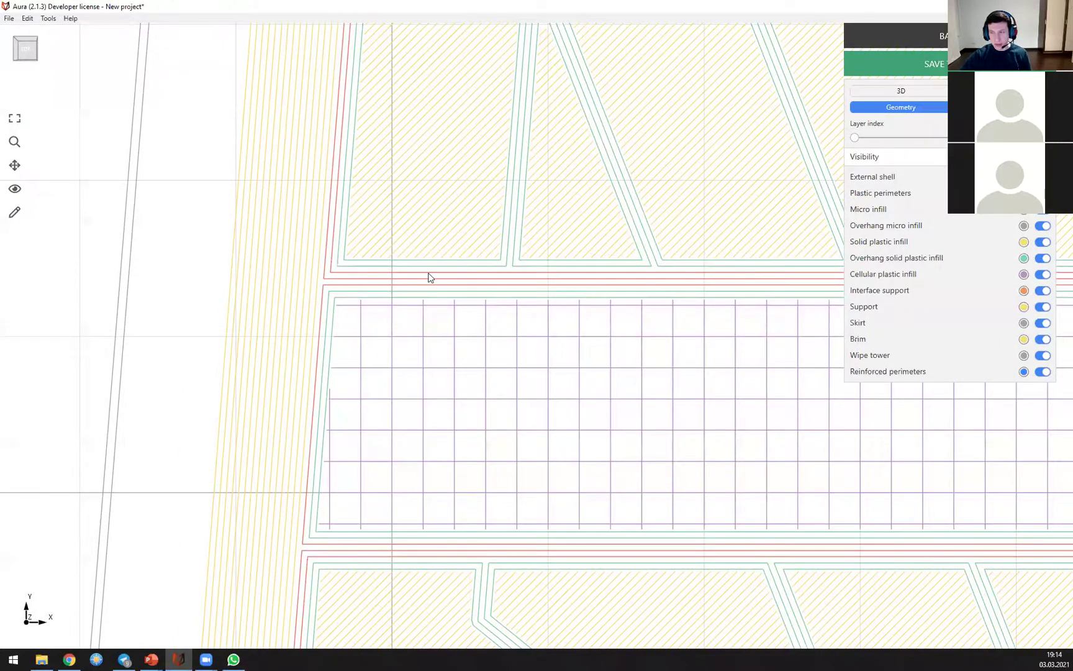
scroll(426, 275, "down", 5)
Step: Display all code in 3D and inspect the rectangle mask's open grid infill within the logo from several angles
left_click(879, 93)
left_click(888, 124)
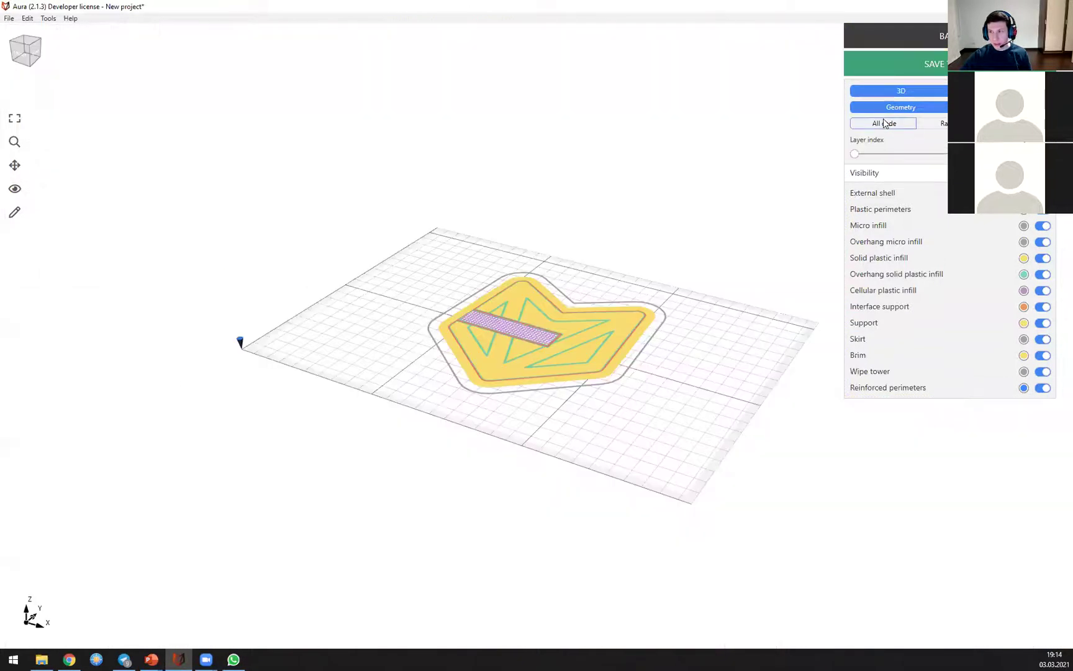
left_click_drag(523, 217, 511, 311)
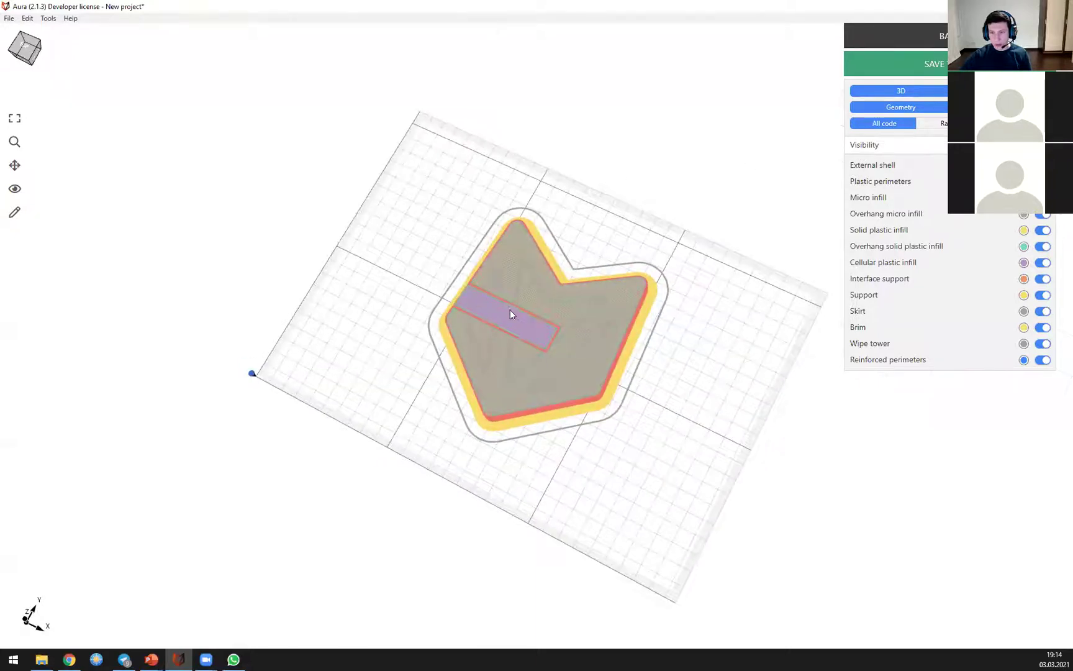
scroll(534, 280, "up", 5)
left_click_drag(565, 233, 569, 274)
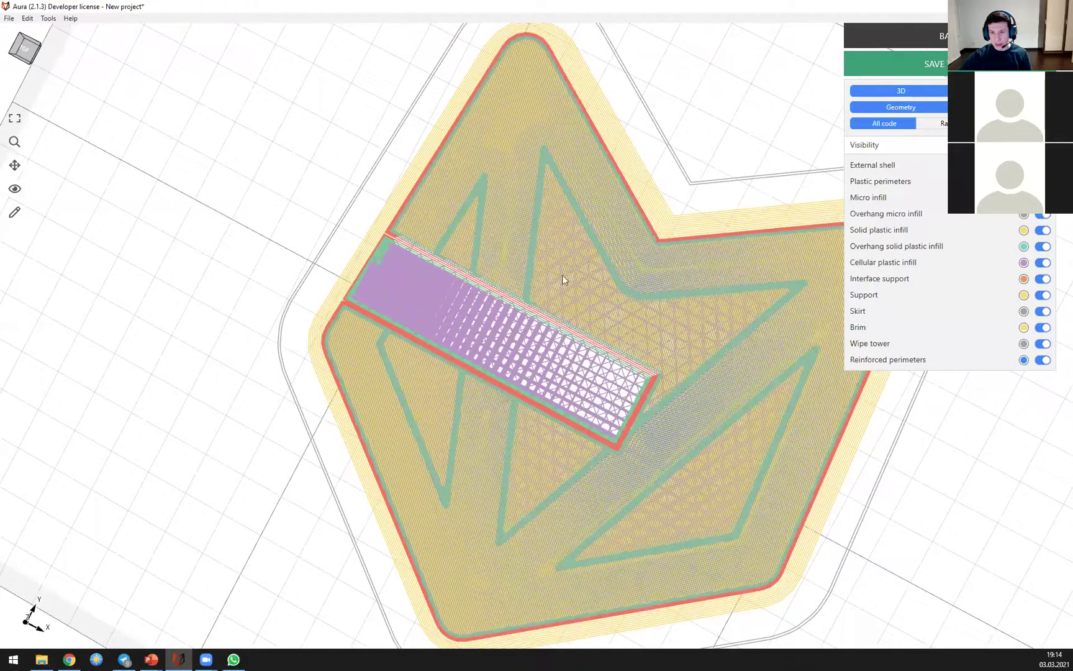
scroll(542, 323, "up", 2)
left_click_drag(664, 254, 555, 321)
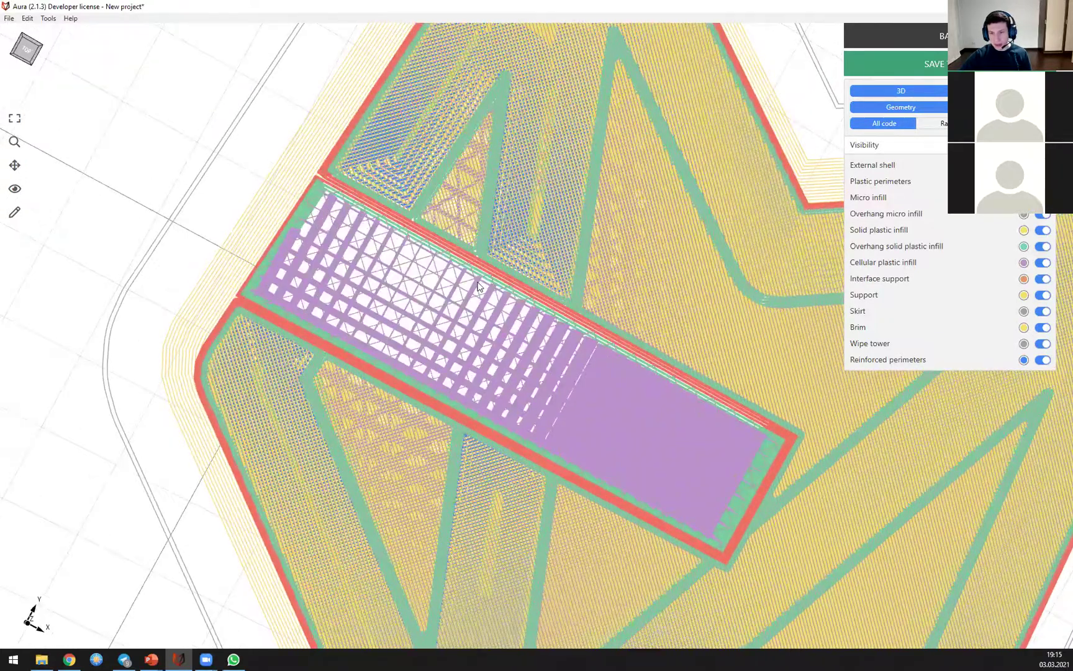
scroll(539, 294, "down", 3)
scroll(543, 225, "down", 3)
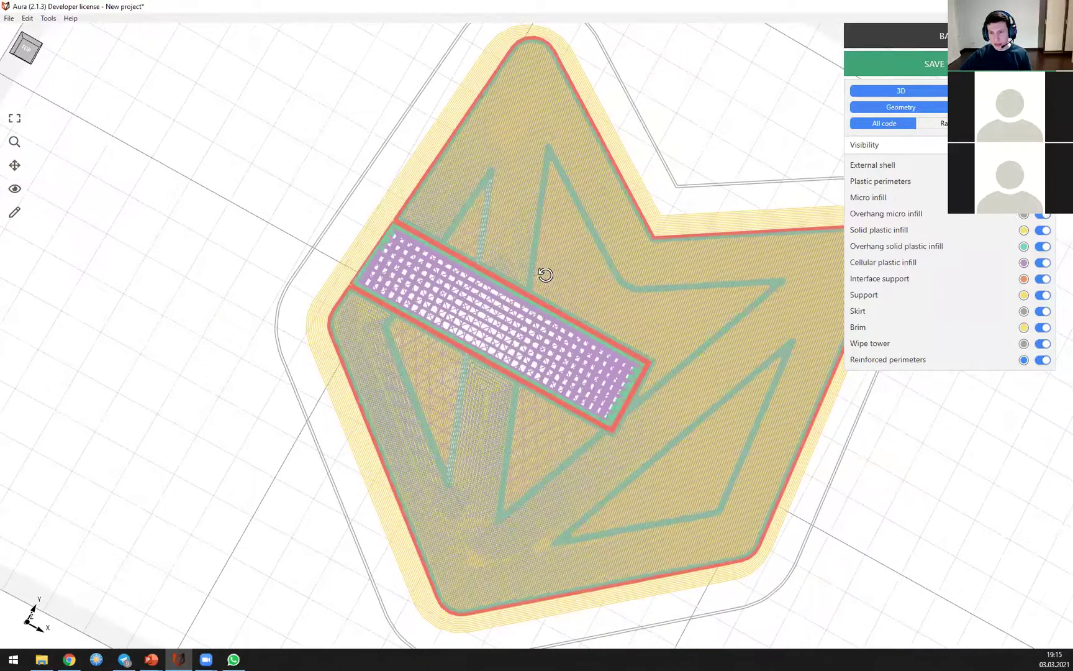
left_click_drag(575, 266, 538, 256)
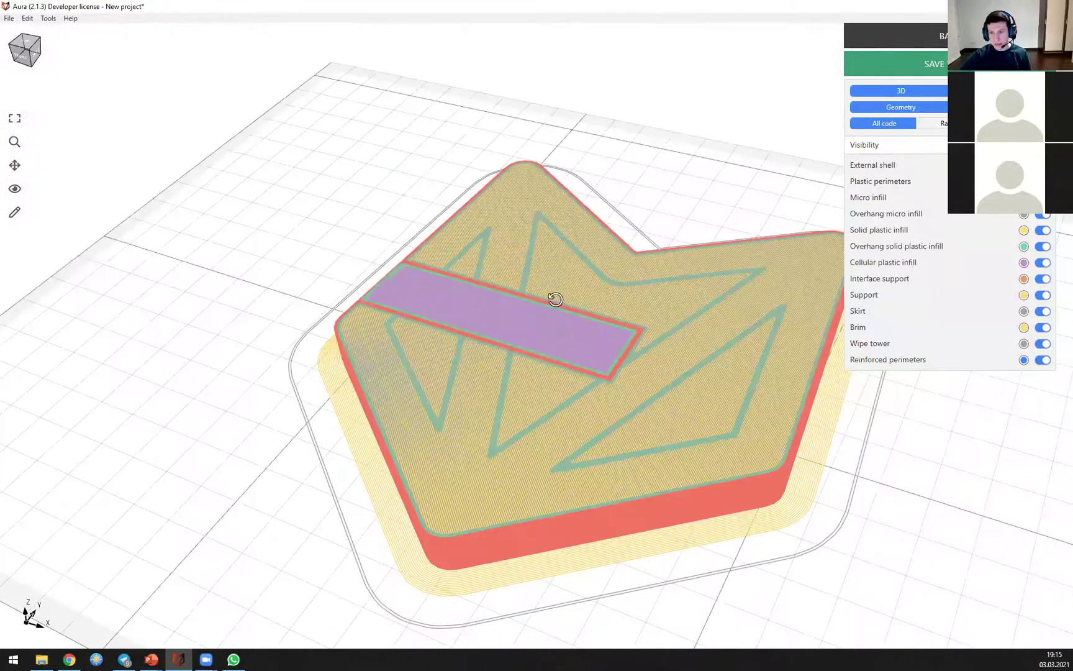
scroll(571, 275, "down", 3)
left_click_drag(455, 290, 460, 373)
left_click(939, 38)
left_click_drag(703, 236, 673, 235)
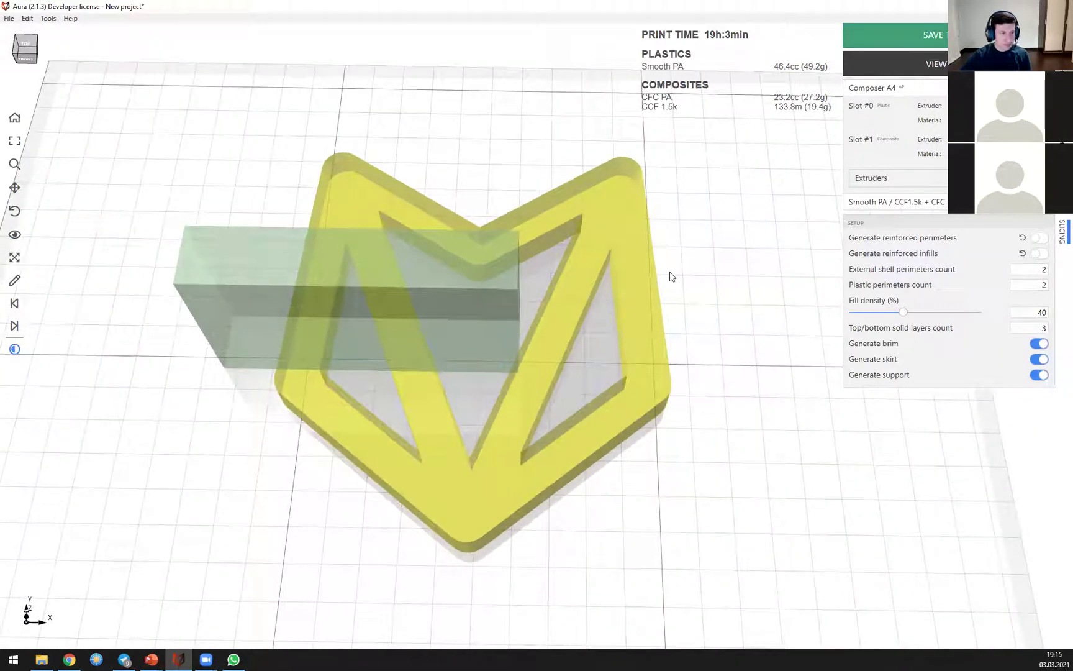
Step: Delete the Logo-mask part together with its two masks from the build plate
left_click(1062, 231)
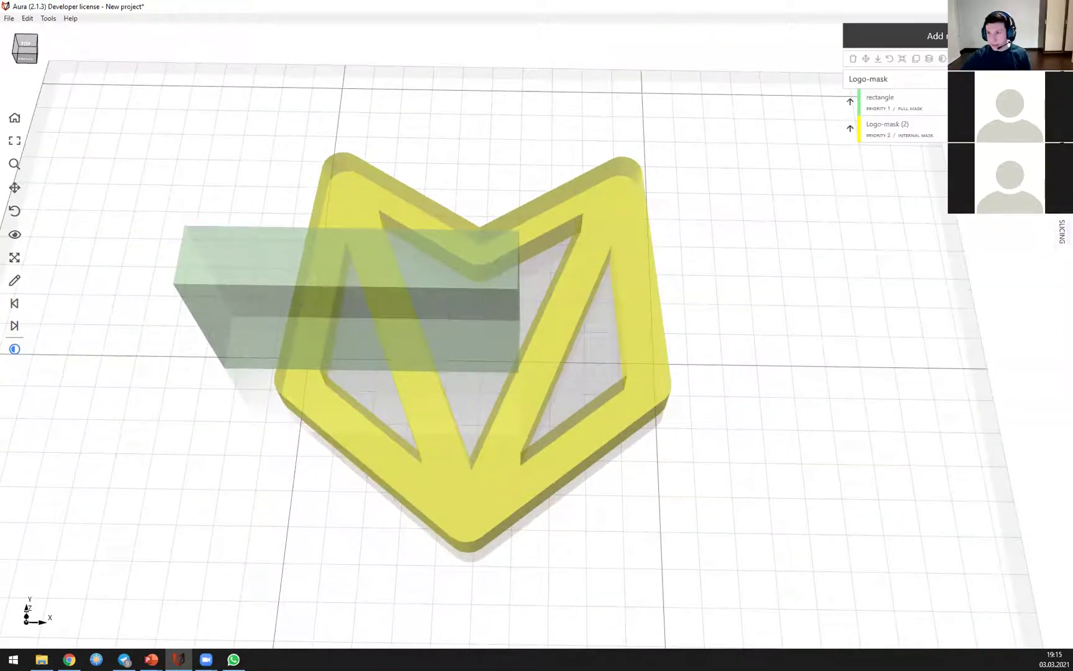
left_click(919, 82)
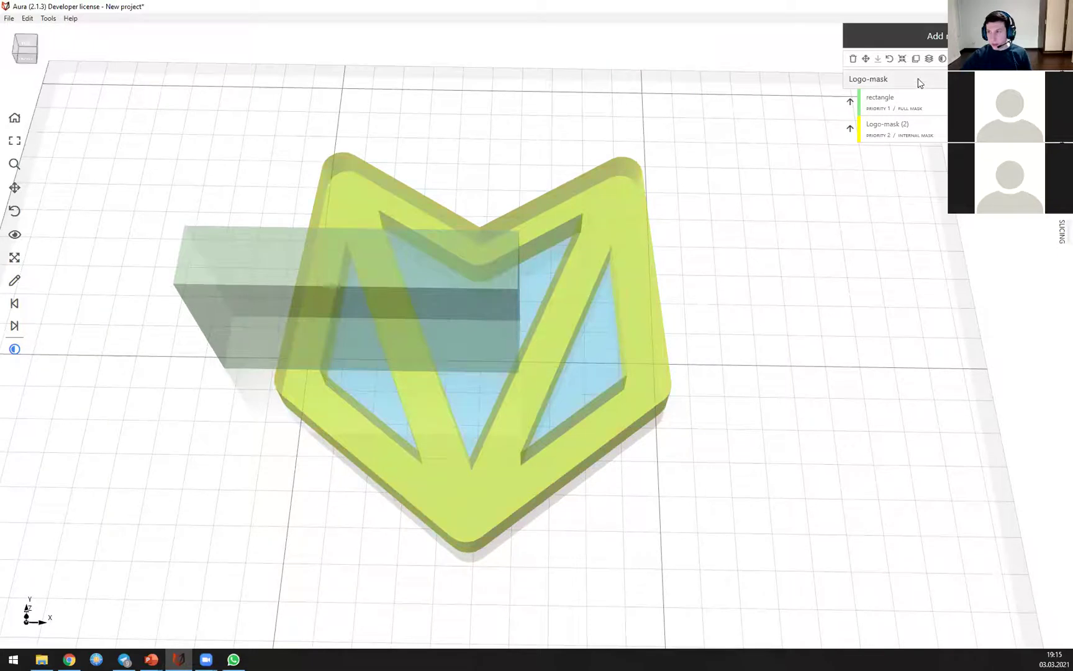
left_click_drag(735, 302, 686, 315)
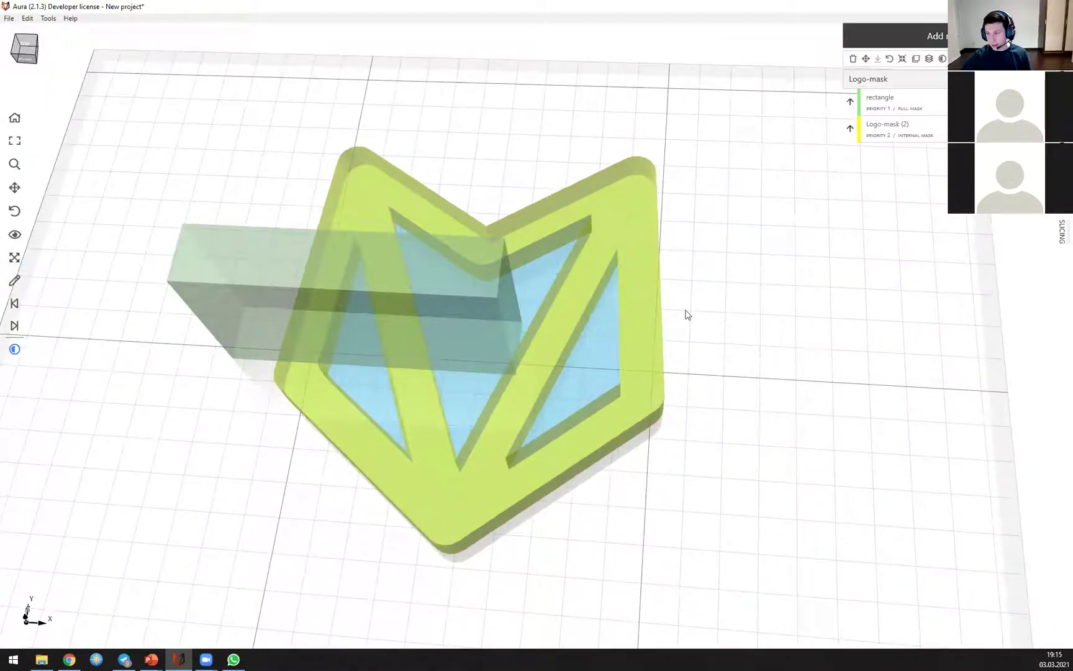
left_click(854, 59)
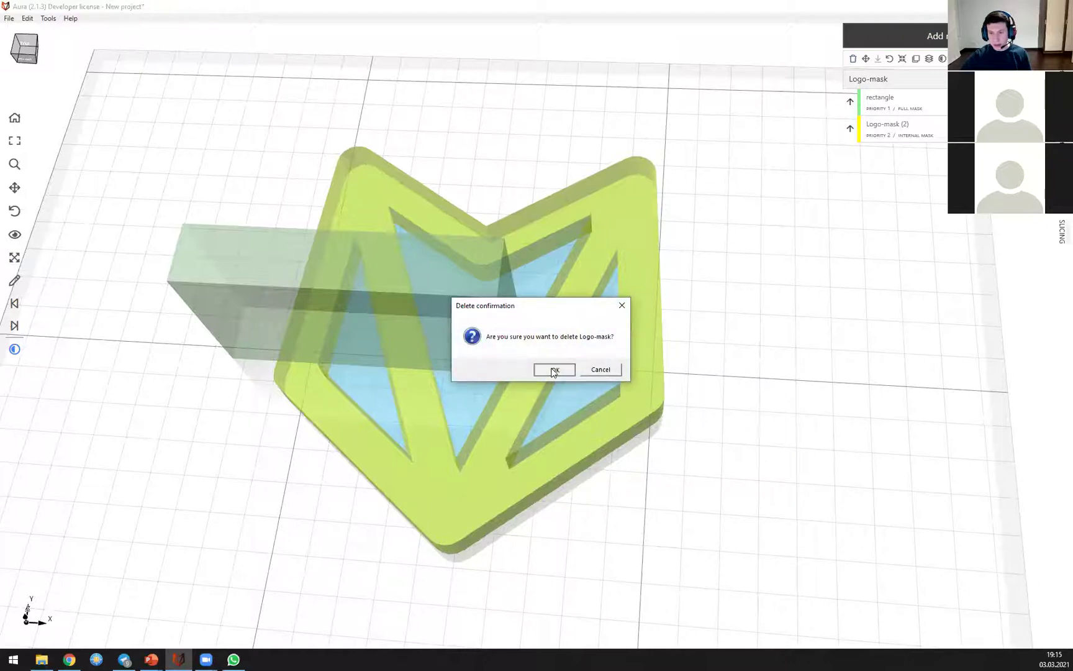
left_click(553, 370)
Step: Load the bracket model from the Bracket folder, turn off the transparent display and show the part from above
left_click(9, 18)
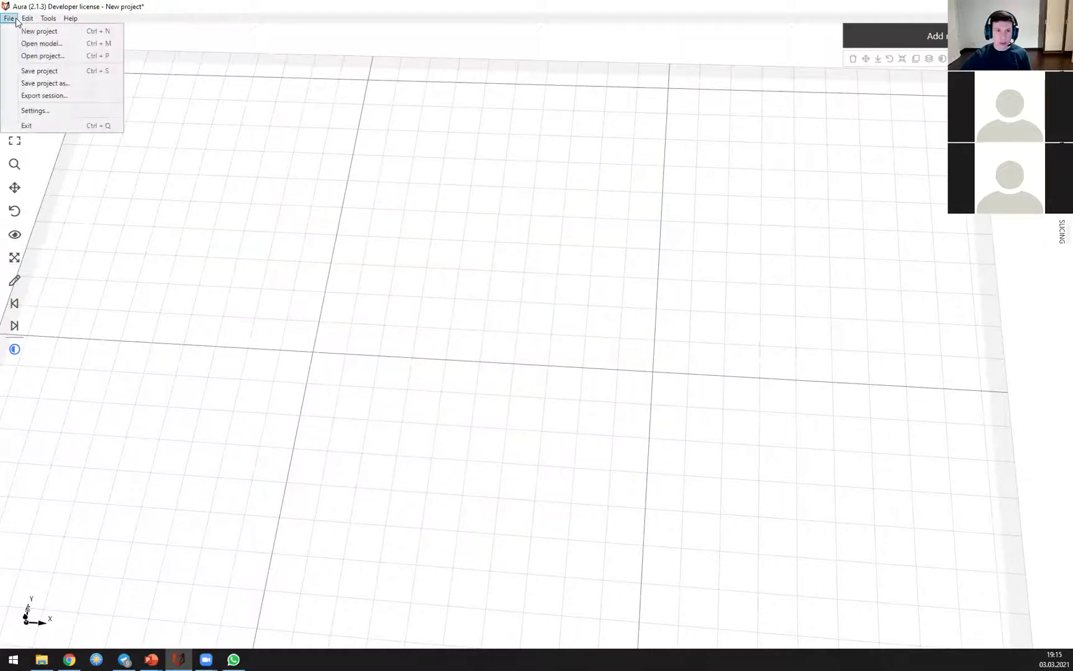
left_click(45, 44)
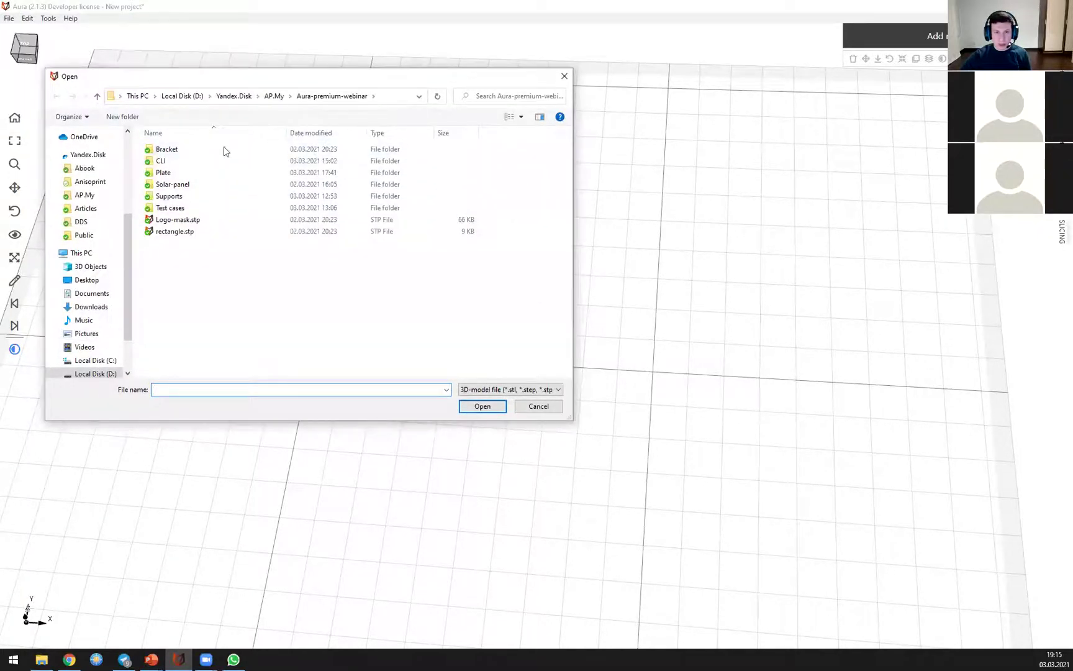
double_click(177, 151)
double_click(169, 149)
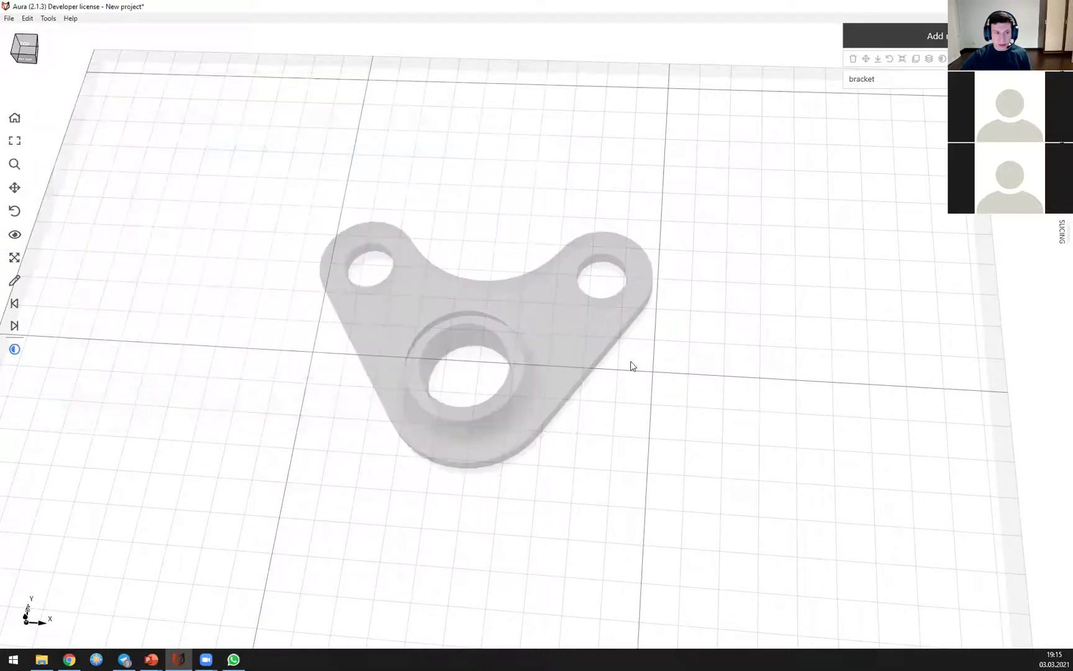
left_click(14, 350)
mouse_move(469, 243)
left_mouse_down()
mouse_move(621, 292)
mouse_move(677, 277)
mouse_move(682, 245)
left_mouse_up()
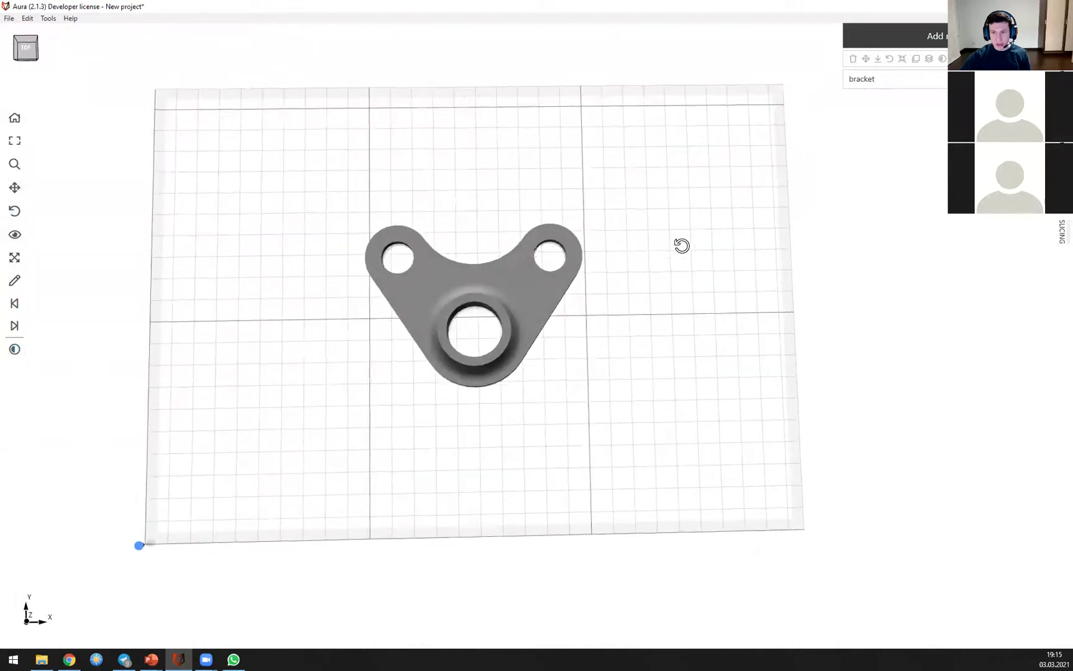
scroll(536, 252, "up", 4)
Step: Sketch hatch marks over the bracket's two small mounting holes and a downward arrow labelled F from the large hole
left_click(16, 282)
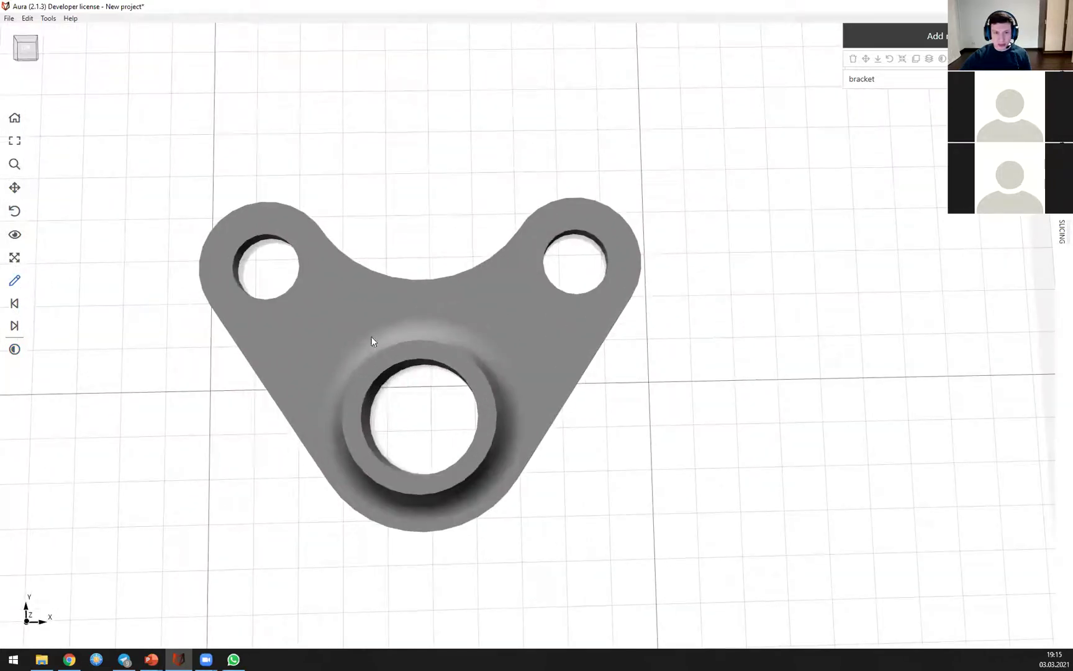
left_click_drag(263, 246, 238, 281)
mouse_move(277, 243)
left_mouse_down()
mouse_move(249, 286)
mouse_move(268, 283)
mouse_move(261, 293)
left_mouse_up()
left_click(293, 266)
left_click_drag(581, 237, 573, 247)
left_click_drag(562, 234, 535, 274)
mouse_move(597, 250)
left_mouse_down()
mouse_move(577, 286)
mouse_move(587, 287)
left_mouse_up()
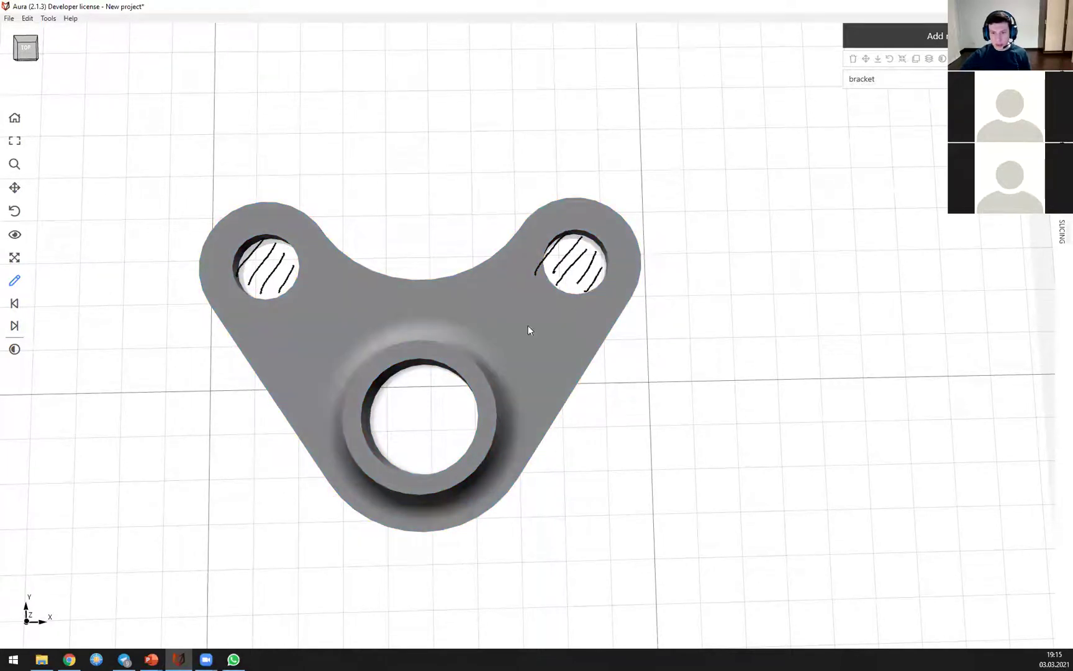
mouse_move(421, 482)
left_mouse_down()
mouse_move(419, 596)
mouse_move(405, 575)
mouse_move(421, 609)
left_mouse_up()
mouse_move(443, 567)
left_mouse_down()
mouse_move(443, 597)
mouse_move(461, 565)
mouse_move(461, 581)
left_mouse_up()
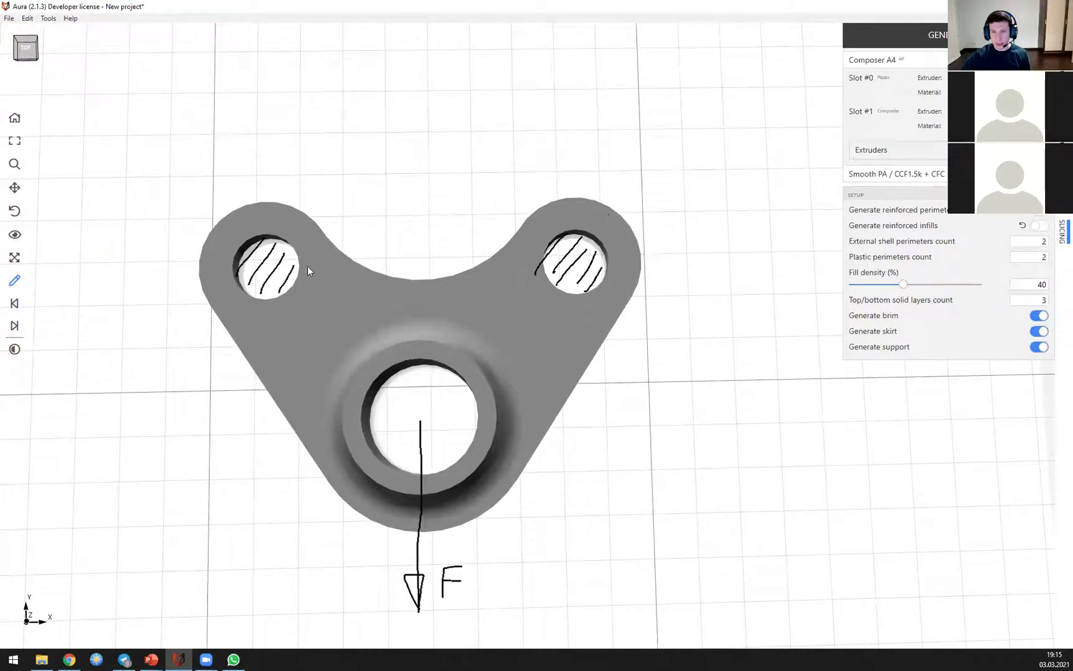
Step: Enable reinforced perimeters with 5 outer reinforced perimeters and clear the sketched load markings
left_click(1042, 213)
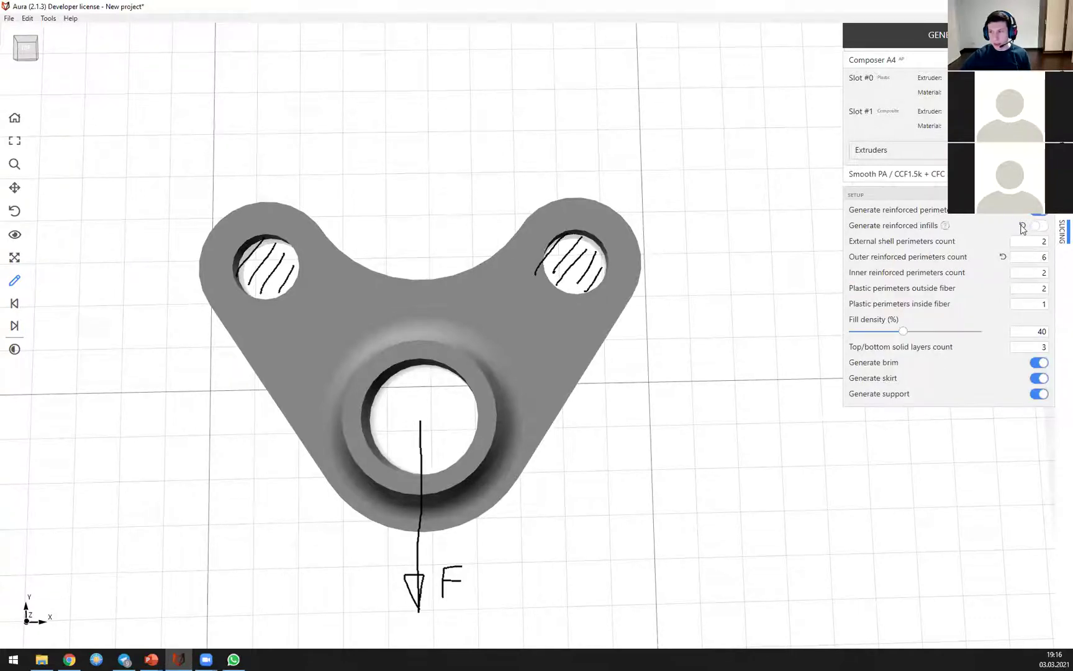
double_click(1033, 256)
type("5")
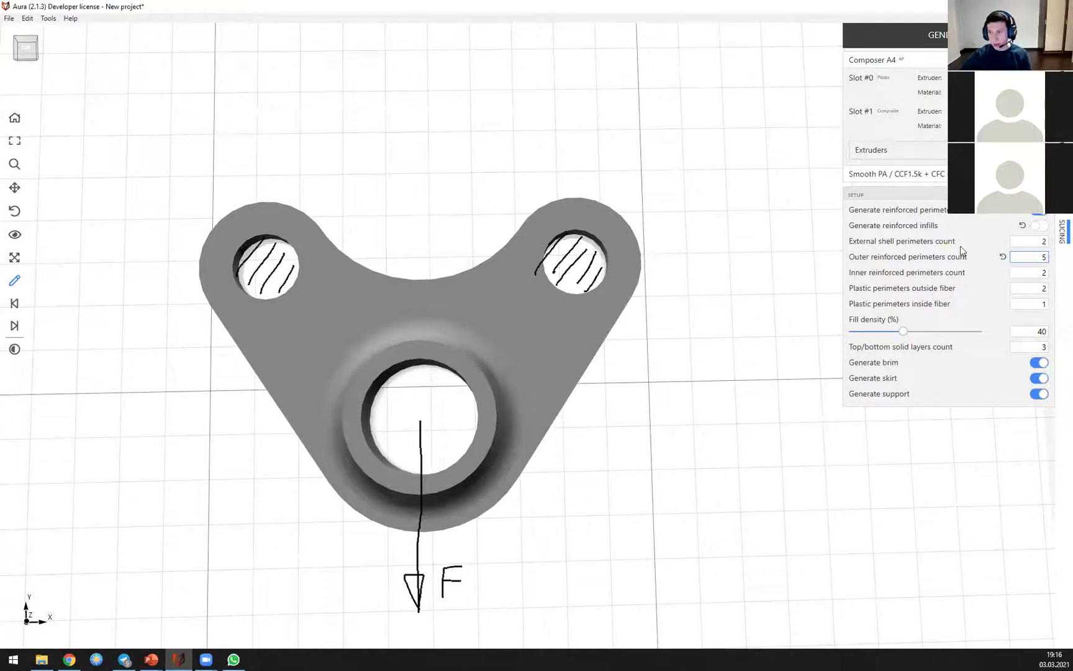
left_click(14, 281)
Step: Slice the bracket and examine an inner layer's reinforced perimeters and cellular infill in 2D
left_click(900, 44)
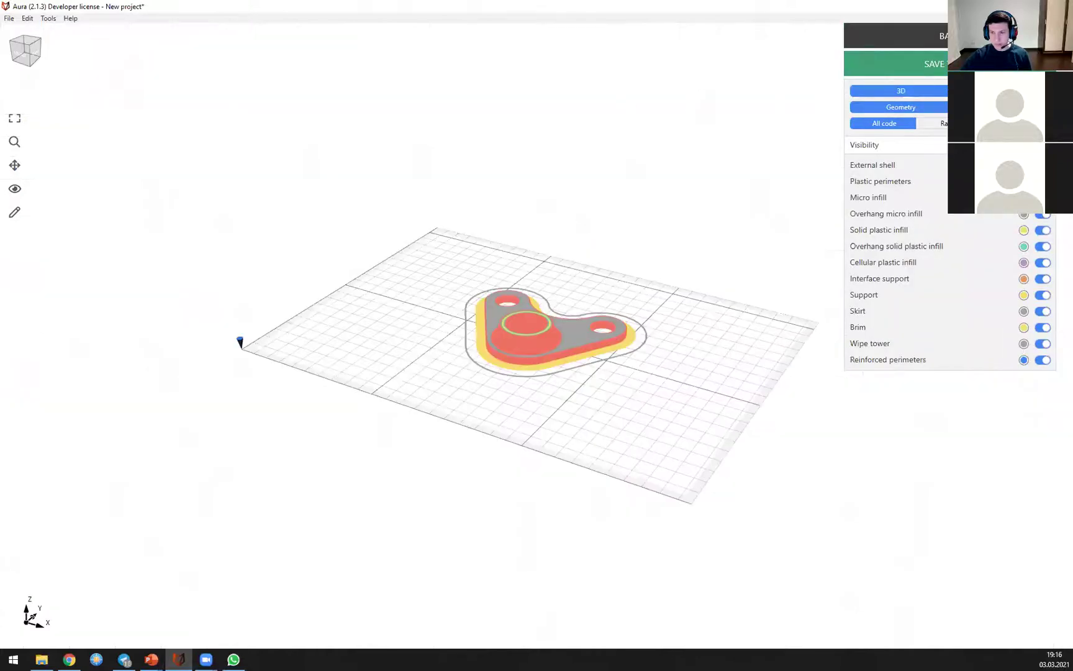
left_click(1001, 91)
scroll(577, 334, "up", 3)
left_click_drag(854, 138, 868, 137)
scroll(546, 431, "up", 3)
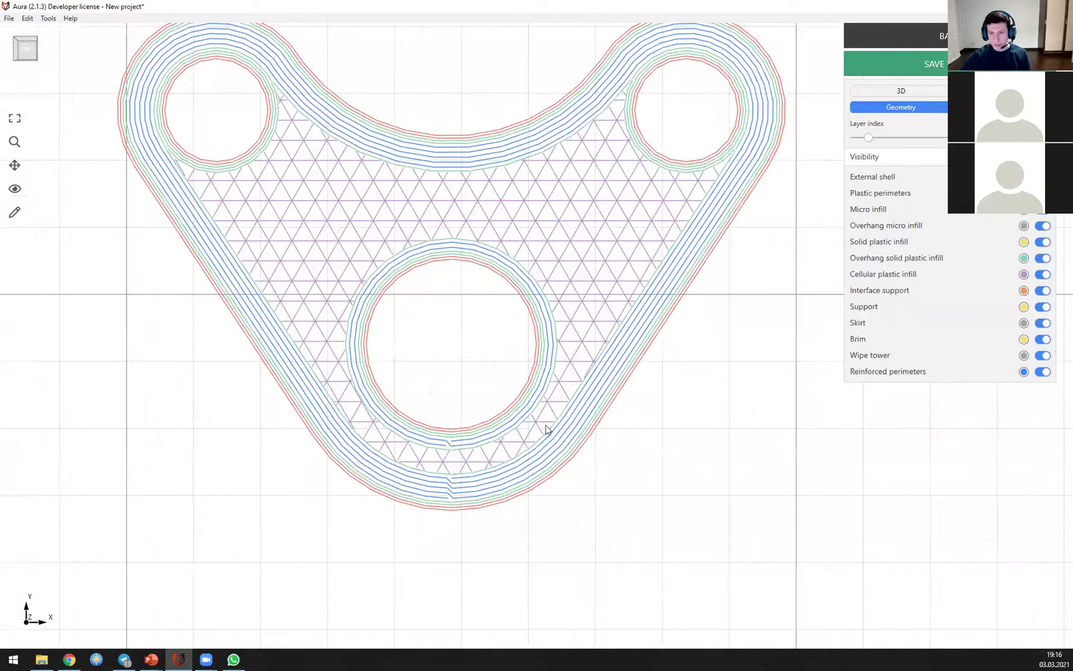
scroll(398, 352, "down", 2)
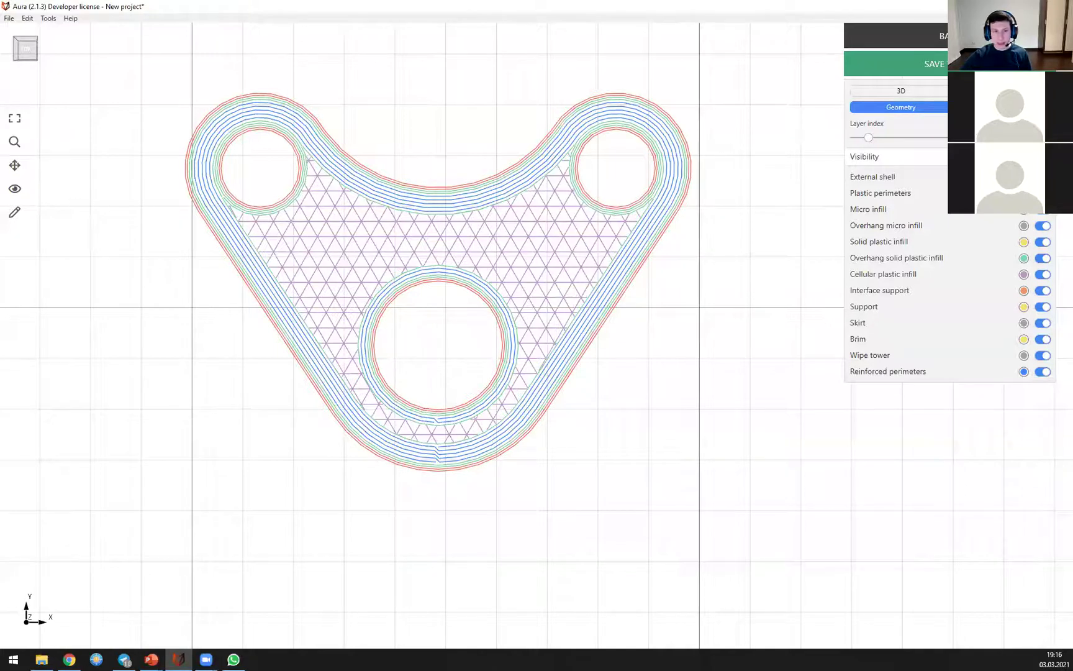
Step: Sketch a downward force arrow from the large hole and hatch the two mounting holes over the sliced layer
left_click(15, 214)
left_click_drag(433, 349, 444, 547)
left_click_drag(426, 506, 442, 550)
mouse_move(252, 138)
left_mouse_down()
mouse_move(231, 163)
mouse_move(259, 184)
left_mouse_up()
left_click_drag(604, 141, 585, 174)
mouse_move(629, 145)
left_mouse_down()
mouse_move(601, 184)
mouse_move(615, 190)
left_mouse_up()
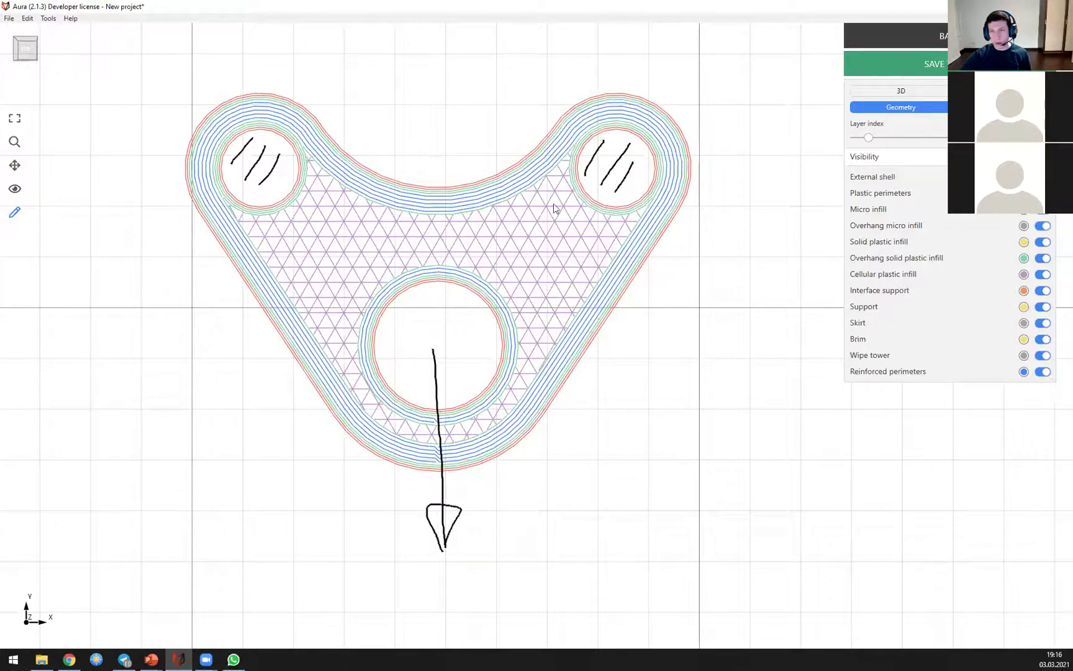
Step: Go back to the slicing setup, enable reinforced infills and clear the sketched markings
left_click(912, 36)
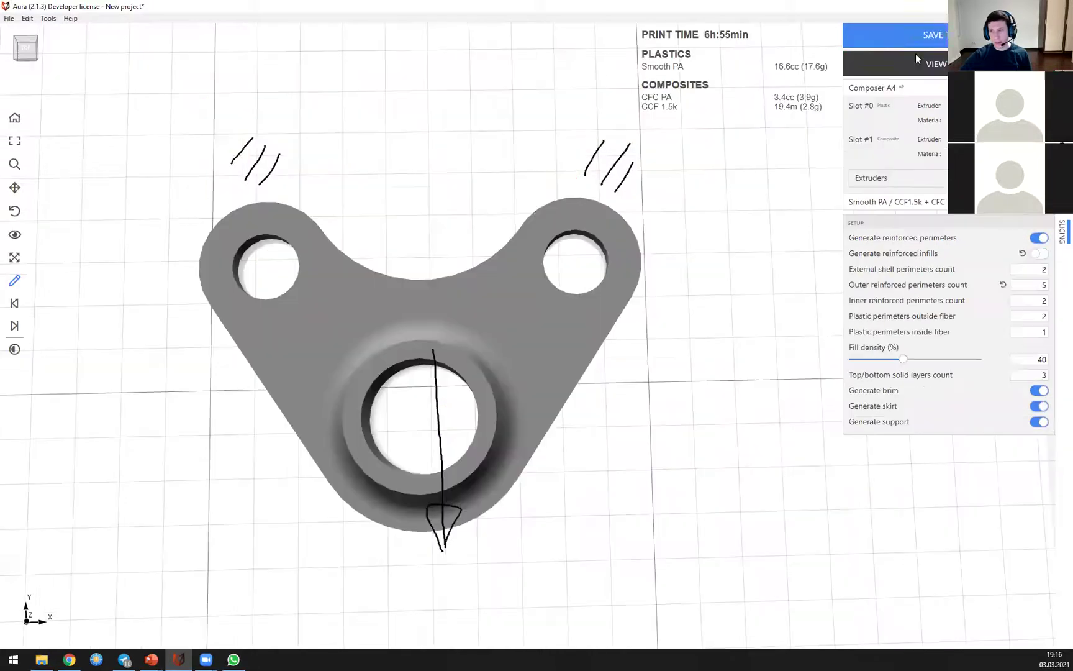
left_click(1038, 253)
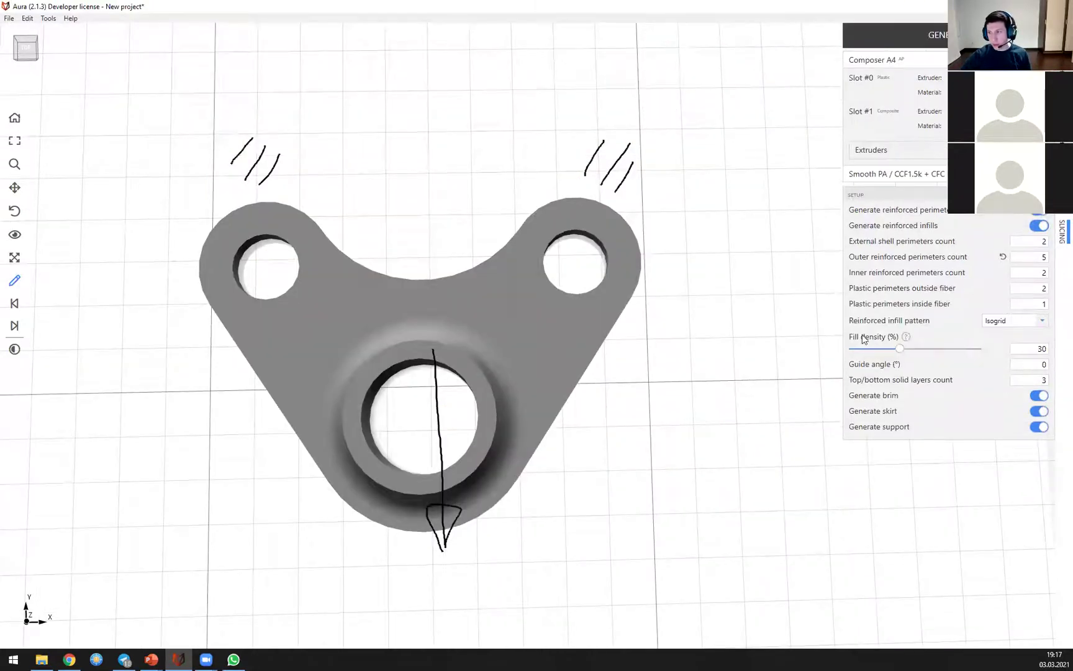
left_click(14, 282)
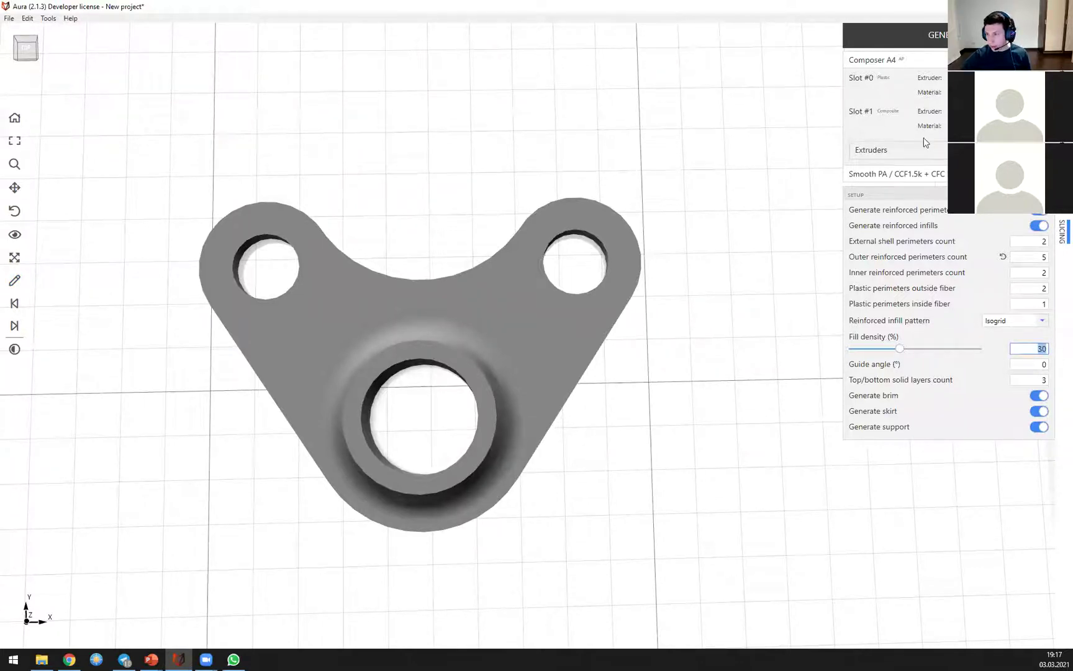
Step: Reslice the bracket and examine the isogrid reinforced infill between its holes on an inner layer in 2D
left_click(931, 36)
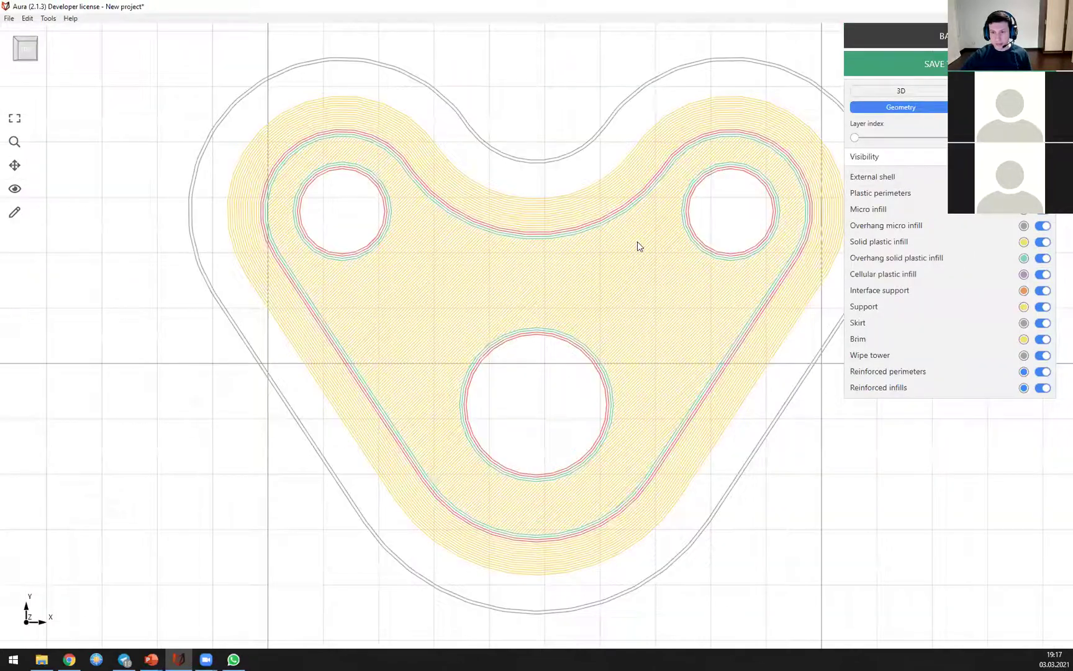
left_click_drag(856, 139, 880, 140)
scroll(745, 282, "down", 1)
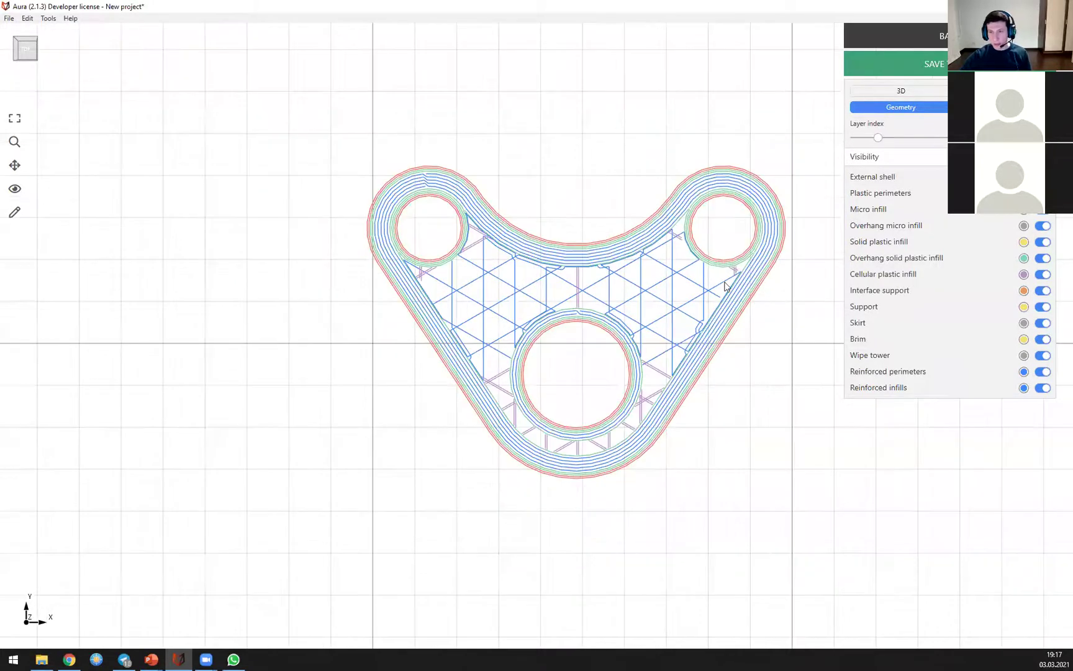
middle_click_drag(667, 277, 529, 275)
scroll(571, 296, "up", 3)
middle_click_drag(64, 144, 191, 131)
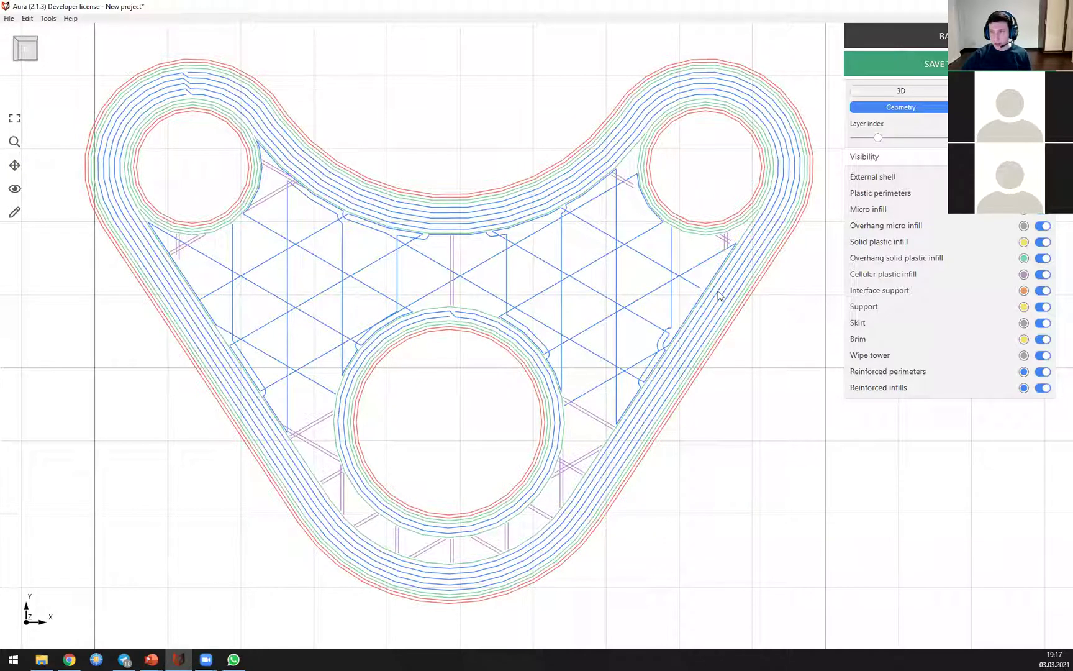
Step: Return from the sliced preview to the bracket model and view it from several angles on the build plate
left_click(867, 39)
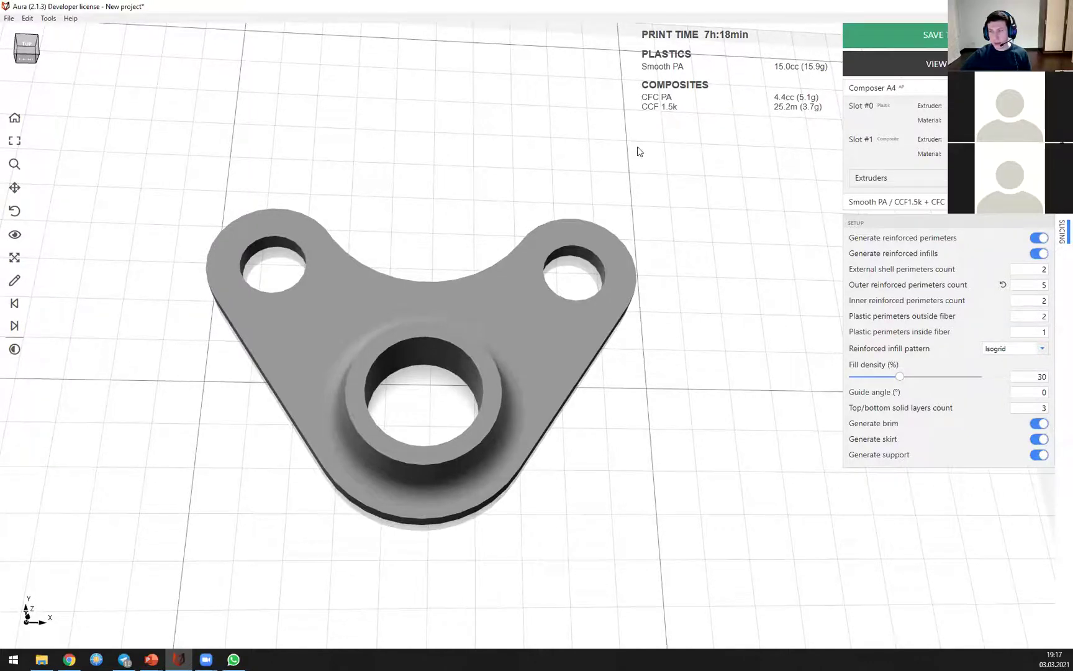
left_click_drag(389, 164, 407, 240)
left_click_drag(512, 298, 518, 285)
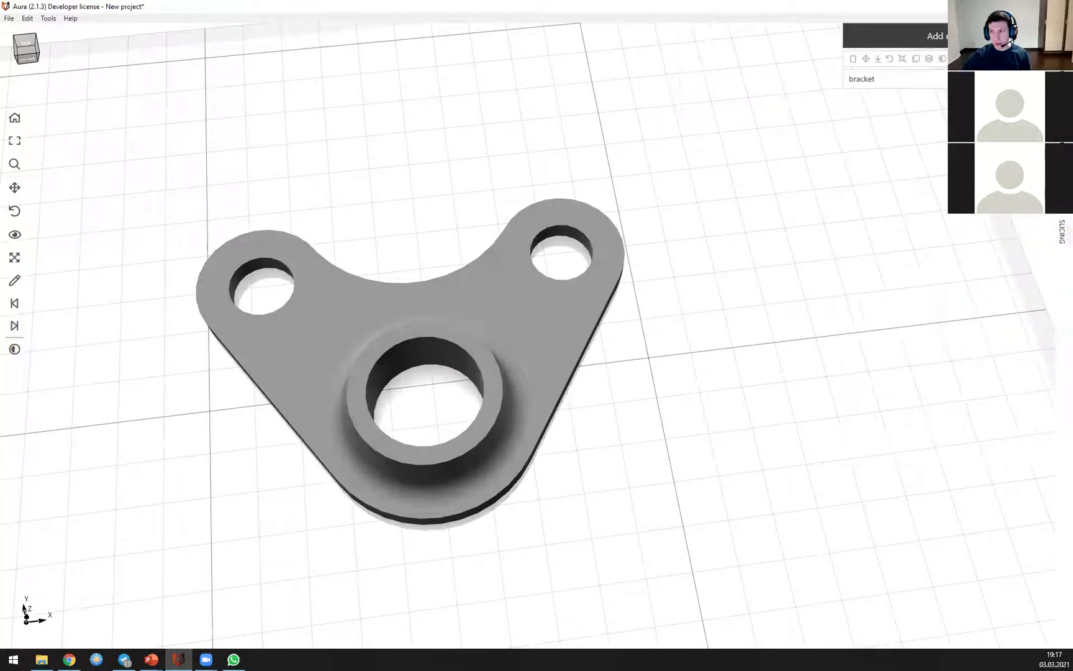
left_click(524, 356)
key("Delete")
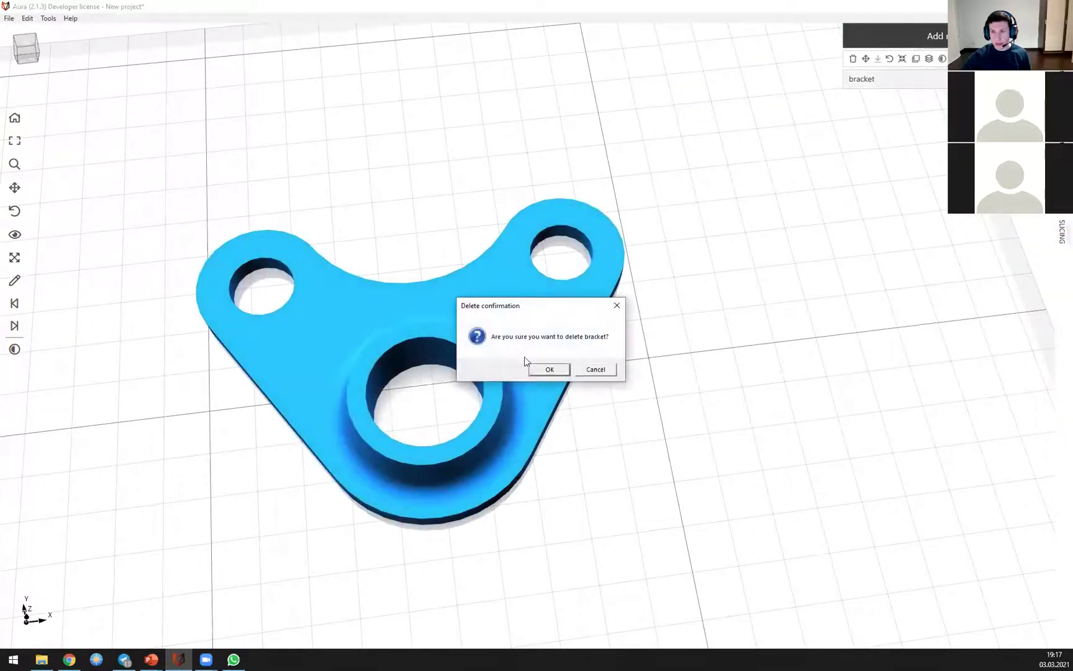
left_click(594, 370)
Step: View the bracket from above, hatch its two mounting holes and sketch a downward force arrow from the large hole
left_click_drag(419, 311, 649, 293)
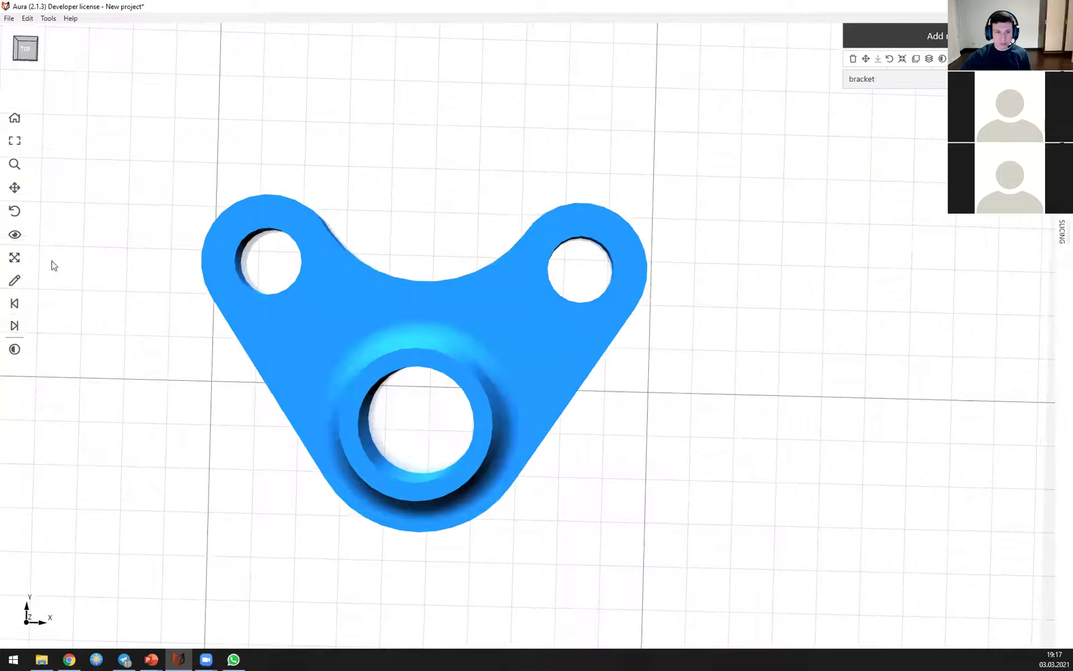
left_click(262, 240)
left_click_drag(296, 251, 271, 283)
mouse_move(568, 243)
left_mouse_down()
mouse_move(545, 278)
mouse_move(562, 287)
left_mouse_up()
mouse_move(578, 283)
left_mouse_down()
mouse_move(588, 268)
mouse_move(578, 314)
left_mouse_up()
mouse_move(421, 423)
left_mouse_down()
mouse_move(394, 586)
mouse_move(385, 549)
mouse_move(396, 592)
left_mouse_up()
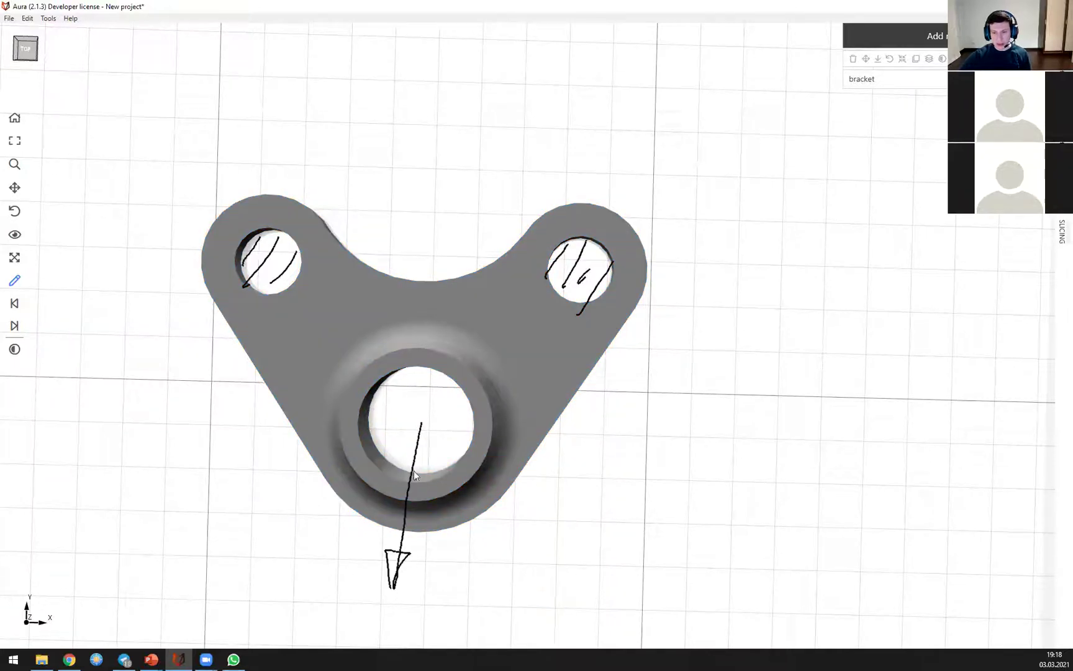
Step: Sketch a closed V-shaped fibre path around both mounting holes and beneath the large hole of the bracket
left_click_drag(240, 301, 230, 273)
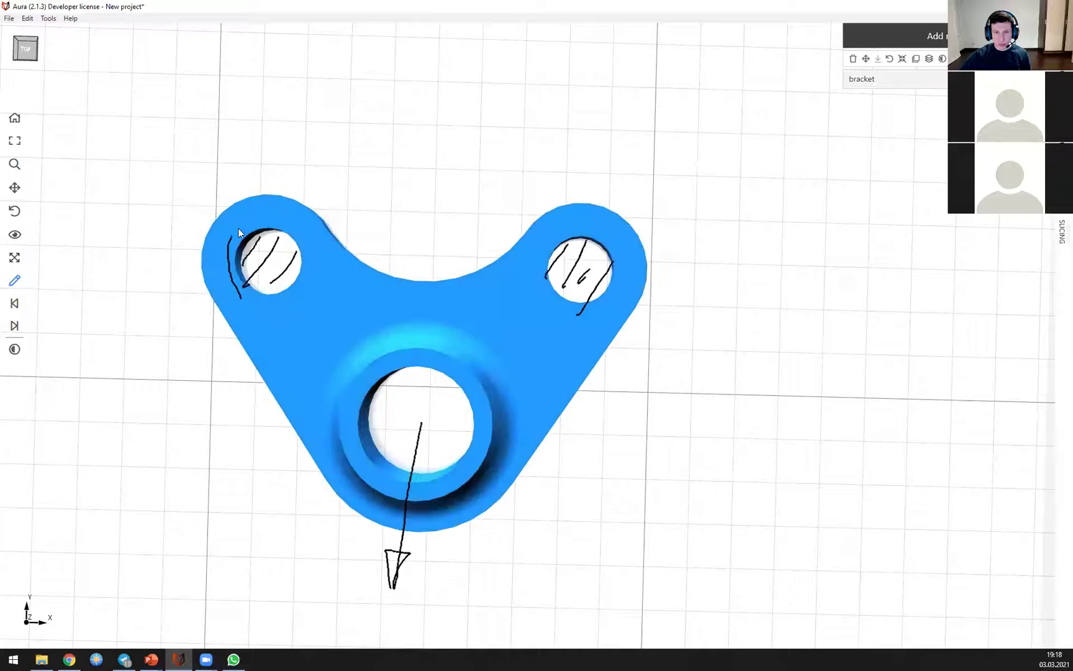
left_click_drag(271, 222, 300, 240)
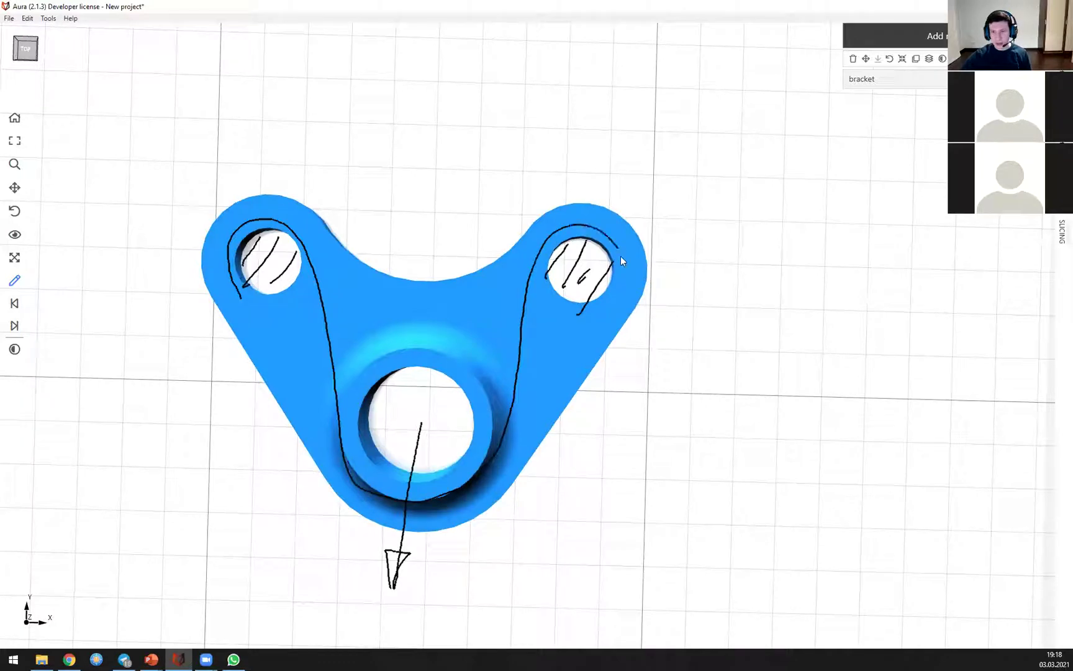
left_click_drag(599, 348, 544, 432)
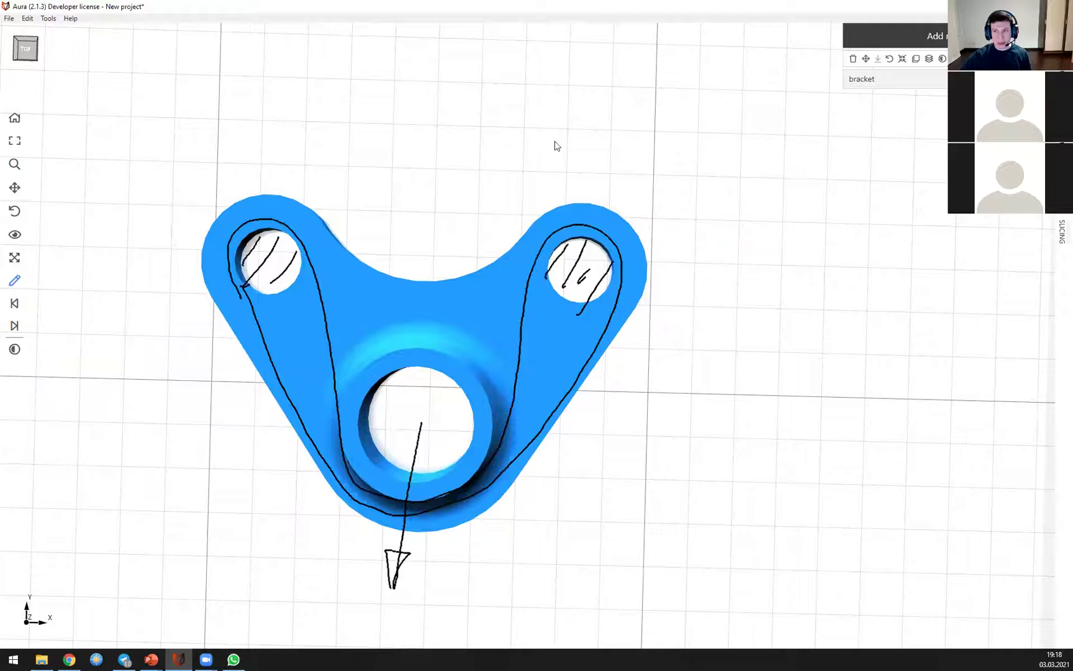
Step: Clear the sketched markings and delete the bracket from the build plate
left_click(15, 281)
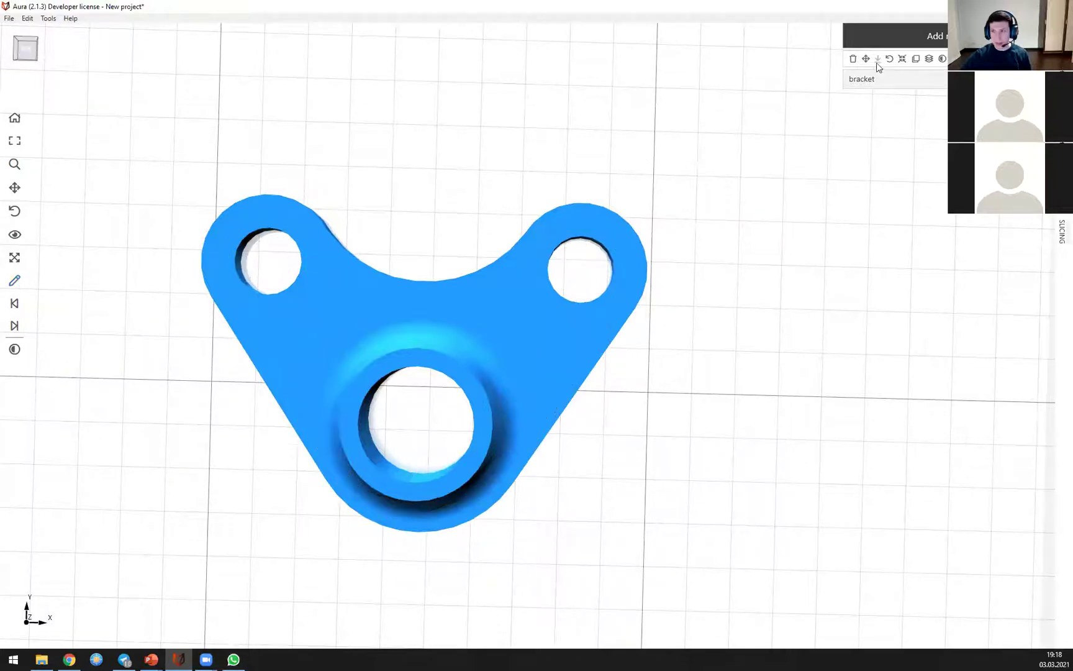
left_click(852, 59)
left_click(548, 369)
Step: Load the bracket-mask model, containing the bracket and its V-shaped mask body, onto the build plate
left_click(9, 18)
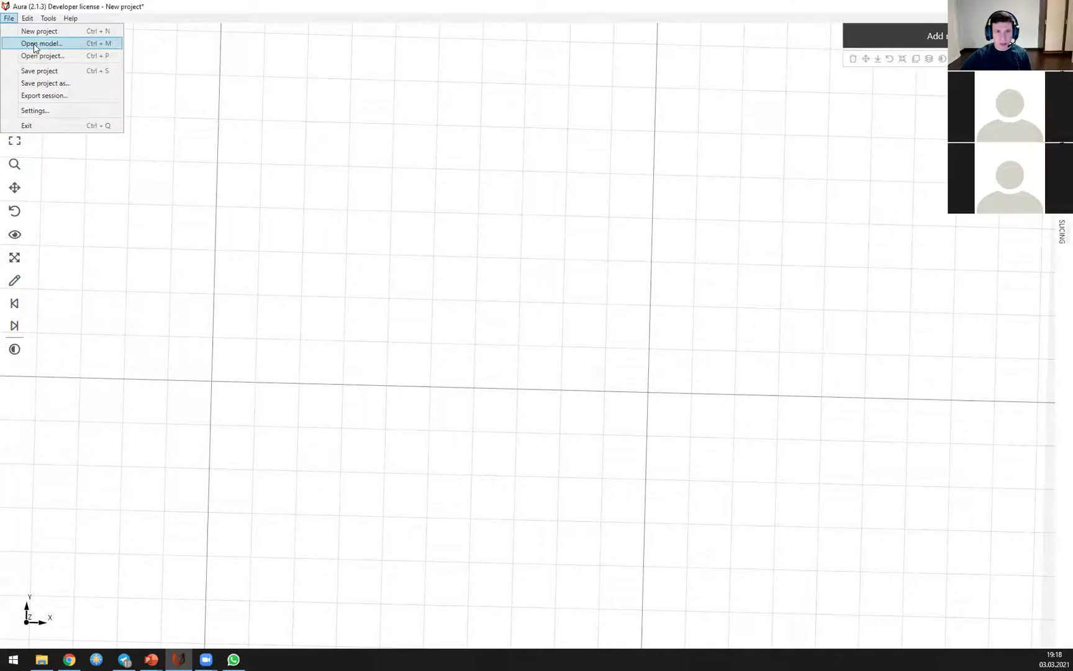
left_click(34, 43)
double_click(189, 160)
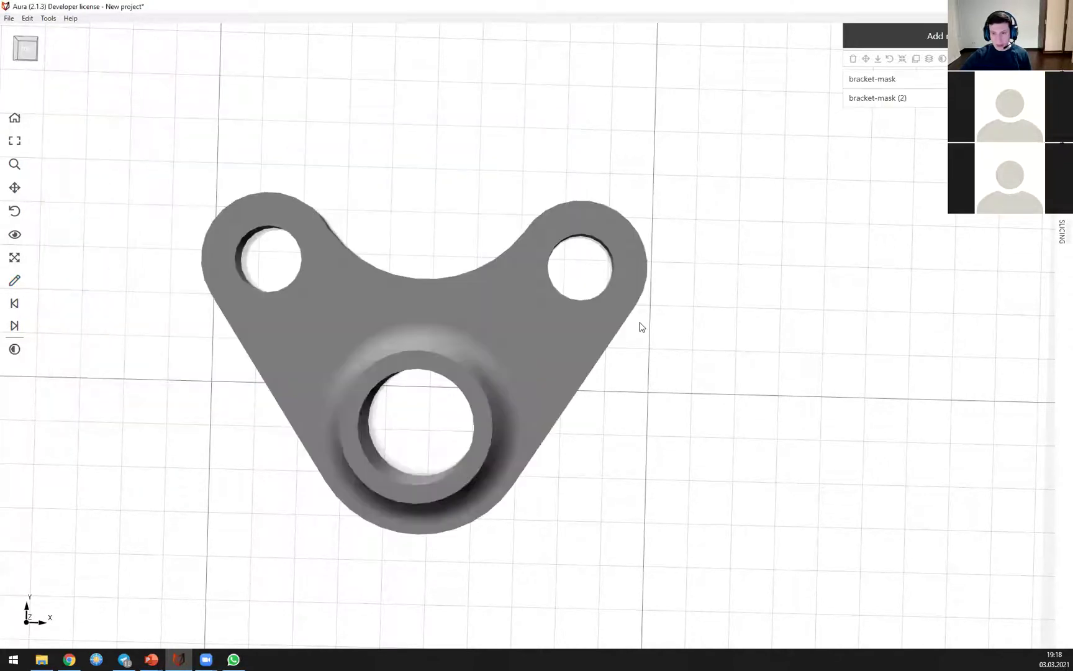
middle_click_drag(633, 120, 659, 104)
Step: Assign the V-shaped bracket-mask body as a mask of bracket-mask (2) and turn on the transparent display to view it
left_click(925, 100)
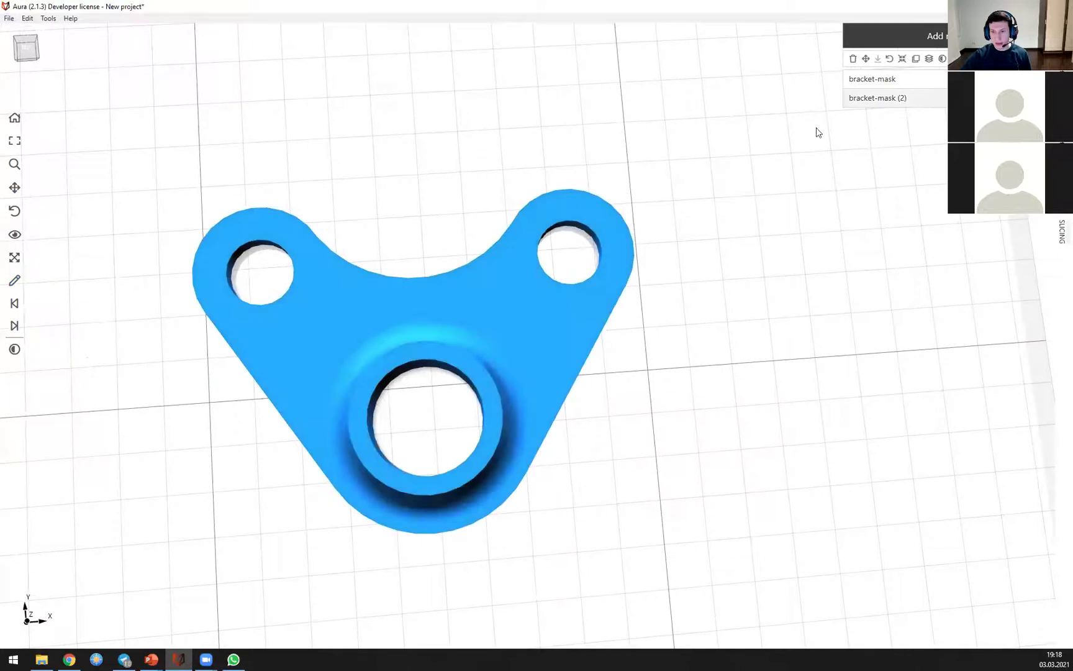
left_click(881, 97)
left_click(872, 79)
middle_click_drag(366, 165, 318, 210)
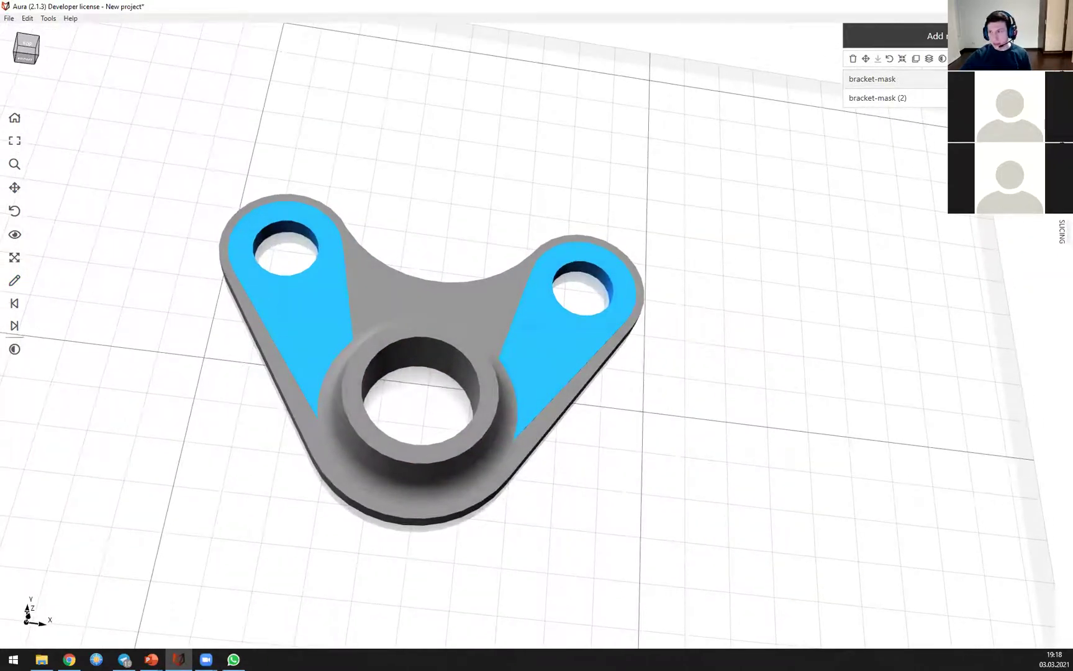
left_click(943, 59)
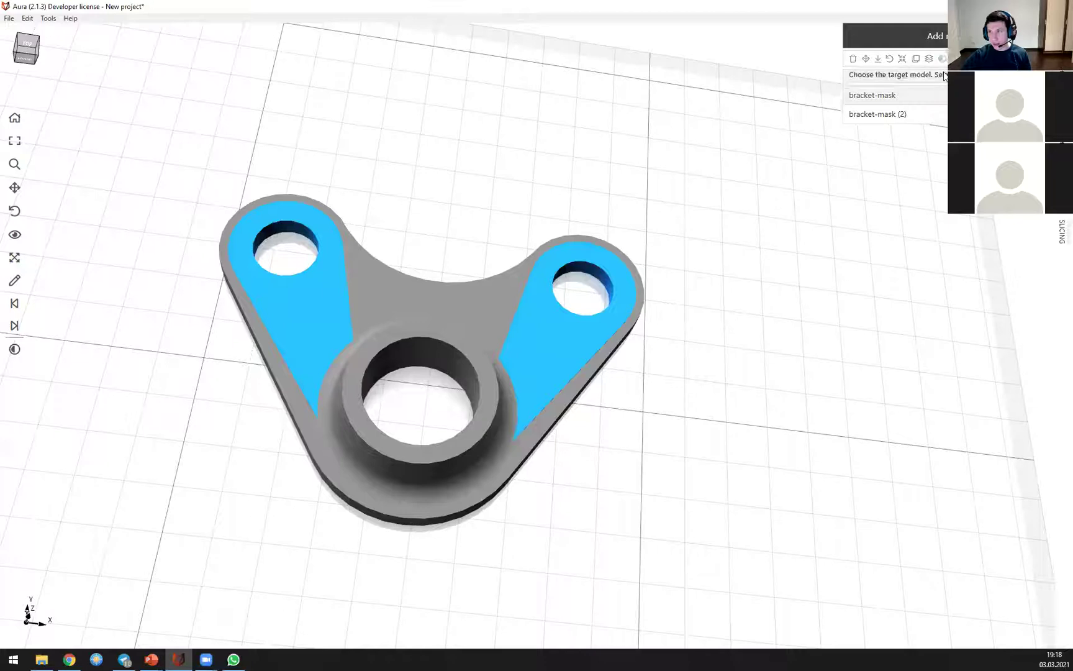
left_click(930, 120)
left_click(16, 348)
left_click_drag(381, 118, 381, 329)
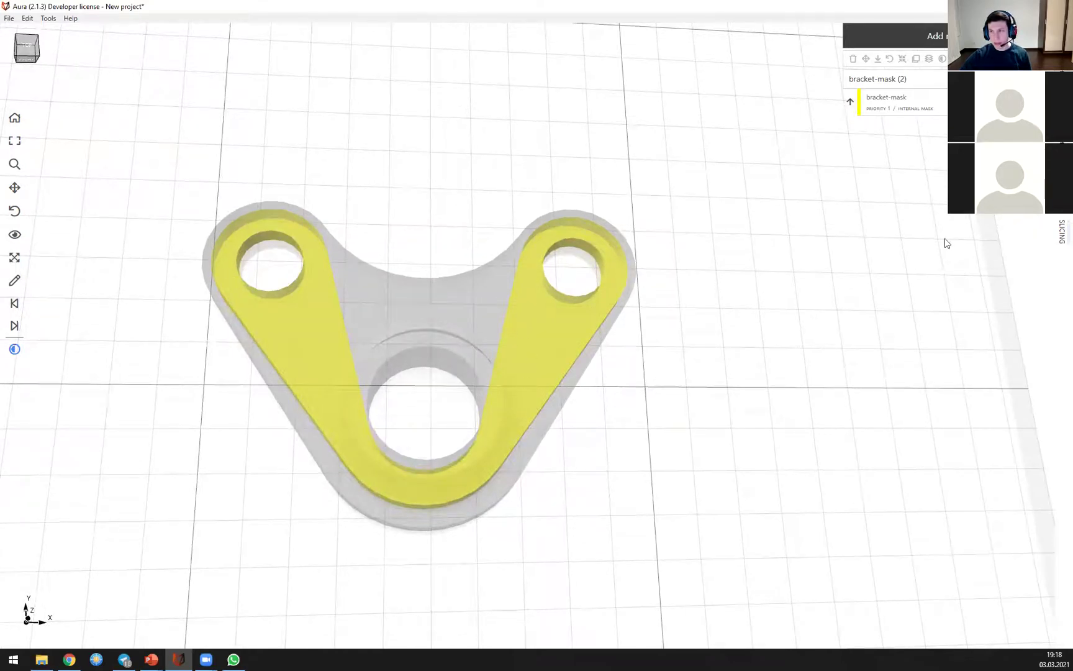
Step: Turn off reinforced perimeters and reinforced infills in the general slicing setup of the bracket
left_click(1058, 230)
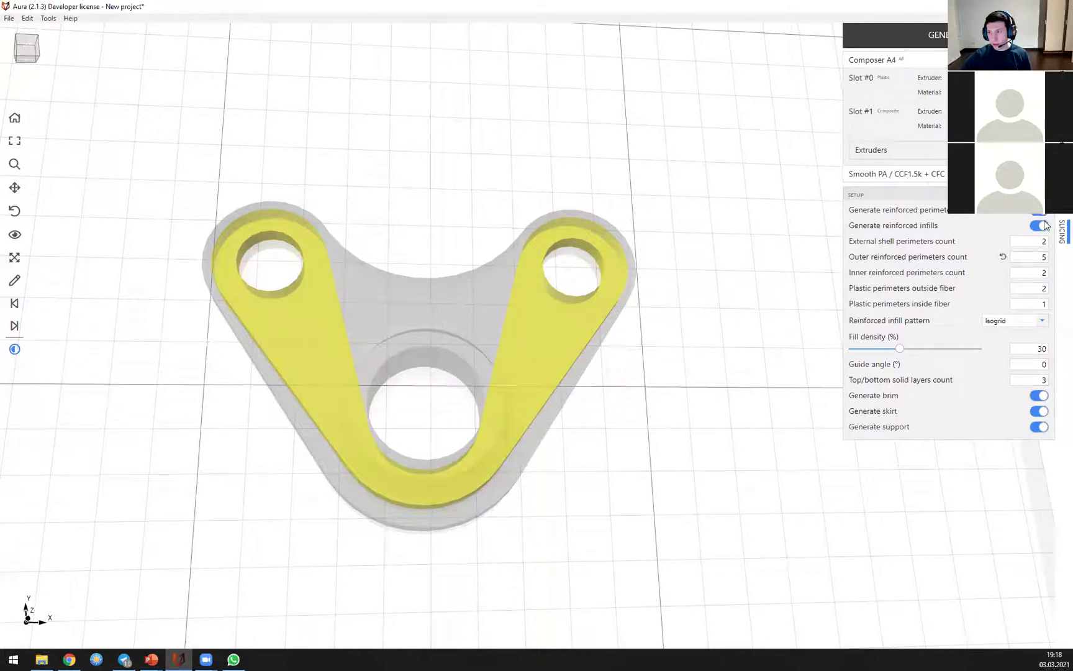
left_click(1043, 216)
left_click(1042, 226)
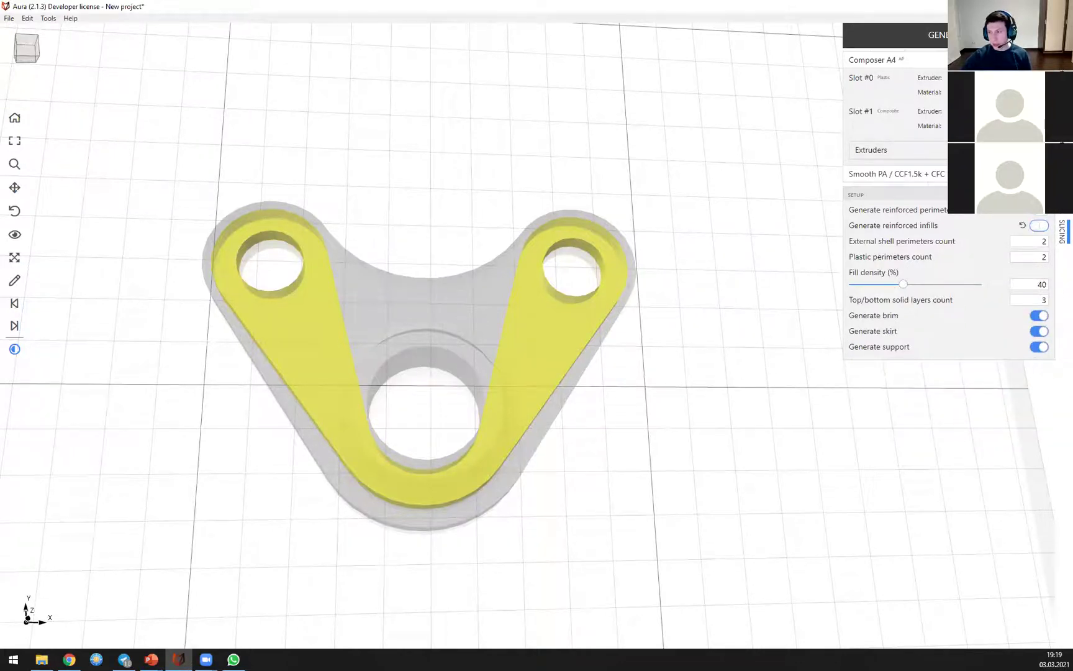
Step: Turn off reinforced infills in the settings of the V-shaped bracket-mask
left_click(1062, 231)
left_click(1042, 102)
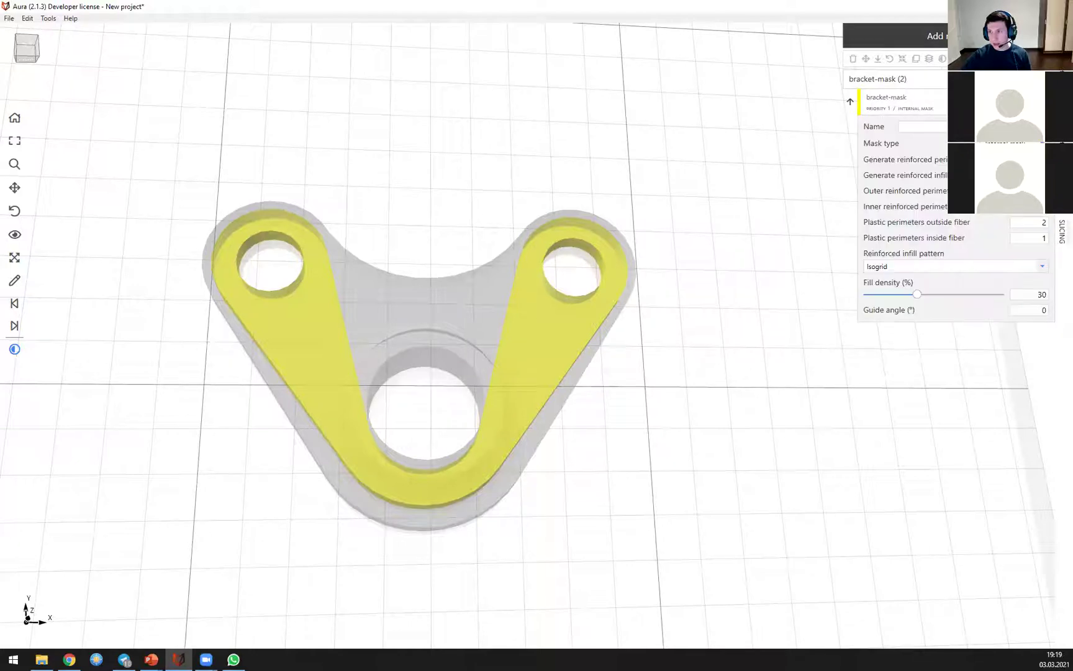
left_click(1043, 175)
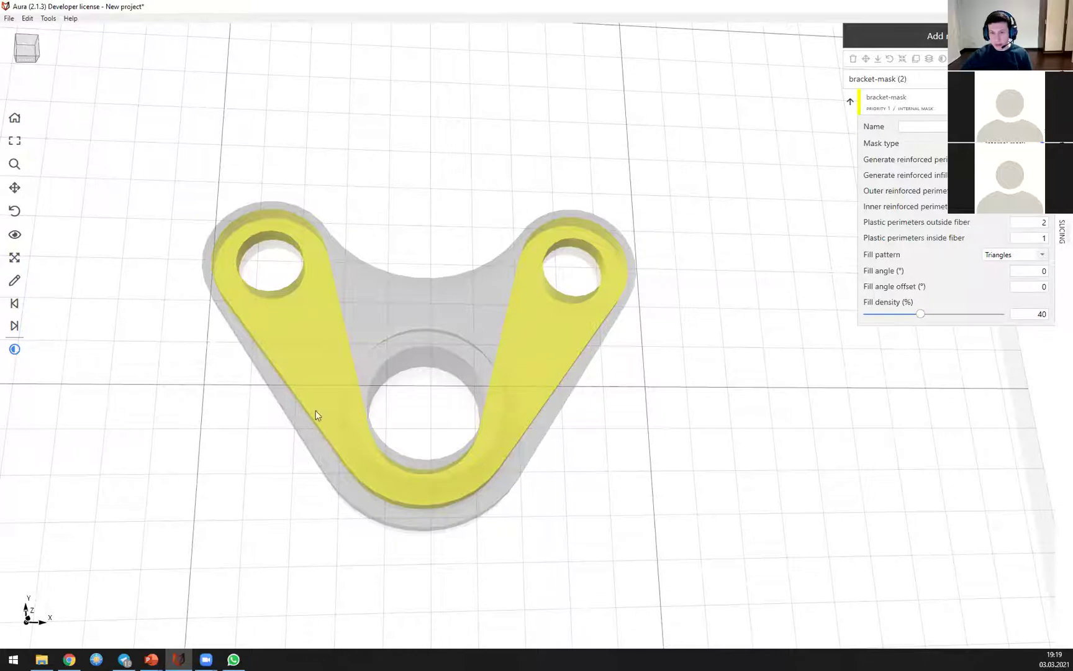
Step: Slice the masked bracket and inspect the fibre path in one of its inner layers
left_click(935, 44)
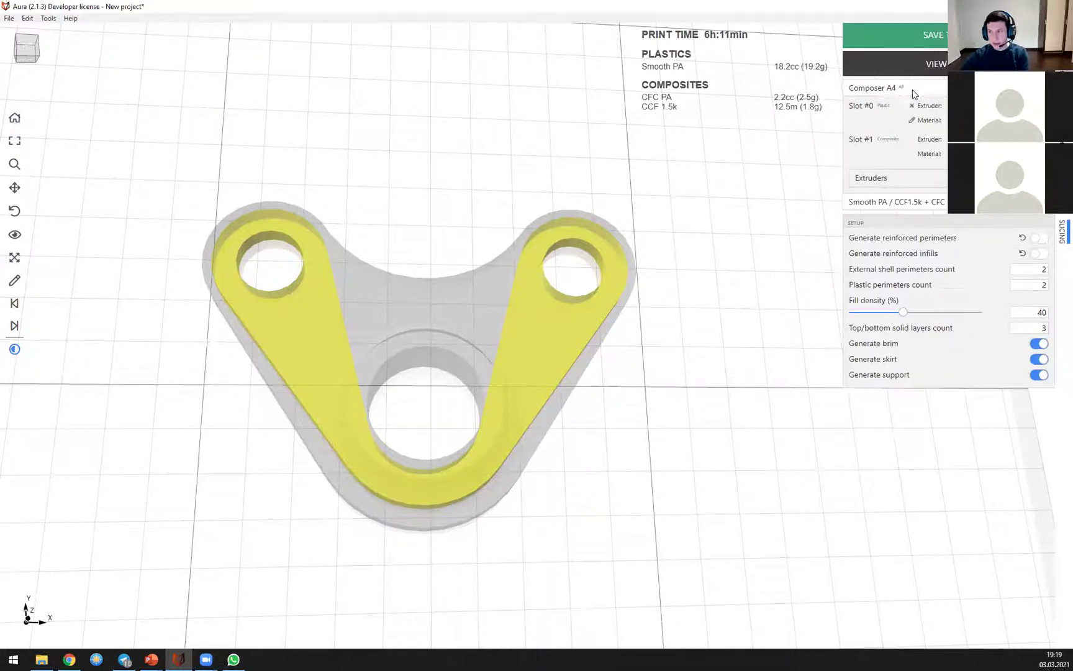
left_click(921, 62)
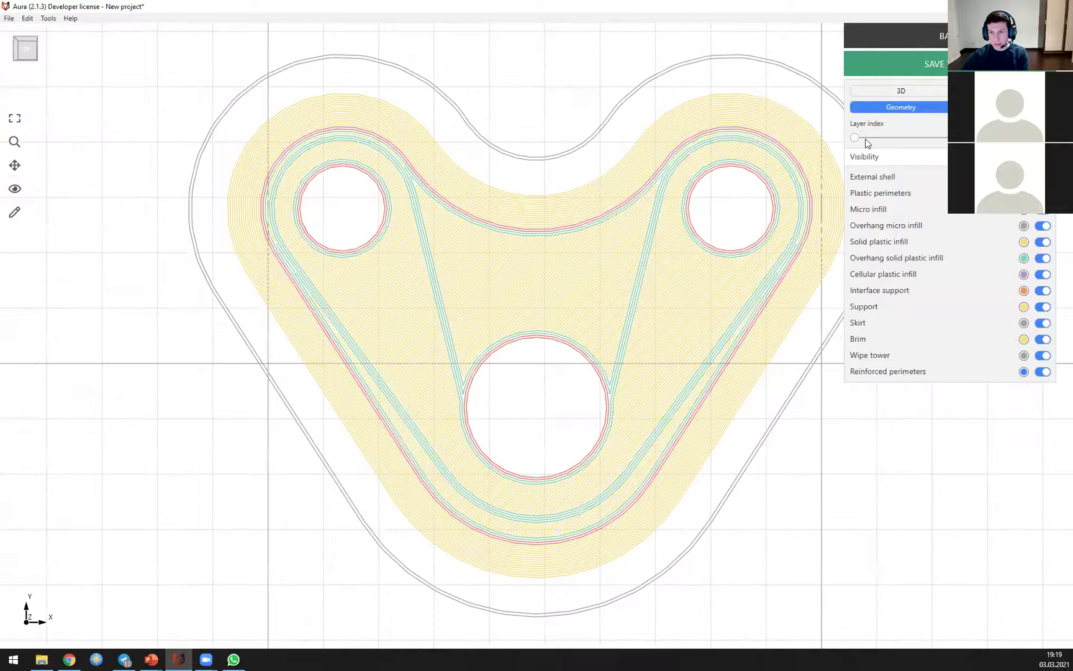
left_click(867, 137)
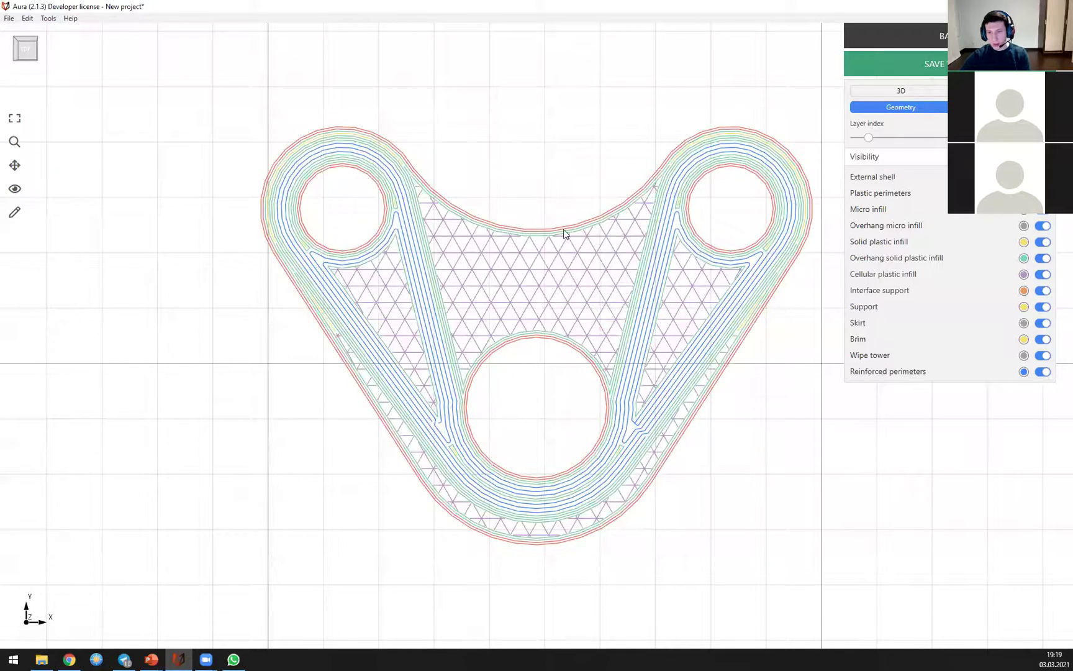
middle_click_drag(601, 256, 542, 254)
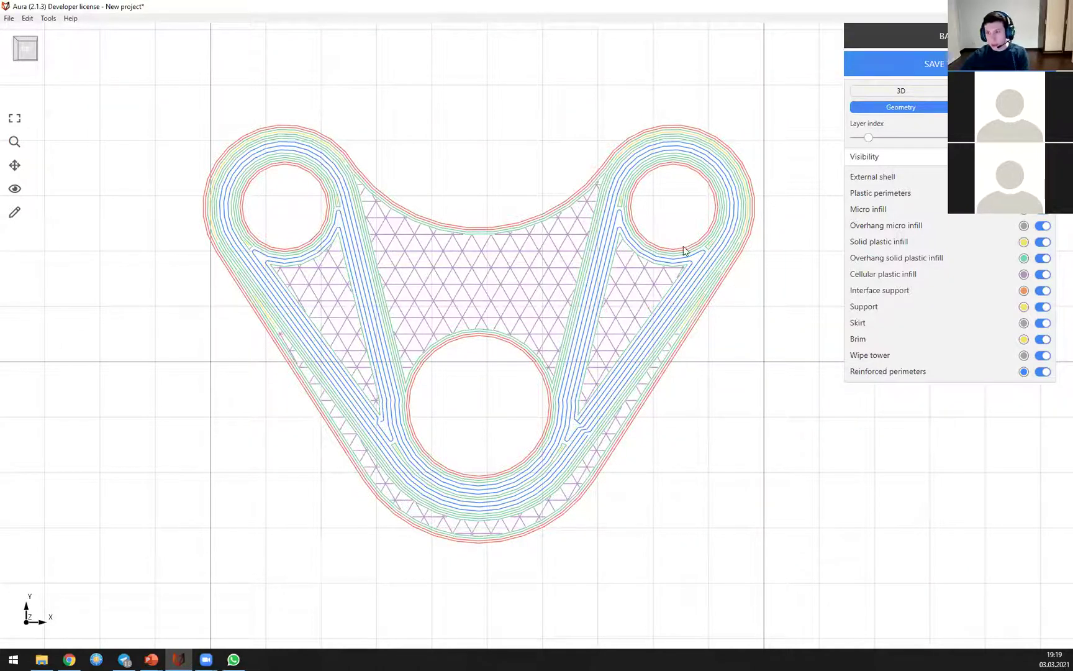
Step: Set the mask's plastic perimeters outside fiber and plastic perimeters inside fiber both to 0
left_click(916, 43)
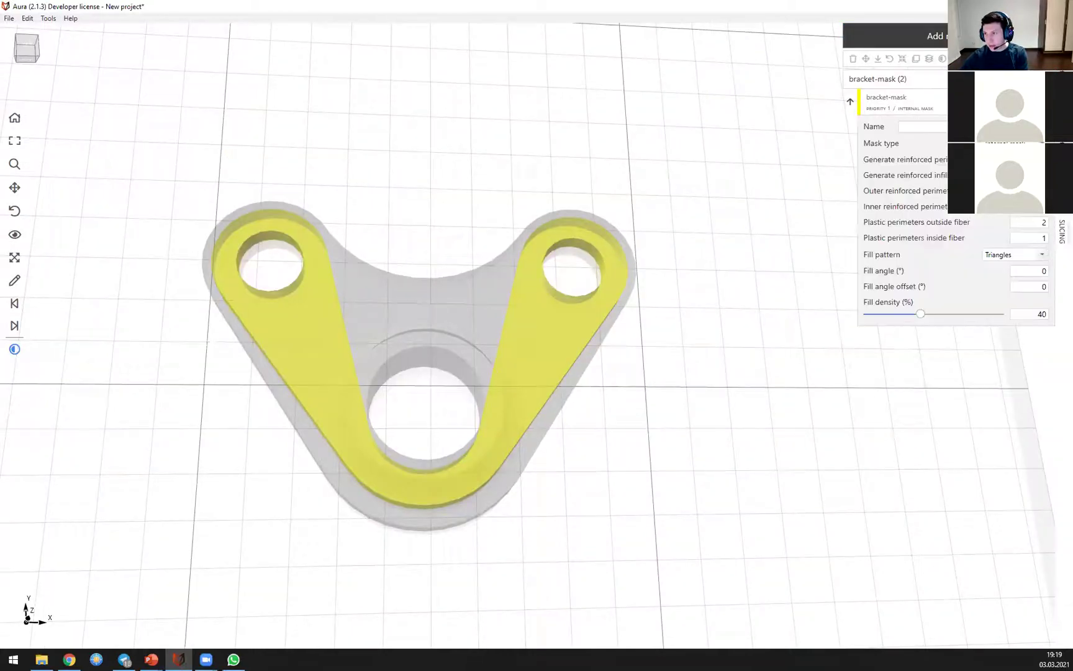
left_click(1035, 222)
mouse_move(1035, 221)
left_mouse_down()
mouse_move(1055, 235)
mouse_move(1037, 238)
left_mouse_up()
type("00")
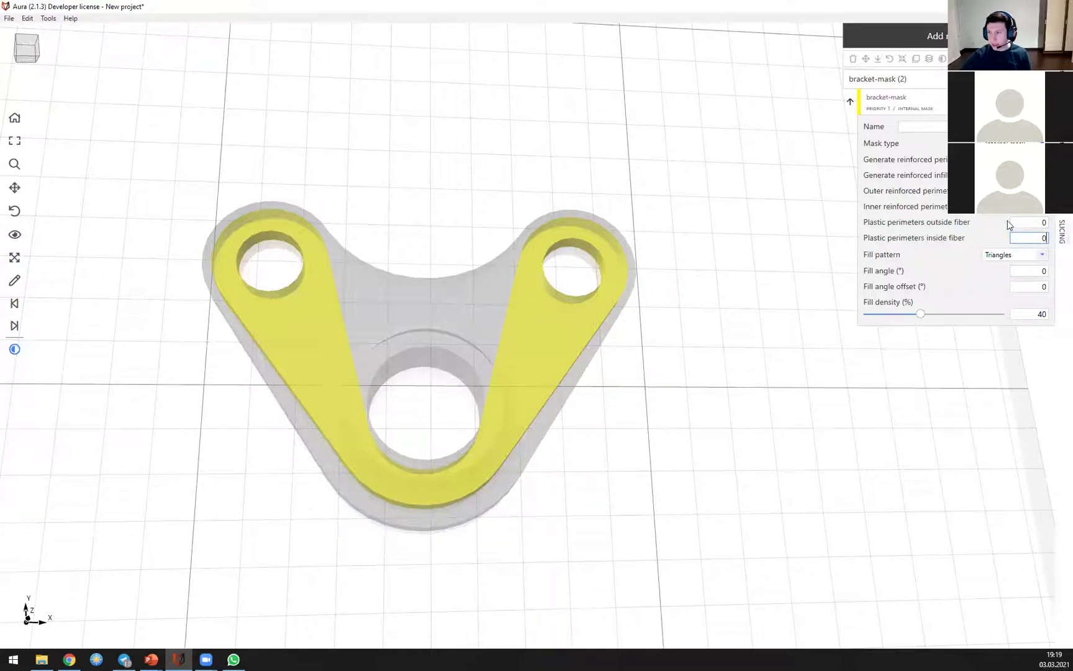
Step: Slice the bracket again with the changed mask settings and inspect an inner layer's reinforcement
left_click(1058, 243)
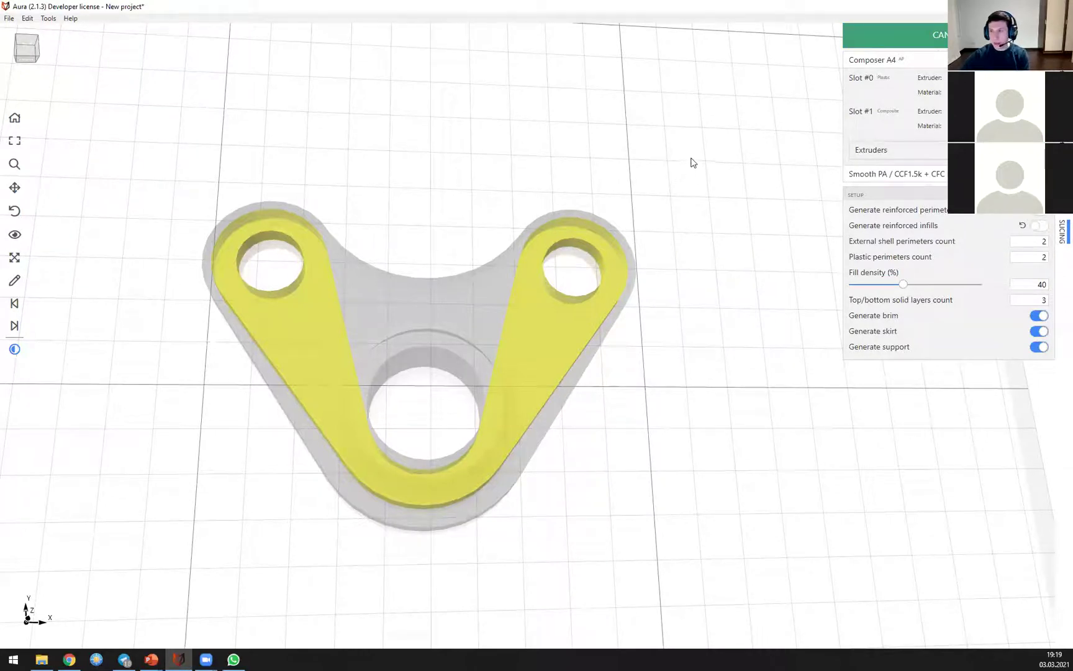
left_click(894, 65)
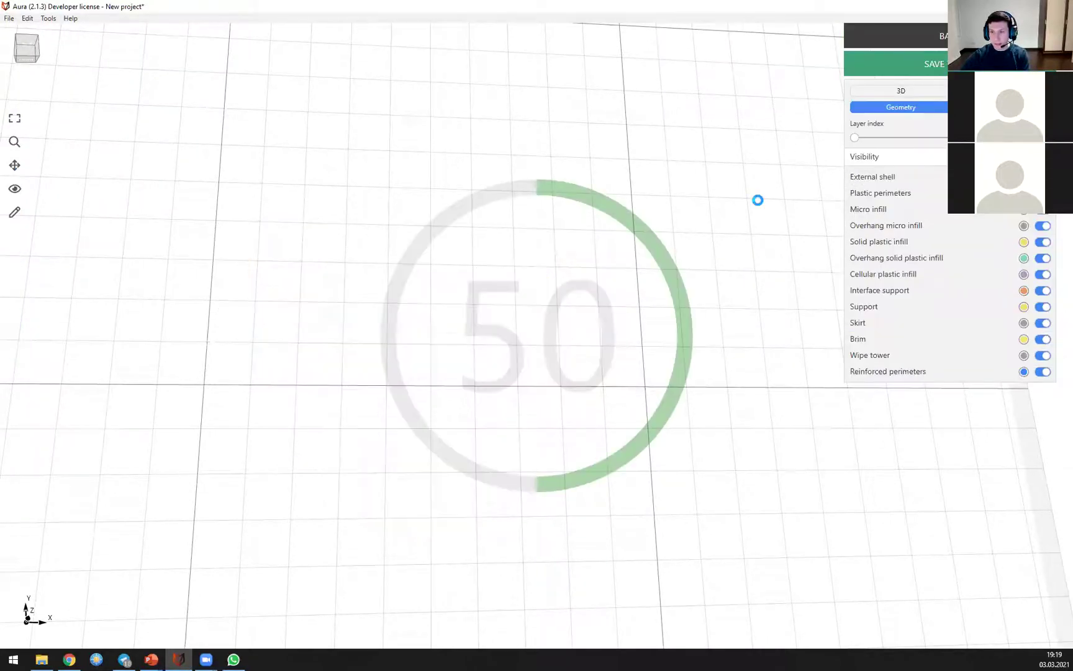
left_click(867, 138)
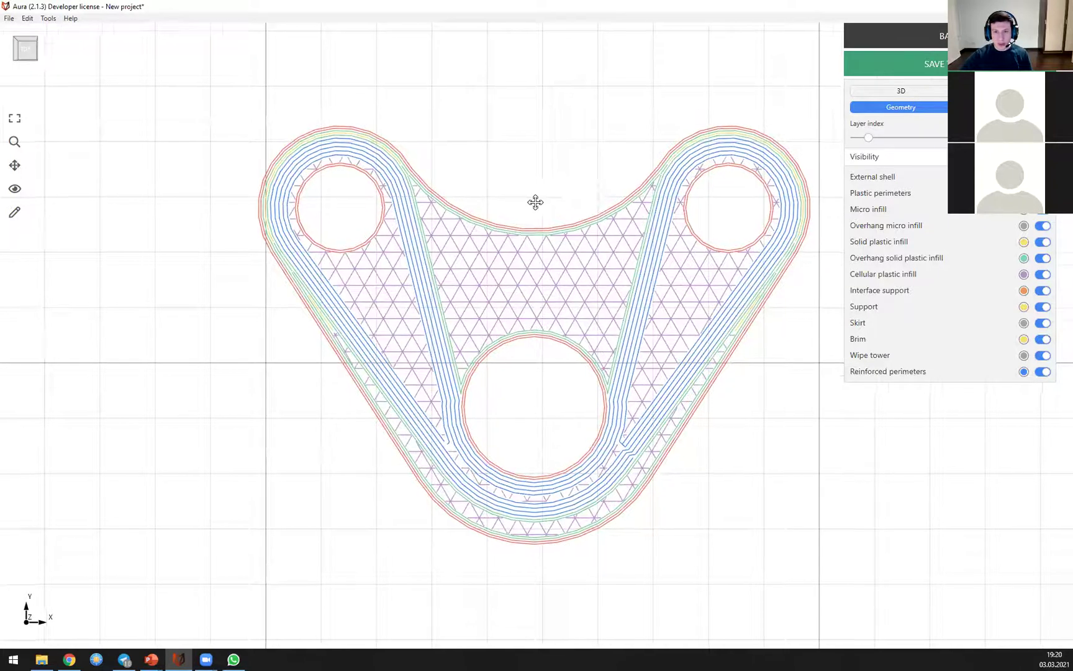
left_click_drag(534, 202, 435, 213)
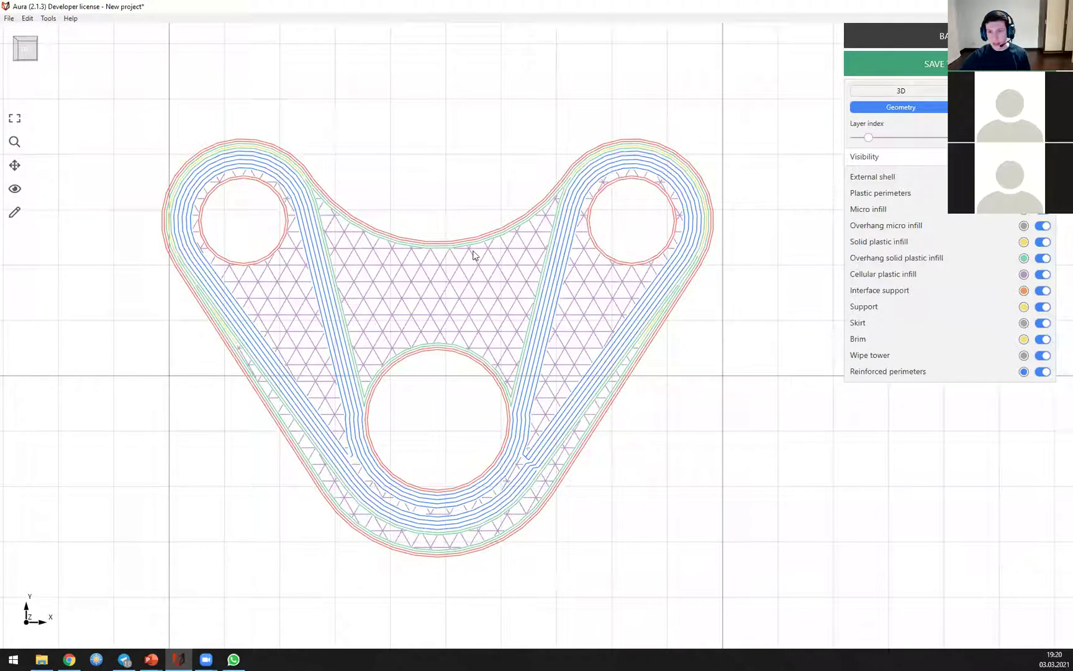
Step: Return to the model view and delete bracket-mask (2) from the build plate
left_click_drag(489, 241, 814, 279)
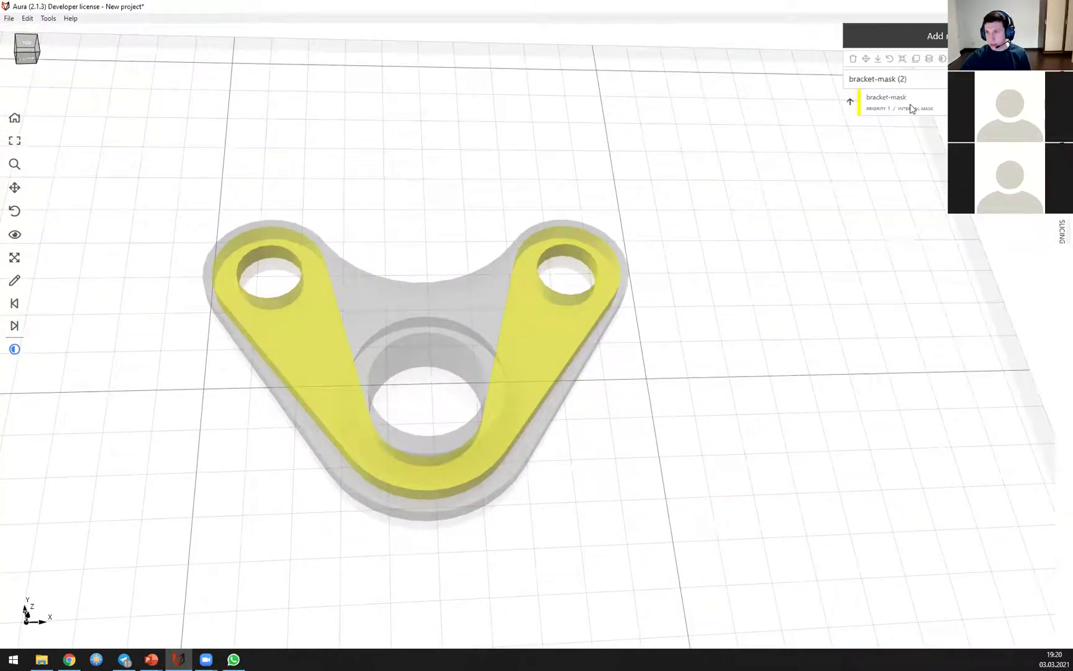
left_click(913, 103)
left_click(853, 59)
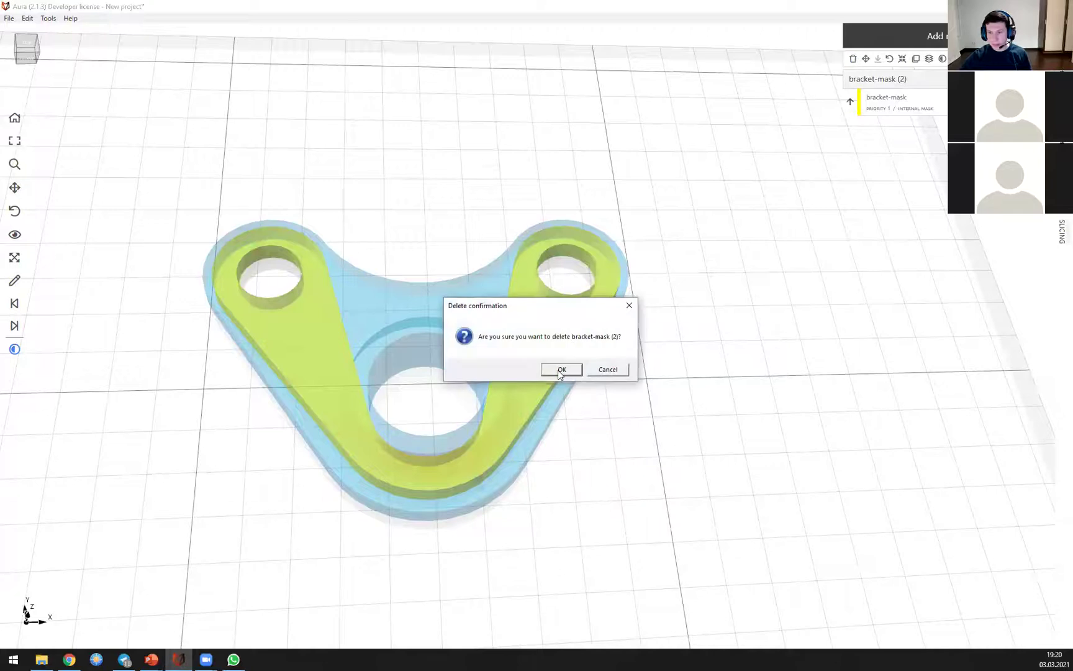
left_click(556, 370)
Step: Load the model Solar Panel - simple.stp from the Solar-panel folder onto the build plate
left_click(9, 18)
left_click(28, 41)
left_click(304, 99)
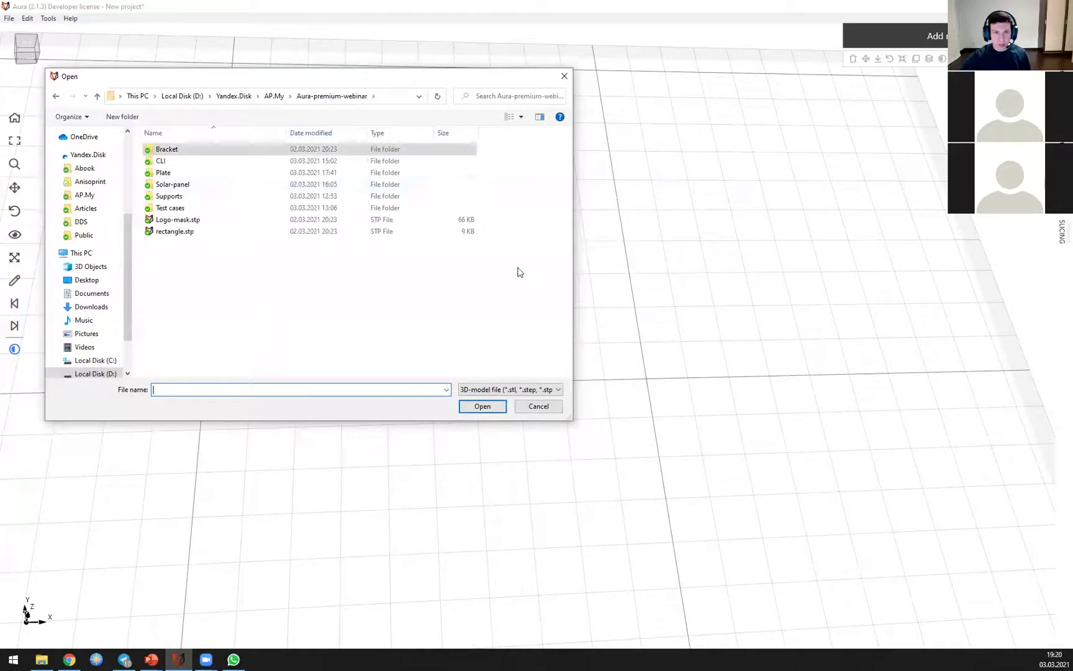
double_click(180, 185)
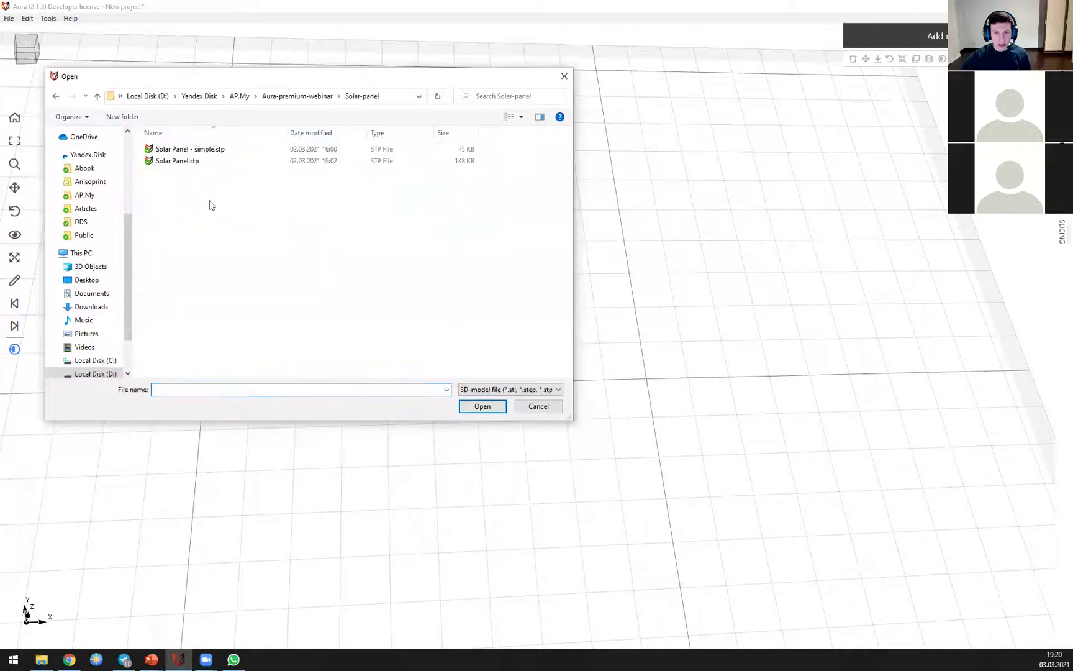
double_click(187, 151)
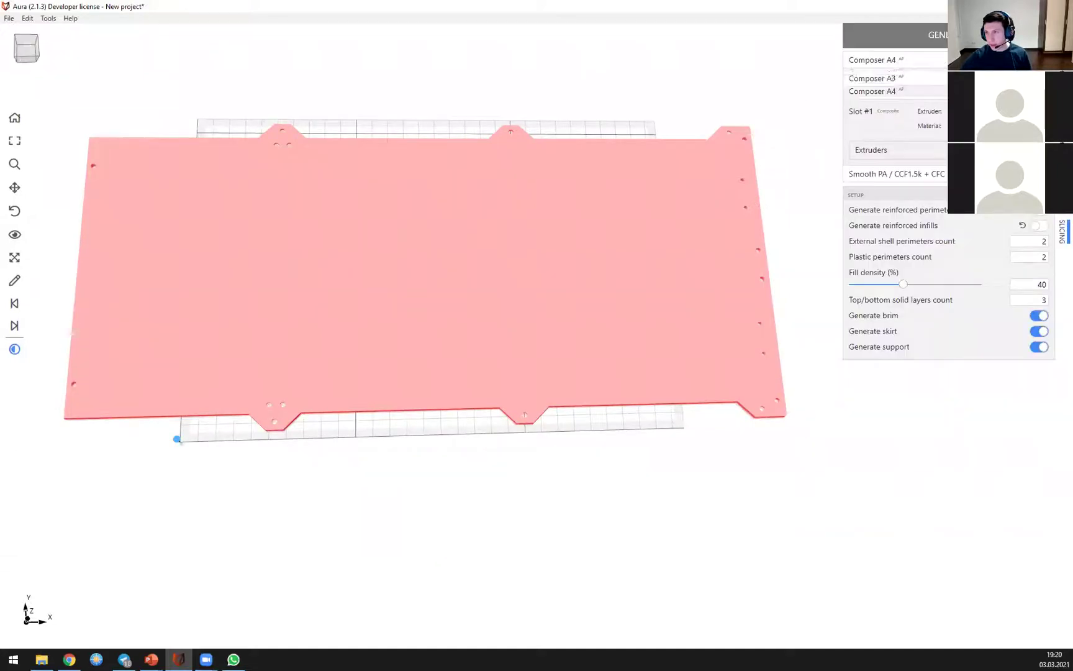
Step: Change the printer to Composer A3 and move the solar panel along X and Y until it lies fully on the plate
left_click(928, 79)
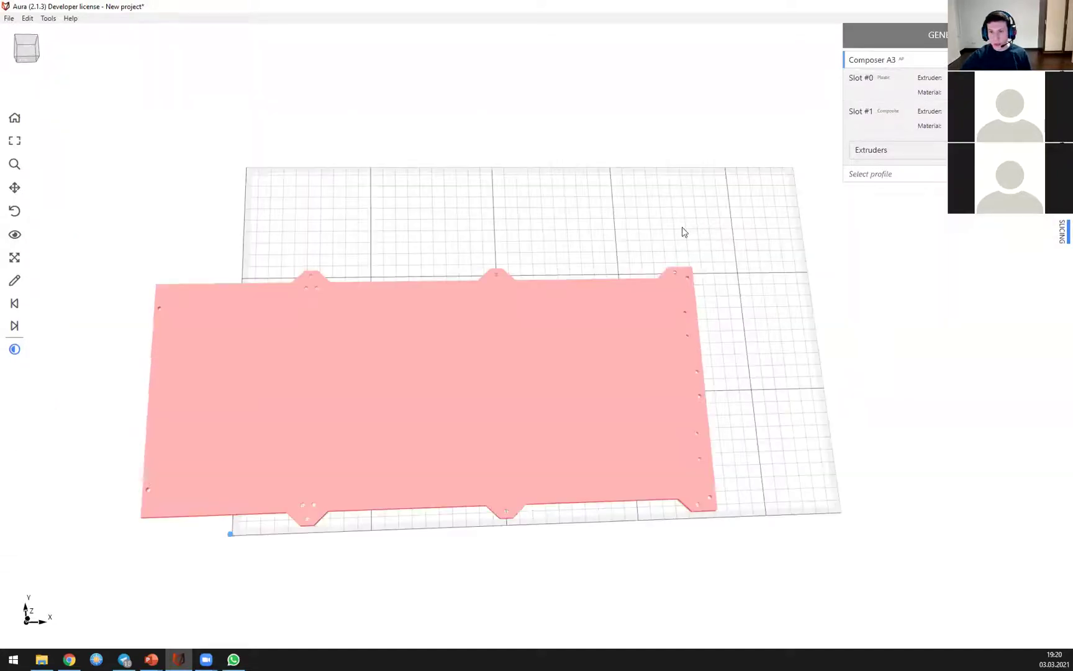
left_click(654, 342)
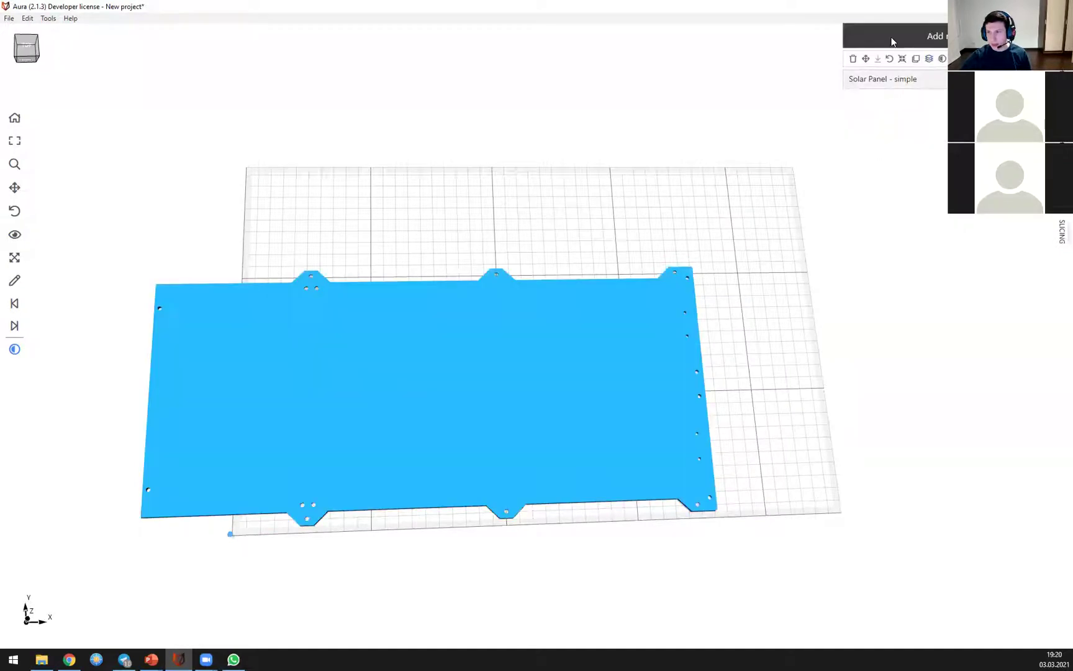
left_click(866, 59)
left_click_drag(177, 534, 323, 534)
left_click_drag(268, 497, 295, 477)
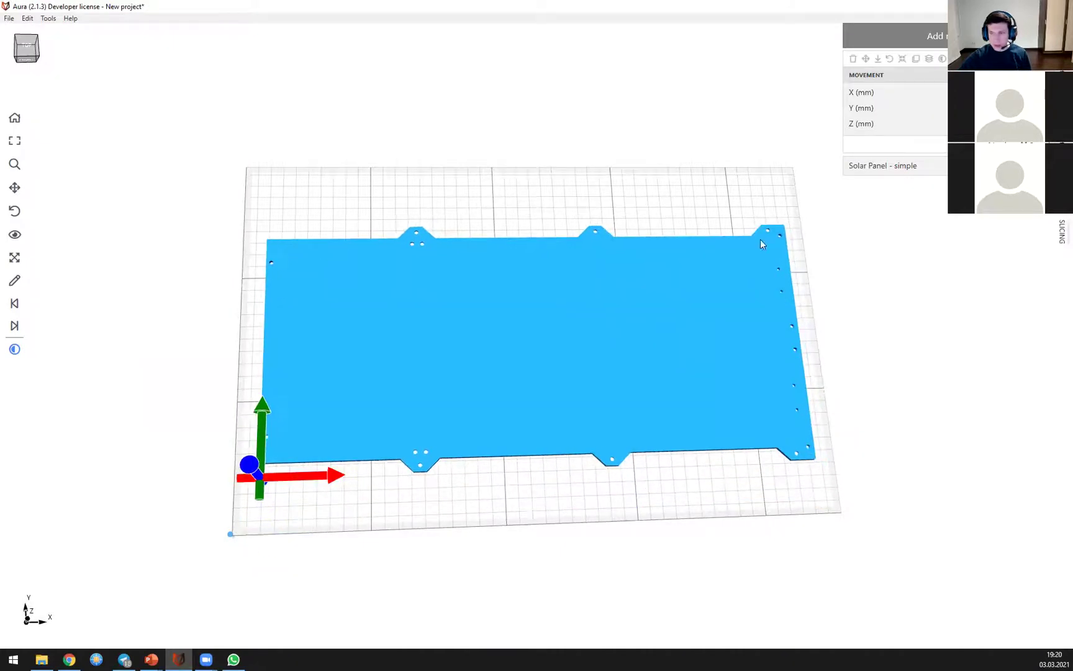
left_click(390, 106)
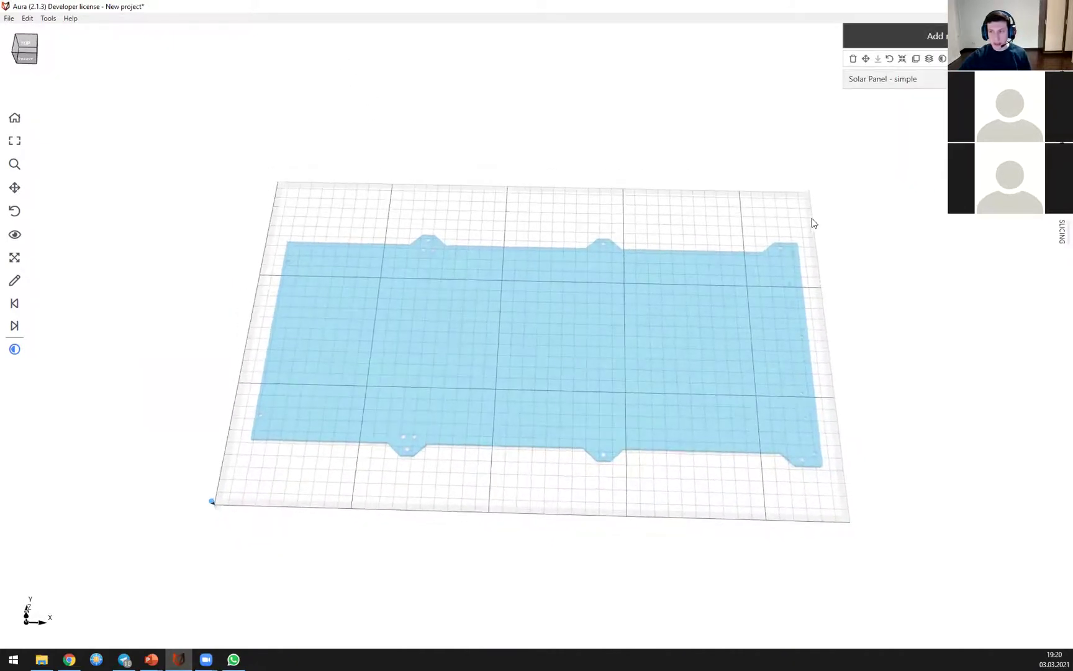
Step: Choose the Smooth PA / CCF1.5k + CFC profile and turn on reinforced perimeters and reinforced infills for the panel
left_click(1059, 231)
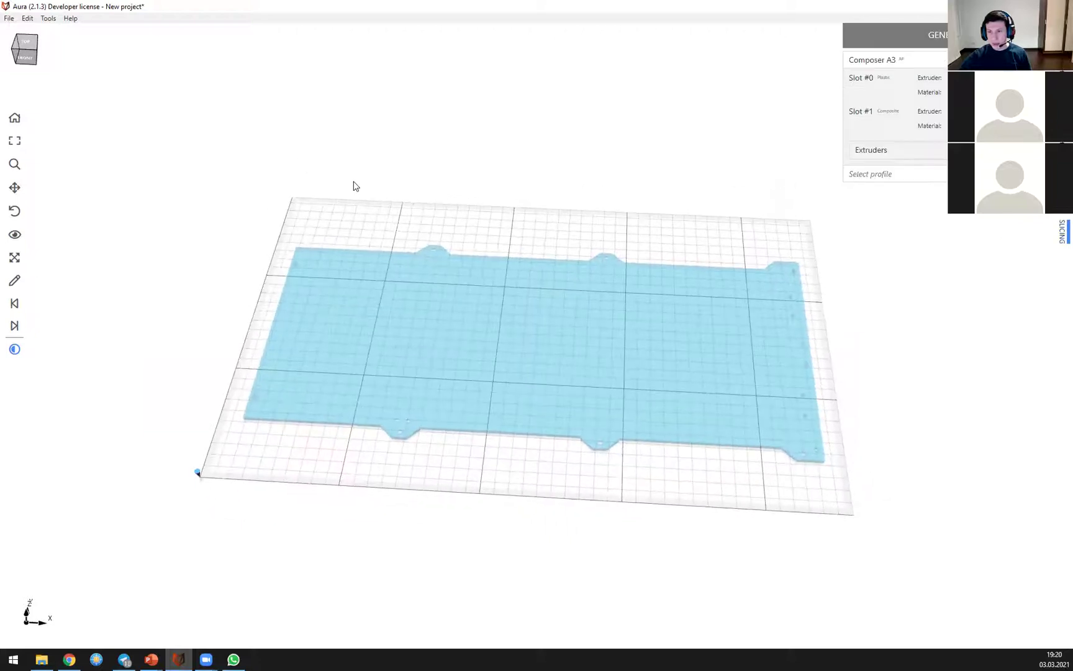
left_click(882, 173)
left_click(896, 204)
left_click(1040, 212)
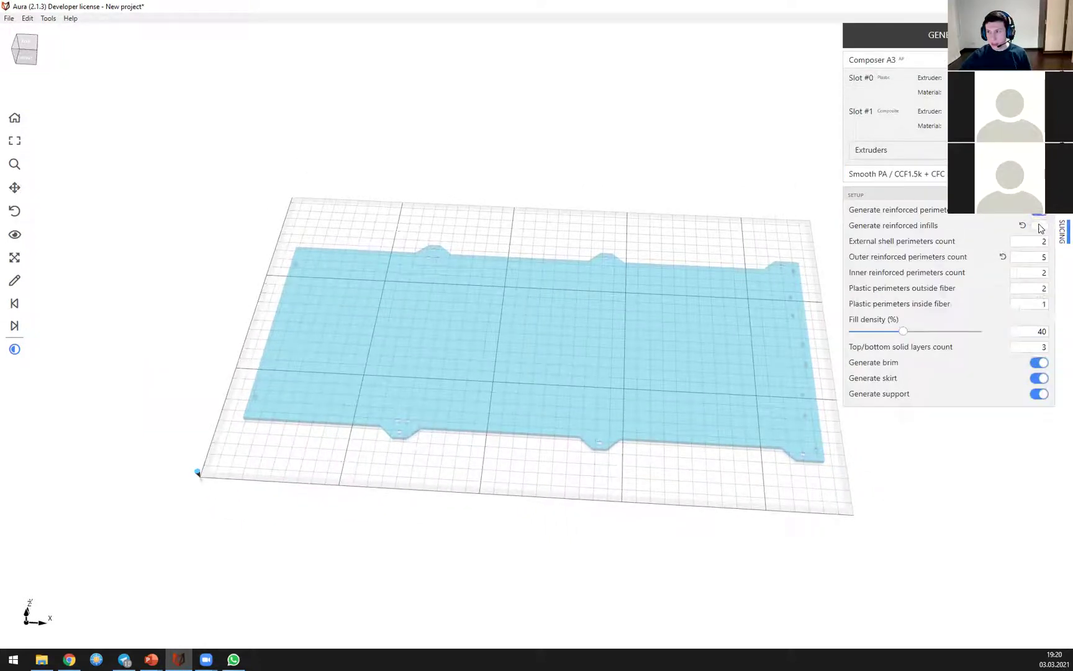
left_click(1040, 226)
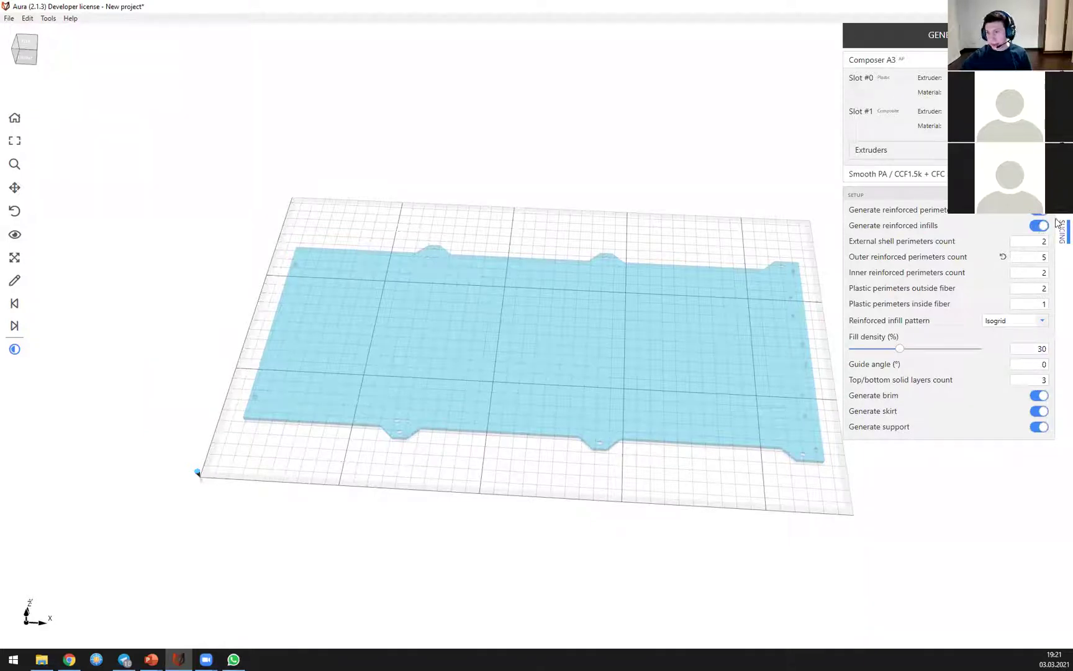
Step: Slice the solar panel and inspect the reinforced perimeters and isogrid infill of an inner layer
left_click(969, 34)
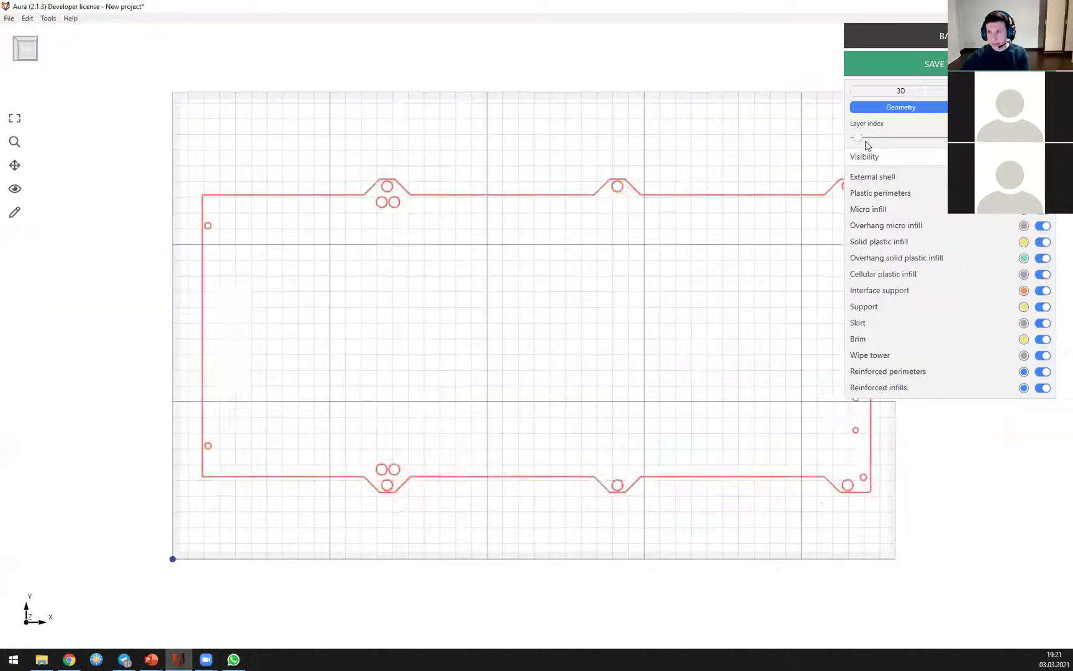
left_click_drag(875, 138, 930, 139)
scroll(671, 162, "up", 2)
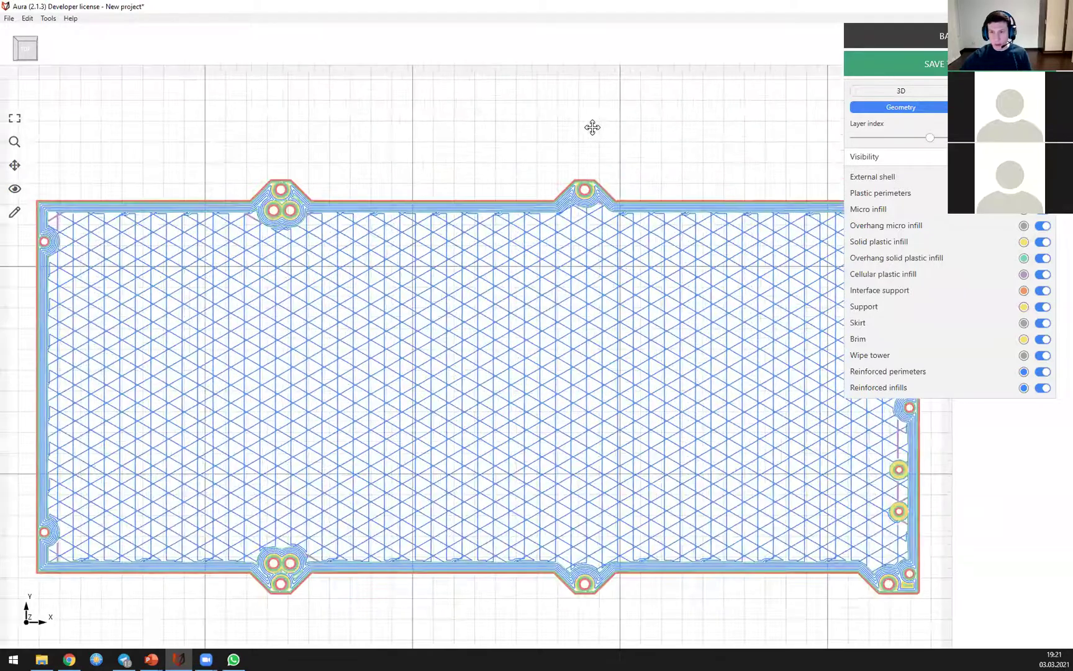
scroll(720, 381, "down", 2)
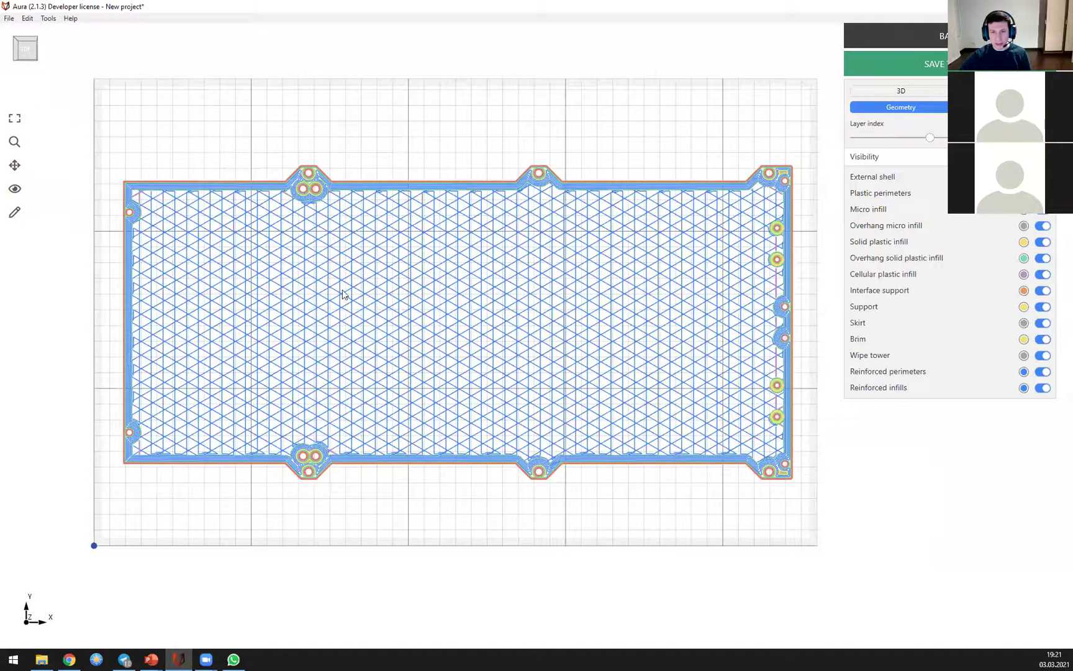
scroll(341, 292, "up", 2)
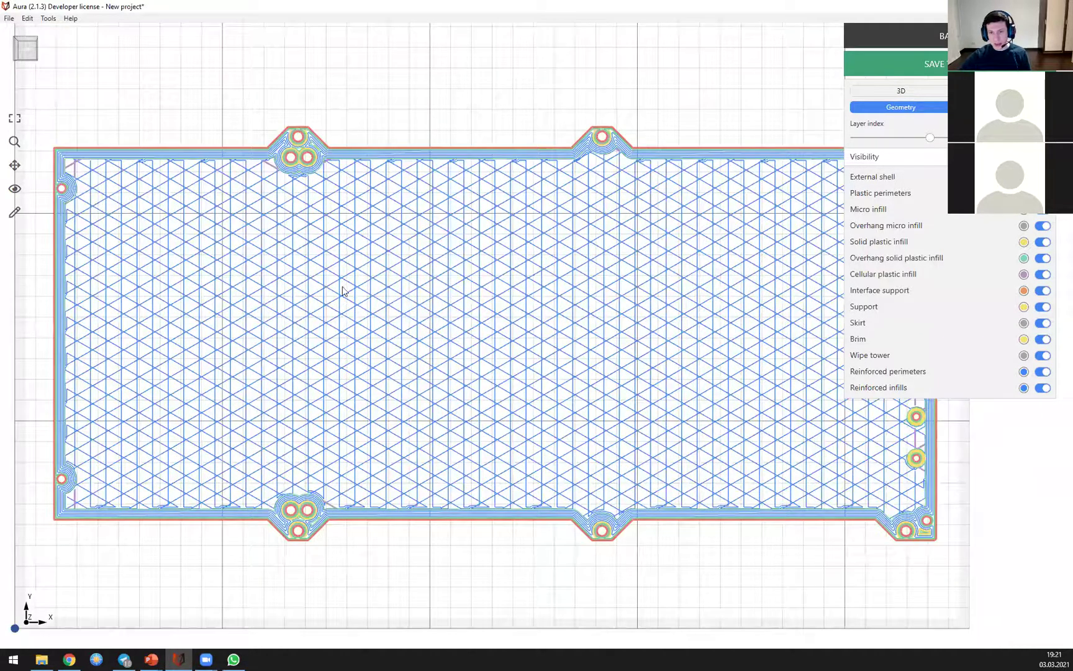
scroll(696, 255, "down", 2)
left_click_drag(697, 256, 612, 253)
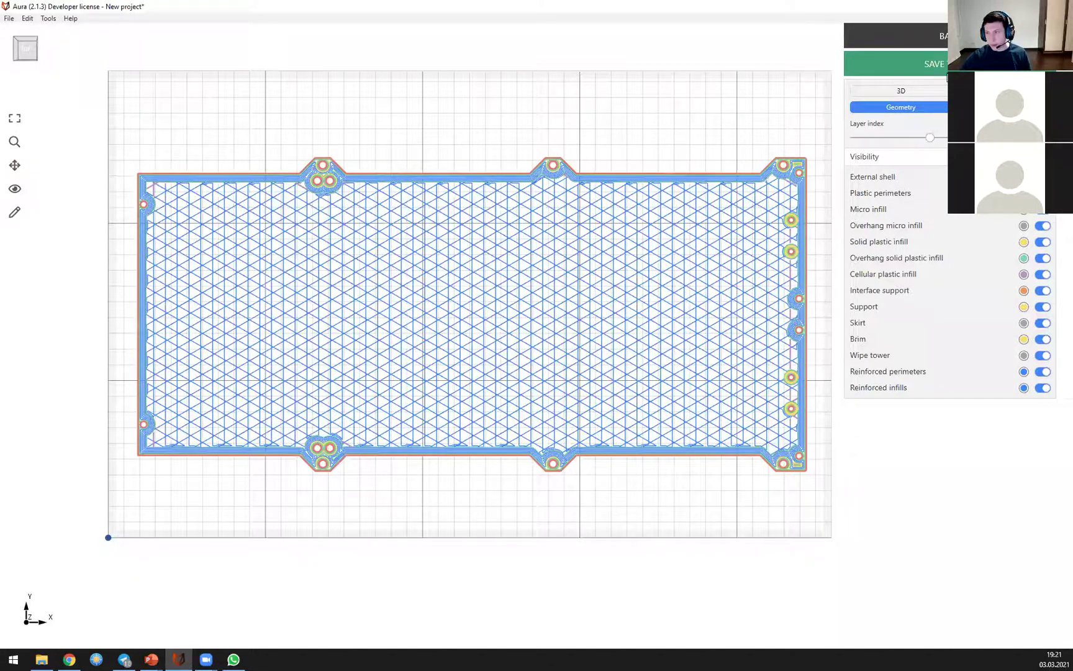
Step: Show the sliced solar panel's entire code in 3D and examine the whole part from several angles
left_click(894, 35)
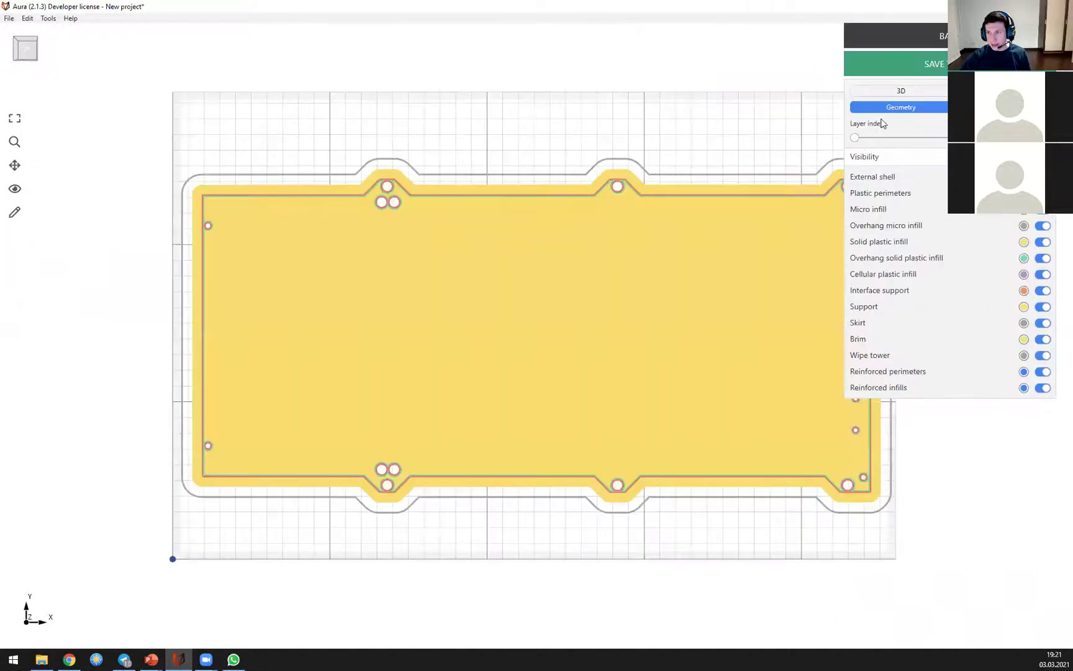
left_click(900, 91)
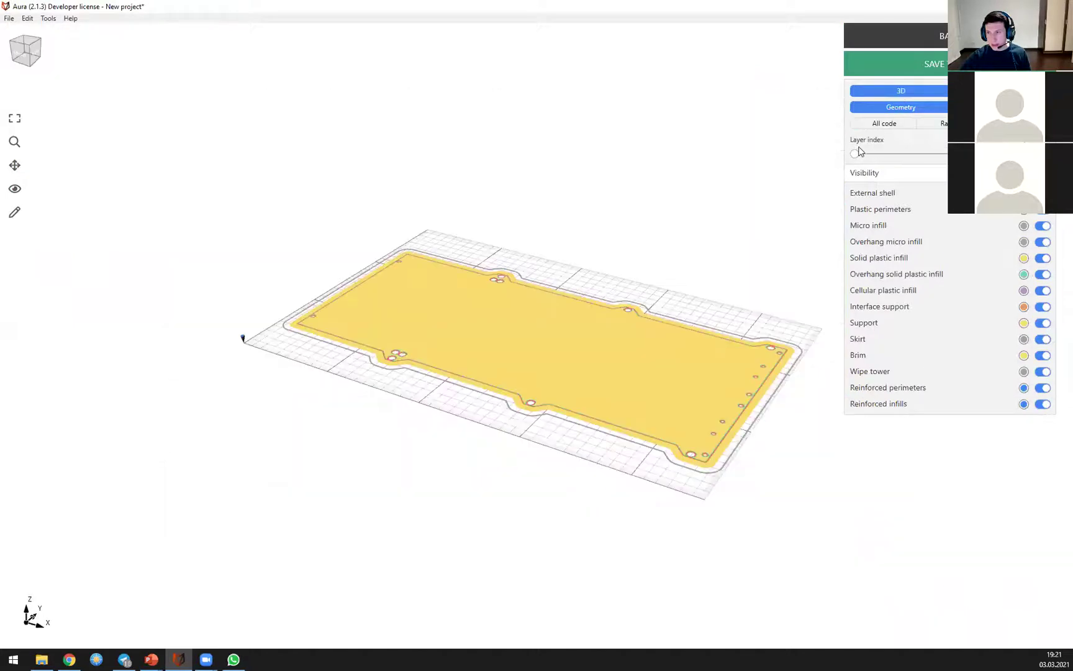
left_click(884, 123)
middle_click_drag(672, 182, 576, 161)
right_click_drag(435, 249, 394, 328)
scroll(398, 325, "down", 3)
scroll(433, 318, "up", 5)
scroll(419, 323, "down", 3)
right_click_drag(729, 311, 287, 275)
scroll(145, 390, "up", 4)
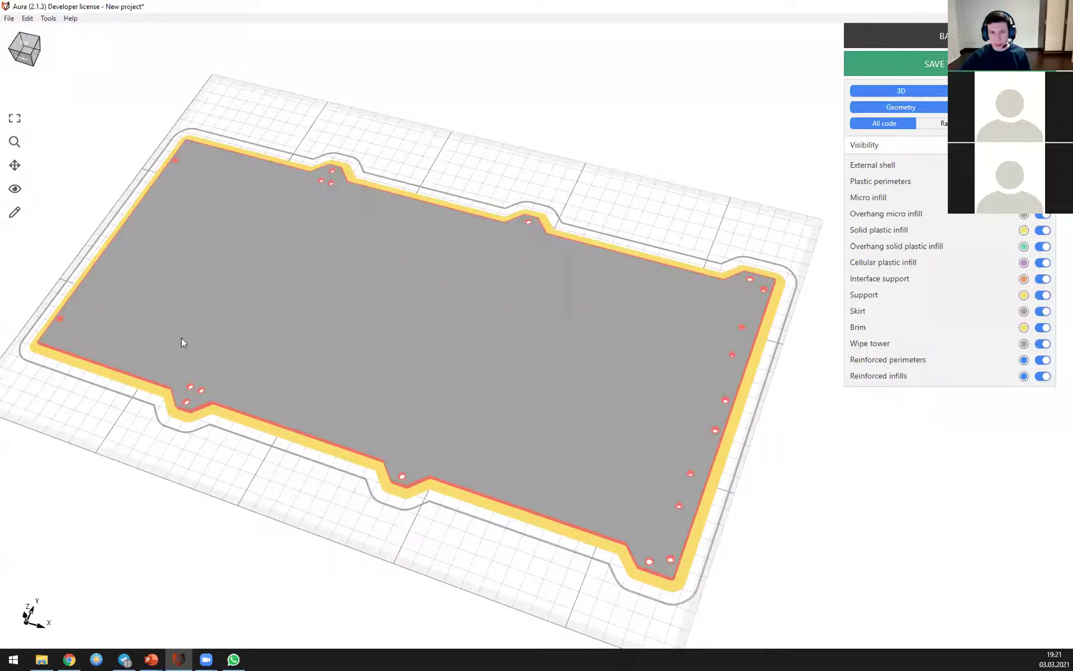
right_click_drag(182, 340, 105, 341)
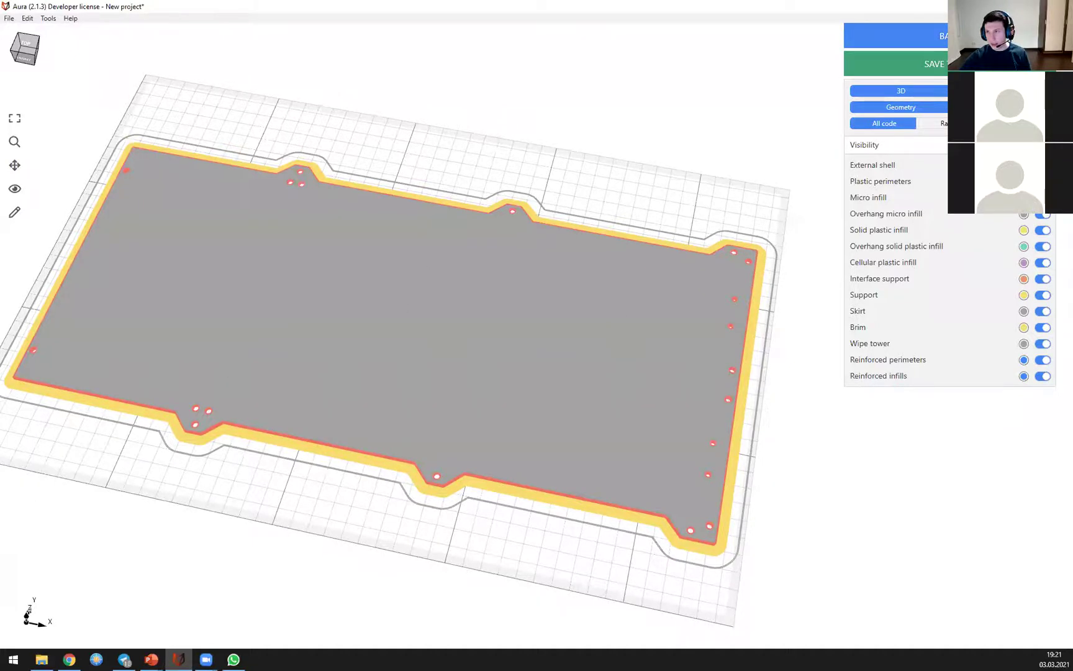
Step: Return from the code preview to the panel's slicing setup and examine the transparent panel from several angles
left_click(894, 37)
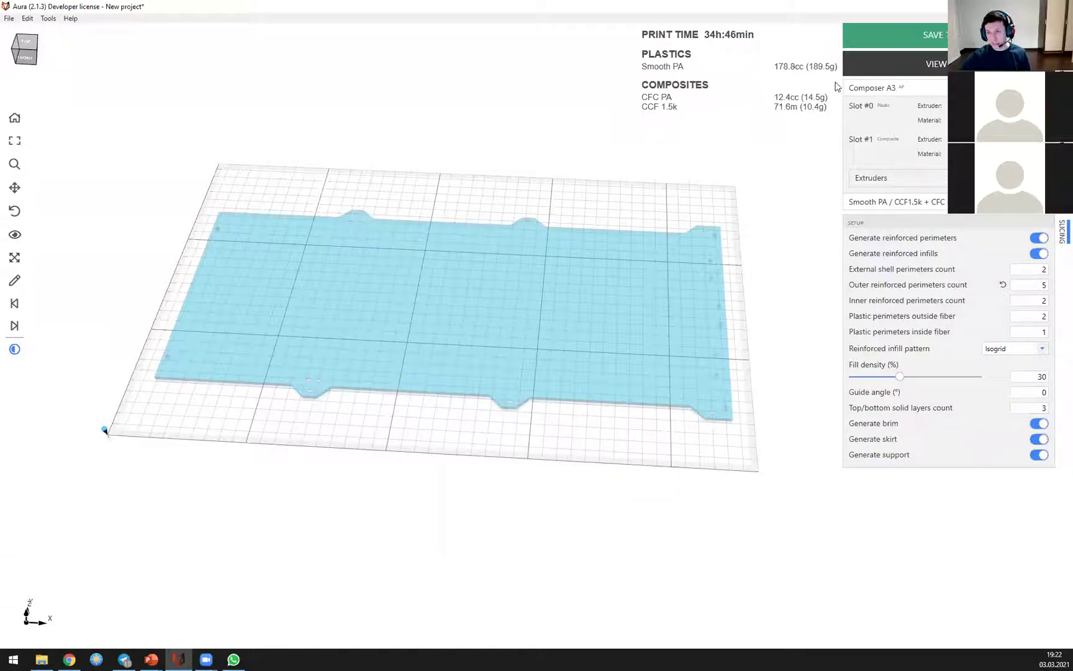
middle_click_drag(615, 163, 632, 186)
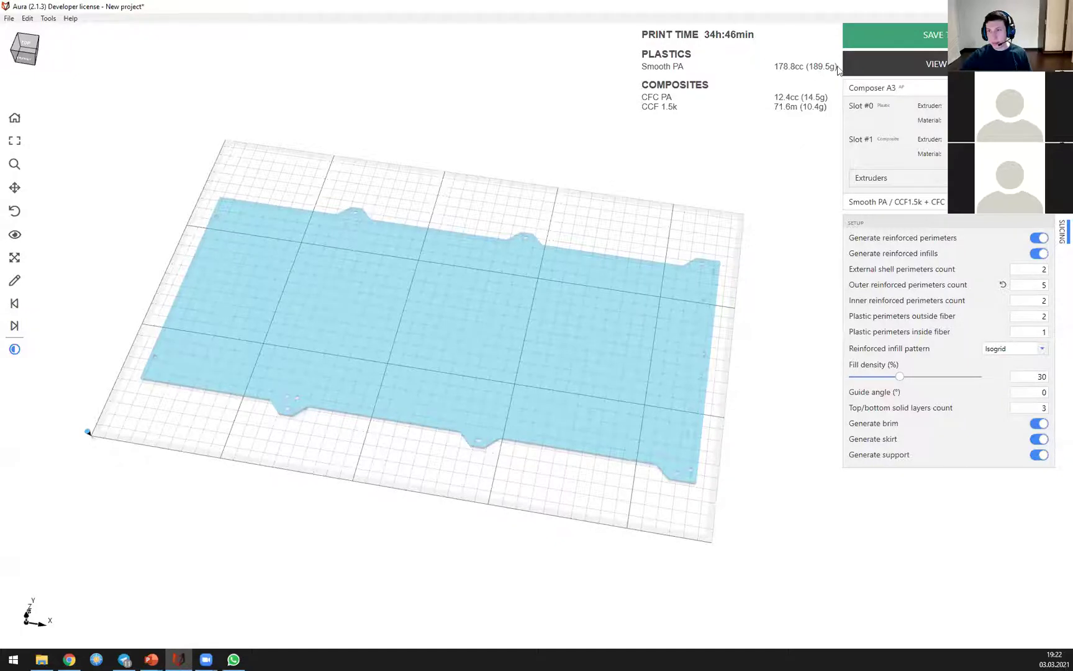
middle_click_drag(421, 167, 420, 131)
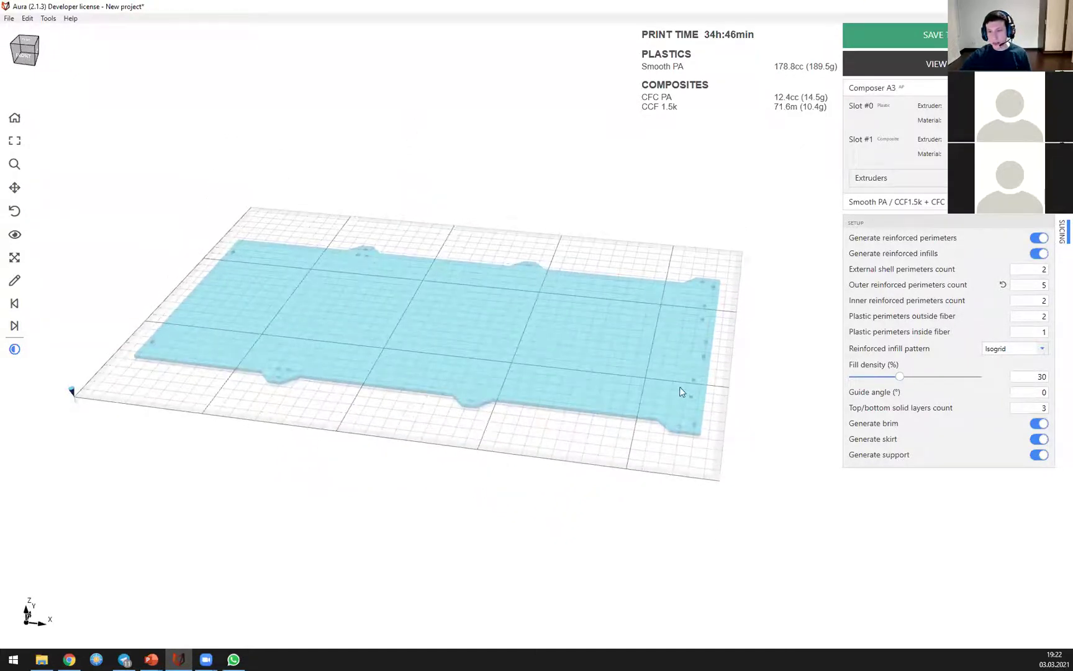
middle_click_drag(659, 231, 655, 236)
middle_click_drag(414, 238, 415, 252)
middle_click_drag(287, 266, 290, 316)
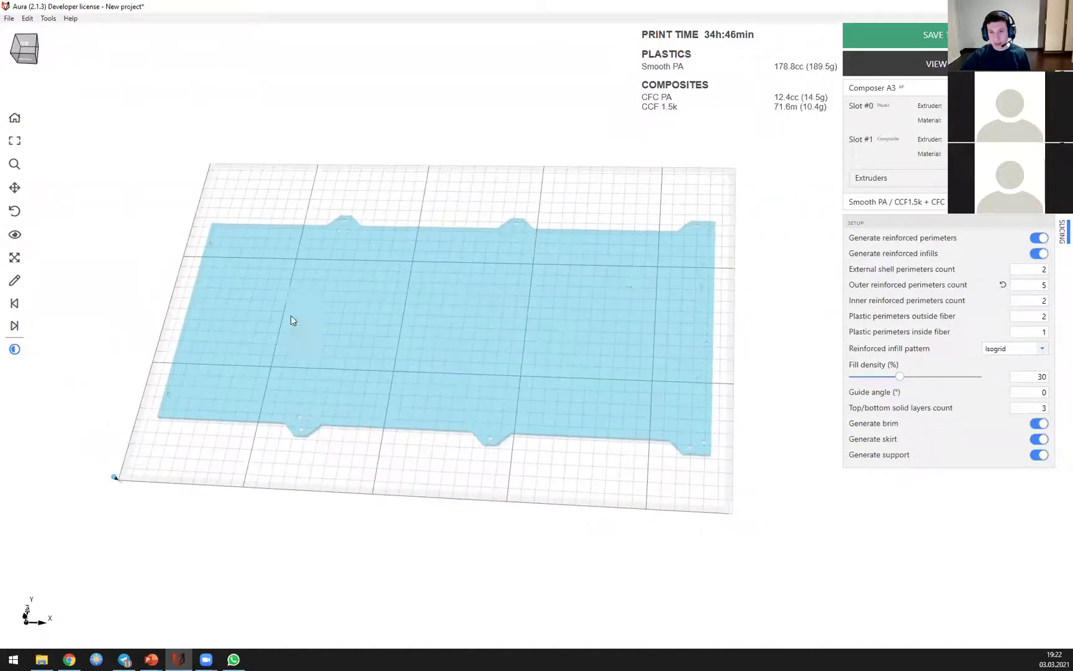
middle_click_drag(465, 291, 499, 299)
scroll(432, 311, "down", 3)
scroll(439, 310, "up", 4)
scroll(427, 291, "up", 2)
middle_click_drag(405, 343, 354, 327)
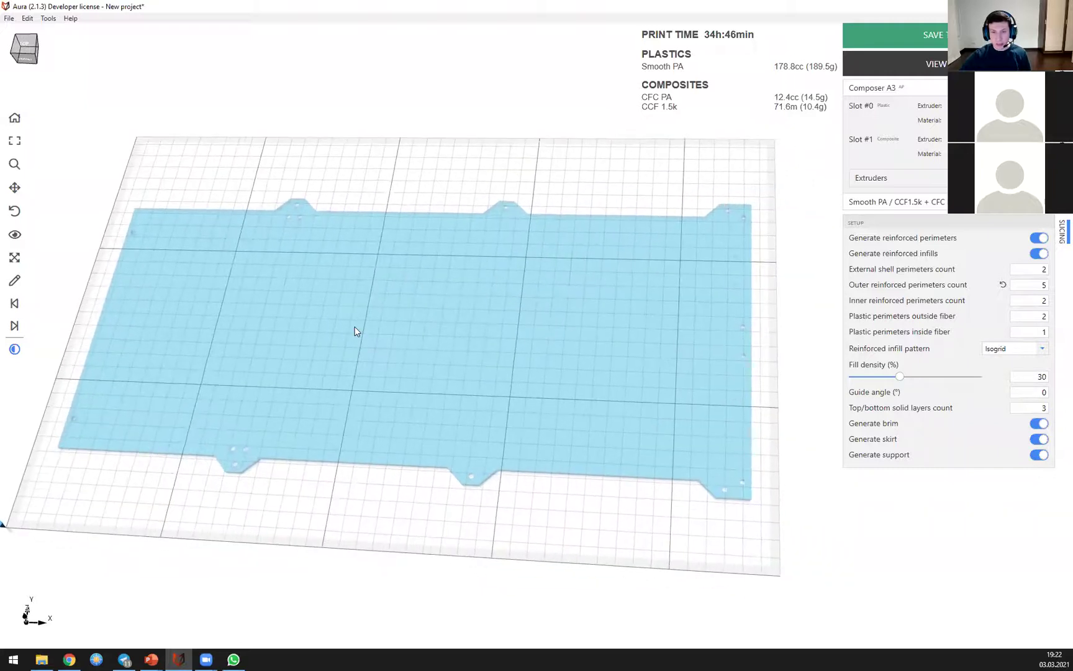
middle_click_drag(783, 277, 766, 311)
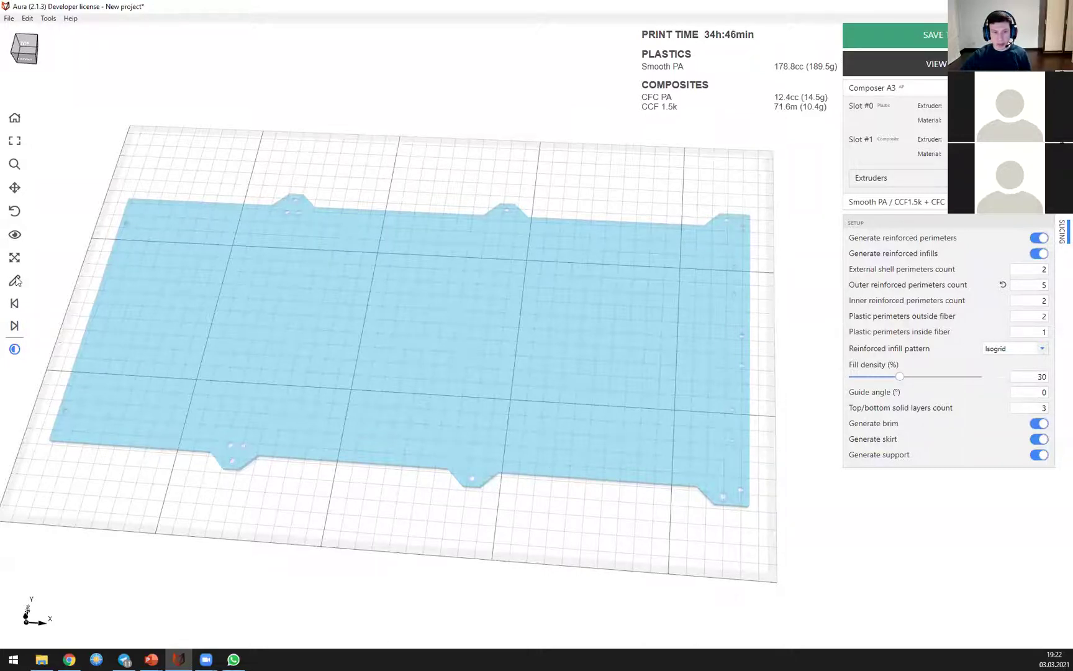
Step: Sketch four freehand rectangles, two rows of two, on the left end of the panel to mark individual cell areas
left_click_drag(143, 207, 137, 229)
left_click_drag(110, 322, 92, 398)
mouse_move(128, 442)
left_mouse_down()
mouse_move(157, 326)
mouse_move(115, 327)
mouse_move(205, 231)
left_mouse_up()
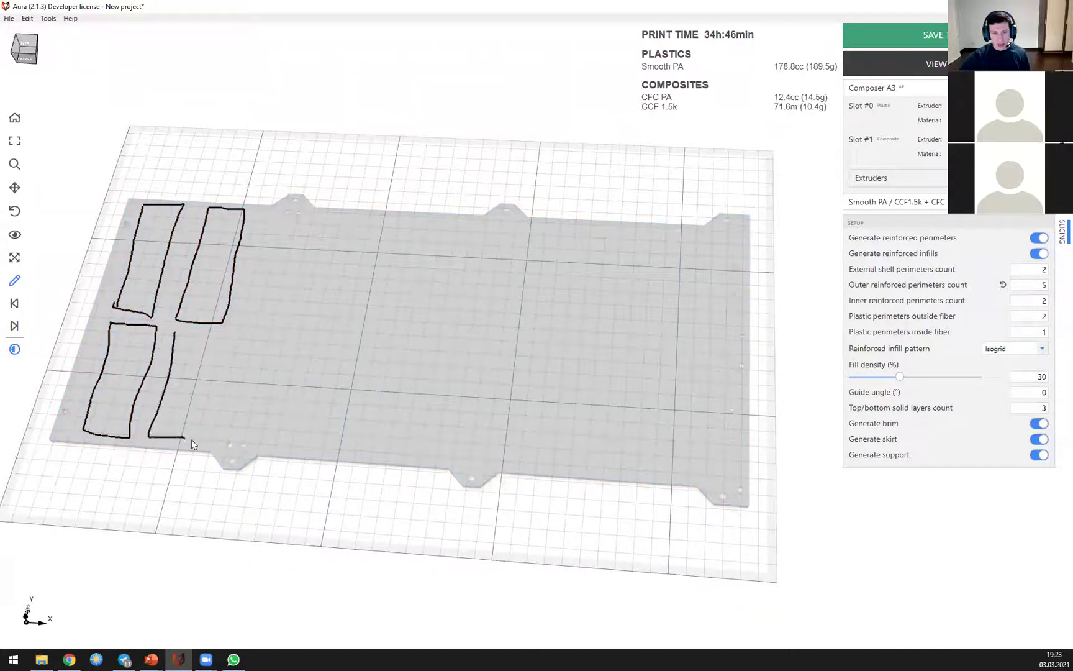
mouse_move(206, 397)
left_mouse_down()
mouse_move(222, 334)
mouse_move(173, 327)
left_mouse_up()
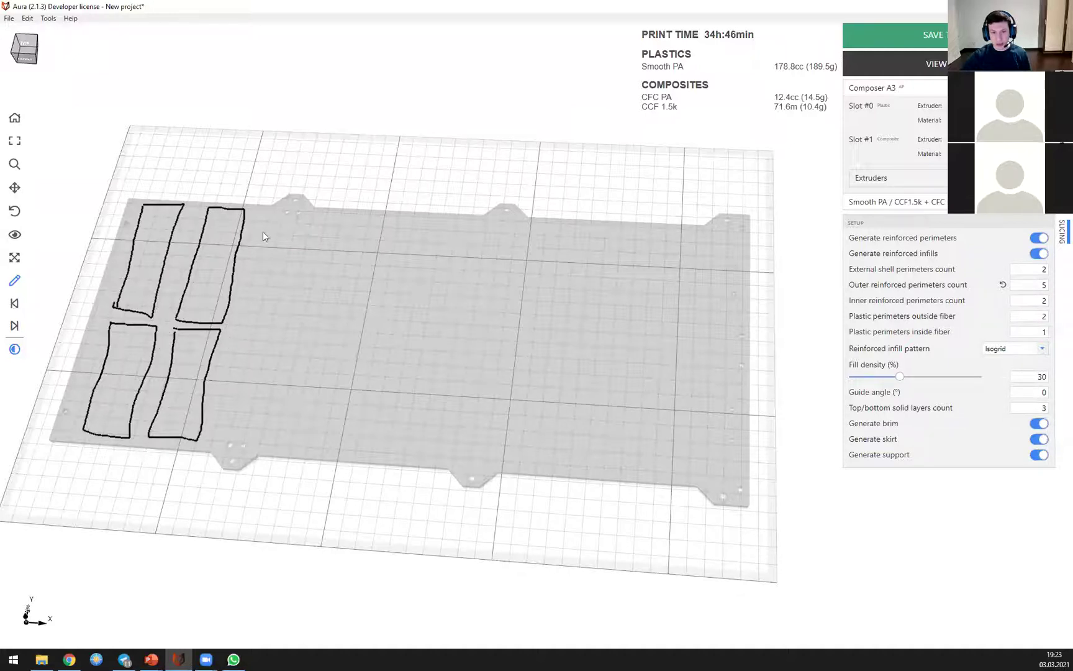
Step: Sketch four long freehand lines along the panel's length, crossing the upper and lower ends of the rectangles
left_click_drag(162, 213, 439, 221)
left_click_drag(592, 228, 723, 231)
left_click_drag(131, 311, 555, 329)
left_click_drag(683, 330, 708, 331)
left_click_drag(95, 335, 481, 354)
left_click_drag(664, 359, 710, 358)
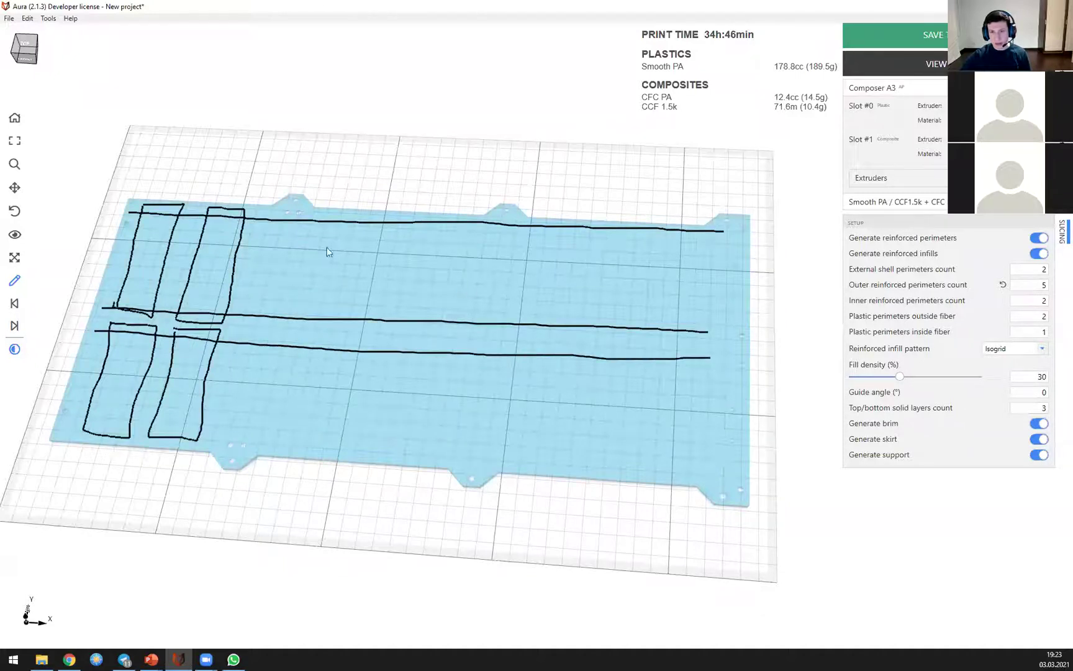
left_click_drag(93, 423, 322, 436)
left_click_drag(506, 450, 719, 458)
Step: Hatch the strips where the long lines cut across the ends of the sketched rectangles
mouse_move(91, 425)
left_mouse_down()
mouse_move(88, 435)
mouse_move(119, 428)
left_mouse_up()
mouse_move(123, 330)
left_mouse_down()
mouse_move(144, 327)
mouse_move(118, 308)
left_mouse_up()
left_click_drag(121, 314, 143, 312)
left_click_drag(143, 316, 192, 313)
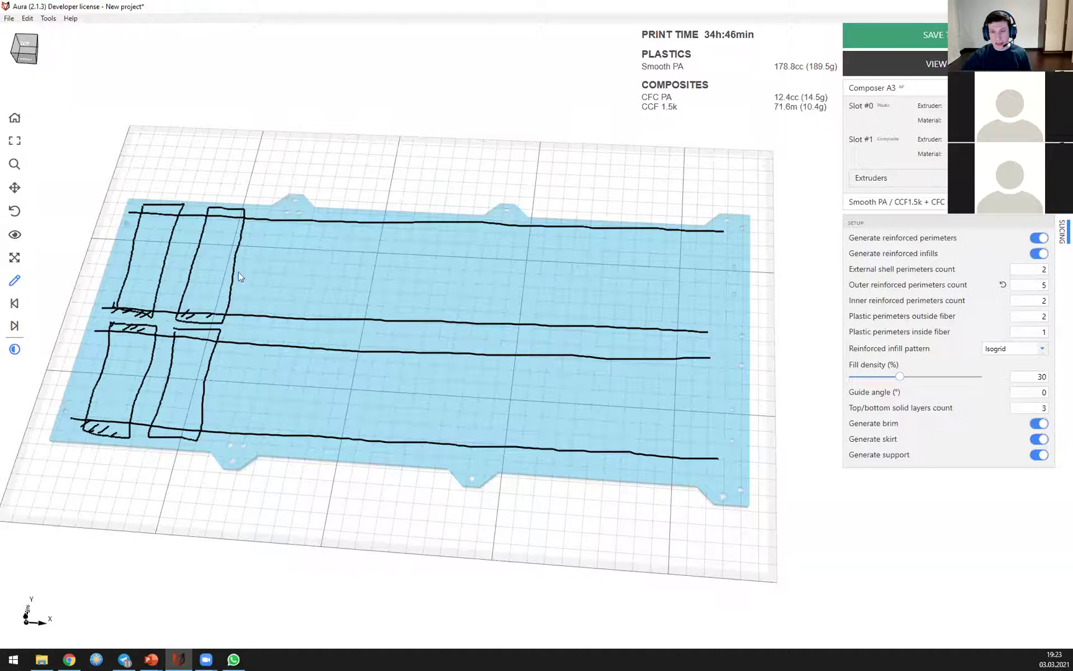
Step: Clear the freehand sketch and delete the Solar Panel - simple model from the plate
mouse_move(274, 209)
left_mouse_down()
mouse_move(264, 189)
mouse_move(280, 192)
left_mouse_up()
left_click(14, 349)
left_click(14, 285)
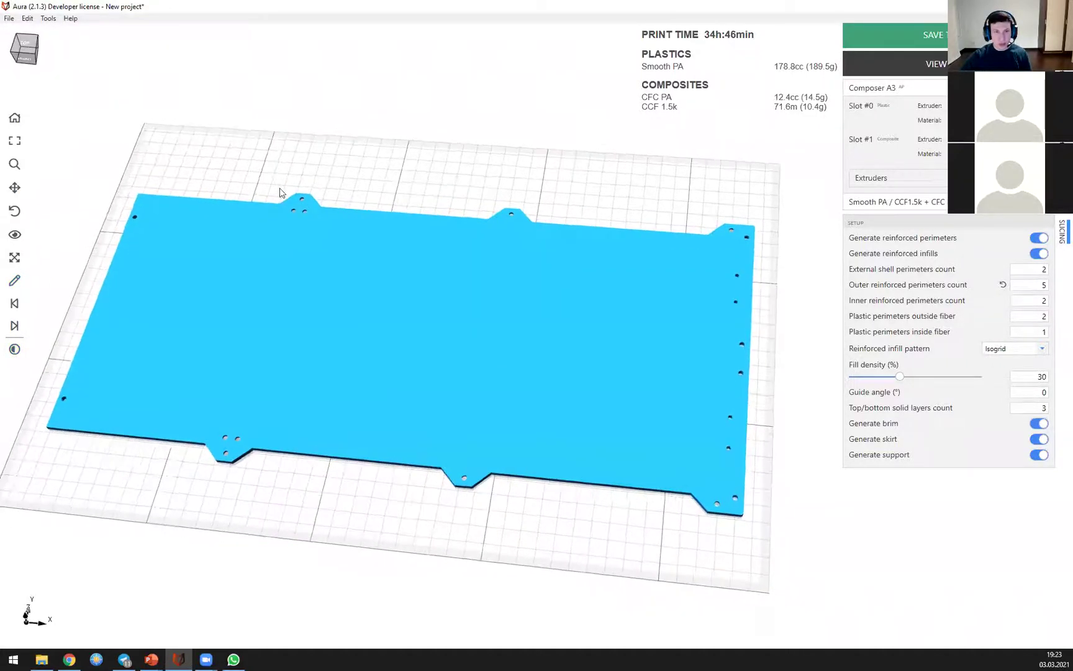
key("Delete")
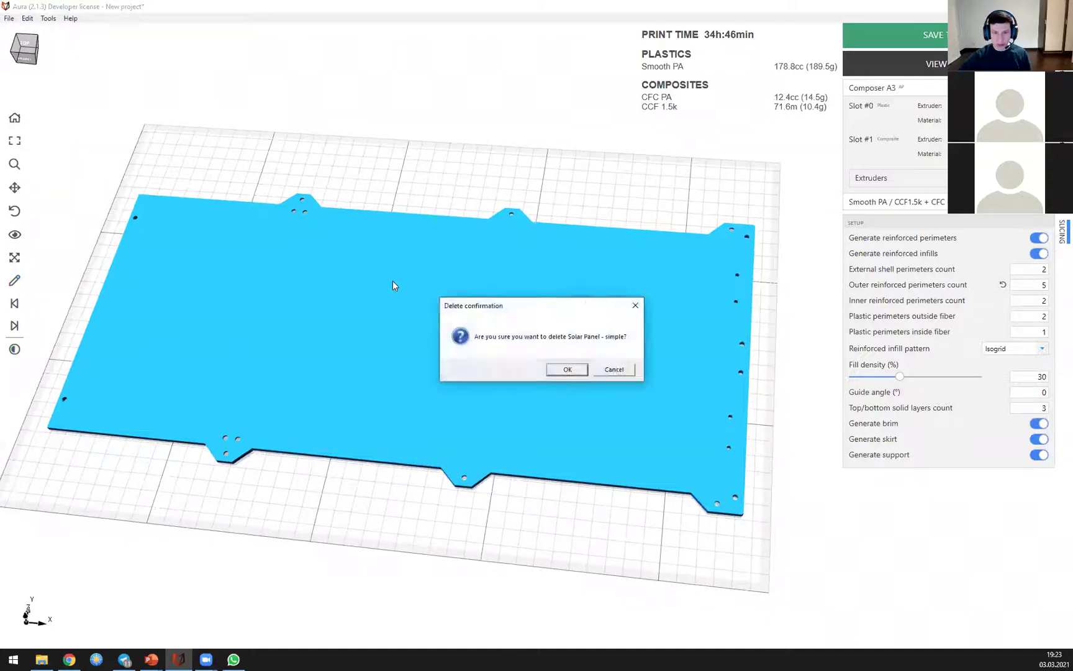
key("Return")
Step: Open the Solar Panel model that contains separate bodies for the cell areas
left_click(9, 18)
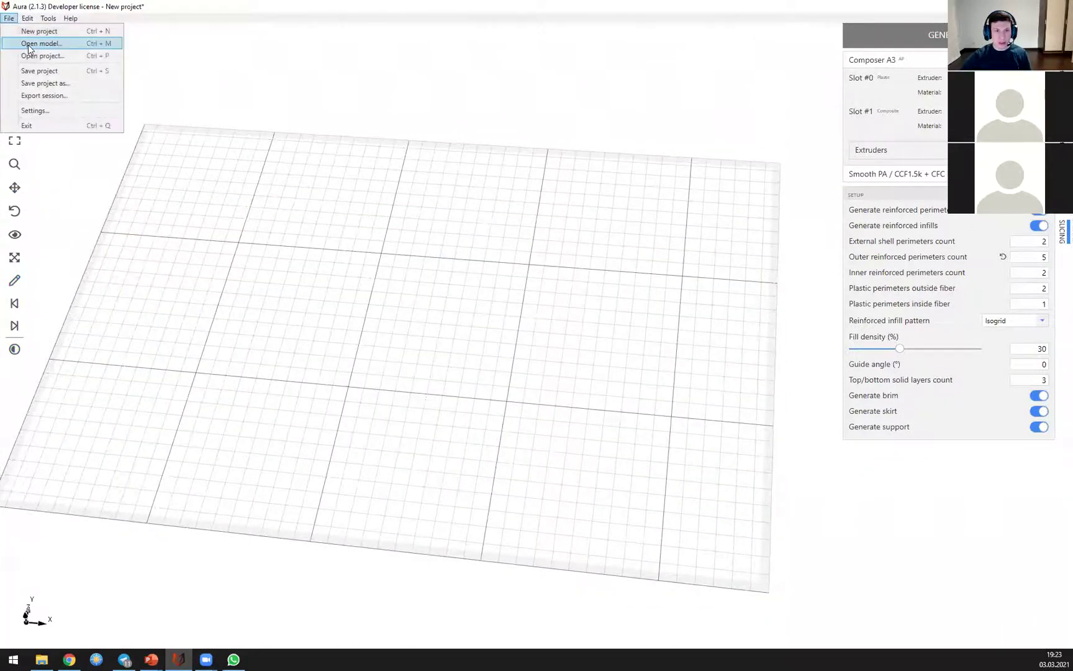
left_click(29, 45)
double_click(177, 161)
right_click_drag(491, 433, 562, 290)
Step: Convert Solar Panel (2) and Solar Panel (3) together into masks with Solar Panel as the target model
left_click(1061, 231)
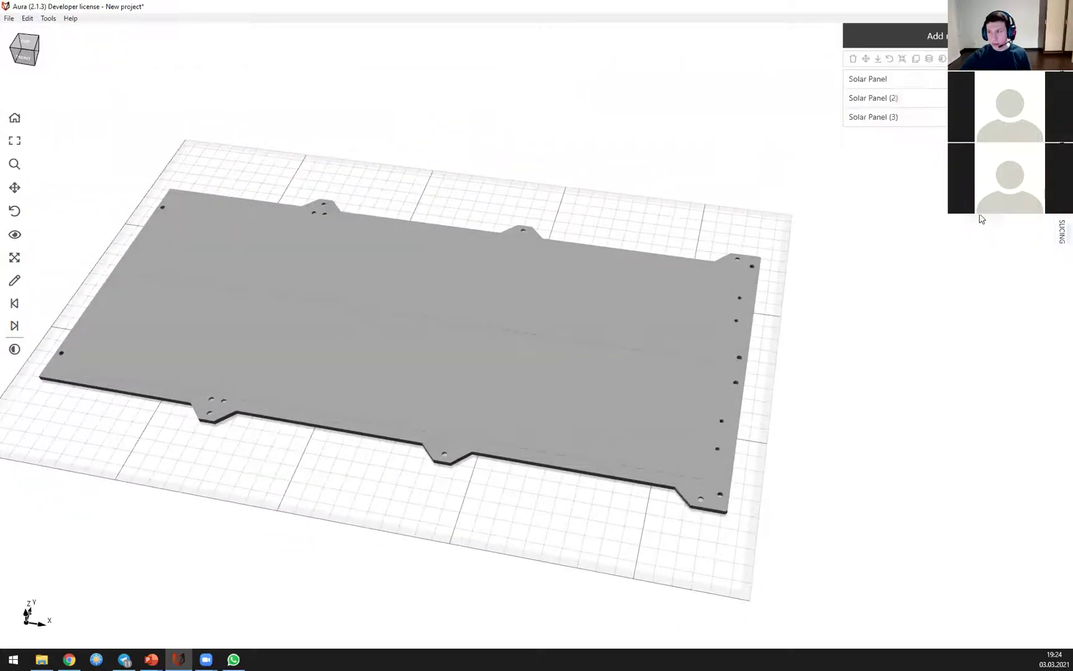
left_click(896, 104)
left_click(895, 121, "ctrl")
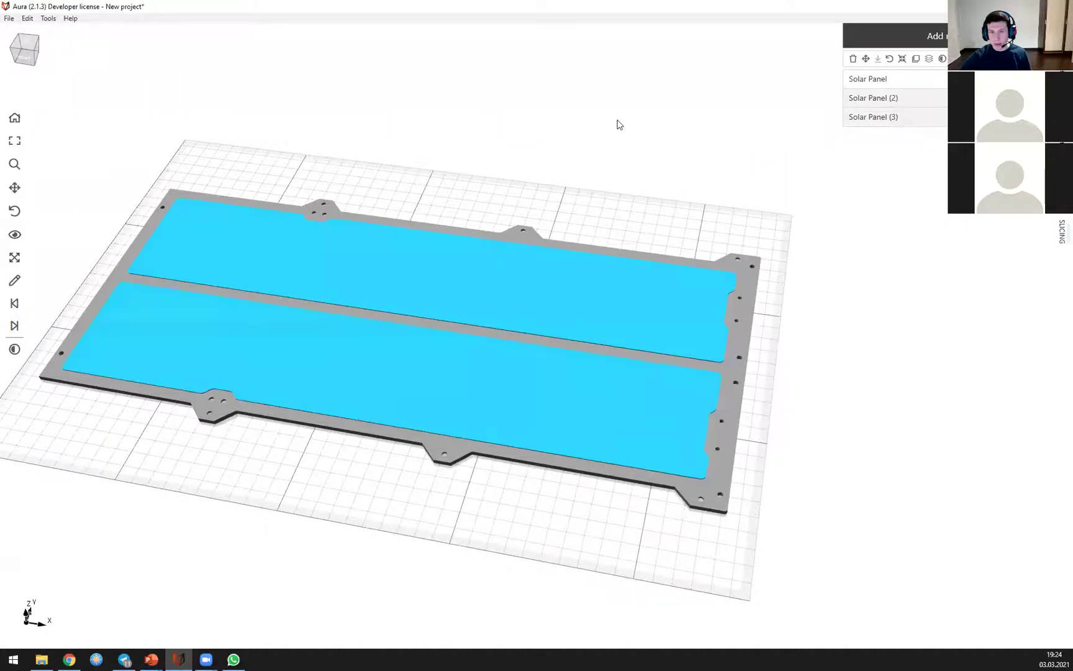
right_click_drag(618, 124, 291, 292)
right_click_drag(637, 414, 298, 264)
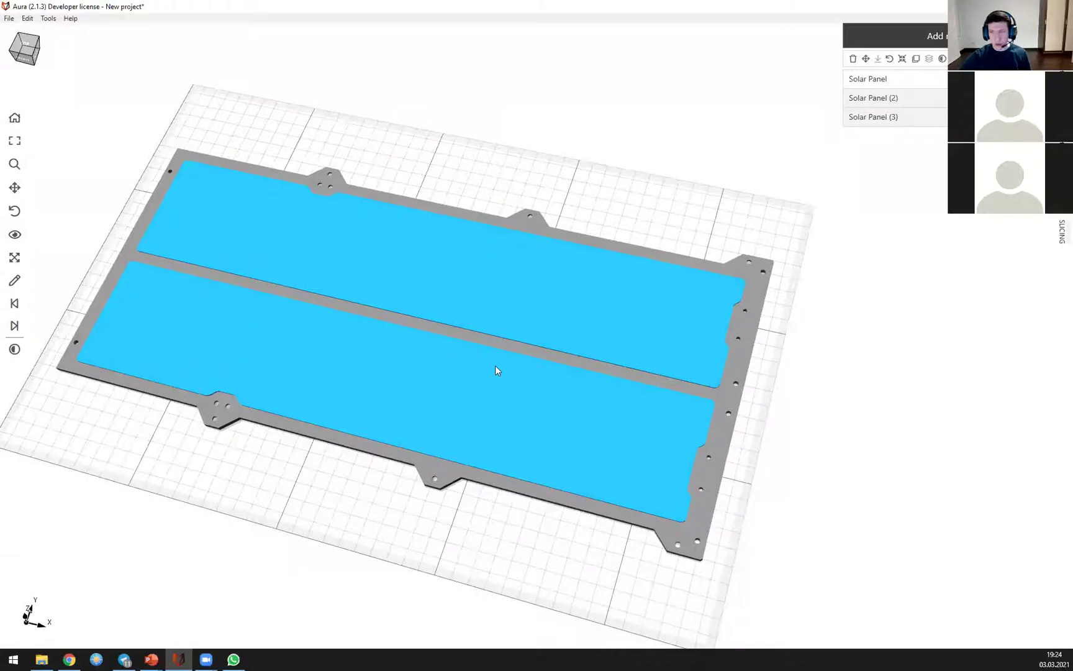
left_click(942, 59)
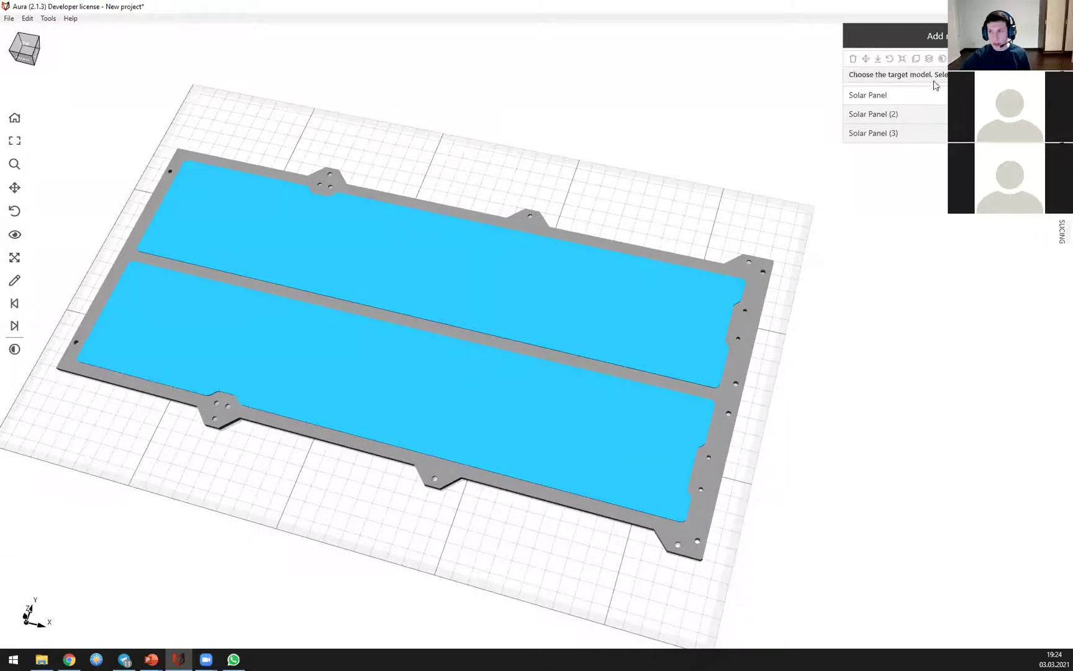
left_click(922, 94)
Step: Turn on transparent display and examine the two masks inside the solar panel
right_click_drag(558, 162, 418, 188)
left_click(14, 349)
right_click_drag(486, 151, 504, 119)
right_click_drag(142, 286, 543, 197)
right_click_drag(401, 303, 565, 326)
Step: Turn off reinforced infills for the main panel and set its outer reinforced perimeters count to 8
left_click(1061, 232)
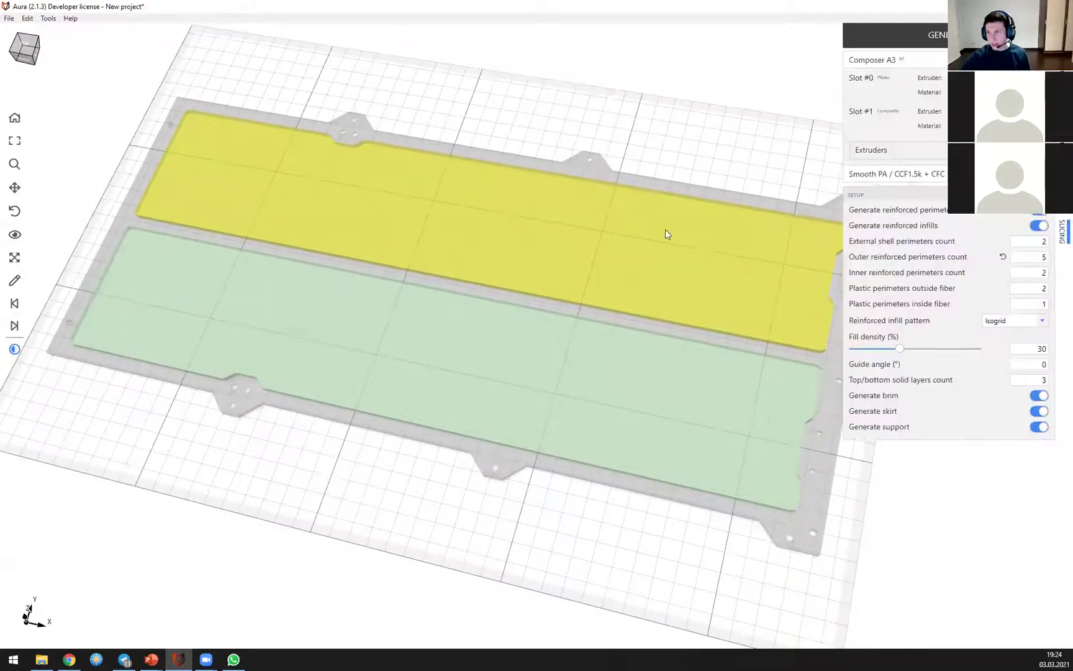
left_click(1038, 225)
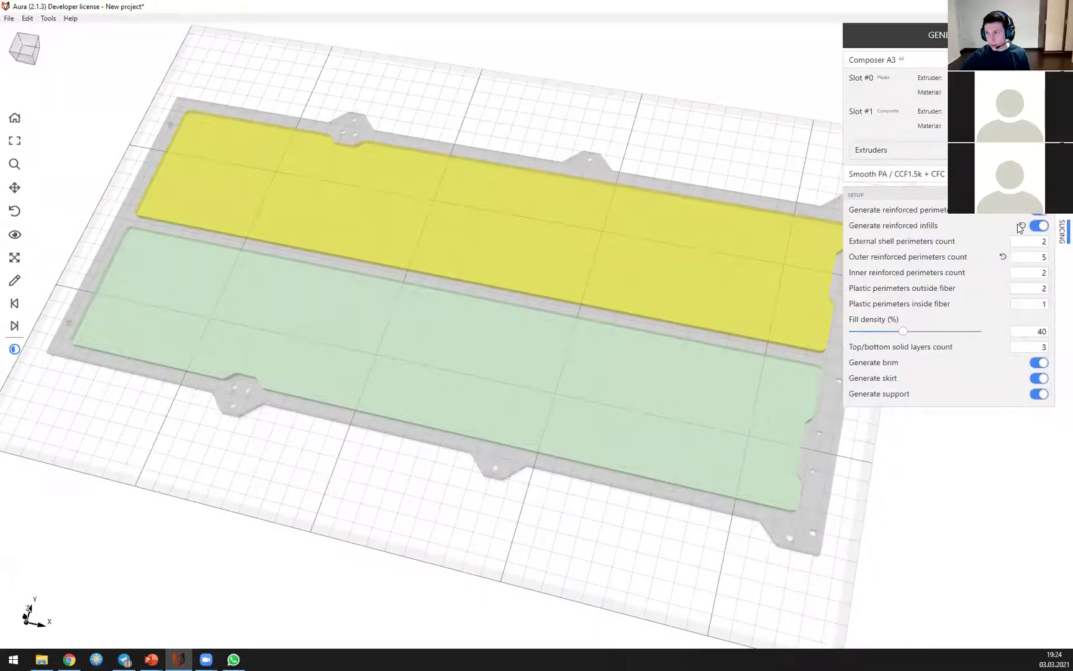
double_click(1033, 256)
type("8")
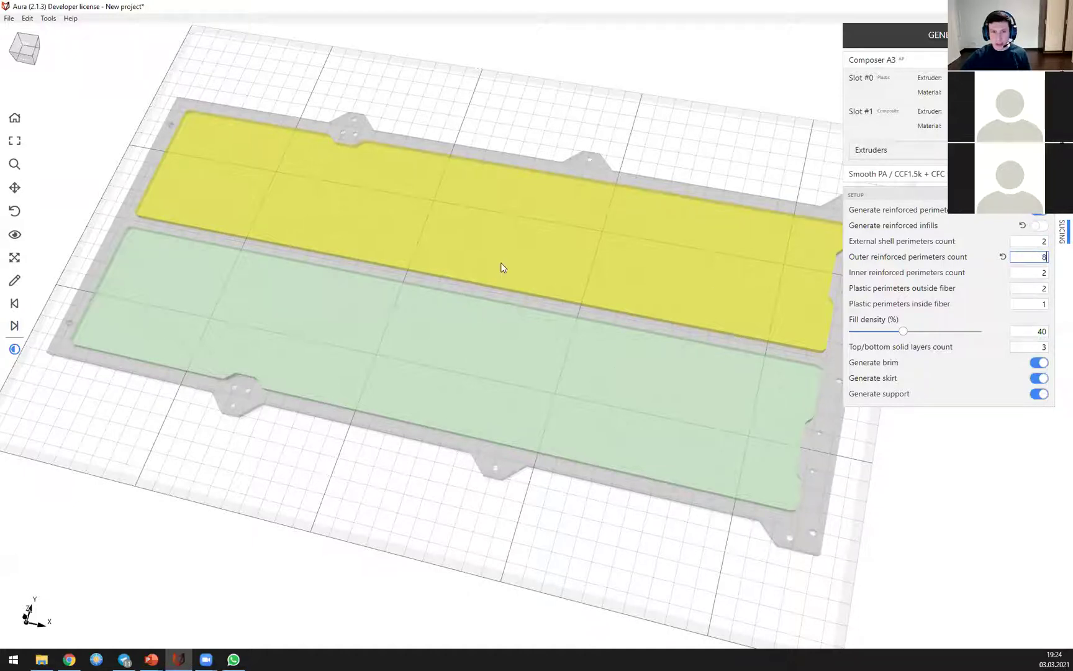
right_click_drag(503, 268, 339, 262)
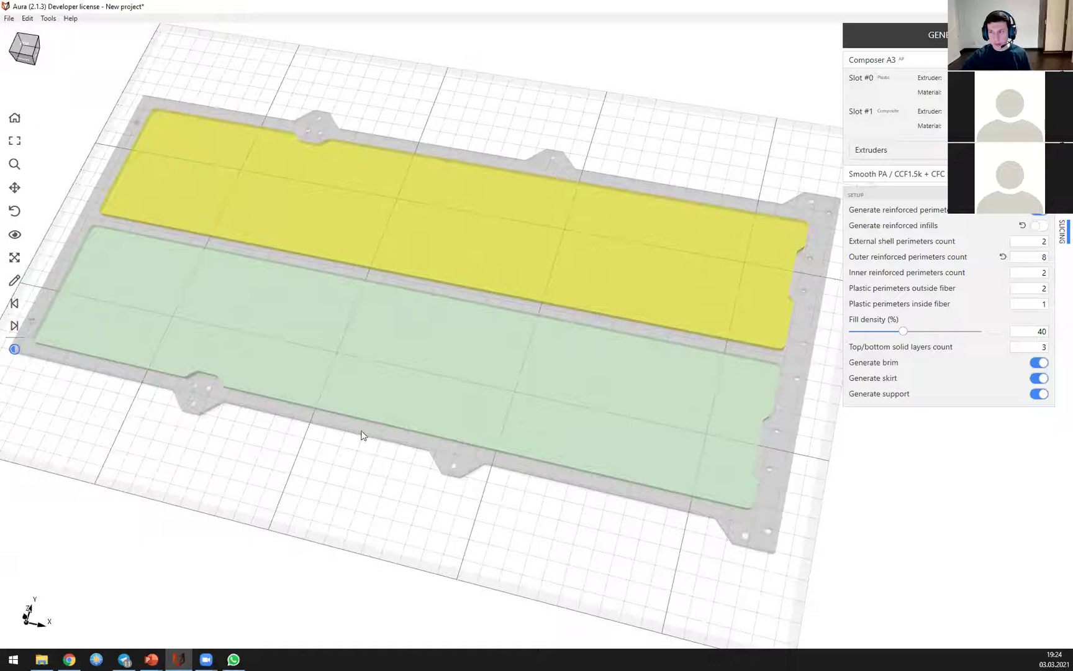
Step: Expand the settings of both solar panel masks and turn off reinforced perimeters in each
left_click(1062, 180)
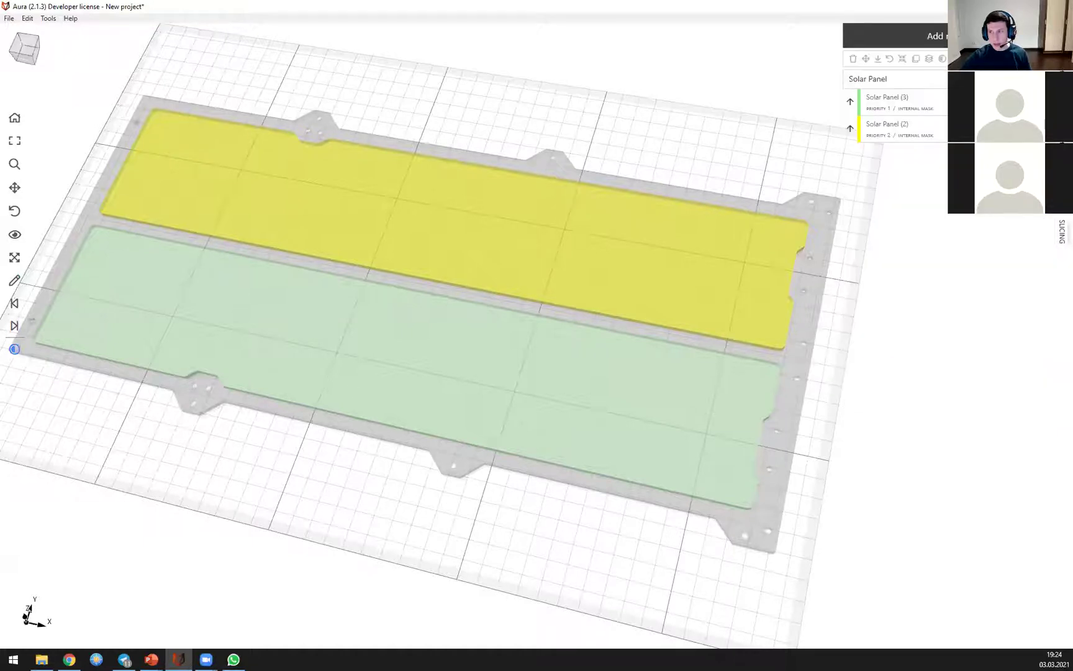
left_click(908, 110)
left_click(1044, 336)
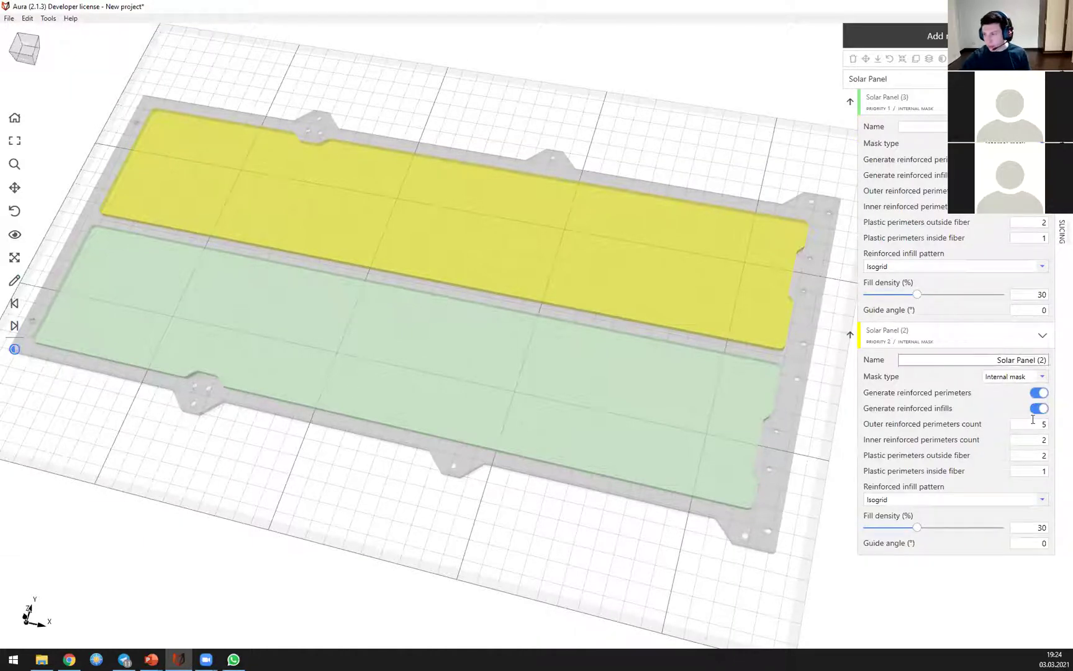
left_click(1039, 394)
left_click(1039, 393)
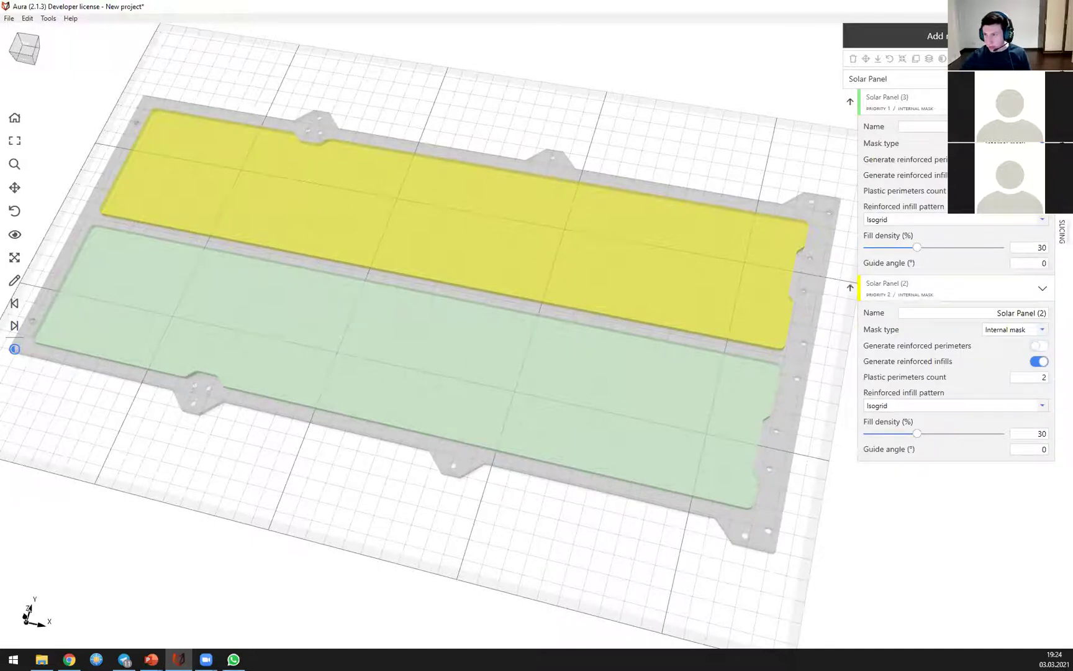
Step: Set both masks to the Anisogrid reinforced infill pattern with a fill density of 20%
left_click(1037, 219)
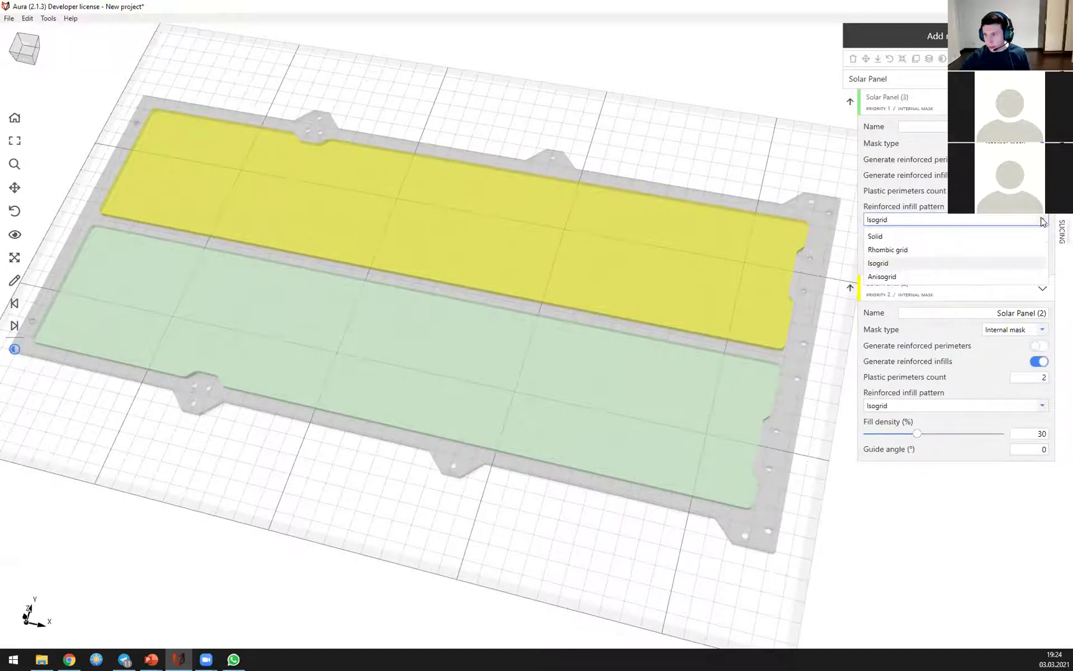
left_click(892, 277)
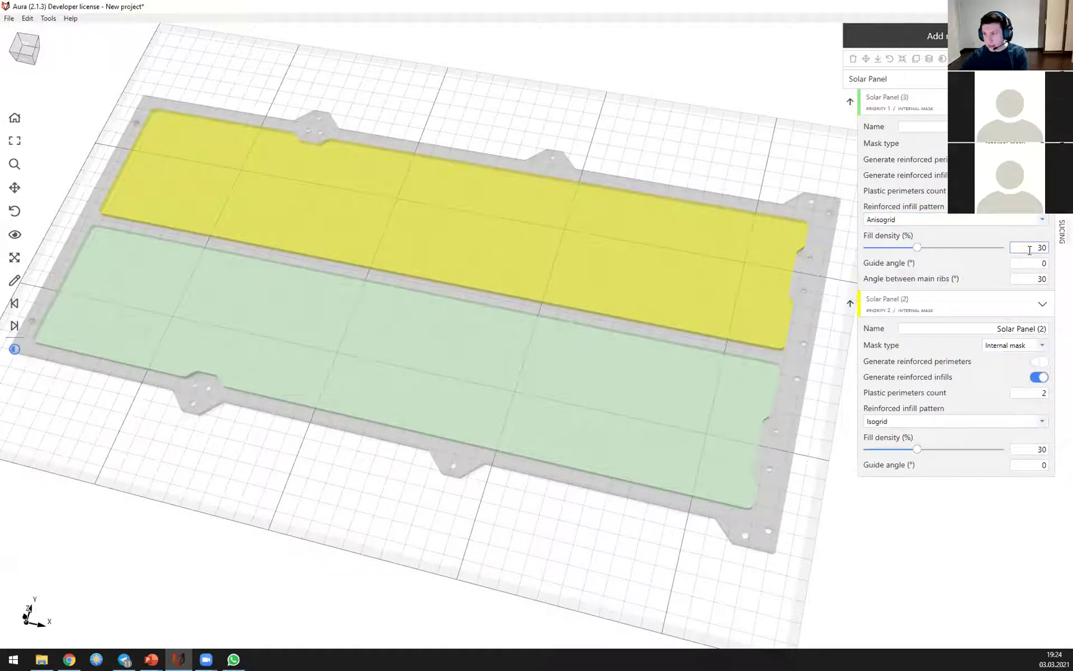
double_click(1033, 247)
type("20")
left_click(1040, 426)
left_click(925, 484)
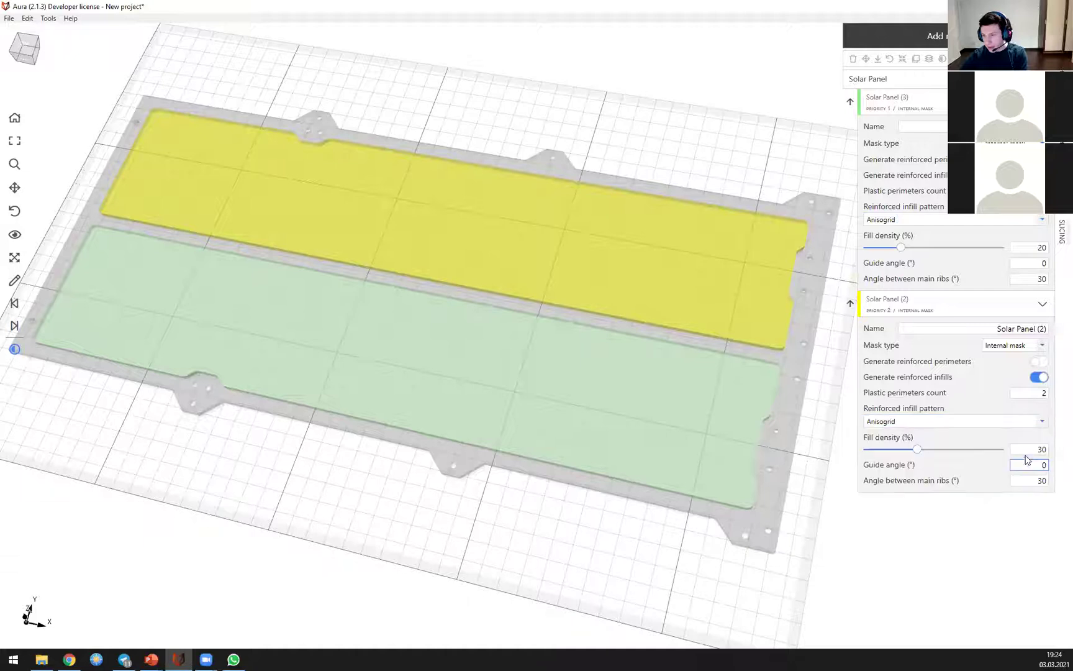
double_click(1033, 449)
type("20")
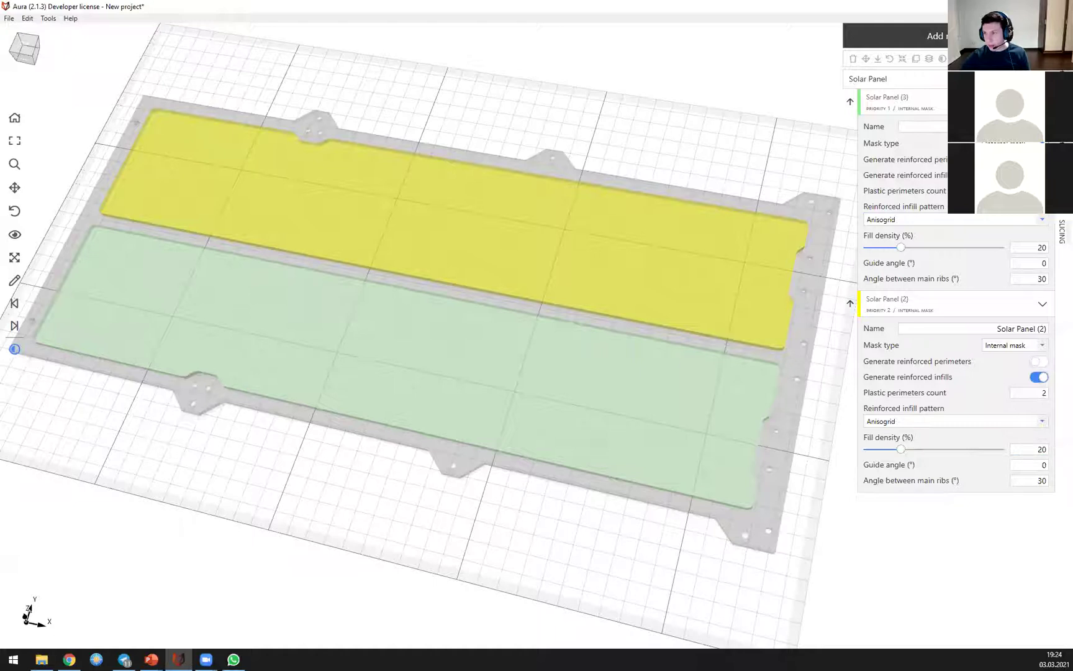
Step: Change the Solar Panel (3) mask to a full mask with 0 top/bottom solid layers
left_click(1006, 158)
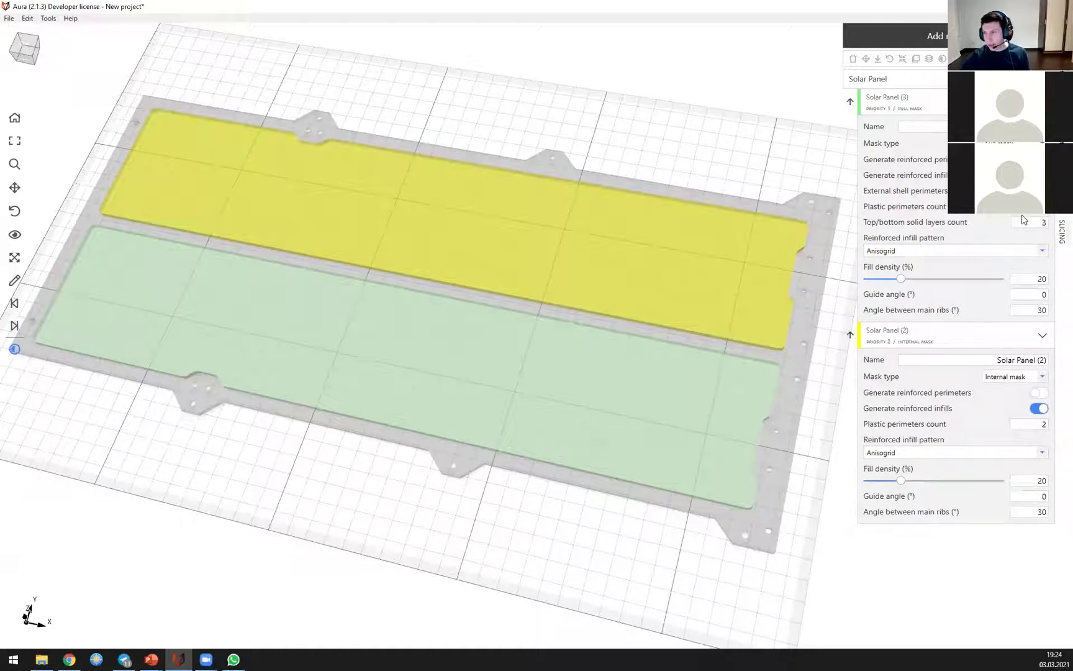
left_click_drag(1029, 228, 1056, 222)
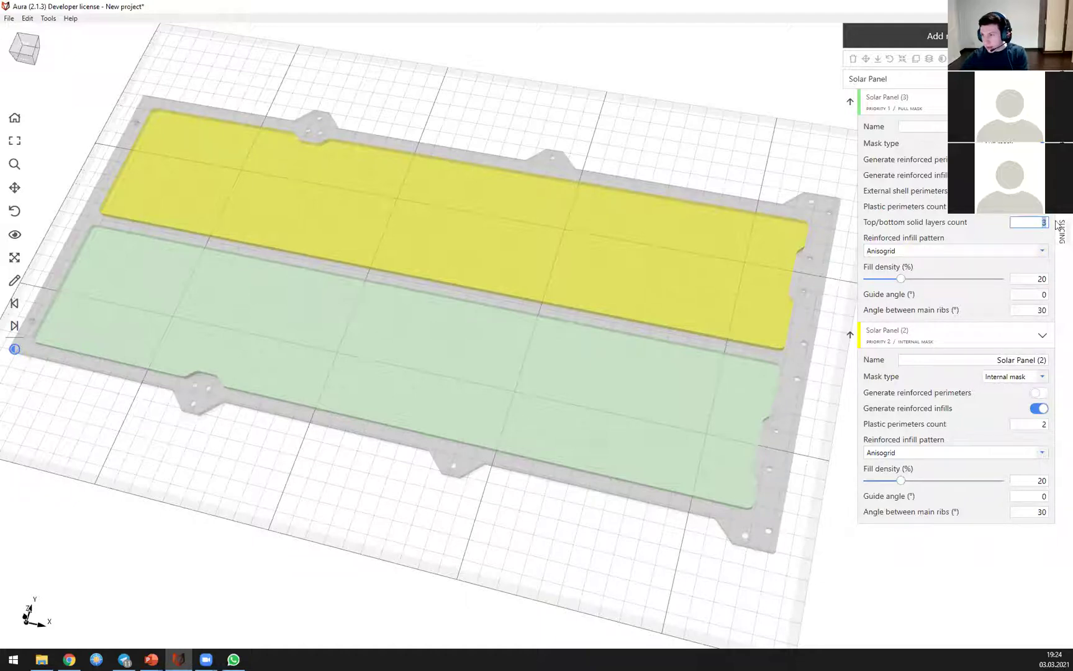
type("0")
Step: Make Solar Panel (2) a full mask with 0 top/bottom solid layers, 1 external shell perimeter and 1 plastic perimeter
left_click(1033, 377)
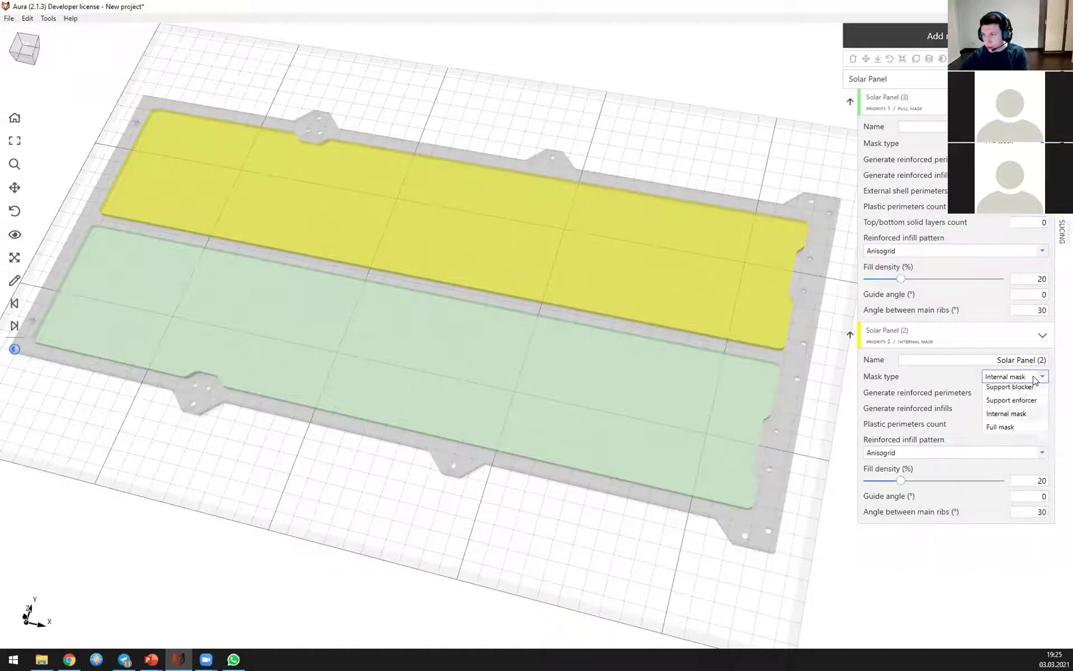
left_click(1009, 427)
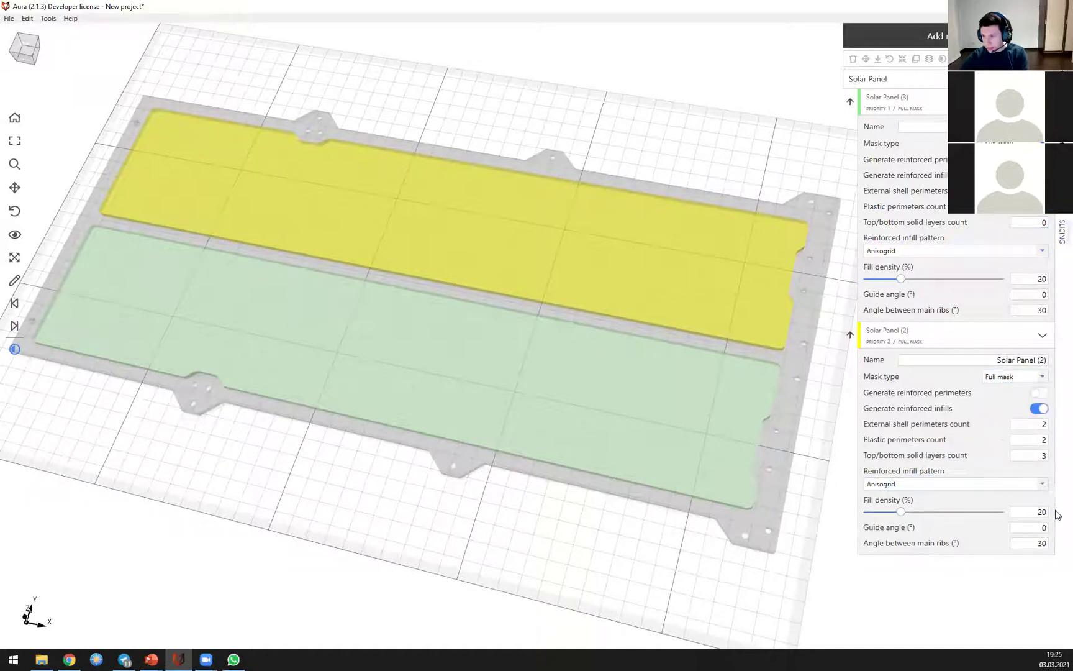
left_click(1038, 455)
type("0")
left_click(1043, 424)
type("1")
left_click(1040, 440)
type("1")
key("Return")
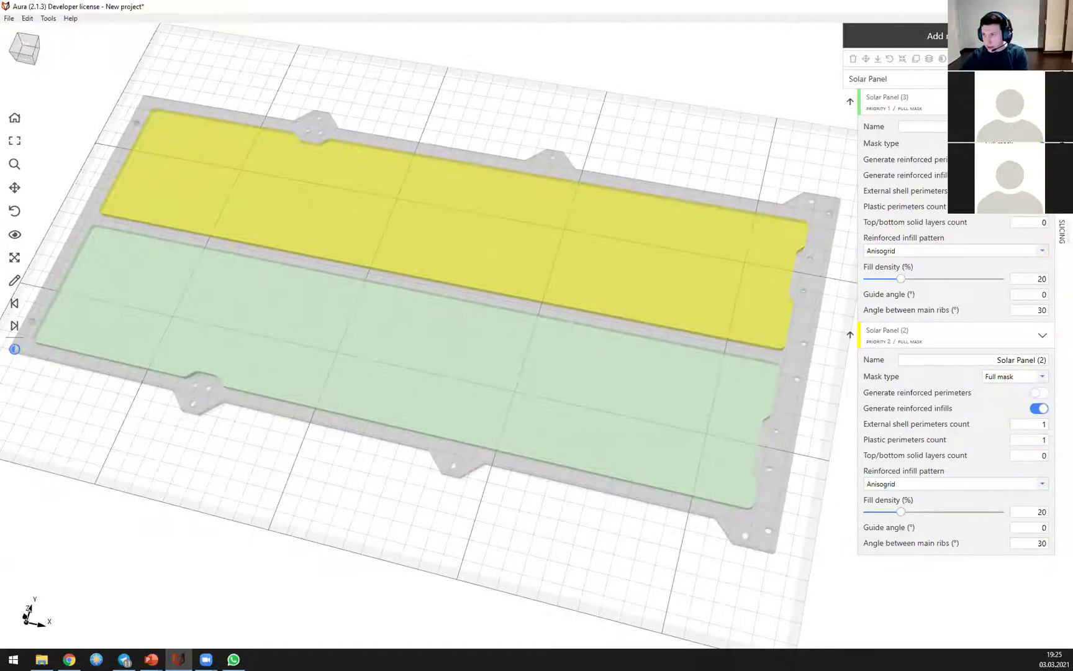
Step: Slice the solar panel with its two full anisogrid masks and open the generated toolpath preview
left_click(1058, 232)
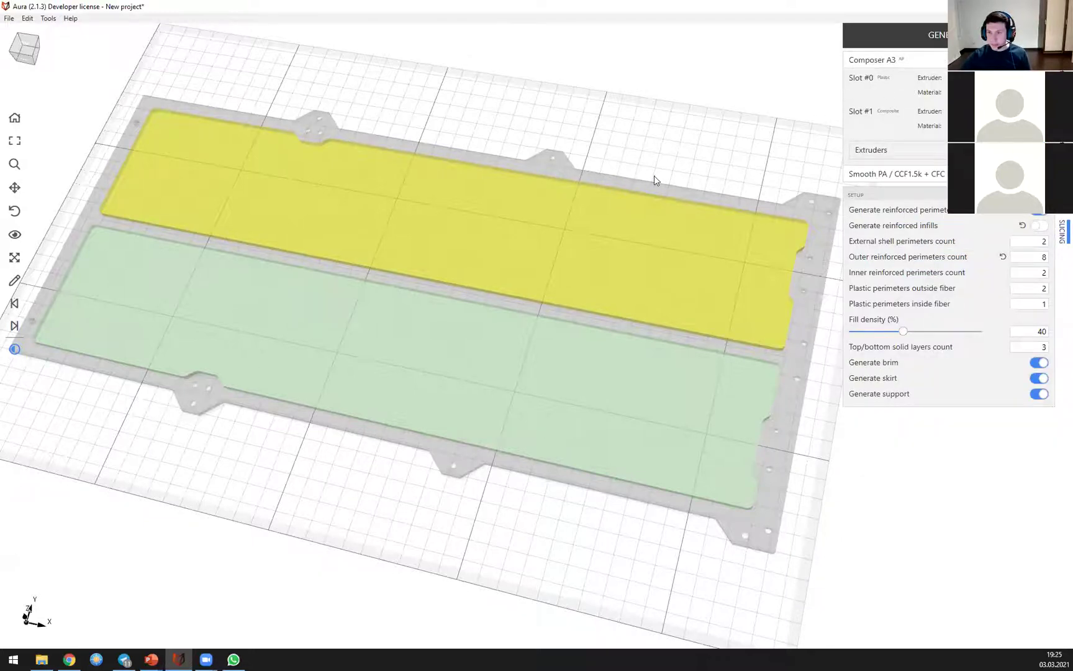
scroll(649, 168, "down", 3)
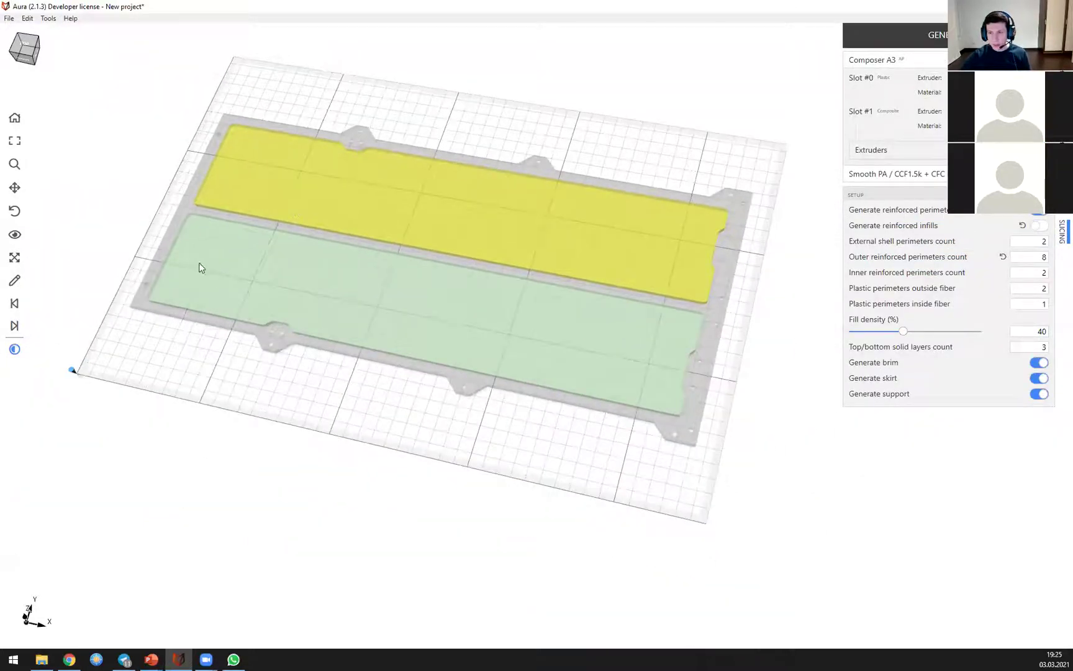
left_click(936, 37)
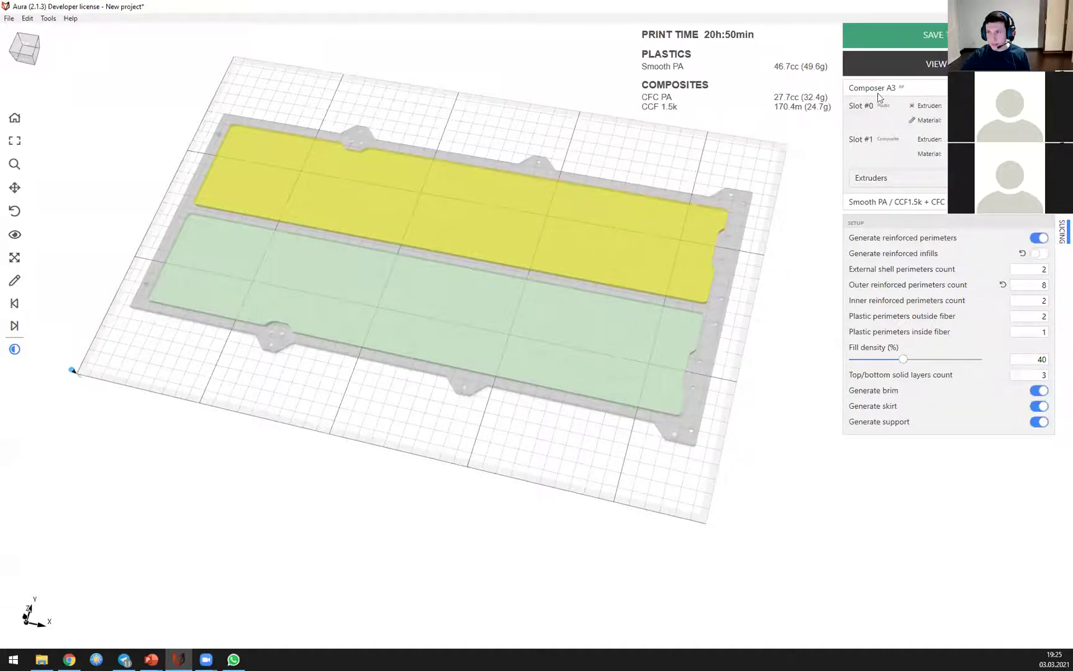
scroll(642, 140, "up", 2)
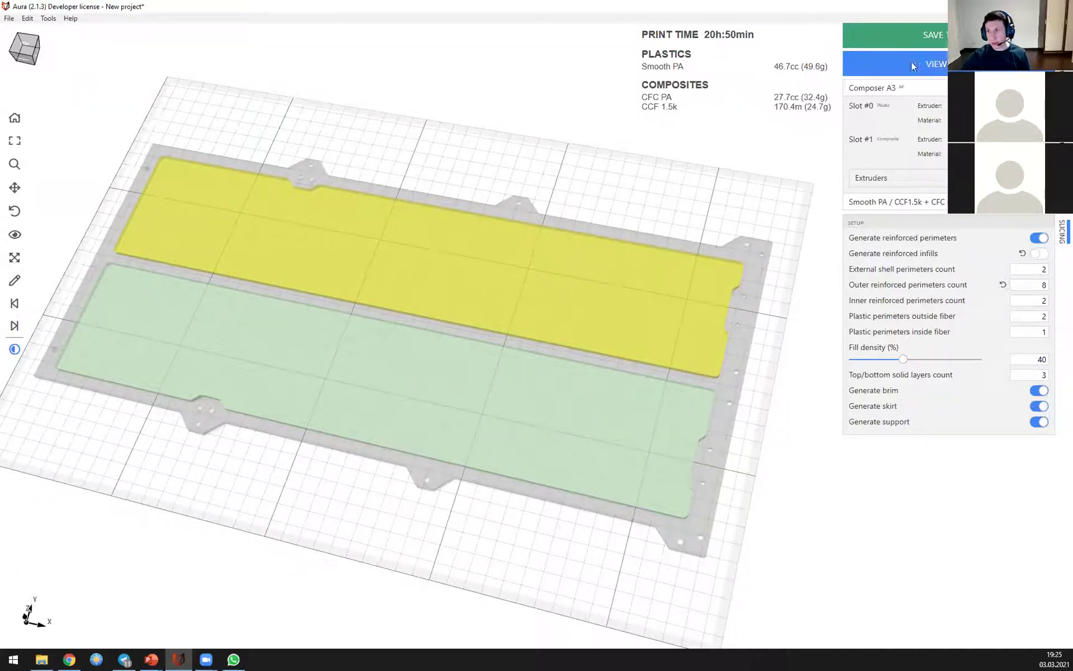
left_click(939, 65)
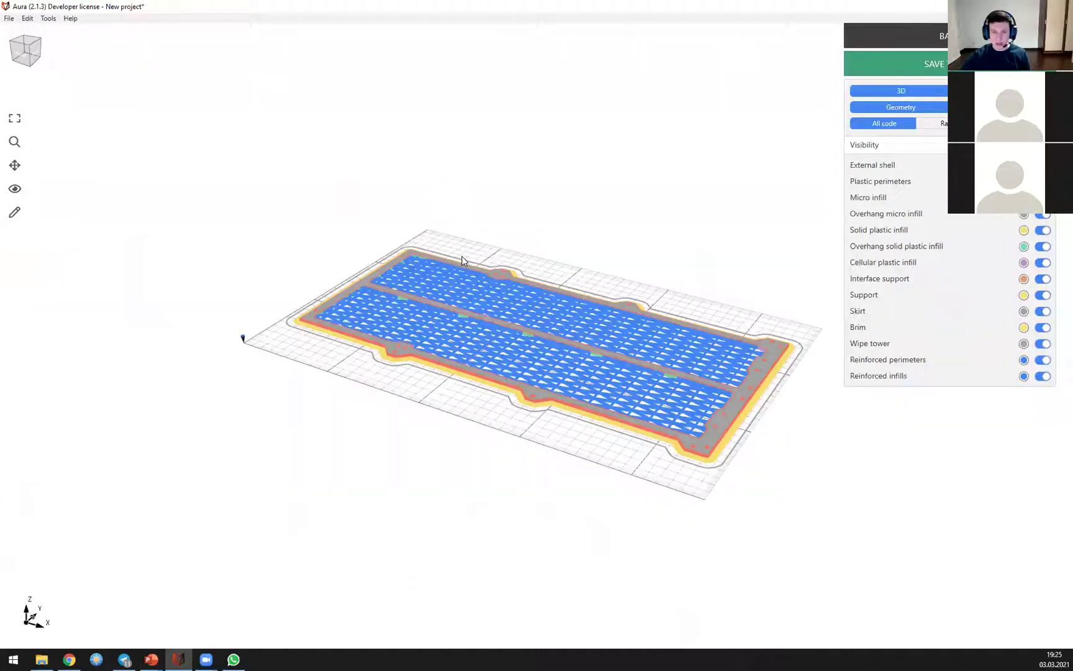
Step: Examine the sliced solar panel's complete toolpaths, comparing the anisogrid infill in both masked areas with the surrounding frame
middle_click_drag(562, 258, 520, 353)
scroll(500, 329, "up", 1)
scroll(397, 251, "up", 3)
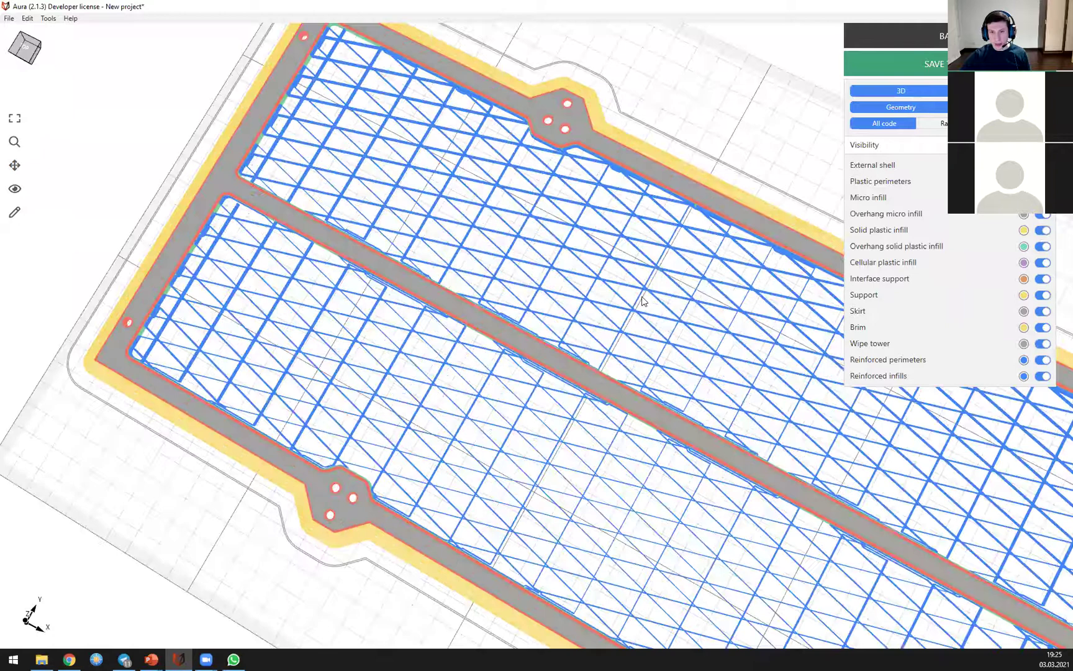
middle_click_drag(646, 252, 649, 299)
middle_click_drag(549, 209, 572, 273)
scroll(571, 273, "down", 3)
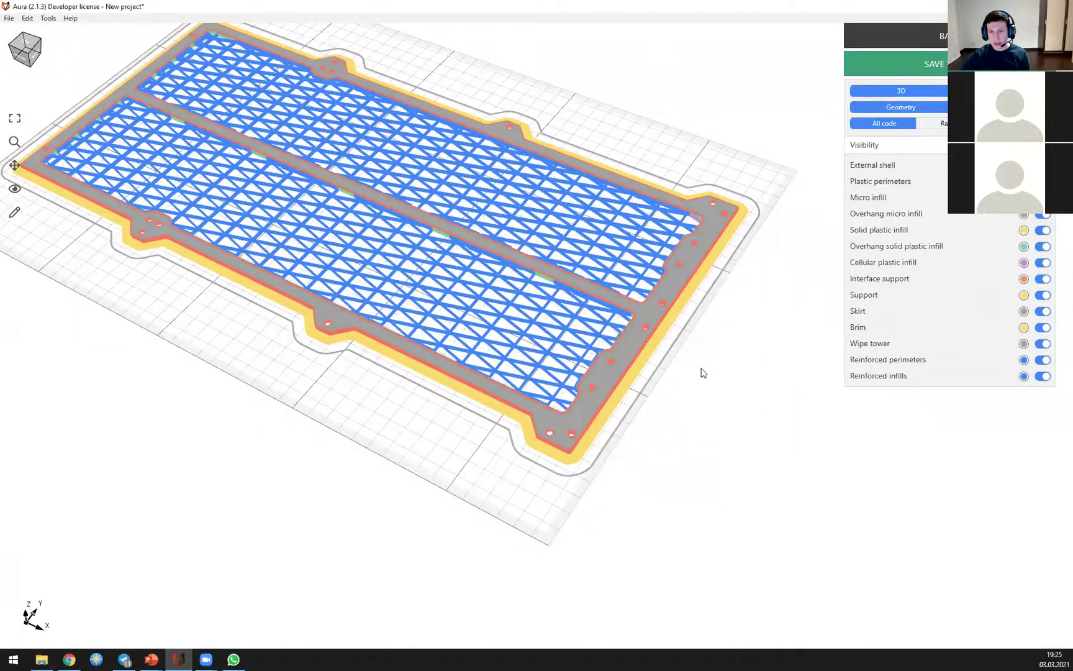
scroll(701, 371, "up", 1)
middle_click_drag(472, 427, 623, 496)
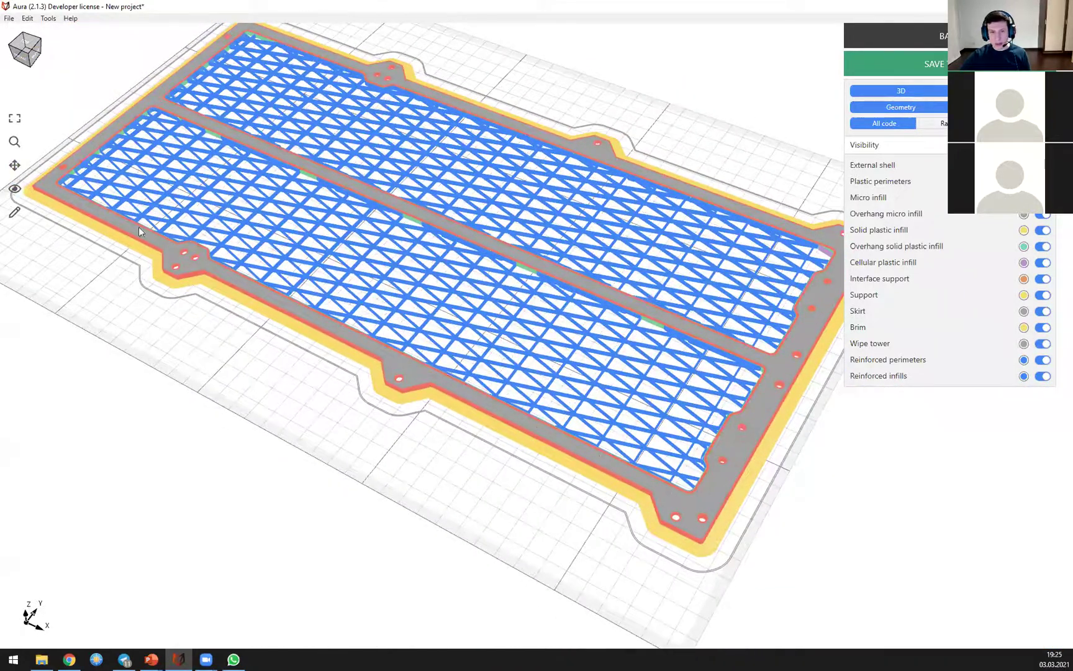
middle_click_drag(279, 75, 270, 103)
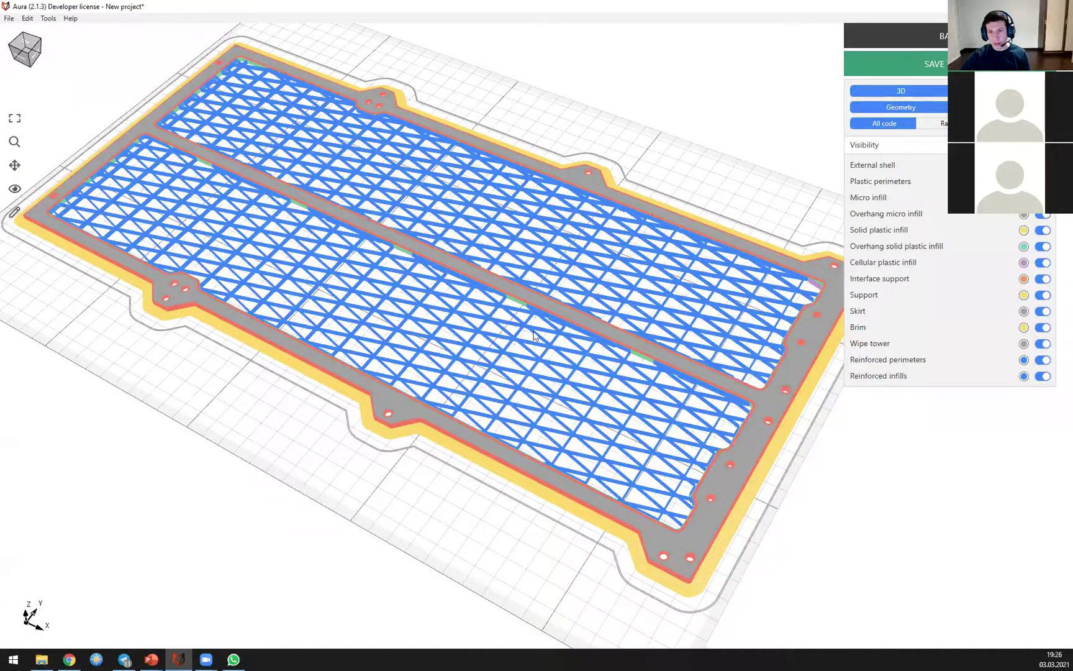
left_click_drag(263, 246, 478, 377)
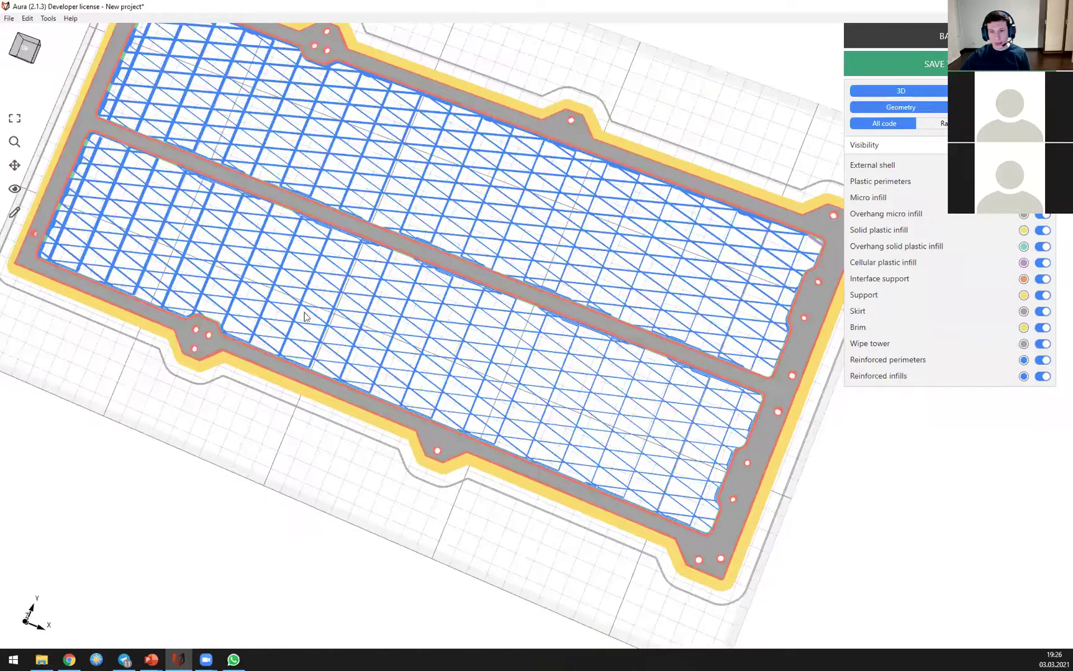
left_click_drag(321, 268, 298, 138)
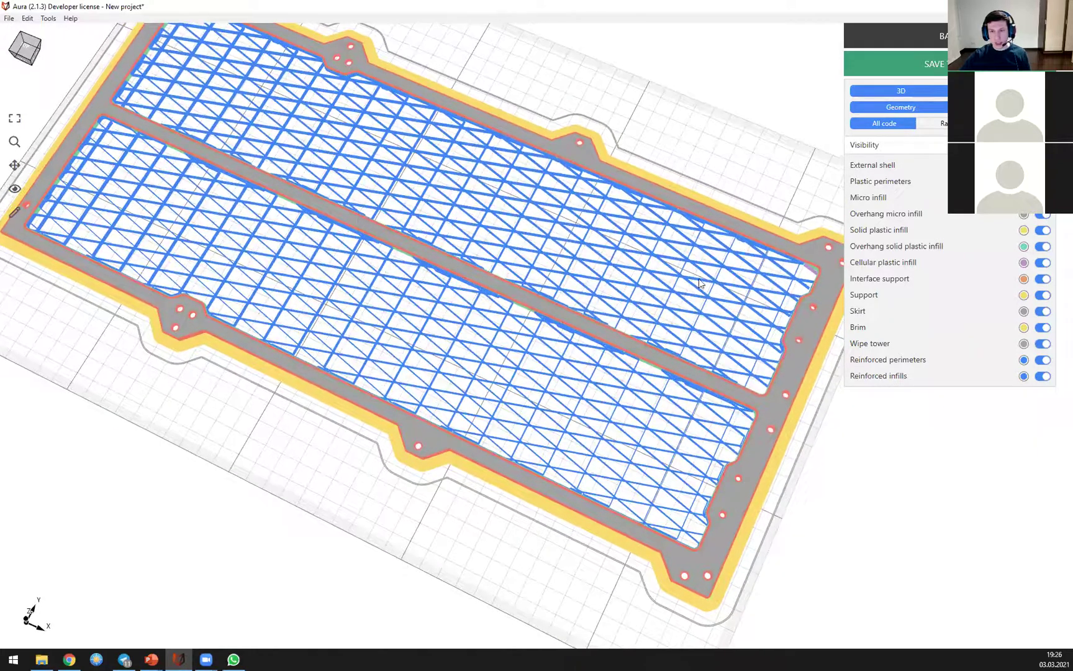
left_click_drag(699, 282, 668, 238)
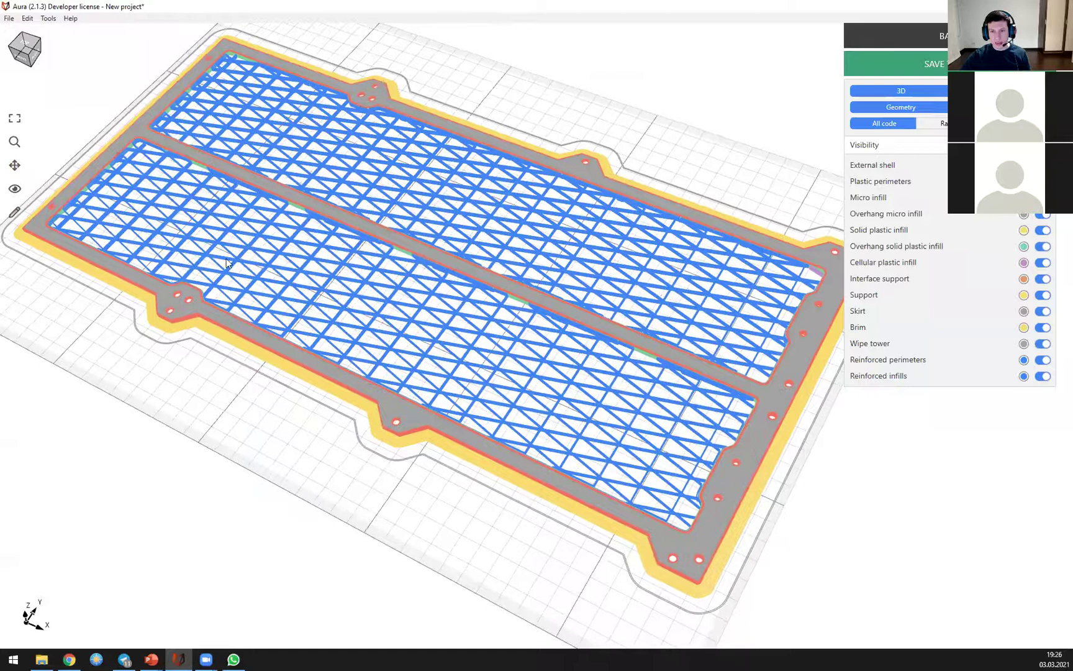
left_click_drag(296, 262, 387, 179)
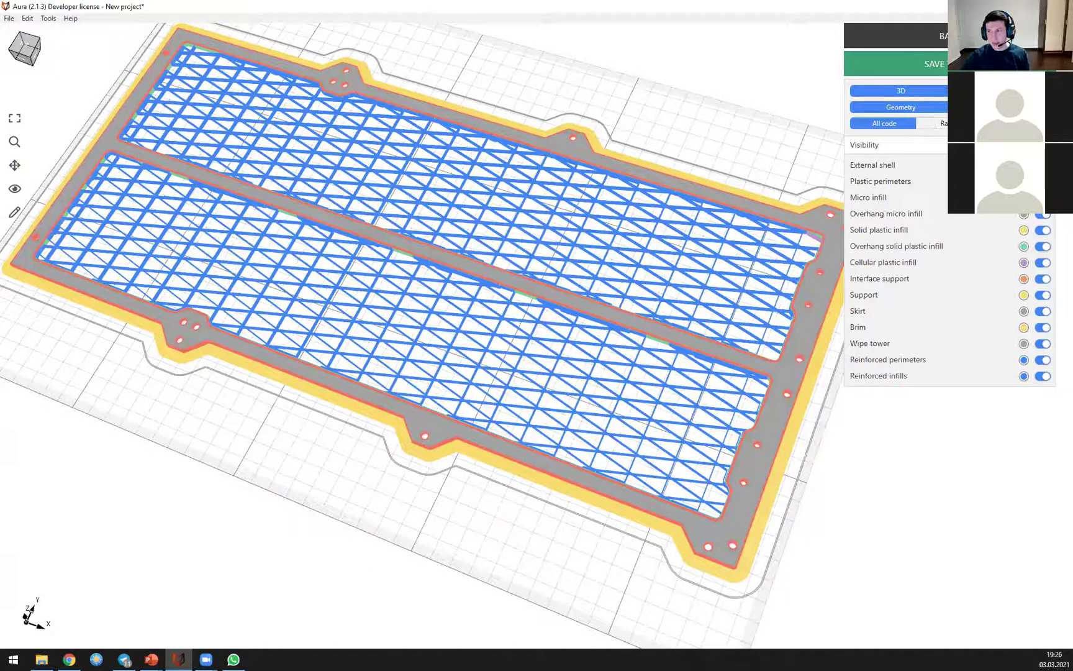
Step: Restrict the toolpath preview to a range and examine the fibre perimeters around the borders, central rib, holes and anisogrid areas
left_click(948, 123)
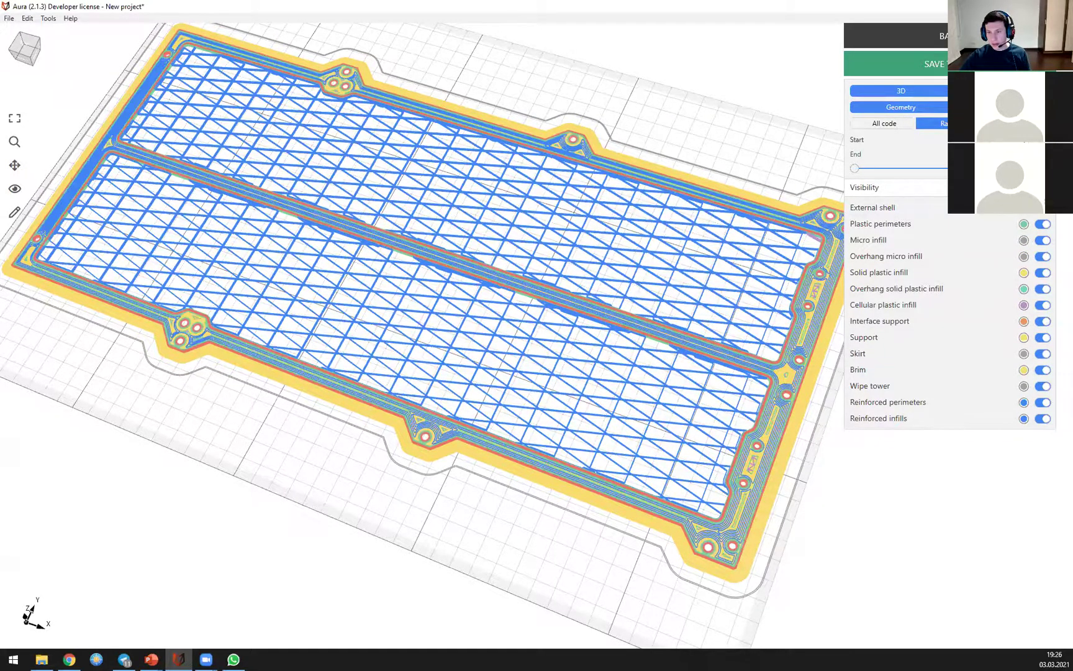
middle_click_drag(513, 310, 724, 290)
scroll(338, 271, "up", 5)
middle_click_drag(309, 282, 309, 375)
right_click_drag(339, 295, 325, 208)
middle_click_drag(499, 267, 256, 278)
middle_click_drag(720, 318, 322, 261)
middle_click_drag(582, 321, 293, 258)
middle_click_drag(623, 406, 533, 380)
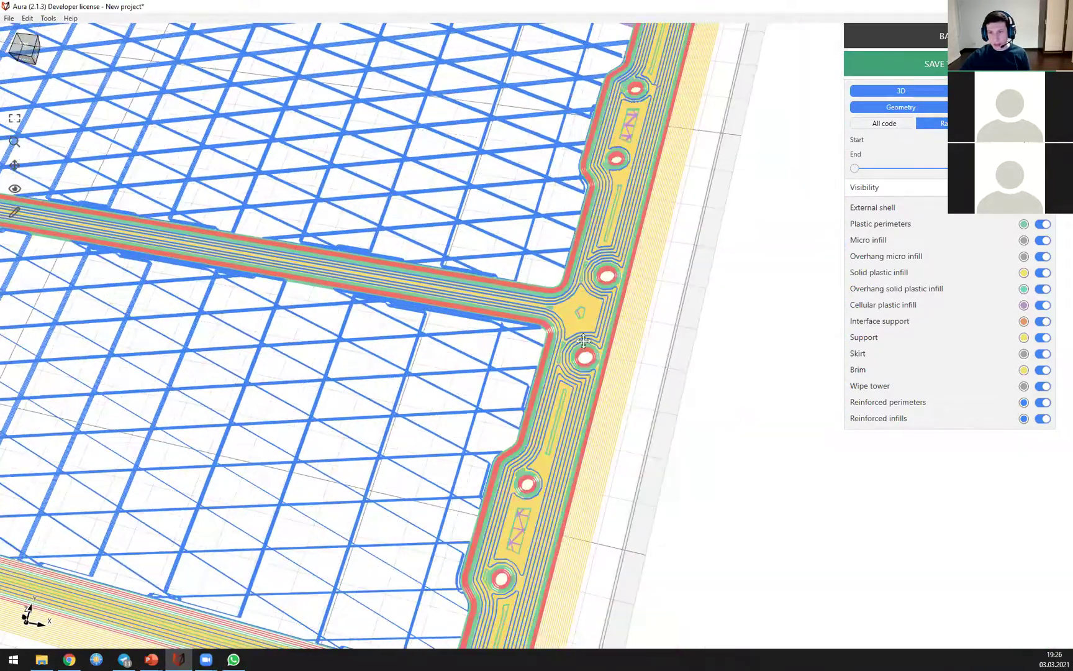
middle_click_drag(583, 141, 583, 326)
scroll(584, 326, "down", 3)
middle_click_drag(424, 310, 674, 258)
middle_click_drag(298, 176, 407, 137)
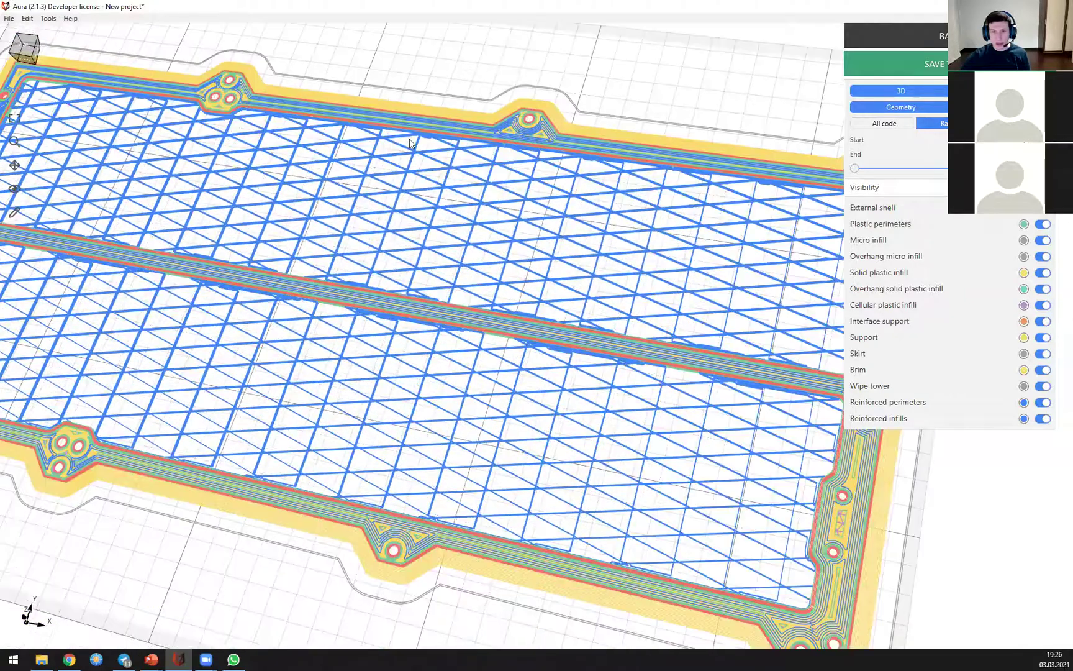
scroll(255, 226, "down", 4)
right_click_drag(335, 323, 293, 287)
middle_click_drag(377, 271, 407, 333)
scroll(397, 326, "up", 2)
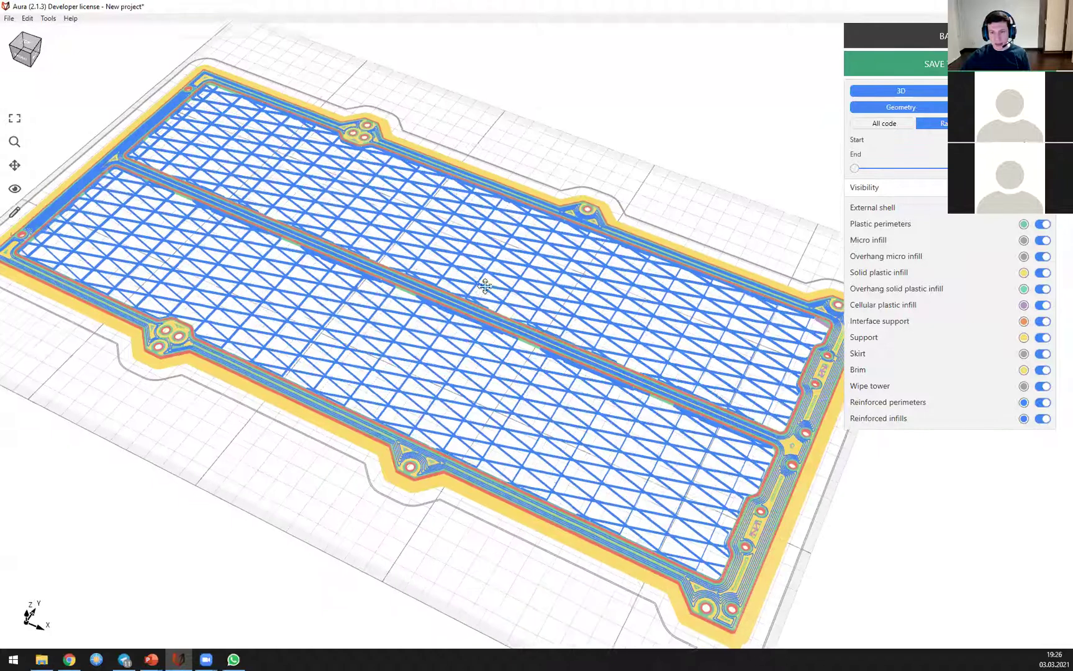
middle_click_drag(484, 283, 482, 264)
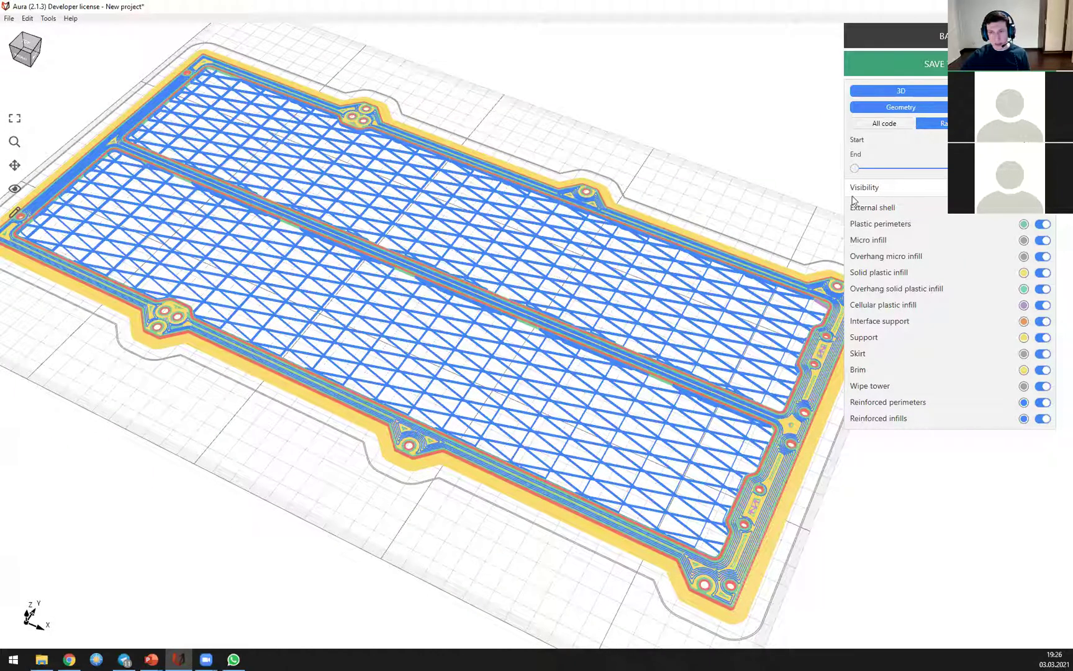
scroll(314, 208, "down", 2)
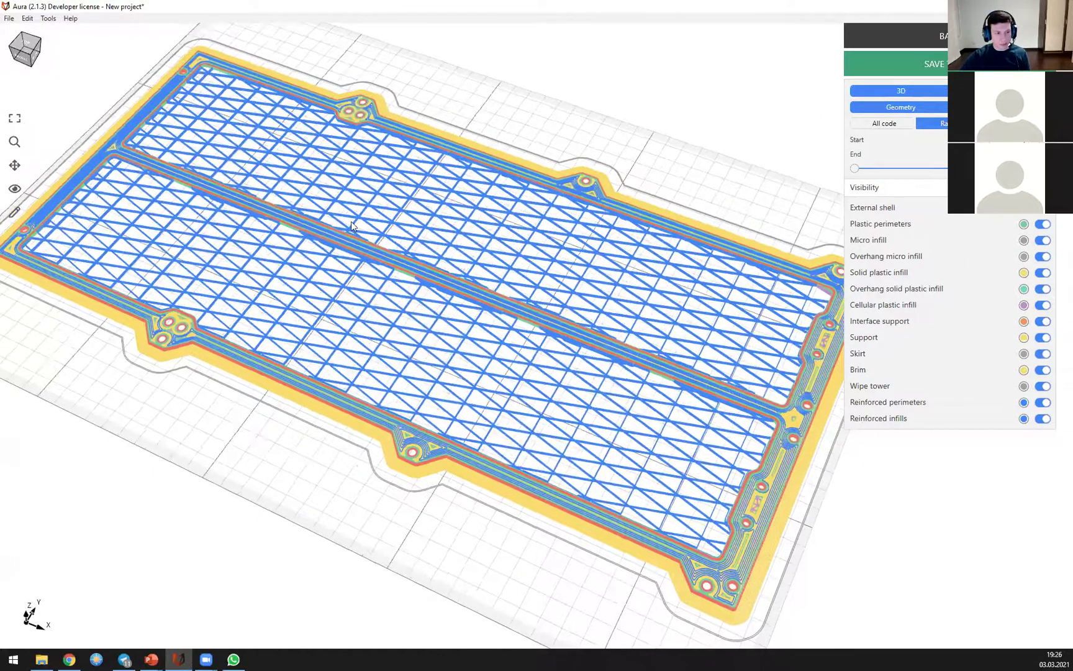
scroll(351, 221, "down", 1)
left_click_drag(397, 235, 452, 253)
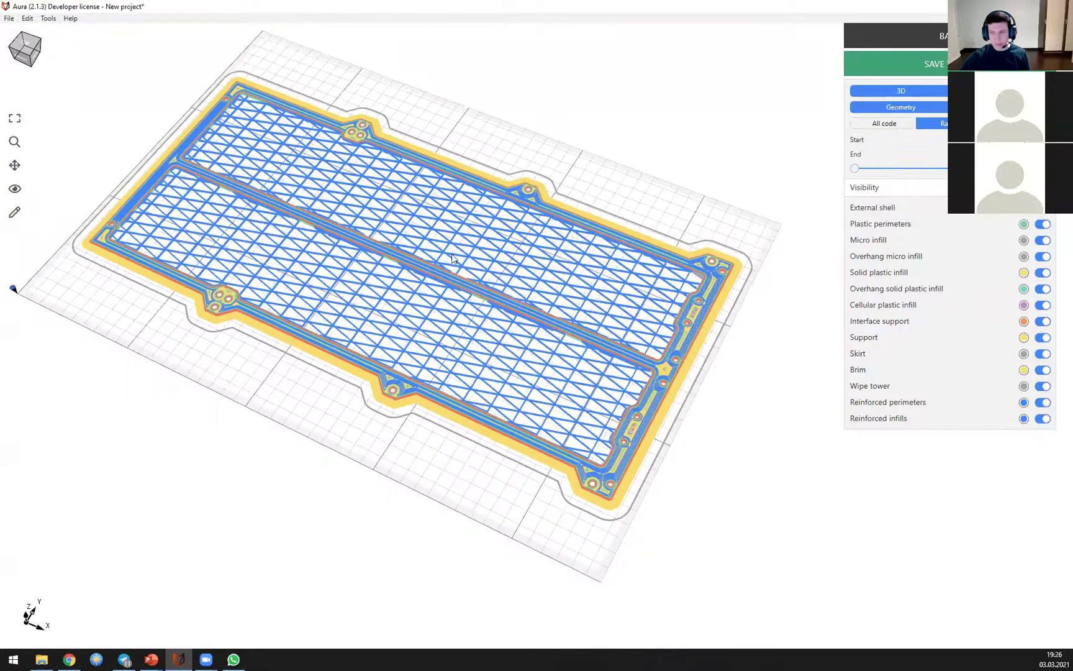
Step: Leave the toolpath preview and replace the solar panel session with a new empty project
left_click(942, 37)
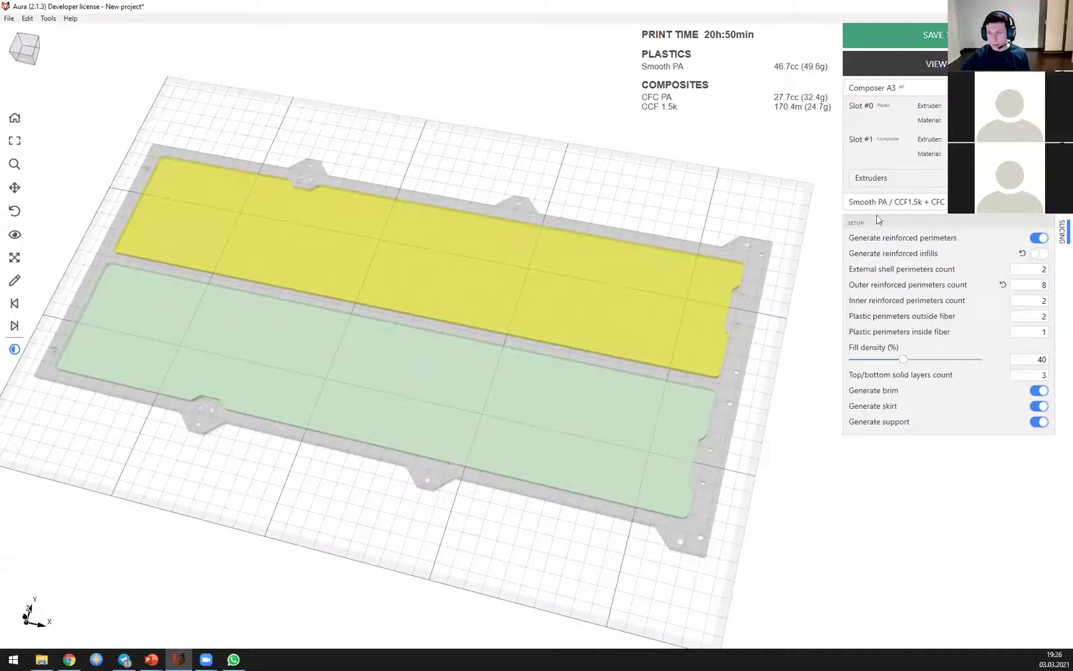
left_click_drag(121, 154, 101, 61)
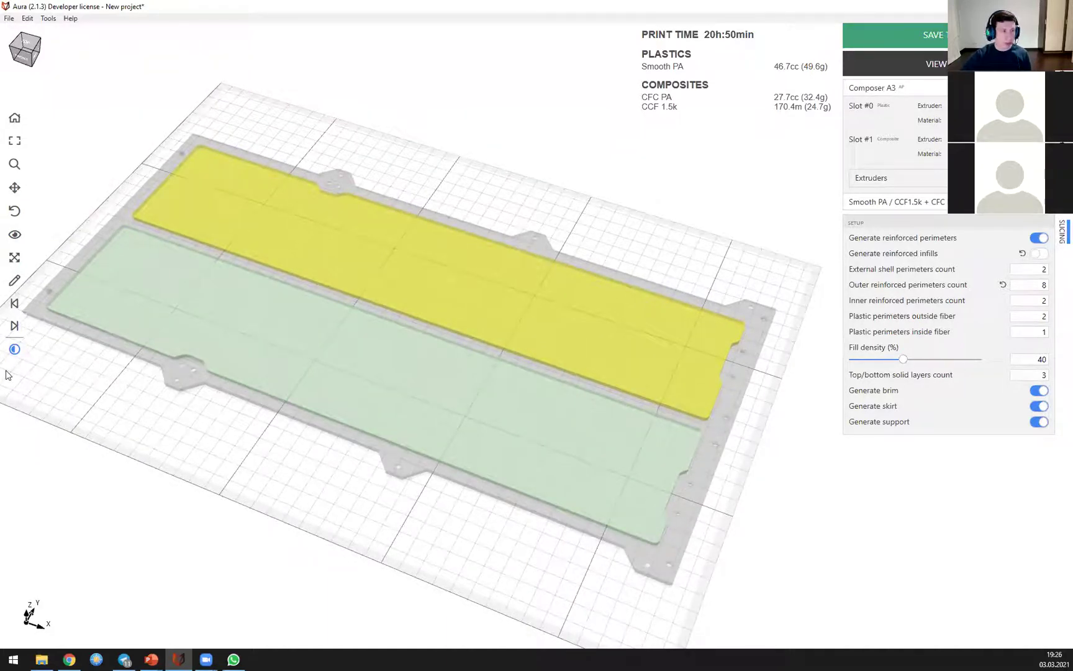
left_click_drag(542, 337, 402, 246)
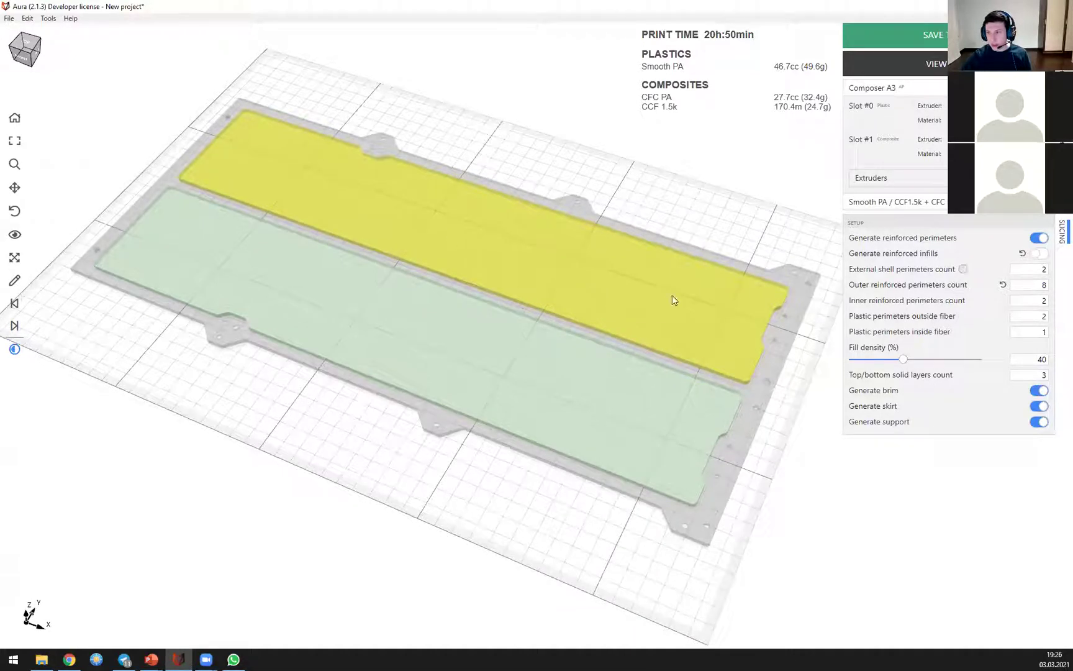
left_click(8, 18)
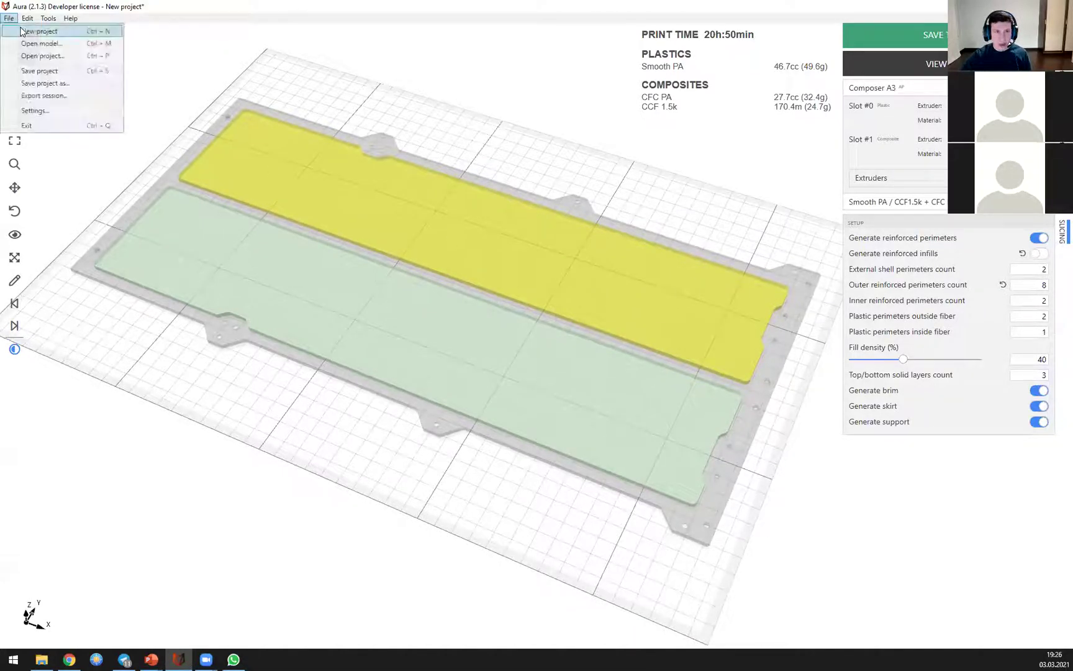
left_click(22, 31)
left_click(565, 368)
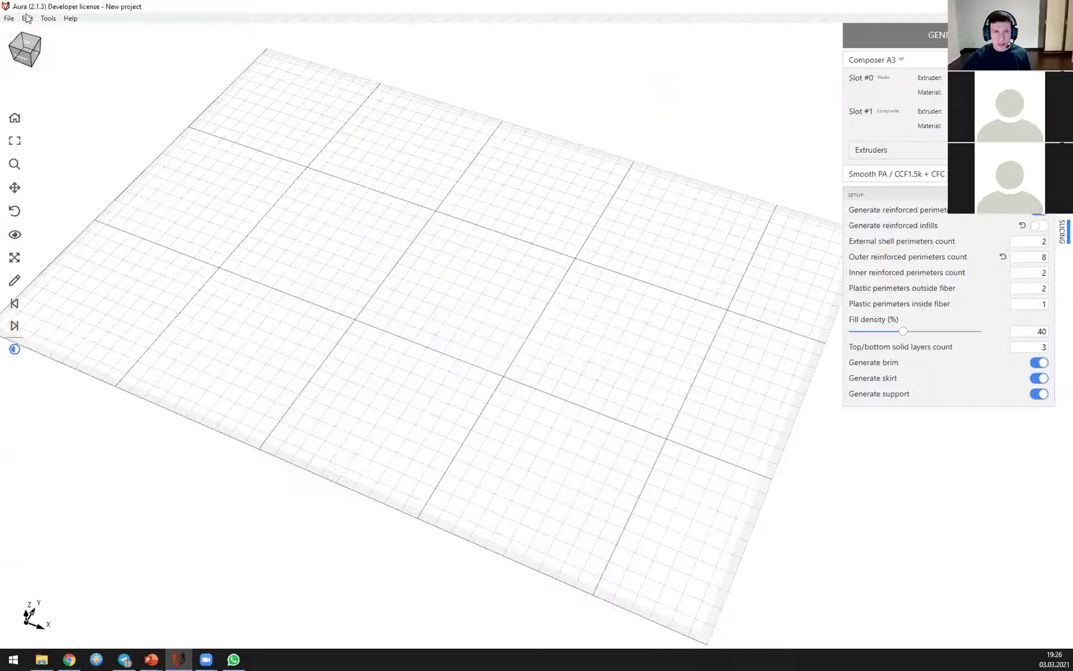
Step: Open the project Plate-v3.auprojx from the Plate folder
left_click(9, 19)
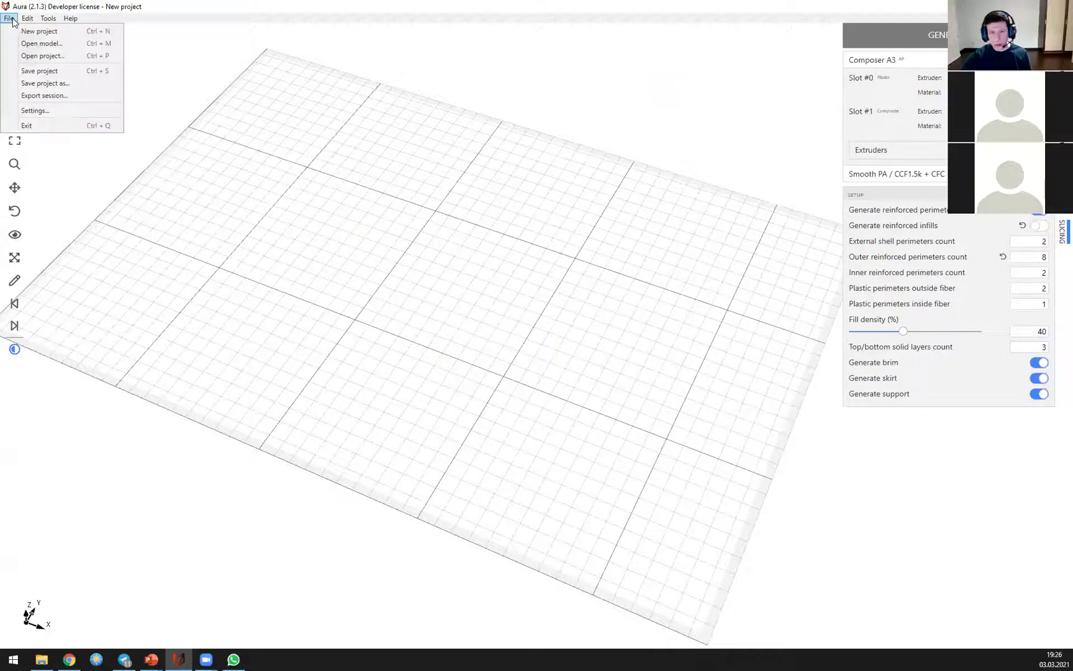
left_click(34, 57)
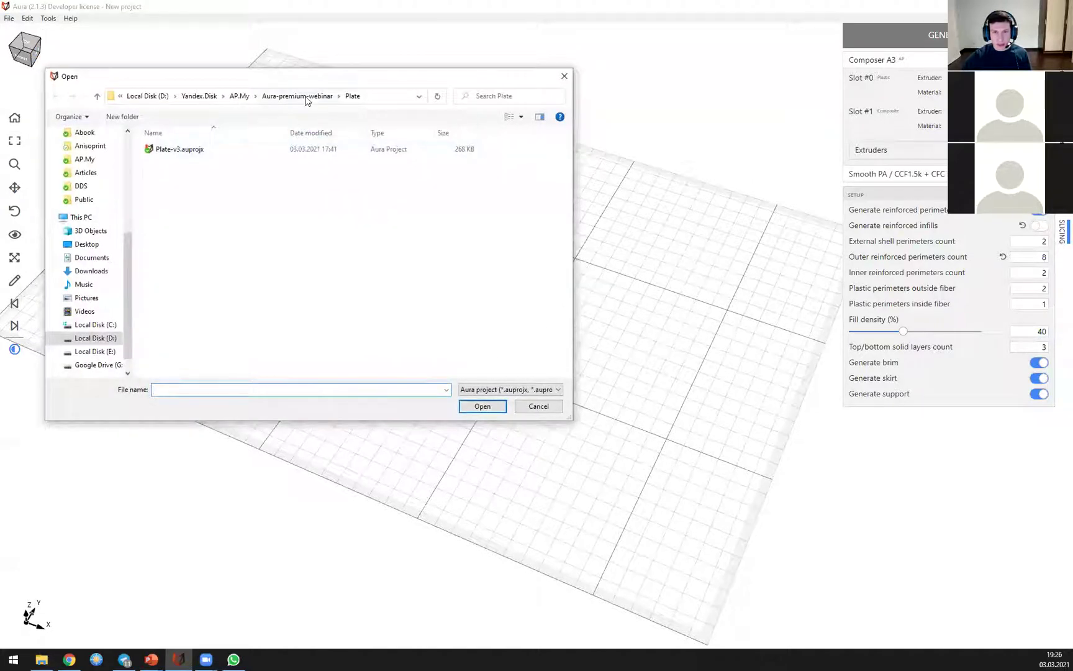
double_click(162, 173)
left_click(175, 151)
double_click(175, 151)
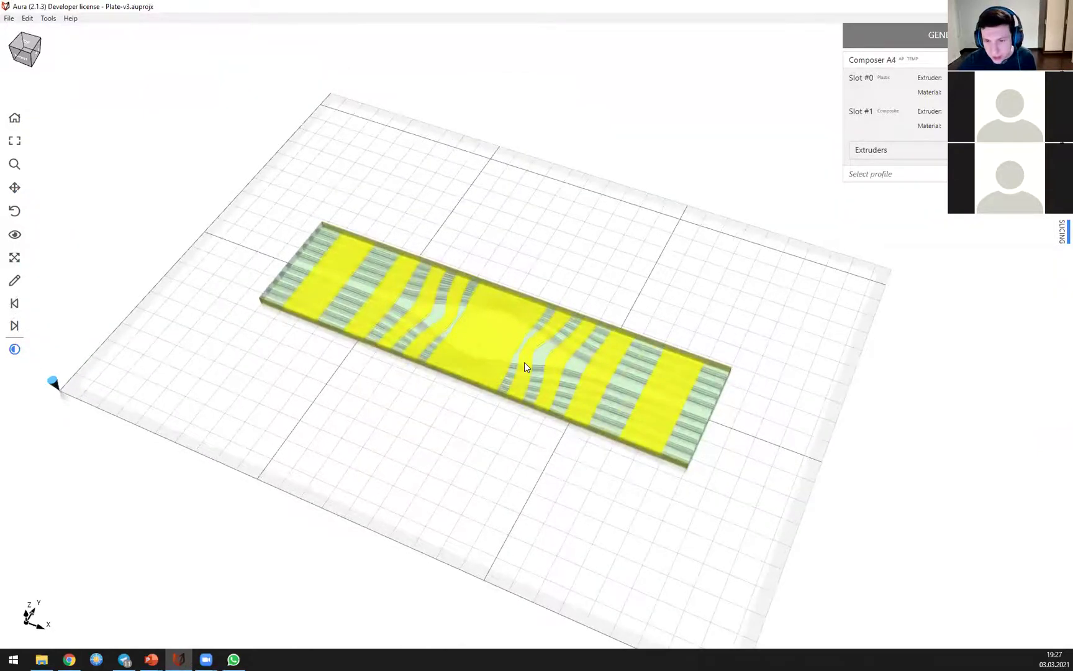
Step: Inspect the arrangement of the masks across the plate from several angles
scroll(525, 362, "up", 3)
left_click_drag(529, 330, 346, 322)
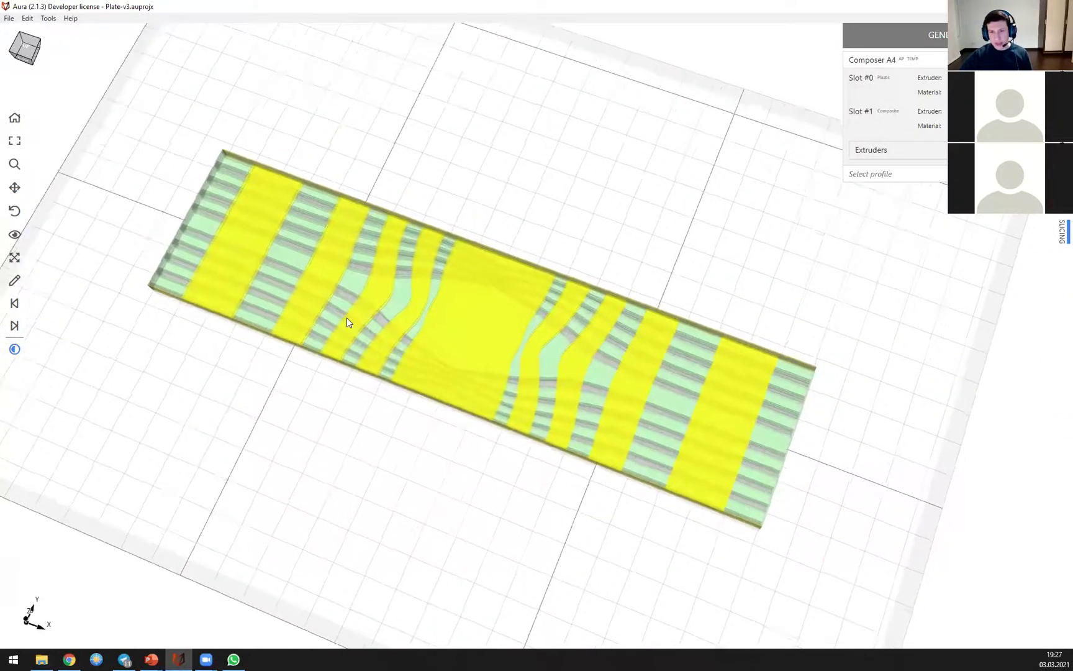
left_click_drag(620, 355, 609, 249)
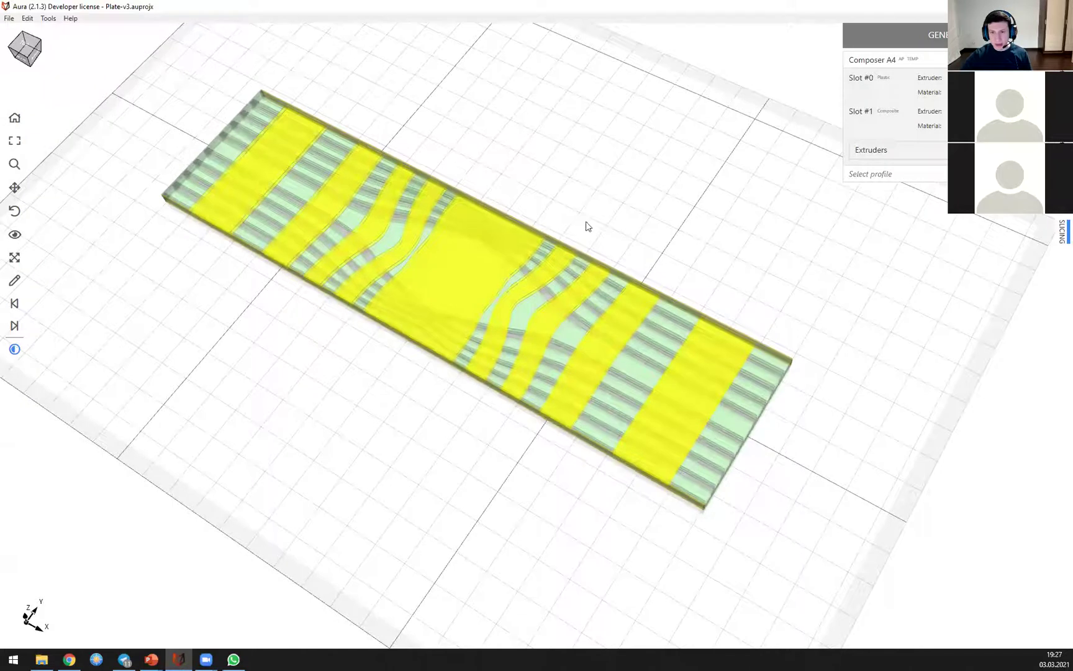
Step: Hide the masks to examine the bare plate with its central hole, and show the masks again
left_click(14, 349)
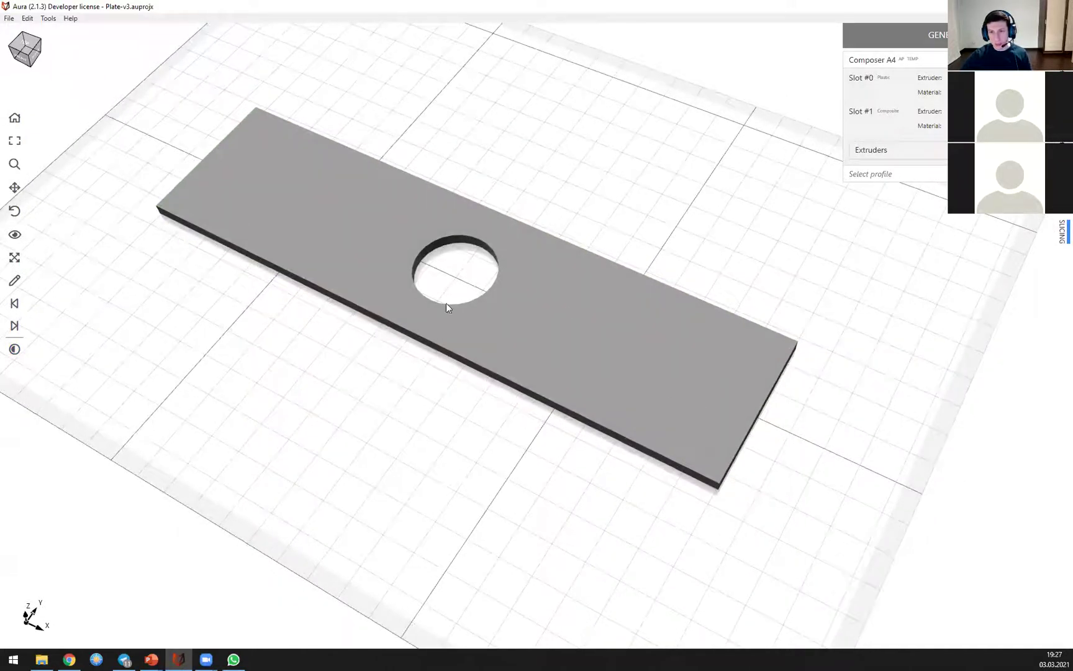
left_click_drag(623, 343, 572, 326)
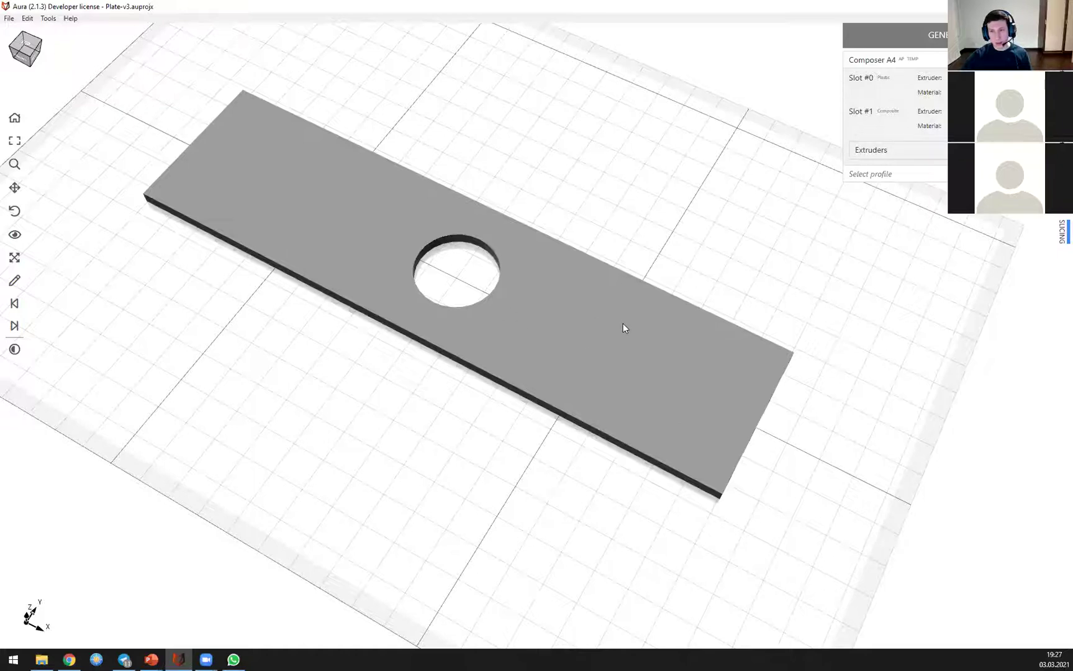
left_click_drag(345, 354, 754, 416)
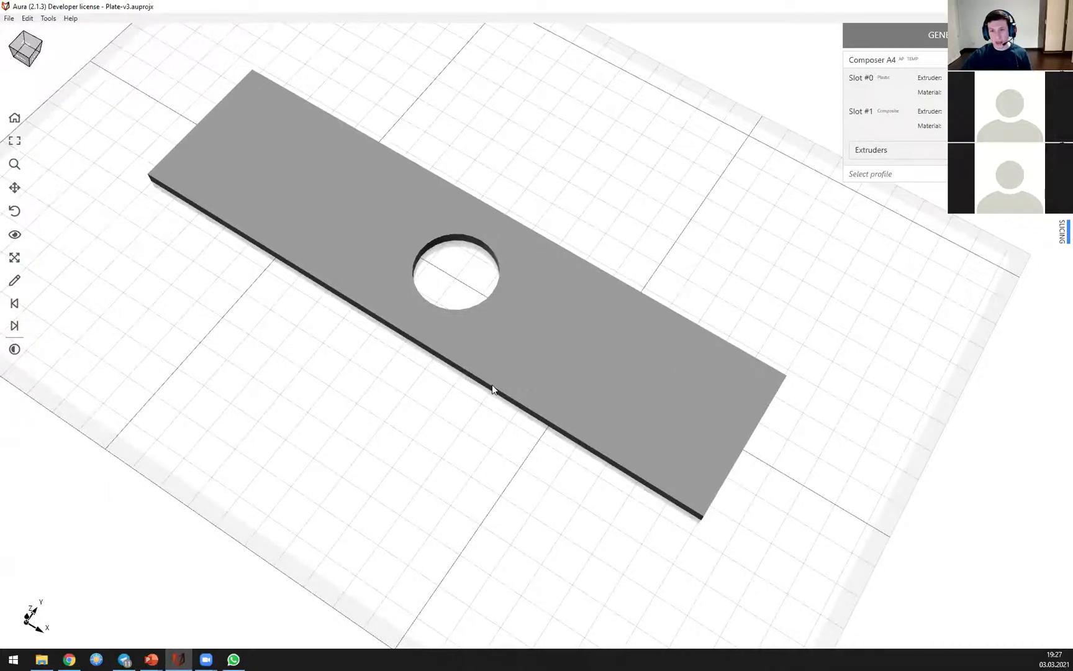
mouse_move(480, 307)
left_mouse_down()
mouse_move(450, 307)
mouse_move(487, 321)
left_mouse_up()
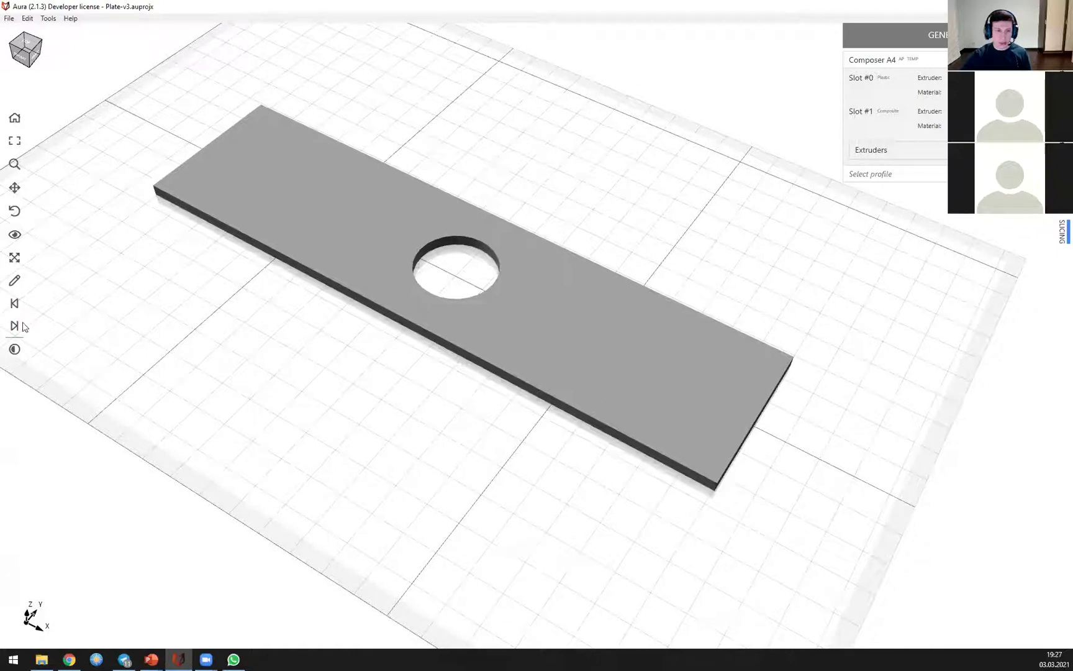
left_click(14, 350)
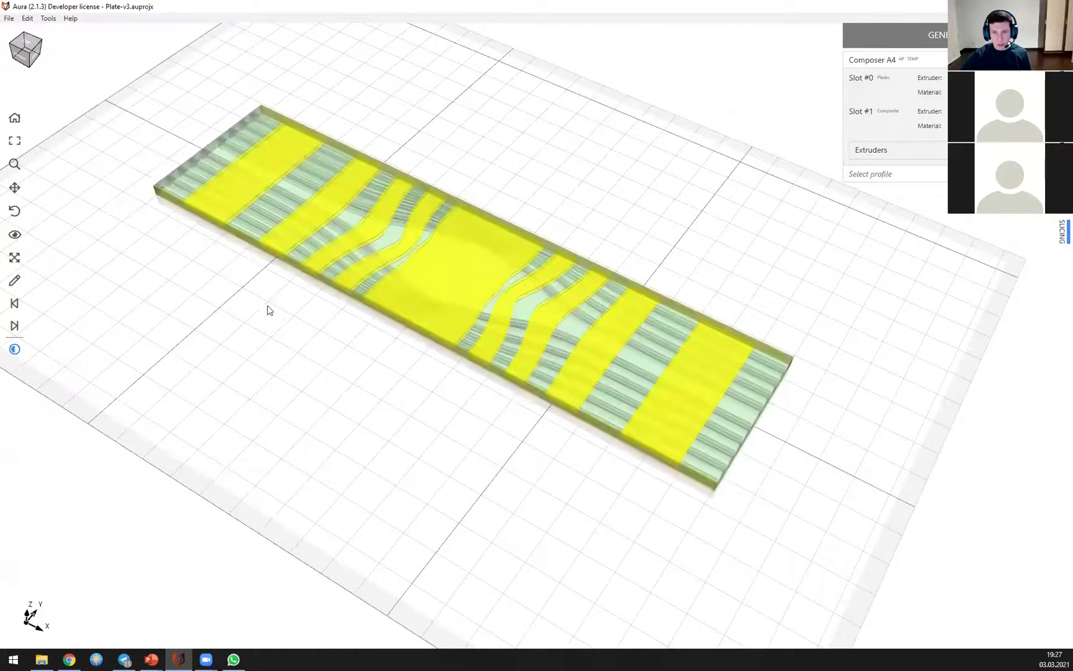
Step: Examine the strips of the two masks along the plate from above and at an angle
middle_click_drag(266, 307, 254, 347)
middle_click_drag(743, 404, 841, 432)
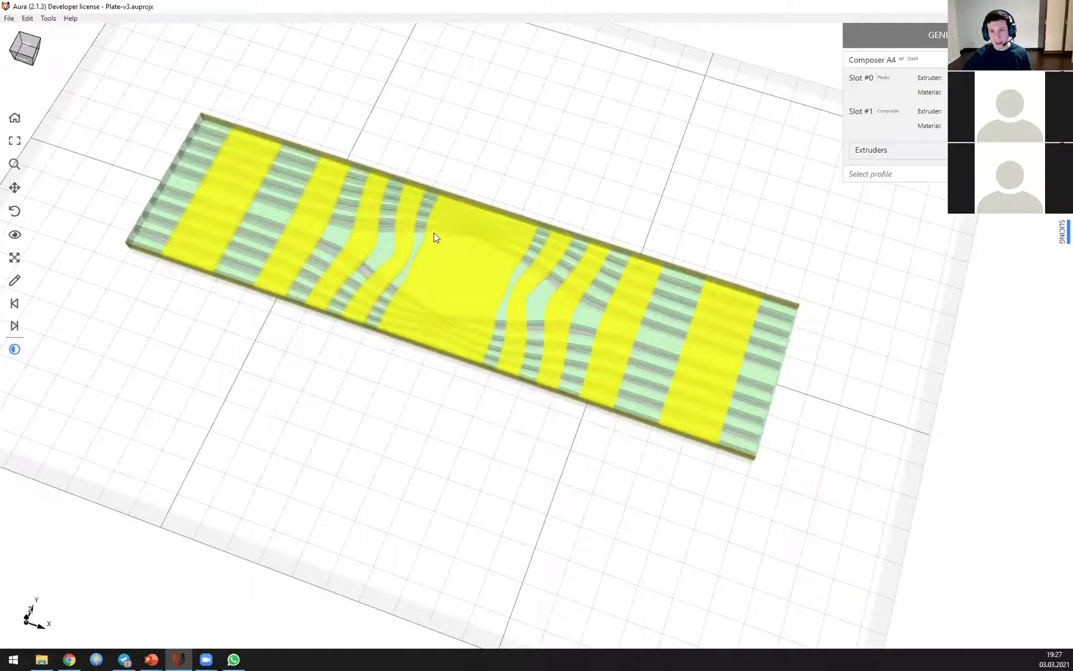
scroll(603, 256, "up", 2)
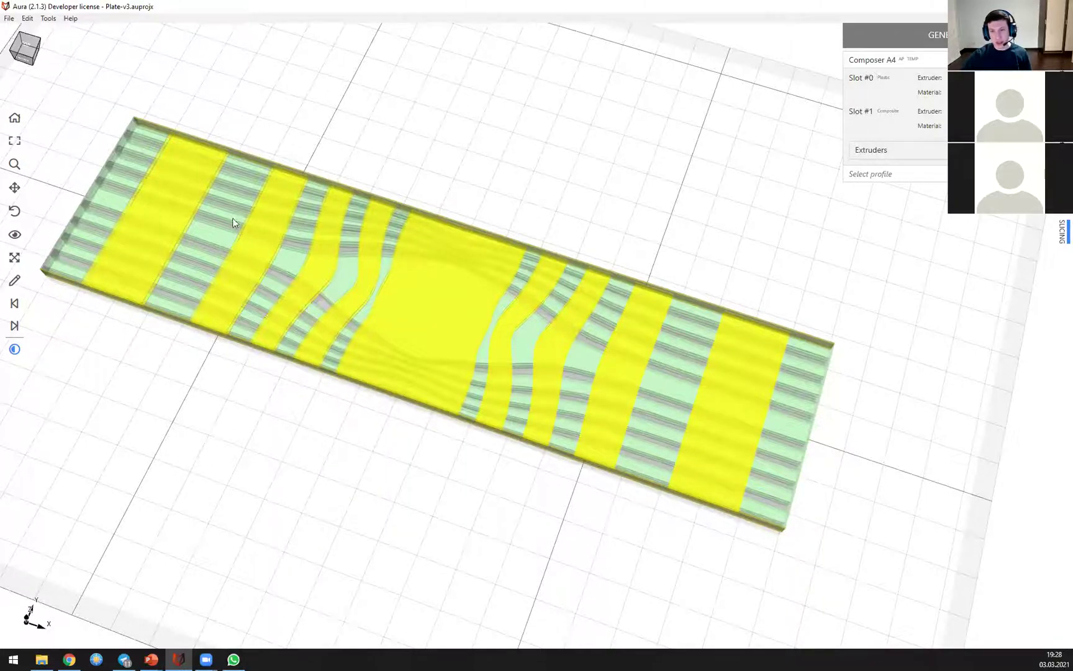
left_click_drag(224, 296, 154, 299)
left_click_drag(582, 377, 515, 467)
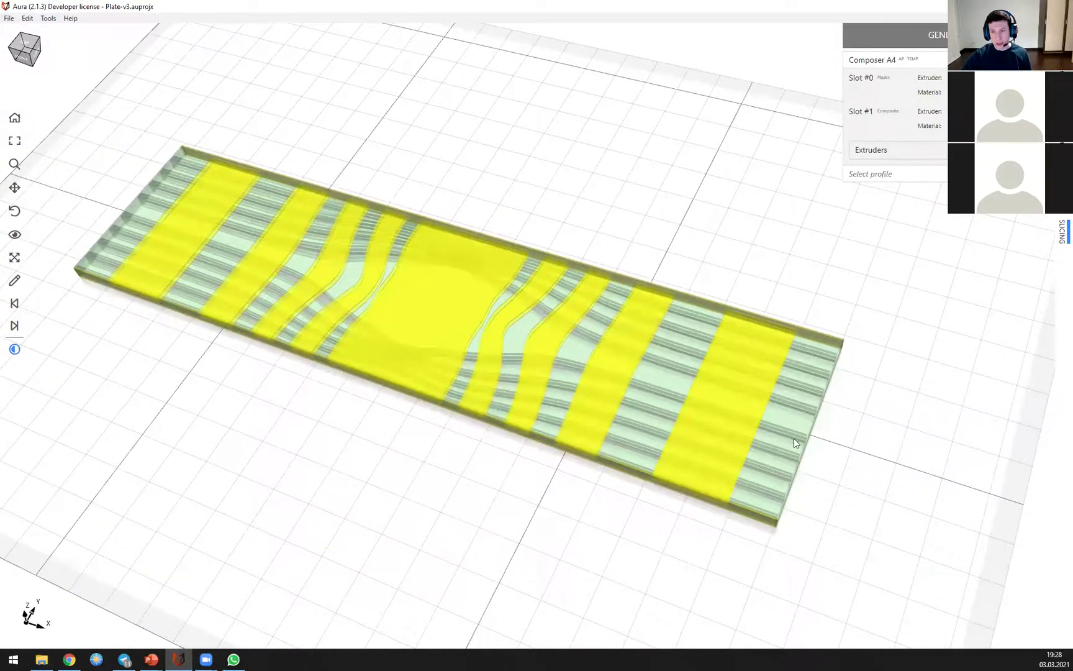
left_click_drag(222, 294, 758, 460)
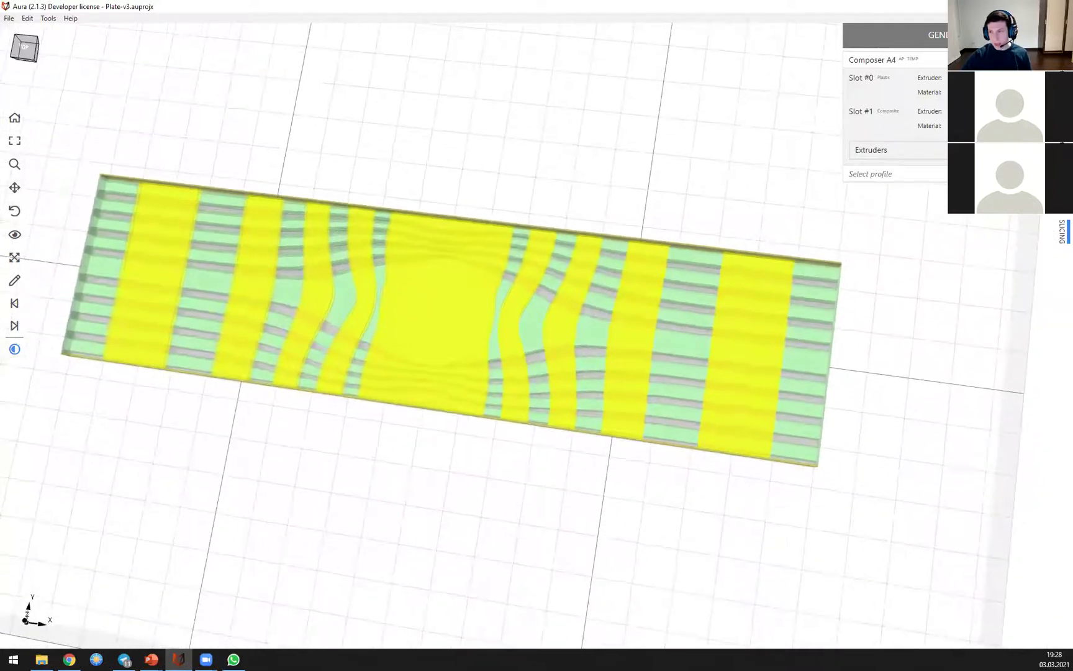
Step: Expand the settings of the 0° and 90° internal masks in the plate-masks group for review
left_click(1063, 195)
left_click(900, 102)
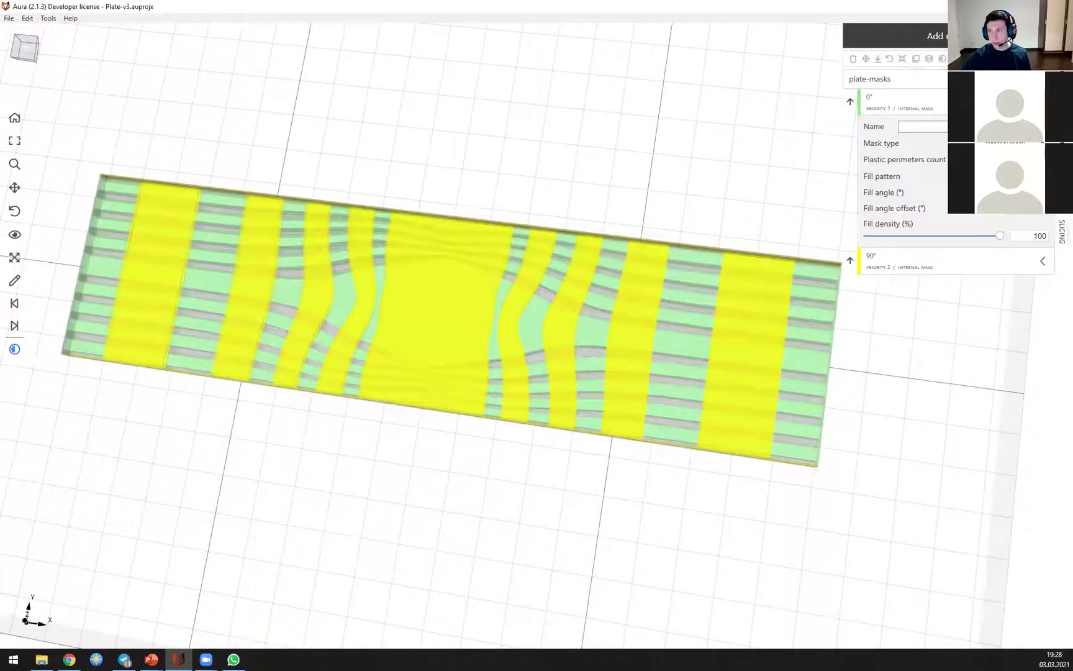
left_click(1042, 261)
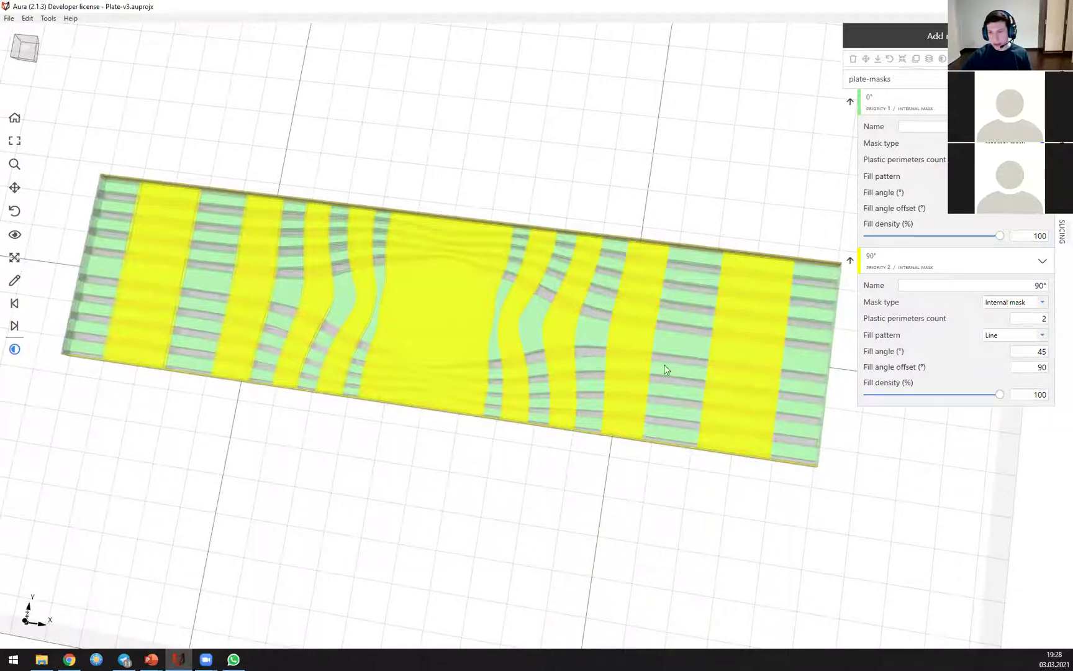
Step: Inspect how the 0° and 90° masks fit together, across the whole plate and close up at its corner
middle_click_drag(503, 260, 450, 203)
right_click_drag(553, 276, 450, 239)
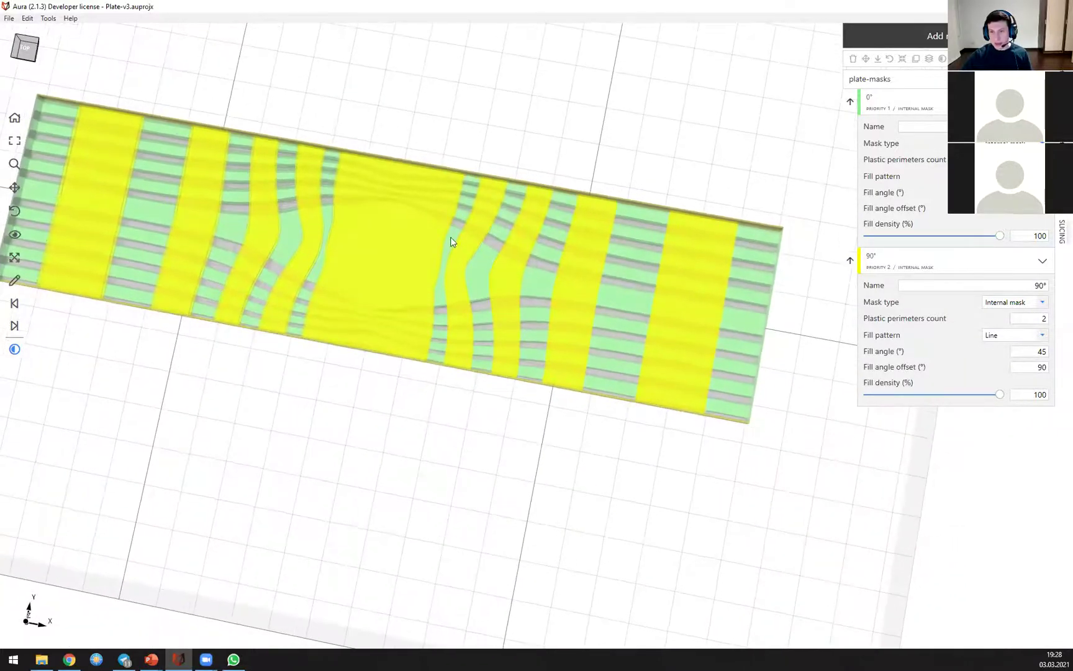
middle_click_drag(310, 205, 411, 240)
right_click_drag(245, 211, 210, 123)
right_click_drag(483, 245, 528, 177)
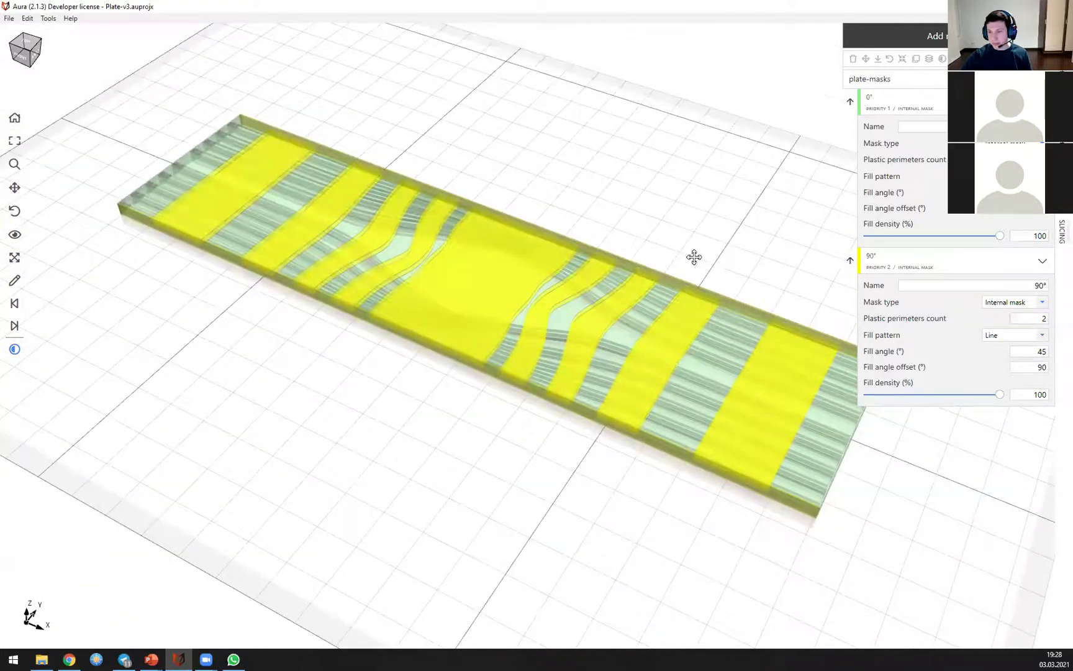
middle_click_drag(694, 258, 611, 177)
right_click_drag(559, 267, 578, 194)
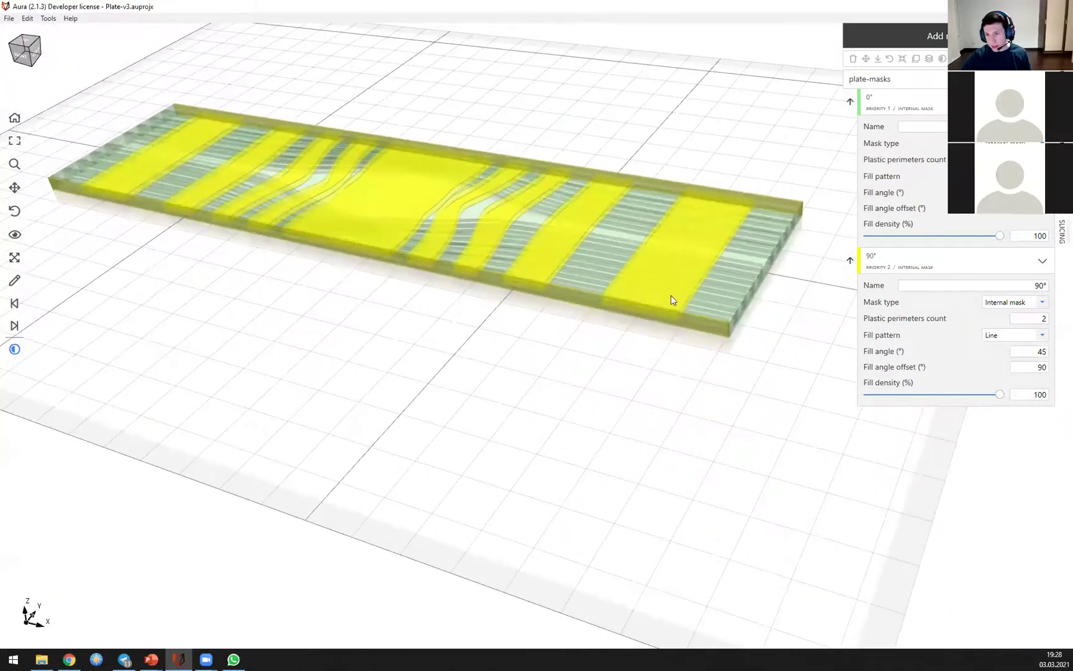
scroll(737, 312, "down", 3)
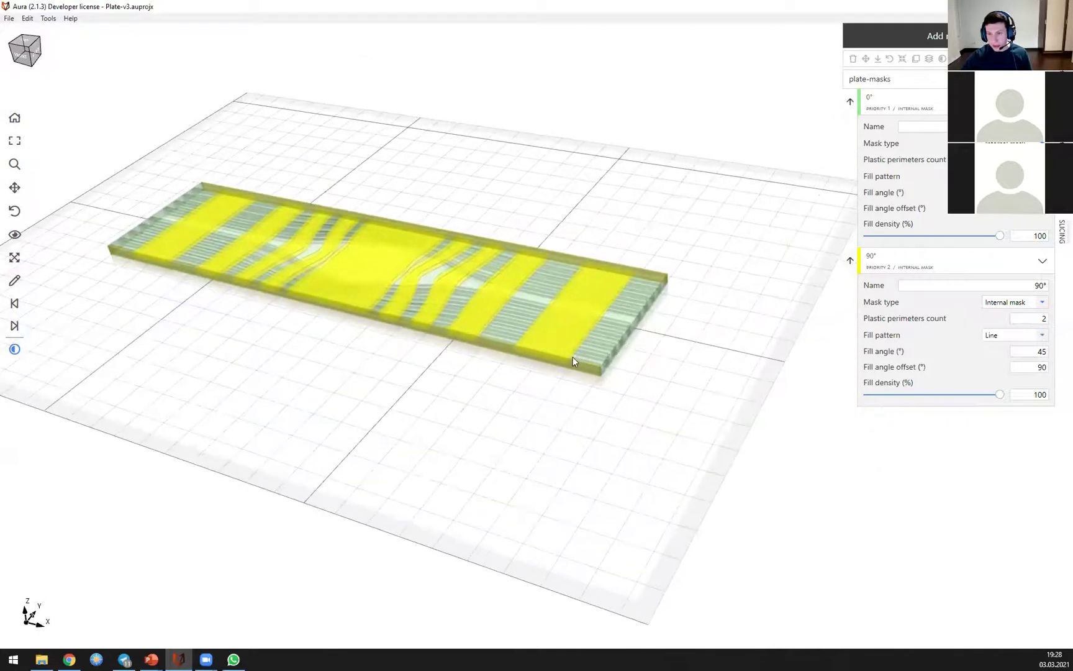
scroll(584, 358, "up", 5)
scroll(305, 298, "down", 5)
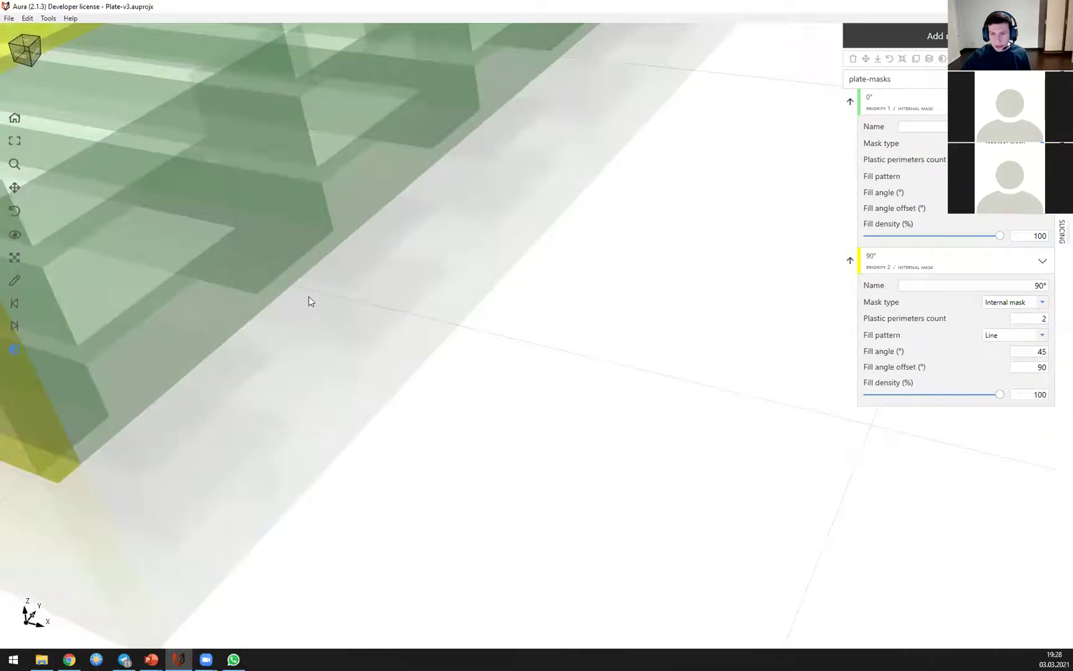
middle_click_drag(274, 235, 466, 337)
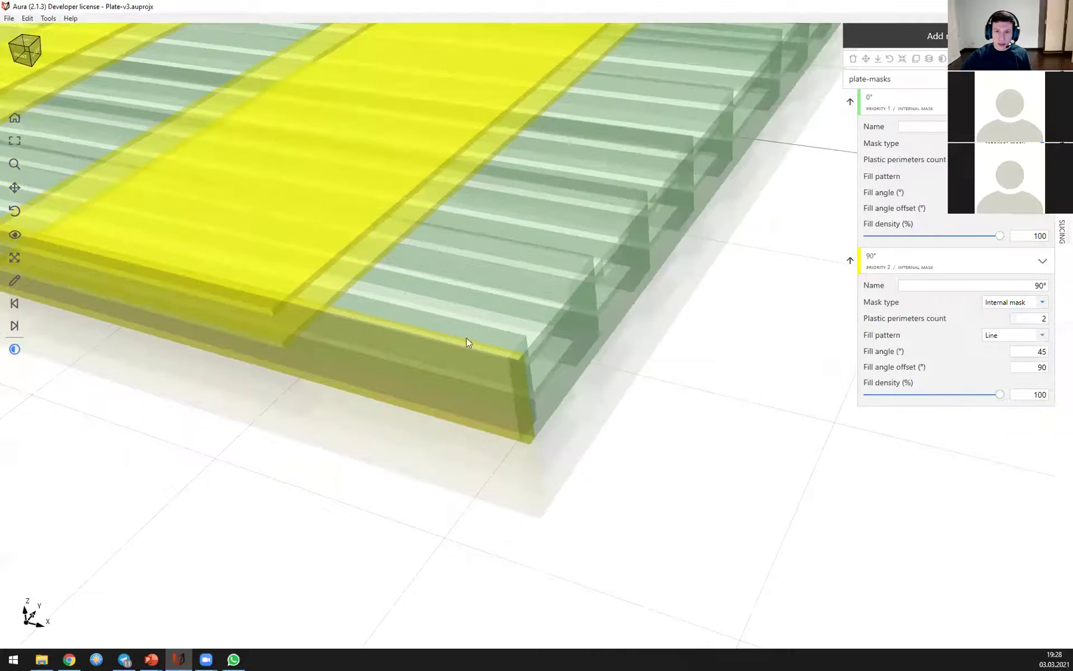
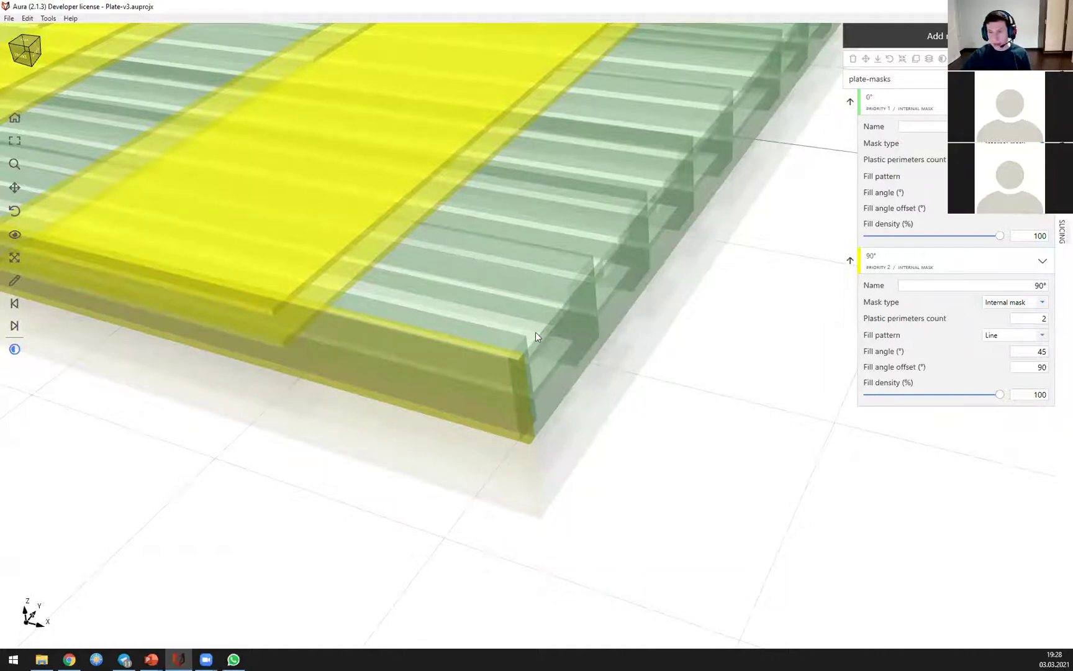
left_click_drag(536, 333, 523, 419)
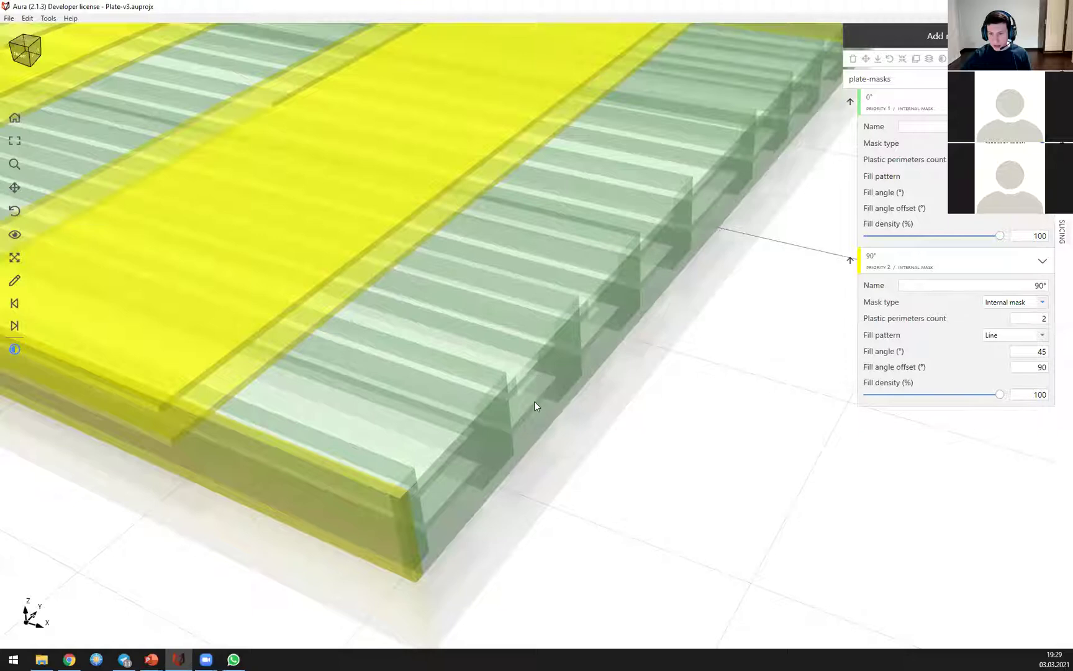
left_click_drag(534, 402, 531, 367)
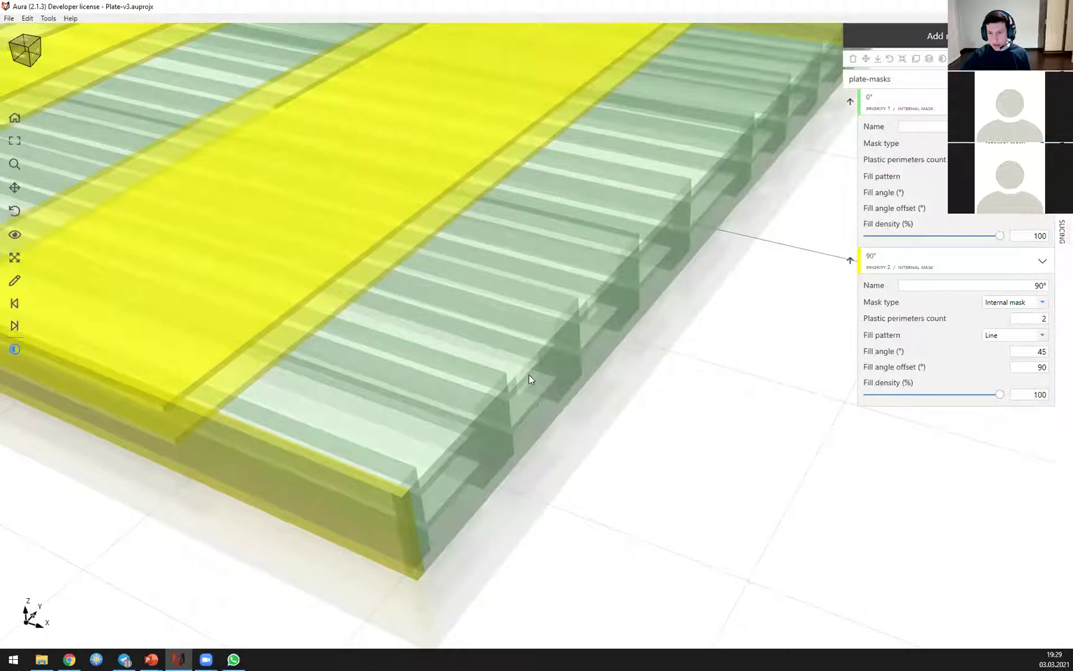
left_click_drag(374, 312, 433, 305)
scroll(537, 344, "down", 5)
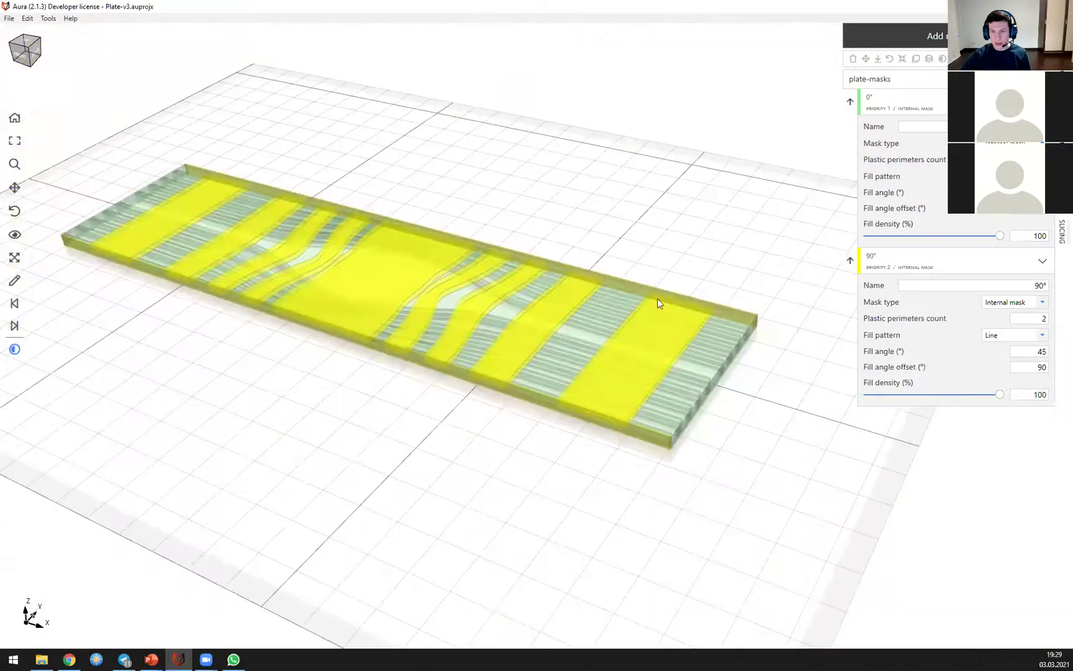
Step: Choose the Smooth PA / CCF1.5k + CFC PA slicing profile and turn off reinforced perimeters generation
middle_click_drag(352, 344, 370, 391)
left_click(1060, 233)
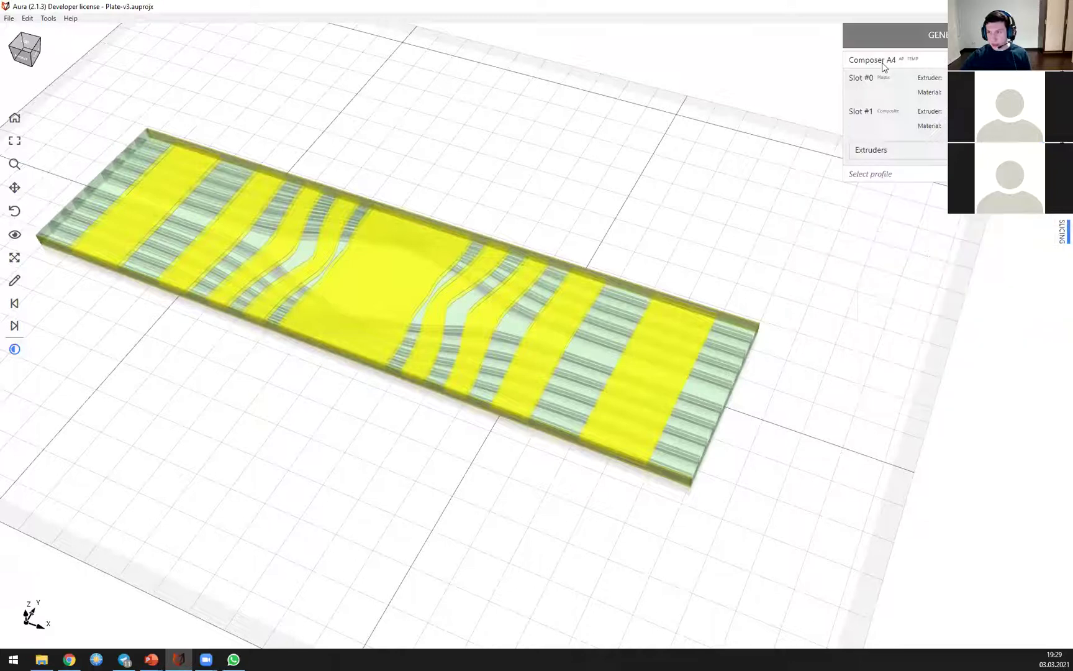
left_click(931, 174)
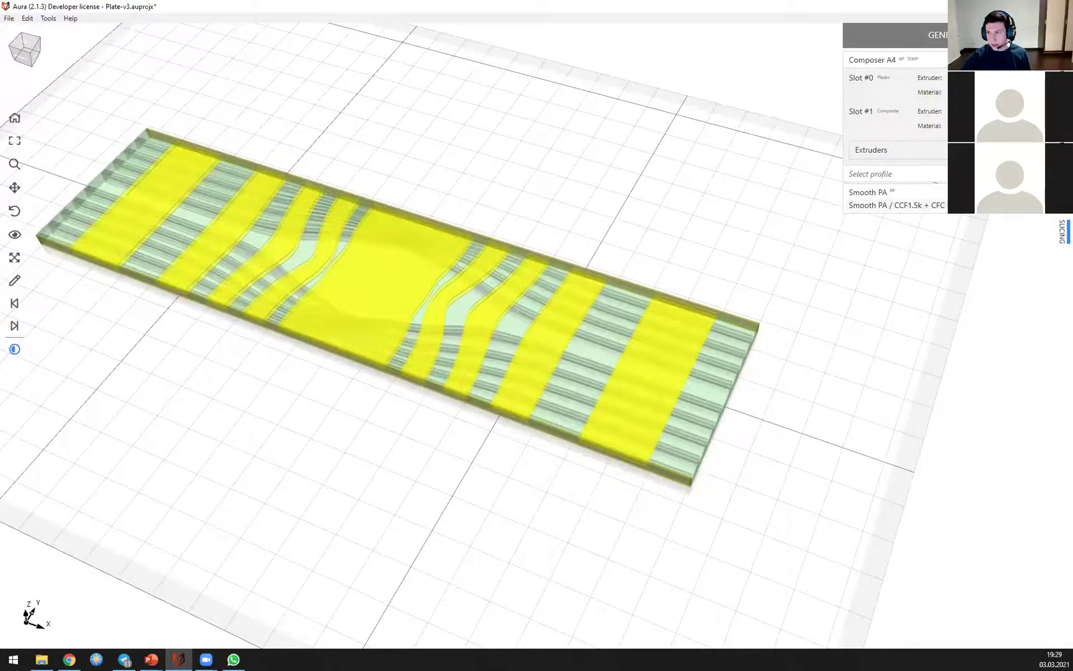
left_click(896, 205)
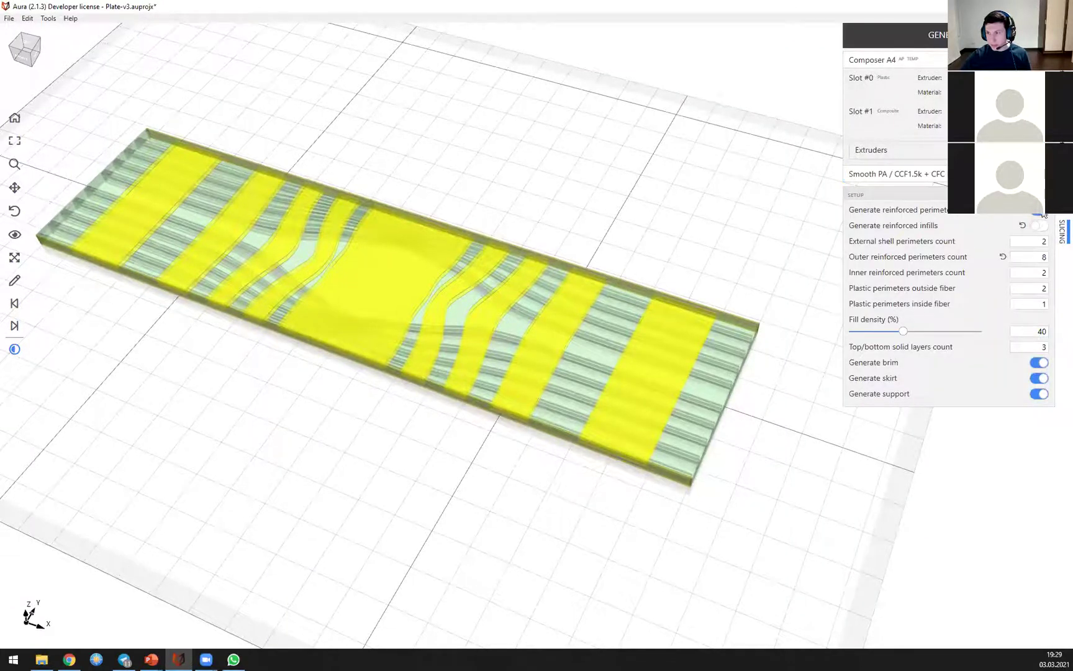
left_click(1038, 211)
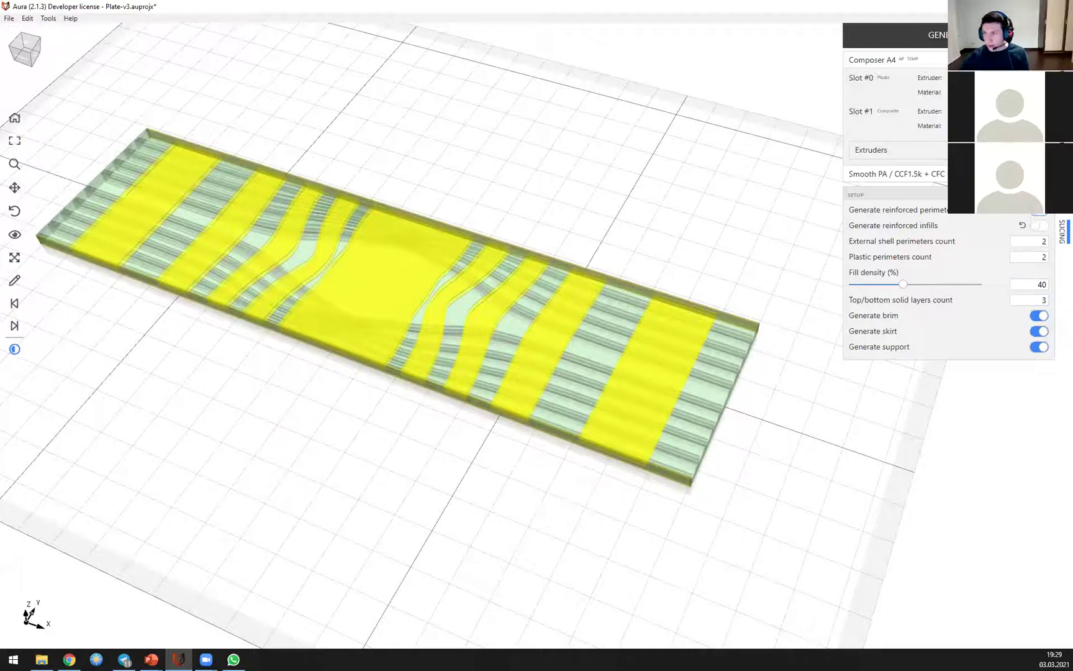
Step: In the profile's full settings, set the cellular plastic infill to the Line pattern with 100% density
left_click(1043, 174)
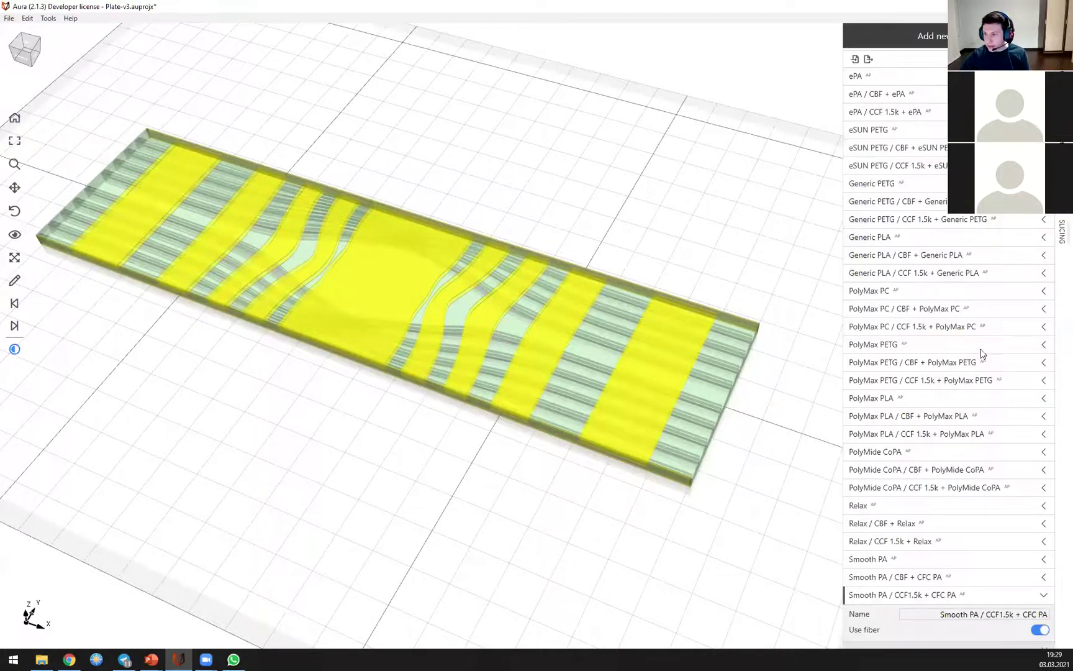
scroll(981, 353, "down", 20)
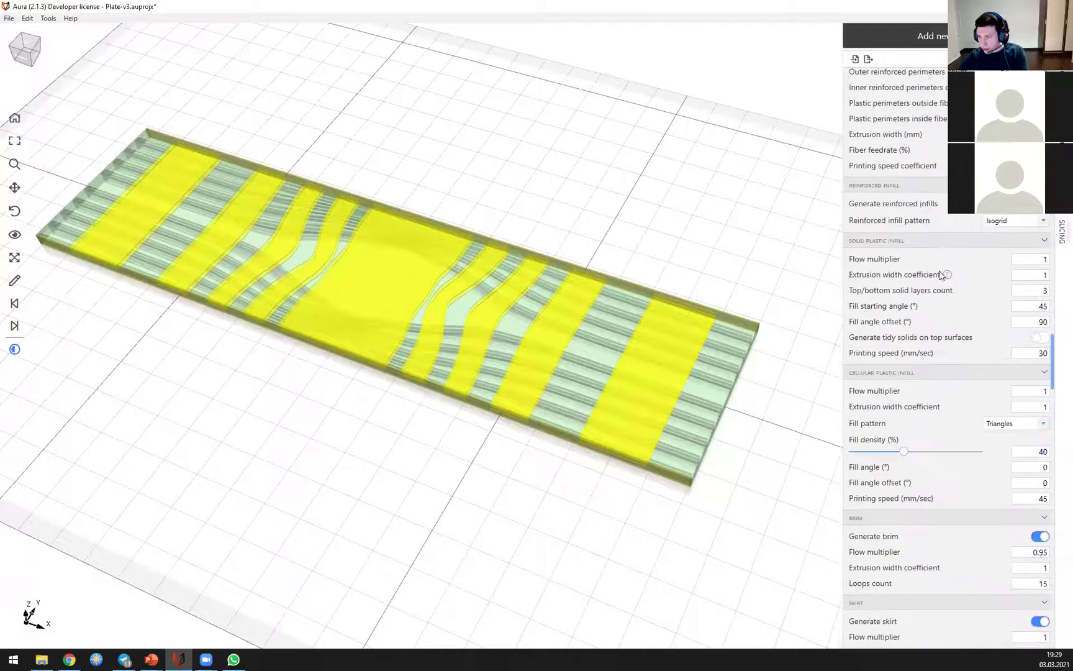
scroll(947, 278, "down", 3)
left_click(1039, 264)
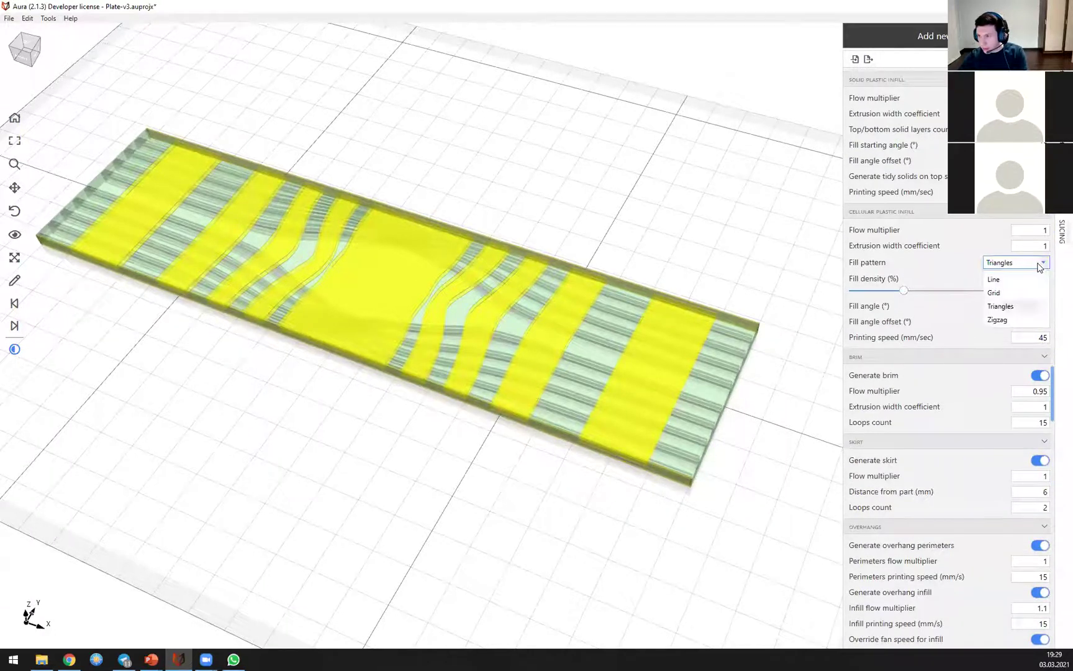
left_click(1001, 279)
left_click_drag(904, 290, 1045, 300)
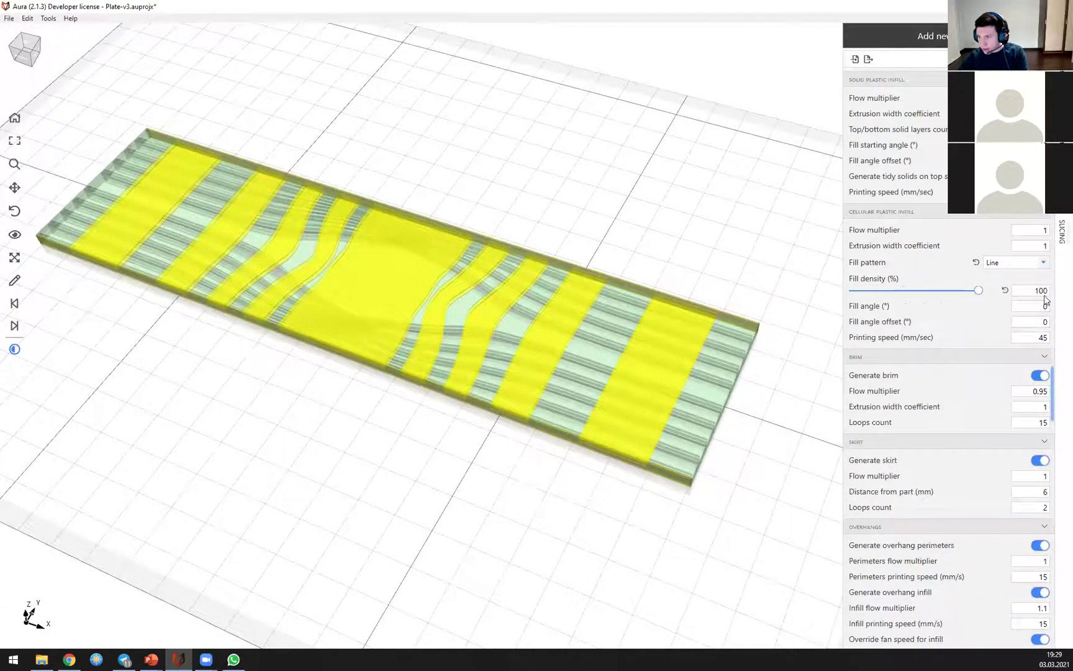
Step: Set the cellular plastic infill's fill angle to 45° and fill angle offset to 90°, and return to the slicing setup
double_click(1039, 305)
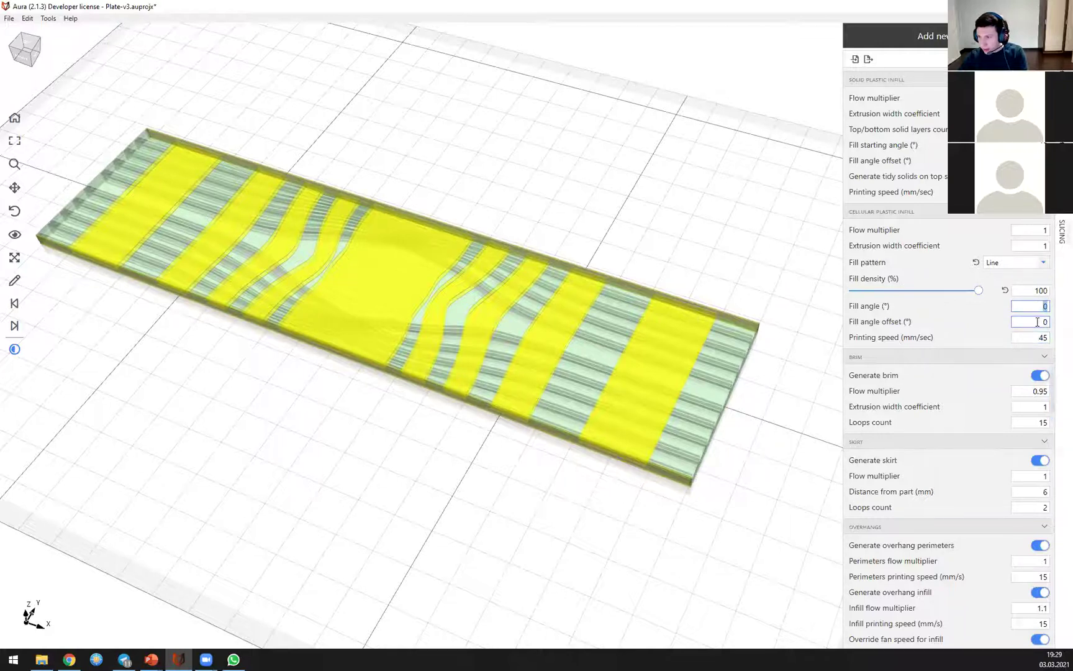
type("45")
key("Tab")
type("90")
left_click(1036, 290)
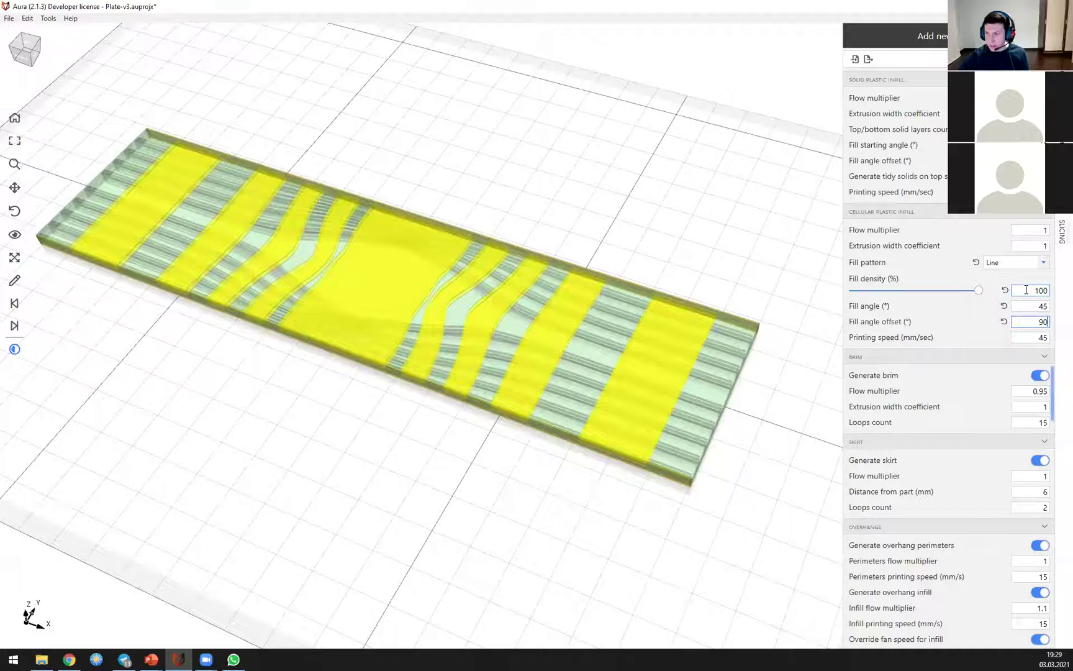
left_click(1059, 239)
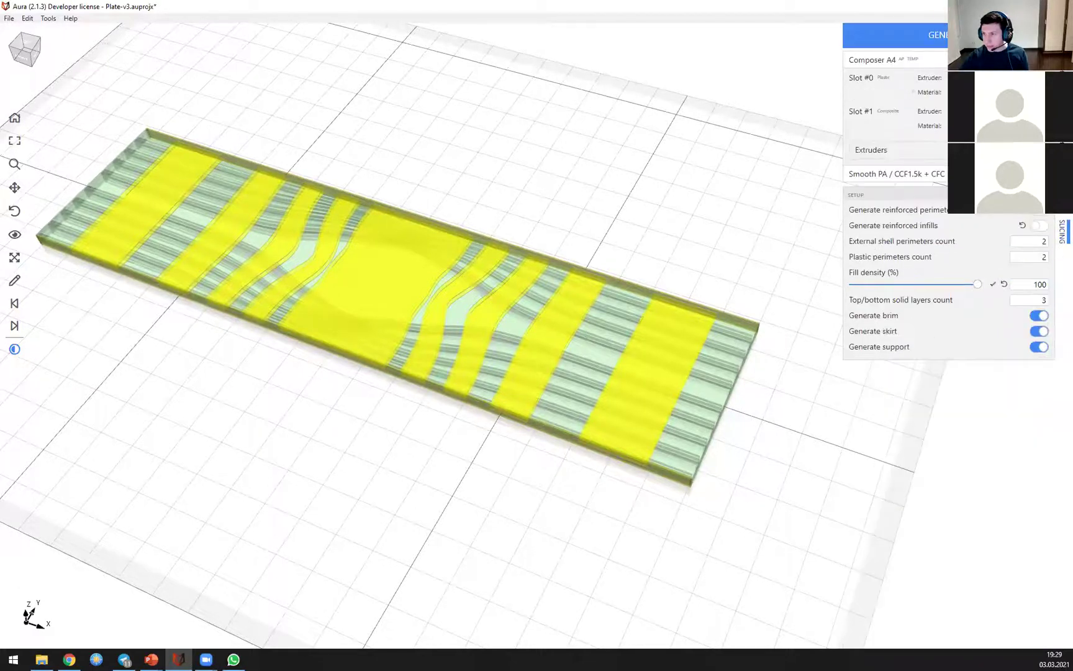
Step: Check the 0° mask's settings, and set the external shell perimeters count to 1 in the slicing setup
left_click(1061, 50)
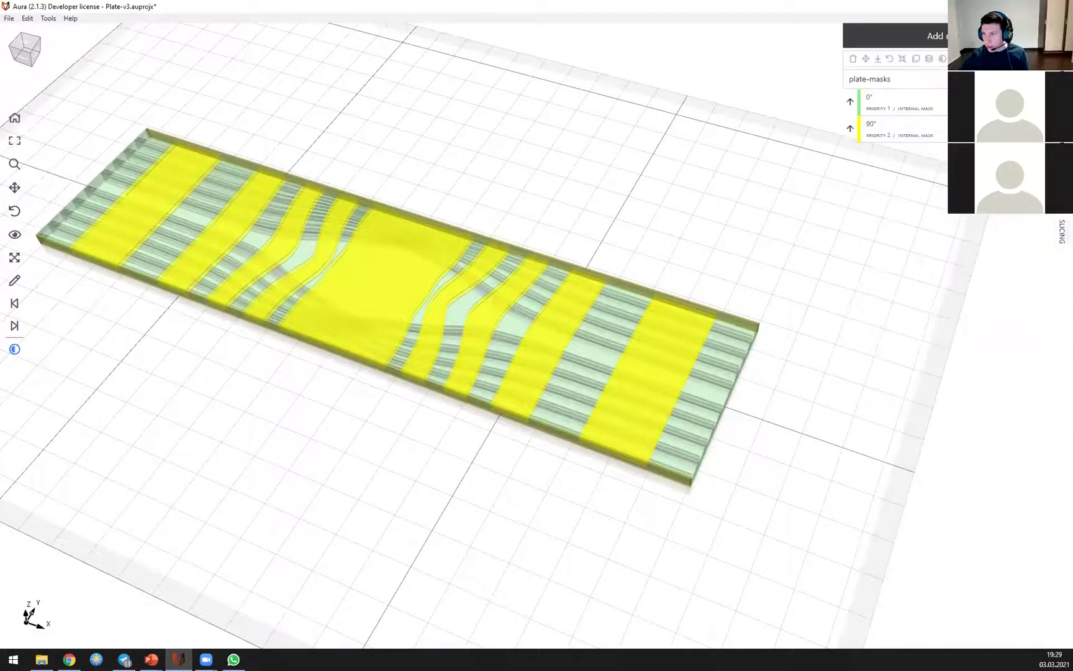
left_click(1042, 102)
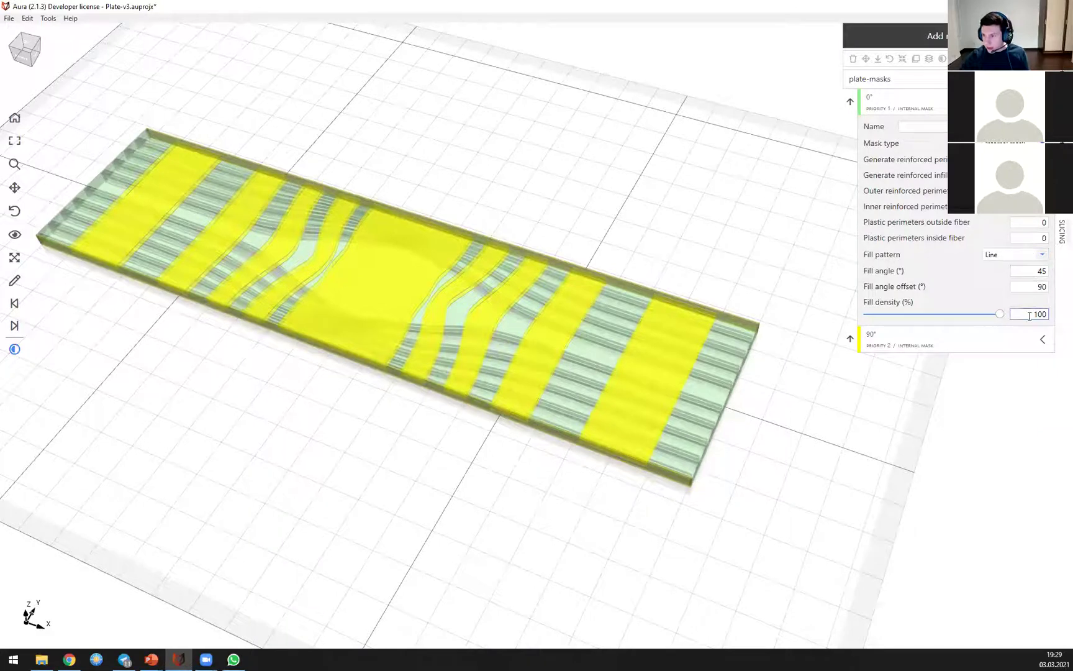
left_click(1060, 234)
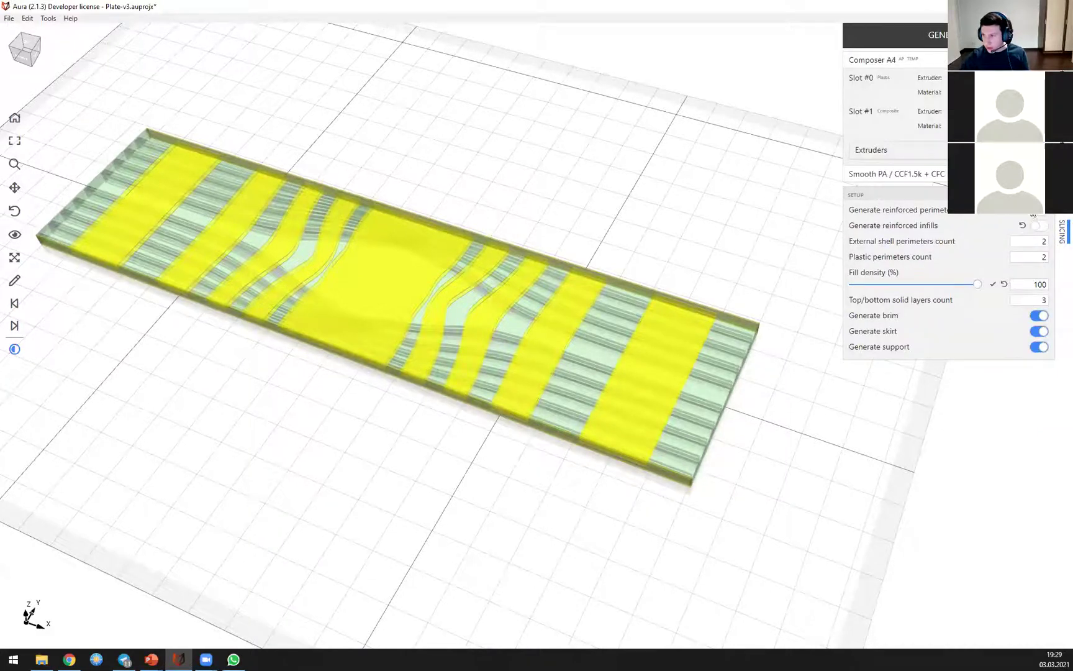
left_click(1032, 240)
type("1")
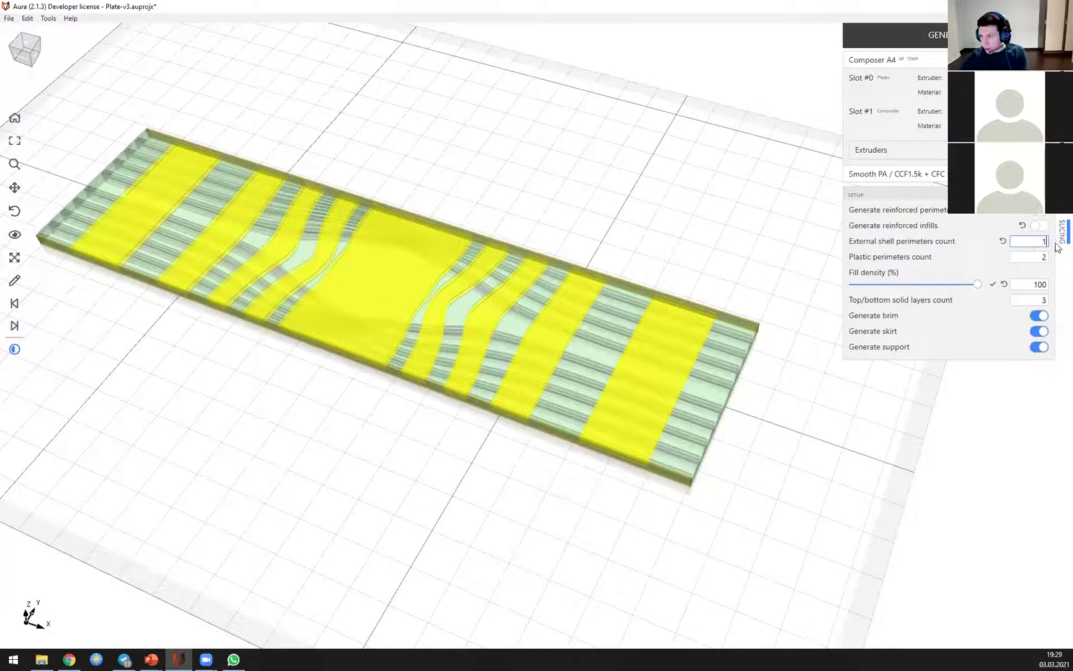
Step: Set the plastic perimeters count to 0 and the top/bottom solid layers count to 0 for the plate
left_click(1032, 257)
type("1")
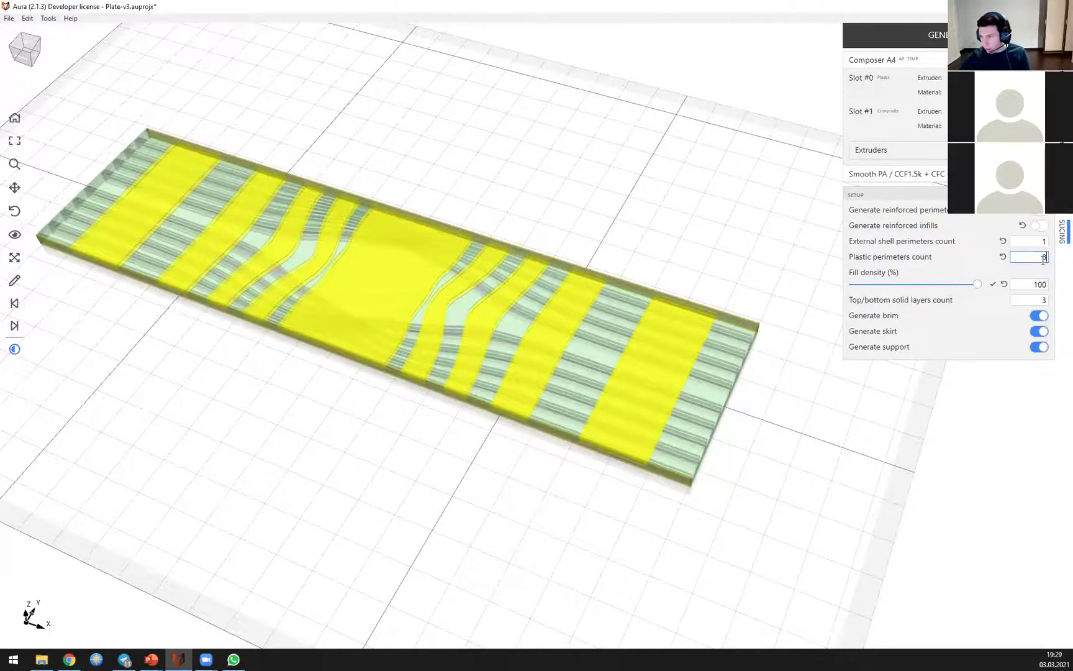
key("Tab")
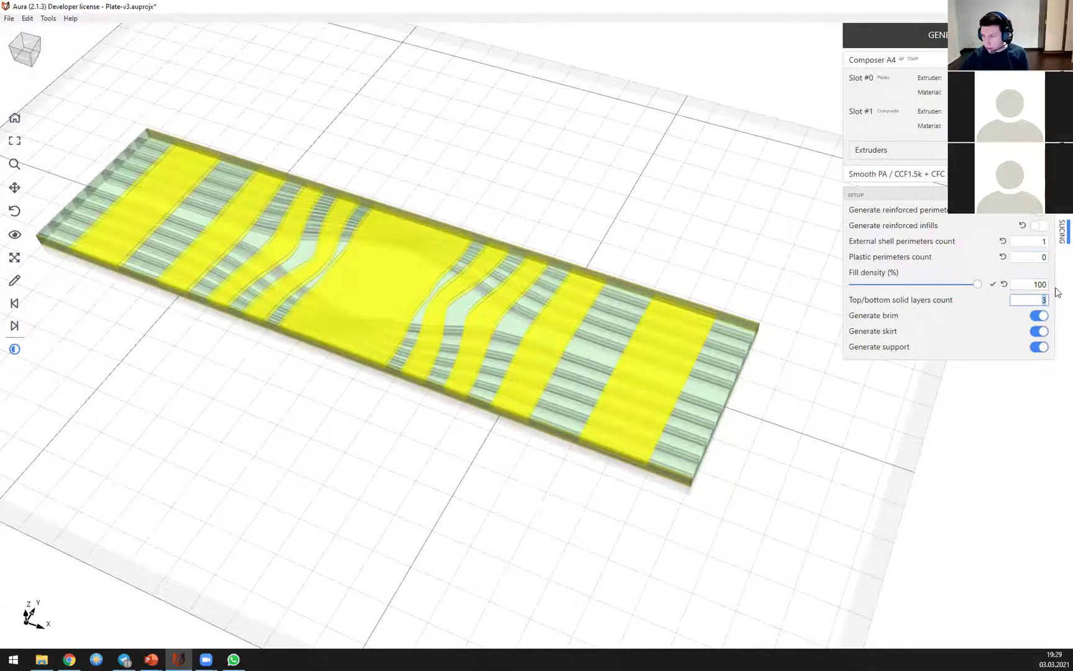
type("0")
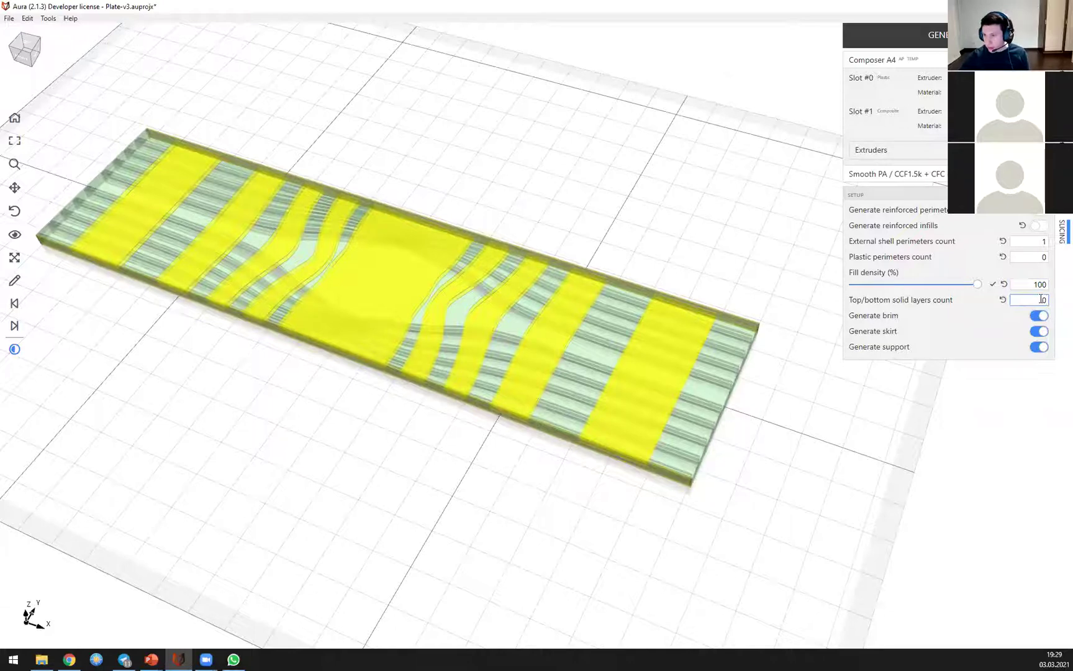
Step: Generate the plate's toolpaths and show the sliced result as a 2D layer view around the central hole
left_click(919, 29)
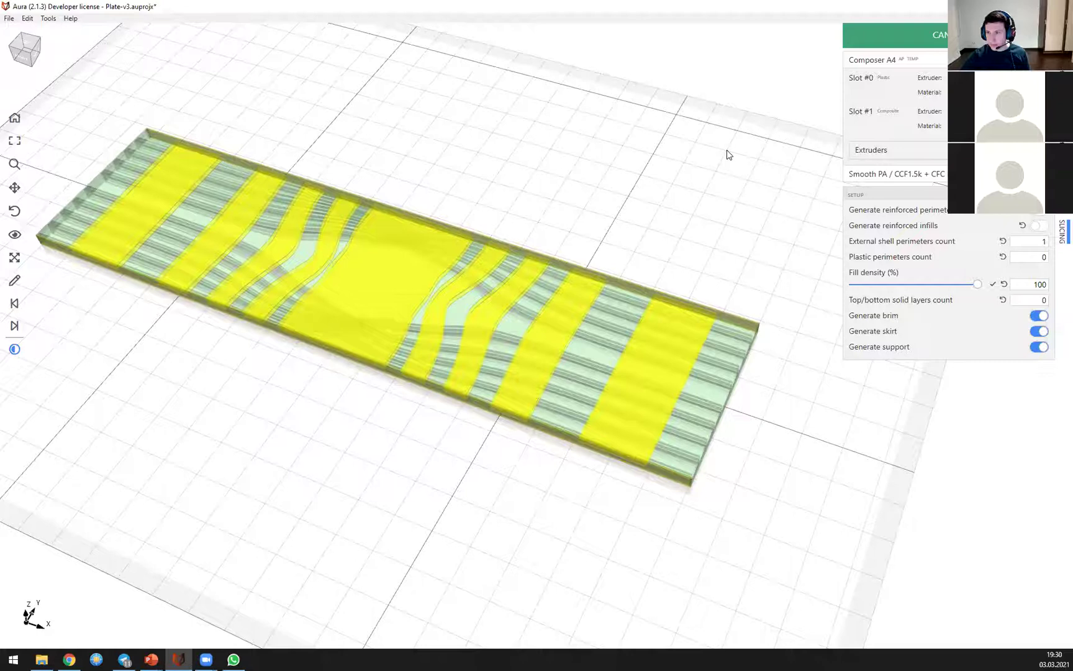
left_click(904, 69)
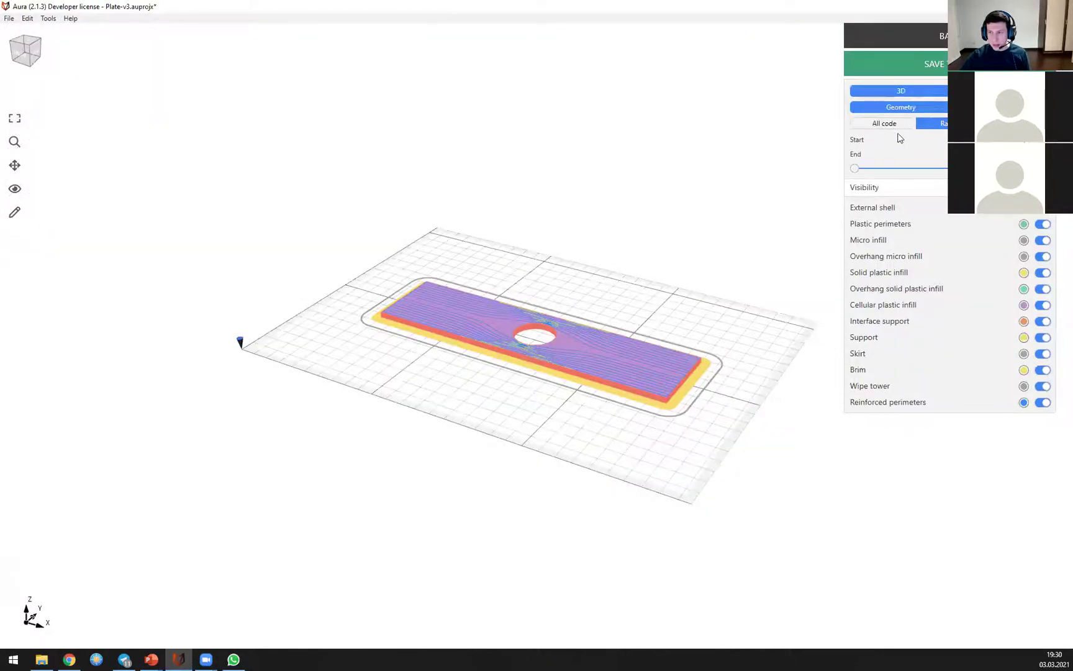
left_click(936, 96)
scroll(533, 328, "up", 6)
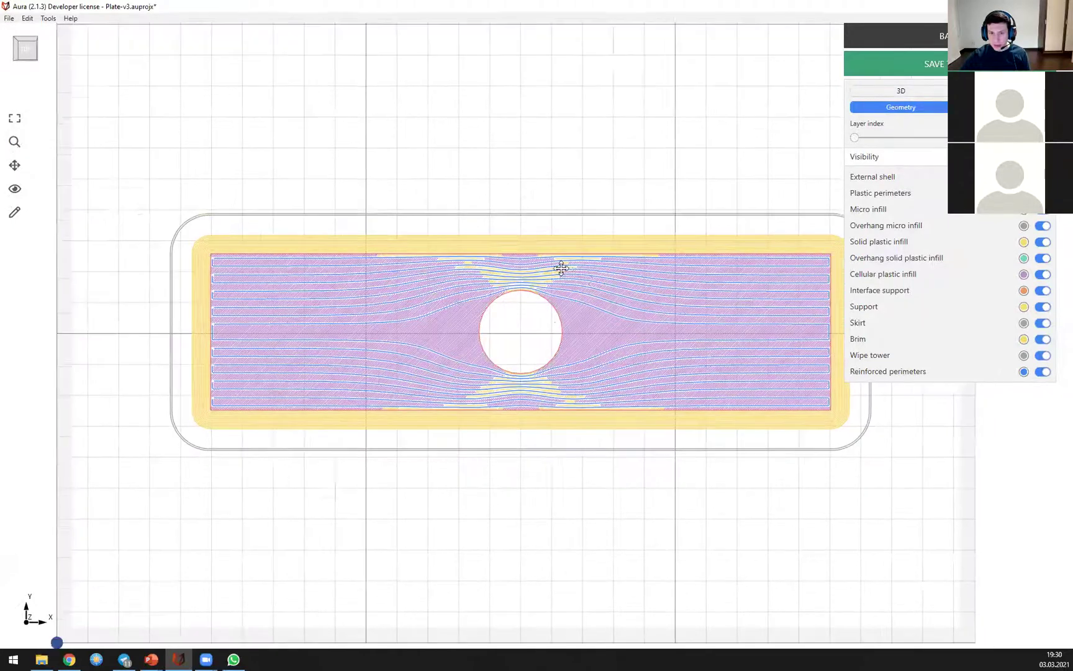
middle_click_drag(597, 253, 579, 308)
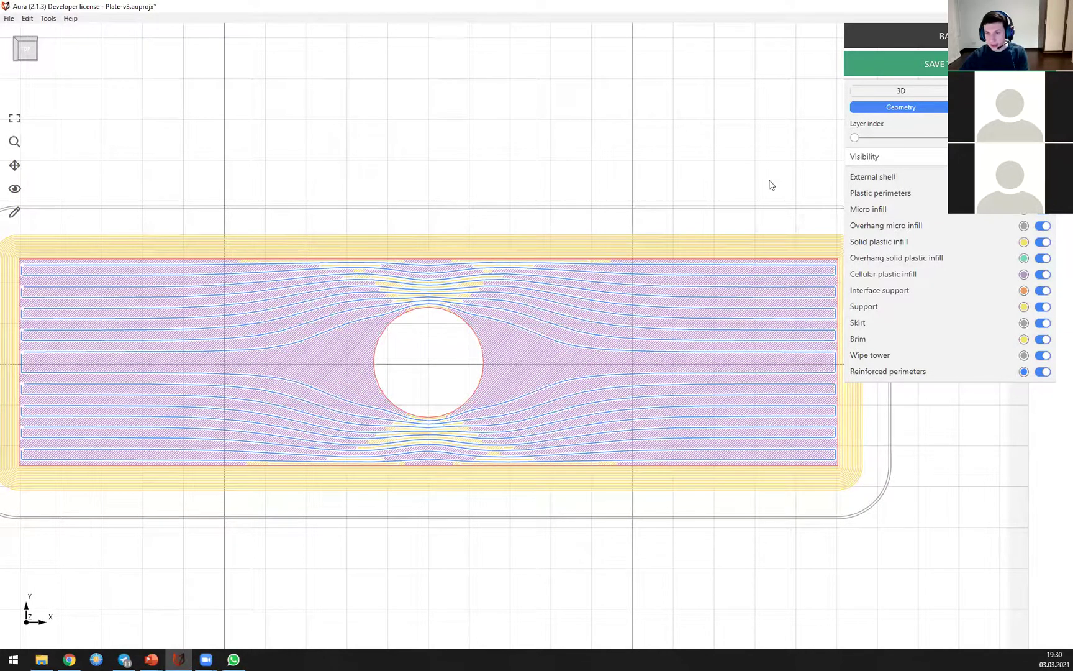
scroll(472, 314, "up", 4)
scroll(349, 247, "down", 4)
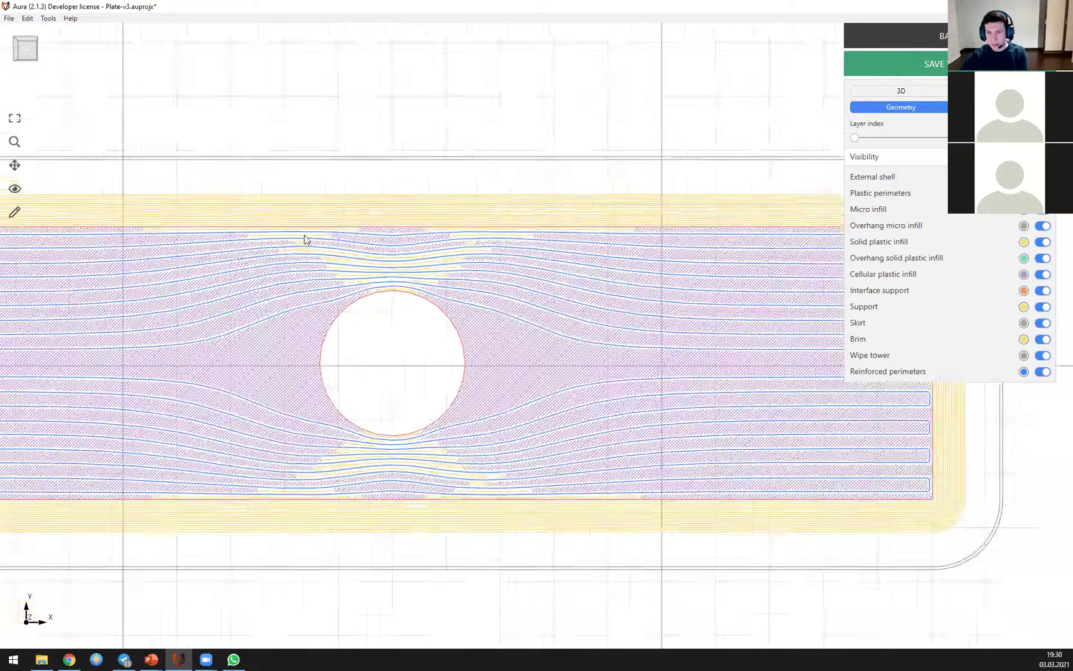
Step: Move through the plate's layers to one with transverse reinforcement and examine the fibre paths around the hole
left_click_drag(855, 139, 901, 141)
key("Right")
key("Right")
key("Right")
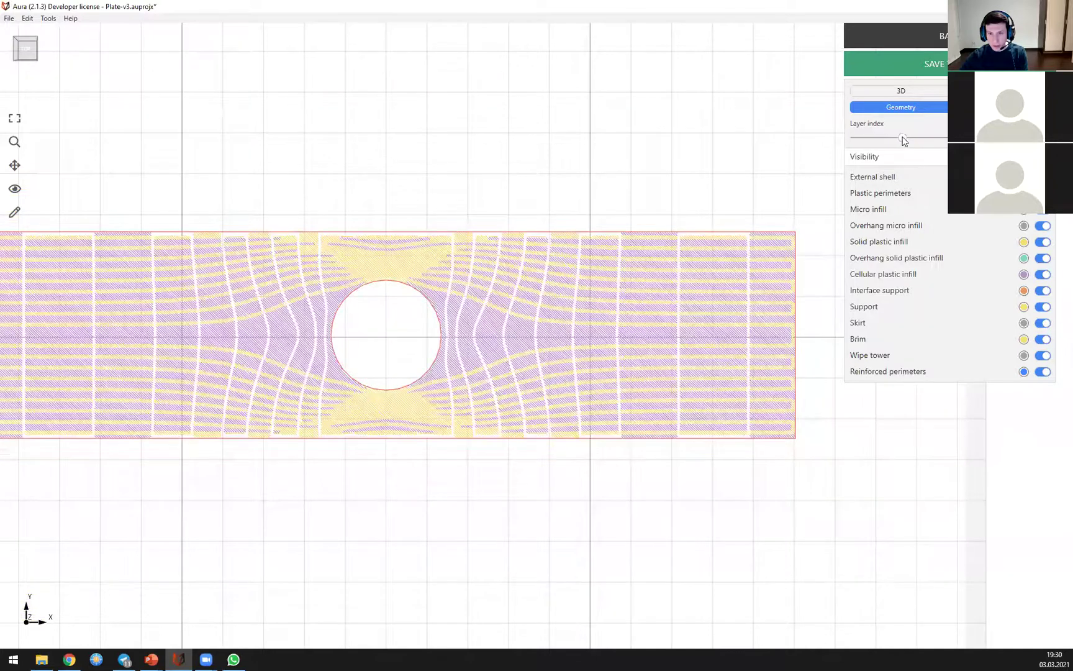
key("Left")
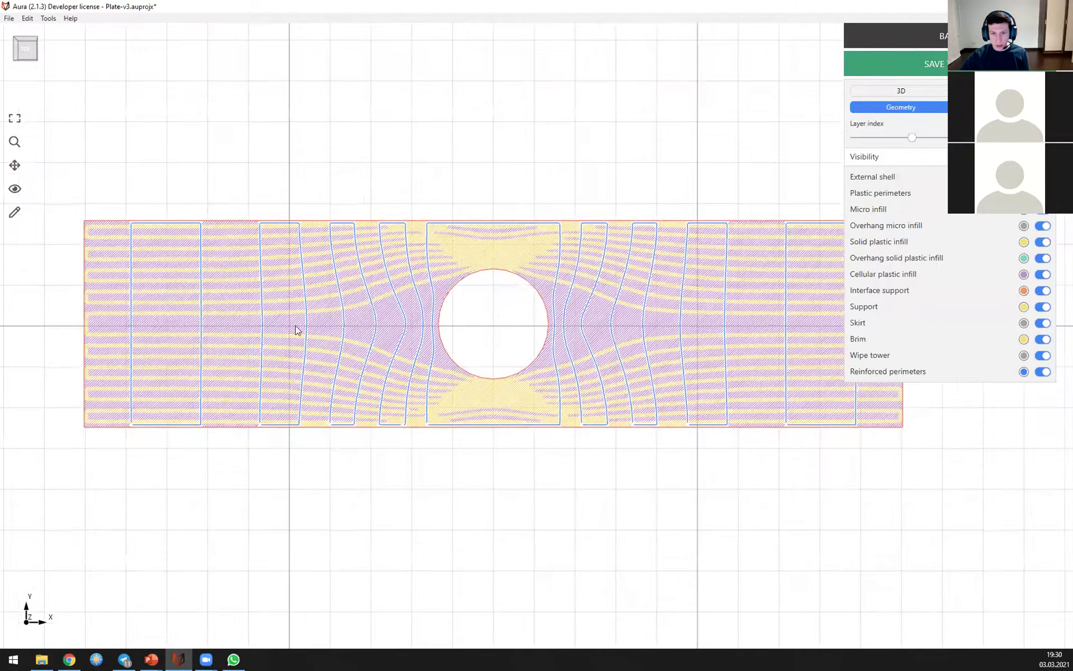
scroll(109, 211, "up", 3)
scroll(661, 359, "down", 4)
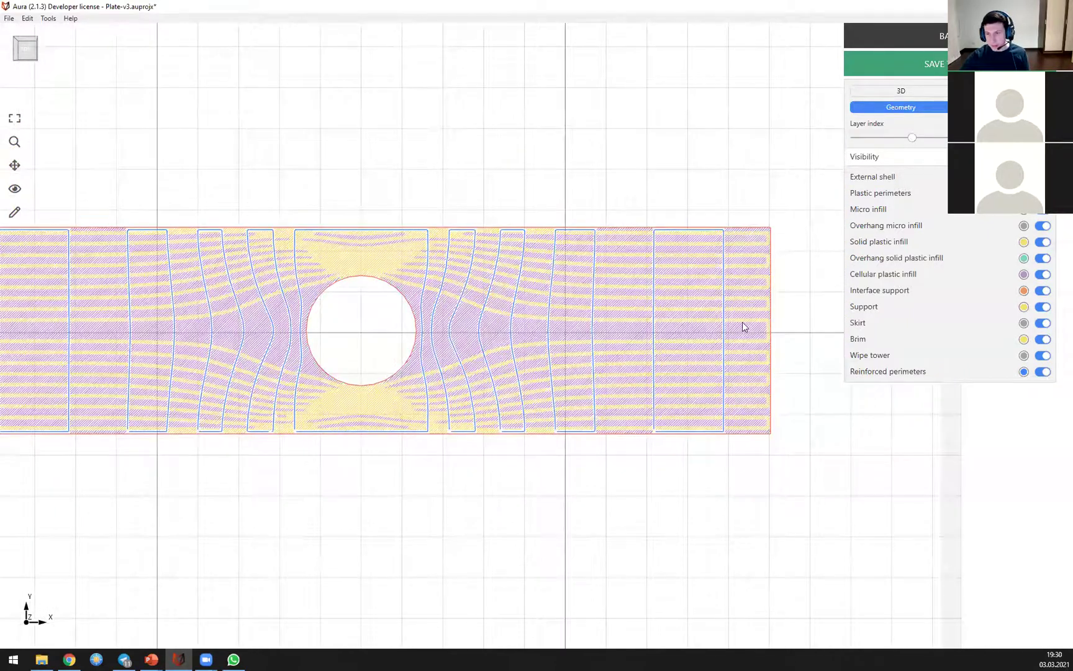
scroll(743, 326, "up", 2)
middle_click_drag(445, 303, 618, 304)
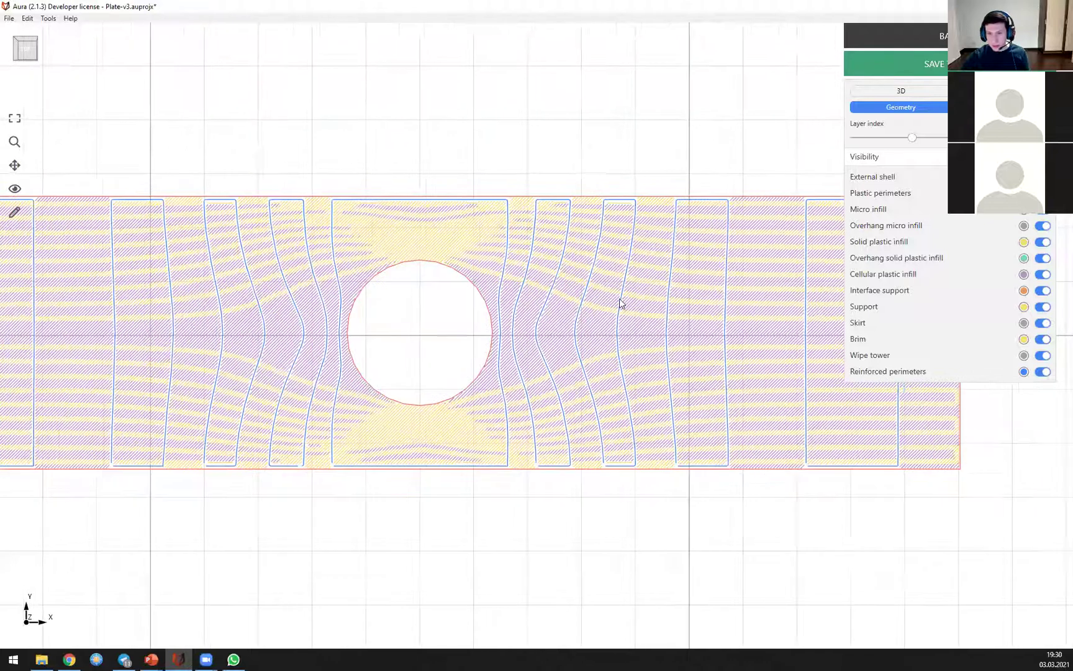
middle_click_drag(272, 296, 308, 299)
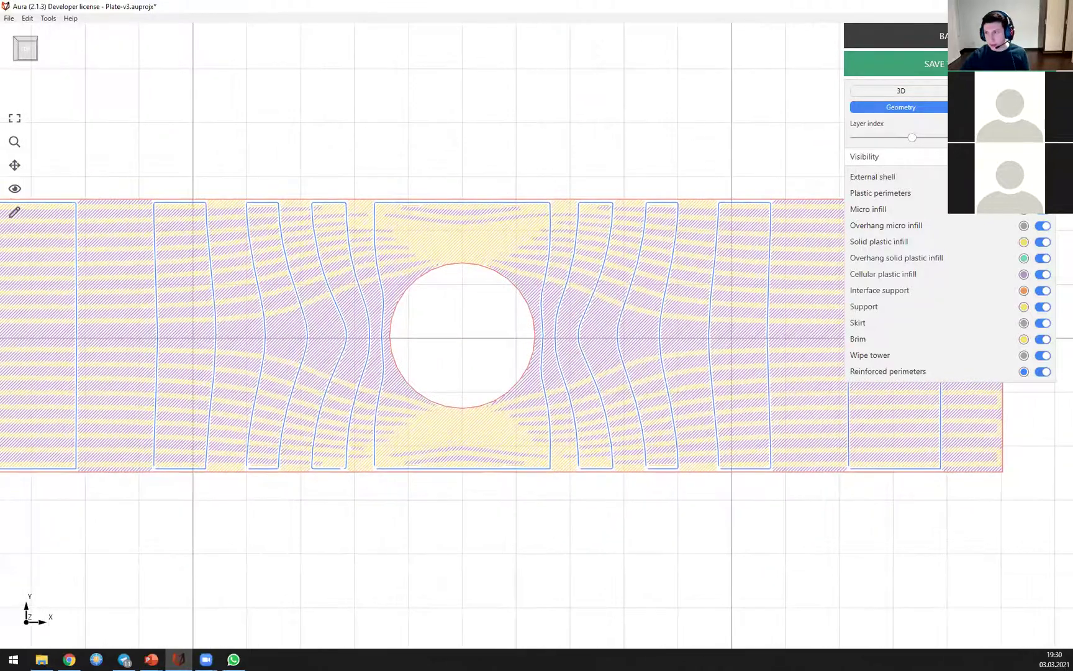
Step: Switch the plate preview back to 3D and display all of the code instead of a single layer
left_click(923, 90)
left_click_drag(416, 300, 602, 345)
scroll(578, 345, "up", 6)
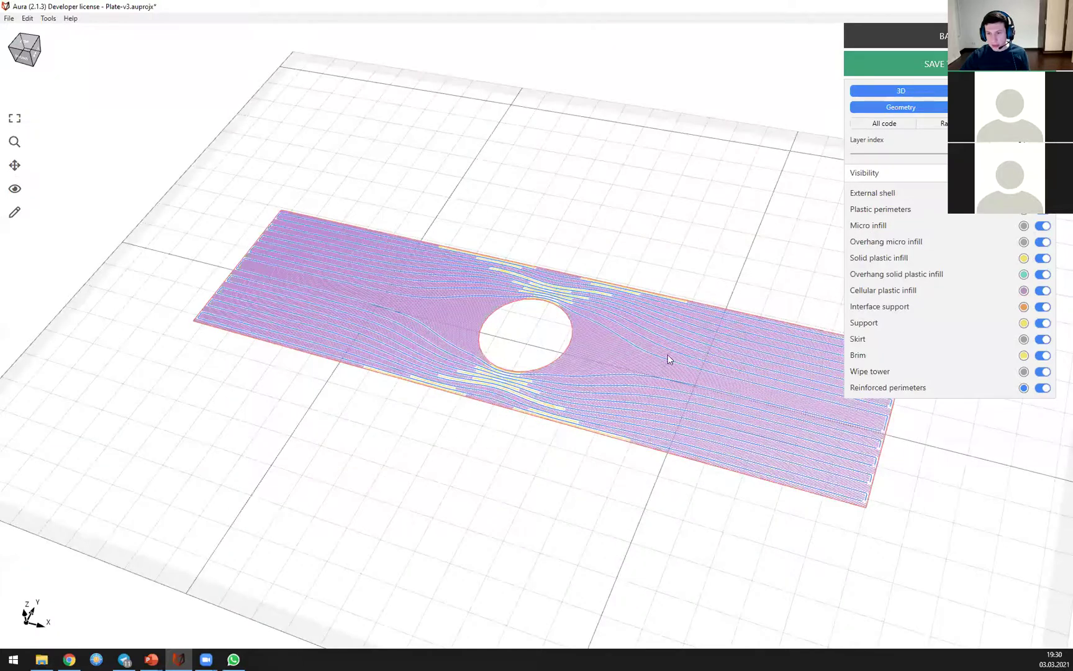
left_click_drag(539, 357, 534, 401)
left_click(884, 123)
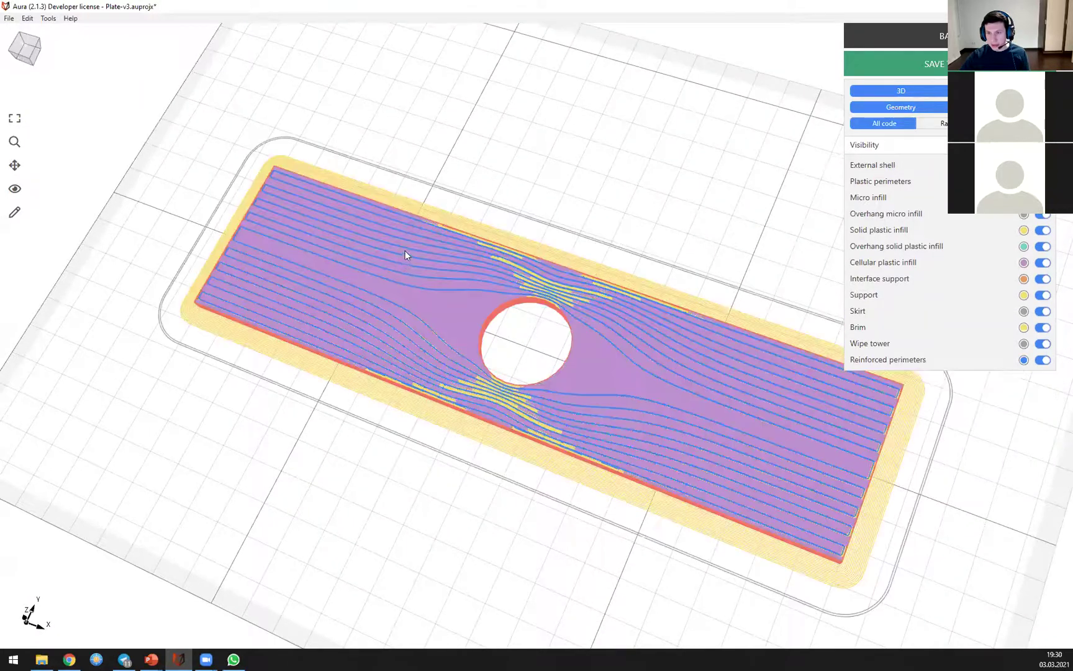
left_click_drag(522, 354, 583, 380)
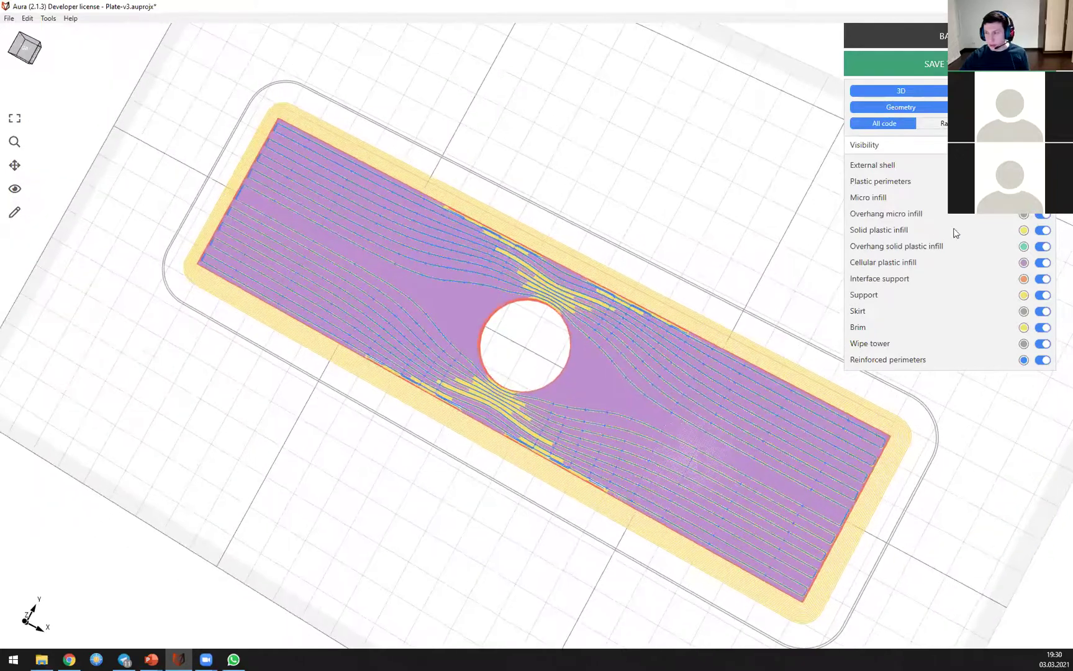
Step: Hide the cellular plastic infill and inspect the reinforcement grid inside the plate
left_click(1043, 262)
left_click_drag(295, 146, 666, 266)
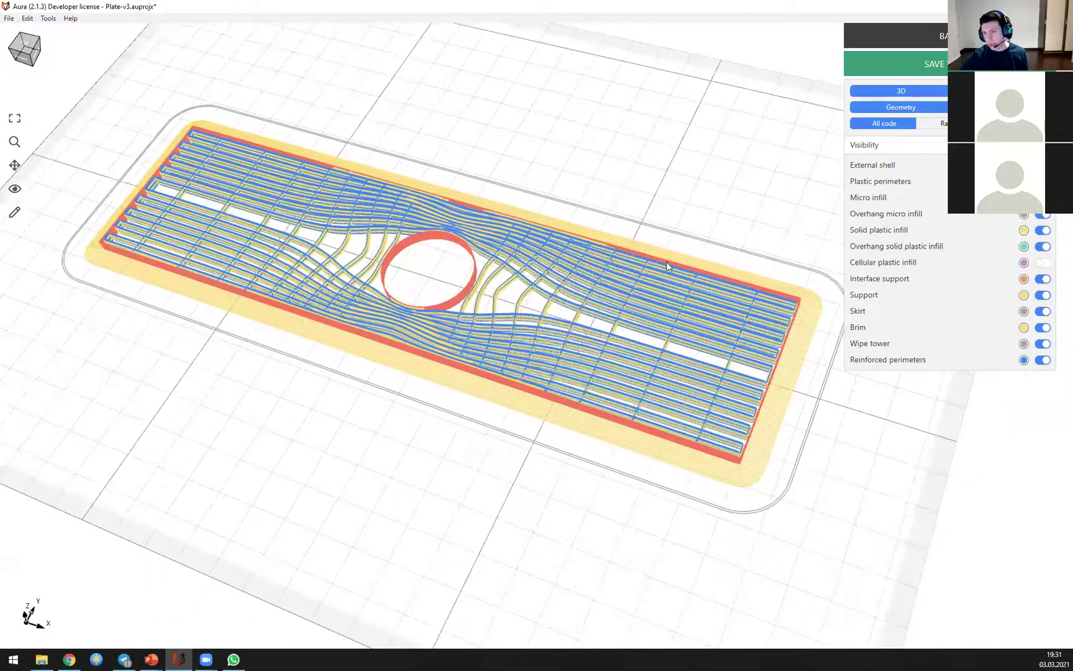
scroll(394, 184, "down", 5)
left_click_drag(358, 186, 442, 196)
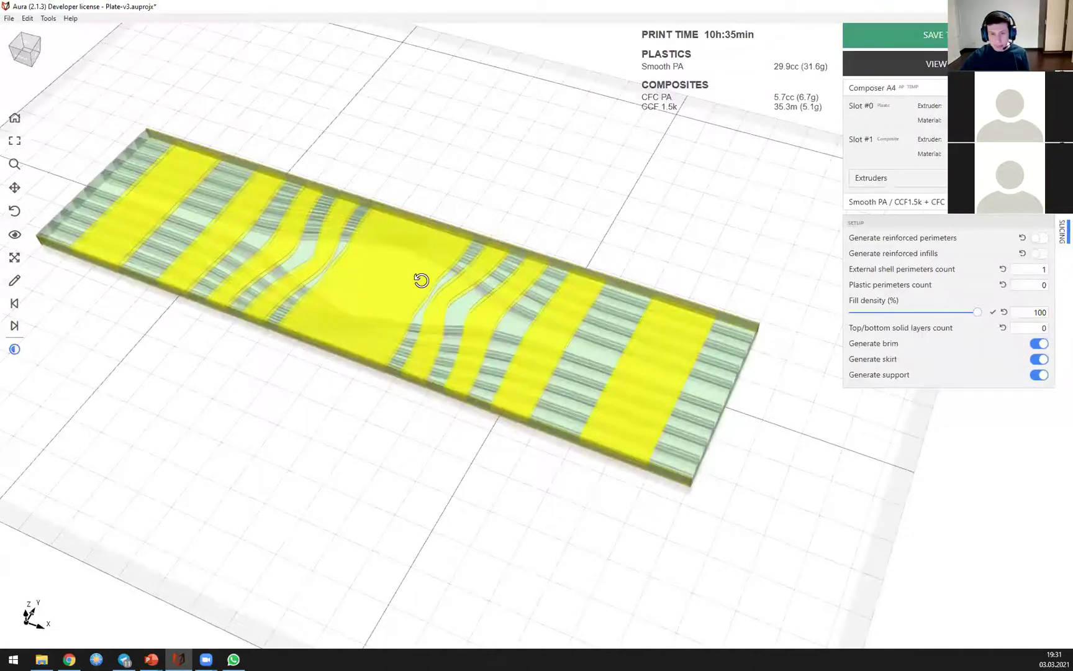
Step: Start a new empty project in place of the plate project
left_click_drag(421, 280, 450, 297)
left_click(10, 18)
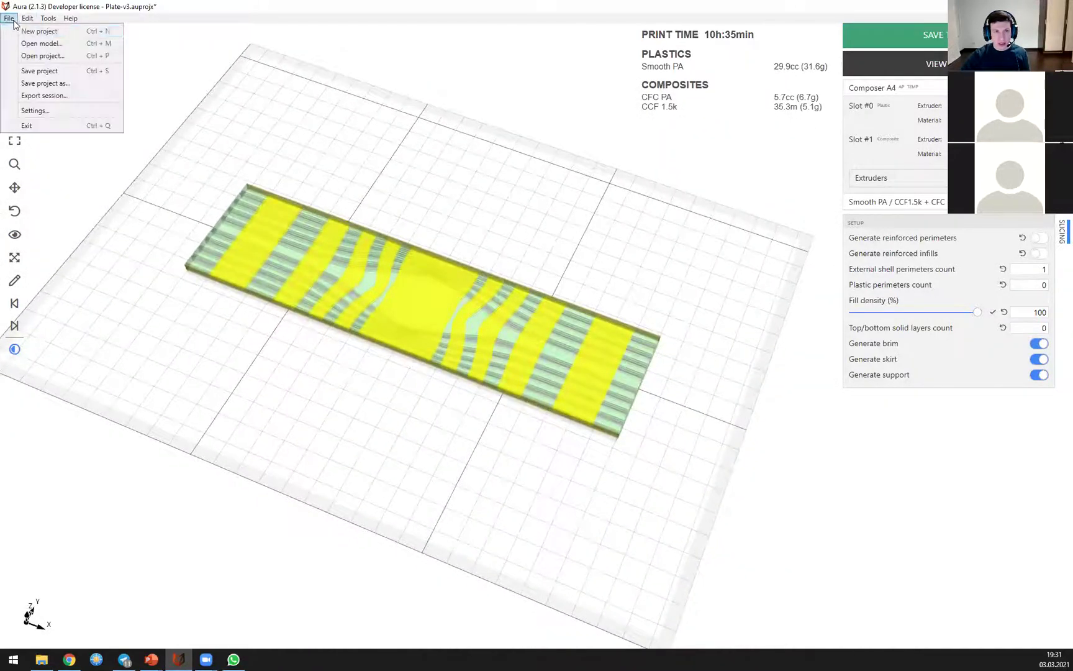
left_click(37, 41)
left_click(573, 370)
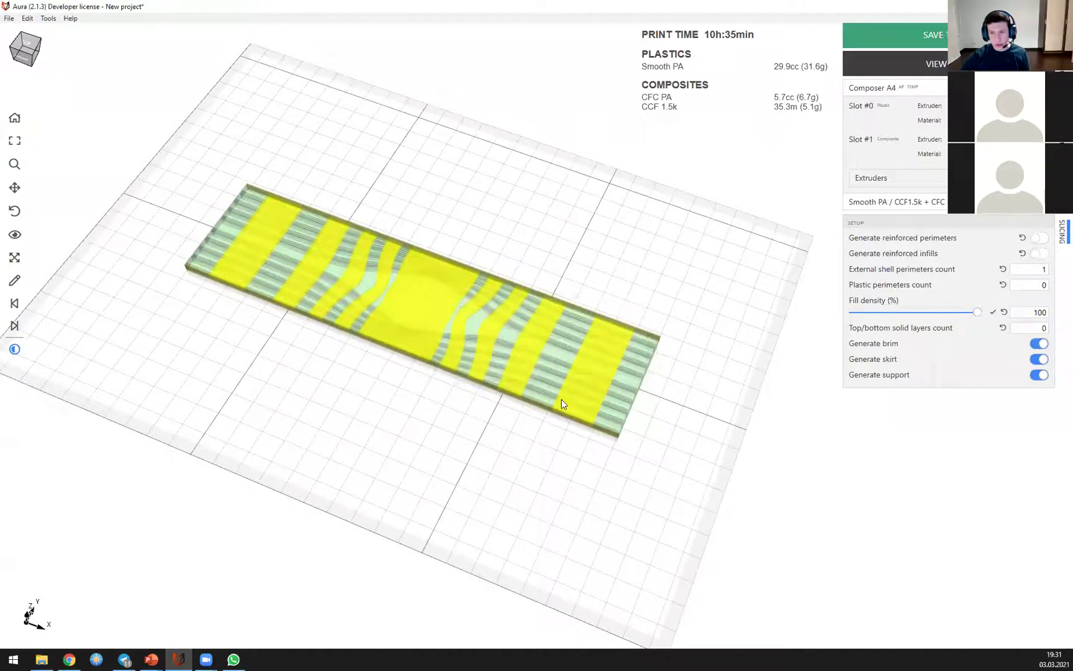
left_click_drag(340, 220, 472, 326)
scroll(471, 310, "up", 3)
scroll(630, 282, "up", 2)
Step: Load the first model from the Supports folder in Aura-premium-webinar, the curved overhang test part
left_click(8, 18)
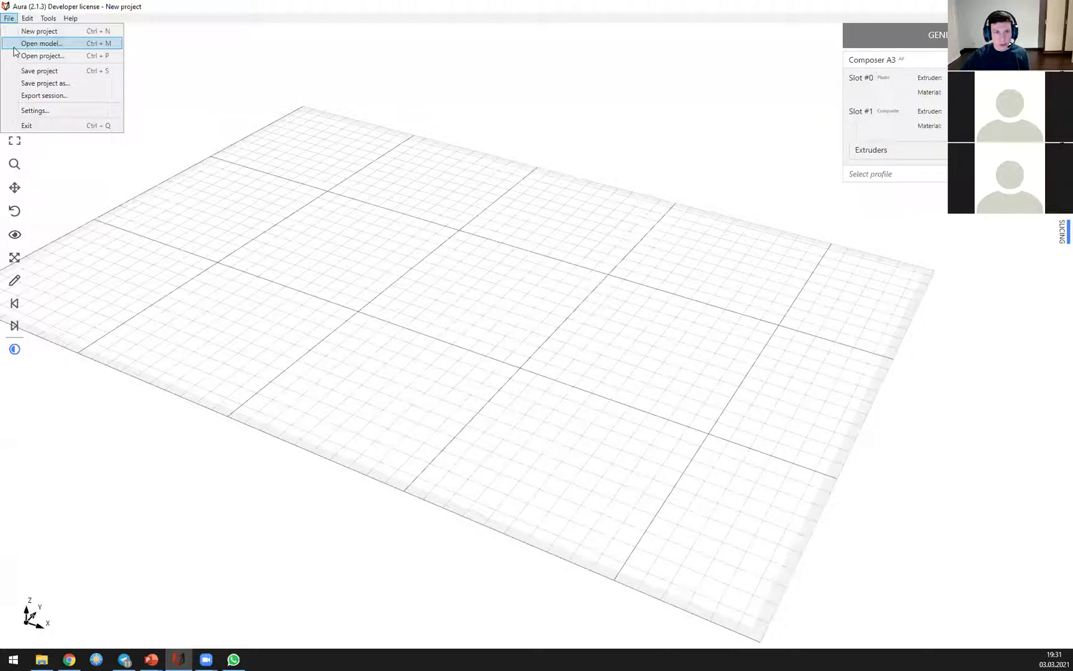
left_click(37, 43)
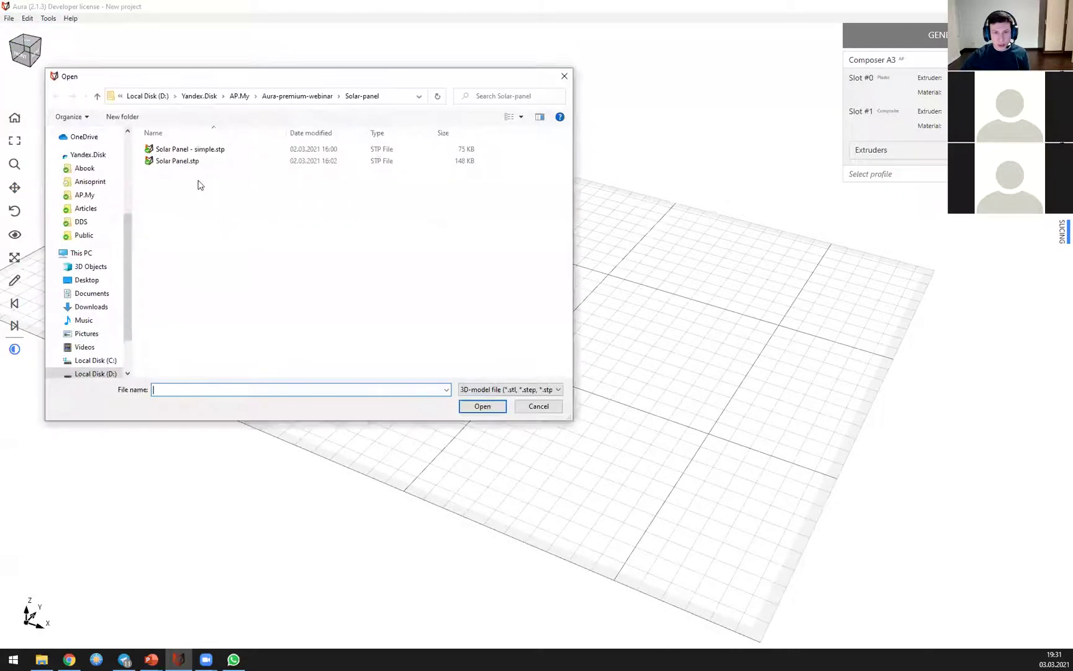
left_click(303, 96)
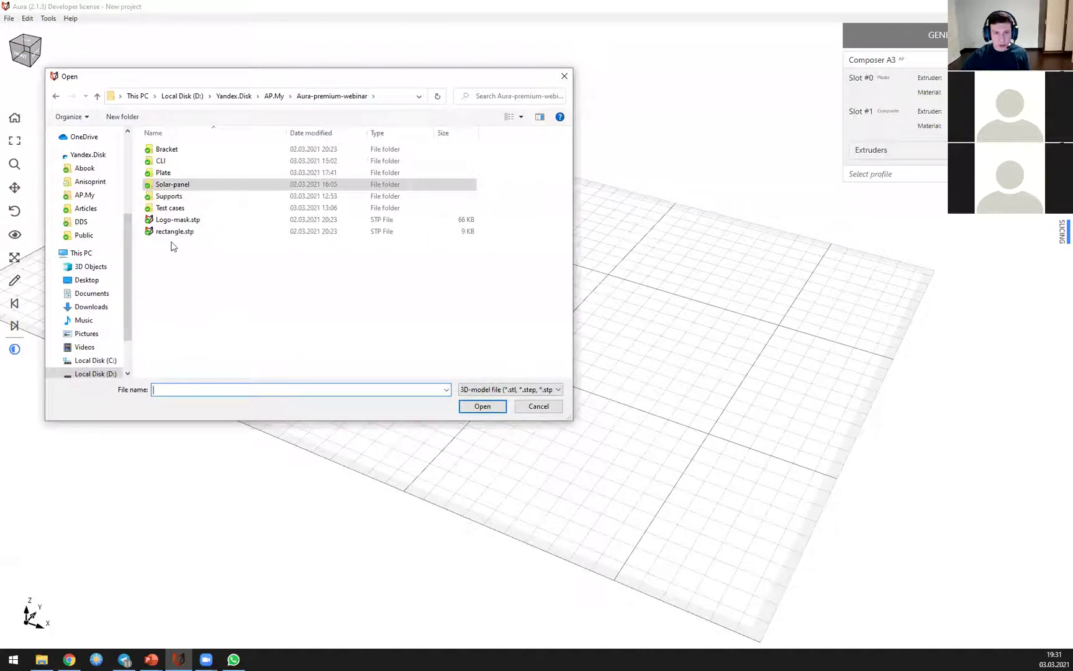
left_click(176, 199)
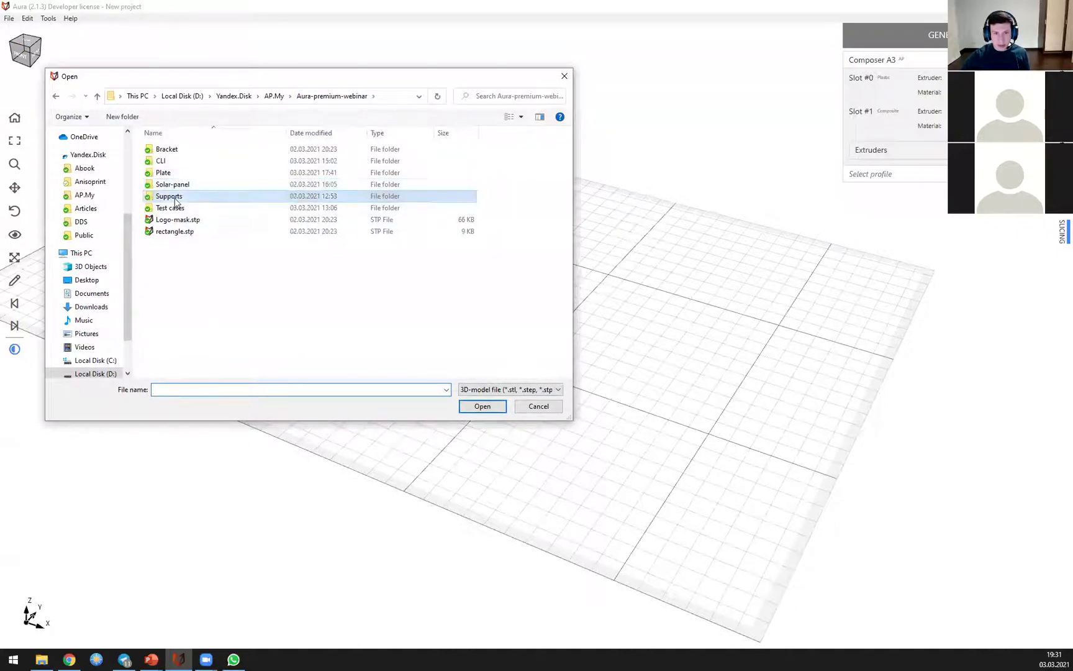
double_click(175, 197)
double_click(183, 150)
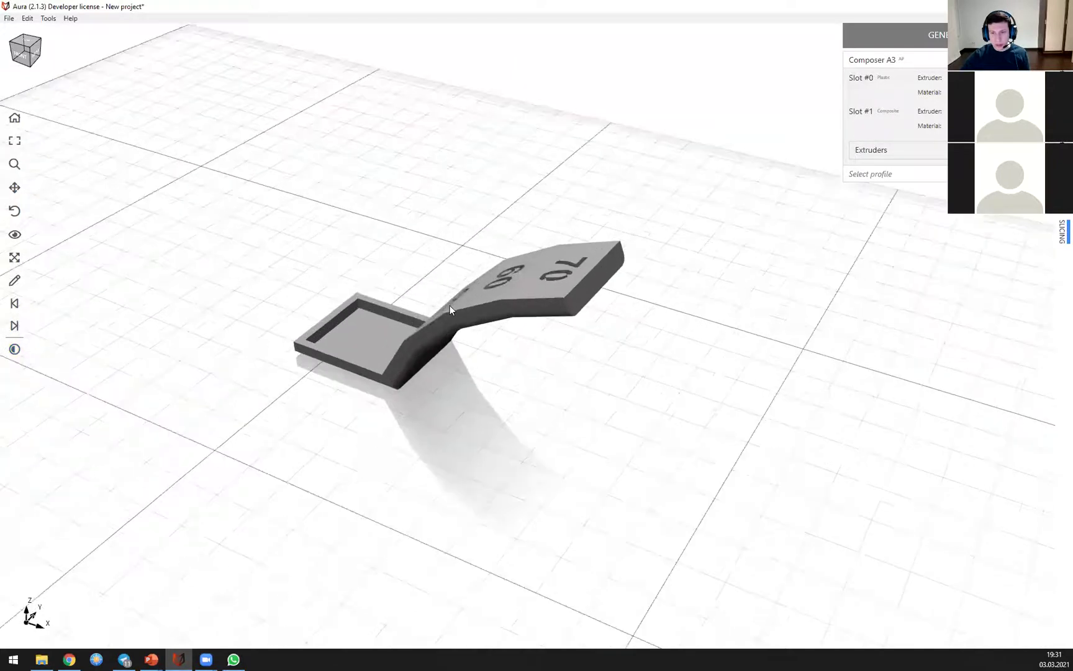
Step: Apply the Smooth PA / CCF1.5k + CFC profile to the overhang part, slice it and open the toolpath preview
left_click_drag(592, 336, 614, 409)
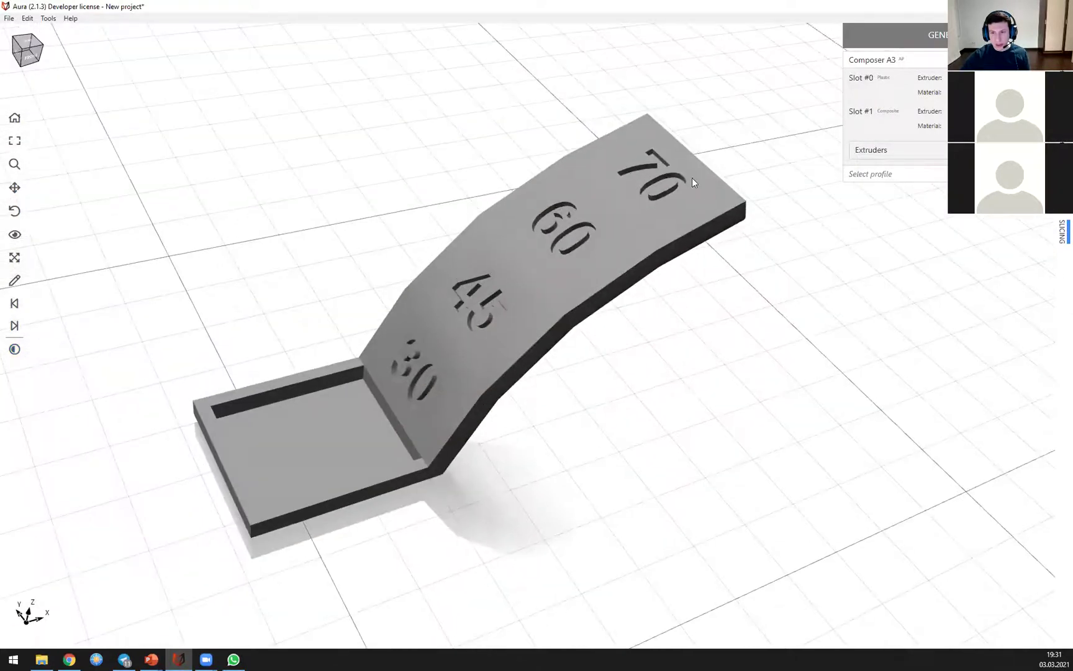
left_click_drag(255, 403, 659, 296)
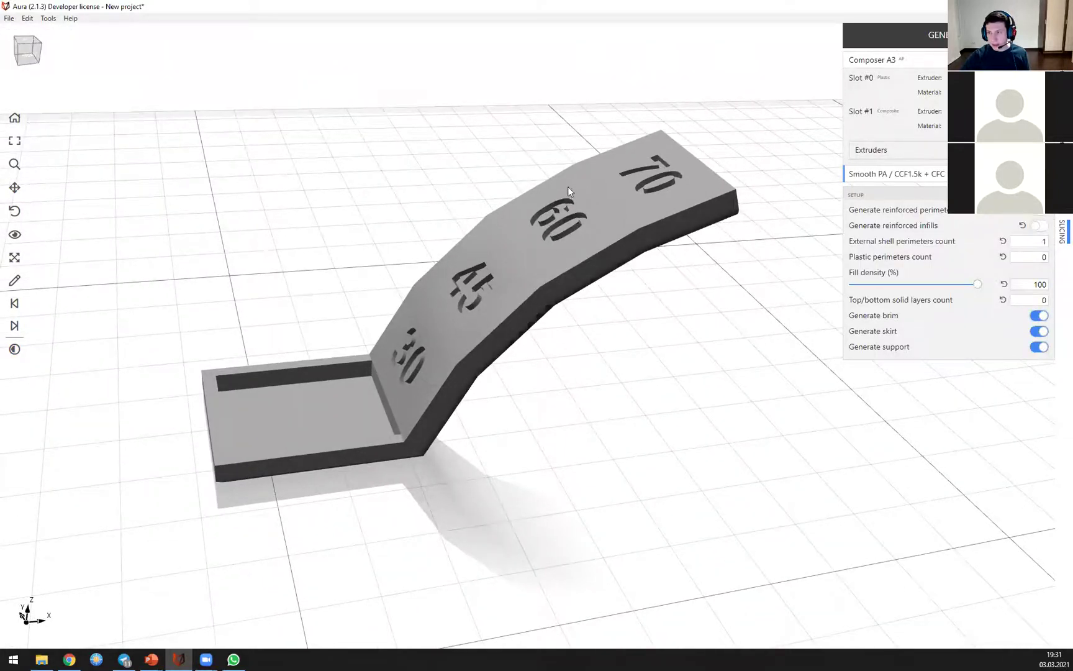
left_click_drag(472, 201, 618, 220)
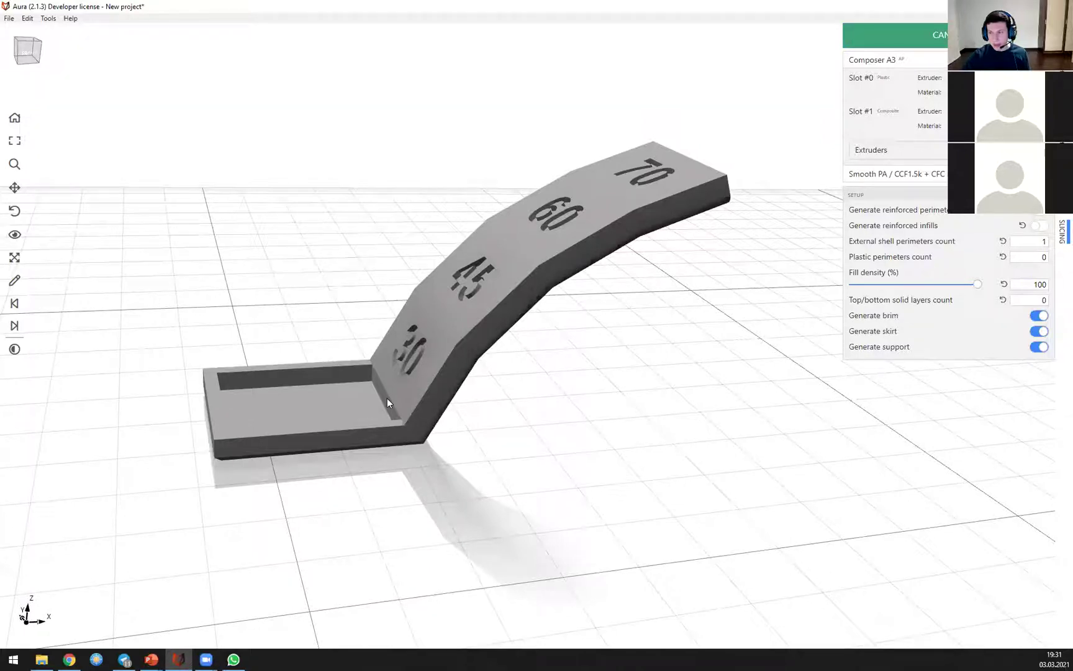
left_click(936, 69)
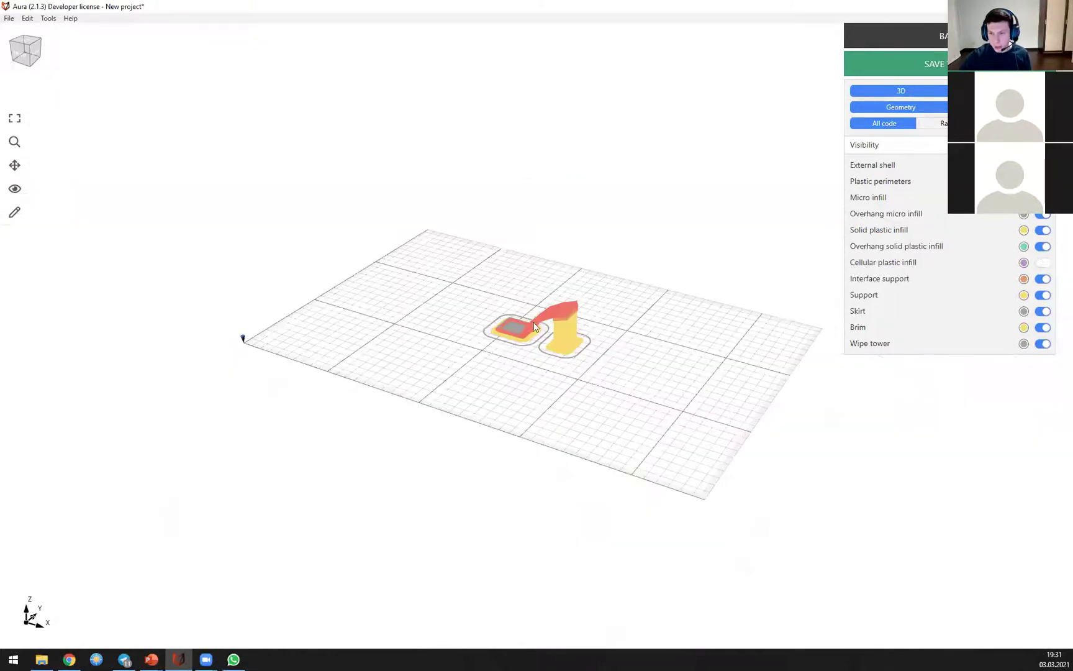
Step: Examine the overhang part's sliced preview from several angles, checking where support and interface support are generated
scroll(561, 369, "up", 3)
left_click_drag(561, 333, 323, 215)
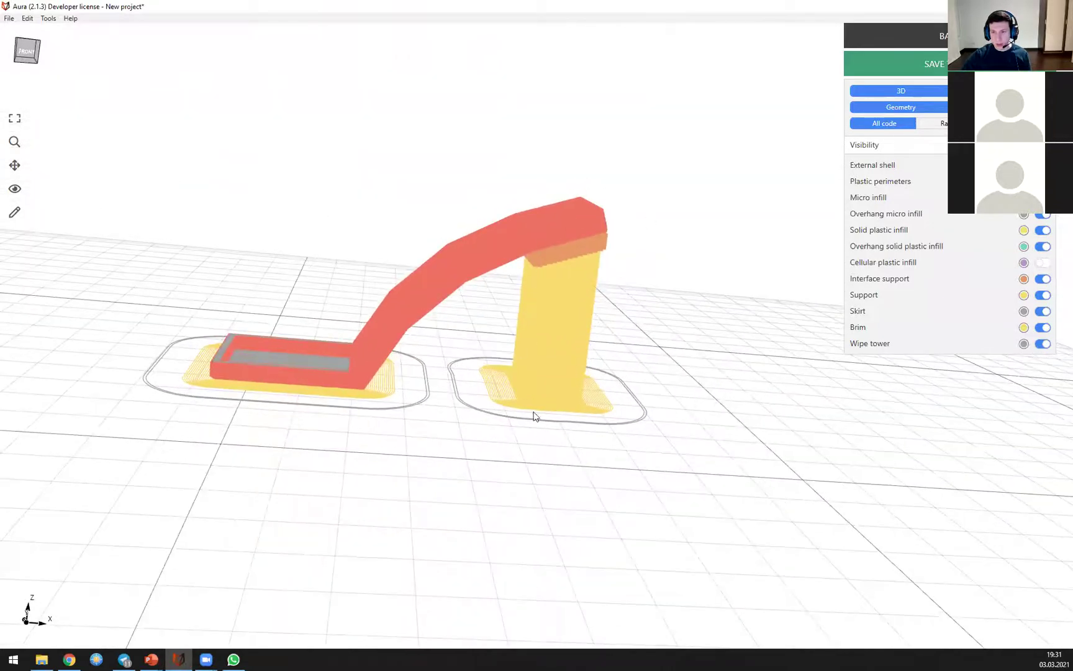
left_click_drag(420, 242, 245, 309)
left_click_drag(300, 257, 312, 278)
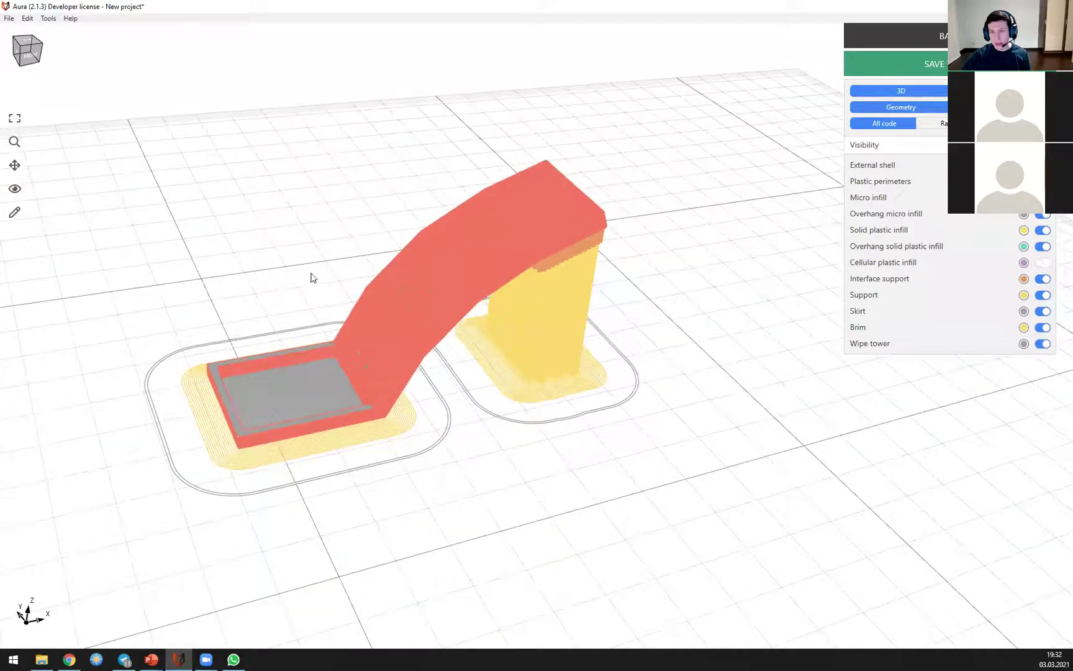
left_click_drag(420, 396, 513, 235)
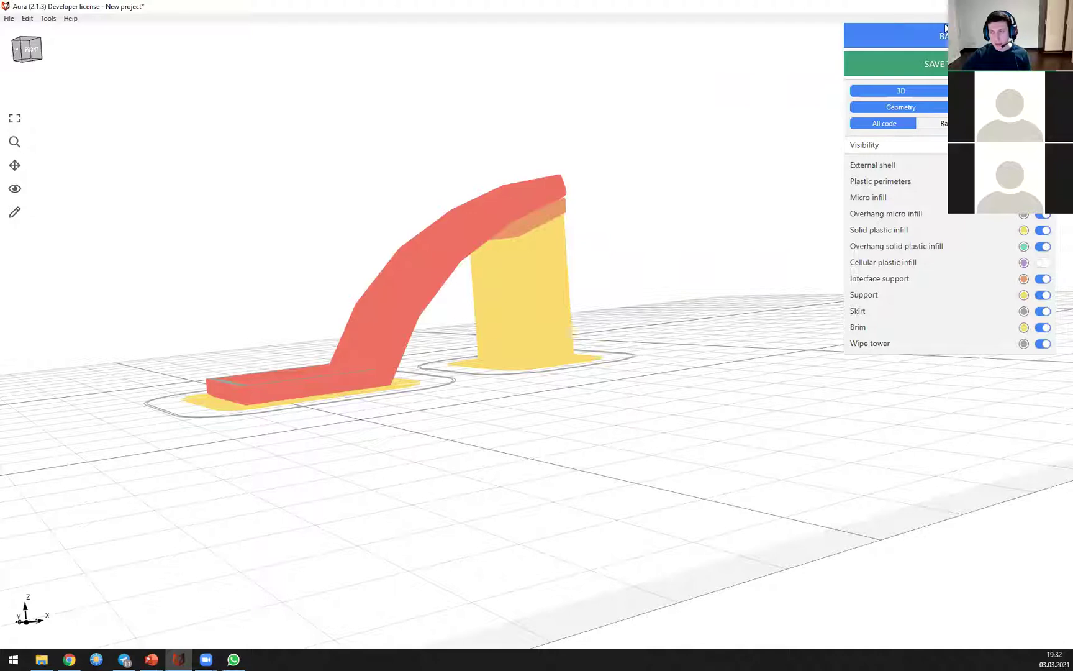
left_click_drag(421, 237, 428, 311)
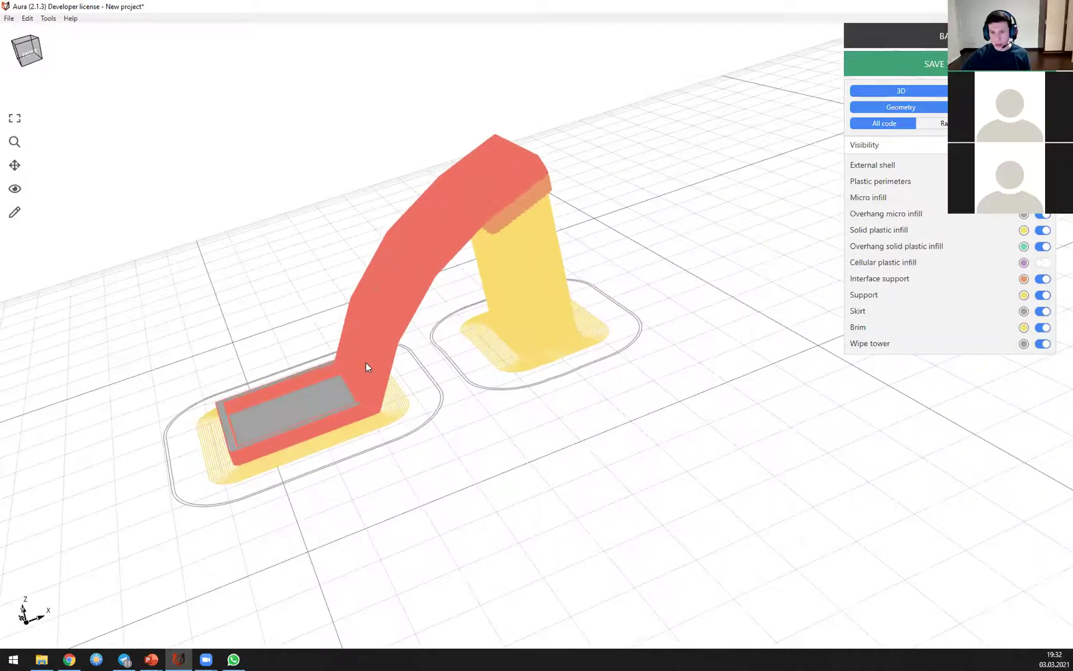
left_click_drag(165, 370, 485, 239)
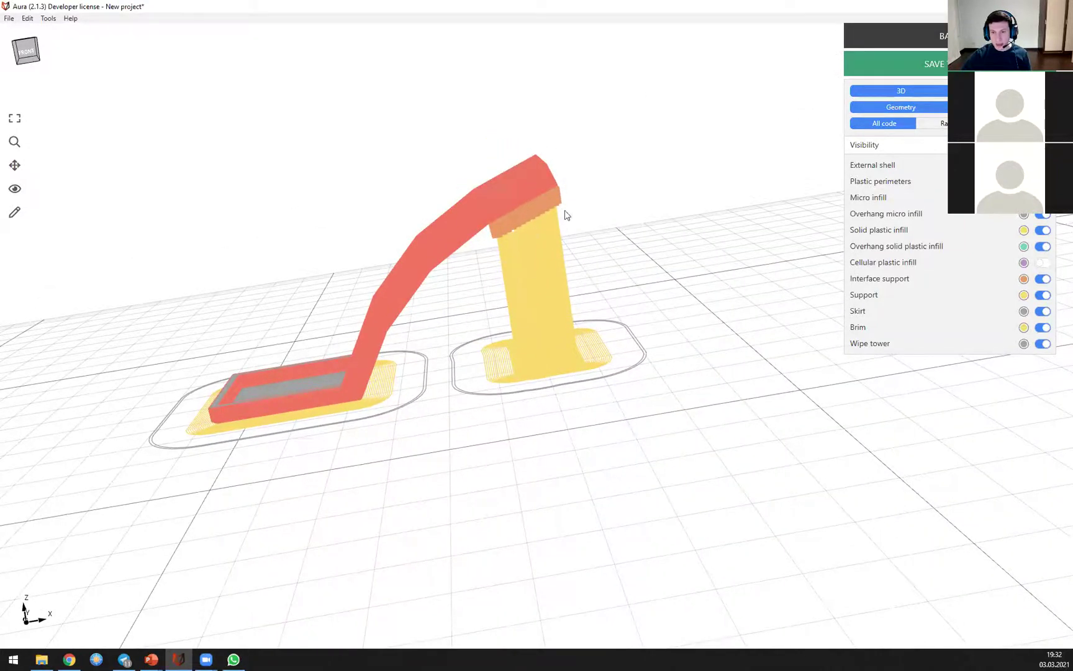
left_click_drag(366, 346, 618, 484)
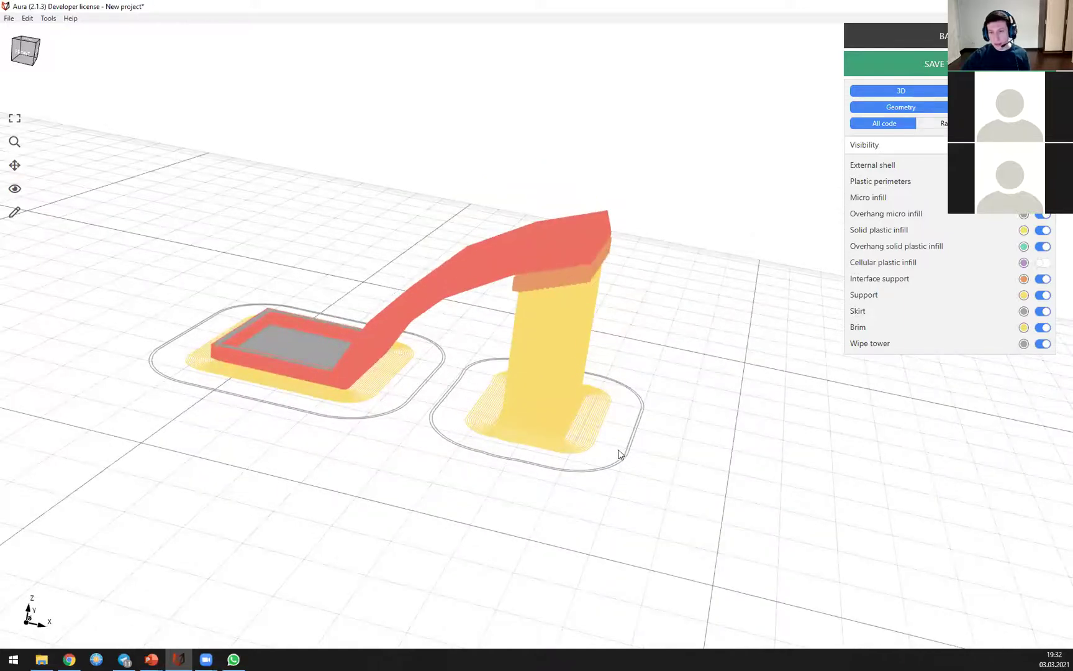
Step: Look over the generated support column under the arm once more, and return from the preview to the model setup
left_click_drag(368, 386, 368, 397)
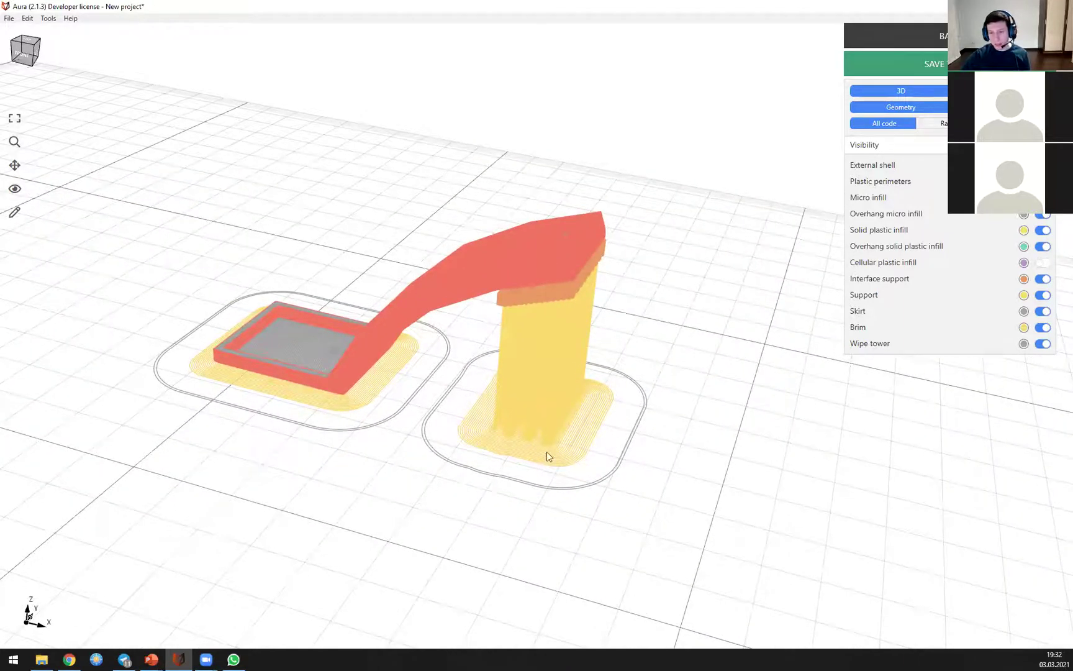
left_click_drag(522, 427, 440, 402)
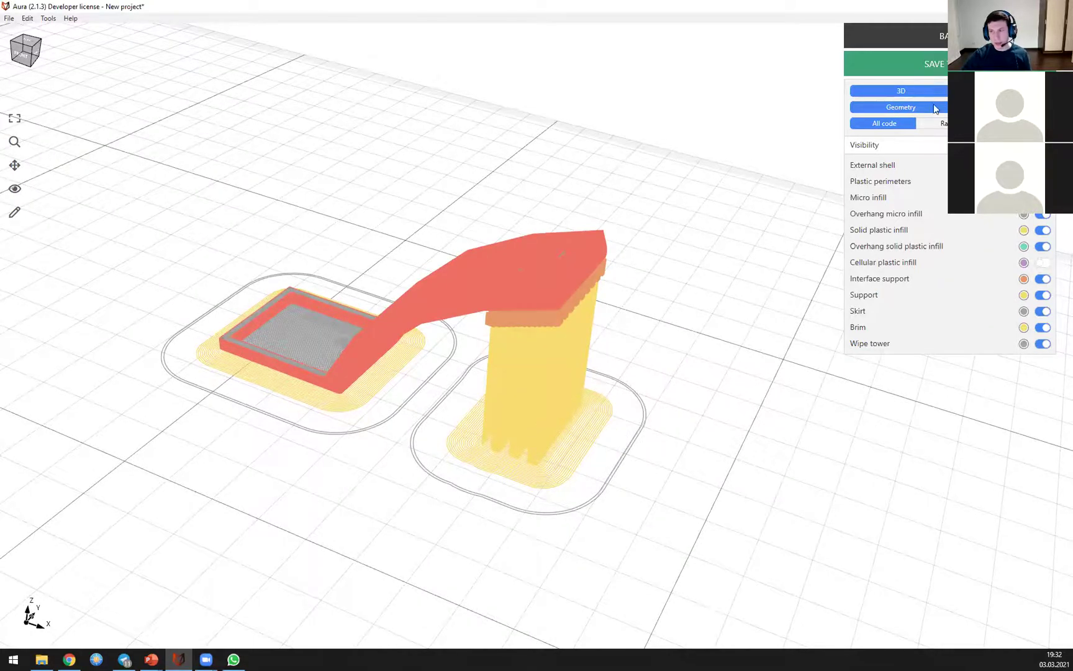
left_click(928, 30)
scroll(491, 360, "down", 5)
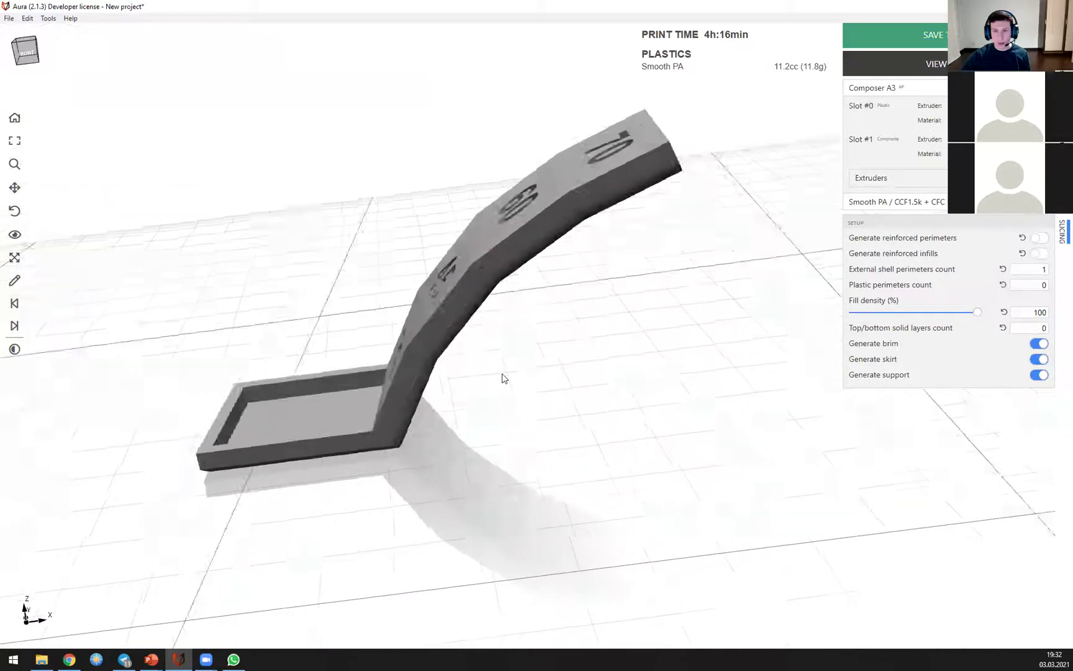
Step: Load the model rectangle.stp from the Aura-premium-webinar folder into the project with the overhang part
left_click(9, 18)
left_click(22, 42)
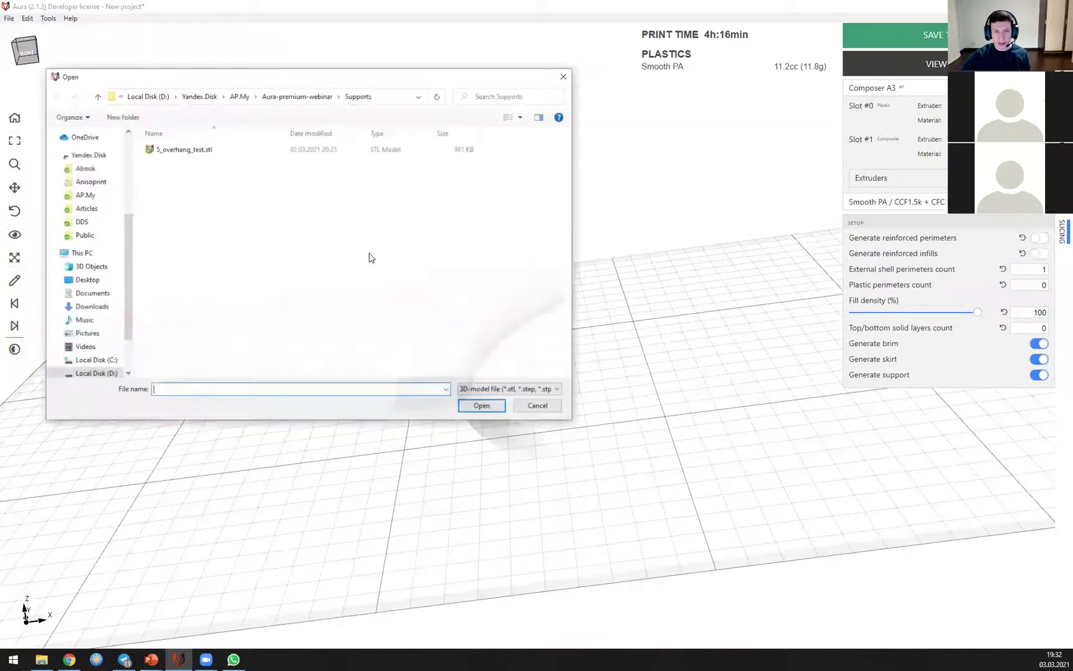
left_click(293, 99)
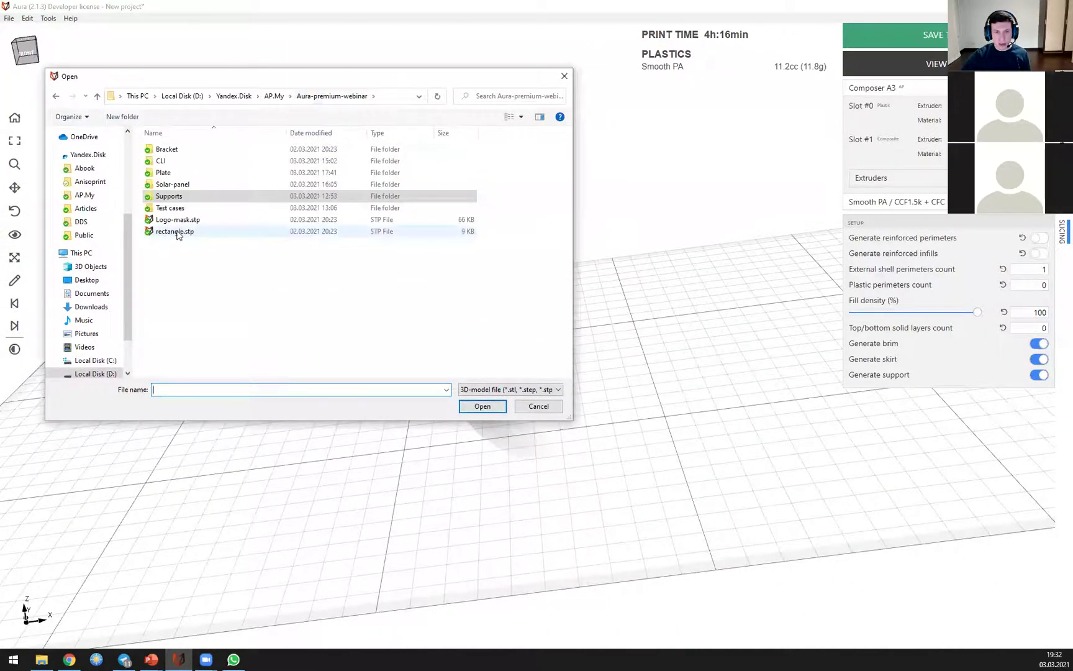
double_click(179, 231)
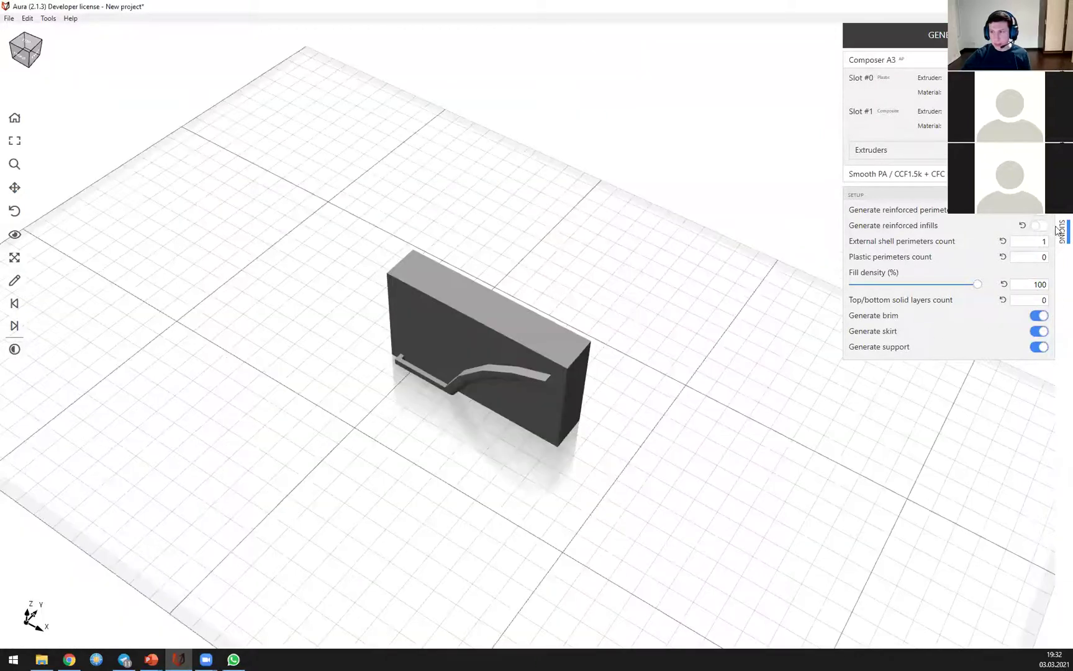
Step: Move the rectangle block along the Y axis so it overlaps only part of the overhang arm's width
left_click(468, 325)
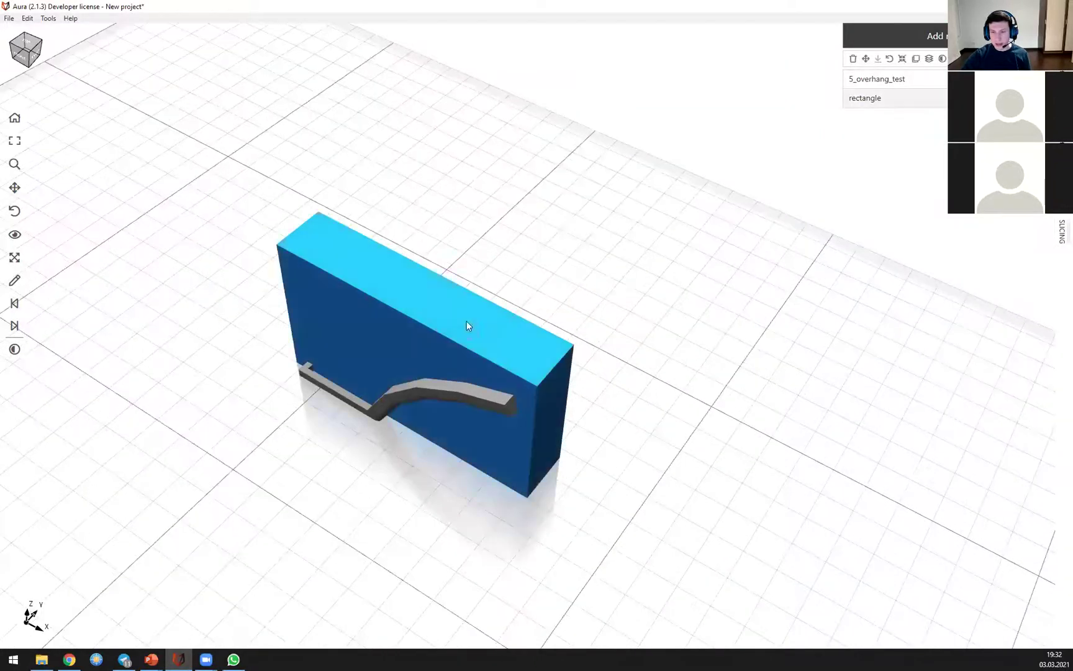
left_click_drag(775, 255, 938, 100)
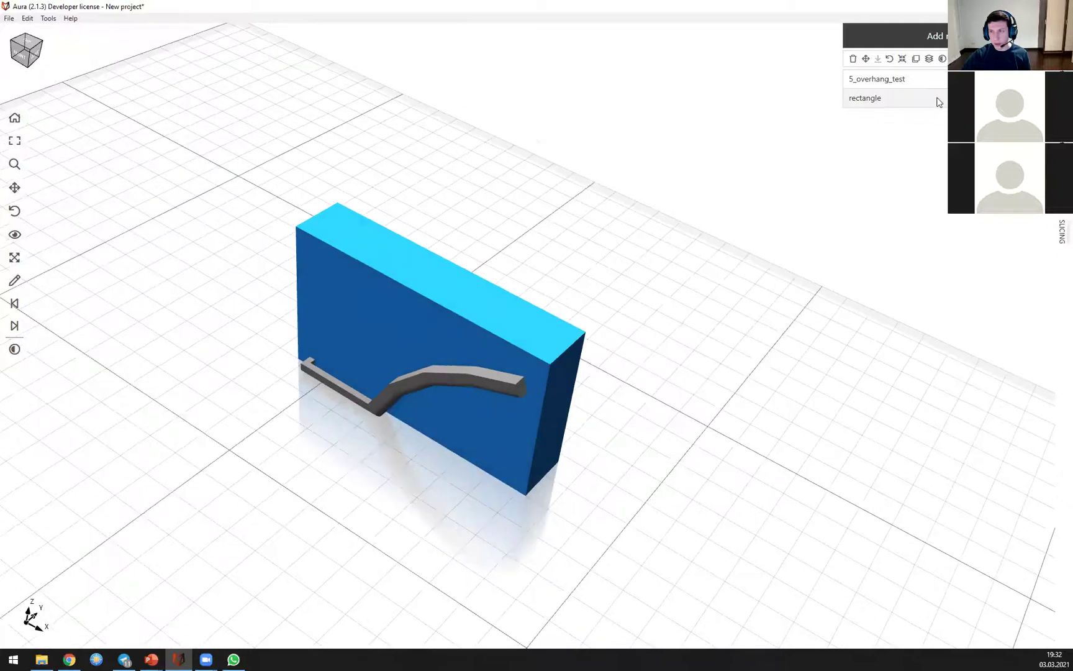
left_click(865, 58)
left_click_drag(329, 338, 356, 312)
right_click_drag(635, 278, 613, 291)
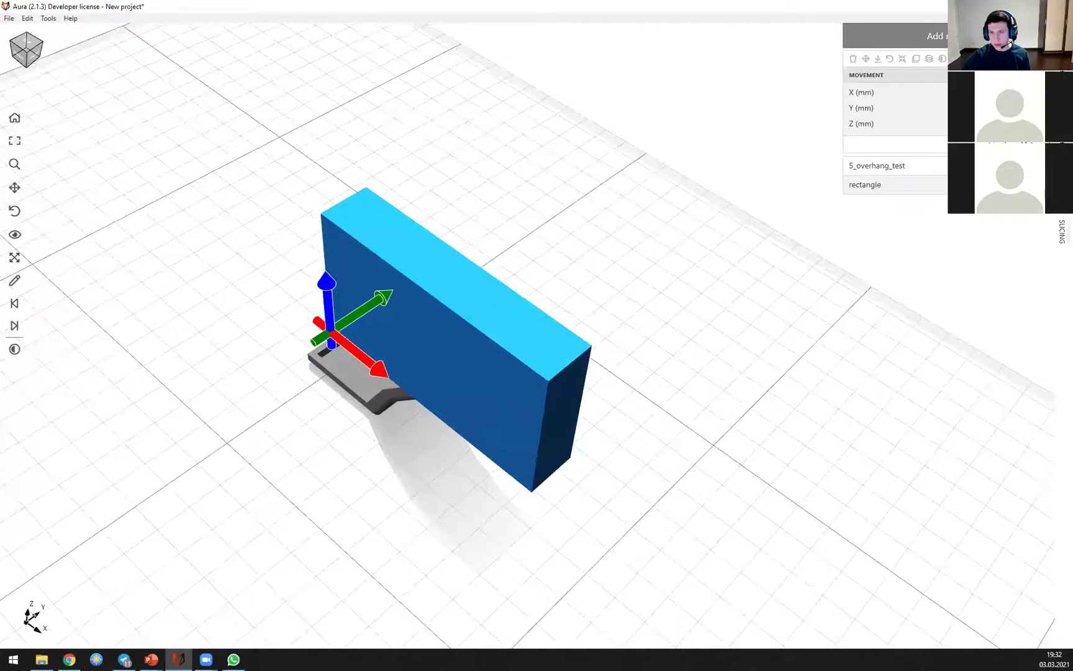
left_click(1010, 144)
right_click_drag(443, 211, 438, 261)
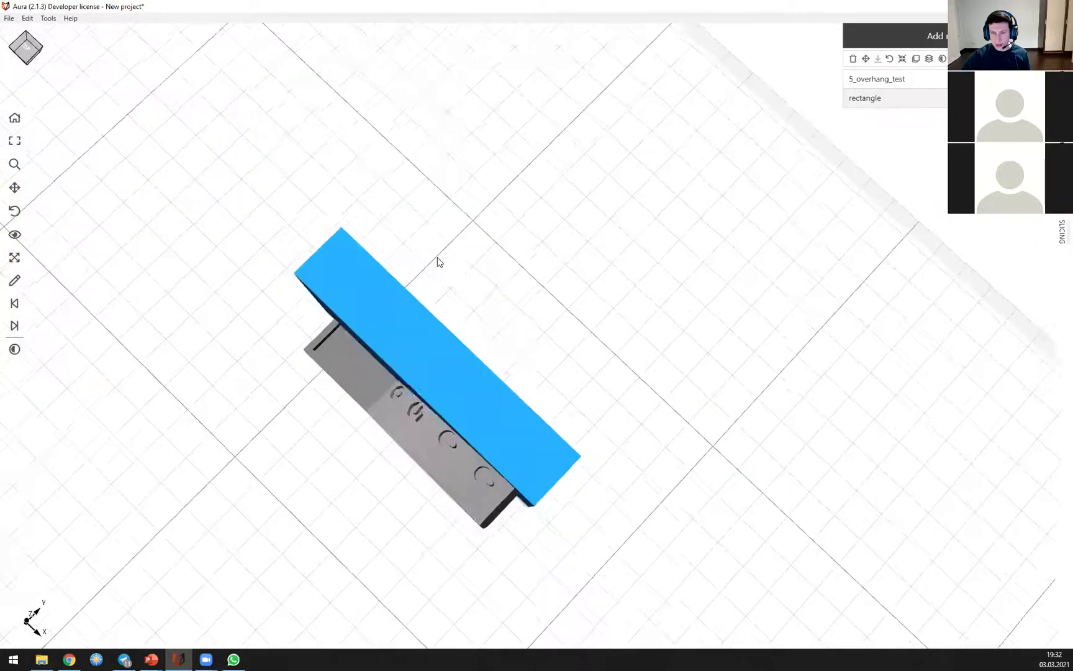
right_click_drag(210, 309, 196, 183)
mouse_move(526, 339)
right_mouse_down()
mouse_move(482, 355)
mouse_move(541, 342)
right_mouse_up()
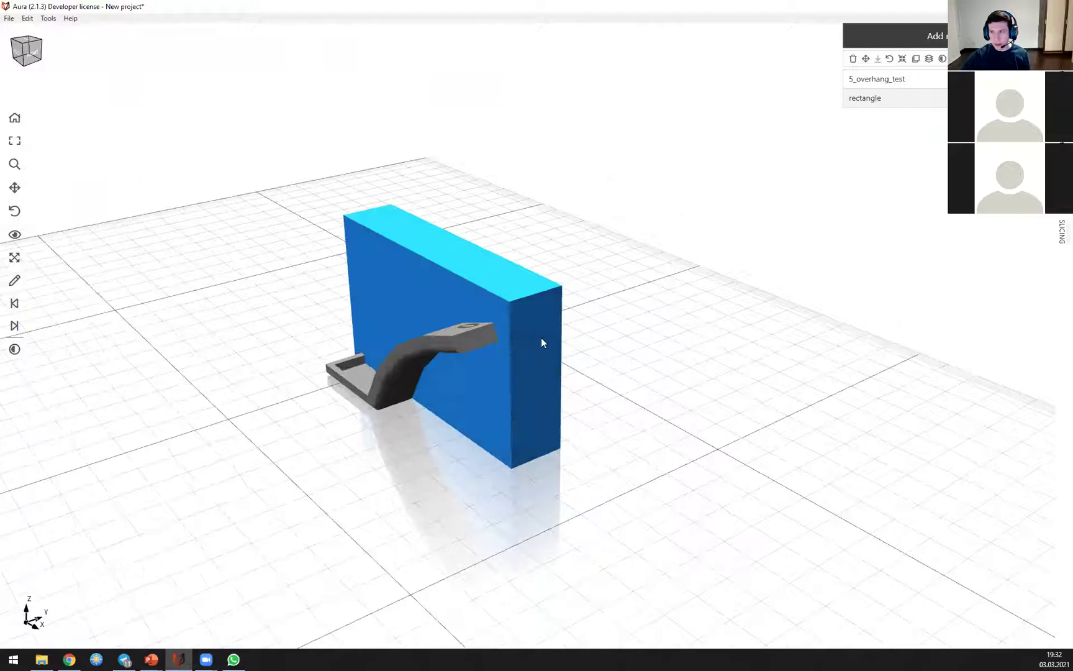
Step: Make the rectangle a mask of the 5_overhang_test model and turn on transparent display to check their overlap
left_click(941, 59)
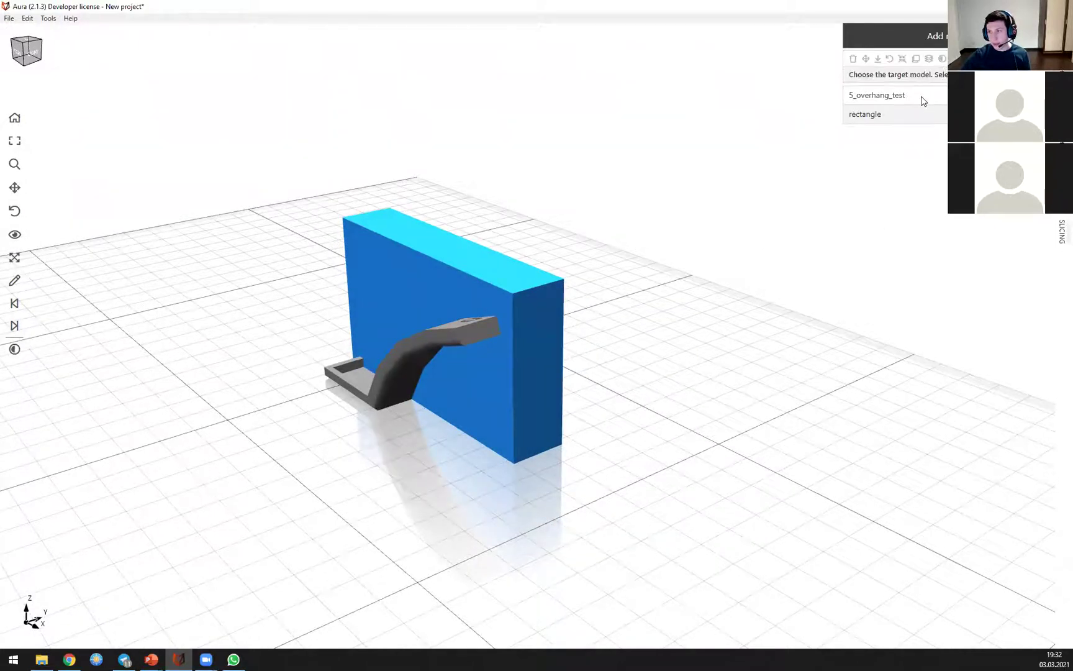
left_click(923, 98)
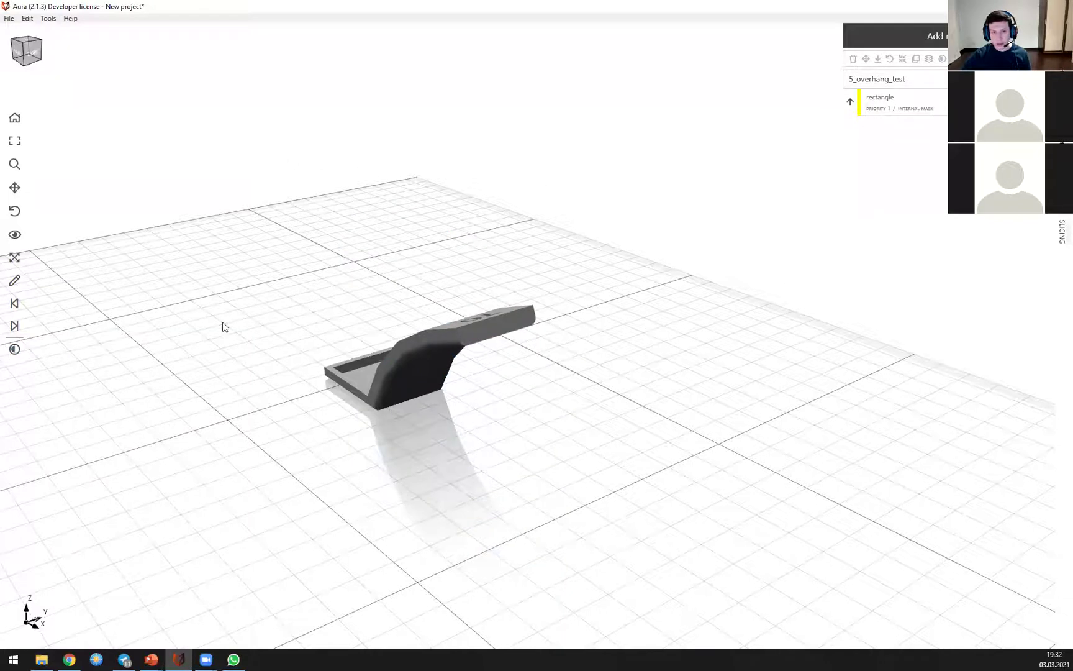
left_click(15, 349)
left_click_drag(330, 234, 341, 296)
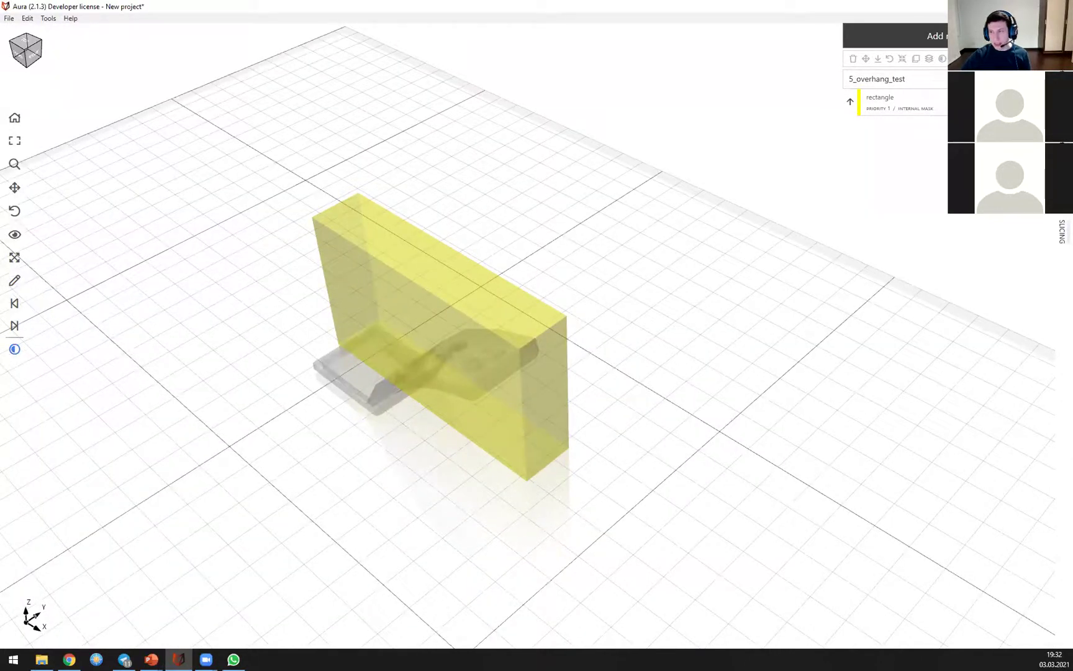
right_click_drag(177, 266, 187, 301)
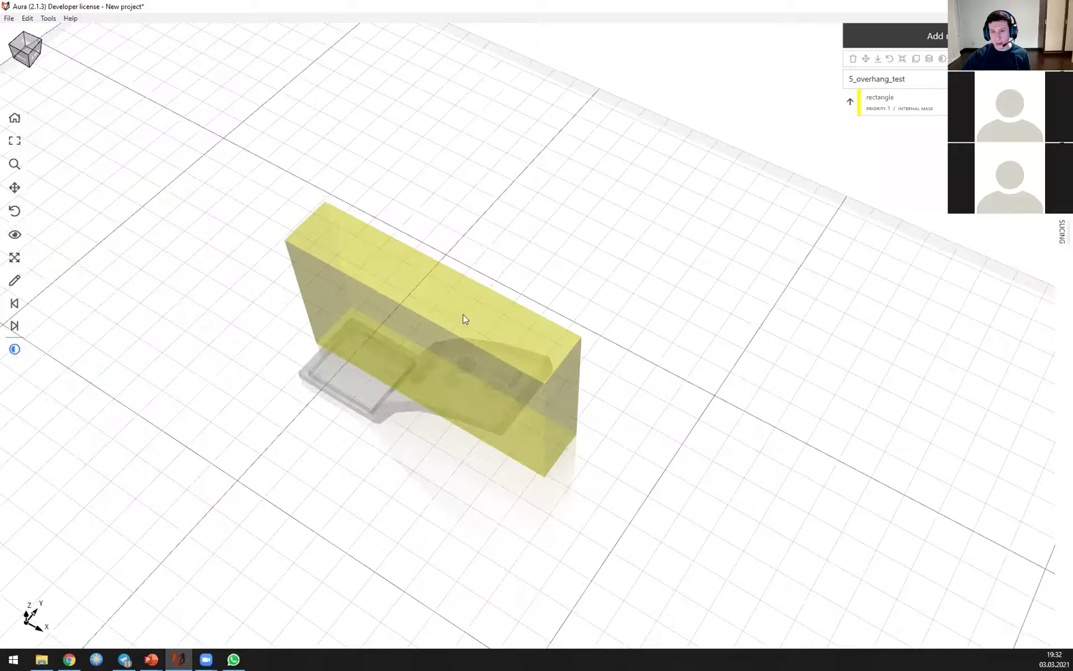
right_click_drag(472, 284, 474, 260)
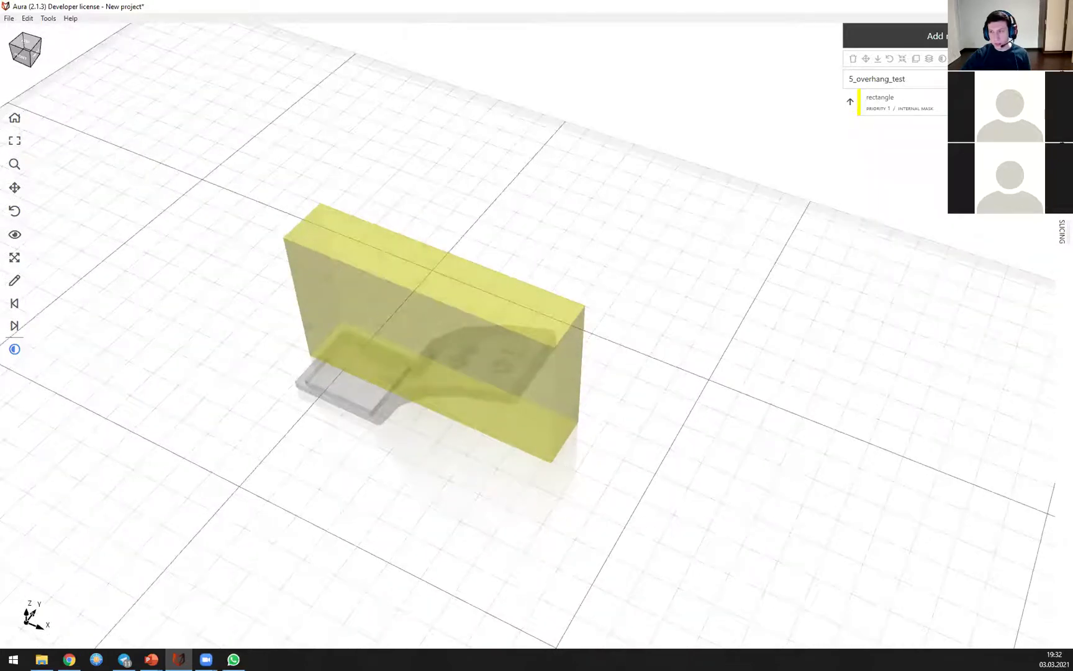
Step: Set the rectangle mask's type to Support blocker, re-slice the part and open the toolpath preview
left_click(1043, 104)
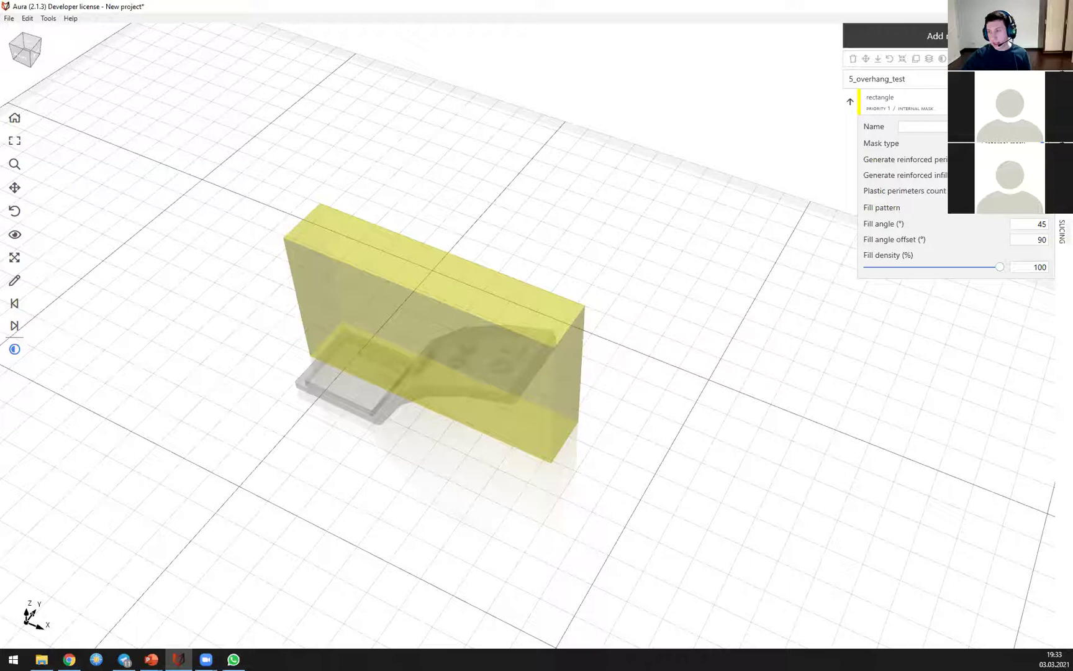
left_click(1031, 185)
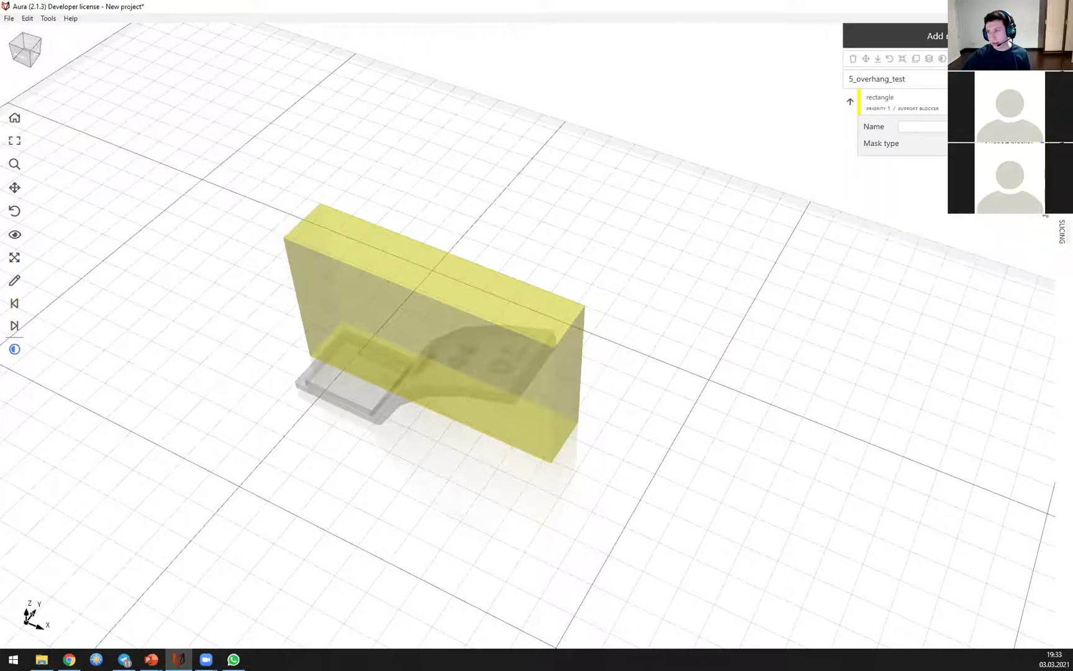
left_click(1058, 241)
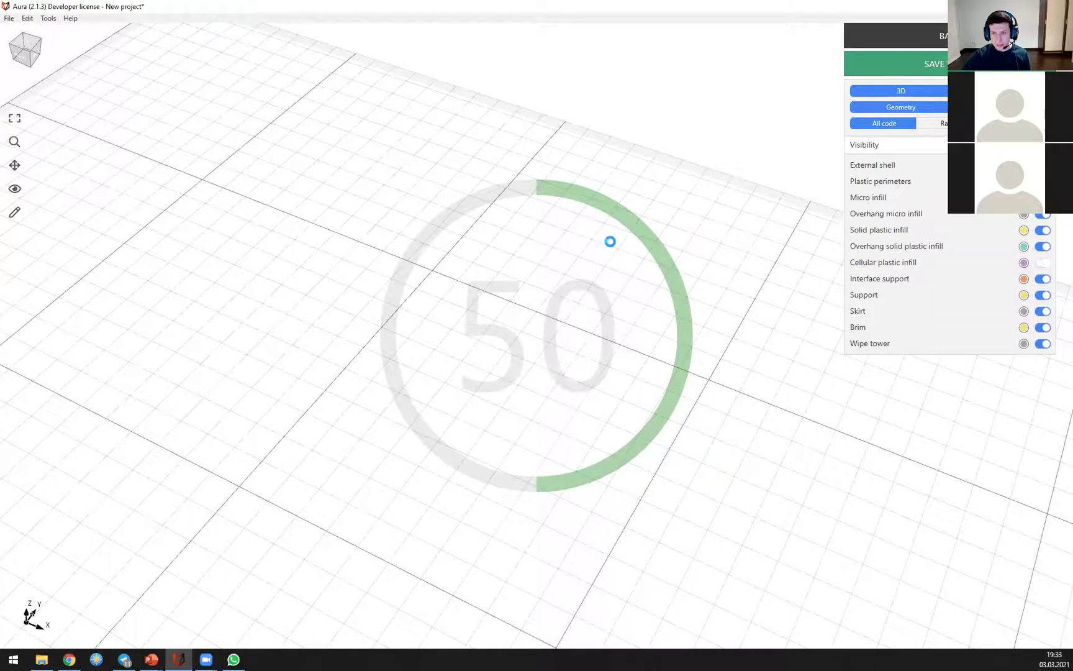
Step: Examine the preview from several sides to see where the blocker mask affects support under the arm
middle_click_drag(467, 319, 423, 295)
right_click_drag(588, 338, 573, 378)
scroll(523, 325, "down", 5)
scroll(523, 326, "up", 10)
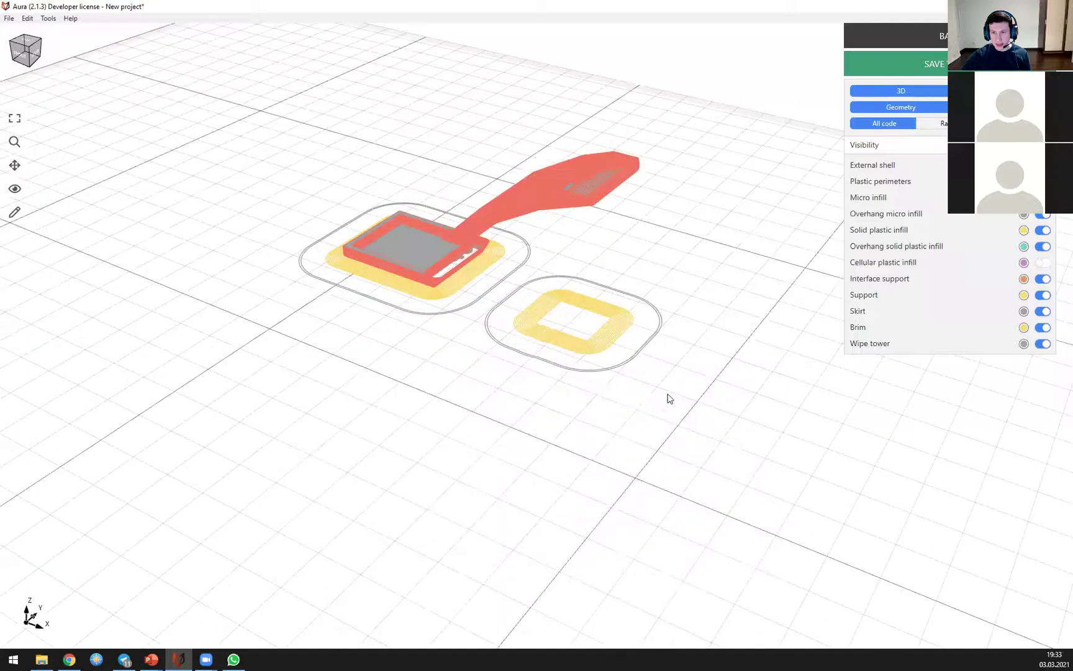
right_click_drag(469, 439, 632, 323)
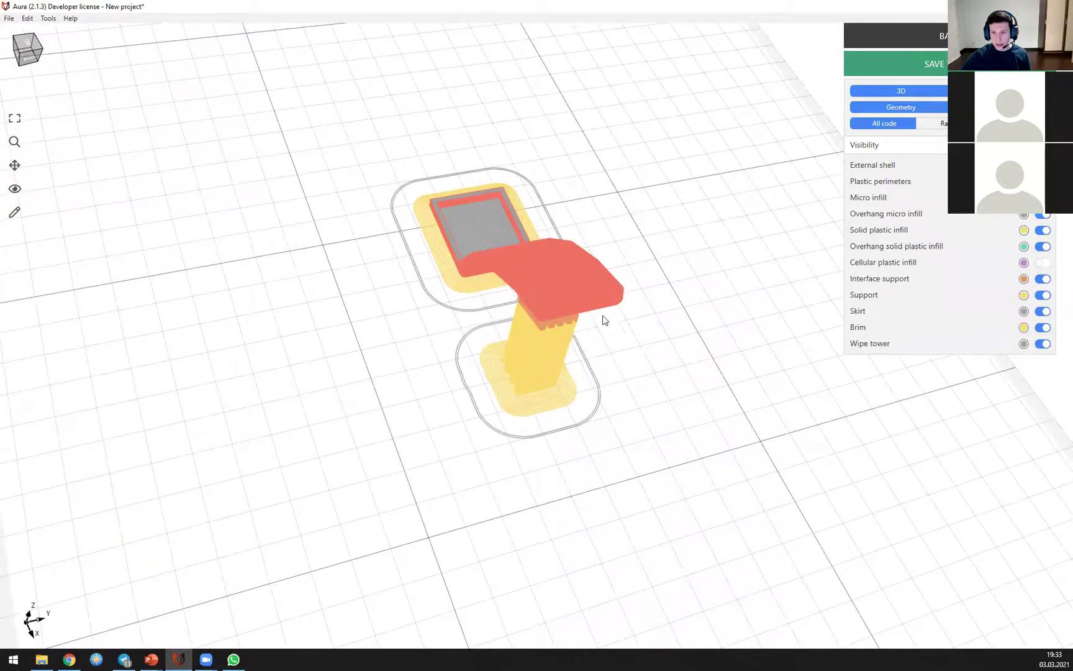
right_click_drag(687, 364, 439, 279)
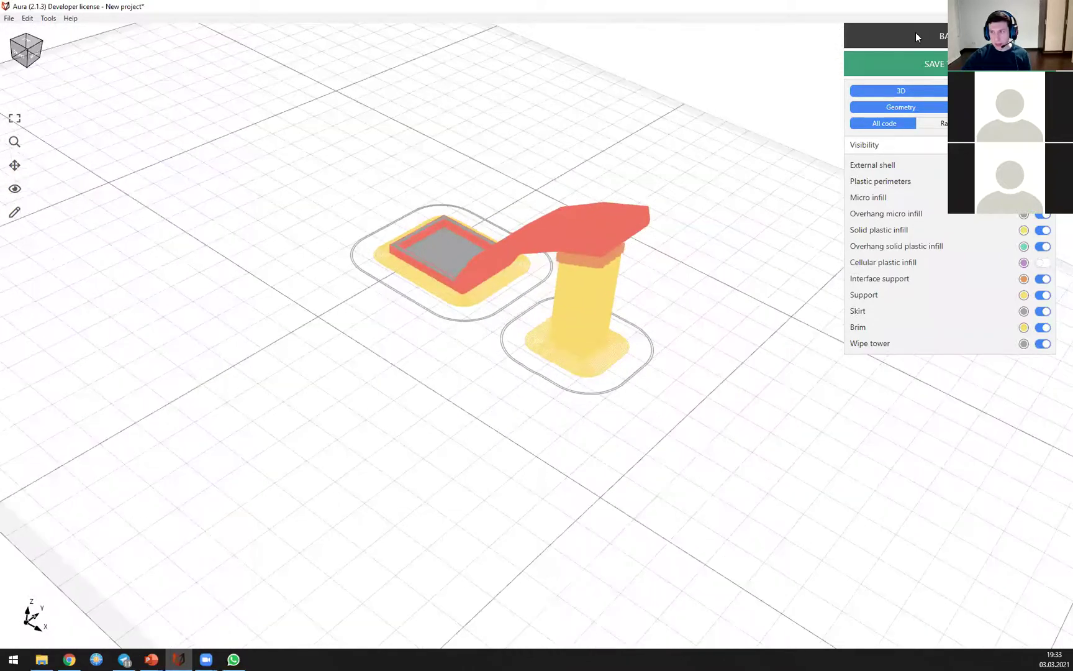
Step: Change the rectangle mask's type to Support enforcer, re-slice the part and open the toolpath preview
left_click(915, 34)
left_click(1061, 231)
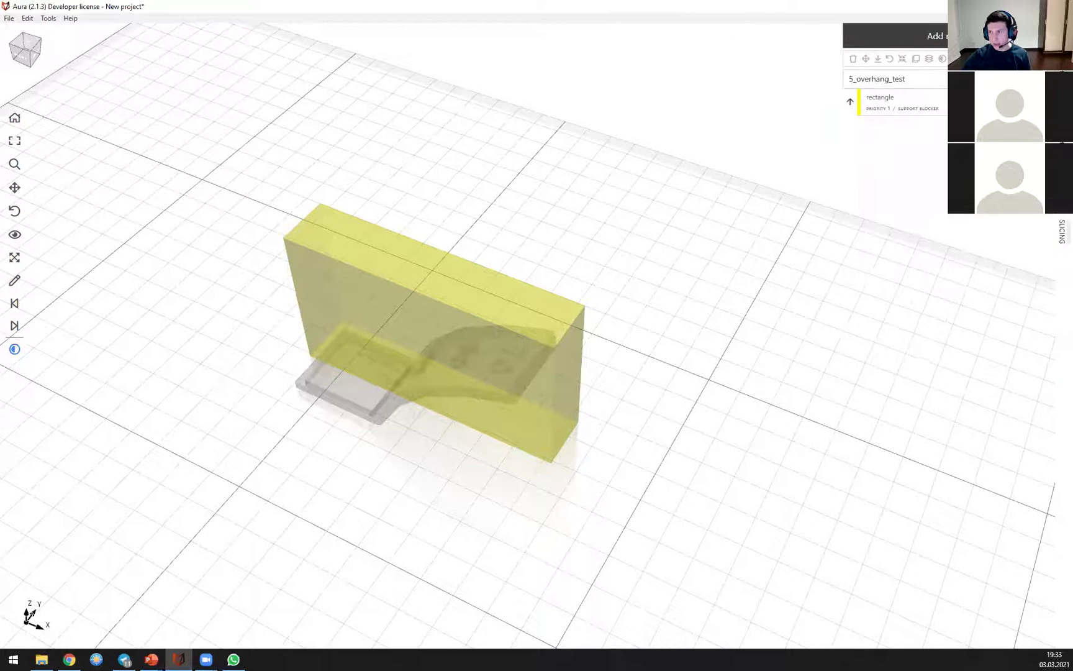
left_click(957, 102)
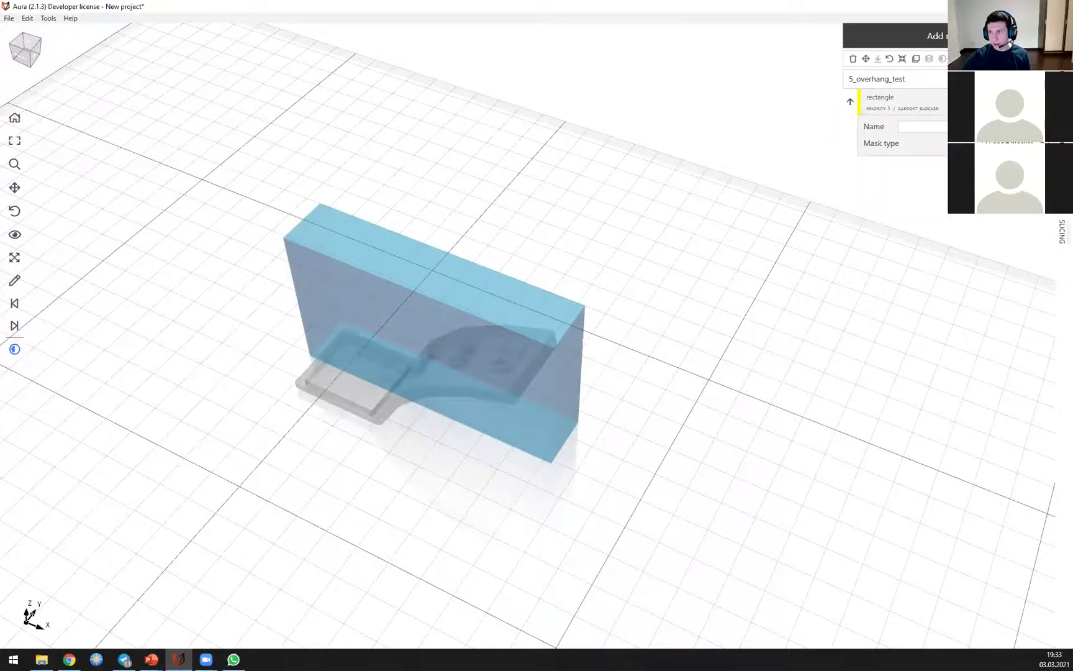
left_click(1009, 165)
left_click(1060, 231)
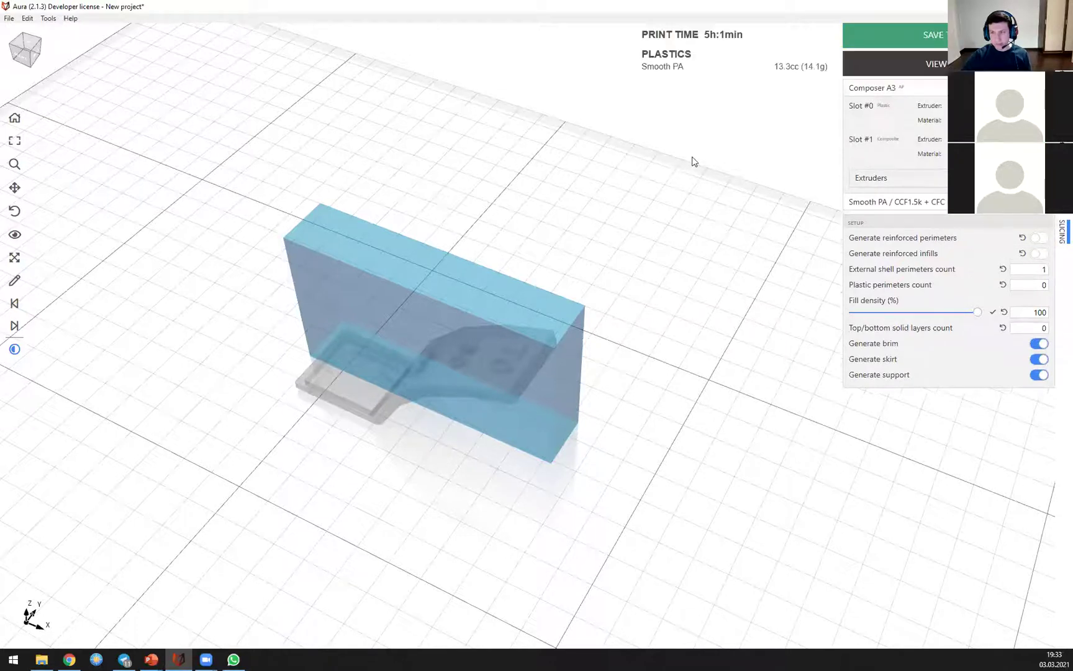
left_click(940, 65)
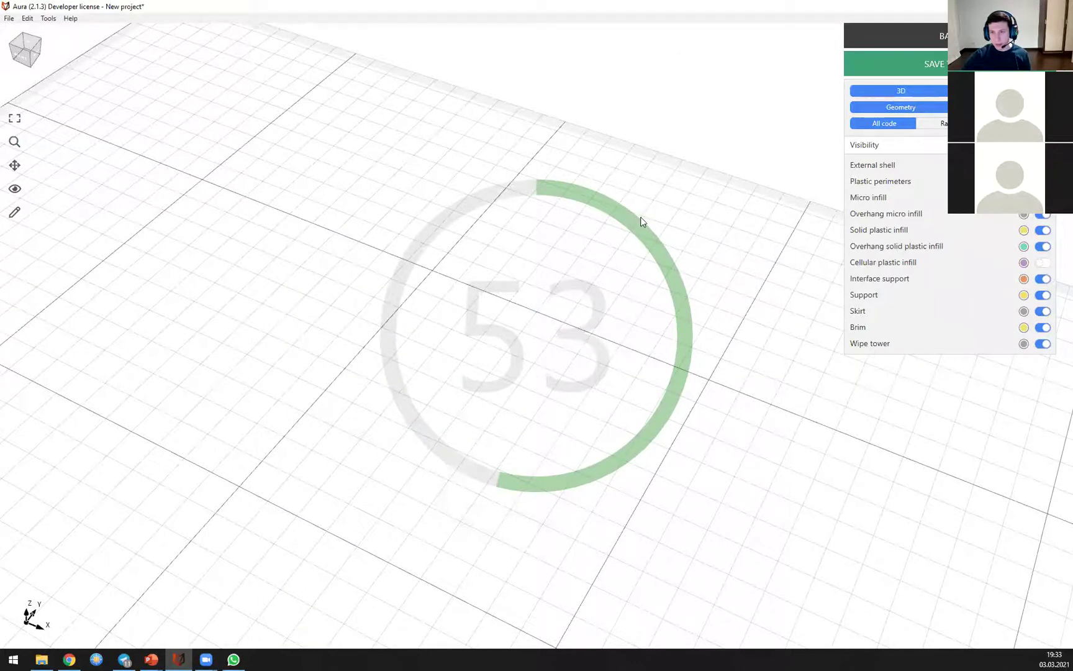
Step: Examine the enforced supports in the preview from several angles, and compare them with the enforcer block around the part
scroll(584, 305, "up", 8)
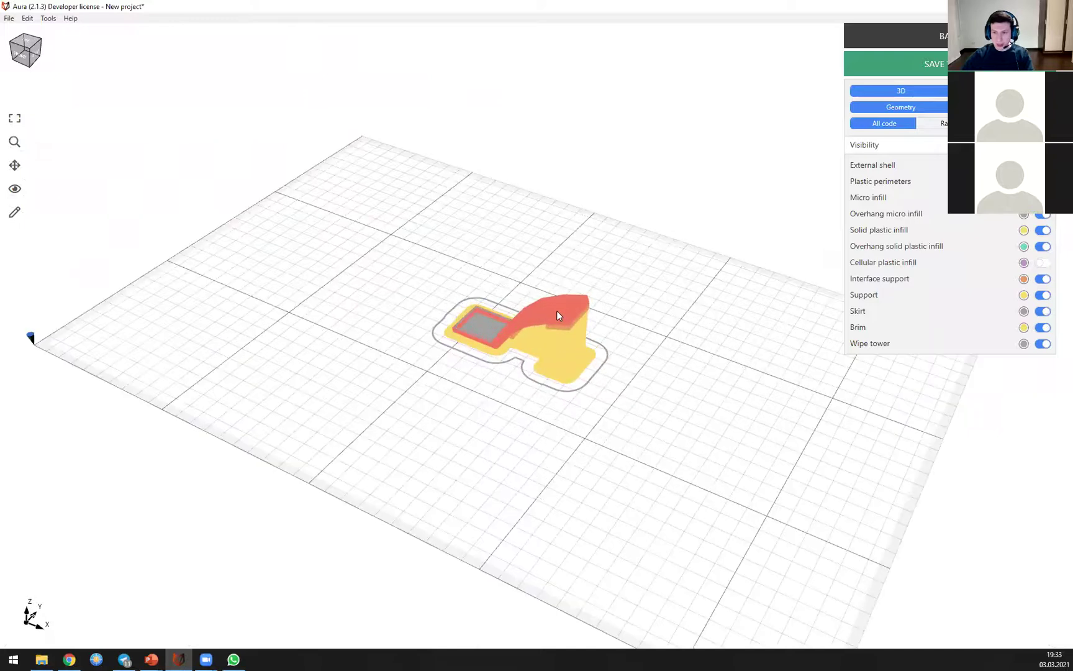
left_click_drag(527, 293, 508, 403)
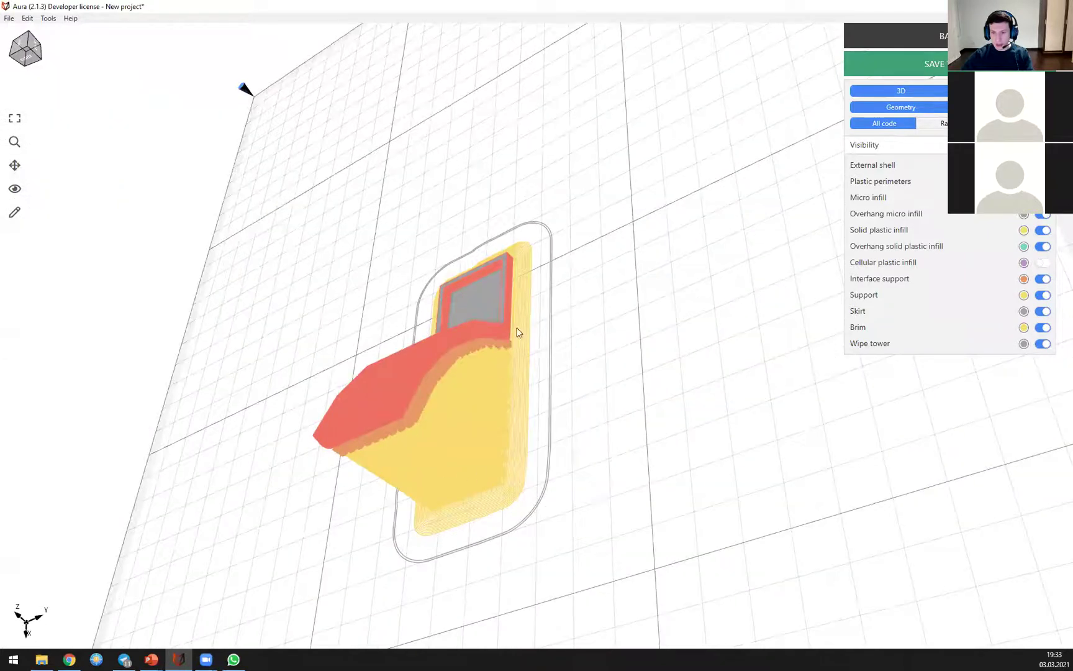
left_click_drag(377, 350, 598, 284)
left_click_drag(477, 308, 853, 250)
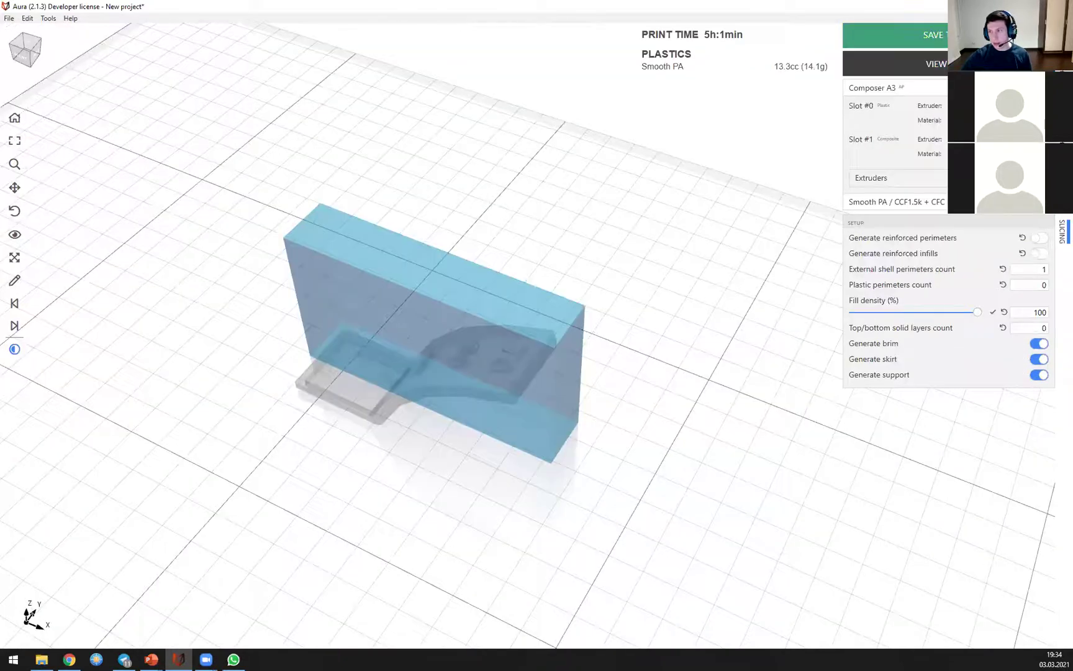
left_click(1059, 216)
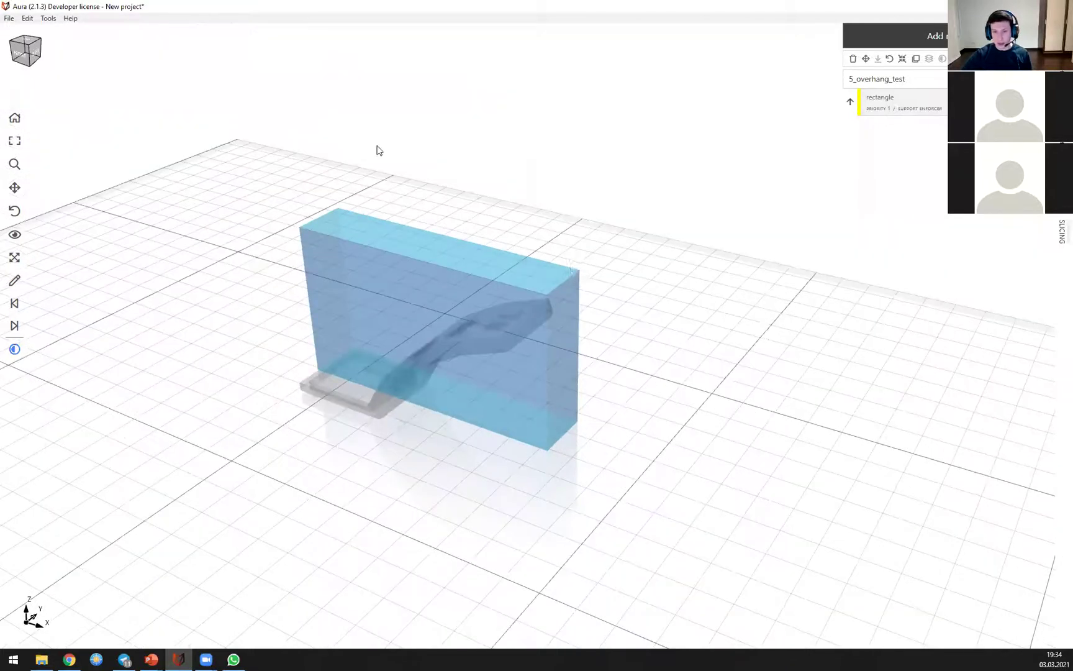
left_click_drag(563, 282, 491, 321)
left_click_drag(566, 312, 262, 249)
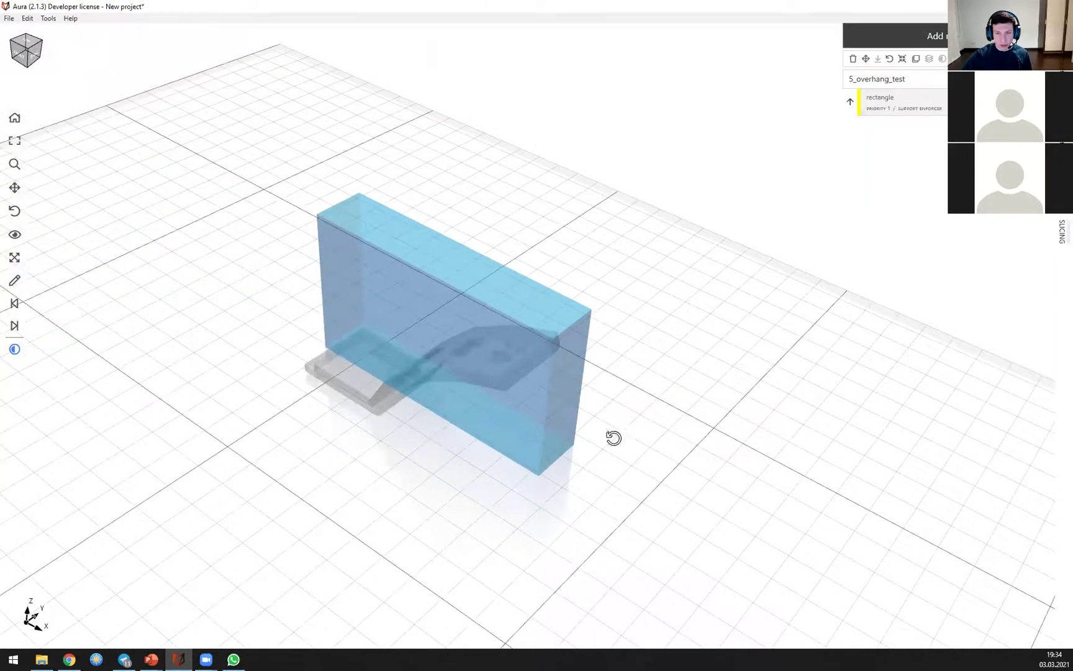
left_click_drag(613, 436, 261, 472)
Step: Open the project Lever_smooth.auprojx from the CLI folder inside Aura-premium-webinar
left_click(42, 659)
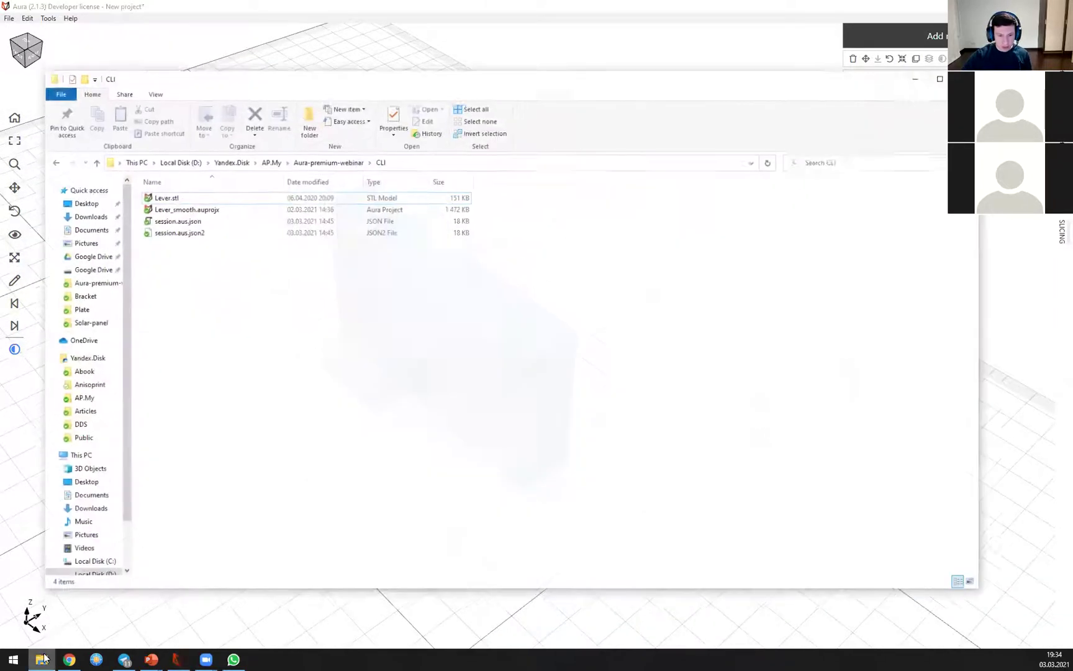
left_click(389, 5)
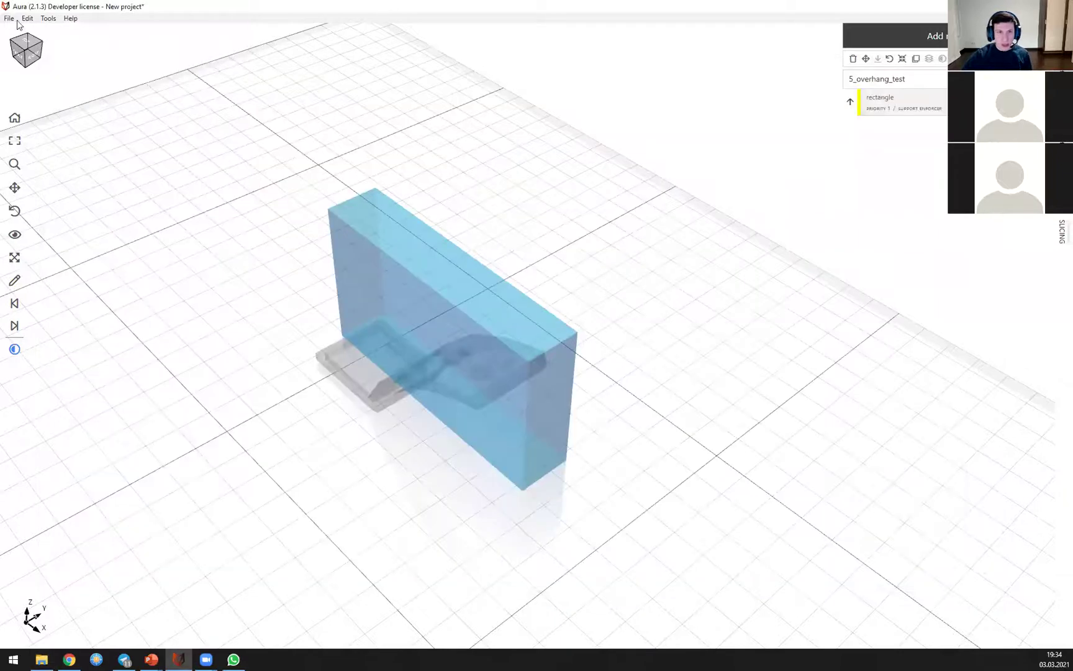
left_click(9, 18)
left_click(29, 56)
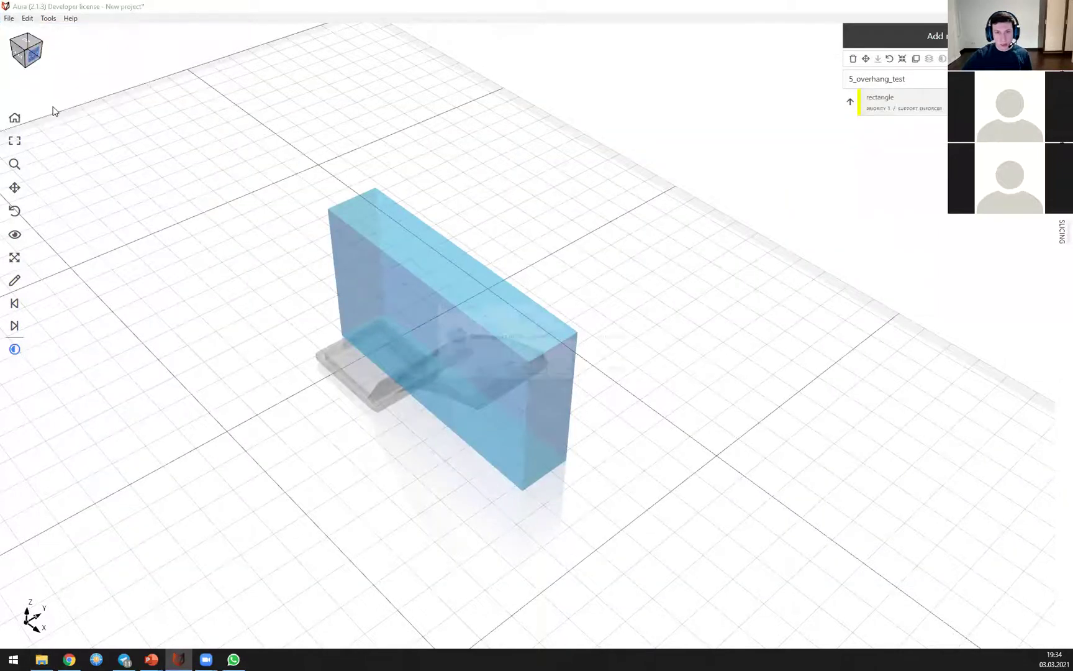
left_click(579, 367)
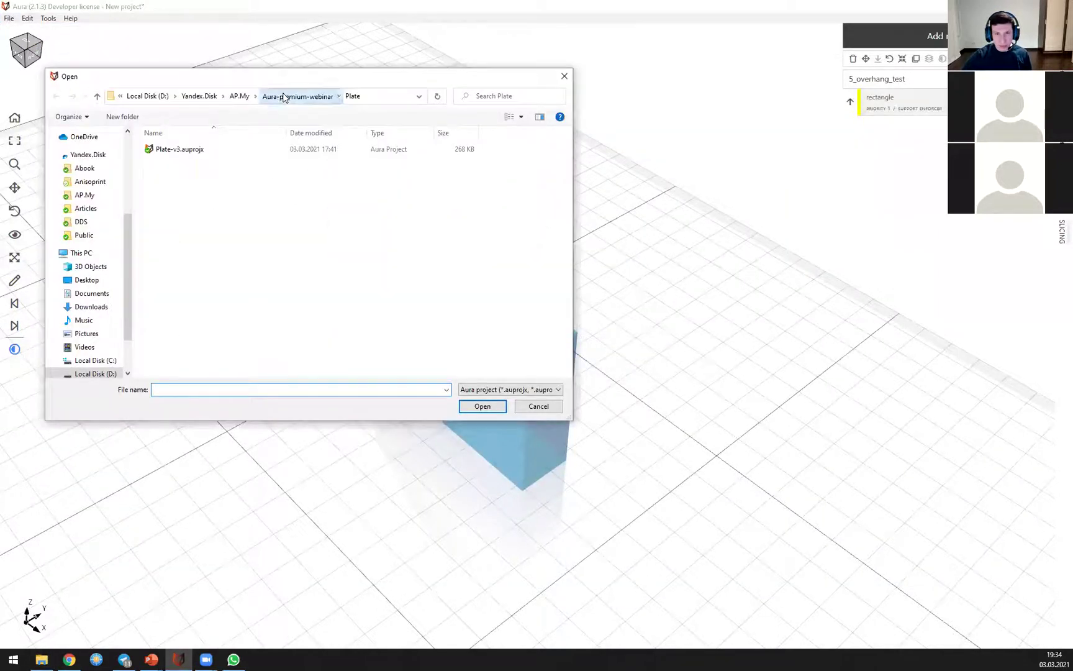
left_click(284, 96)
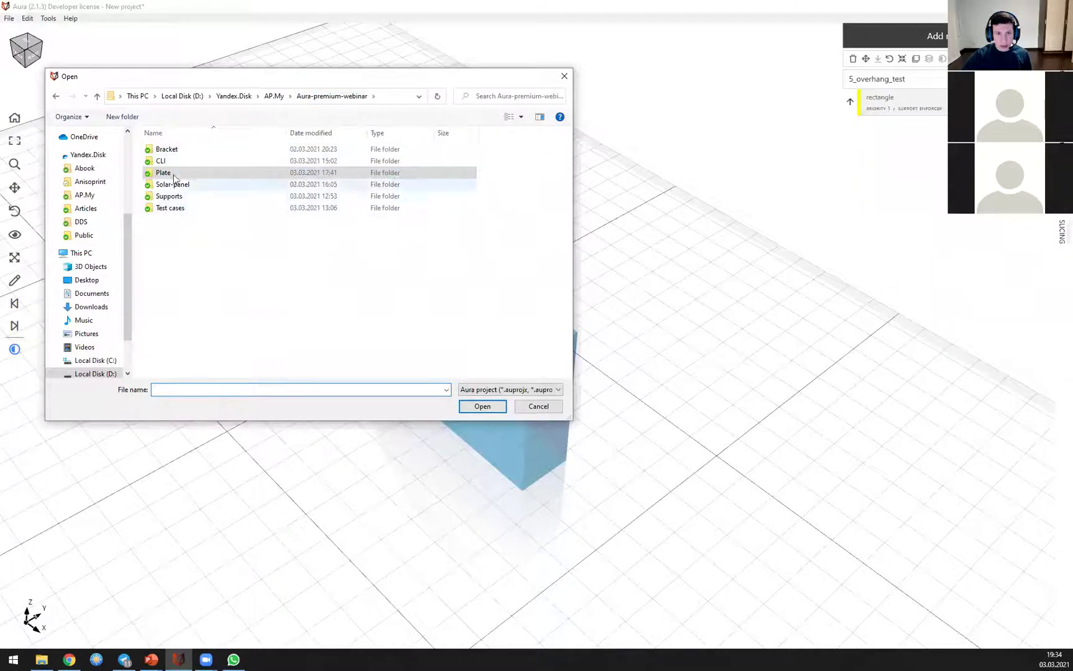
double_click(179, 148)
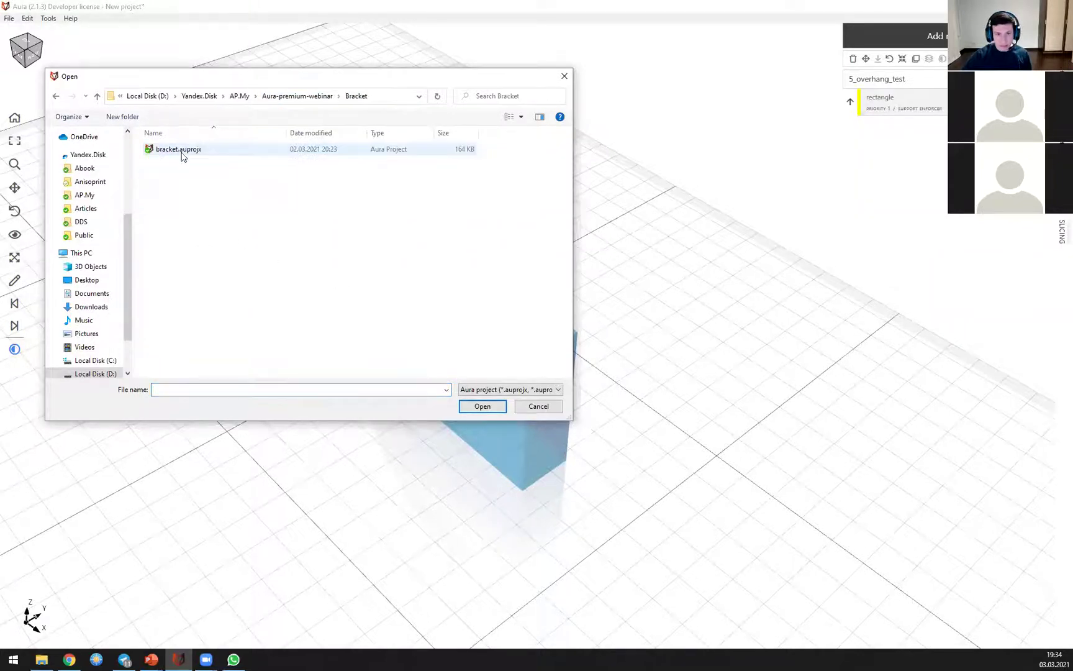
left_click(318, 96)
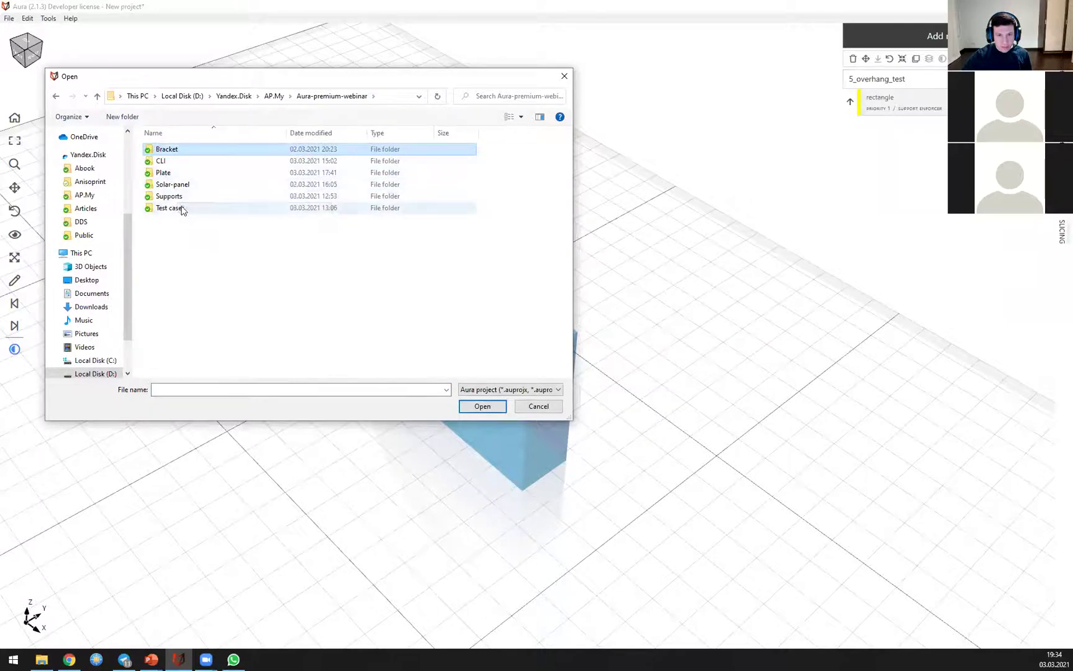
double_click(167, 161)
double_click(177, 149)
Step: Examine the curved lever model on the build plate from several angles and up close
right_click_drag(274, 397, 1024, 248)
right_click_drag(618, 359, 48, 291)
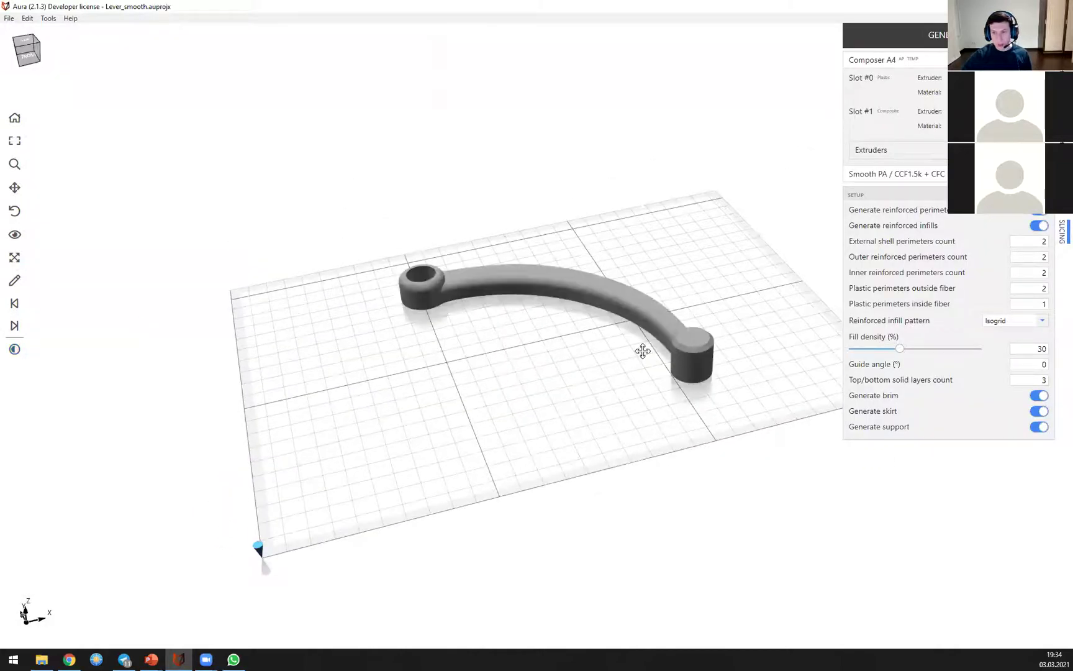
scroll(503, 321, "up", 5)
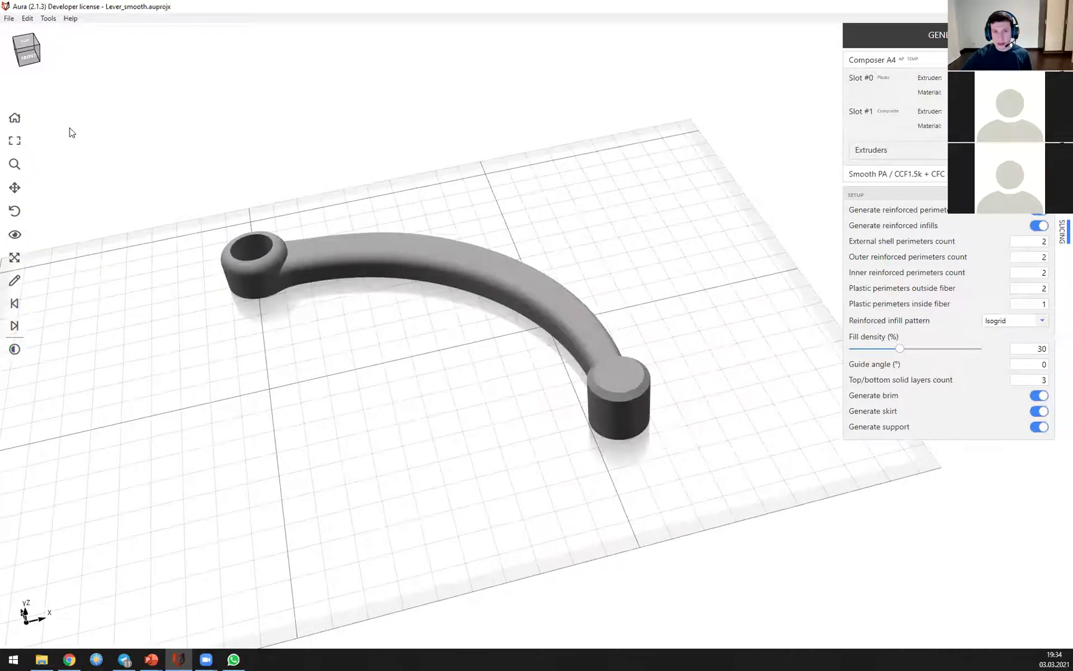
right_click_drag(460, 332, 551, 328)
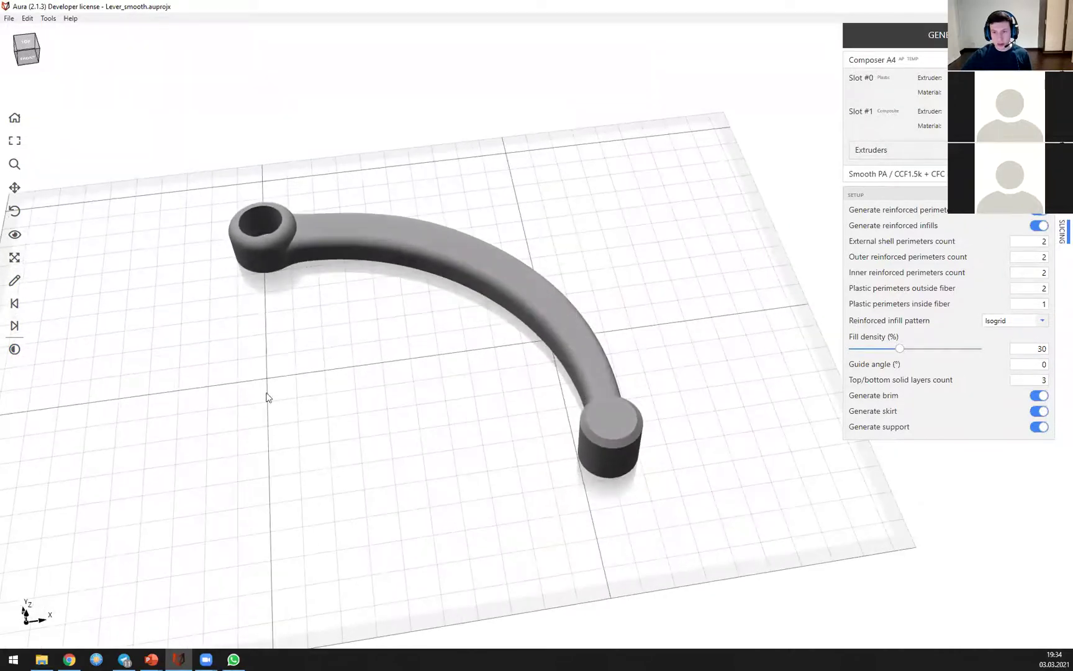
right_click_drag(412, 407, 542, 313)
scroll(549, 313, "up", 2)
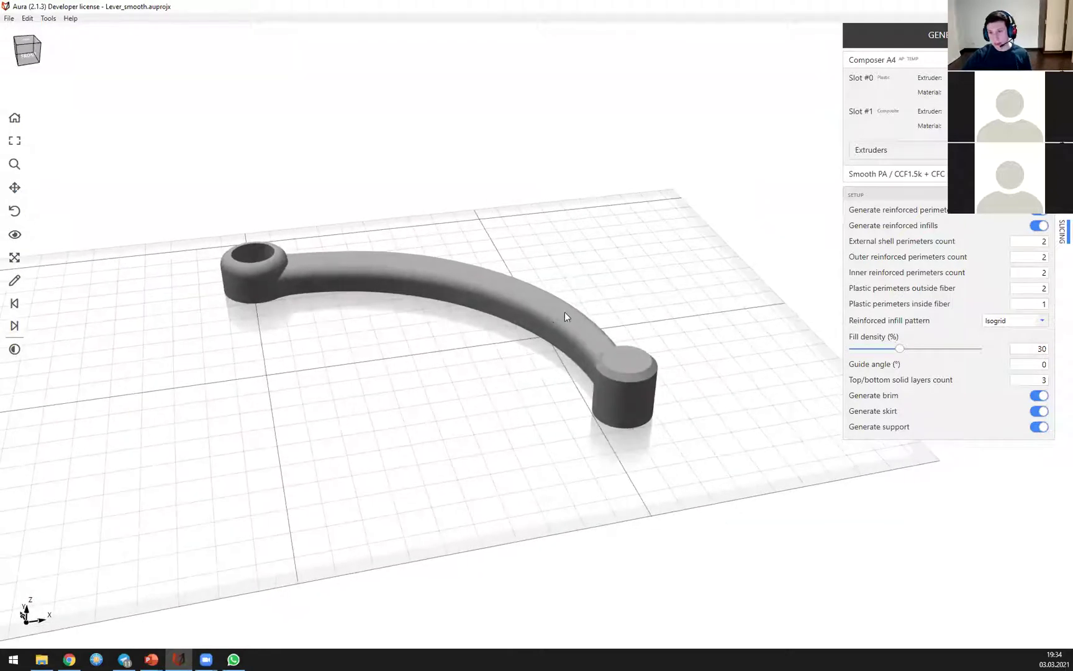
middle_click_drag(589, 346, 550, 375)
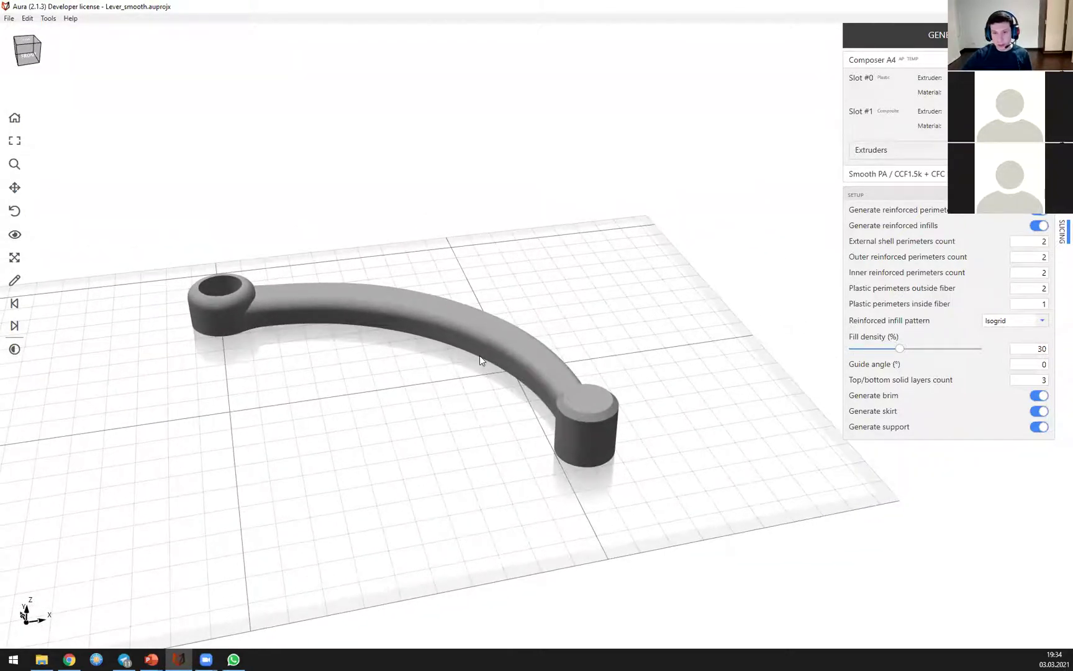
scroll(323, 322, "up", 2)
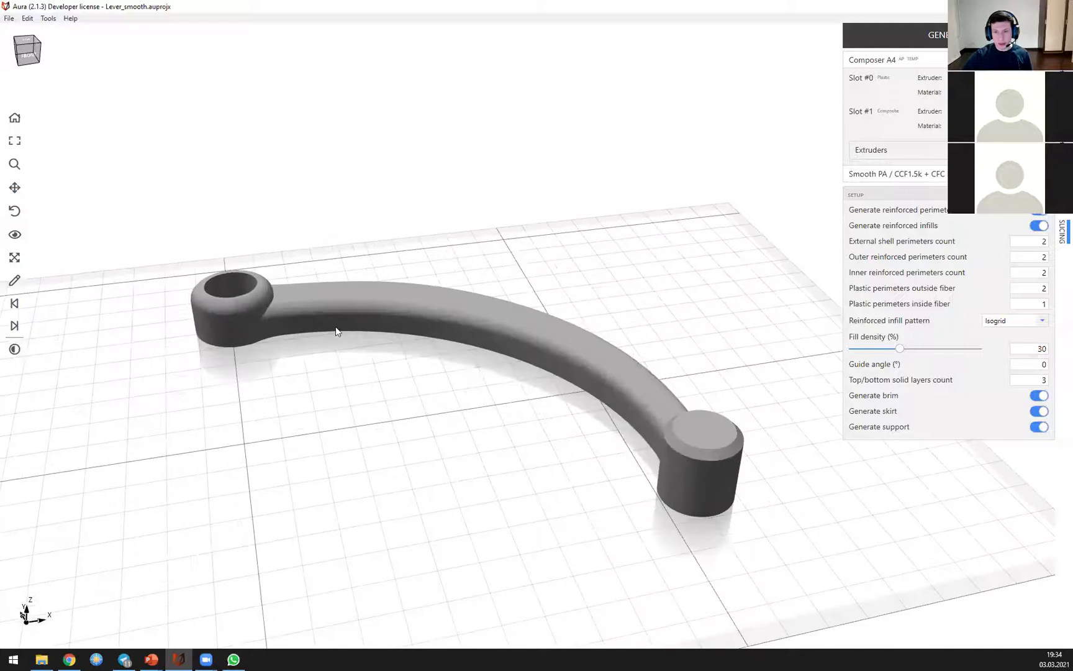
scroll(468, 355, "up", 1)
middle_click_drag(531, 340, 462, 329)
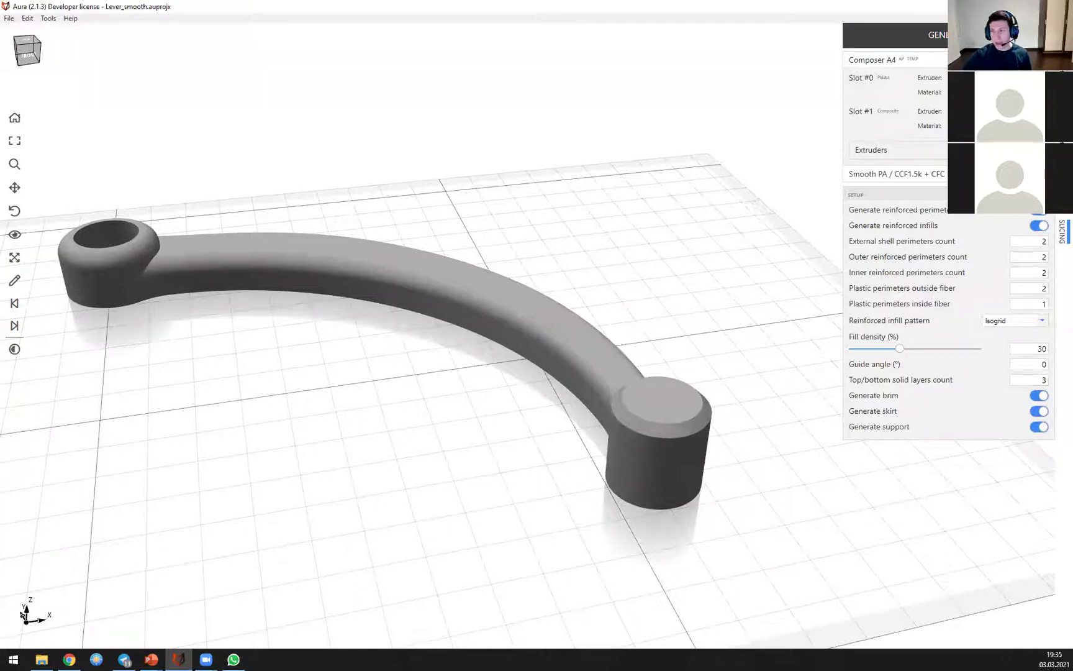
Step: Export the slicing session to the CLI folder, overwriting the existing session.aus.json
left_click(10, 19)
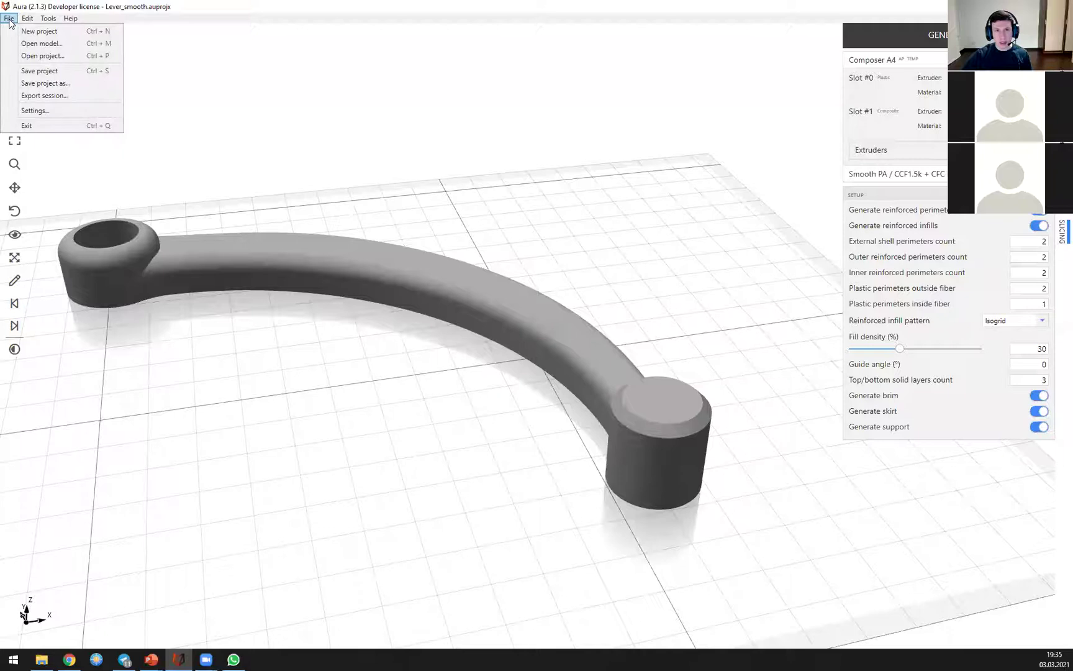
left_click(33, 98)
double_click(194, 150)
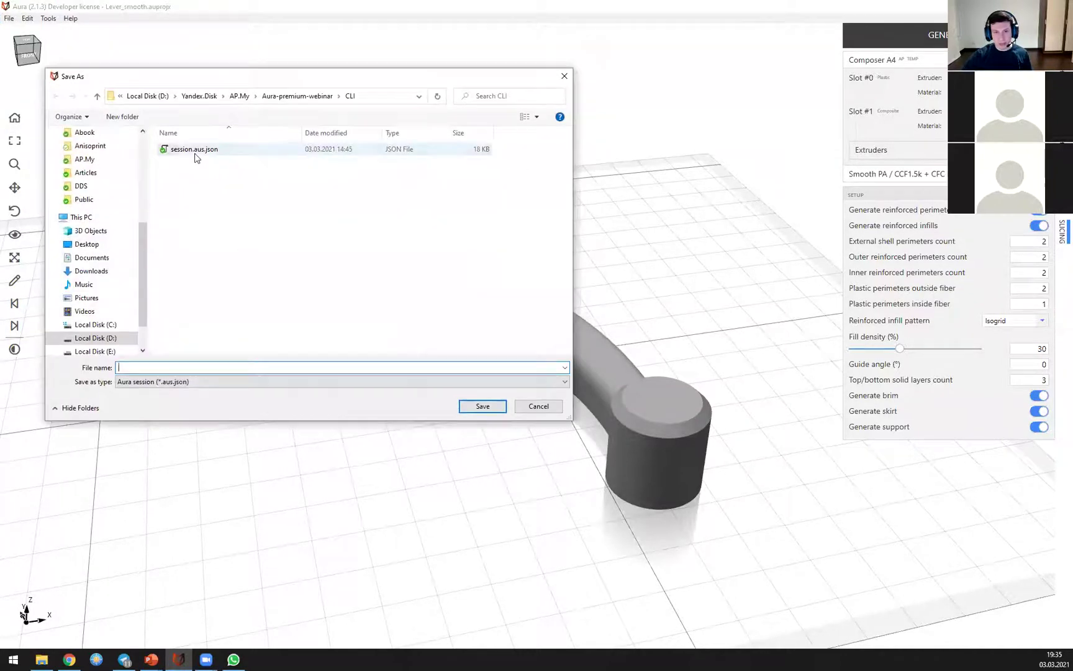
left_click(567, 374)
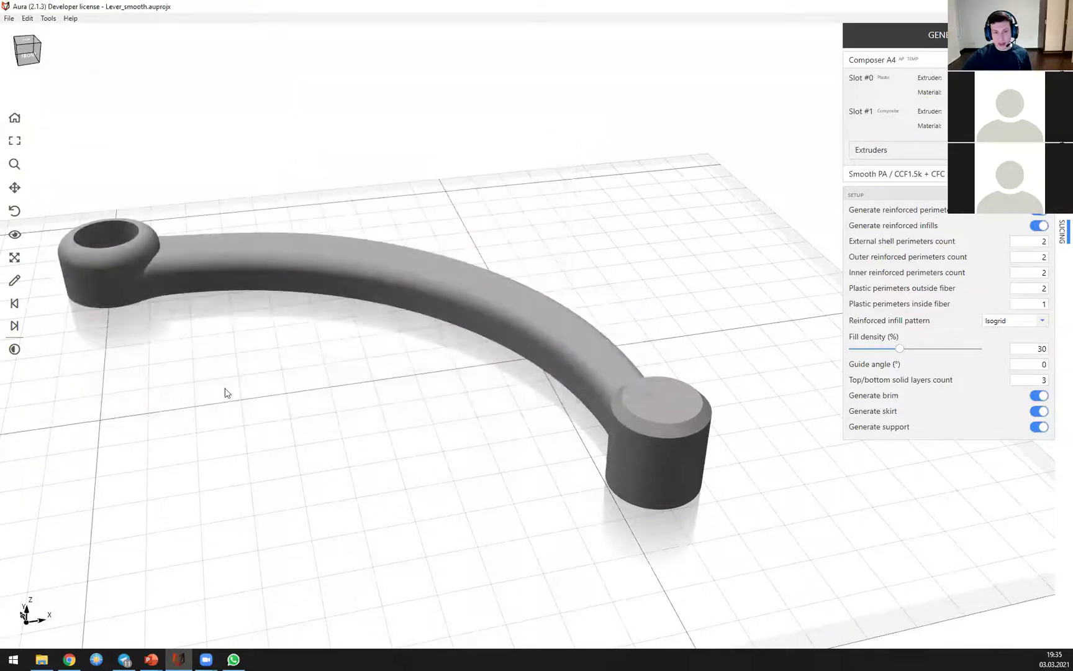
Step: Switch to the CLI folder in File Explorer and open session.aus.json in Notepad++
left_click(41, 659)
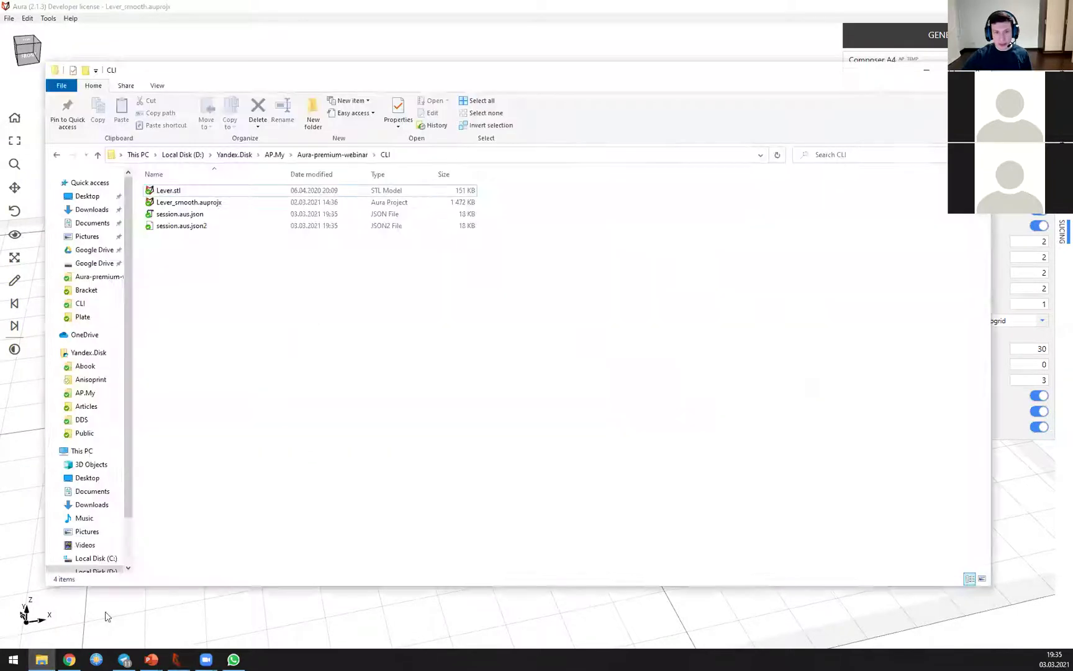
left_click(182, 214)
right_click(187, 213)
left_click(231, 285)
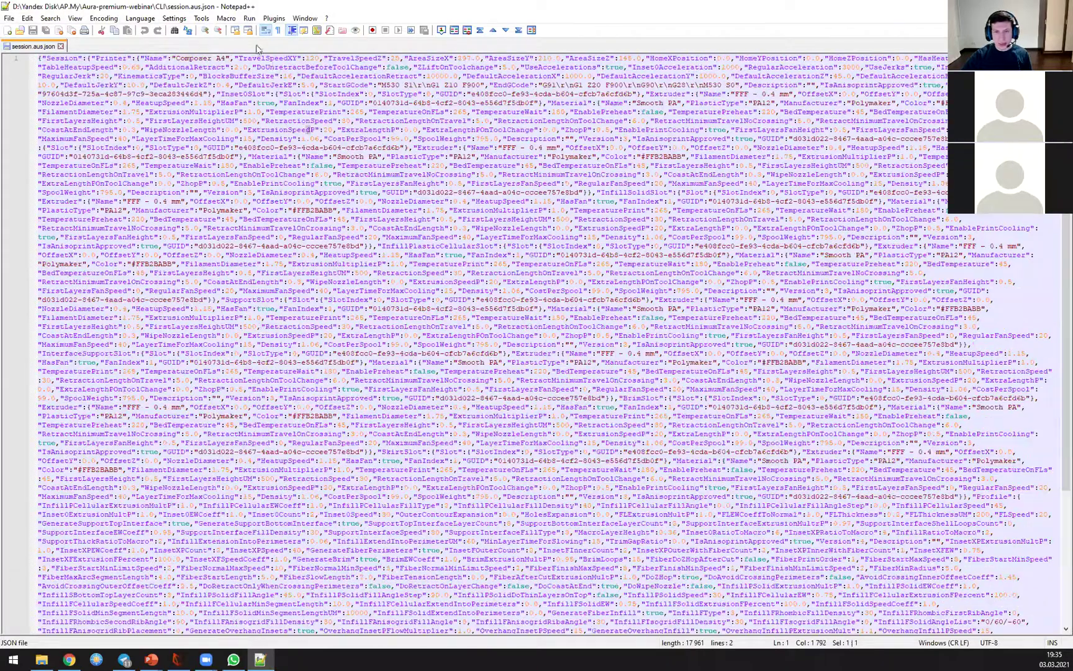
Step: Try to format the session file's text with the JSON Viewer plugin
left_click(271, 18)
mouse_move(302, 80)
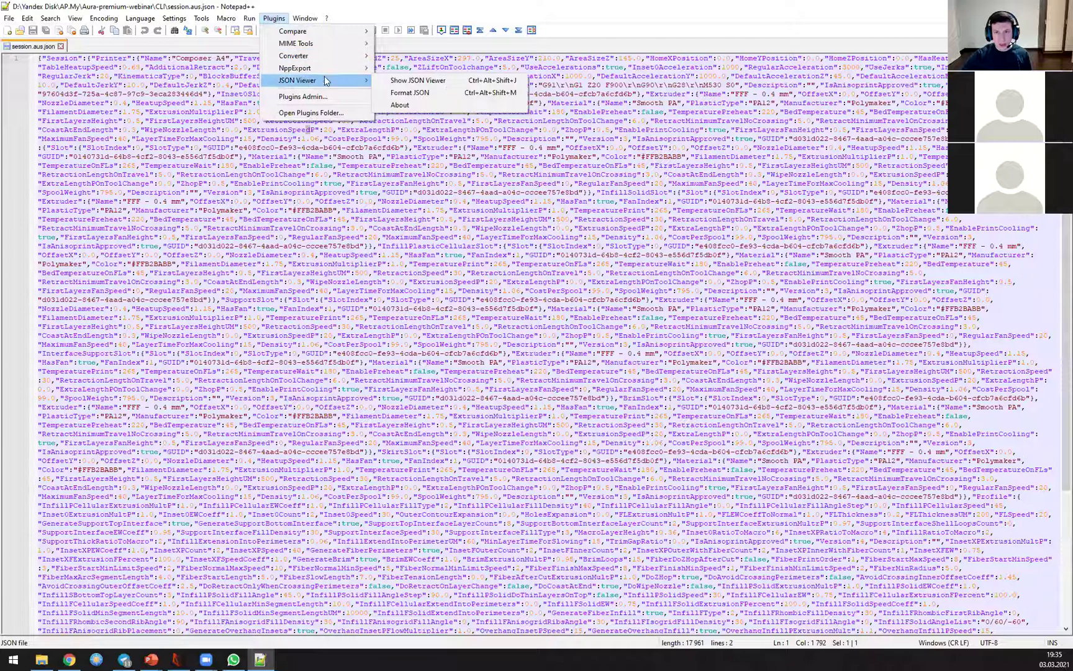
left_click(409, 93)
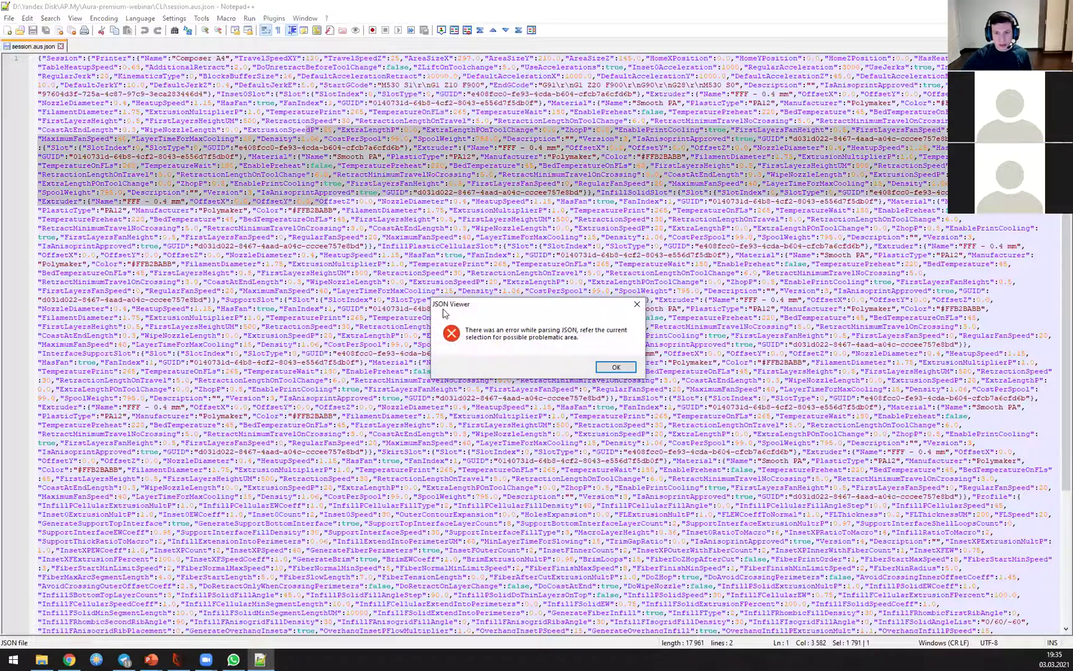
left_click(614, 367)
Step: Clear the text selection and format the whole session.aus.json with the JSON Viewer plugin's Format JSON command
left_click(372, 93)
left_click(272, 18)
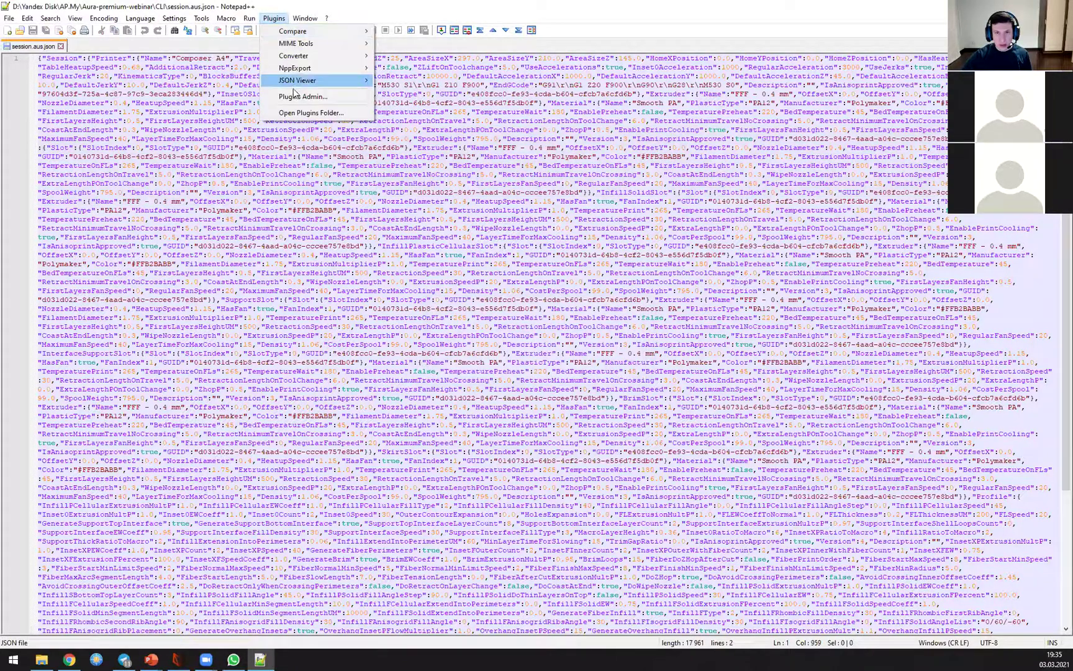
mouse_move(303, 79)
left_click(407, 92)
left_click(325, 155)
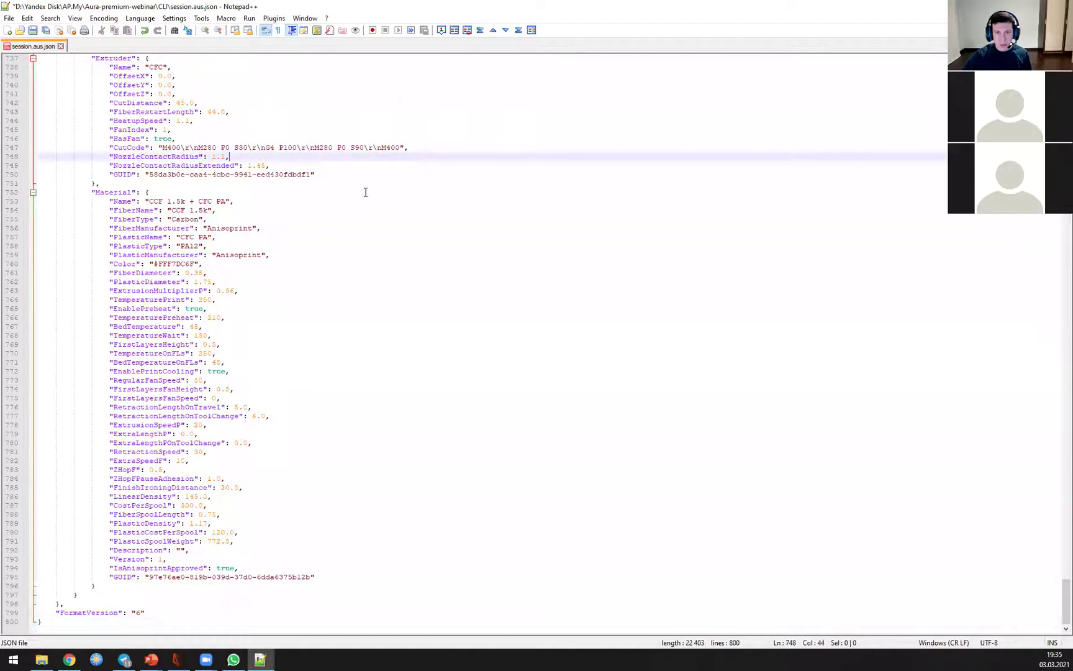
Step: Return to the start of the formatted file and examine the Printer block with its Composer A4 settings
scroll(364, 192, "up", 6)
left_click_drag(1059, 582, 1061, 69)
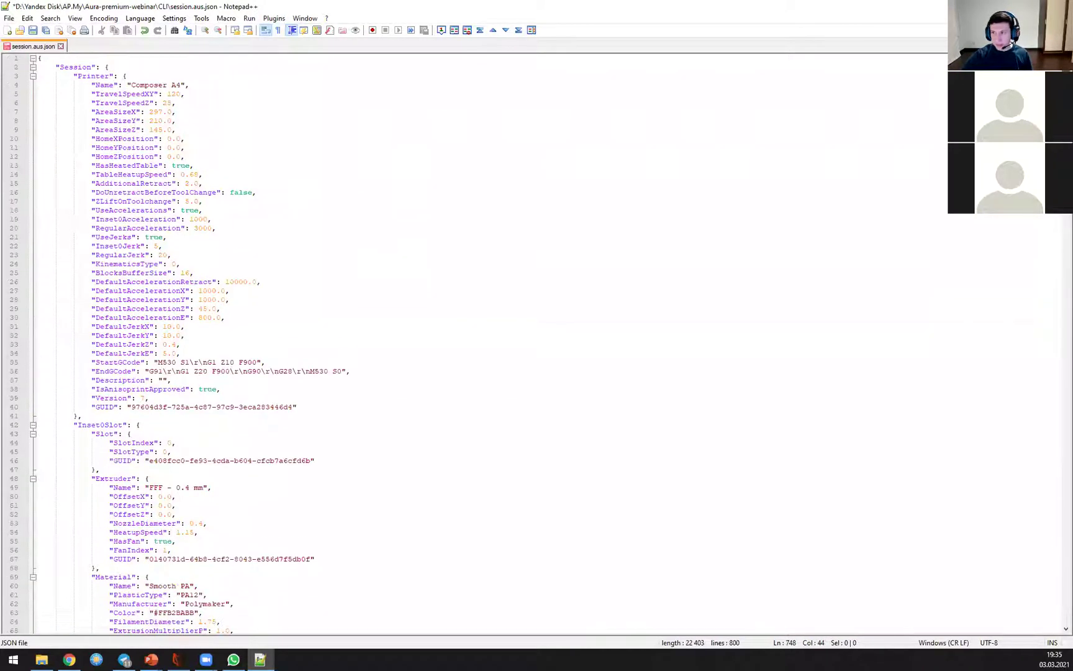
left_click(415, 162)
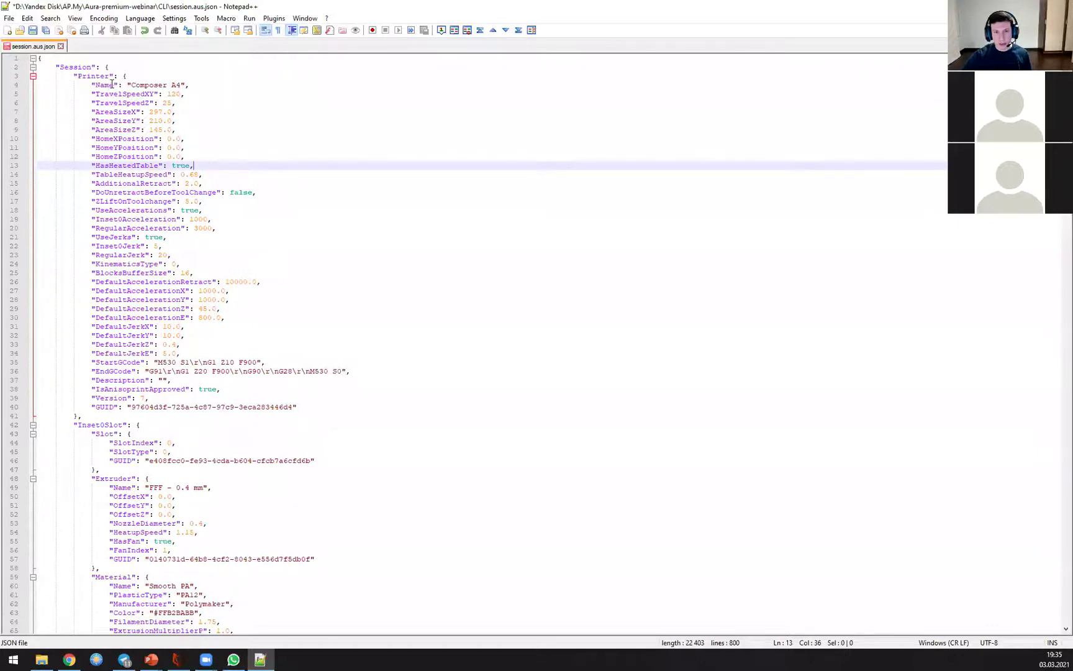
left_click_drag(113, 84, 292, 416)
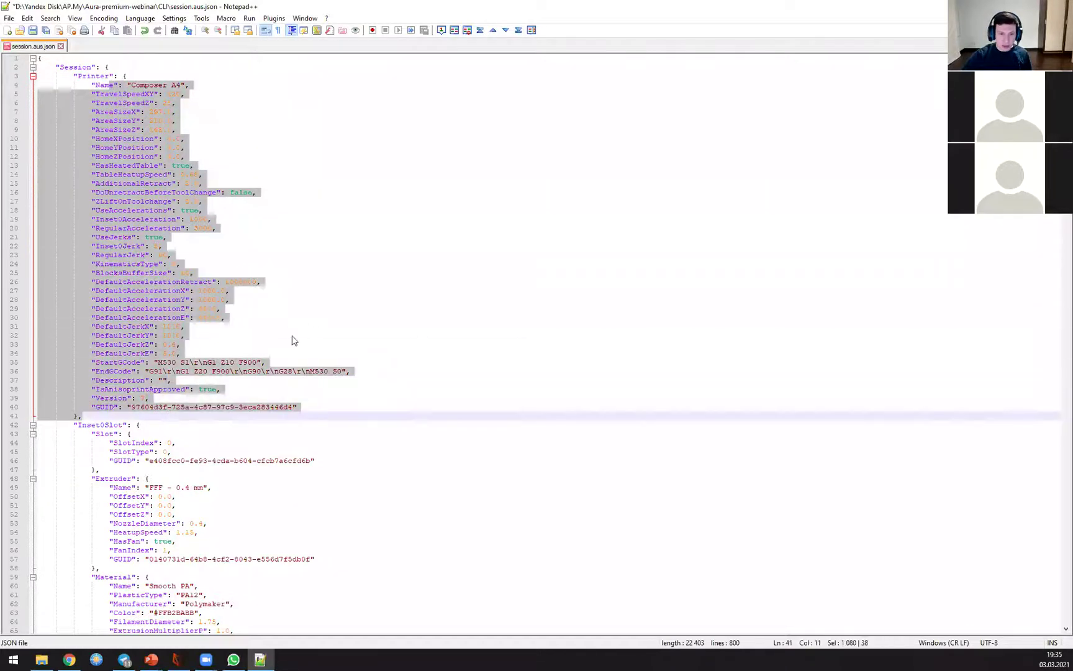
scroll(295, 310, "down", 9)
Step: Look through the slot, extruder, material and profile blocks further down the session file
left_click(136, 238)
left_click_drag(139, 247, 151, 308)
scroll(218, 287, "down", 6)
left_click_drag(159, 228, 185, 425)
scroll(477, 326, "down", 9)
left_click_drag(1065, 130, 1066, 478)
left_click_drag(105, 130, 121, 201)
scroll(185, 300, "down", 14)
left_click_drag(137, 290, 159, 291)
scroll(157, 192, "up", 16)
scroll(159, 174, "up", 6)
scroll(160, 273, "up", 8)
left_click_drag(137, 202, 202, 399)
scroll(159, 279, "up", 8)
left_click(200, 406)
scroll(186, 360, "down", 7)
left_click_drag(119, 237, 186, 460)
scroll(199, 428, "down", 8)
left_click(139, 283)
left_click_drag(140, 284, 168, 408)
left_click(205, 201)
Step: Review the Profile block's support interface, layer height, perimeter, brim and fiber parameters
scroll(194, 203, "up", 12)
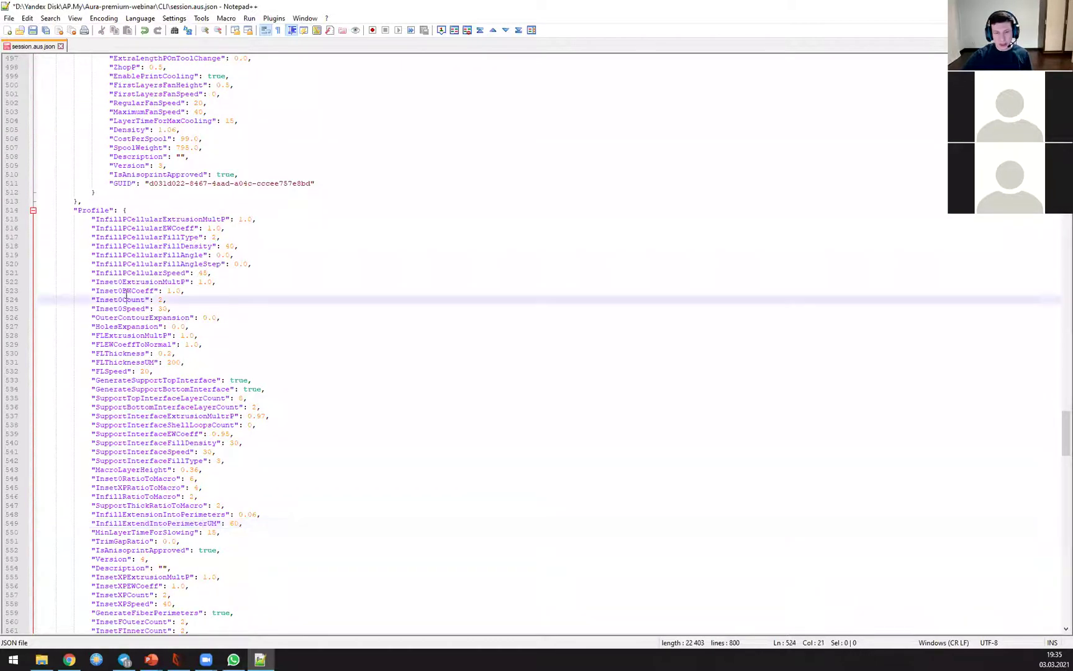
scroll(186, 364, "down", 6)
left_click_drag(114, 192, 148, 372)
scroll(215, 462, "down", 6)
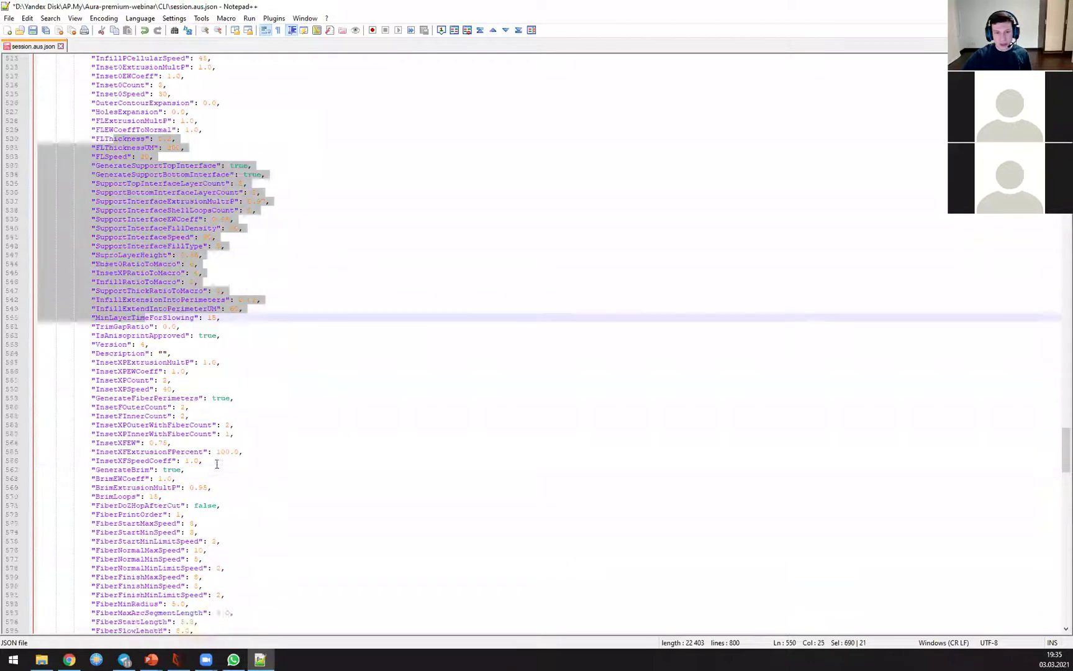
left_click_drag(145, 270, 167, 434)
left_click(157, 183)
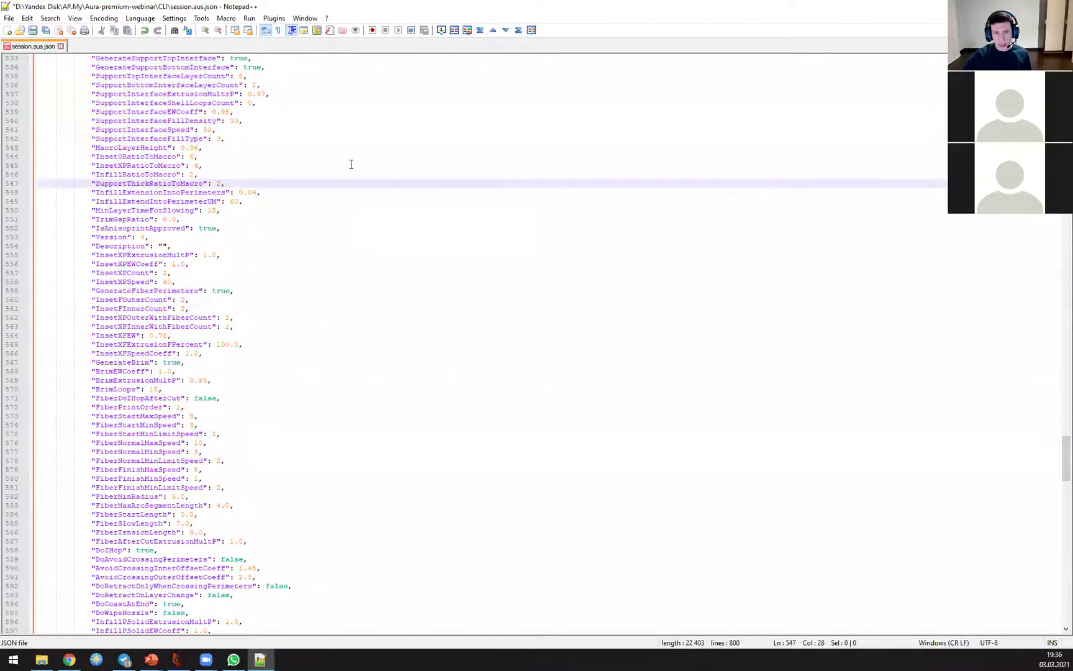
left_click_drag(175, 119, 181, 114)
left_click_drag(186, 202, 211, 380)
left_click(236, 498)
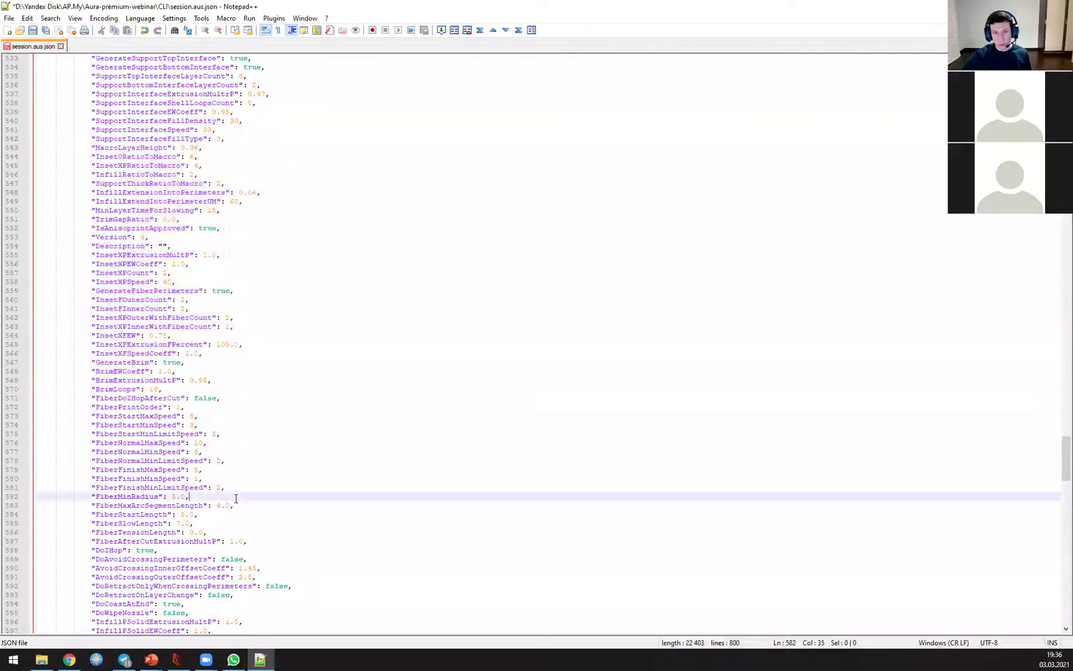
Step: Return to the CLI folder in File Explorer and open a PowerShell terminal there
left_click(1009, 7)
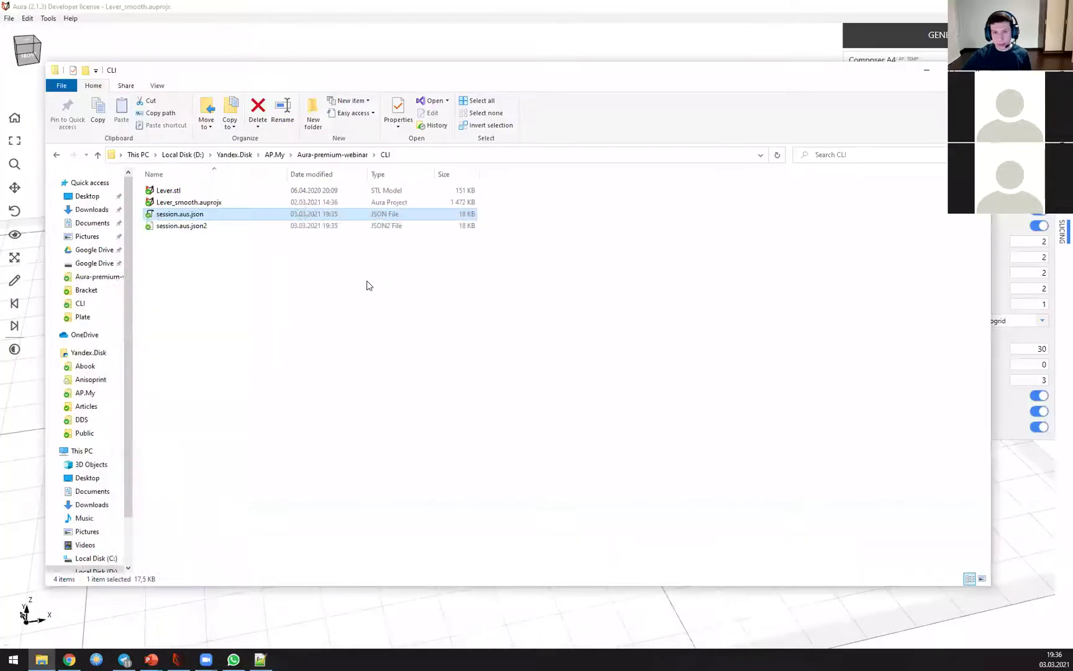
right_click(196, 267)
left_click(255, 393)
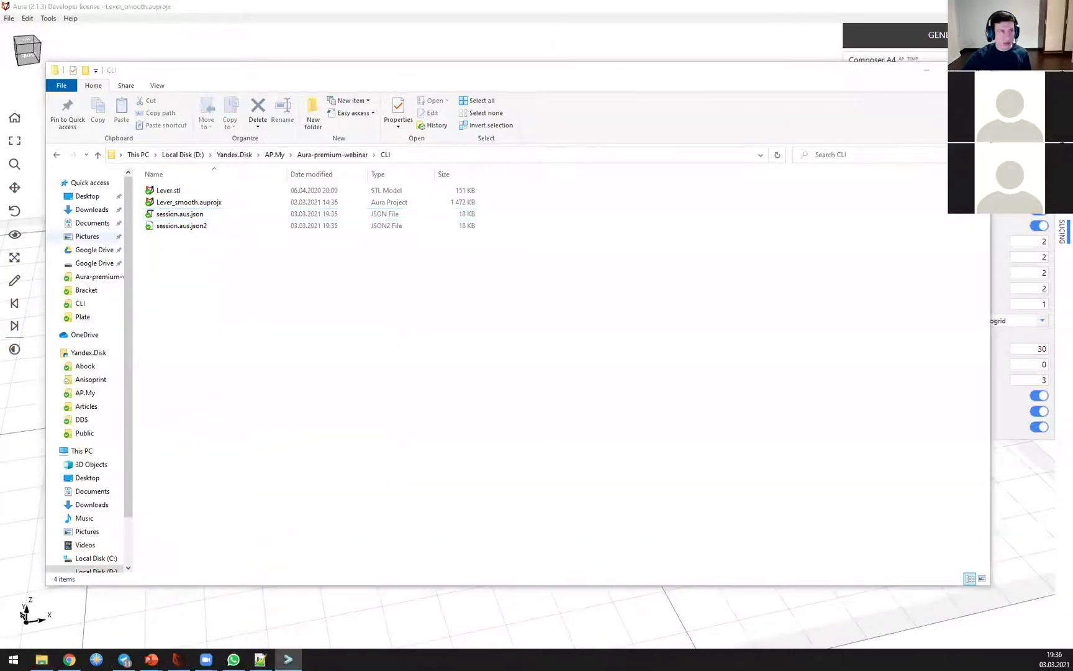
Step: Select Lever.stl and session.aus.json in the CLI folder, and run aura.cli without options in the terminal to review its usage help
left_click(165, 190)
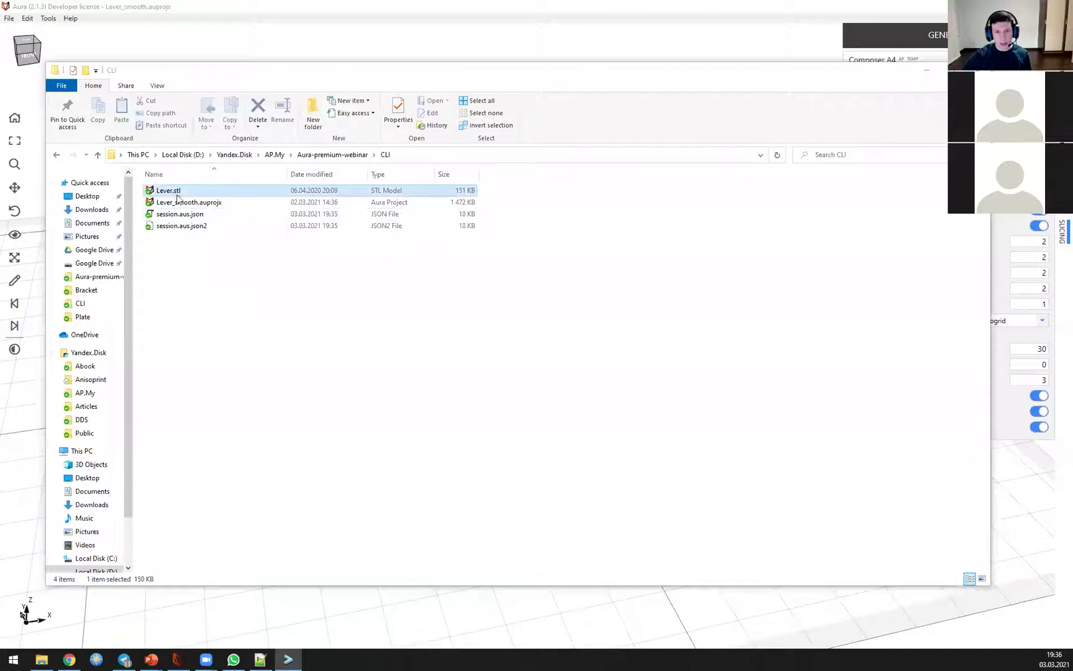
left_click(183, 216)
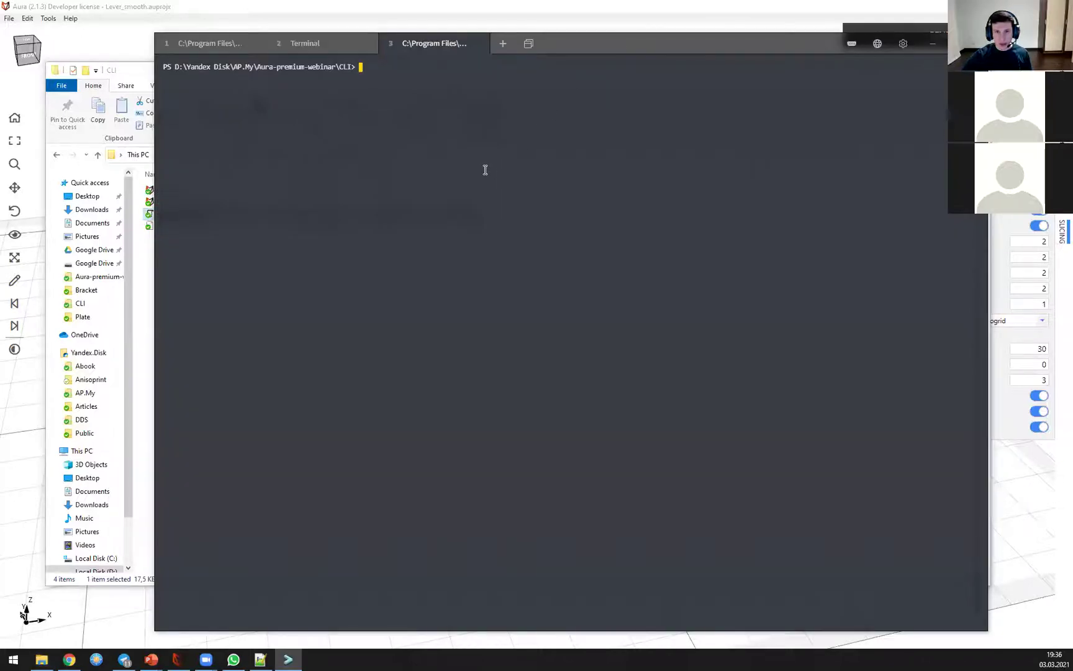
type("ф")
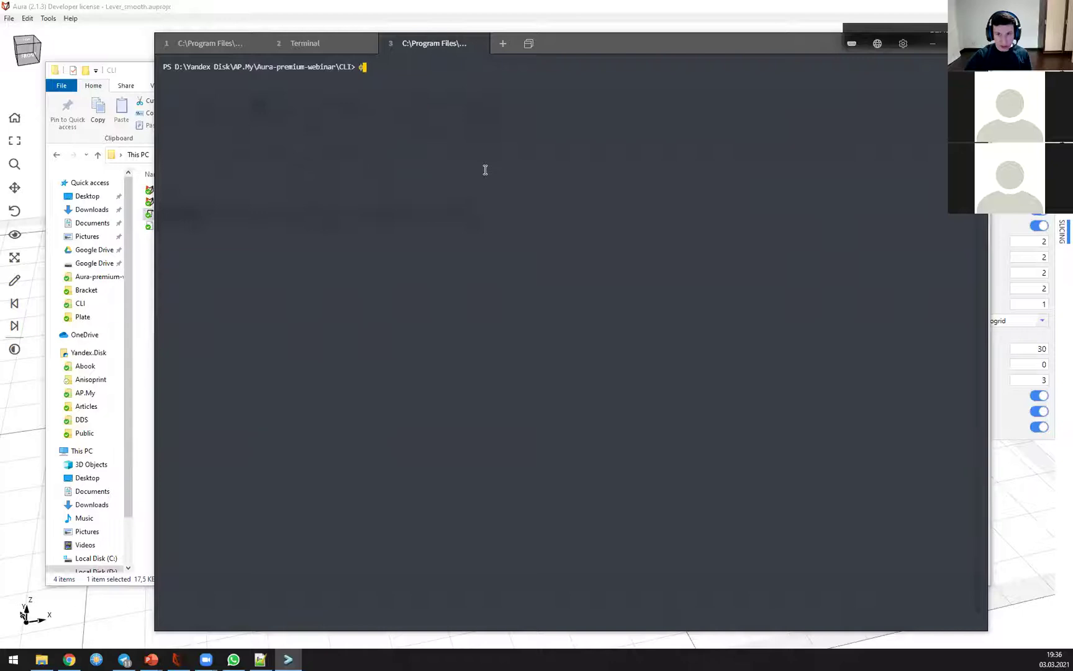
type("гaura.cli")
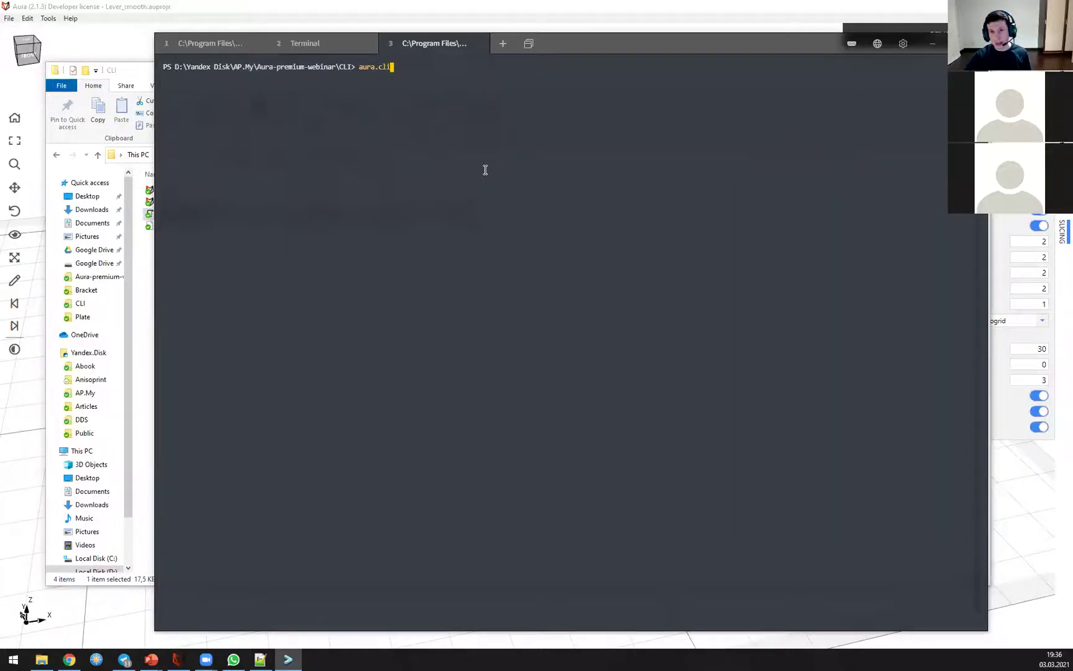
key("Return")
left_click_drag(211, 106, 353, 418)
left_click(376, 418)
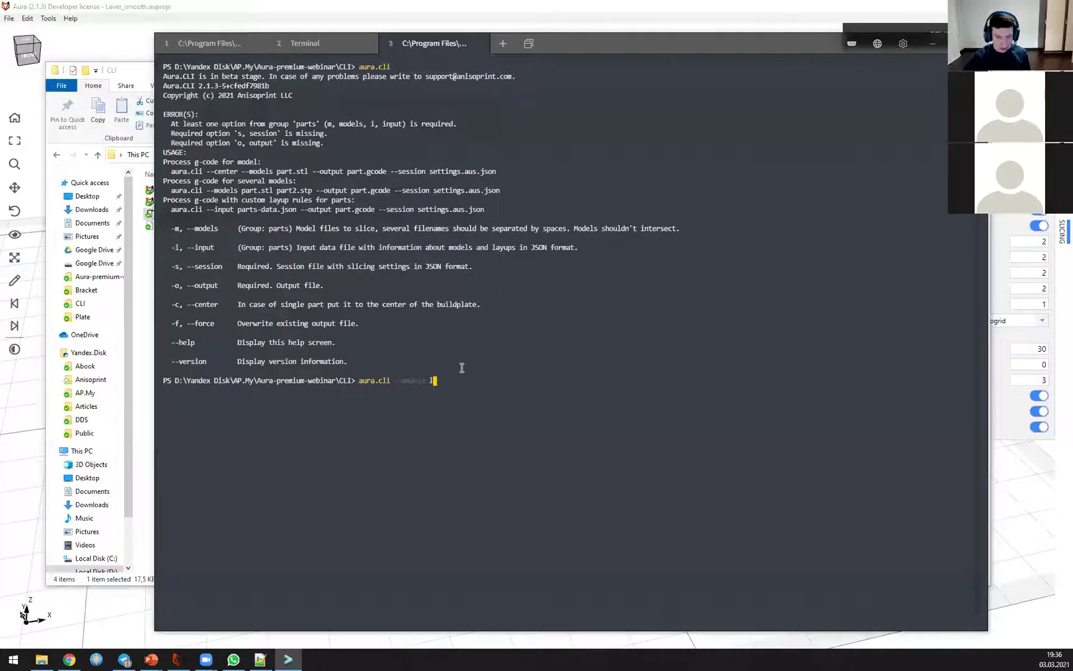
Step: Slice the lever from the terminal with aura.cli --models lever.stl --center --session session.aus.json --output lever.gcode
type("ver.stl")
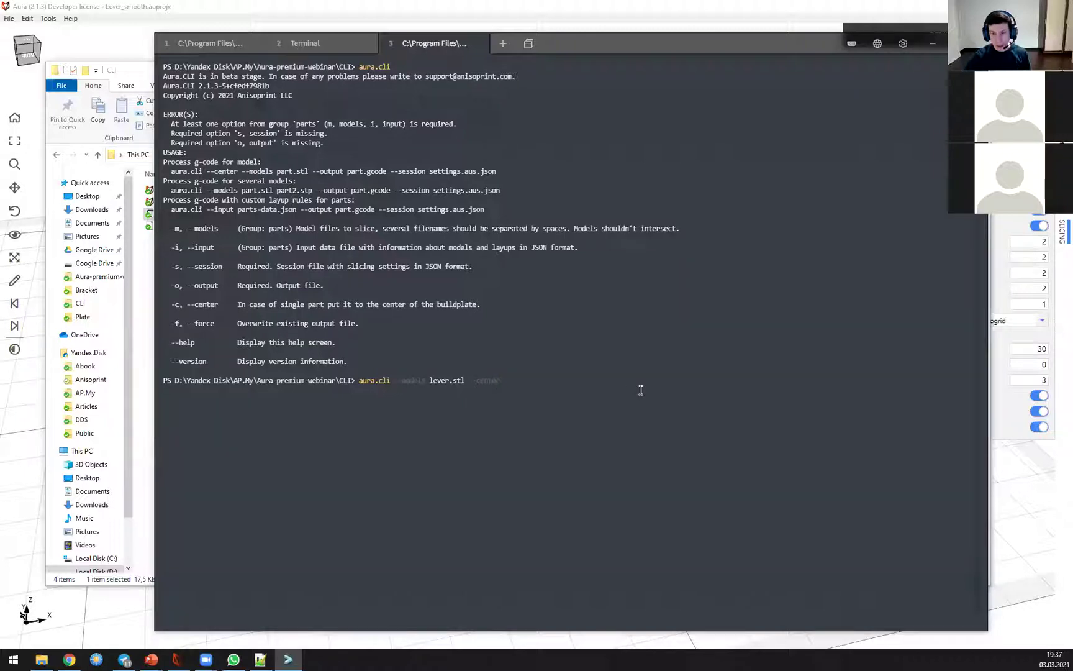
type("--center --")
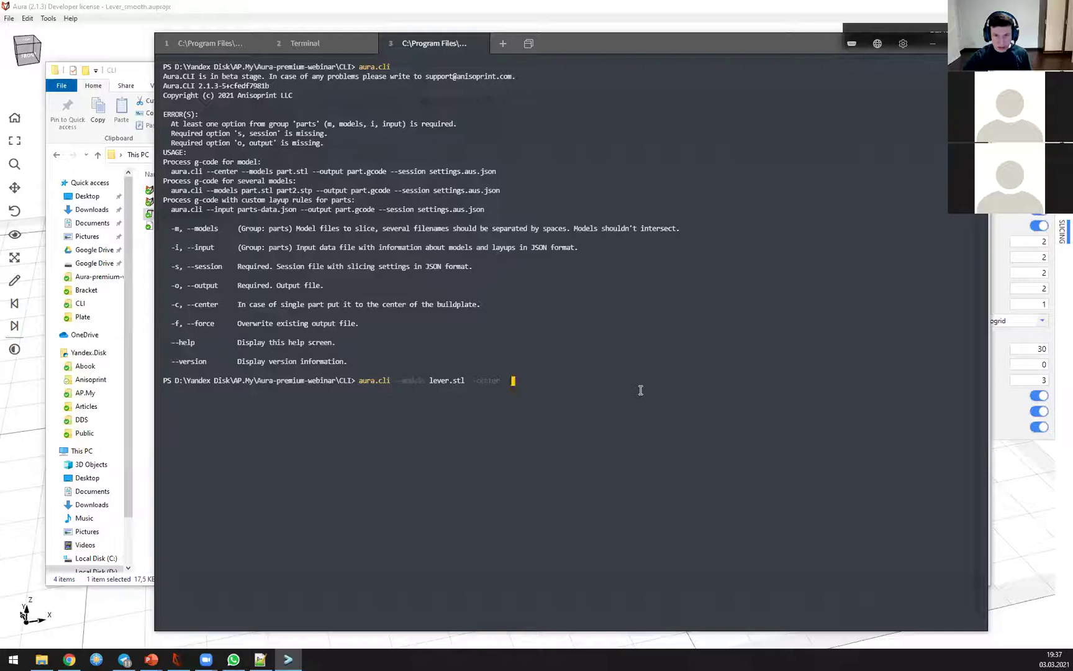
type("session sessio")
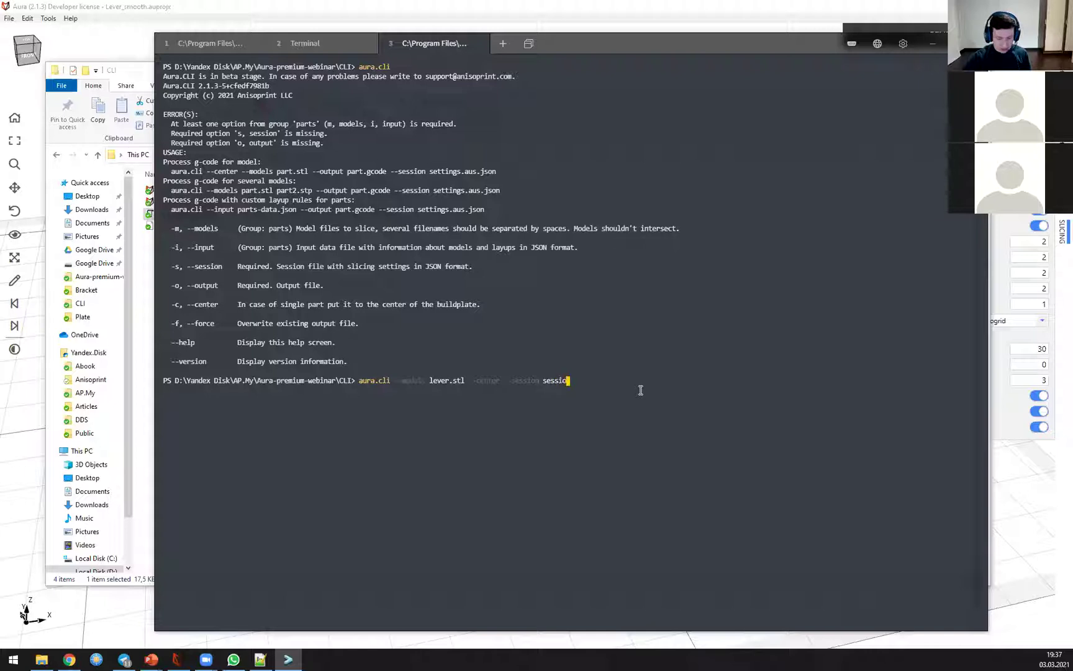
type("n.aus.")
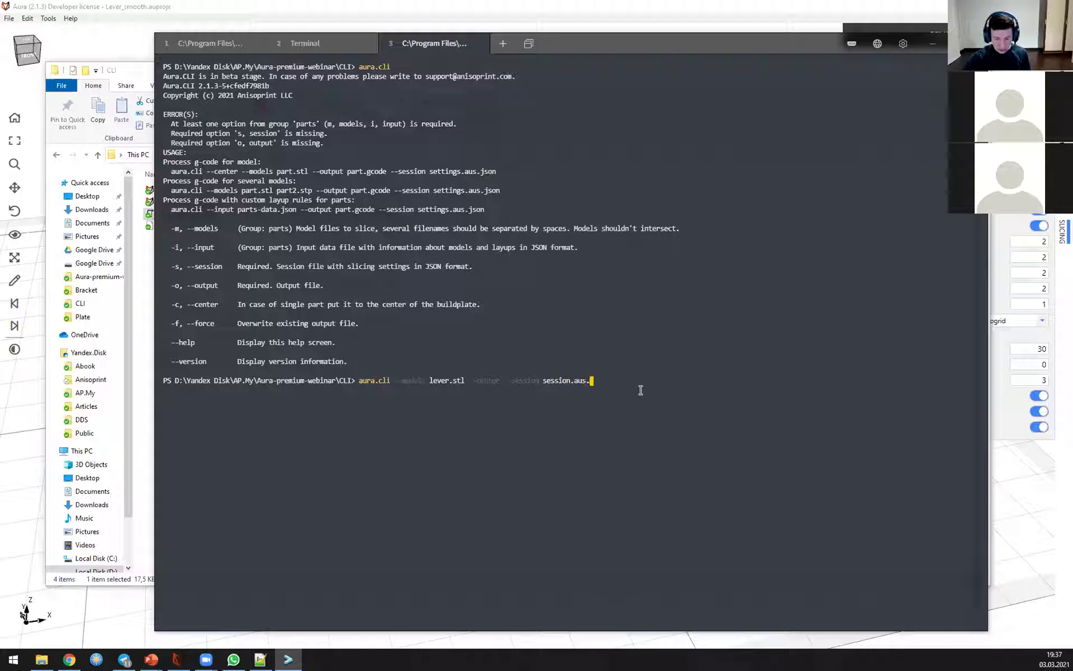
type("json ")
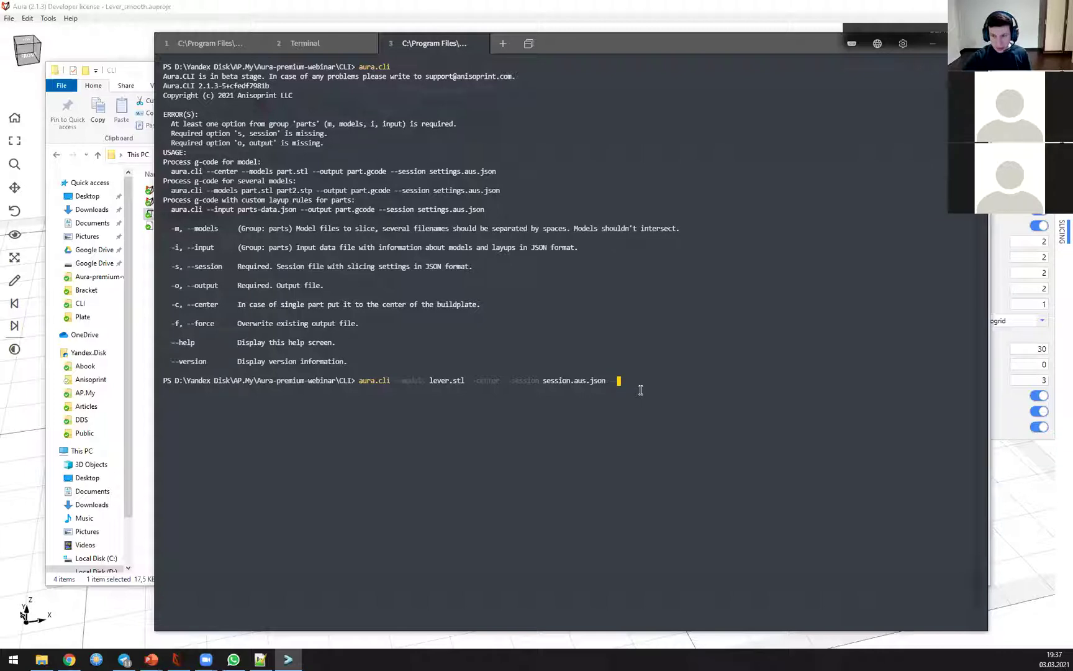
type("--output lever.gcode")
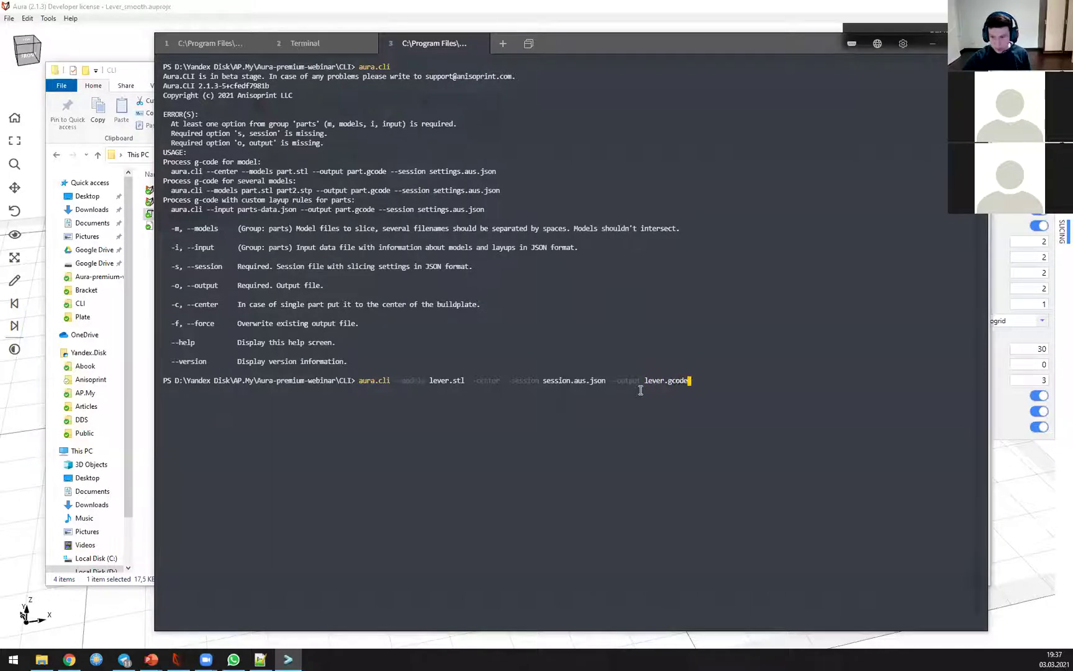
key("Return")
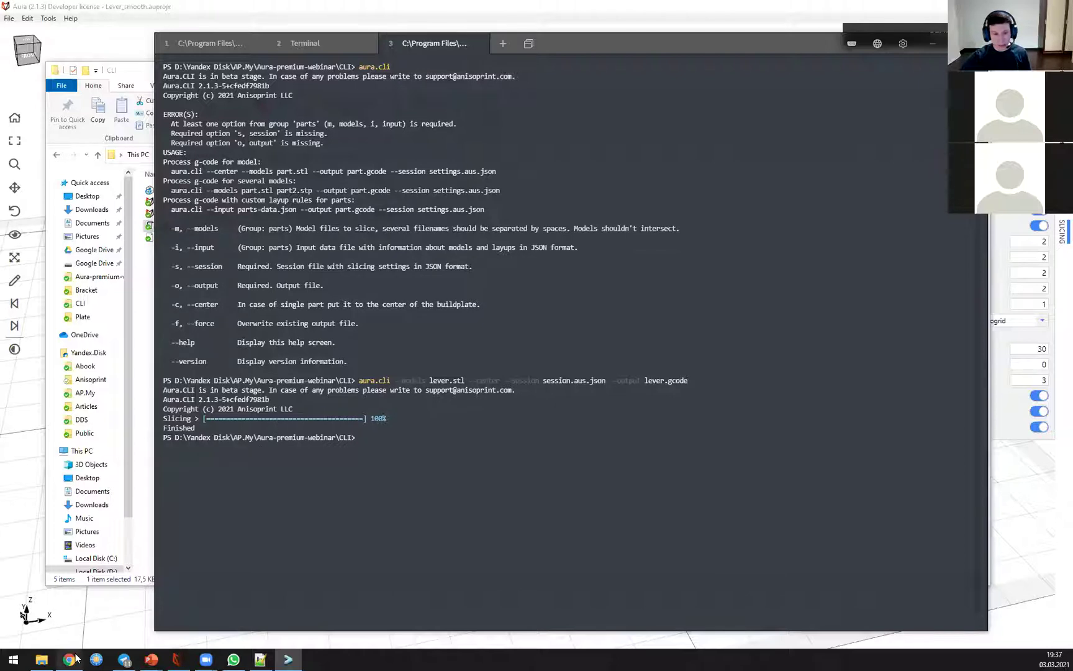
Step: Open lever.gcode from the CLI folder in Repetier-Host, inspect the sliced lever's toolpaths in 3D, and close the viewer
left_click(41, 659)
left_click(249, 190)
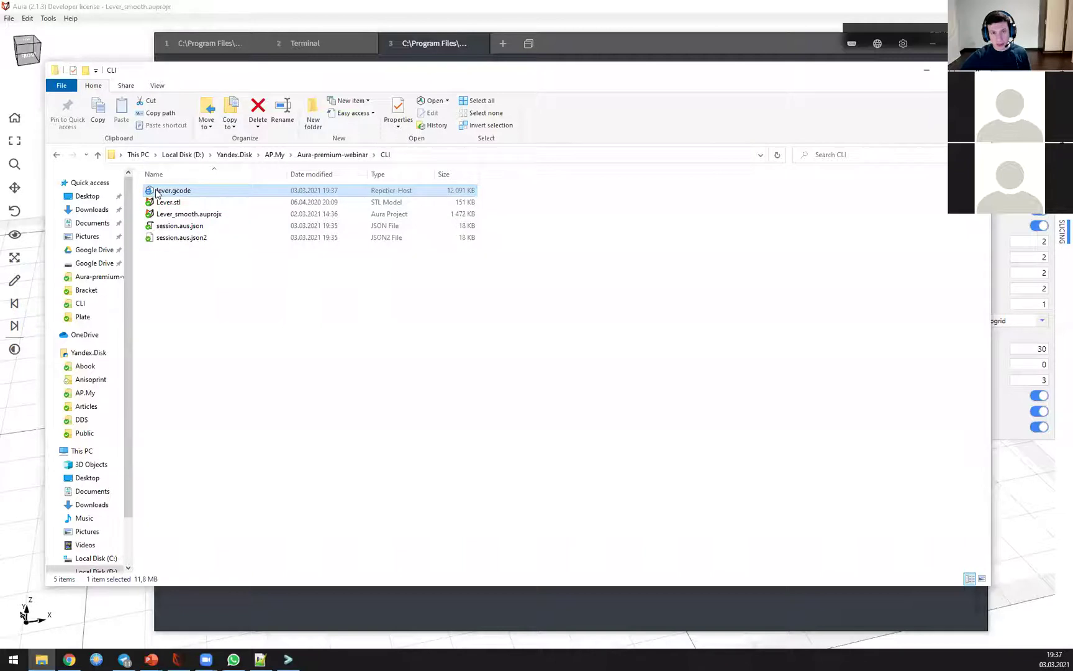
double_click(200, 191)
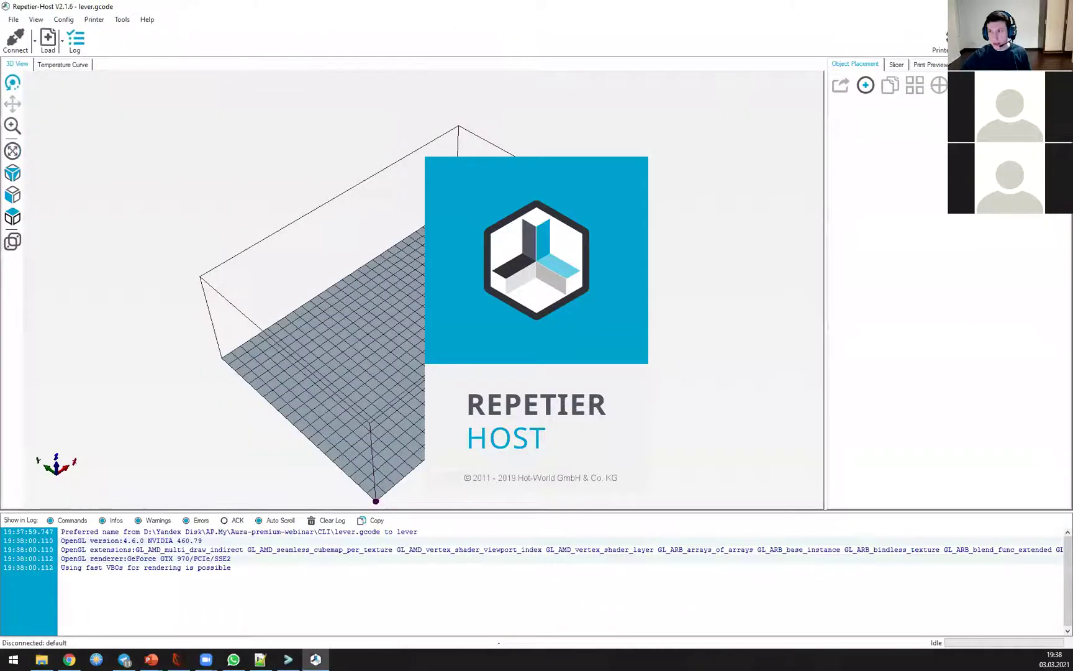
left_click_drag(538, 252, 616, 302)
left_click_drag(363, 371, 340, 291)
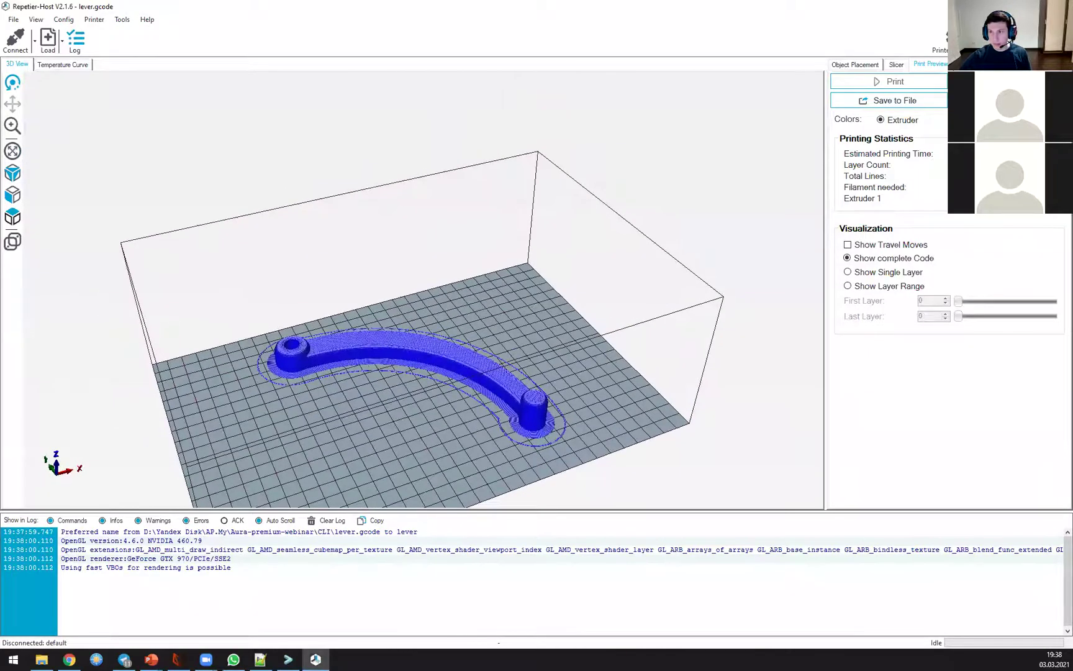
key("alt+F4")
Step: Return to the terminal and examine the --models usage example for several parts and the --input parts-data.json example for custom layup rules
left_click(589, 42)
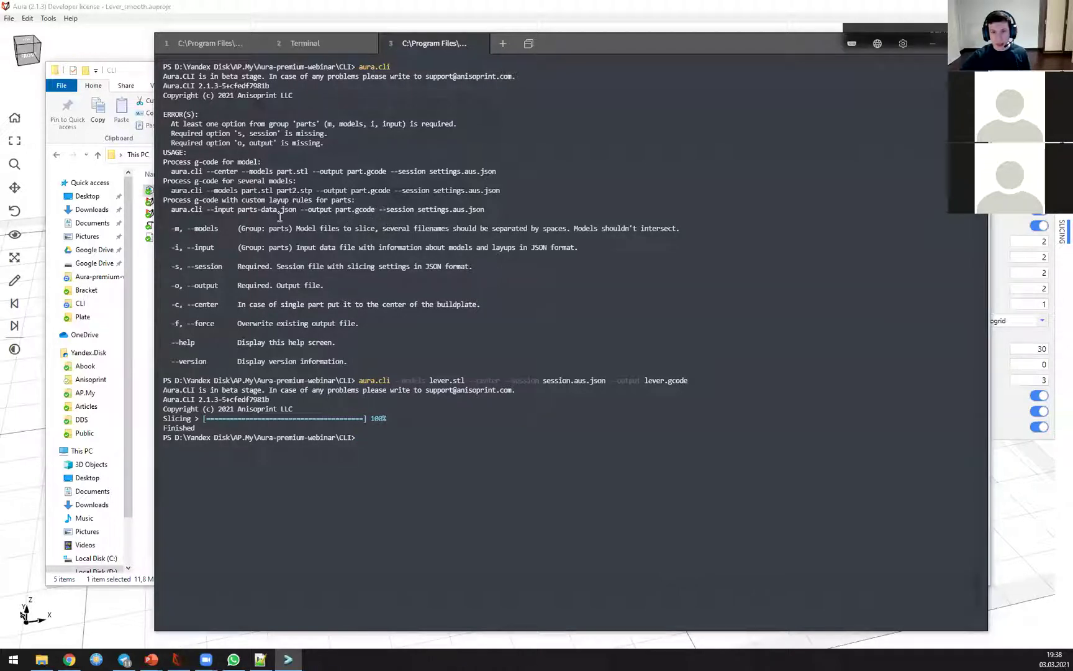
left_click_drag(207, 190, 312, 190)
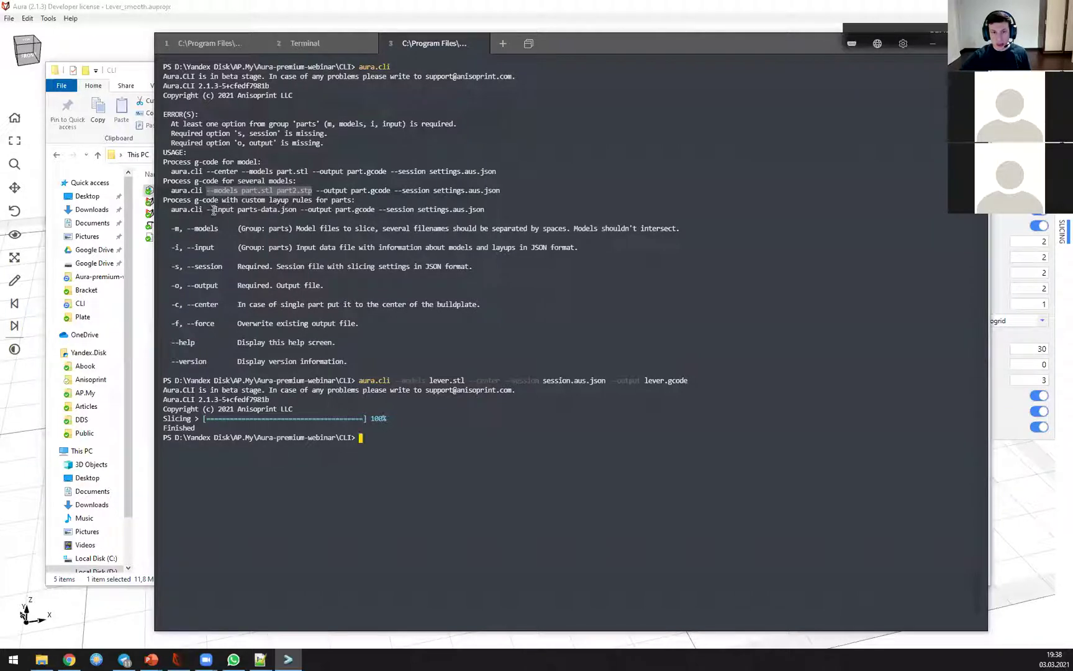
left_click_drag(207, 210, 297, 212)
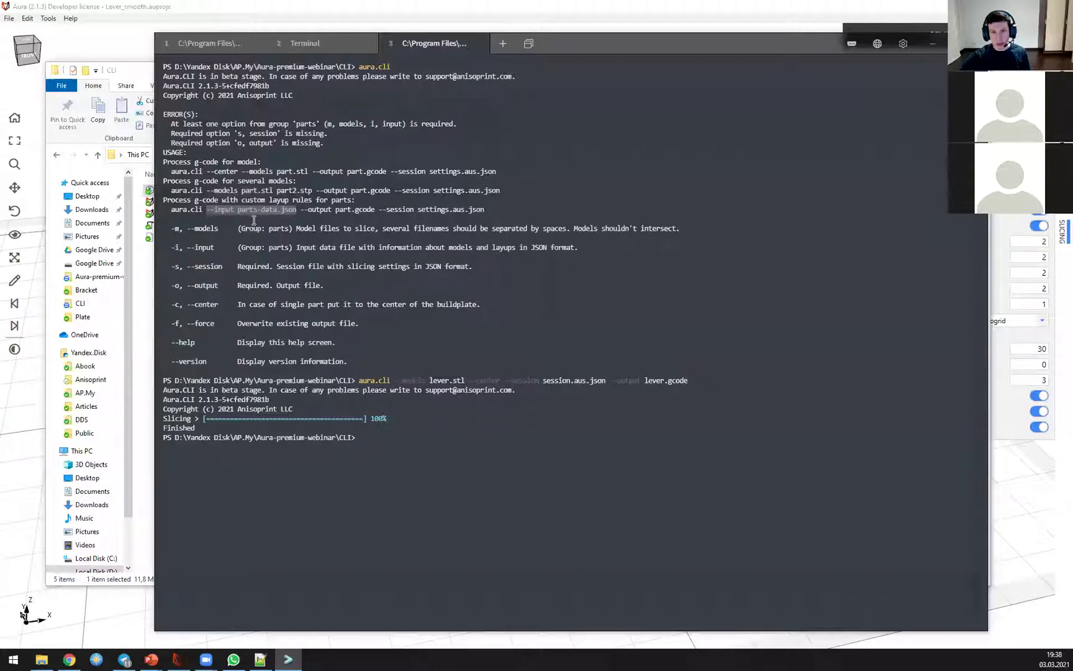
Step: Switch to Aura Docs in Chrome, open the CLI page, and review the parameters table and the model transformation schema
left_click(70, 659)
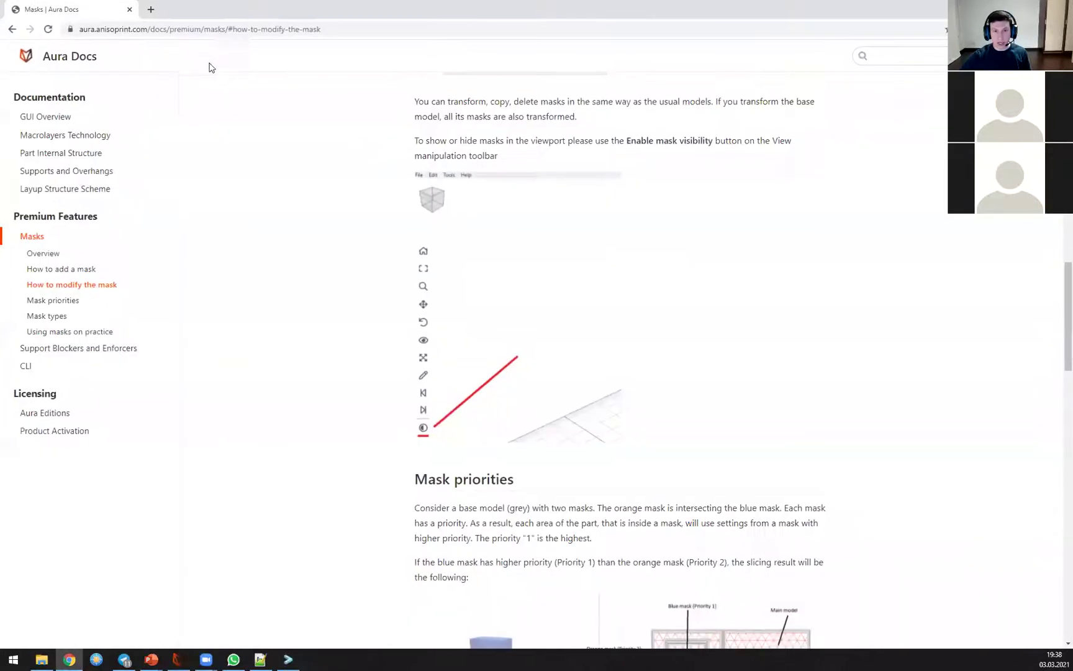
left_click(28, 369)
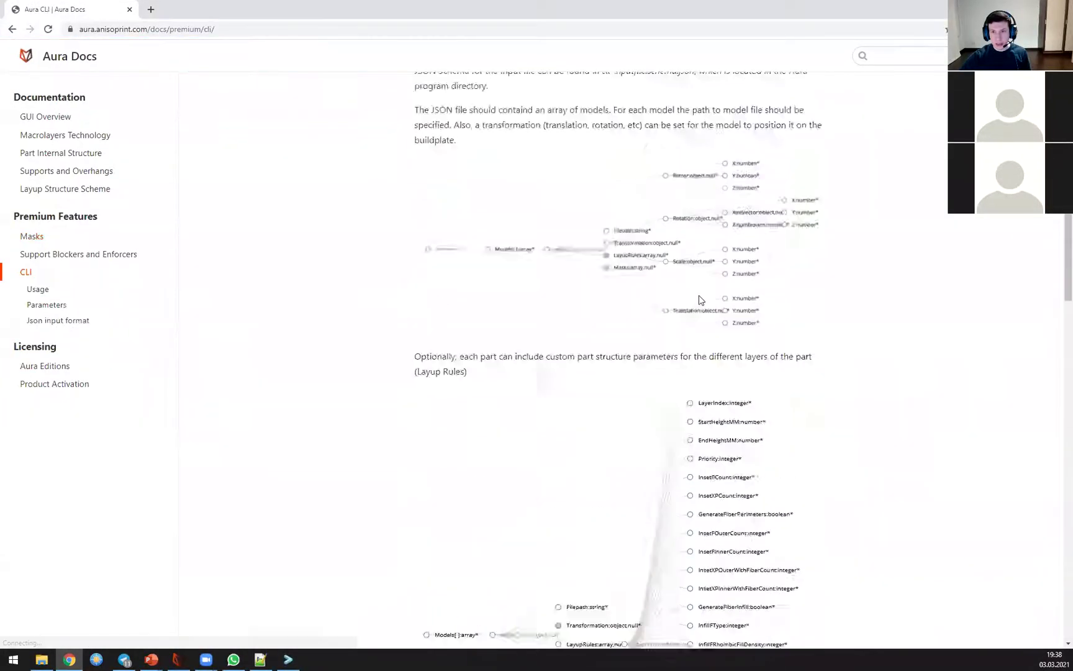
scroll(745, 331, "down", 5)
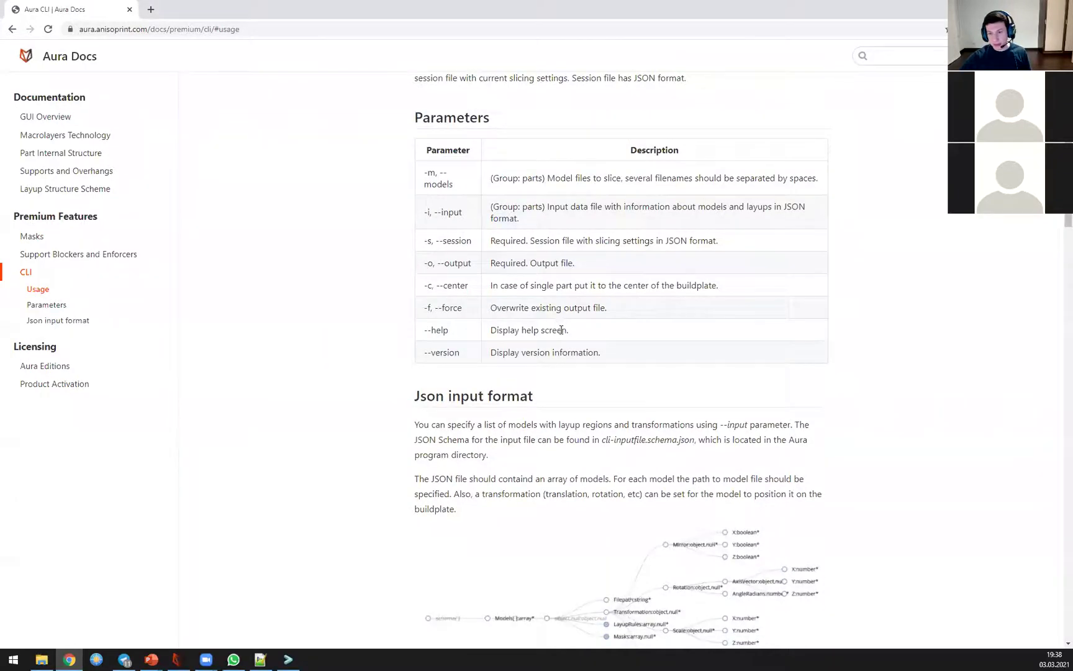
scroll(571, 334, "down", 4)
scroll(477, 256, "up", 3)
scroll(770, 352, "down", 2)
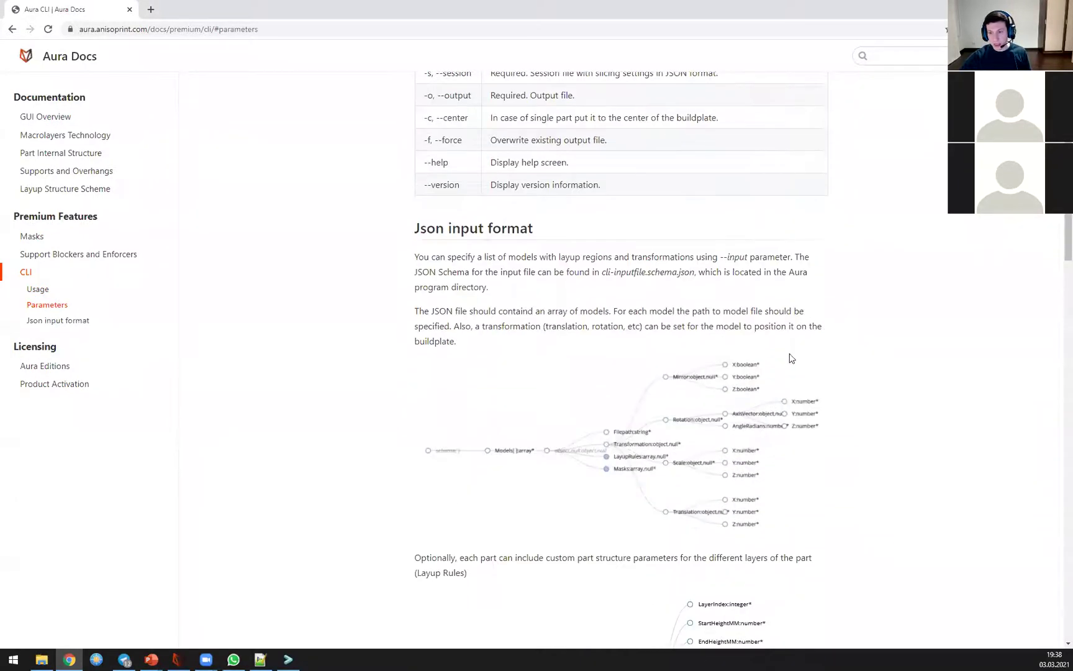
scroll(833, 359, "down", 1)
scroll(621, 369, "down", 1)
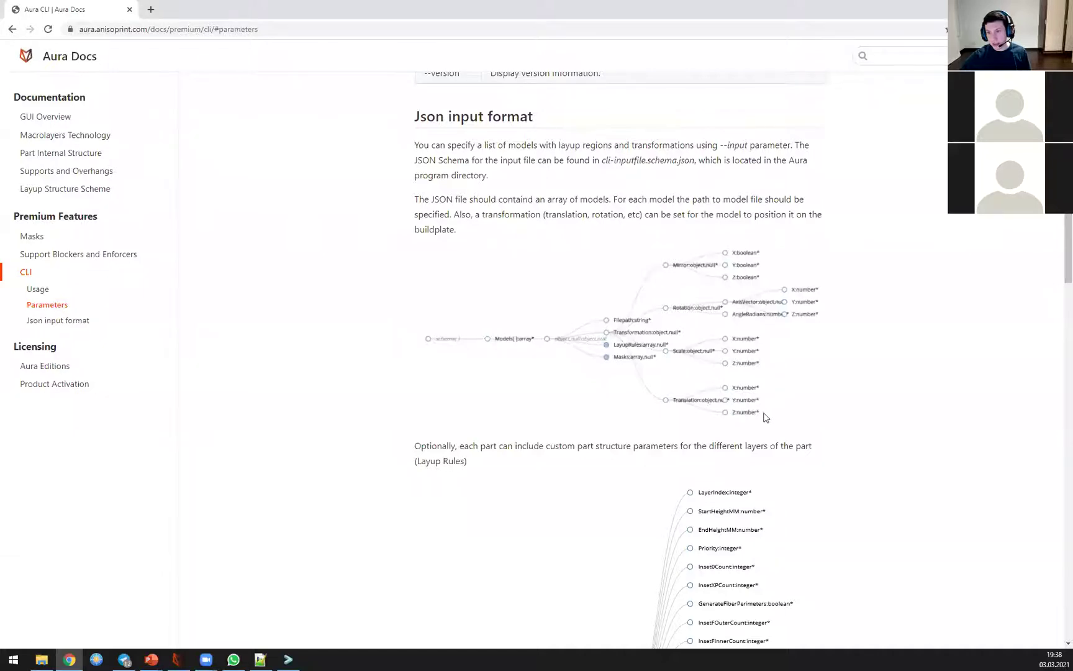
Step: Read through the layup rules and masks schemas and the two-model JSON example, and return to the start of the CLI page
scroll(766, 418, "down", 5)
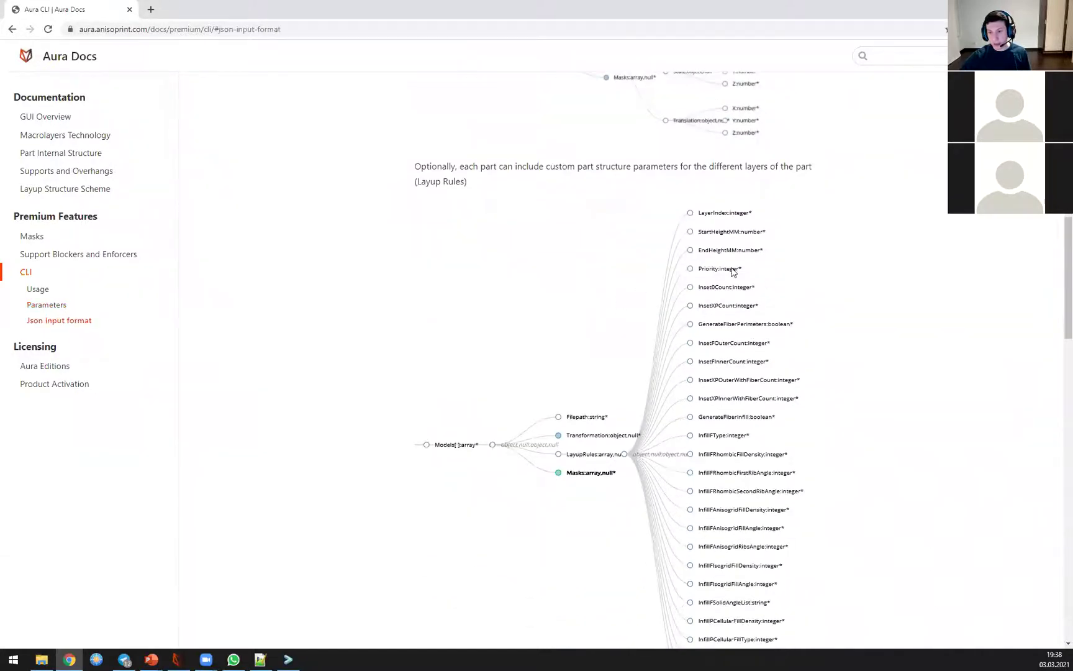
scroll(733, 271, "down", 10)
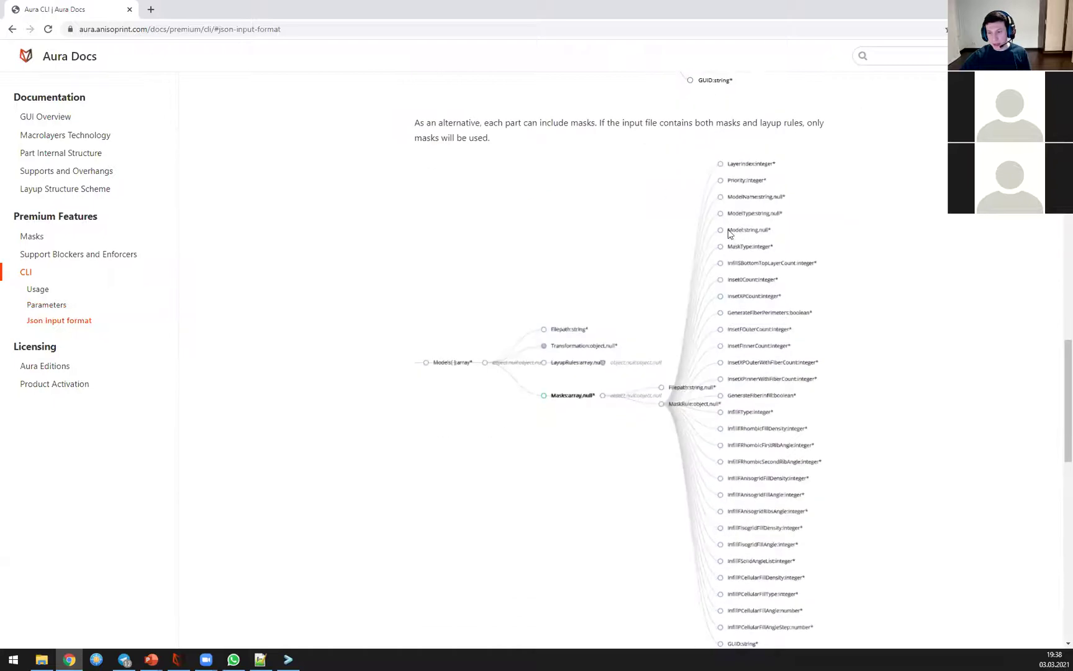
scroll(729, 232, "down", 2)
scroll(770, 475, "up", 2)
scroll(788, 447, "down", 5)
scroll(785, 434, "up", 2)
scroll(767, 360, "down", 8)
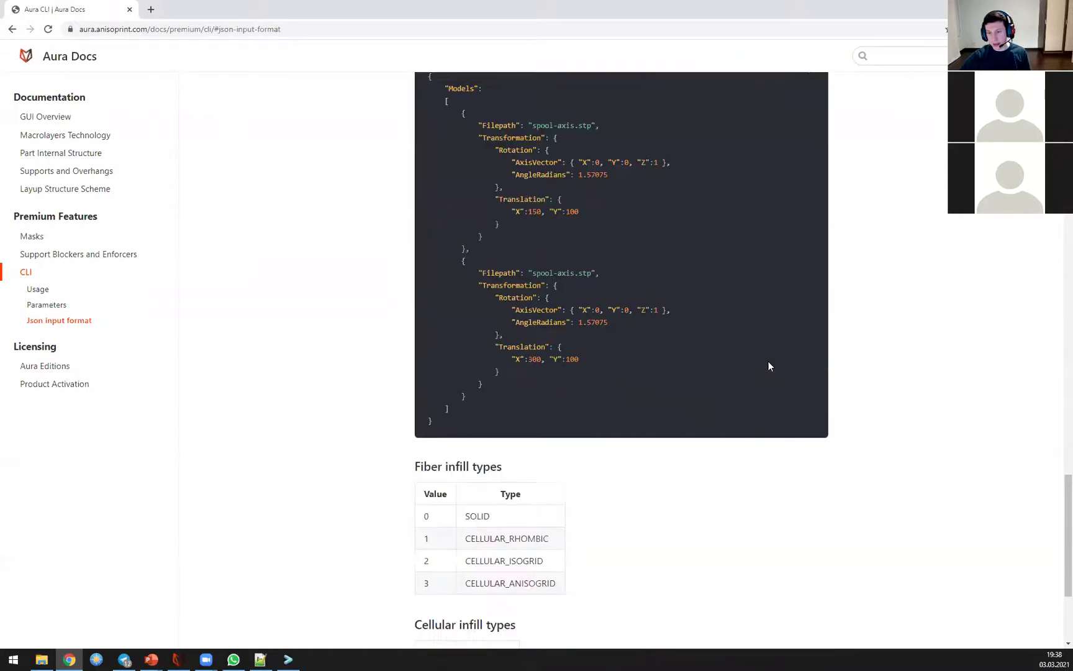
scroll(768, 361, "up", 20)
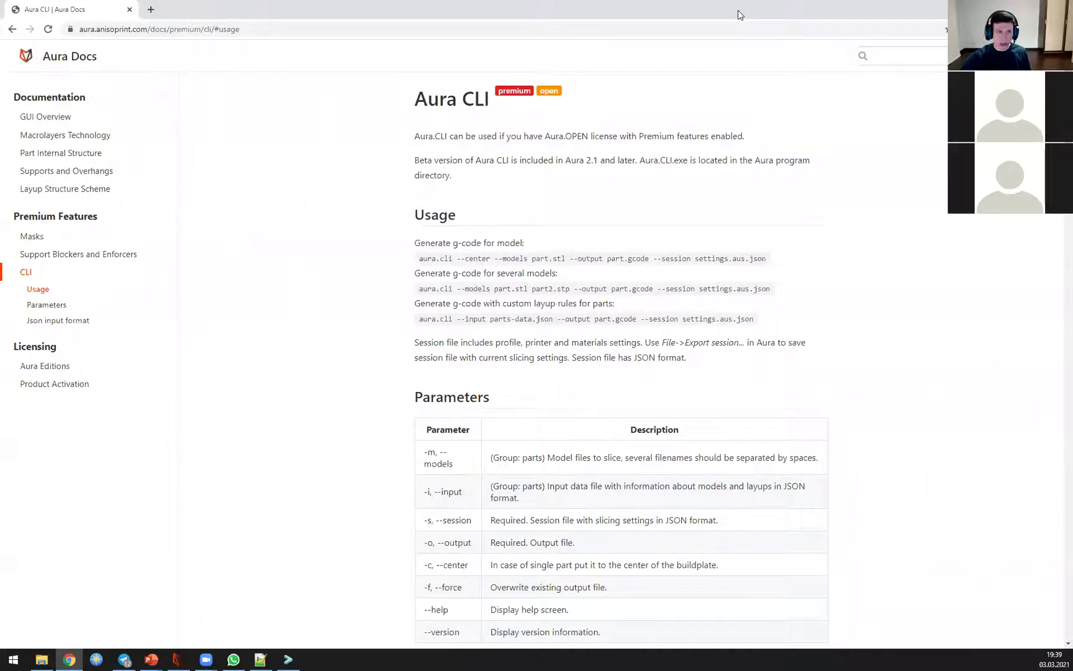
Step: Minimise the documentation and terminal windows, switch to the PowerPoint webinar deck, and present the Wall bracket use case slide
left_click(1008, 9)
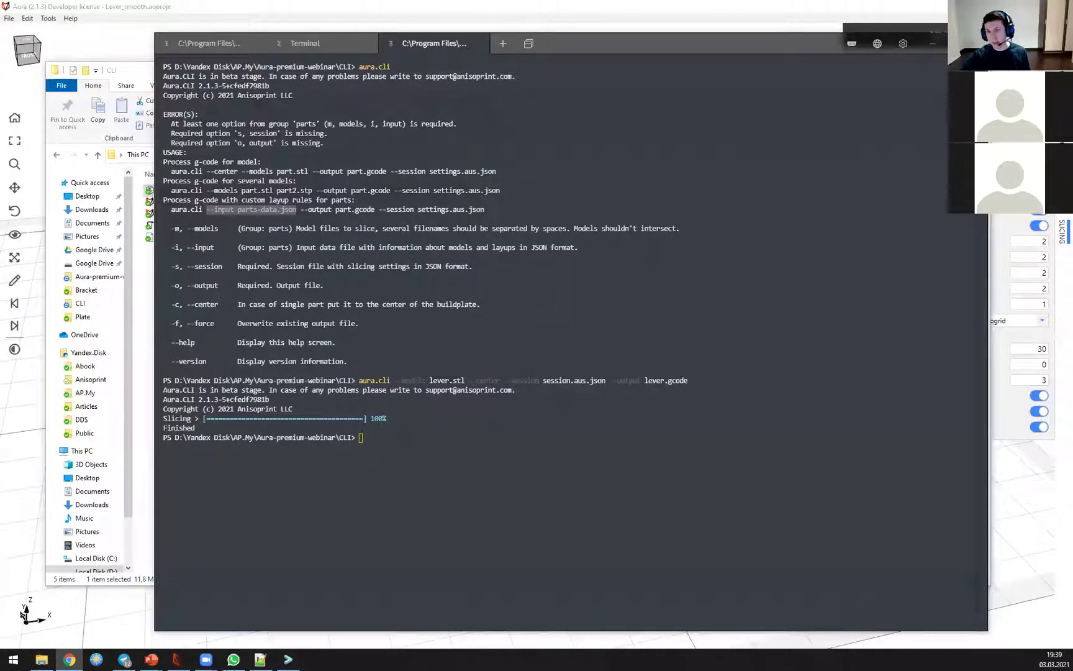
left_click(640, 324)
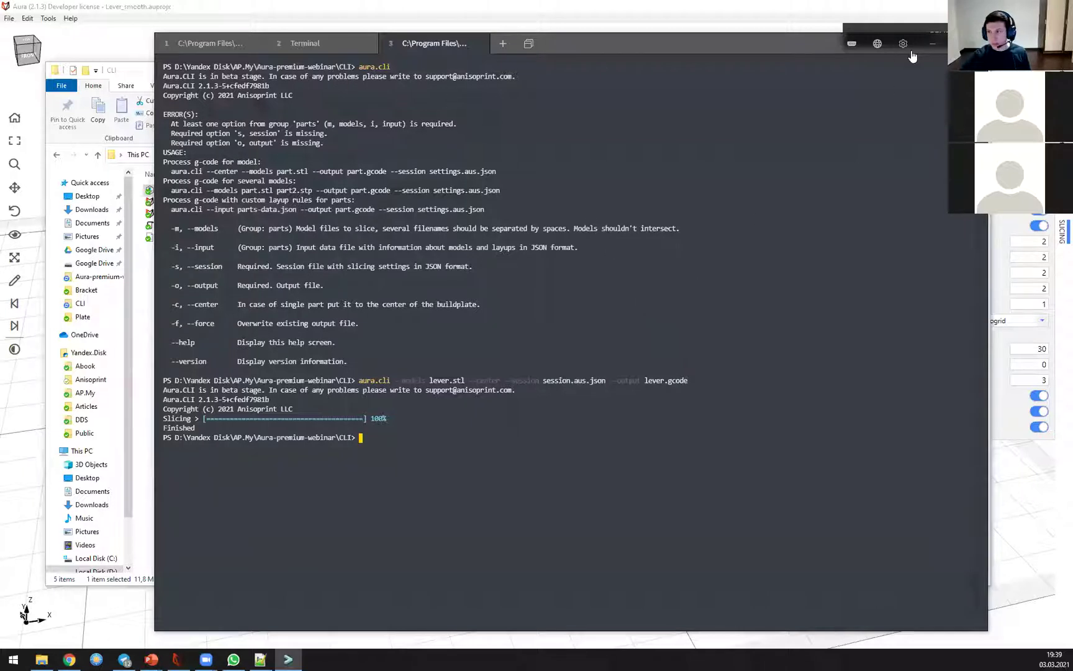
left_click(932, 44)
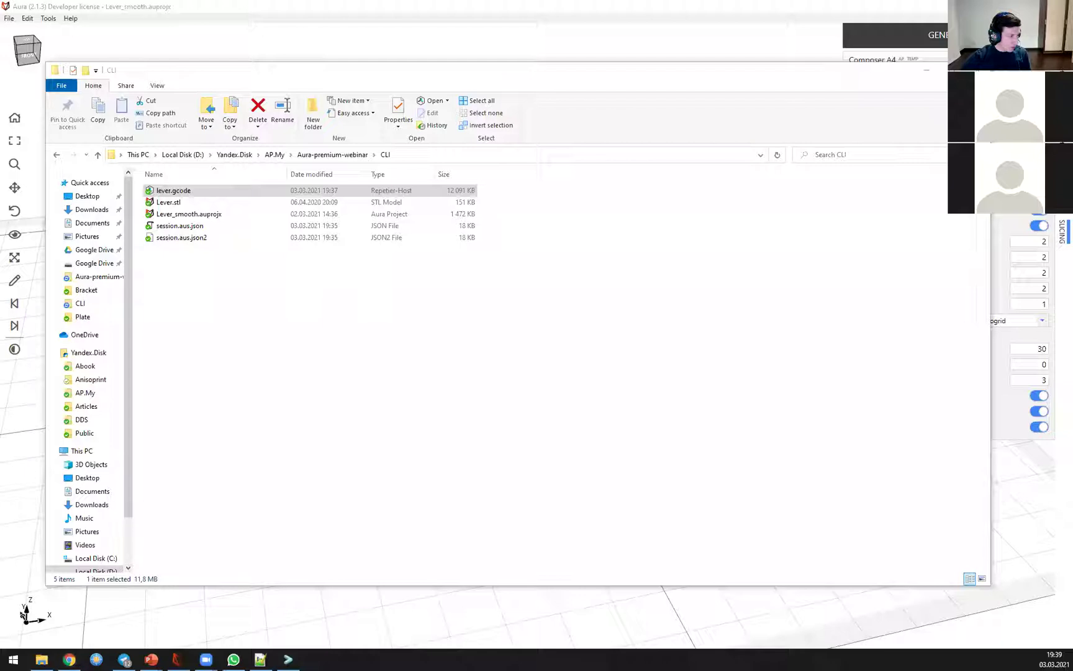
left_click(152, 659)
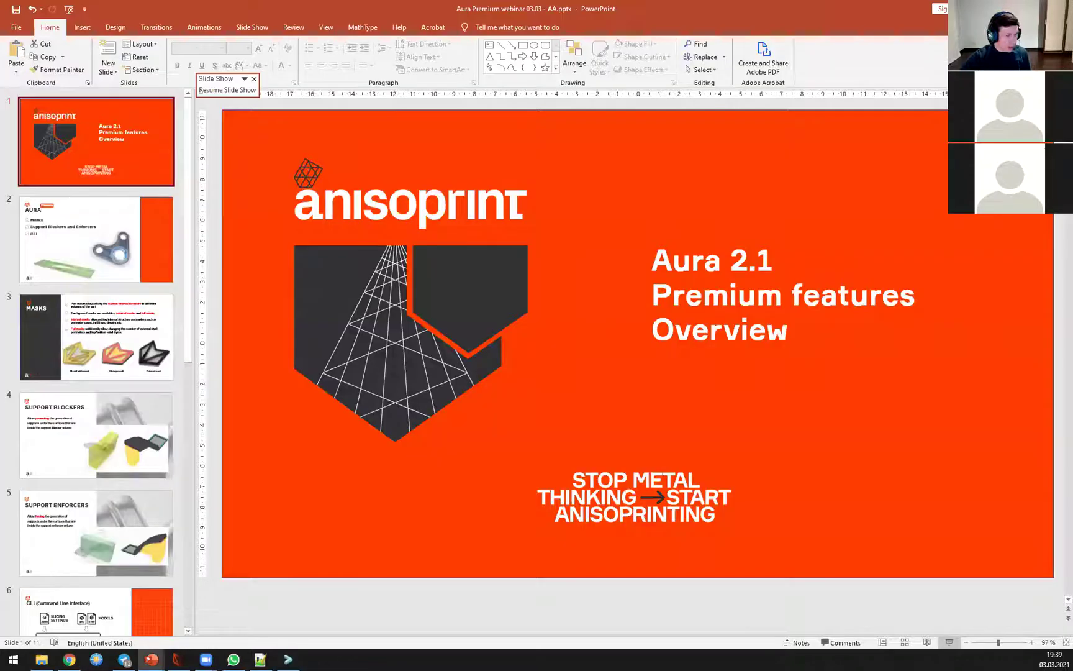
left_click(949, 642)
left_click(630, 459)
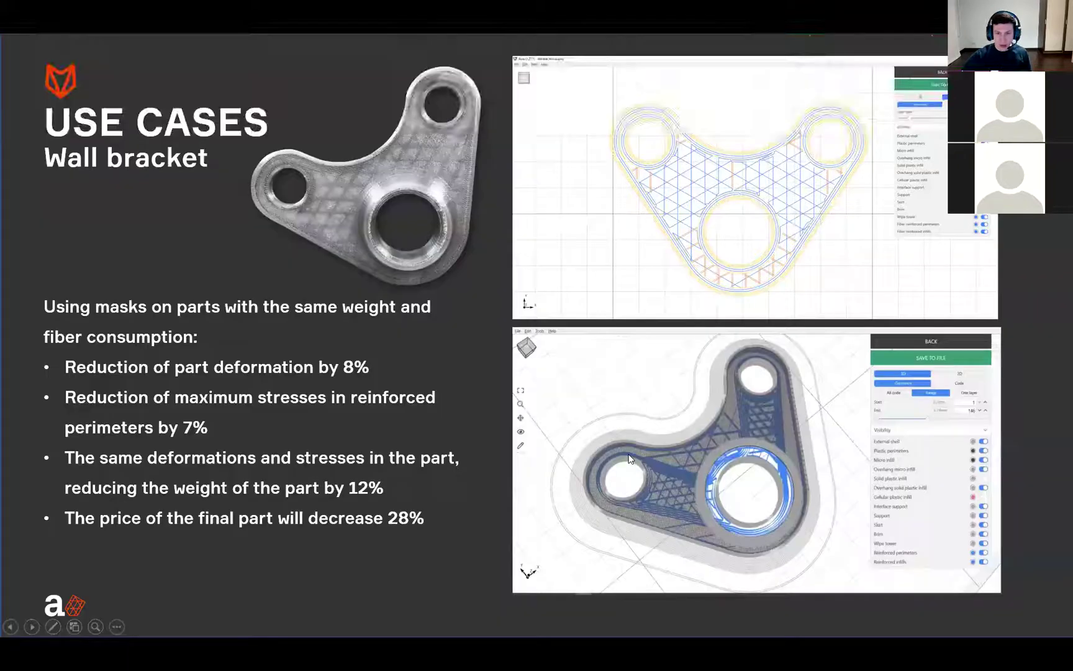
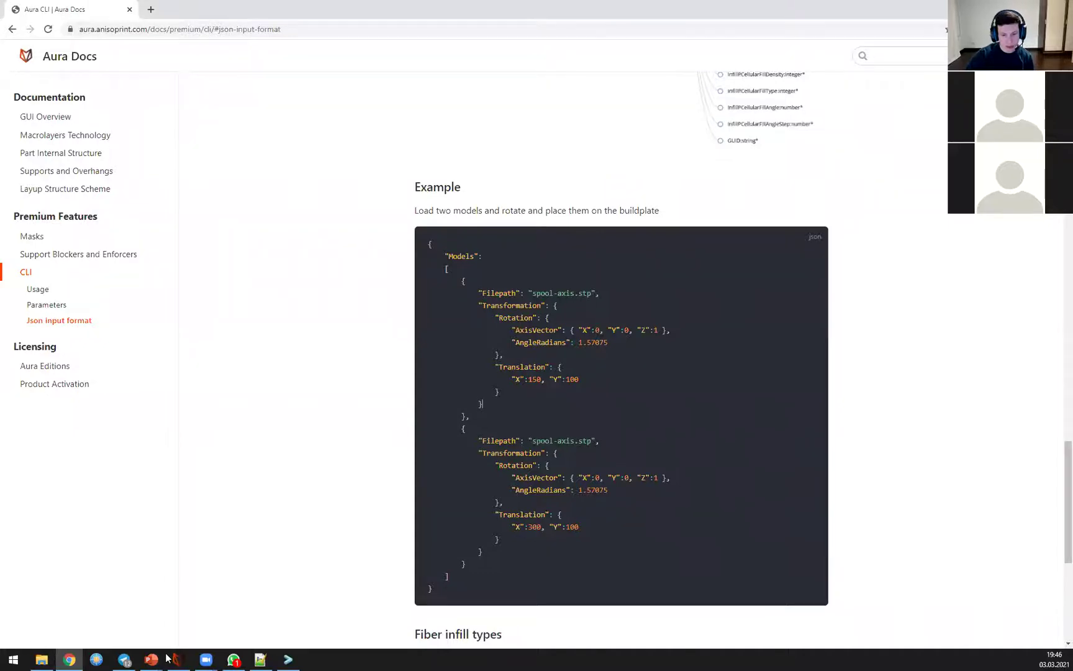
Step: Switch to Aura, change from the slicing settings to the model list, and select the lever model on the build plate
key("alt+Tab")
left_click(1061, 198)
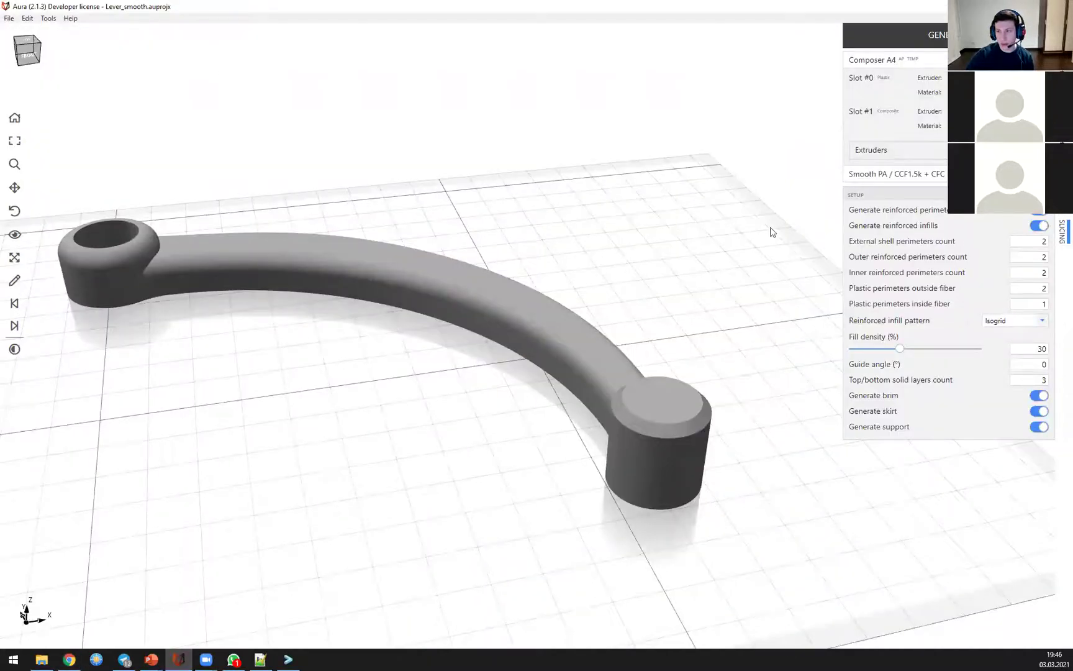
scroll(472, 292, "down", 5)
left_click(464, 276)
scroll(463, 277, "up", 5)
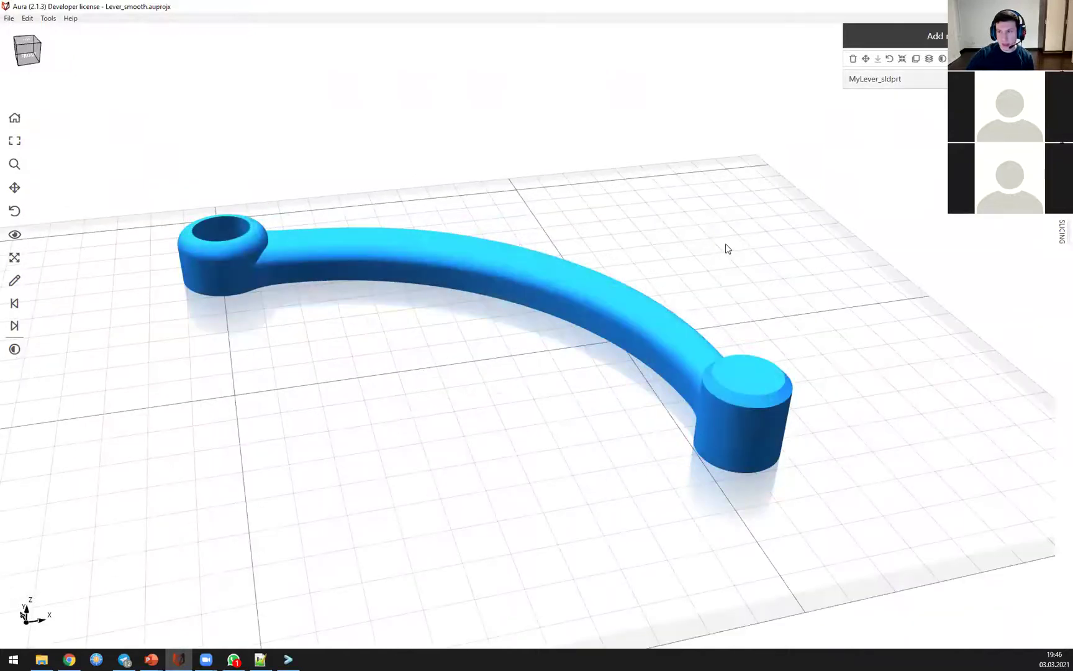
Step: Raise the lever along the Z axis until it floats above the build plate, and inspect the gap from several angles
left_click(866, 58)
right_click_drag(531, 254, 290, 377)
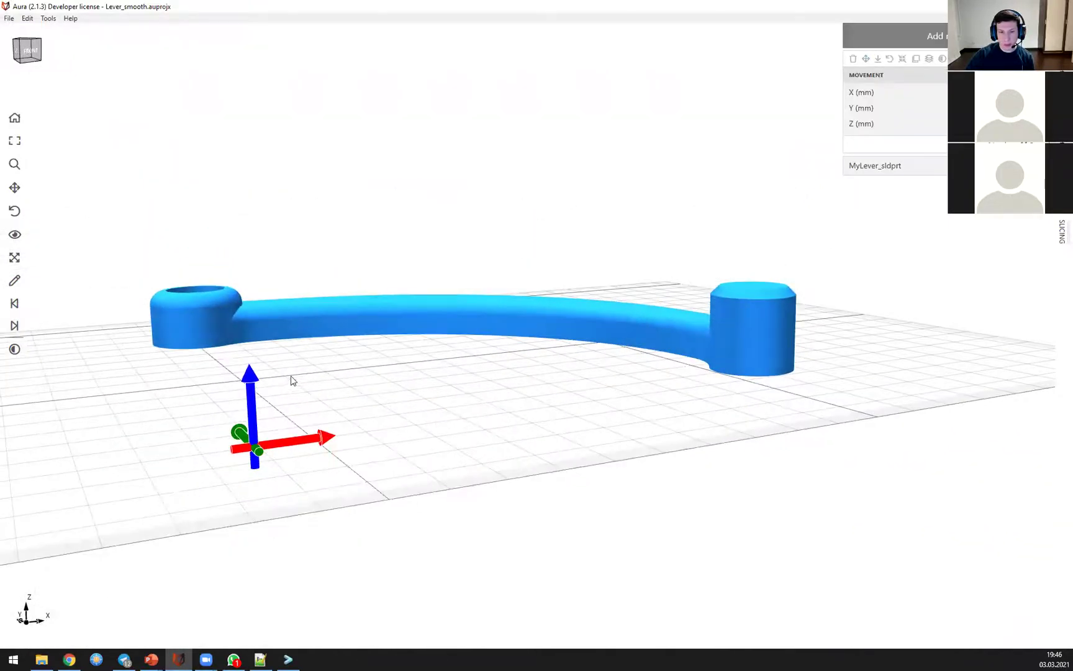
scroll(252, 297, "up", 2)
left_click_drag(252, 297, 614, 252)
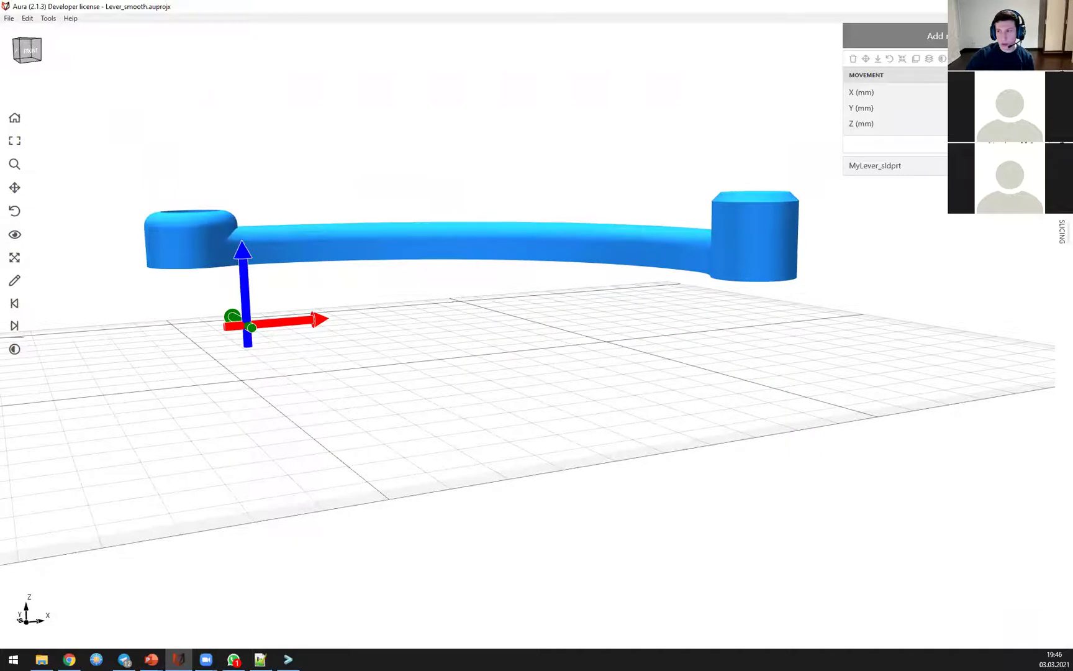
left_click(306, 395)
right_click_drag(307, 395, 556, 309)
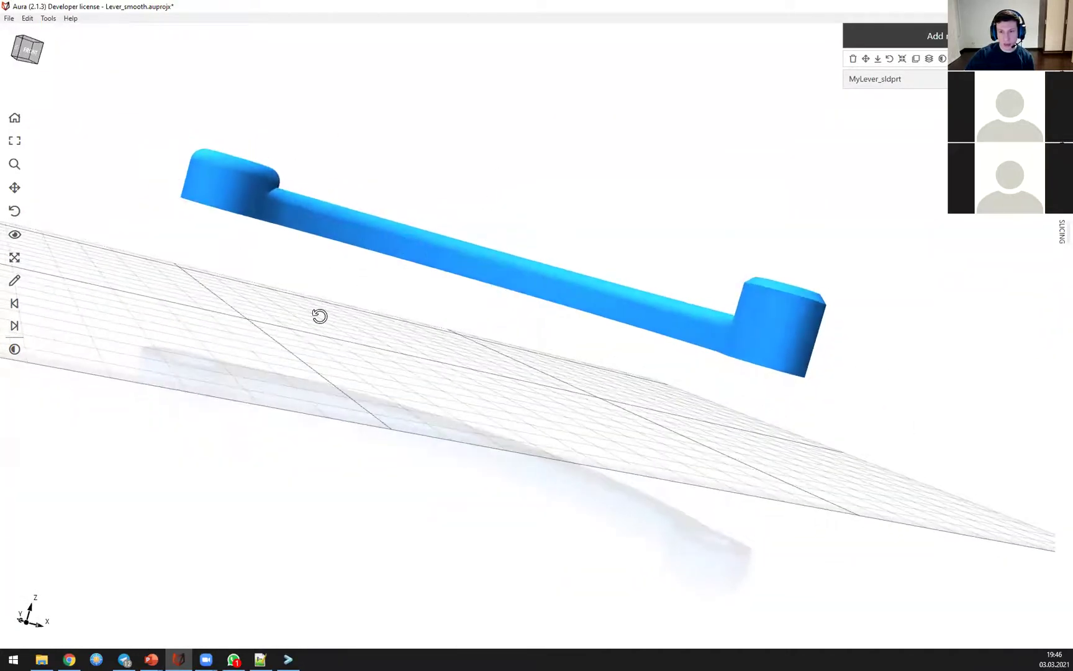
right_click_drag(320, 316, 271, 352)
right_click_drag(411, 357, 433, 280)
right_click_drag(697, 230, 290, 397)
right_click_drag(491, 302, 329, 263)
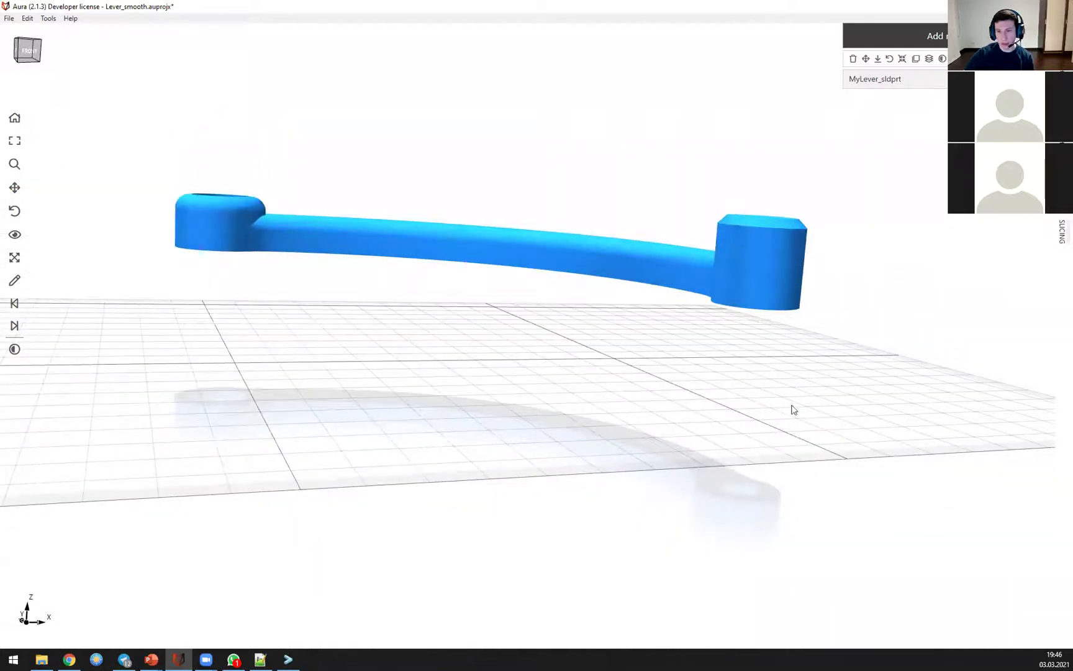
right_click_drag(308, 300, 347, 409)
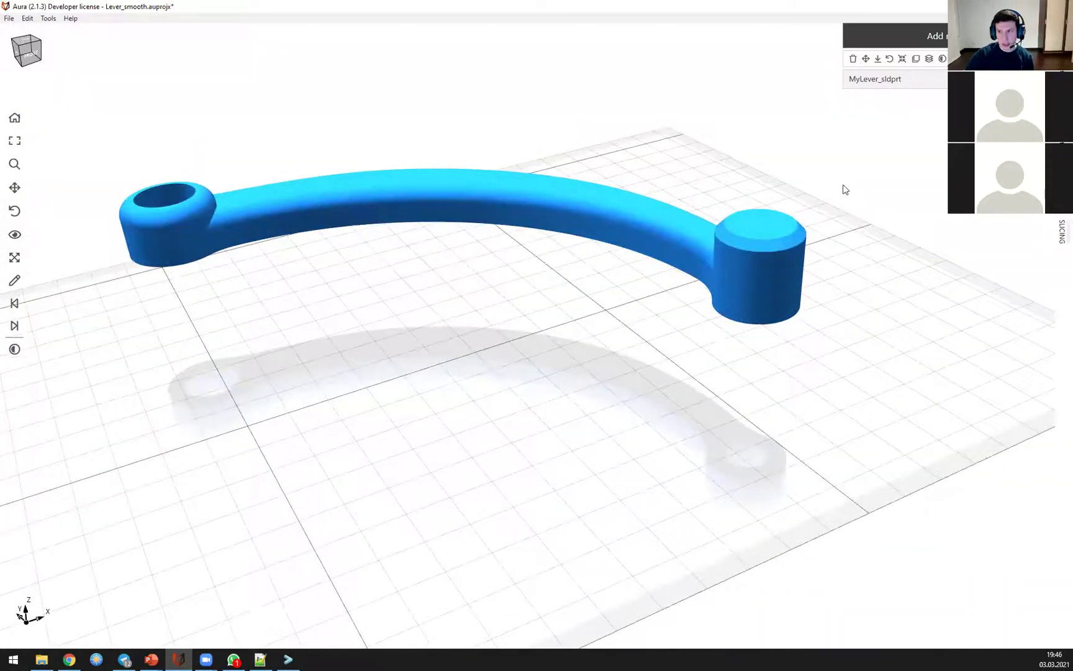
right_click_drag(785, 124, 587, 253)
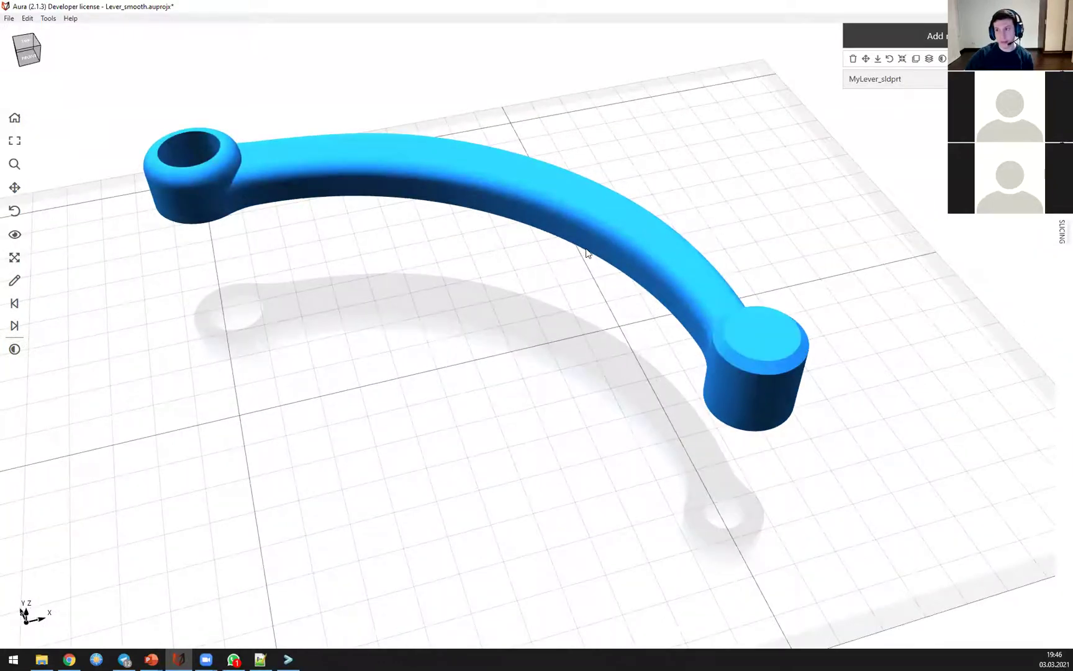
Step: Add a layup rule to the raised lever, limit it to the lowest zone from 22 mm to 25.4 mm, and apply the layup scheme
left_click(928, 59)
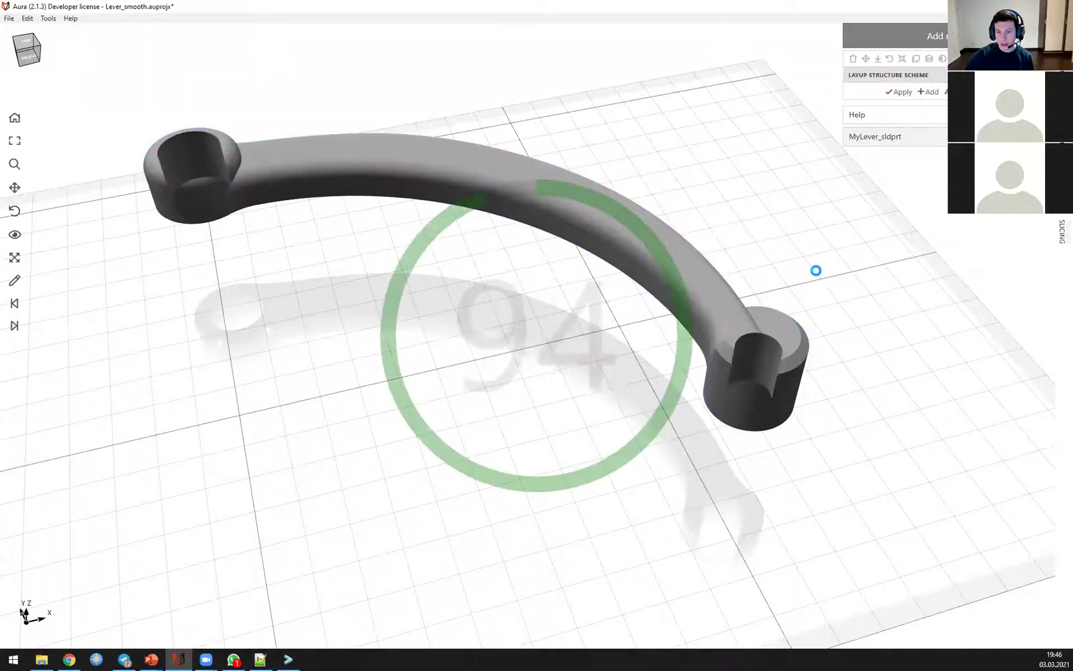
left_click_drag(577, 153, 577, 199)
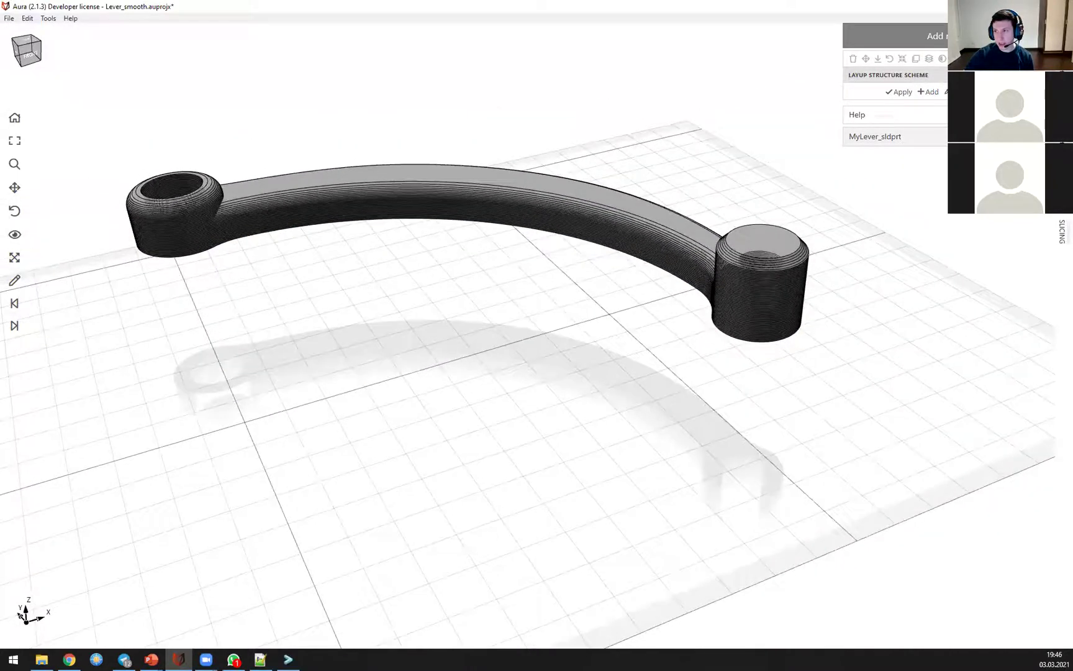
left_click(928, 92)
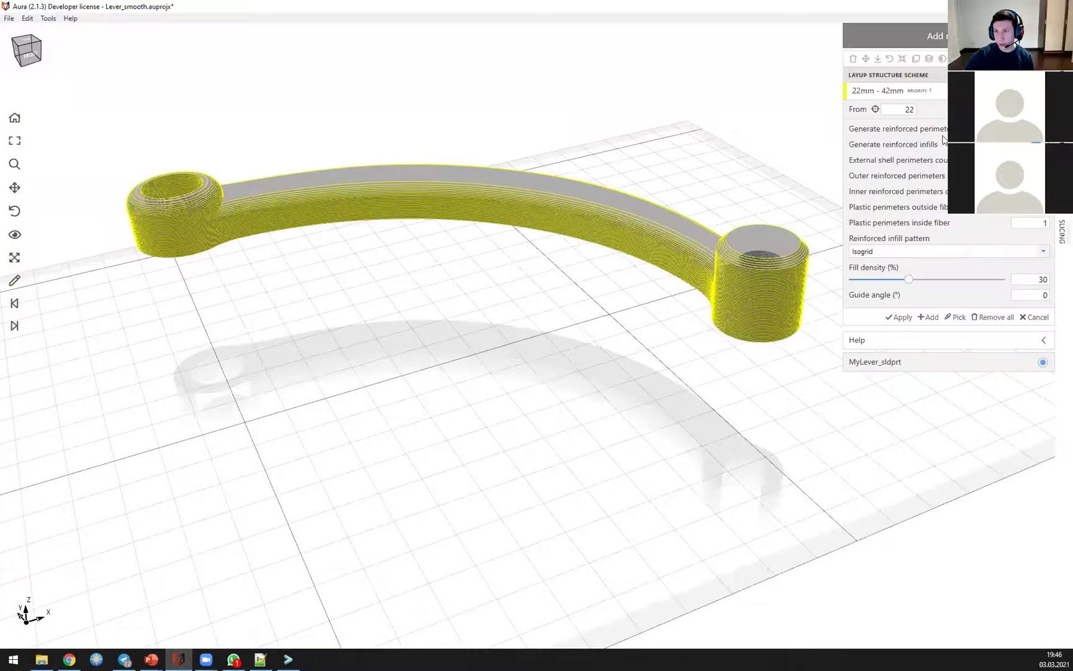
left_click(603, 231)
left_click_drag(606, 269, 540, 263)
left_click_drag(465, 267, 764, 103)
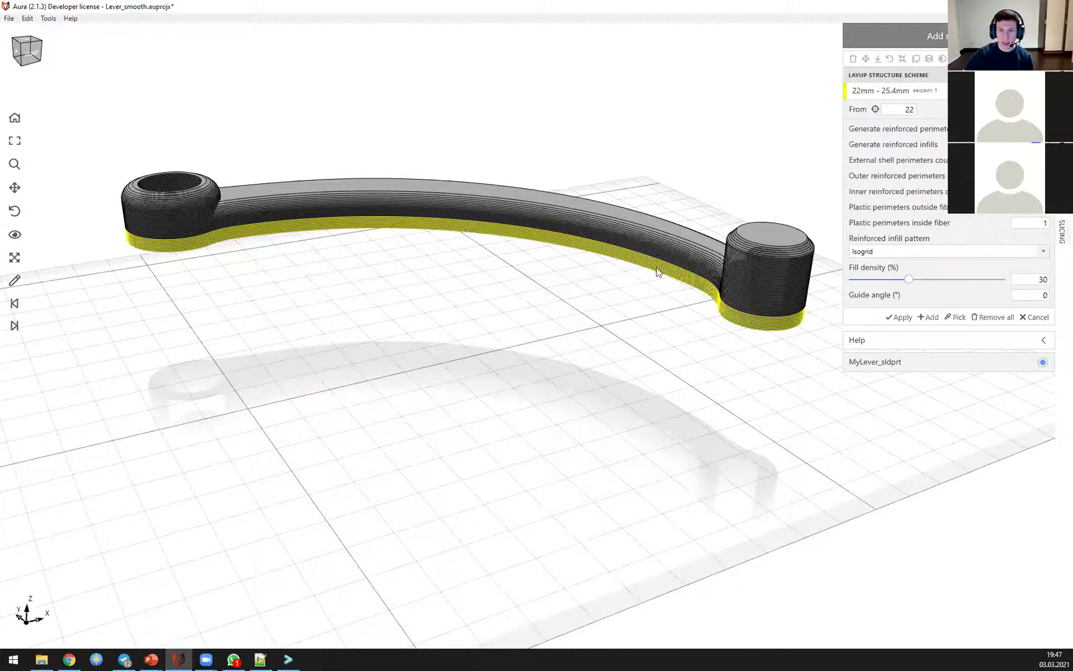
left_click(900, 317)
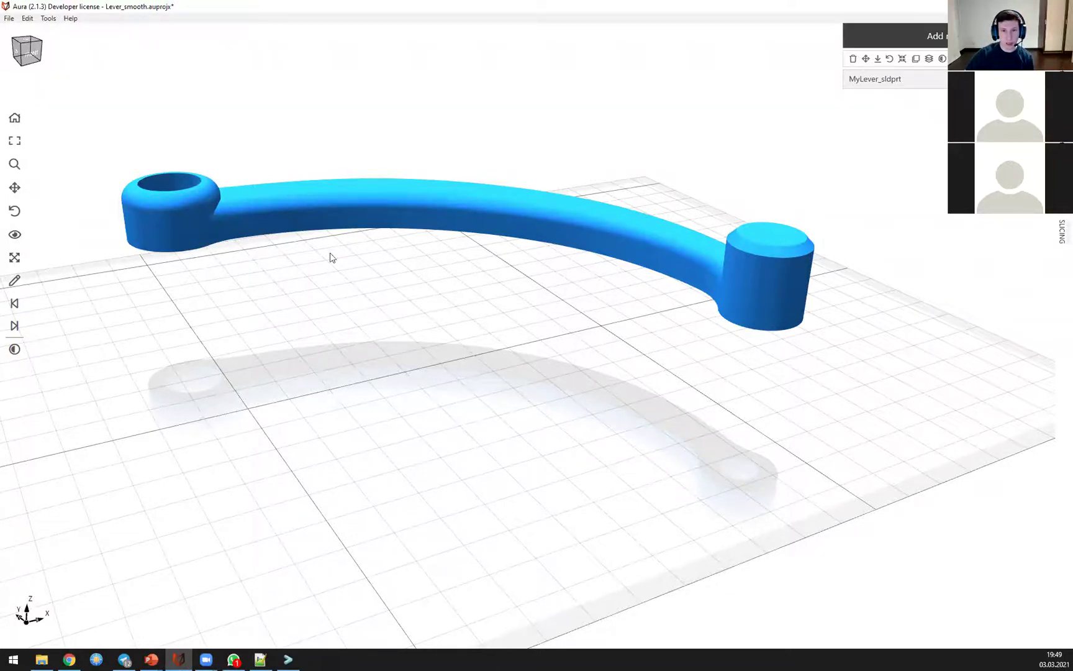
Step: Draw a freehand V-shaped bracket with three round holes and fibre paths looping around them, below the lever in the viewport
left_click_drag(385, 350, 420, 473)
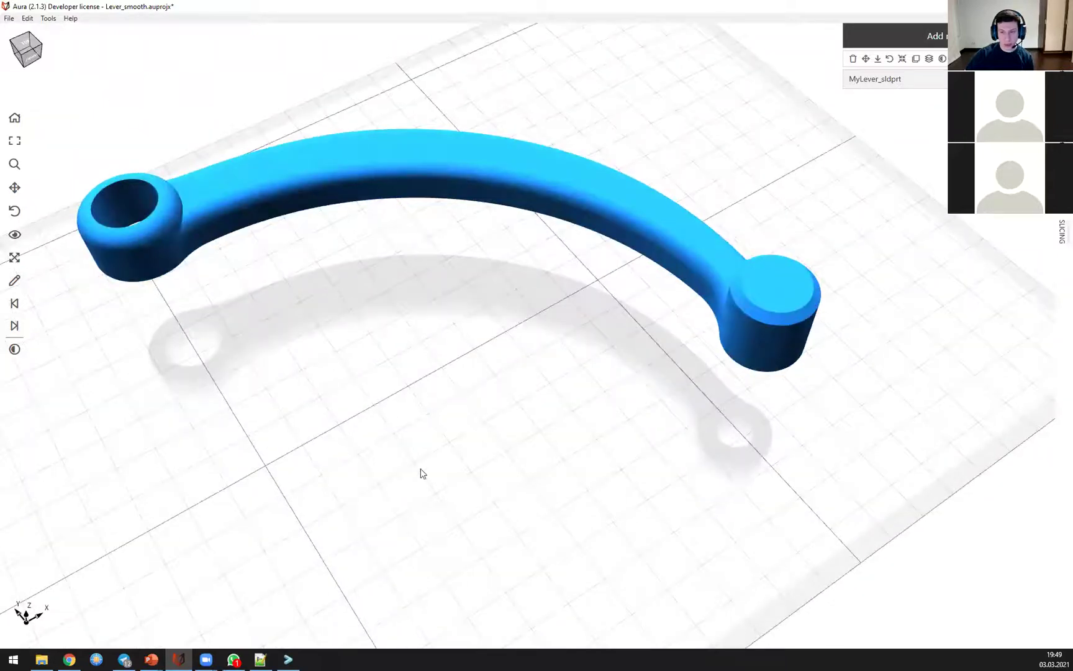
left_click(17, 282)
mouse_move(367, 331)
left_mouse_down()
mouse_move(385, 344)
mouse_move(343, 327)
left_mouse_up()
left_click_drag(575, 352, 563, 358)
mouse_move(452, 473)
left_mouse_down()
mouse_move(436, 471)
mouse_move(508, 541)
left_mouse_up()
mouse_move(326, 327)
left_mouse_down()
mouse_move(415, 541)
mouse_move(523, 543)
mouse_move(601, 376)
mouse_move(523, 391)
mouse_move(445, 439)
mouse_move(371, 327)
mouse_move(341, 345)
mouse_move(415, 574)
mouse_move(406, 452)
left_mouse_up()
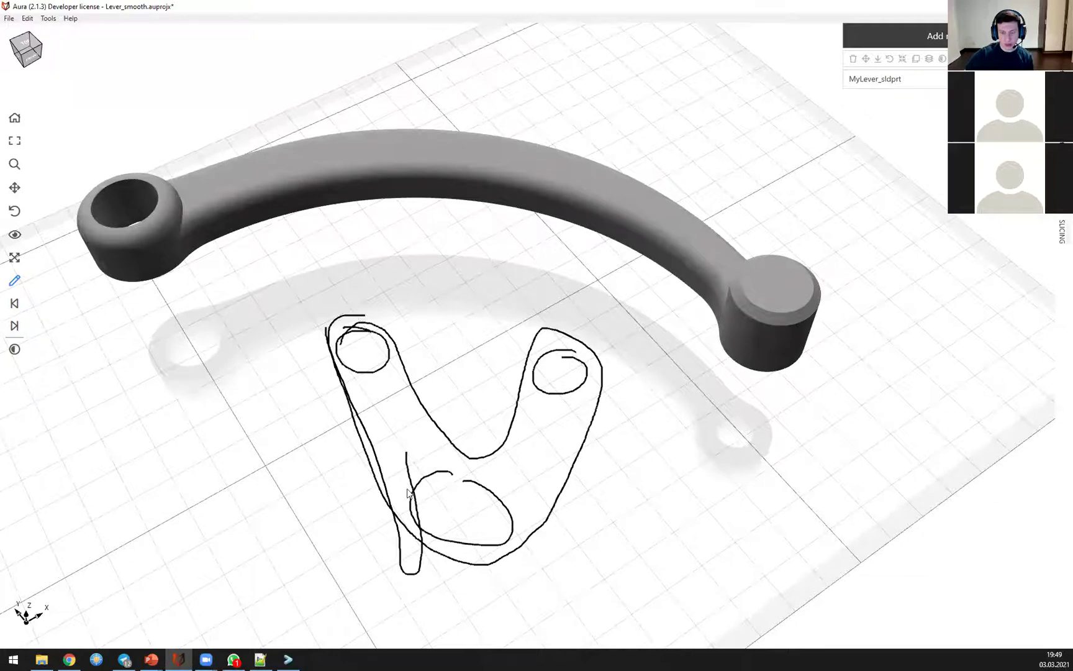
mouse_move(340, 366)
left_mouse_down()
mouse_move(354, 317)
mouse_move(421, 492)
mouse_move(510, 476)
mouse_move(588, 356)
mouse_move(549, 582)
mouse_move(386, 550)
left_mouse_up()
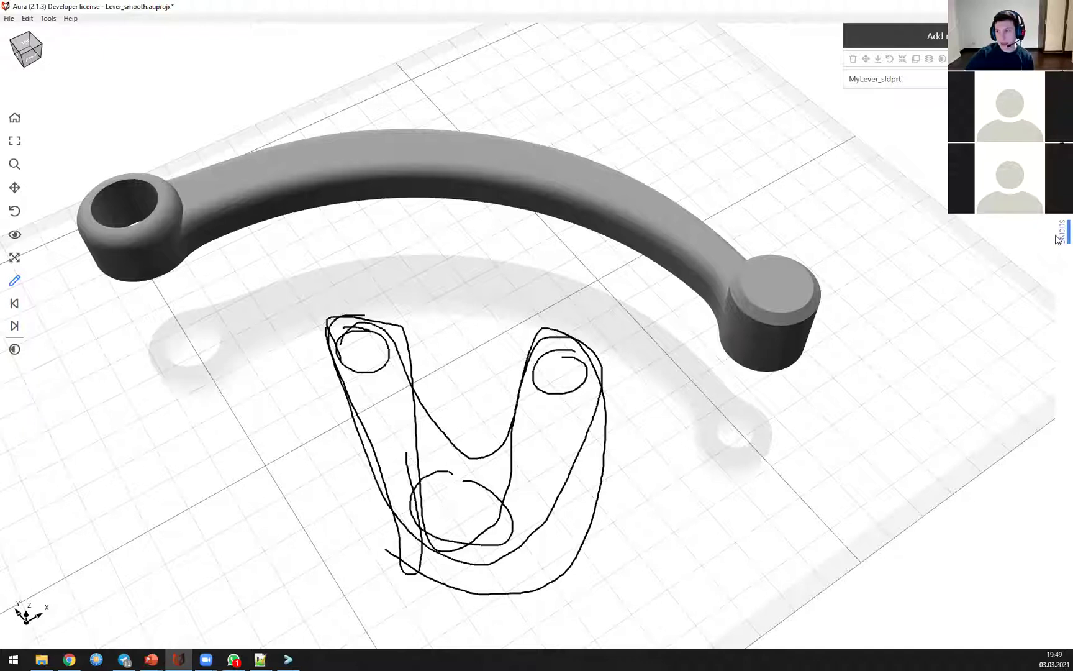
Step: Look through the slicing settings and the profile list, and expand the Smooth PA / CCF1.5k + CFC profile to review its parameters
left_click(1059, 235)
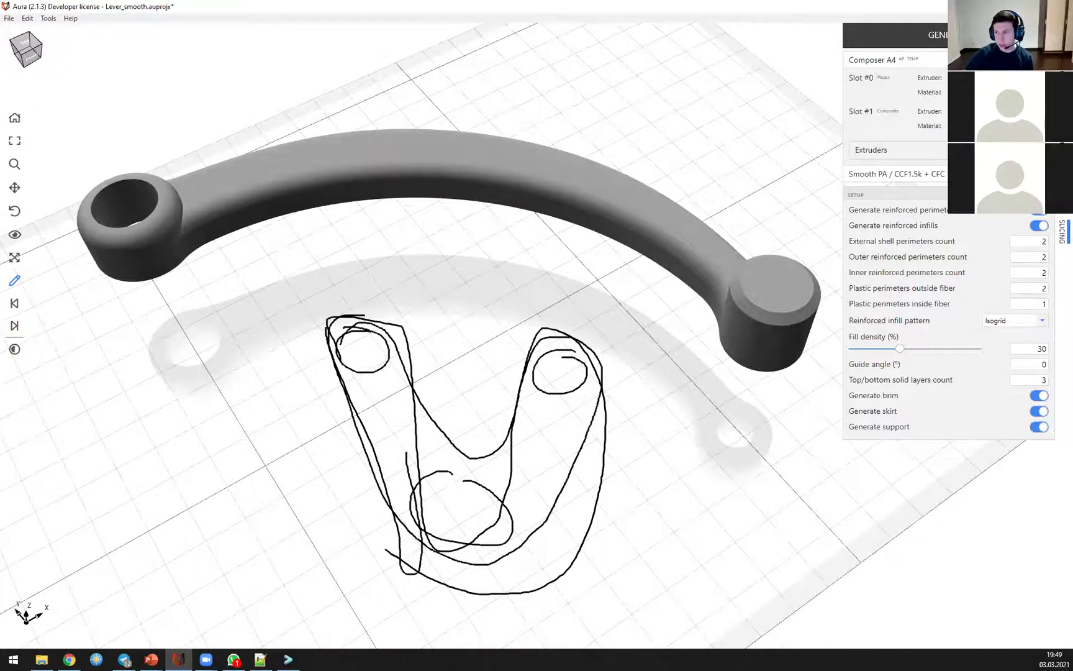
left_click(897, 174)
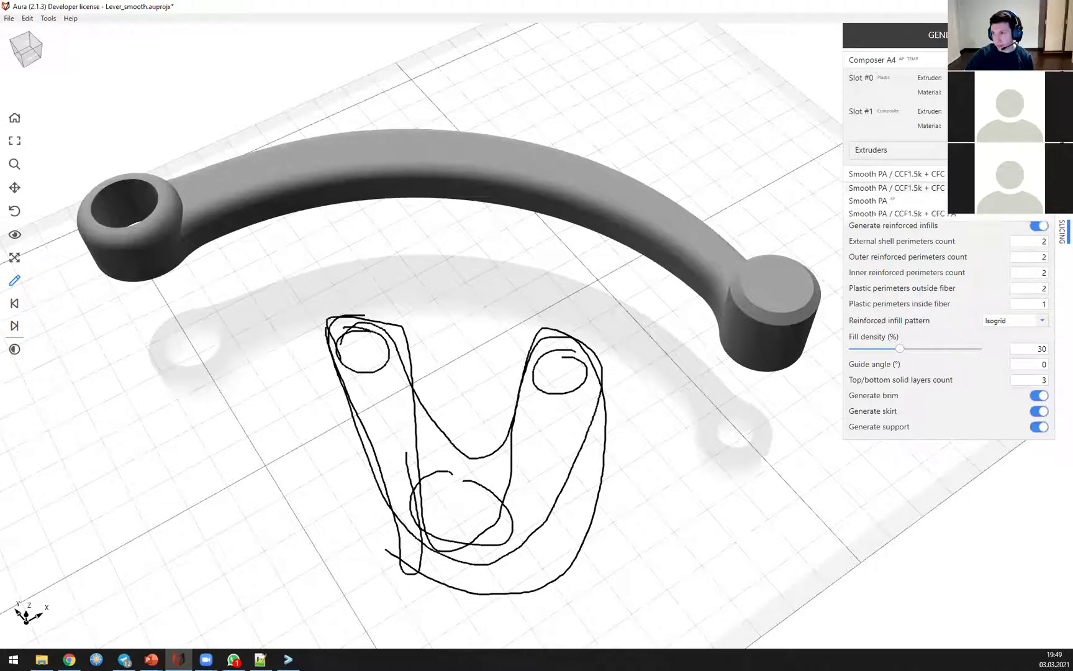
left_click(897, 174)
left_click(1062, 194)
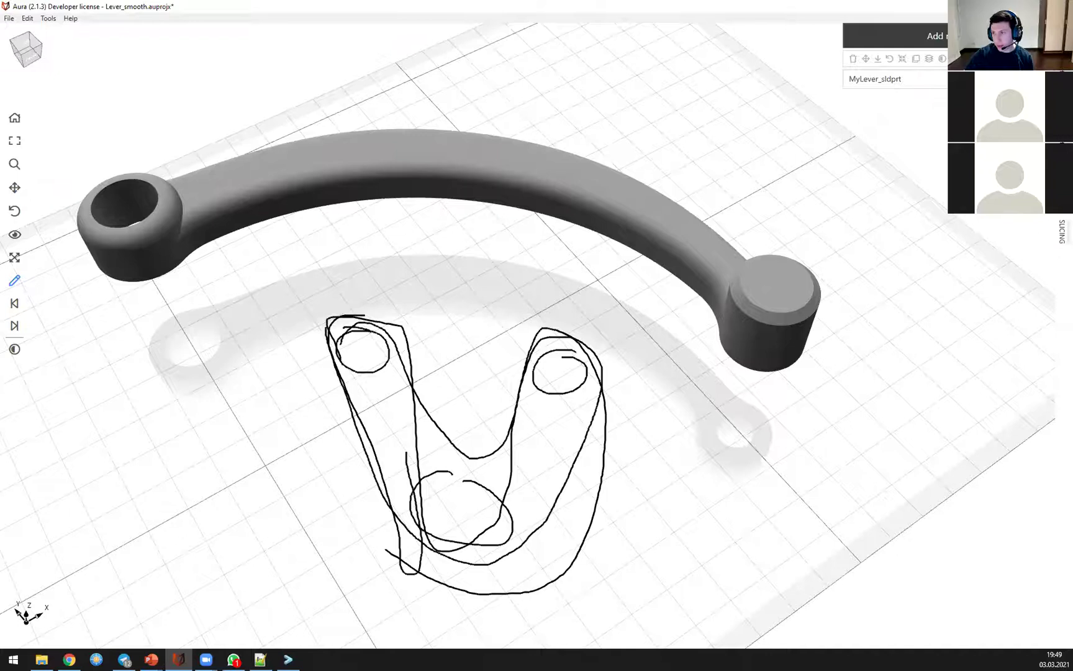
left_click(1062, 189)
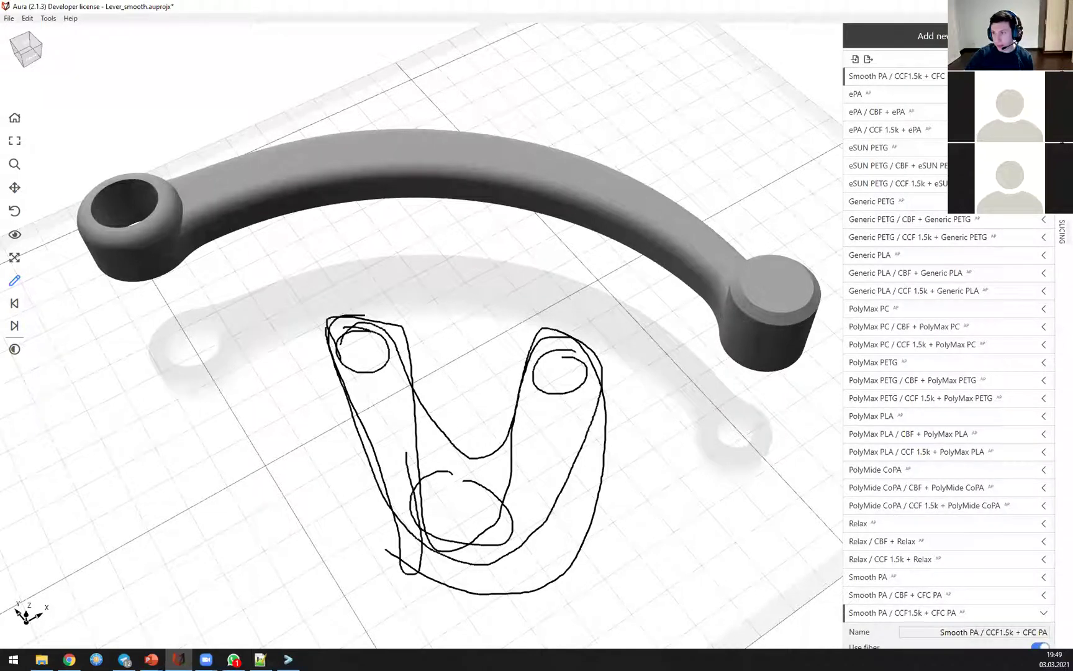
left_click(896, 76)
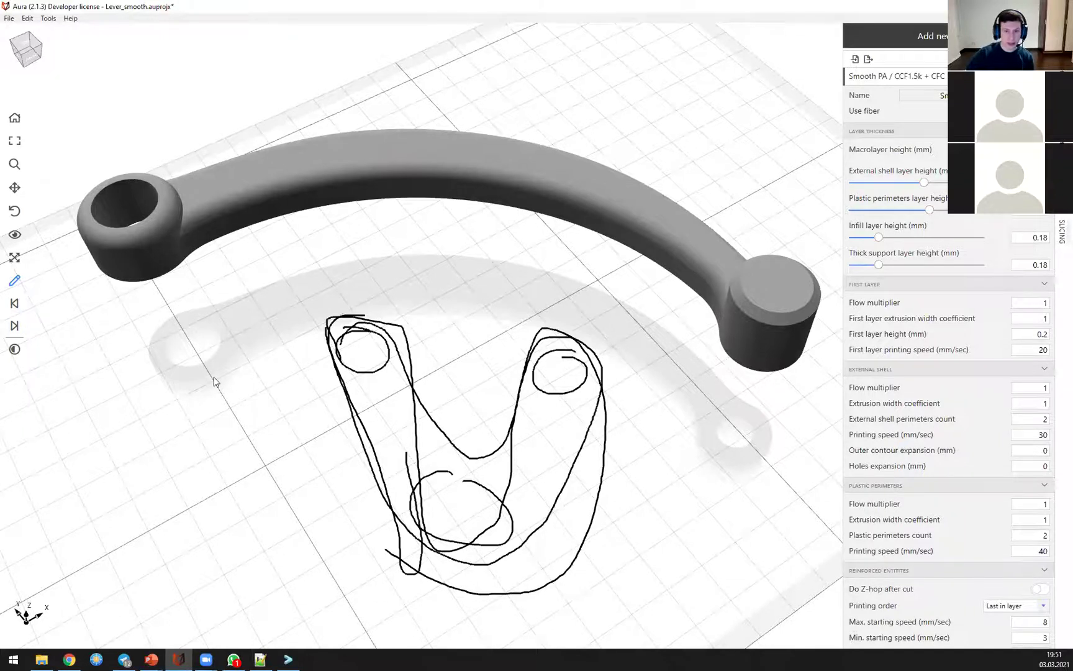
Step: Delete the lever model from the build plate, and clear the freehand sketch with translucent model display turned on
middle_click_drag(409, 330, 409, 305)
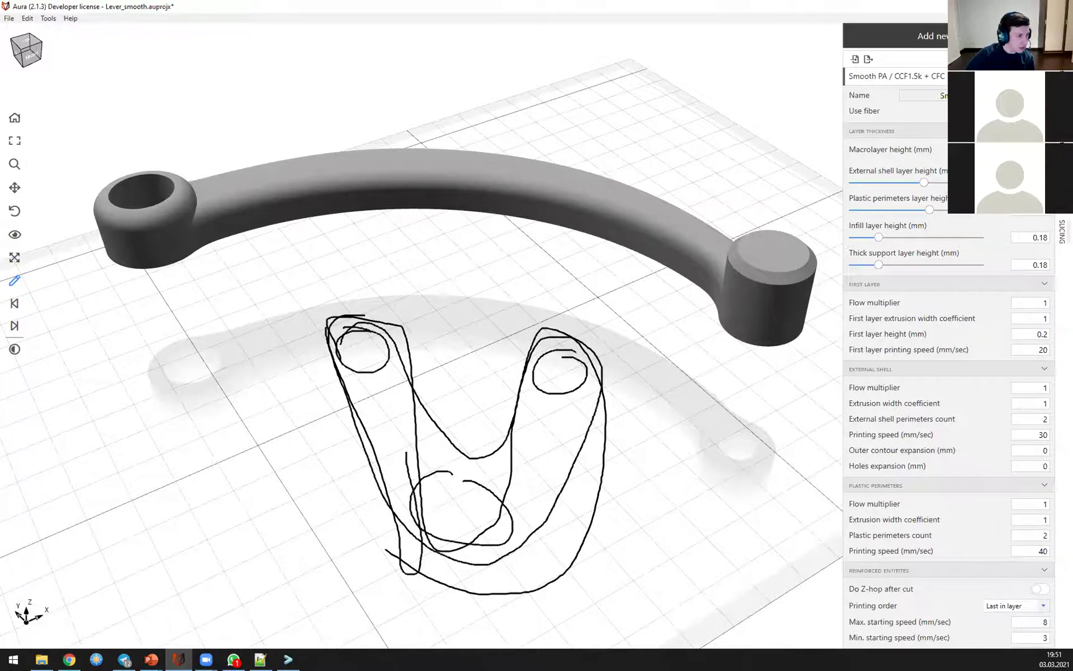
mouse_move(376, 400)
left_mouse_down()
mouse_move(269, 324)
mouse_move(591, 369)
mouse_move(517, 359)
left_mouse_up()
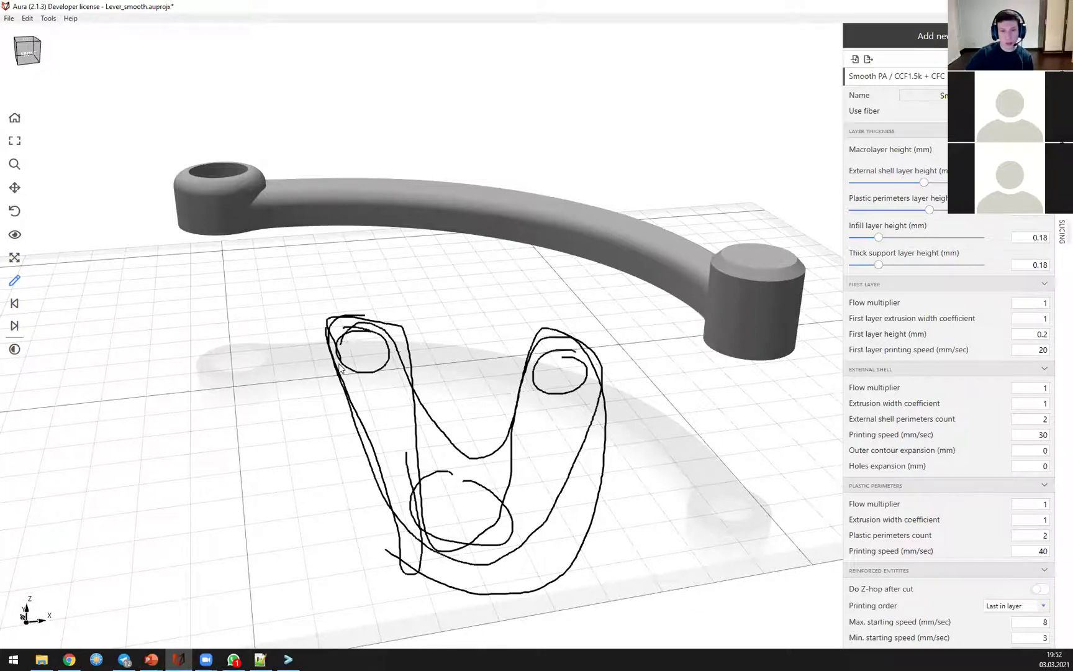
left_click_drag(484, 393, 483, 386)
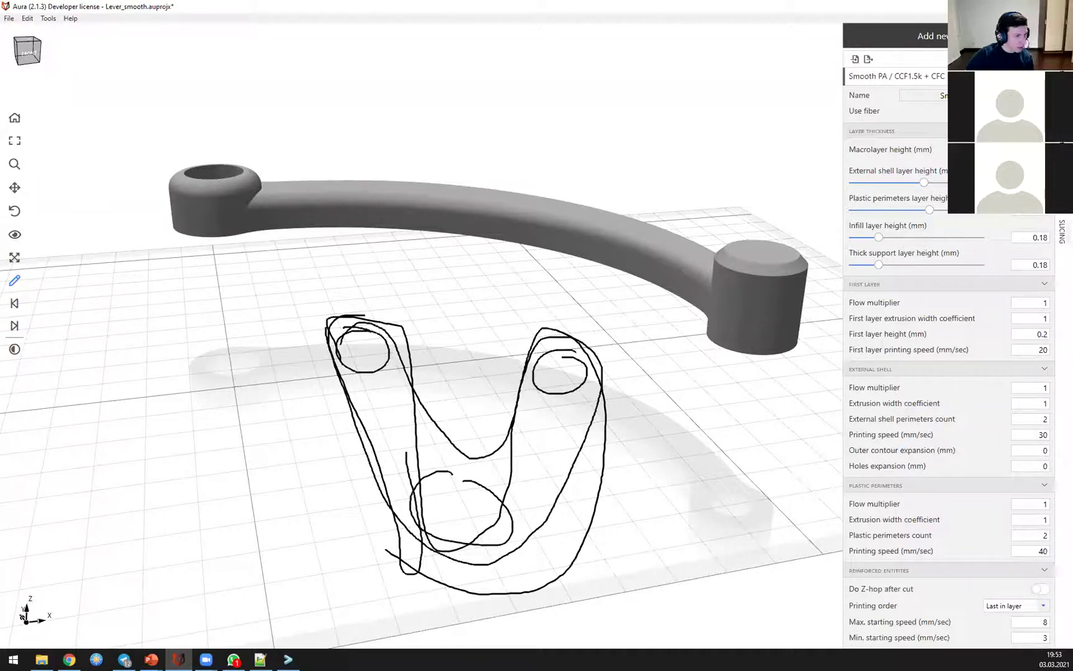
middle_click_drag(368, 320, 341, 346)
left_click(500, 221)
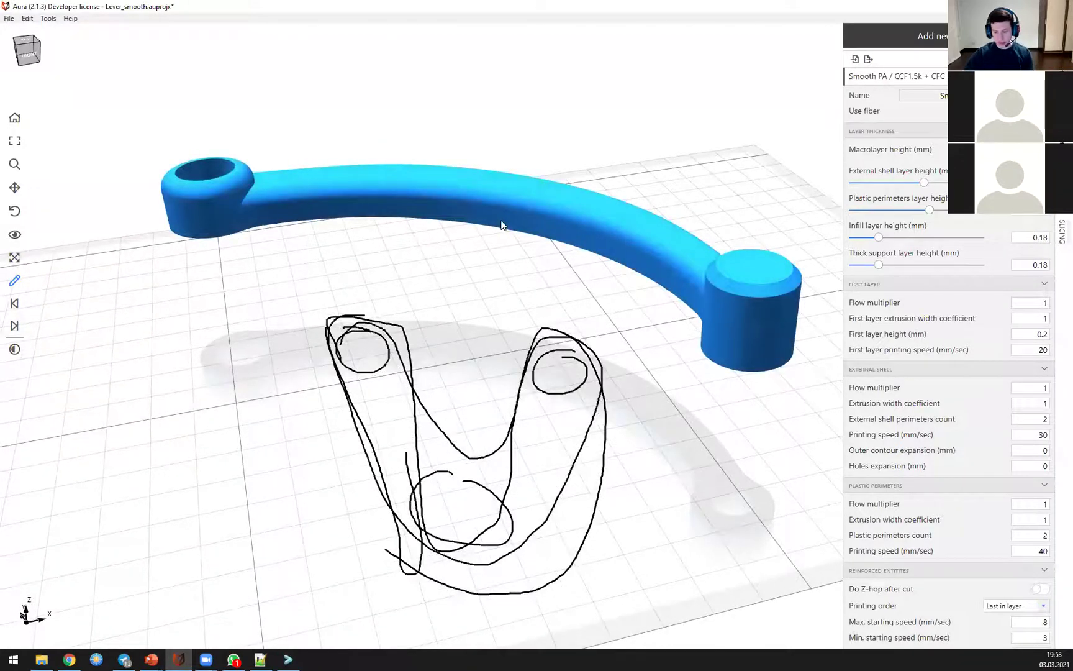
key("Delete")
key("Return")
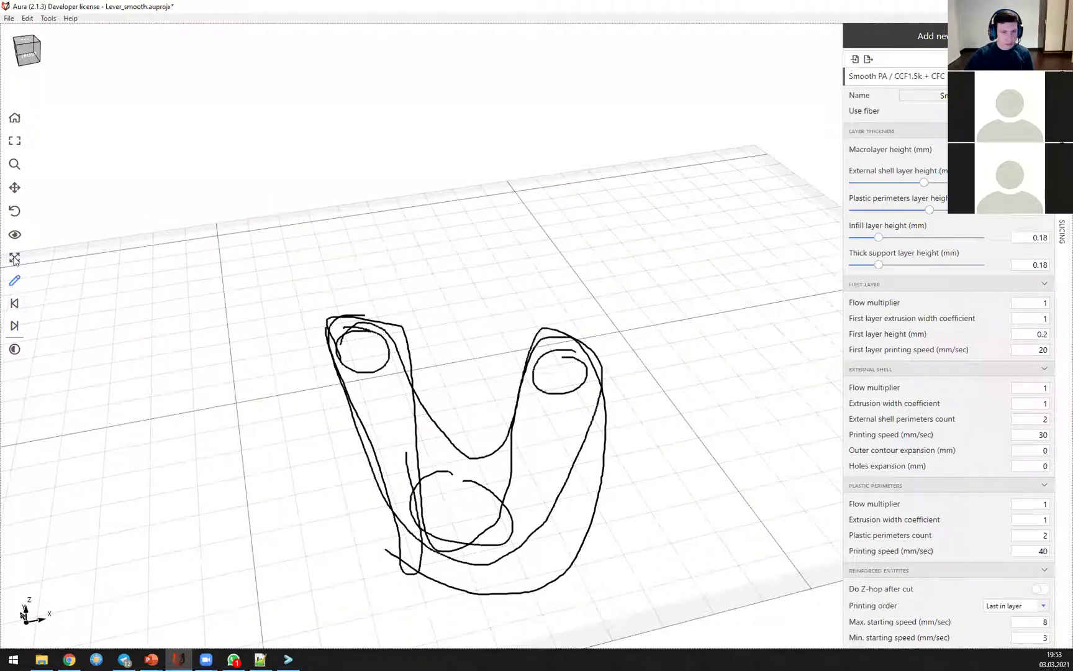
left_click(14, 350)
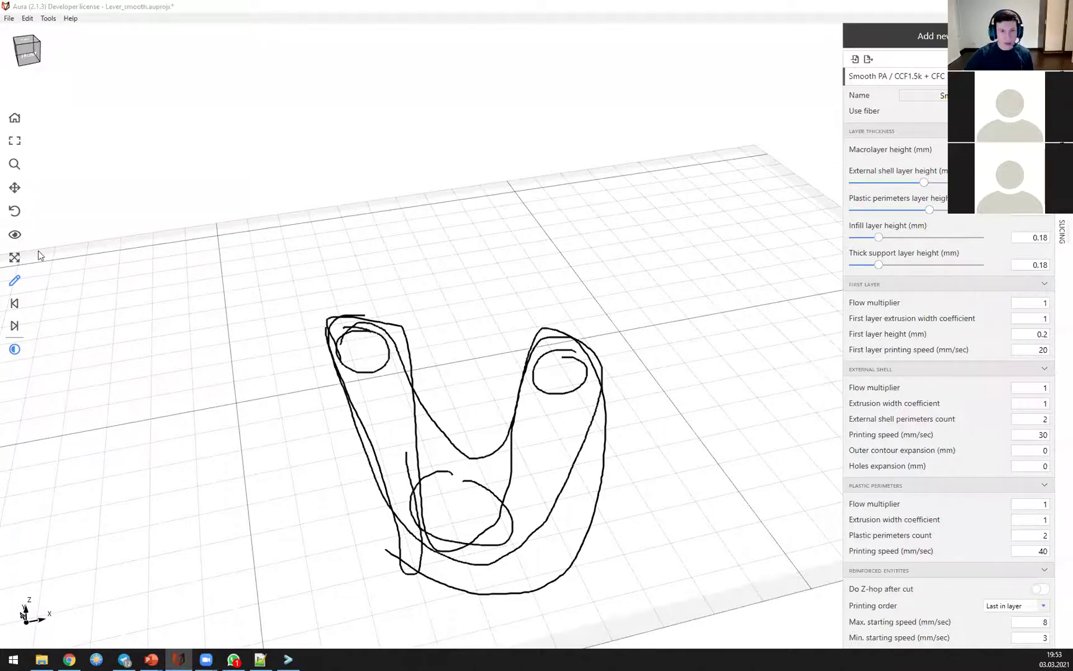
left_click(17, 273)
Step: Open the project Plate-v3.auprojx from the Plate folder inside Aura-premium-webinar
left_click(9, 18)
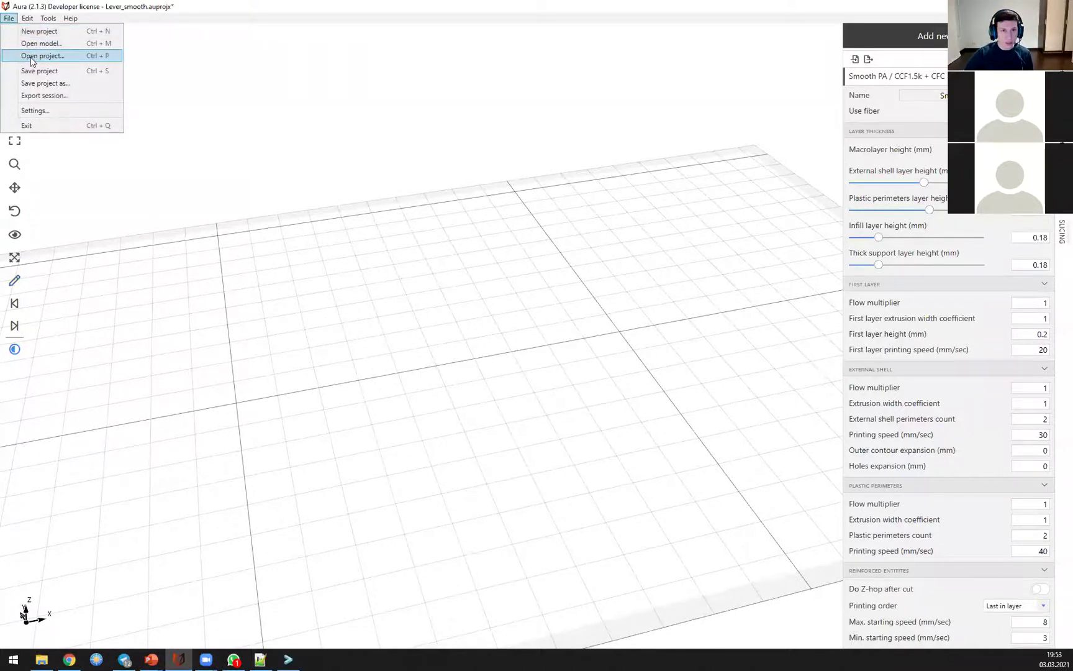
left_click(28, 55)
left_click(573, 369)
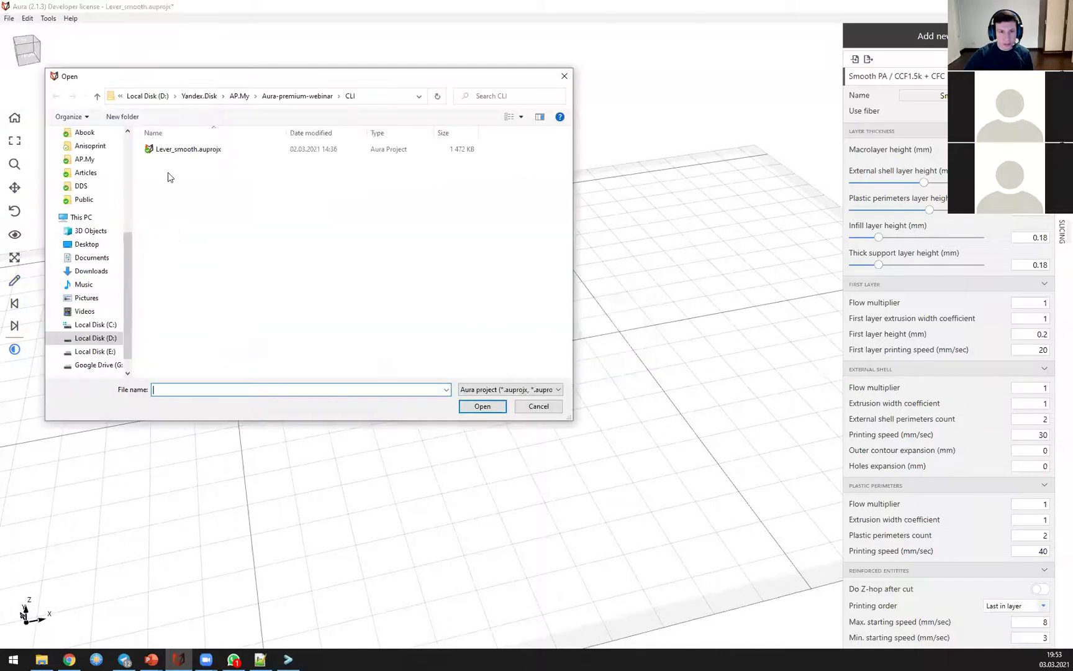
key("alt+Up")
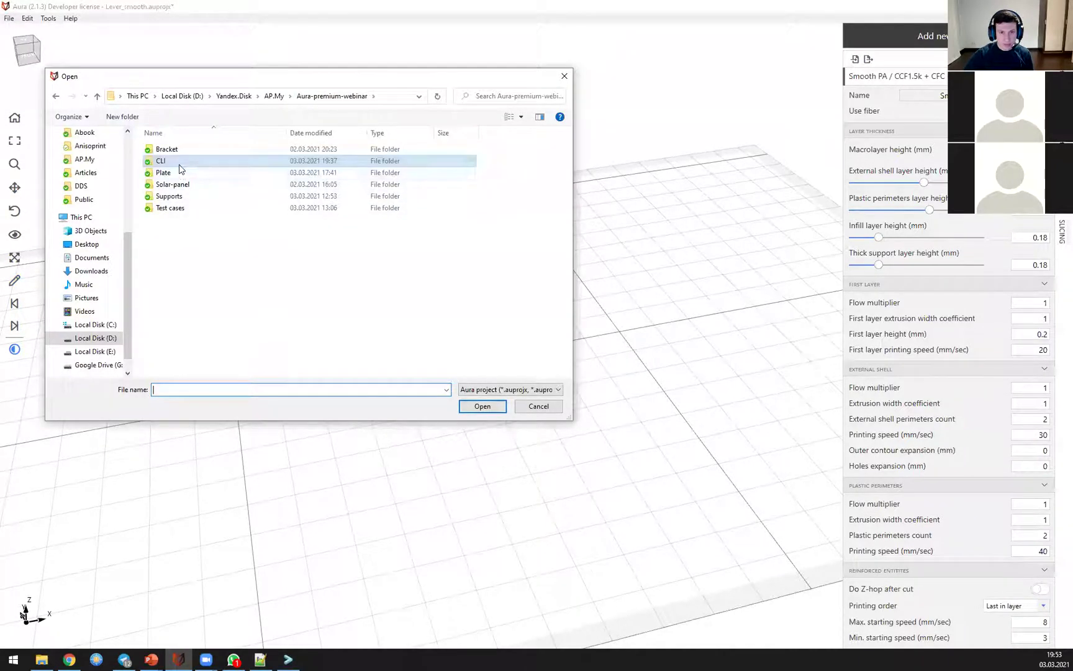
double_click(179, 173)
double_click(183, 150)
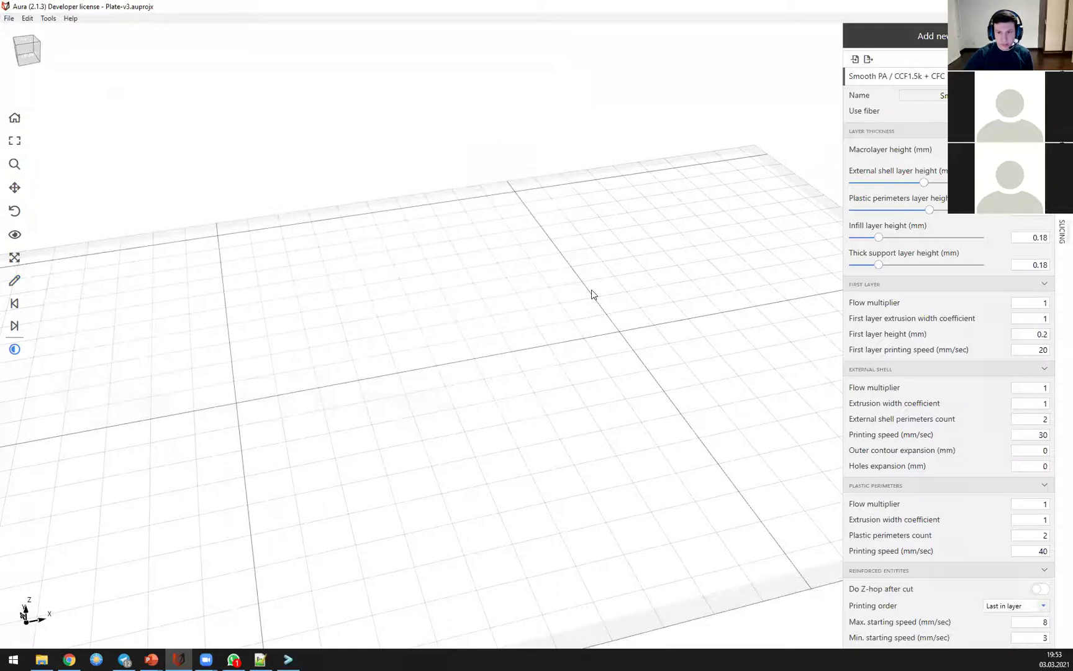
Step: Examine the plate's masked strips and curved reinforcement bands in top view, from the outer end to the middle region
left_click(28, 41)
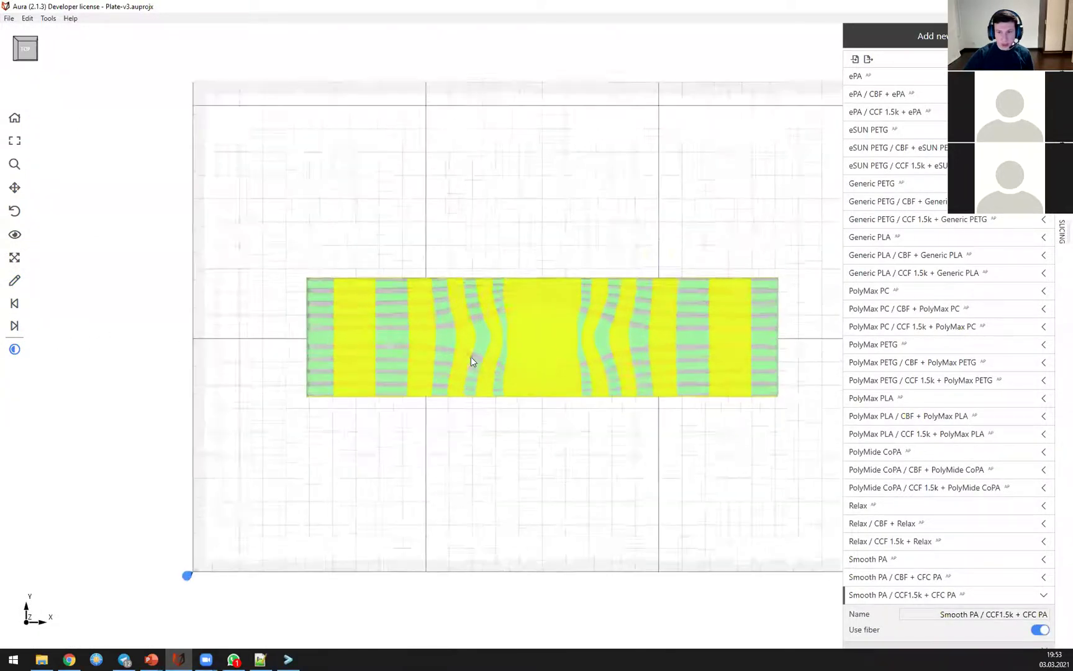
scroll(285, 314, "up", 5)
scroll(296, 302, "up", 2)
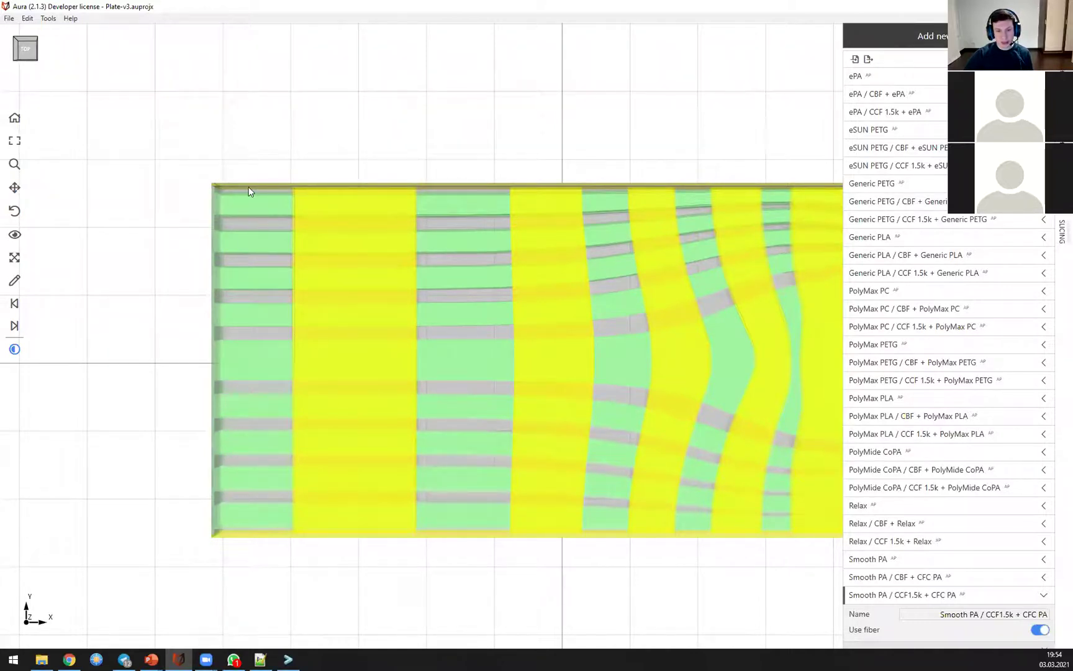
right_click_drag(570, 338, 230, 326)
scroll(550, 211, "up", 2)
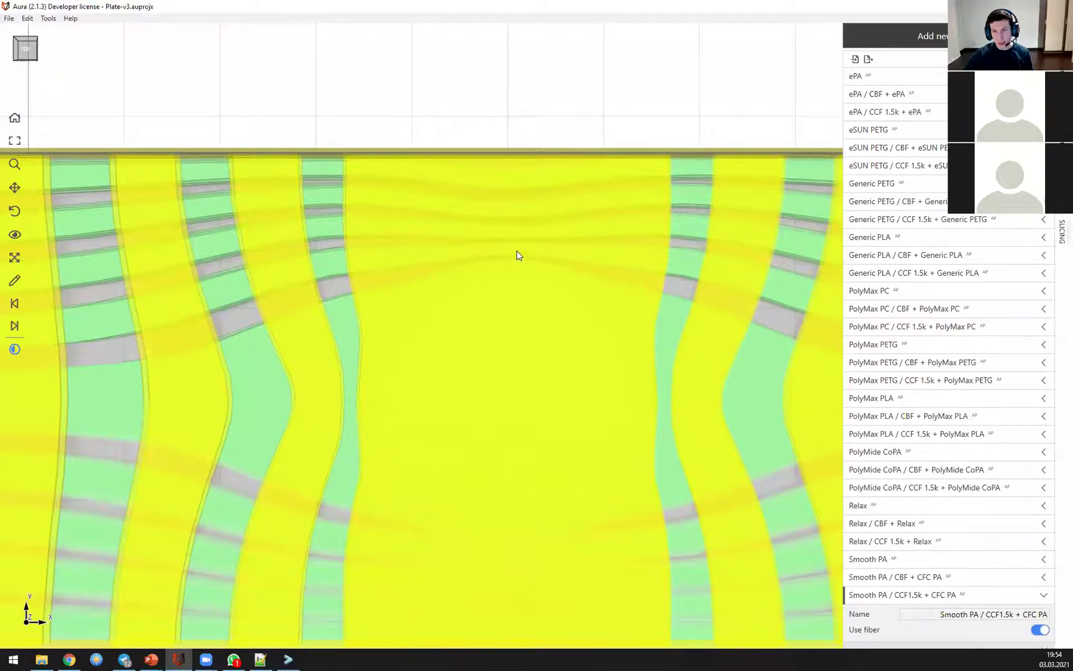
scroll(516, 250, "up", 2)
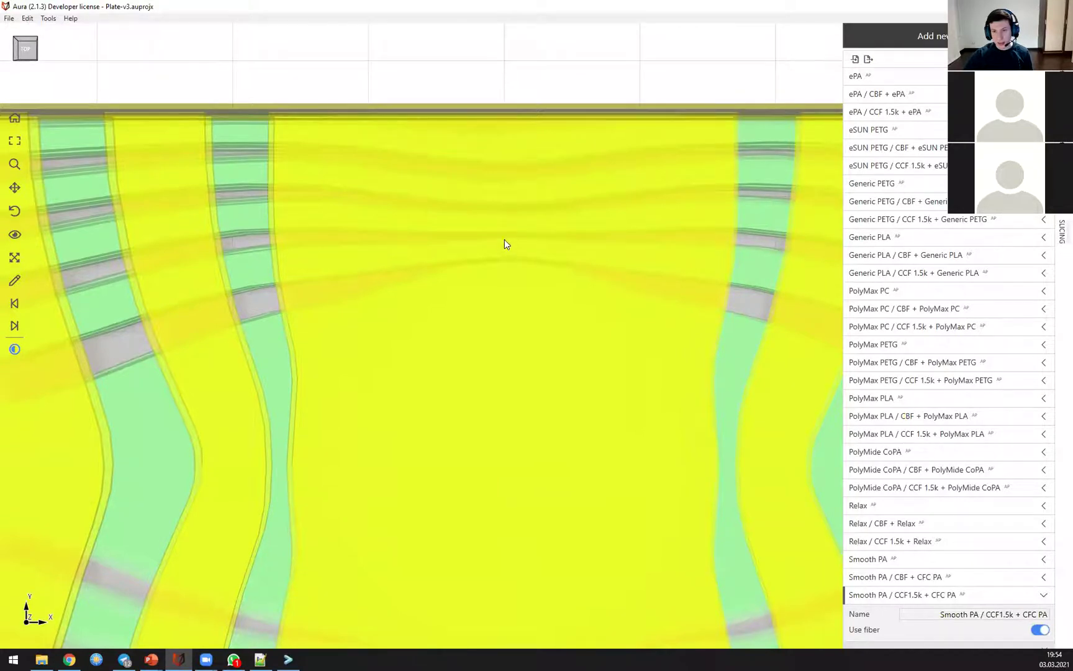
scroll(503, 267, "down", 3)
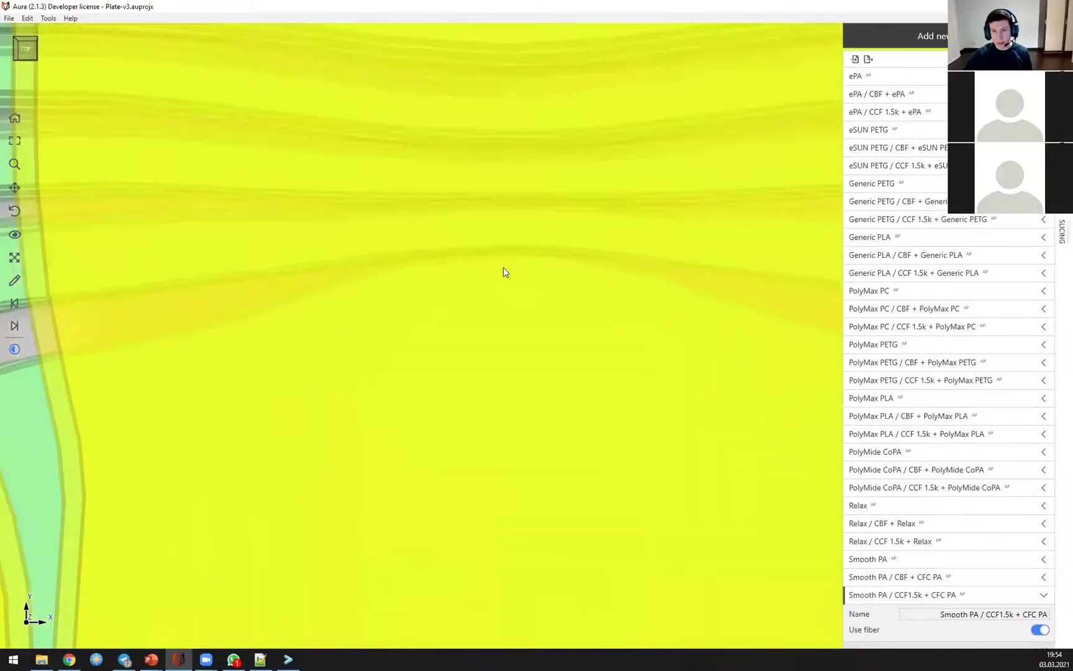
scroll(502, 271, "down", 3)
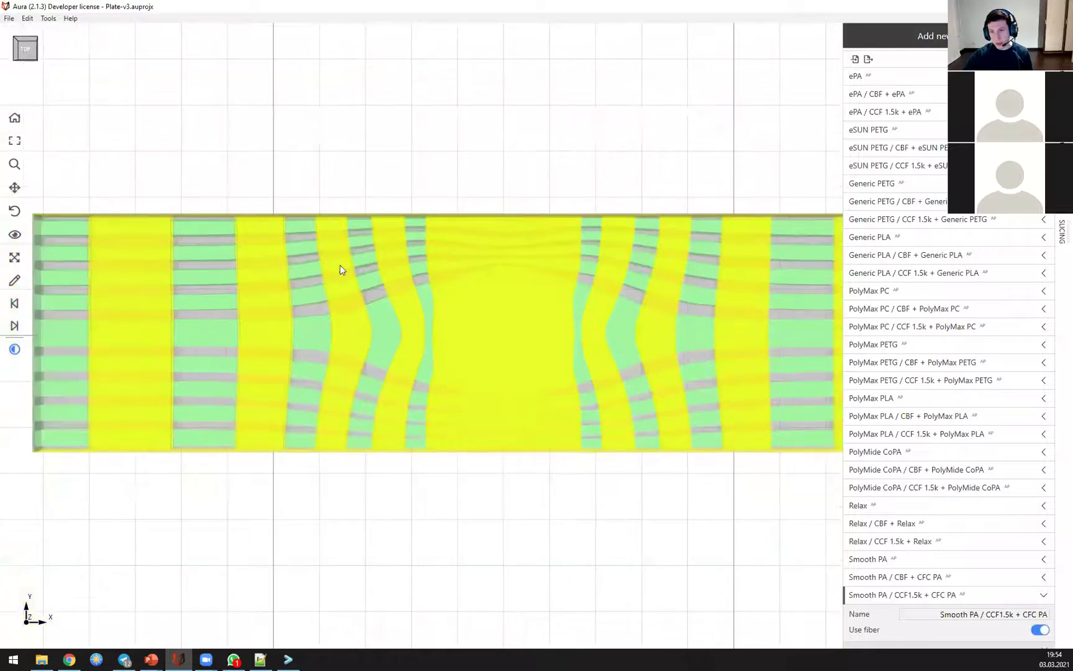
Step: Examine the plate's masked strips and raised long edges from the top and from several tilted angles
middle_click_drag(521, 343, 628, 302)
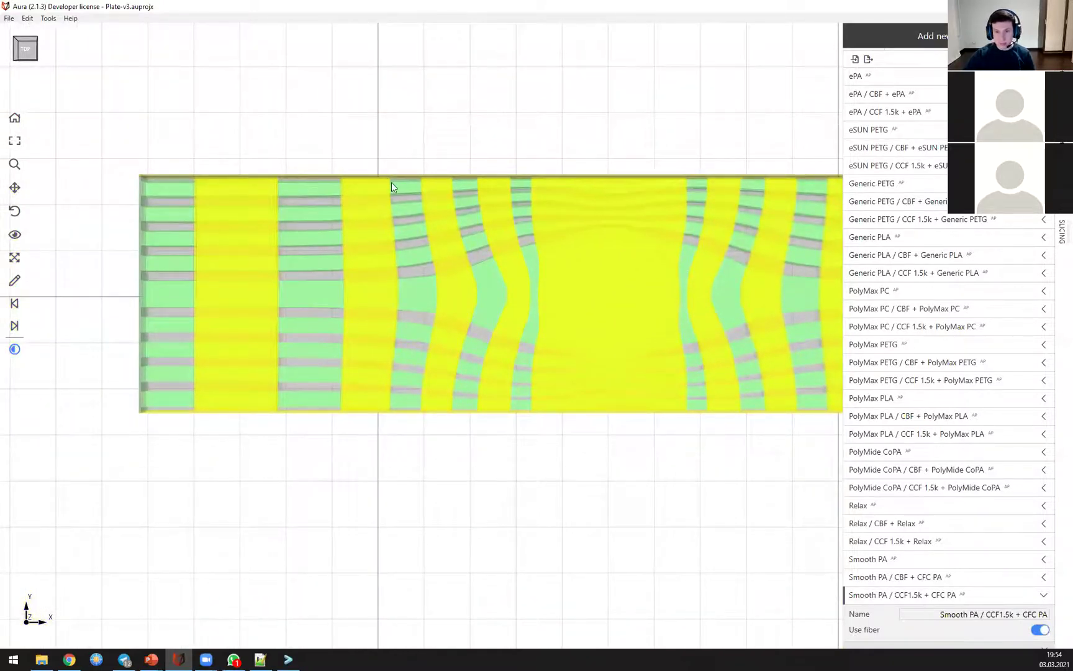
left_click_drag(440, 349, 609, 293)
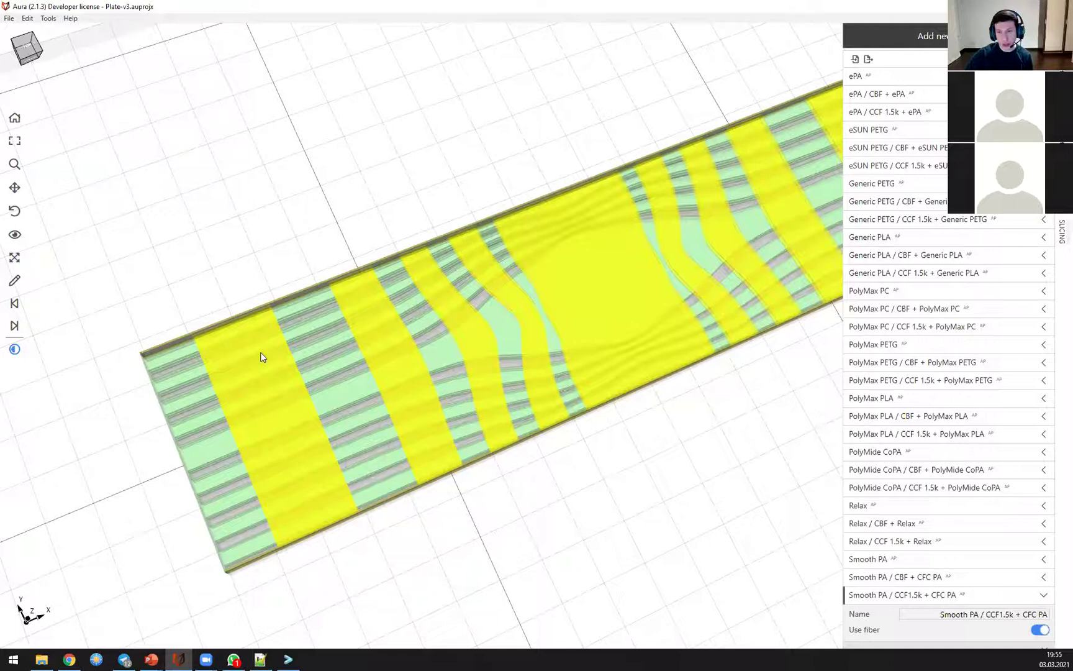
left_click_drag(261, 356, 403, 345)
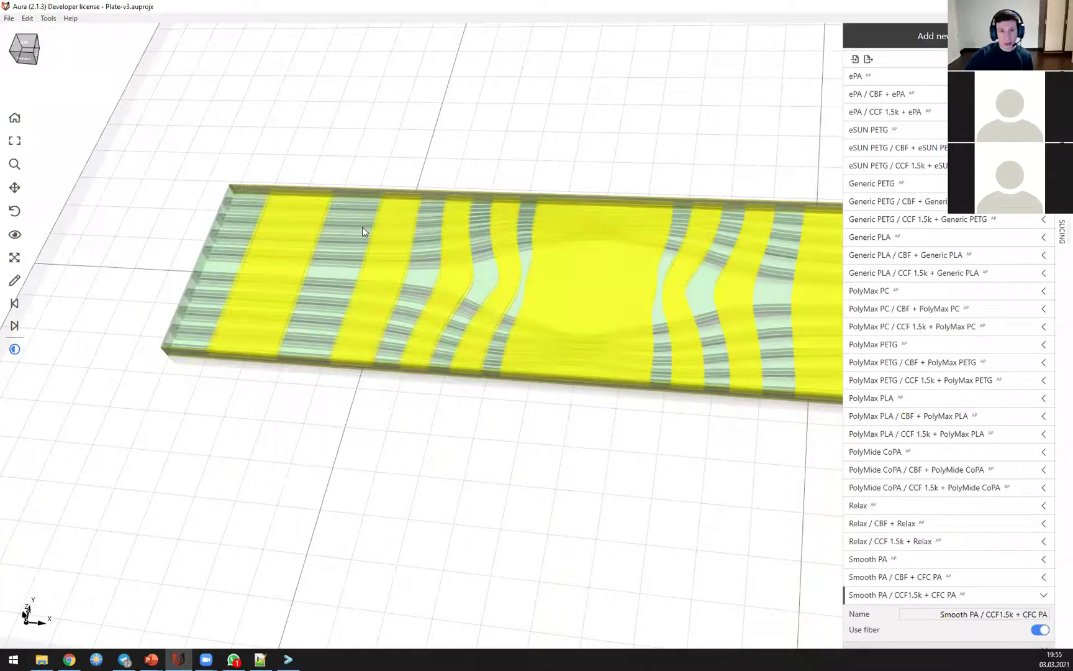
left_click_drag(359, 239, 526, 253)
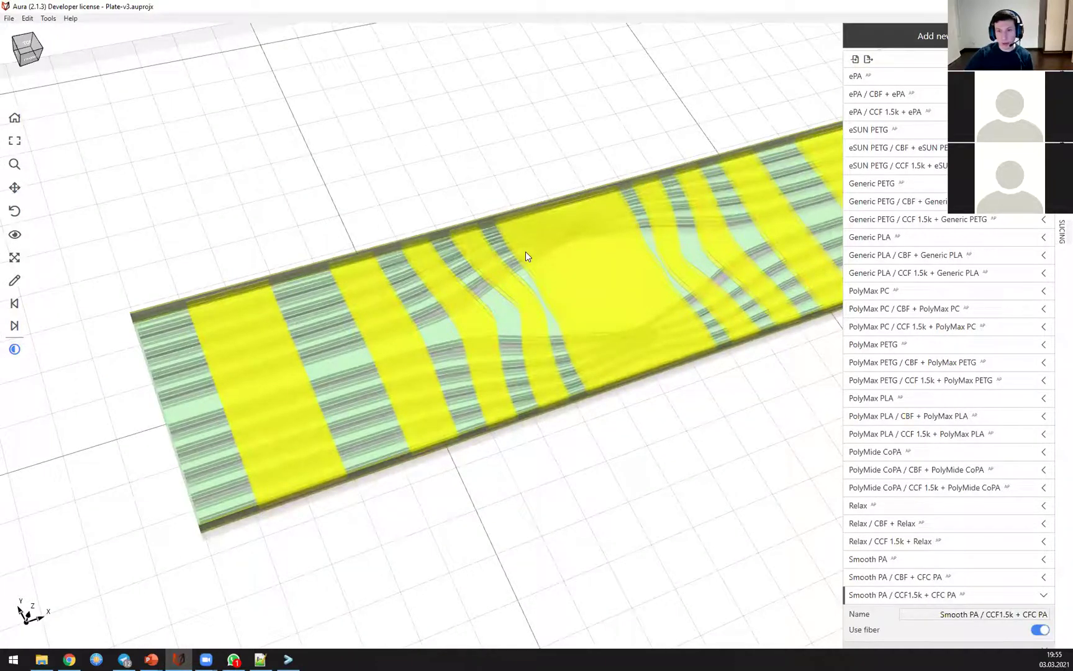
left_click_drag(618, 192, 519, 245)
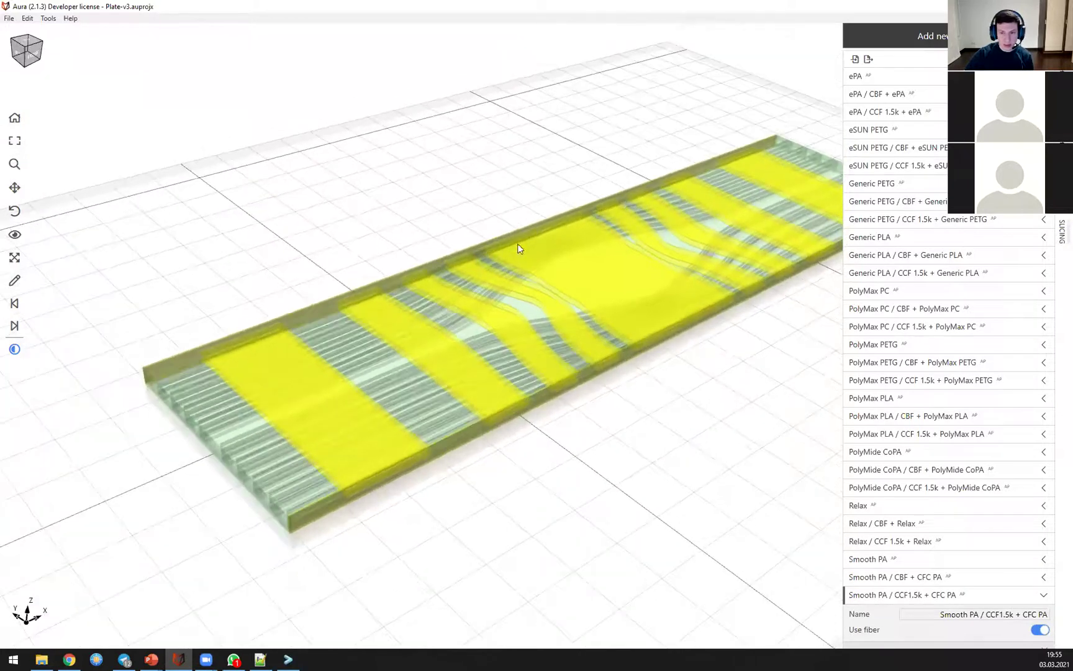
right_click_drag(585, 184, 539, 136)
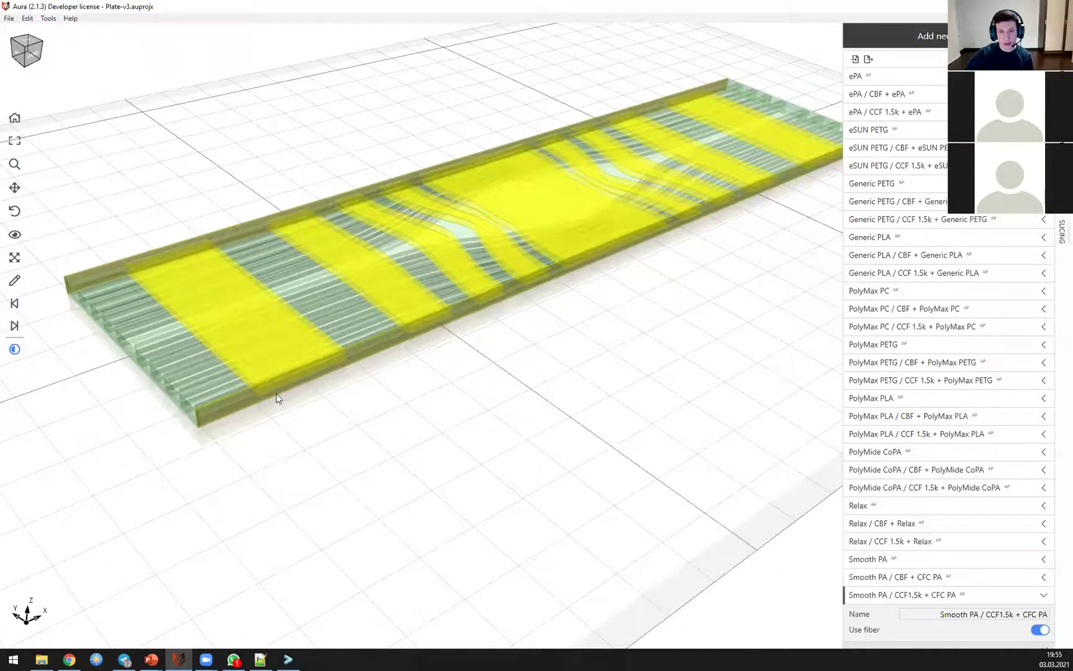
Step: Assign the Smooth PA / CCF1.5k + CFC PA profile in the slicing settings and open the external shell perimeters count for editing
left_click(1061, 230)
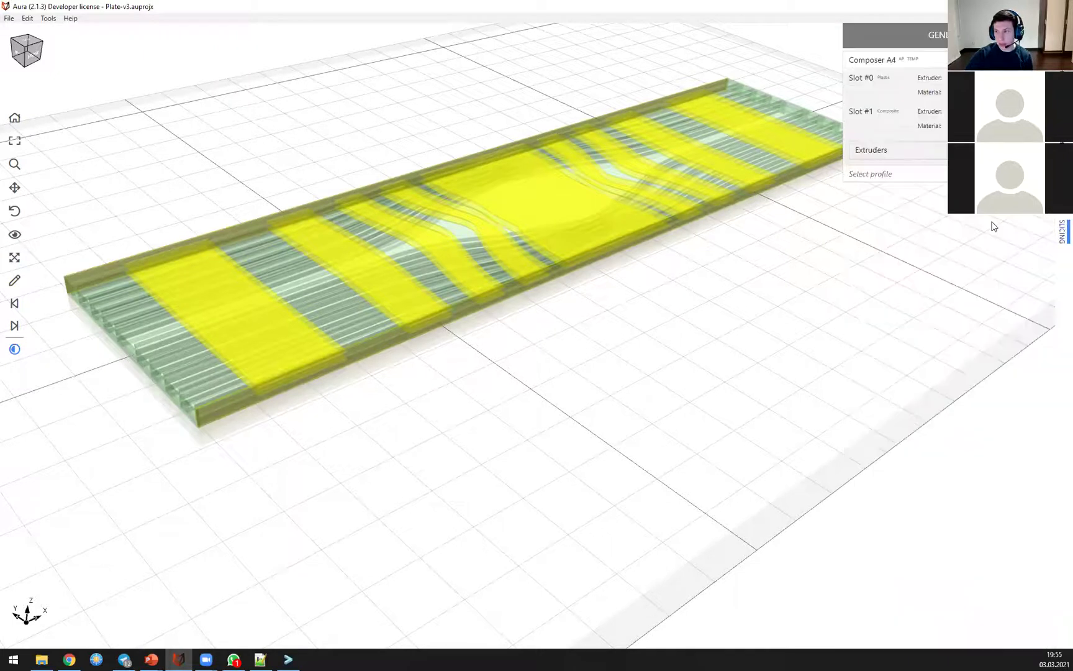
left_click(870, 174)
left_click(894, 192)
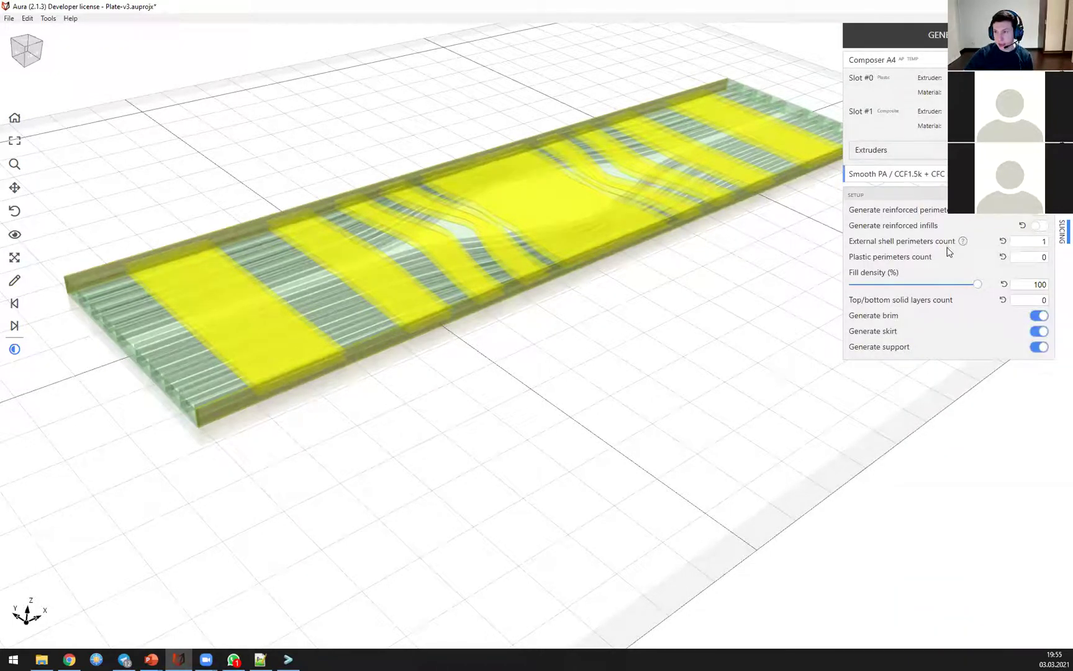
left_click(1042, 241)
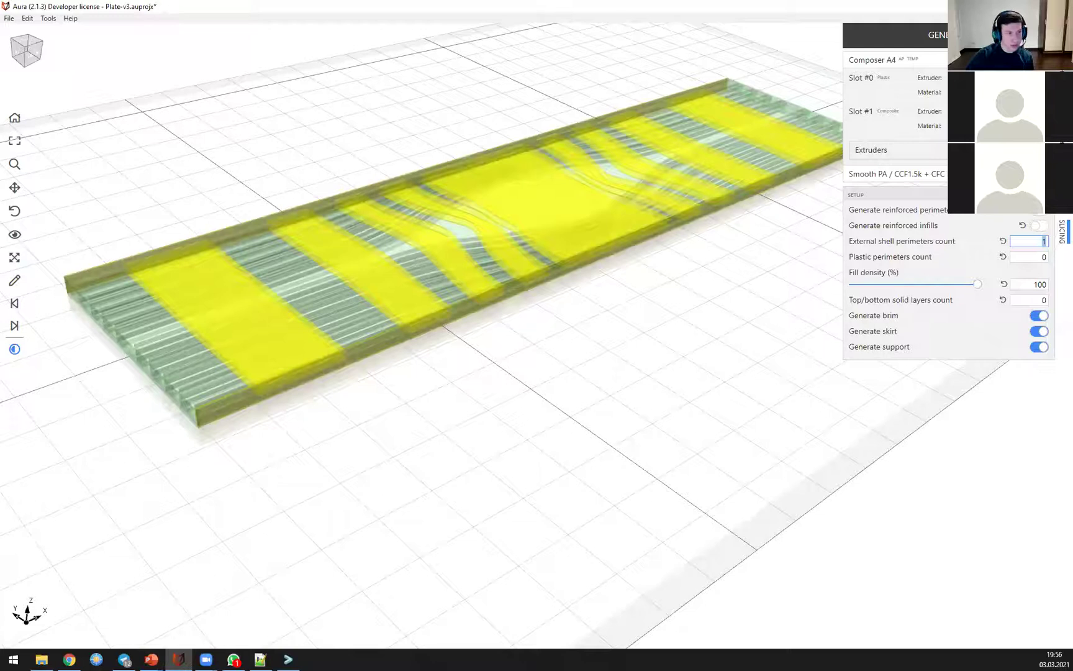
Step: Sketch a freehand narrow curved outline on the empty build area beside the plate
left_click_drag(356, 328, 534, 213)
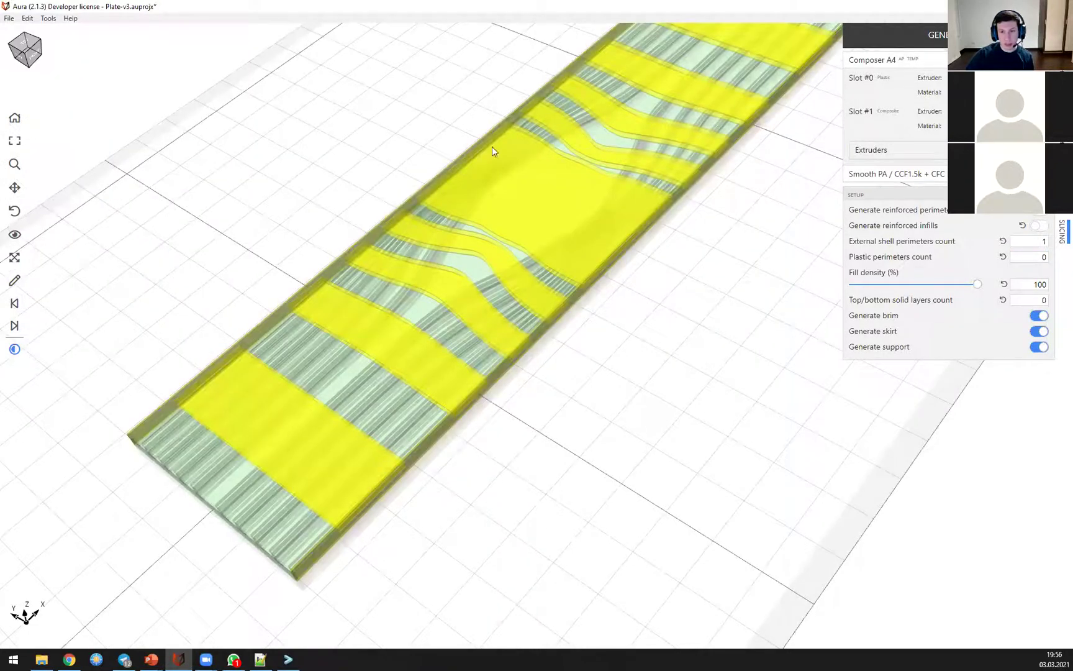
left_click(14, 280)
mouse_move(610, 439)
left_mouse_down()
mouse_move(704, 276)
mouse_move(706, 335)
left_mouse_up()
mouse_move(707, 274)
left_mouse_down()
mouse_move(710, 328)
mouse_move(627, 460)
mouse_move(565, 478)
mouse_move(626, 467)
left_mouse_up()
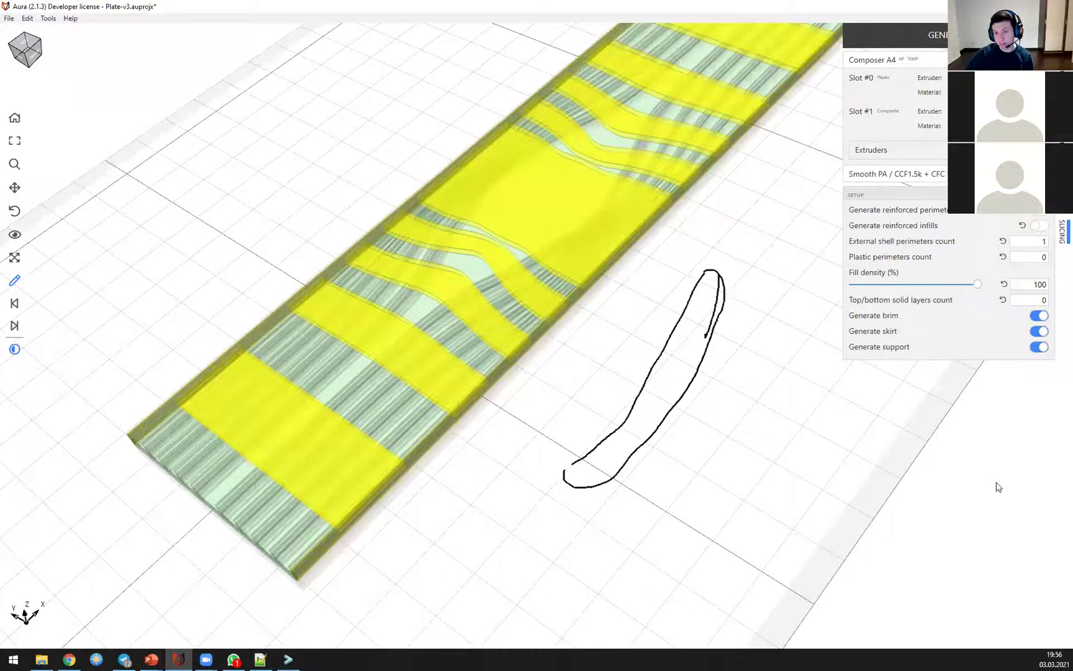
Step: Look through the plastic materials available for Slot #0 without changing the selection
middle_click_drag(376, 374, 360, 327)
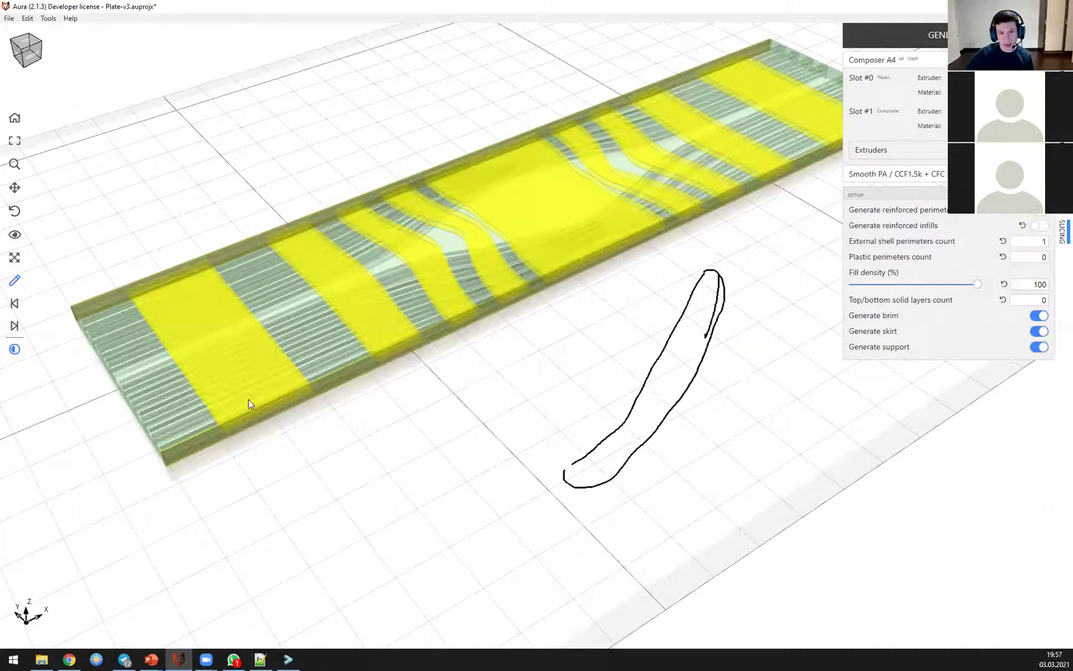
left_click_drag(398, 422, 409, 415)
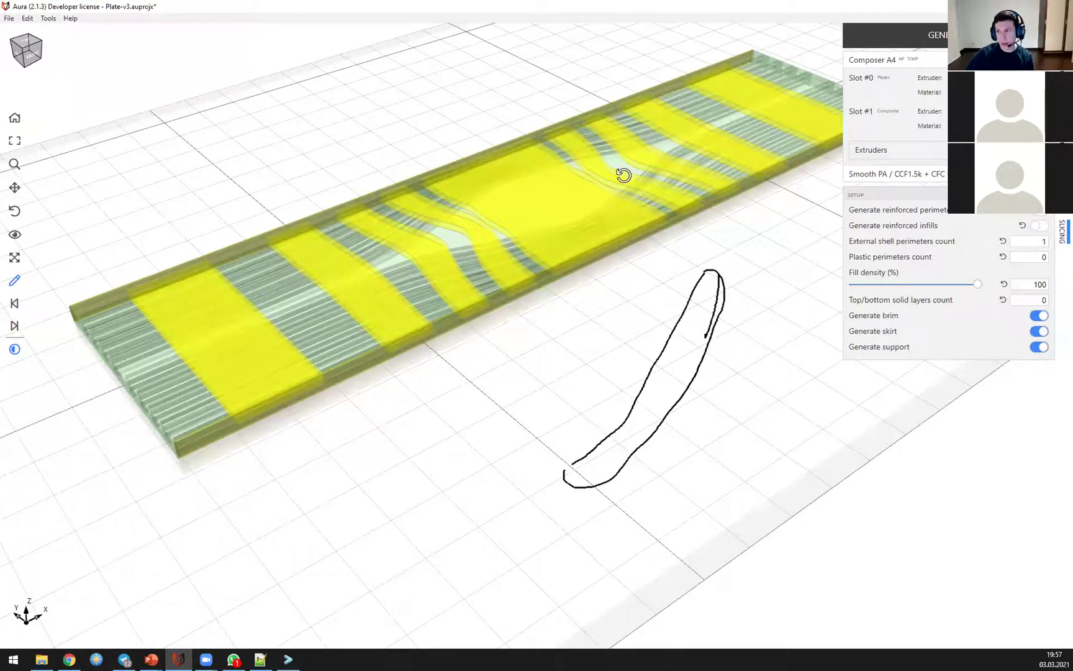
left_click_drag(624, 175, 623, 185)
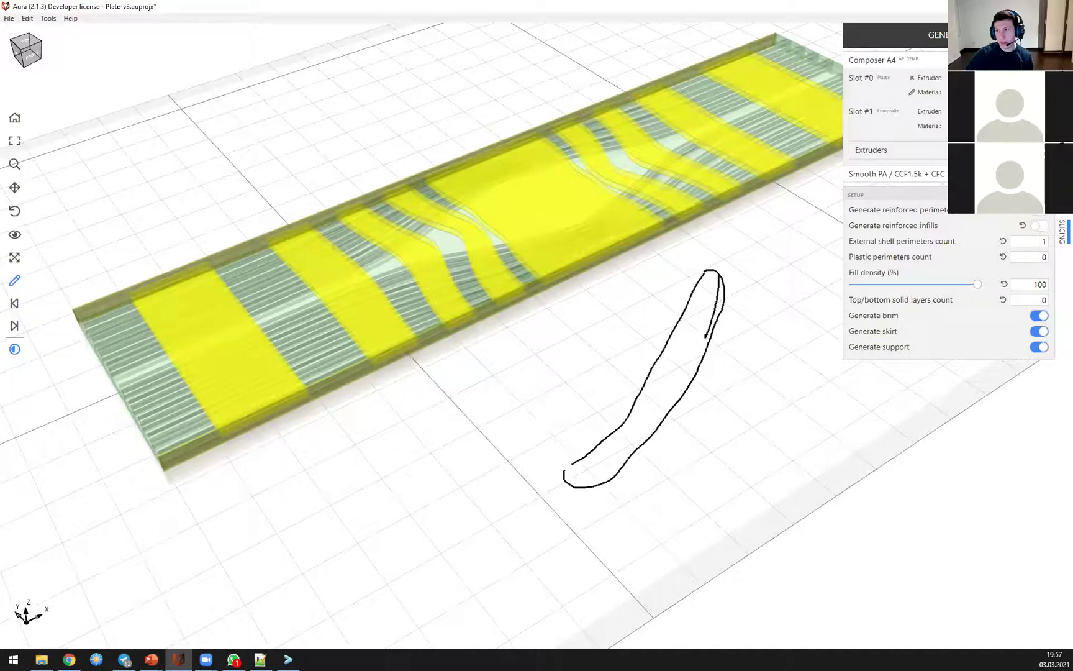
left_click(999, 92)
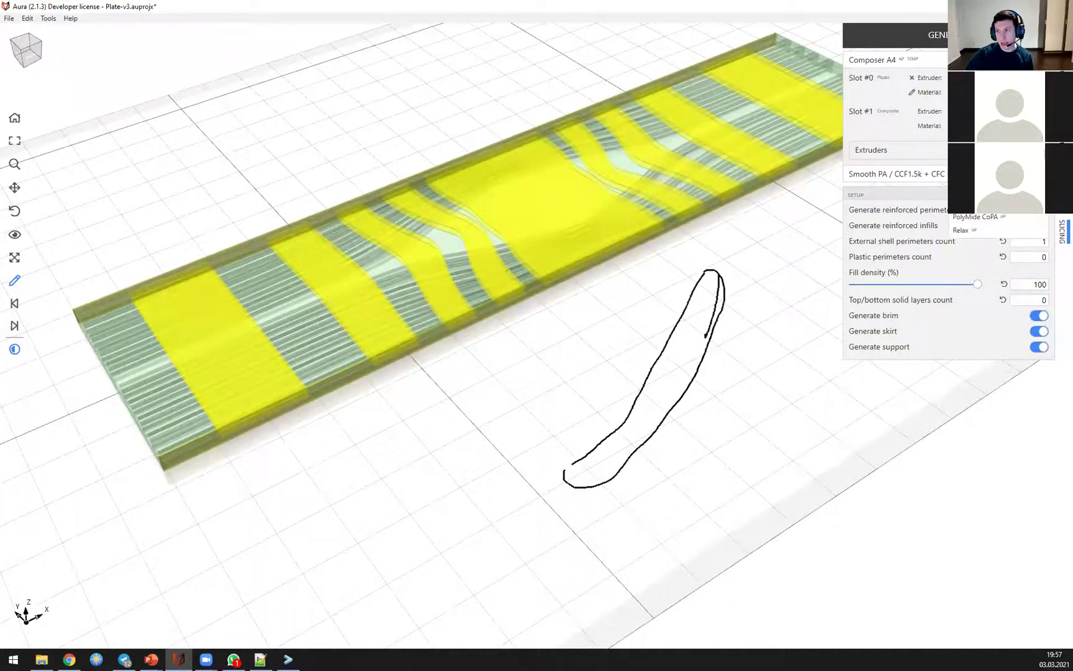
left_click(998, 92)
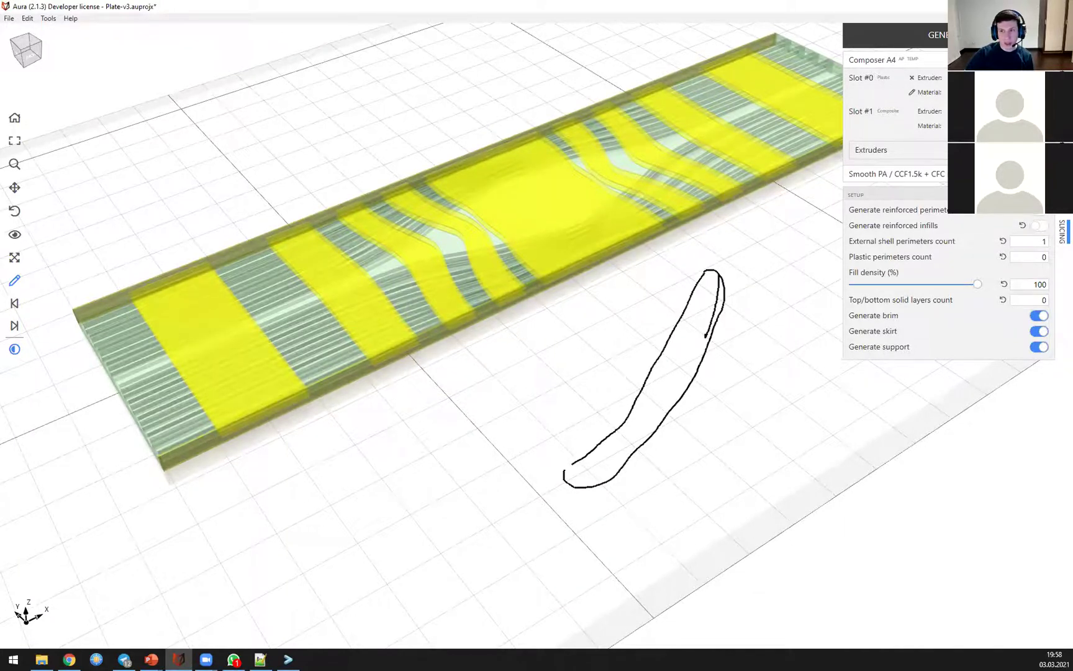
middle_click_drag(595, 154, 600, 152)
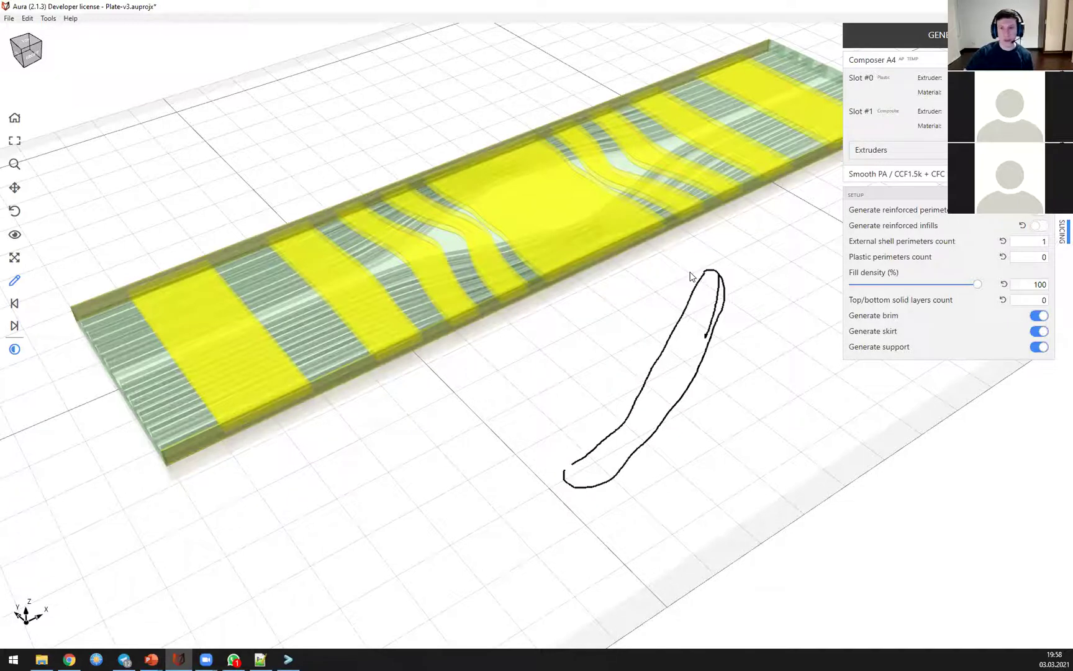
middle_click_drag(697, 252, 696, 241)
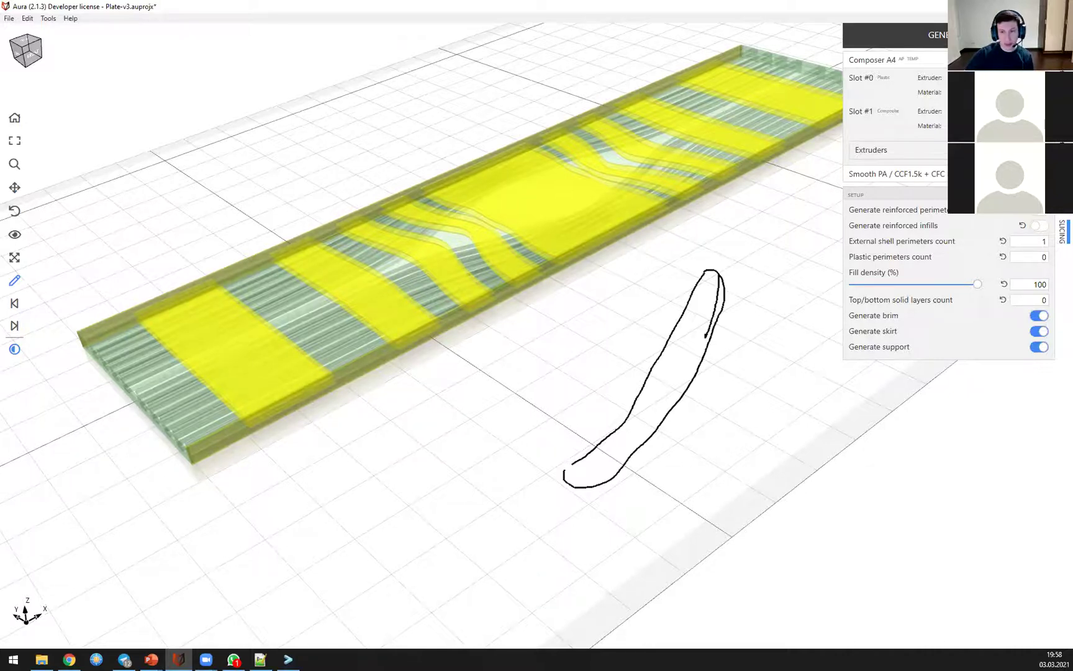
right_click_drag(732, 370, 732, 388)
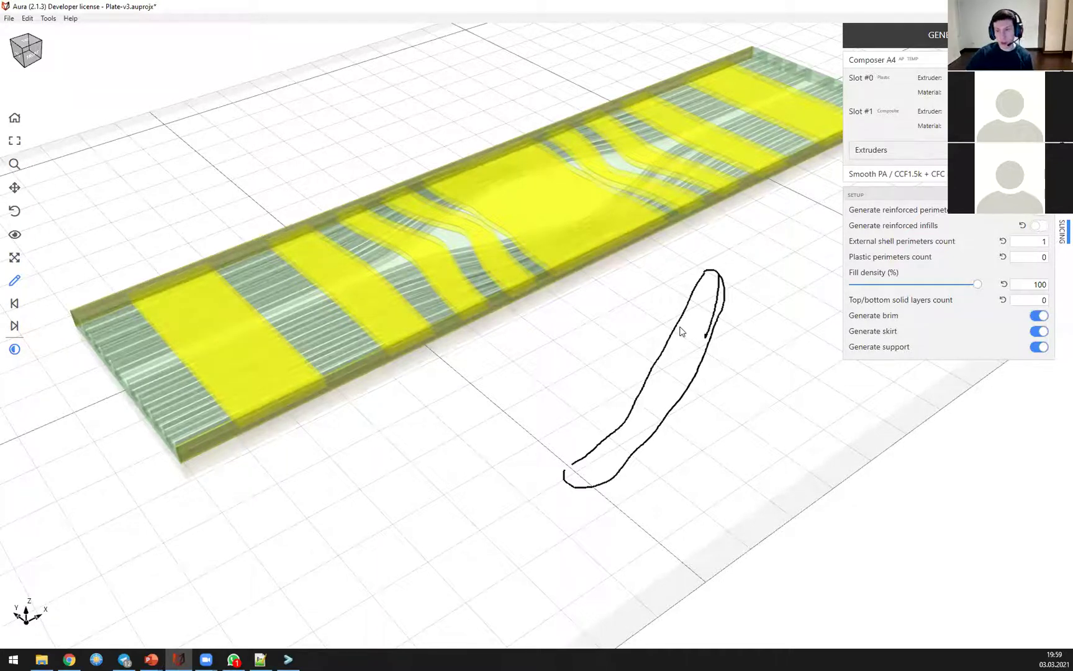
mouse_move(616, 402)
middle_mouse_down()
mouse_move(603, 374)
mouse_move(291, 399)
middle_mouse_up()
mouse_move(584, 326)
middle_mouse_down()
mouse_move(598, 319)
mouse_move(486, 381)
middle_mouse_up()
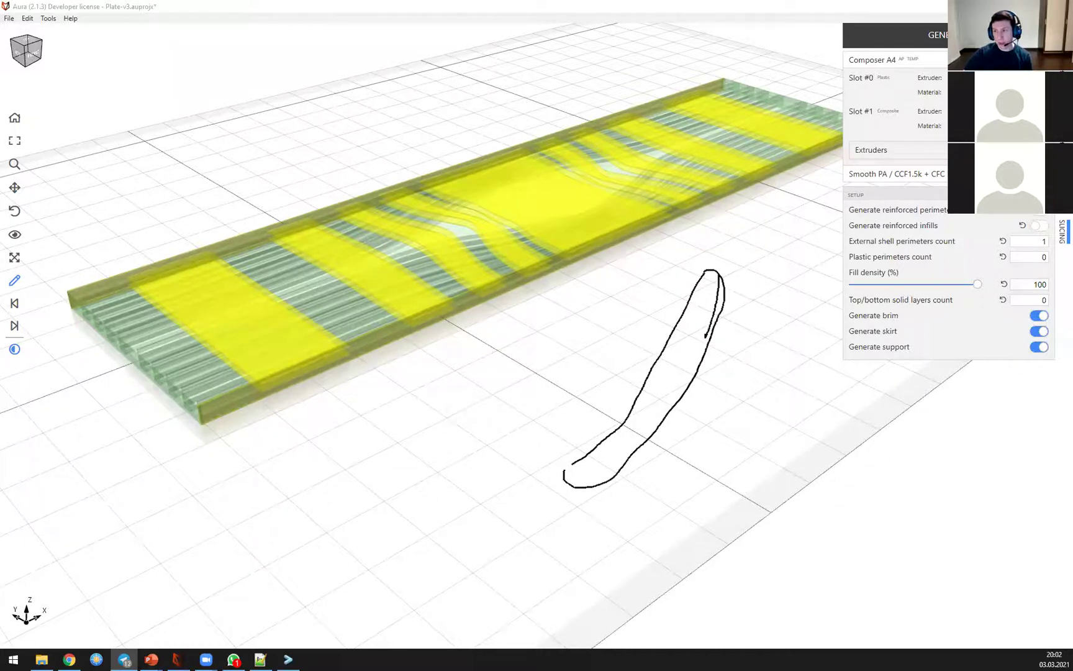
Step: Open the Smooth PA / CCF1.5k + CFC PA profile's parameters and review its macrolayer height, layer thickness and perimeter settings
key("alt+Tab")
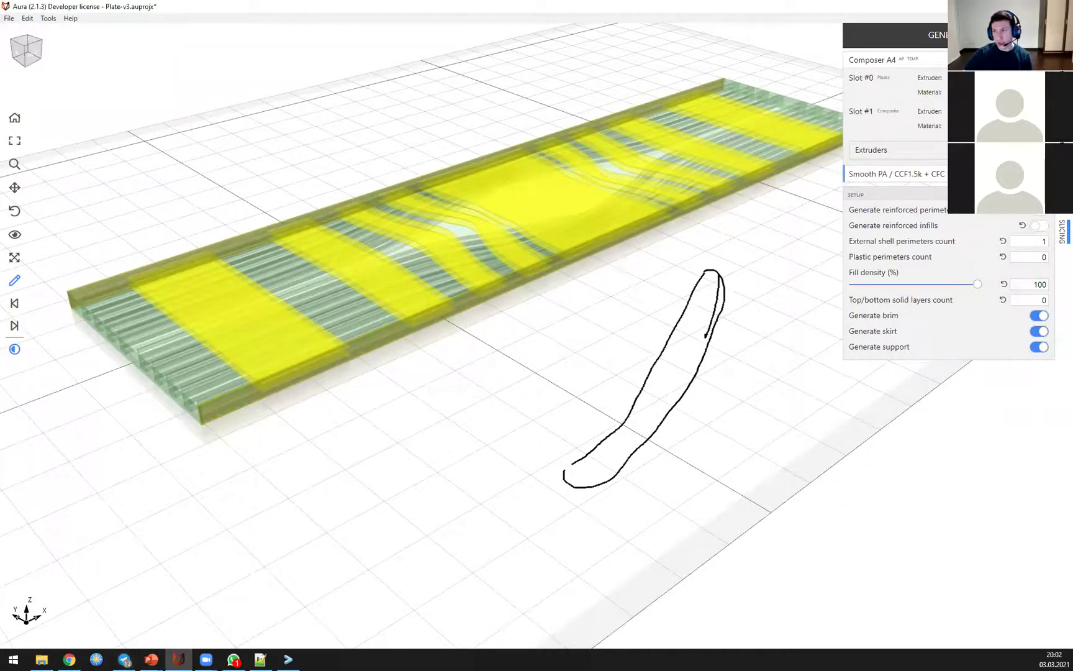
left_click(896, 174)
scroll(904, 256, "down", 6)
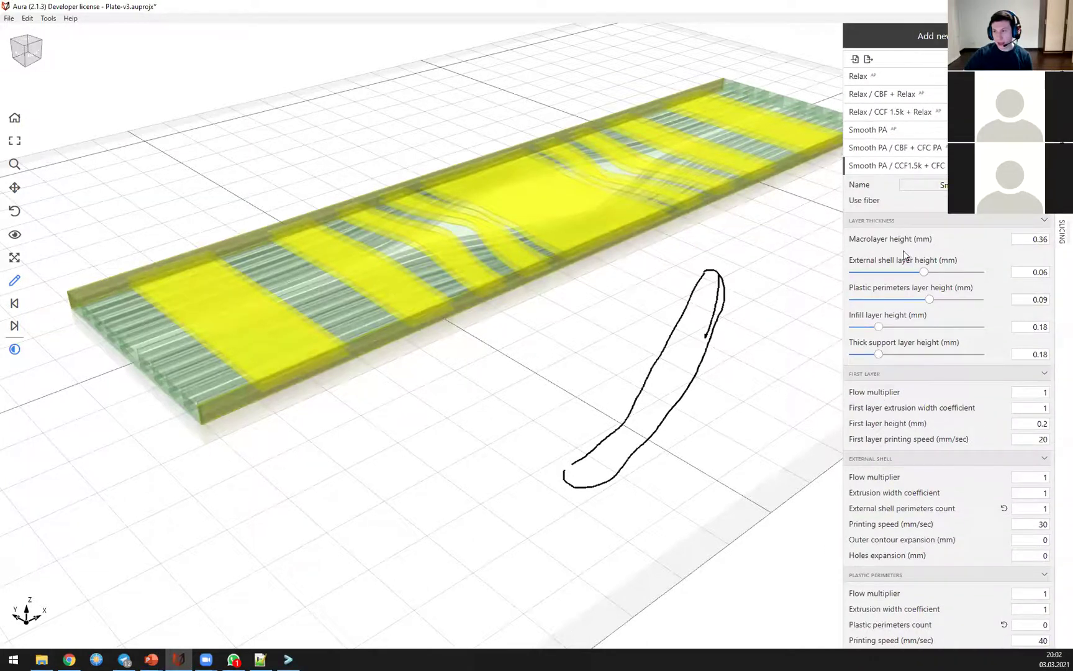
left_click(1029, 239)
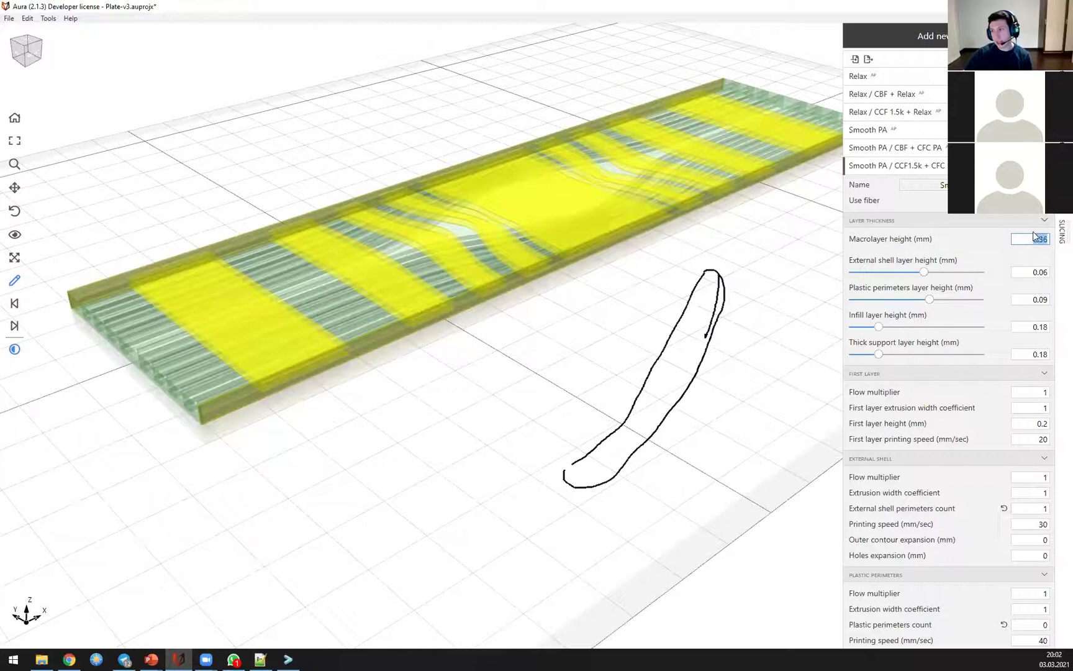
left_click(1030, 280)
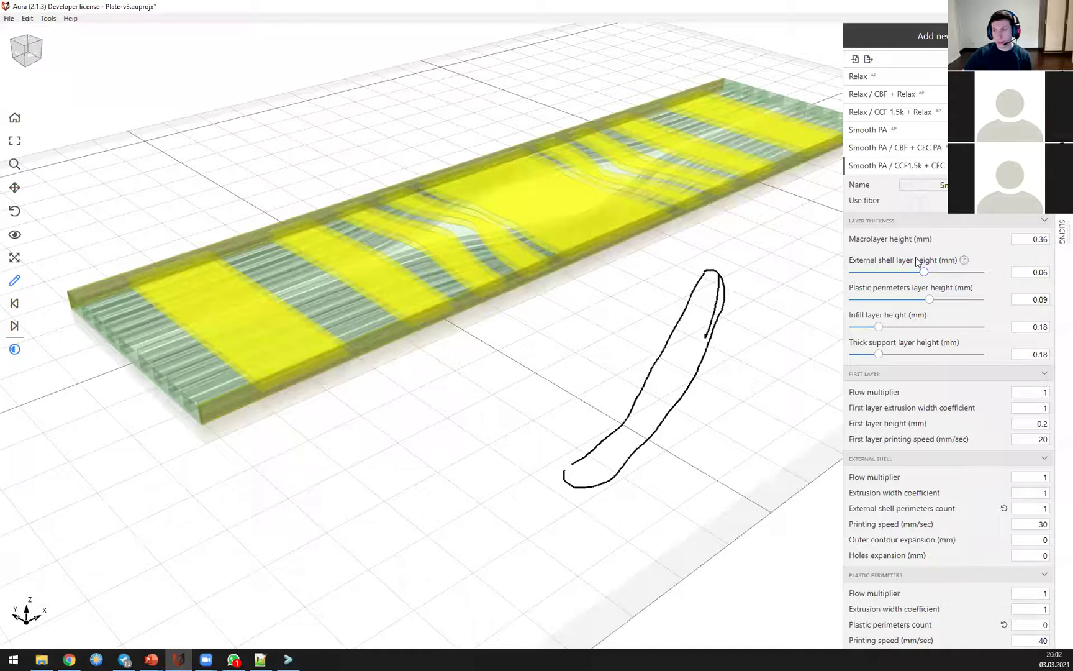
left_click(1041, 240)
left_click_drag(1052, 240, 1031, 237)
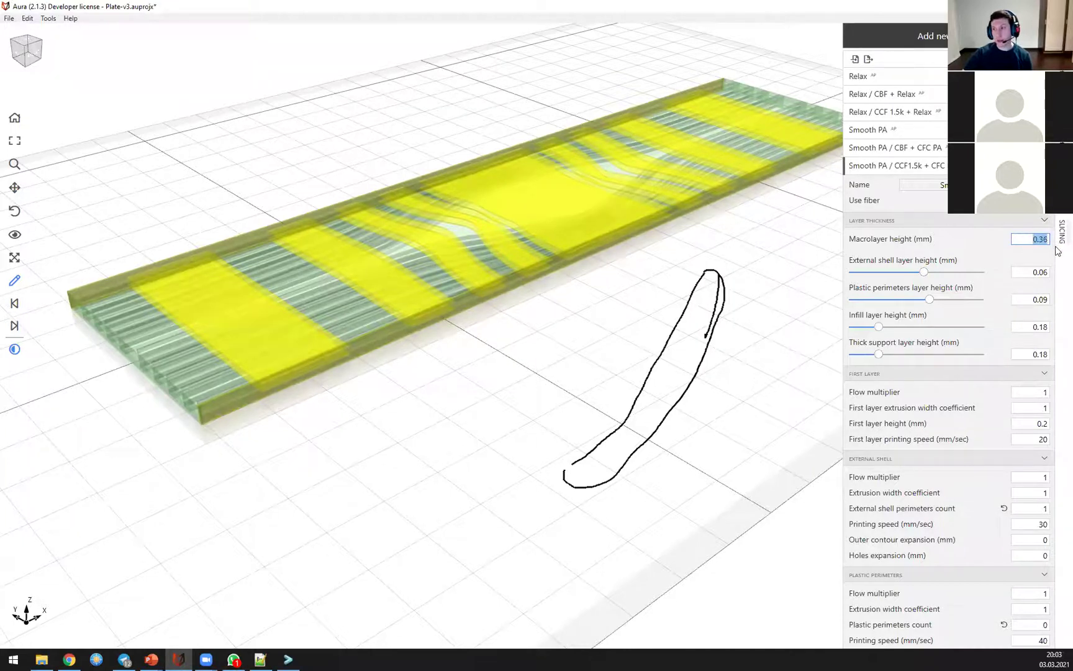
left_click(1038, 239)
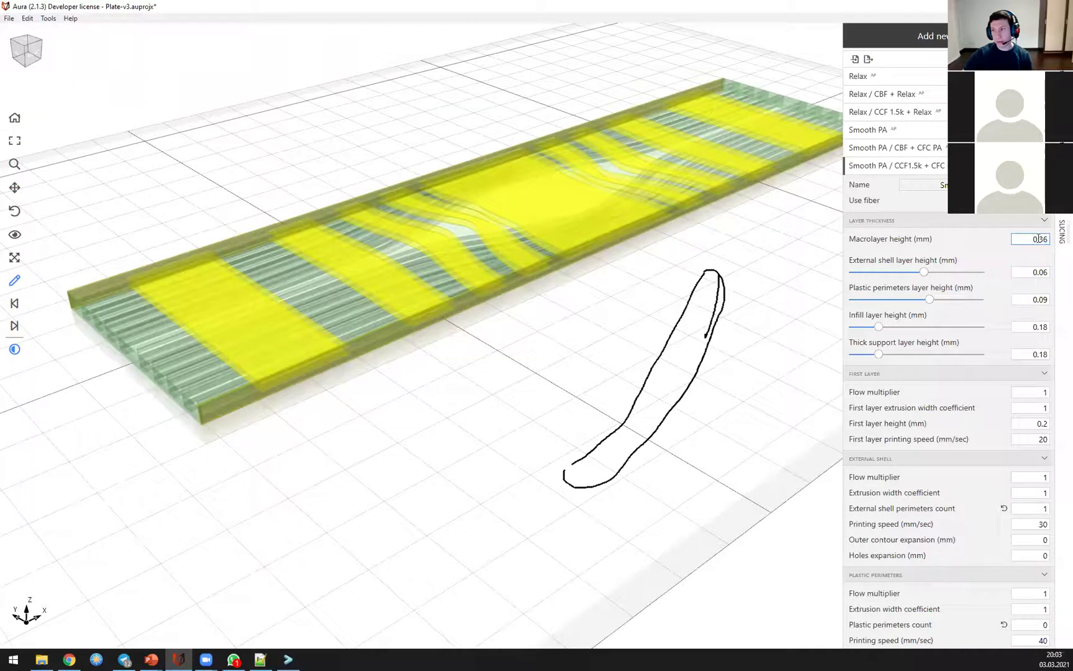
left_click(1032, 239)
double_click(1037, 239)
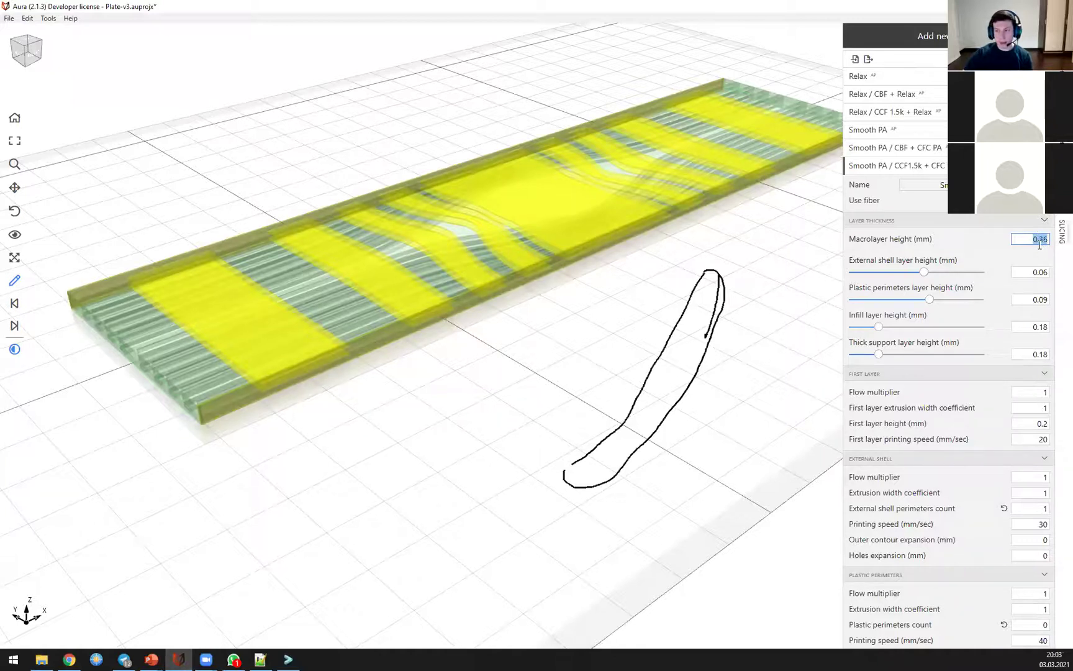
left_click(1040, 240)
double_click(1040, 239)
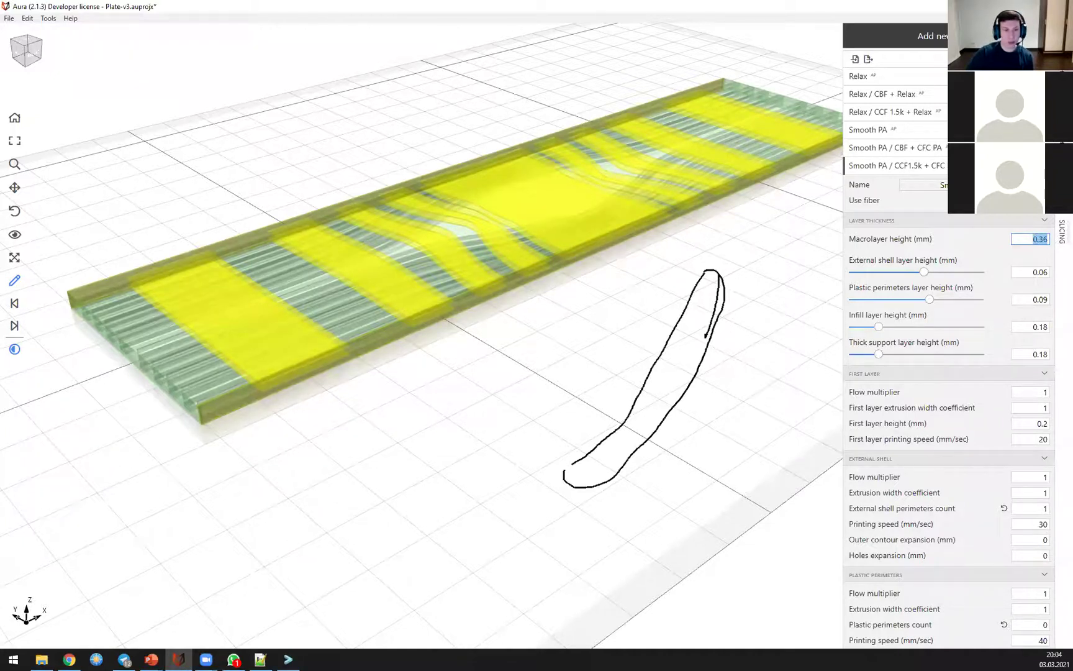
scroll(870, 248, "down", 5)
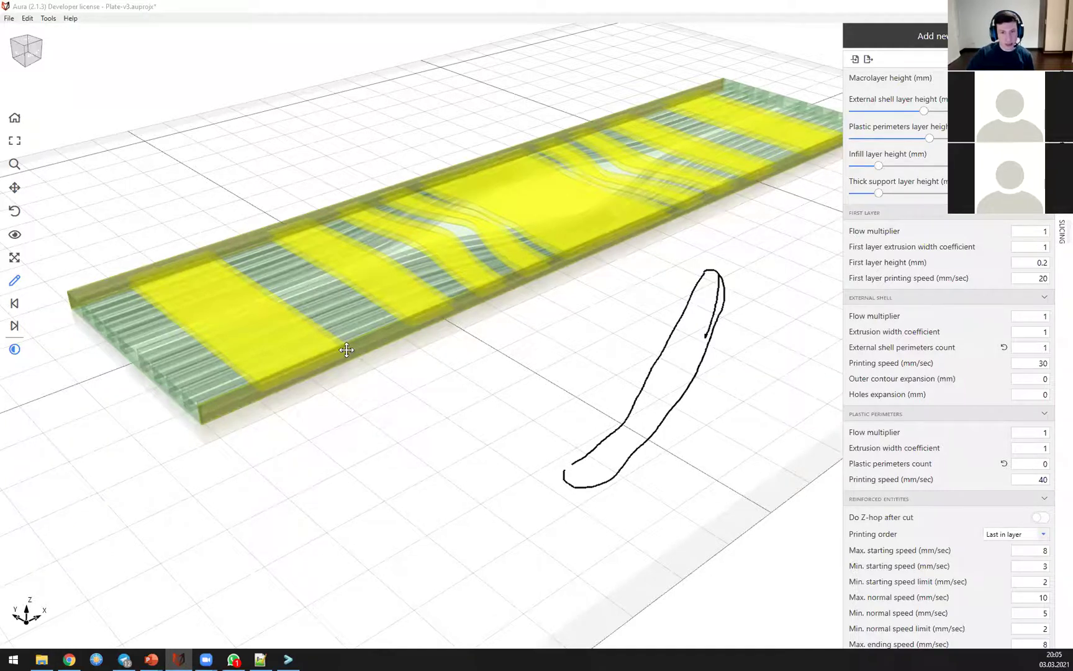
Step: Examine the whole plate with its curved reinforcement bands from a steep view and from lower perspective angles
middle_click_drag(346, 350, 373, 362)
scroll(372, 338, "up", 1)
scroll(369, 341, "down", 1)
scroll(360, 340, "down", 1)
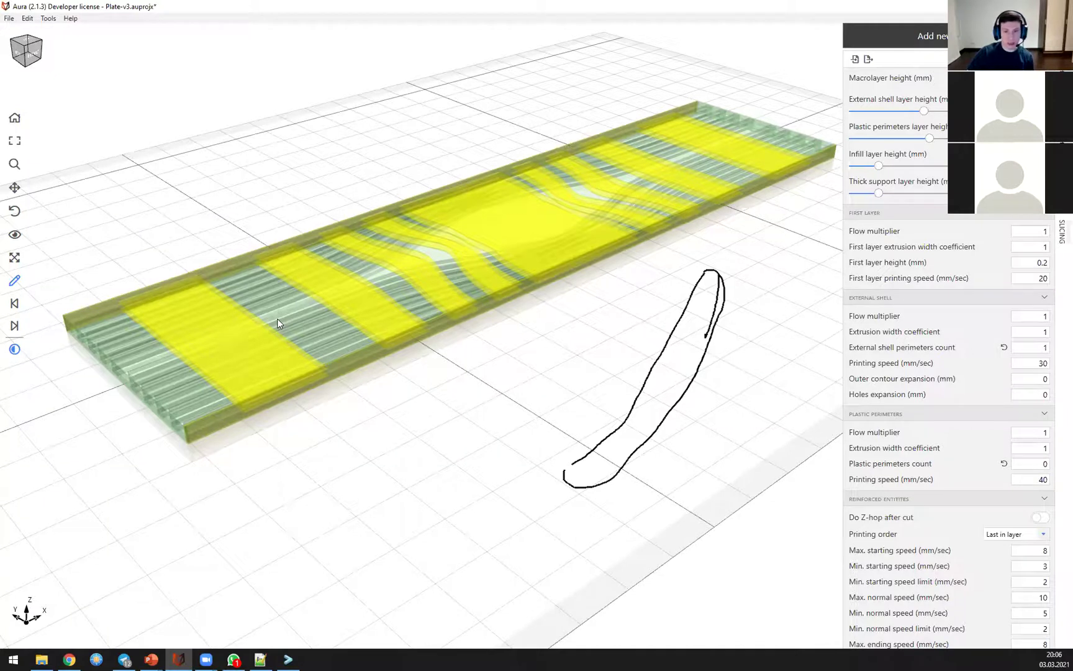
mouse_move(254, 336)
middle_mouse_down()
mouse_move(269, 350)
mouse_move(427, 377)
mouse_move(537, 345)
mouse_move(418, 364)
middle_mouse_up()
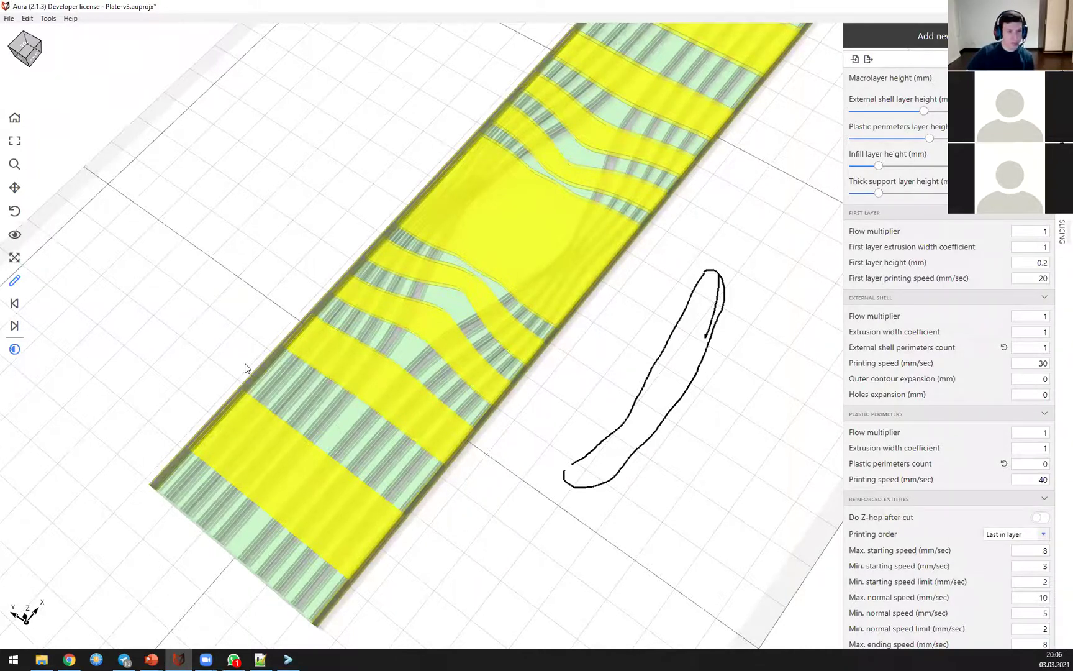
middle_click_drag(410, 310, 424, 273)
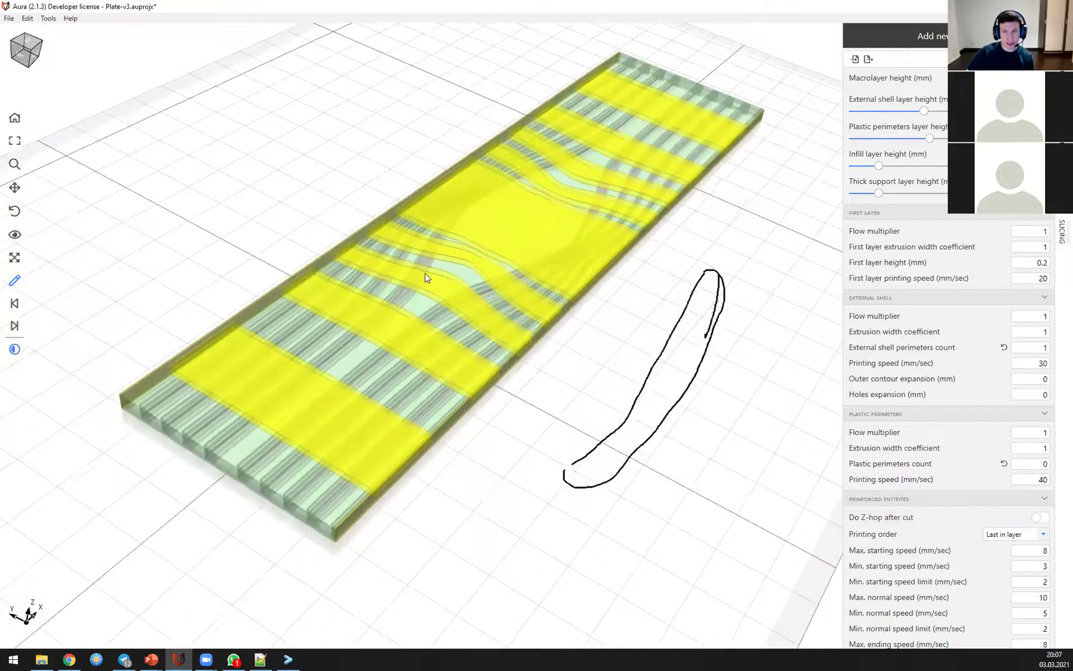
middle_click_drag(728, 185, 731, 176)
middle_click_drag(510, 254, 523, 210)
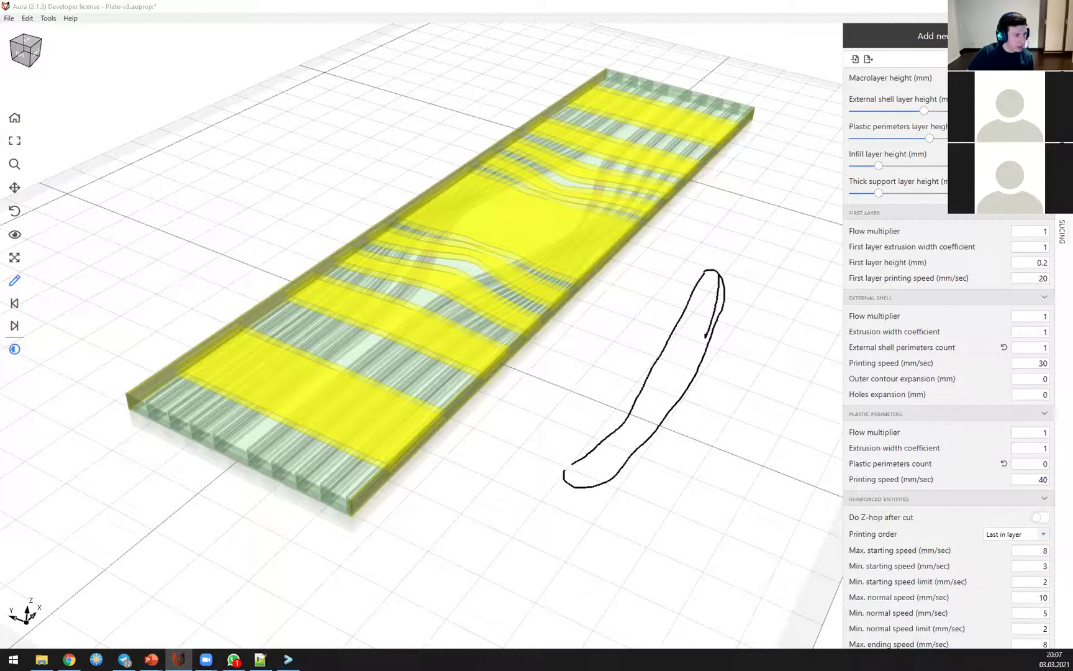
right_click_drag(425, 262, 432, 255)
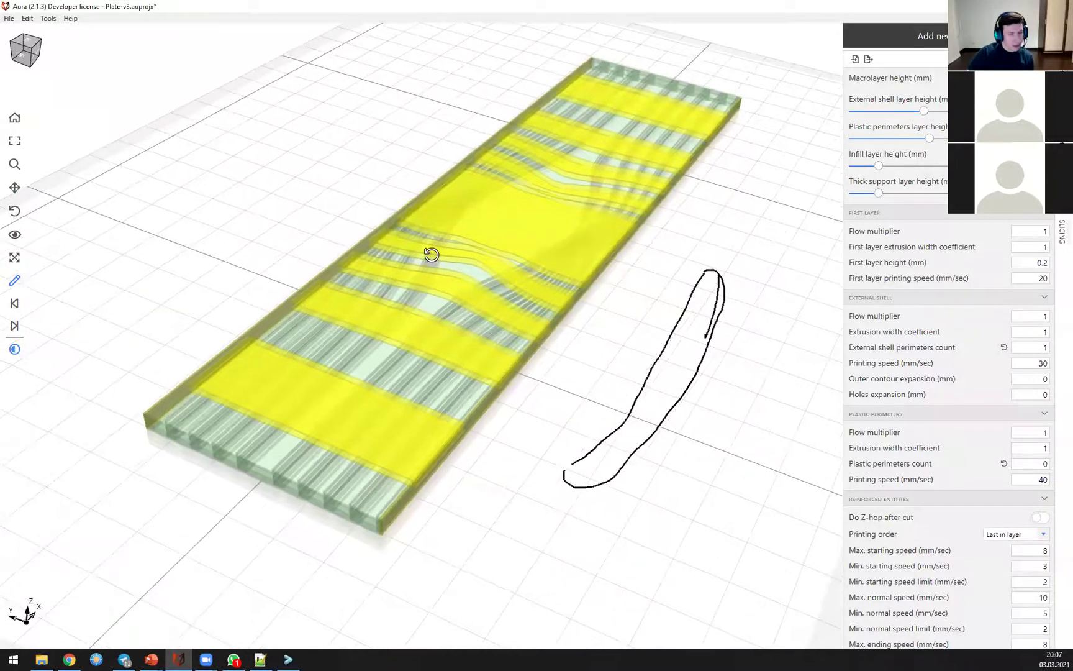
right_click_drag(71, 311, 88, 298)
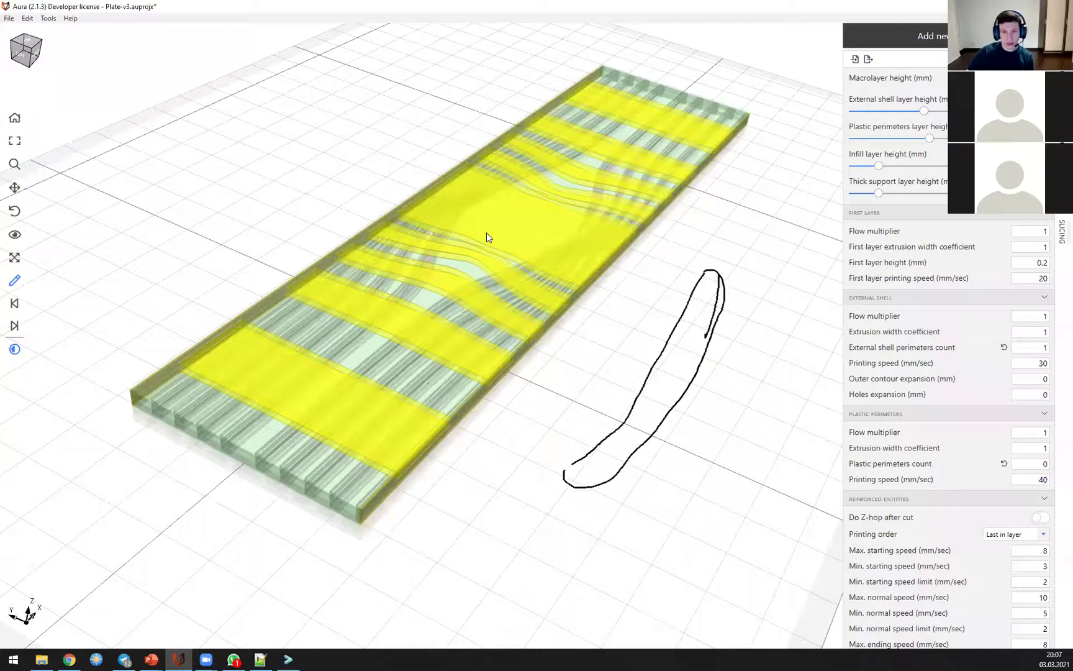
Step: Look through the composite materials available for Slot #1 without changing the selection
left_click_drag(223, 224, 303, 262)
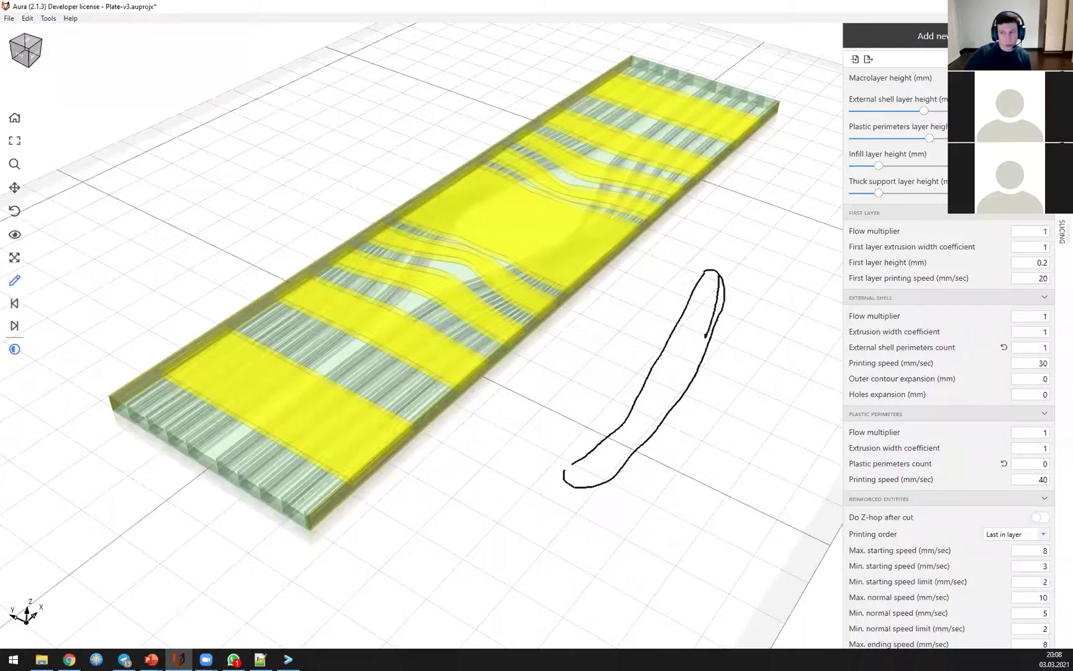
left_click(1062, 231)
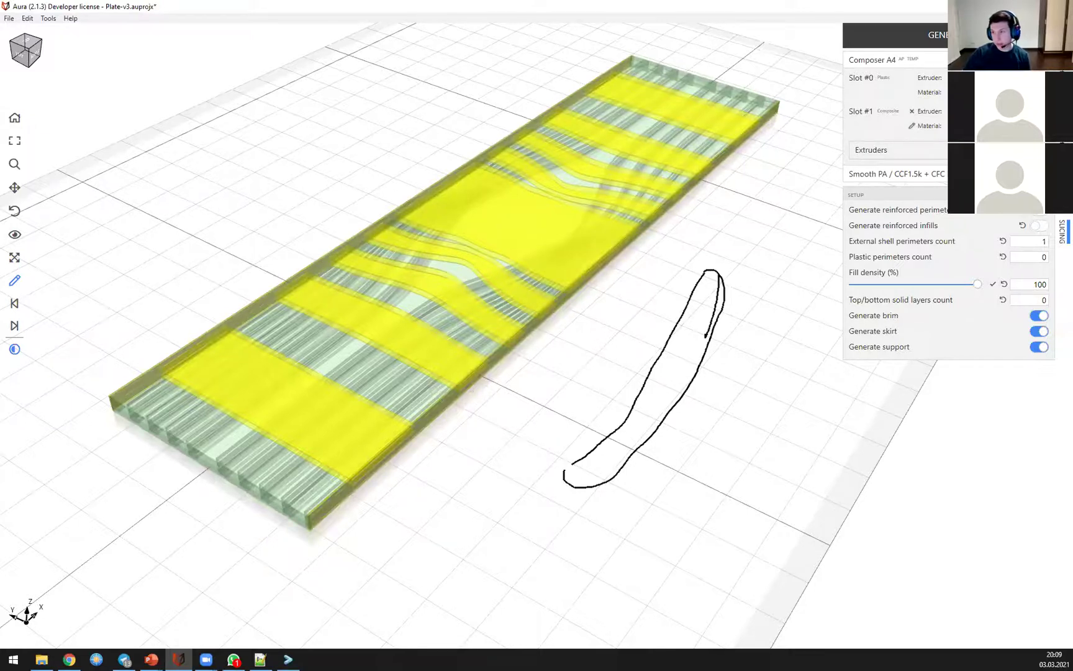
left_click(1000, 127)
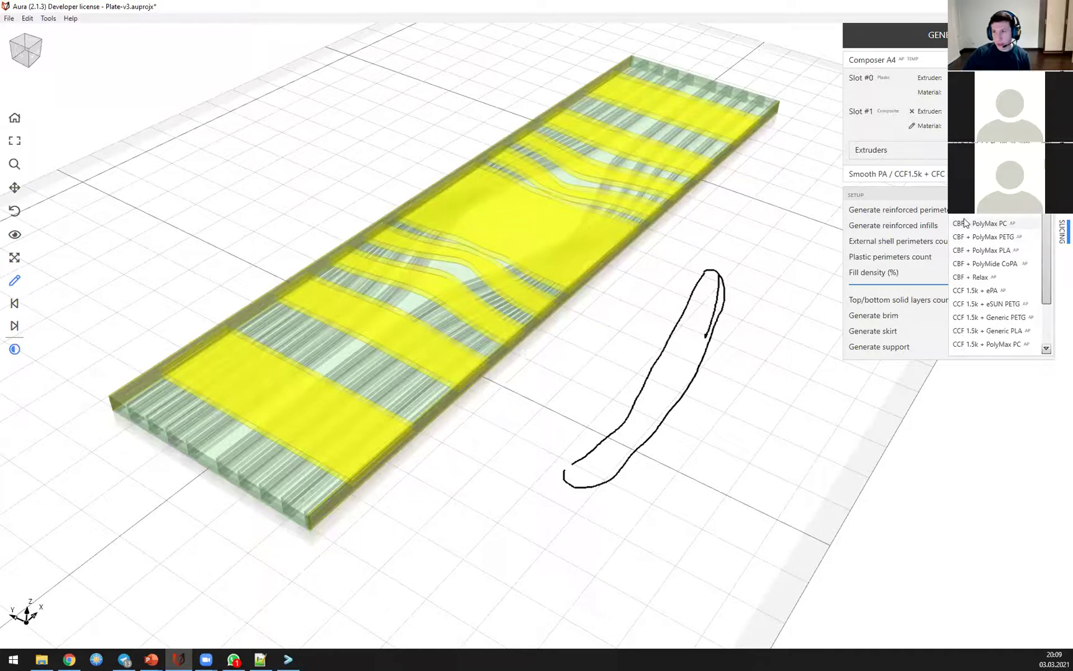
left_click(787, 214)
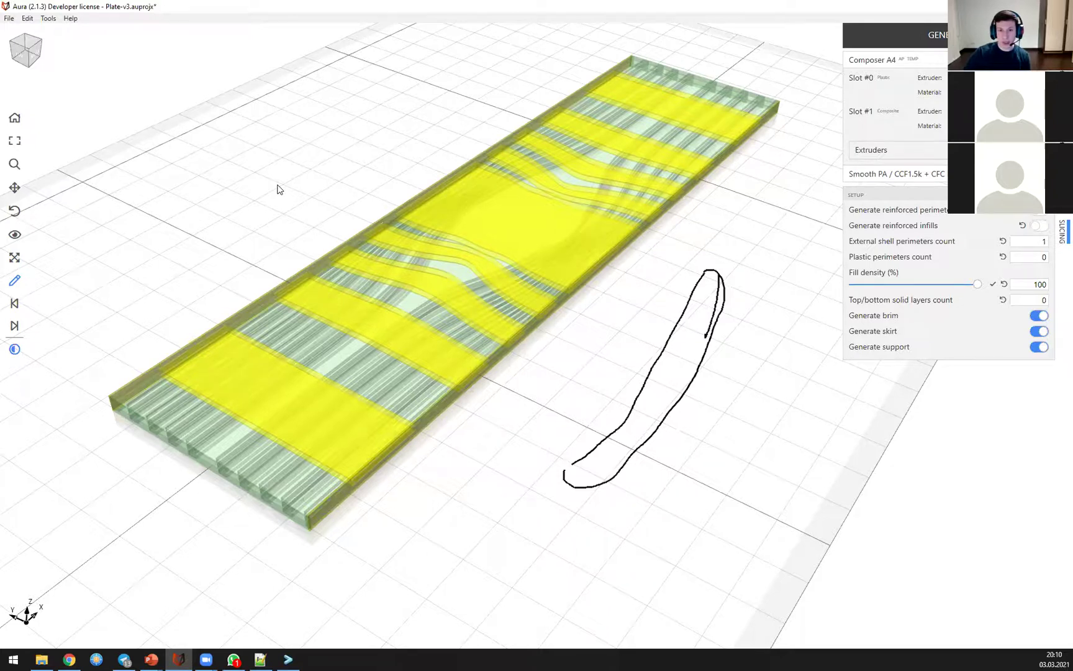
double_click(1043, 250)
left_click(963, 243)
Step: Sketch a small circle with dashed inner rings and, beside it, a small ring with a path looping around it, on the empty build area
left_click_drag(379, 301, 391, 372)
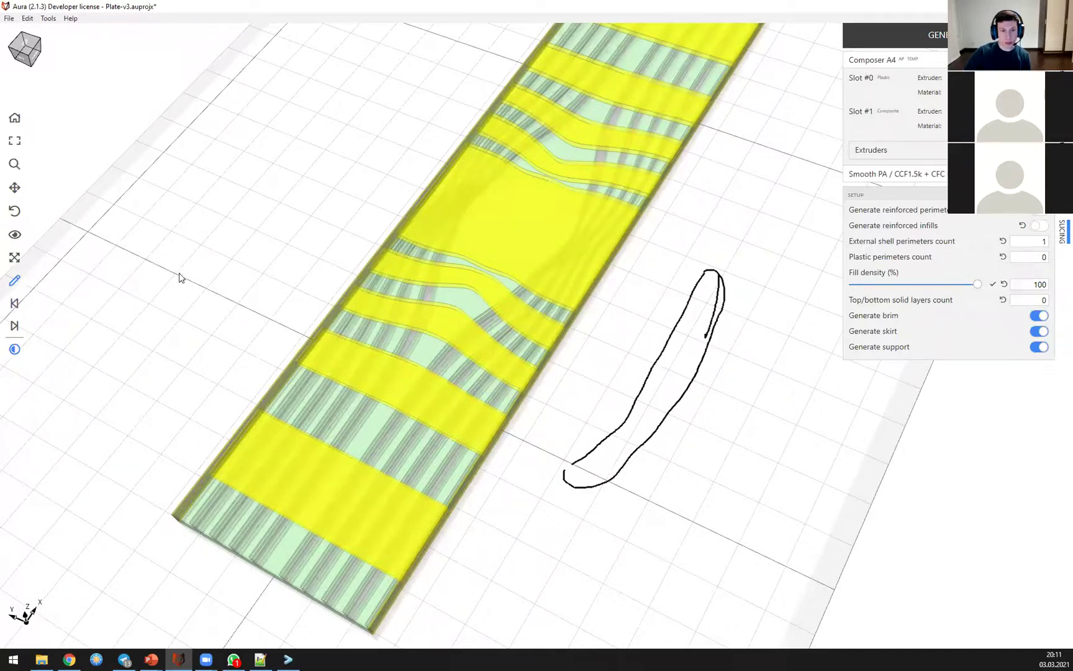
mouse_move(232, 276)
left_mouse_down()
mouse_move(200, 277)
mouse_move(220, 227)
mouse_move(246, 270)
mouse_move(221, 275)
left_mouse_up()
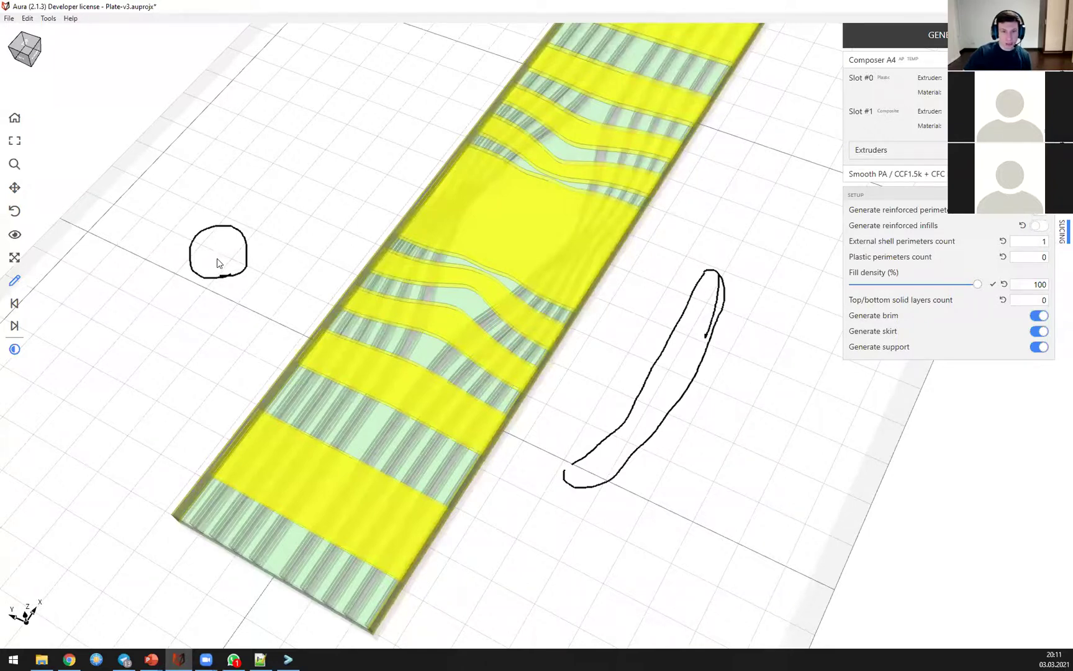
mouse_move(211, 234)
left_mouse_down()
mouse_move(193, 250)
mouse_move(199, 269)
mouse_move(237, 267)
mouse_move(235, 238)
mouse_move(205, 252)
mouse_move(218, 269)
mouse_move(233, 257)
mouse_move(213, 245)
mouse_move(210, 267)
mouse_move(221, 262)
left_mouse_up()
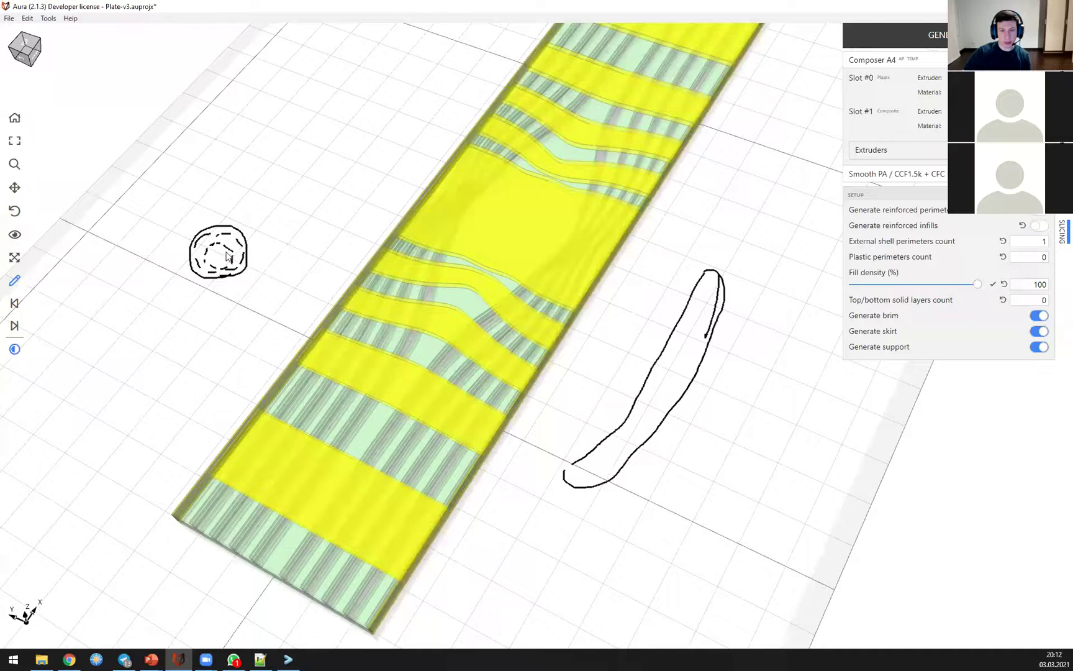
left_click_drag(287, 208, 305, 208)
mouse_move(363, 169)
left_mouse_down()
mouse_move(294, 256)
mouse_move(339, 179)
mouse_move(321, 204)
mouse_move(272, 214)
mouse_move(301, 231)
mouse_move(298, 256)
mouse_move(273, 284)
left_mouse_up()
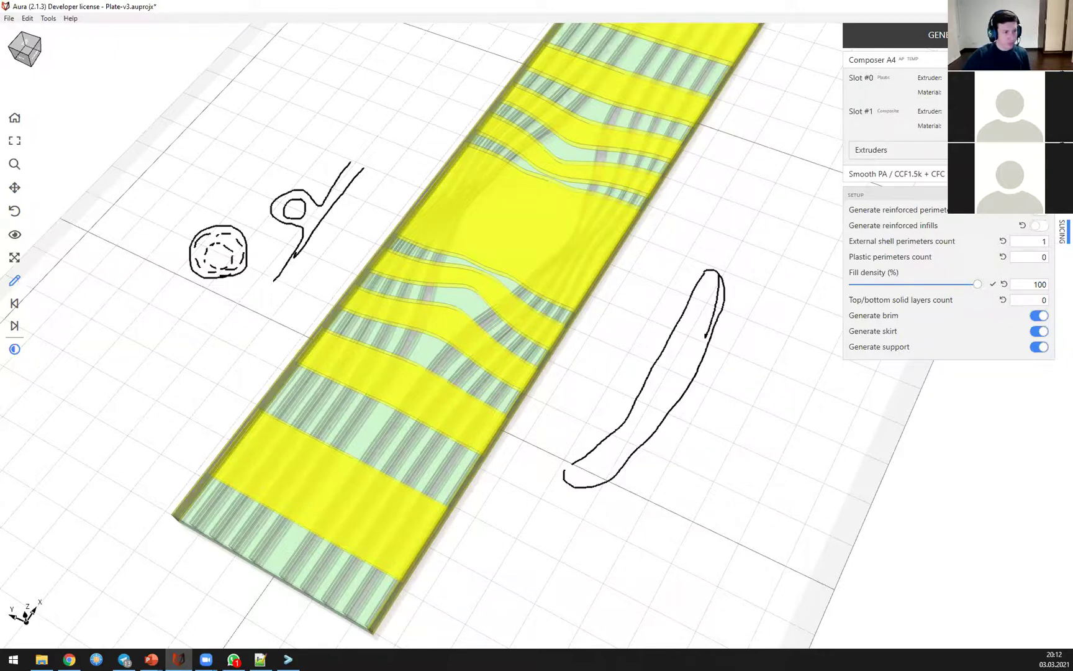
Step: Clear the sketches and review the cellular plastic infill's fill patterns in the Smooth PA / CCF1.5k + CFC PA profile, keeping Line
mouse_move(369, 283)
right_mouse_down()
mouse_move(366, 261)
mouse_move(368, 273)
right_mouse_up()
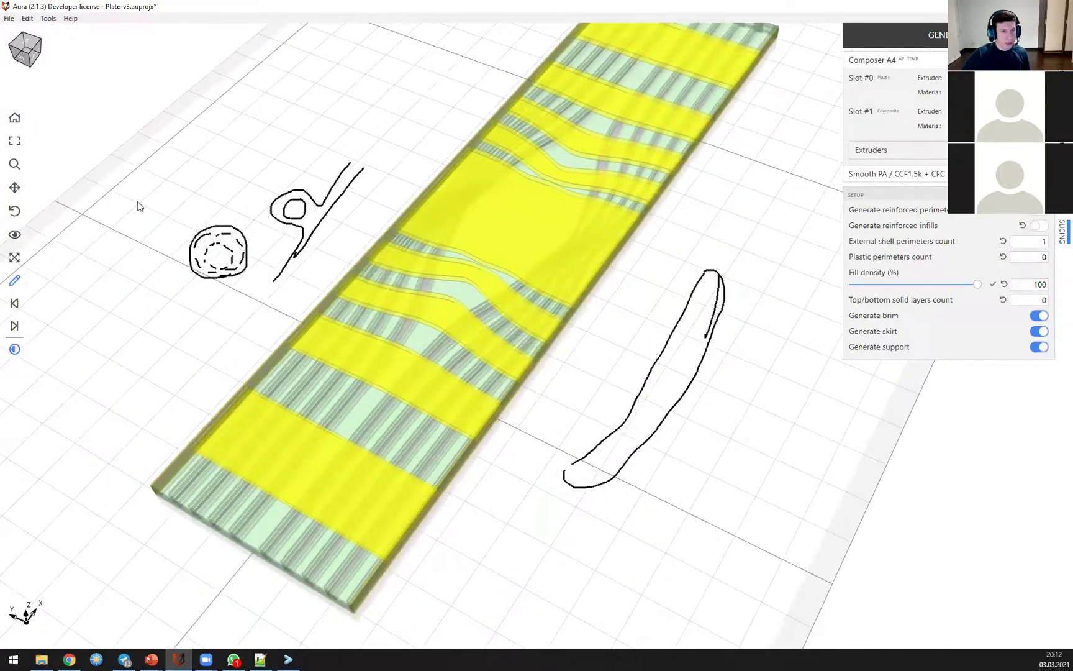
left_click(17, 282)
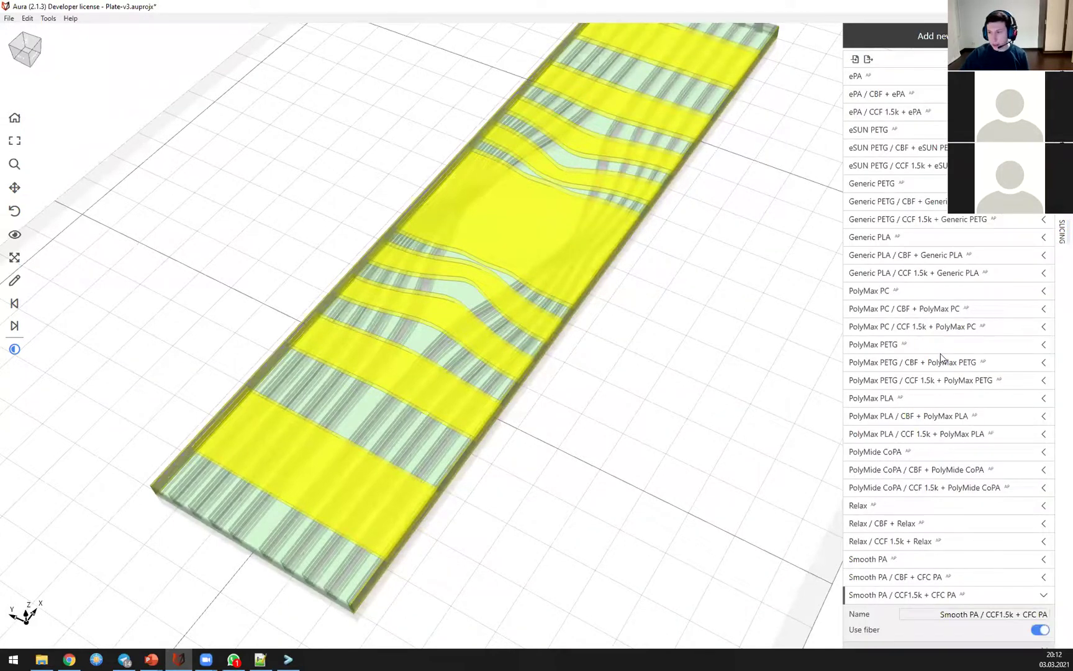
scroll(941, 358, "down", 20)
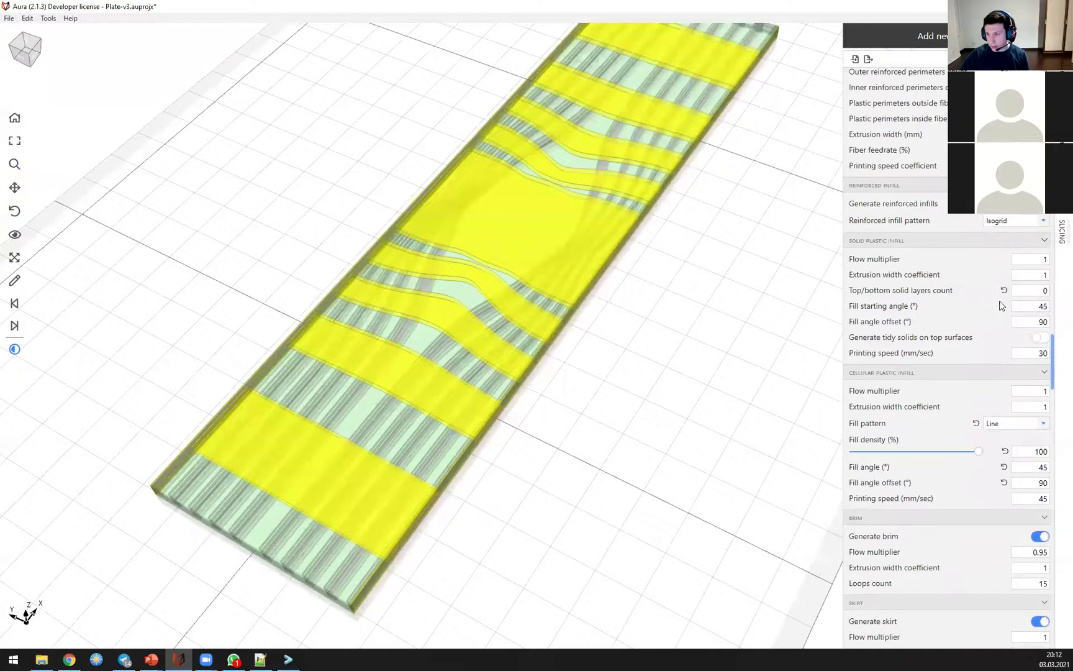
scroll(960, 371, "down", 3)
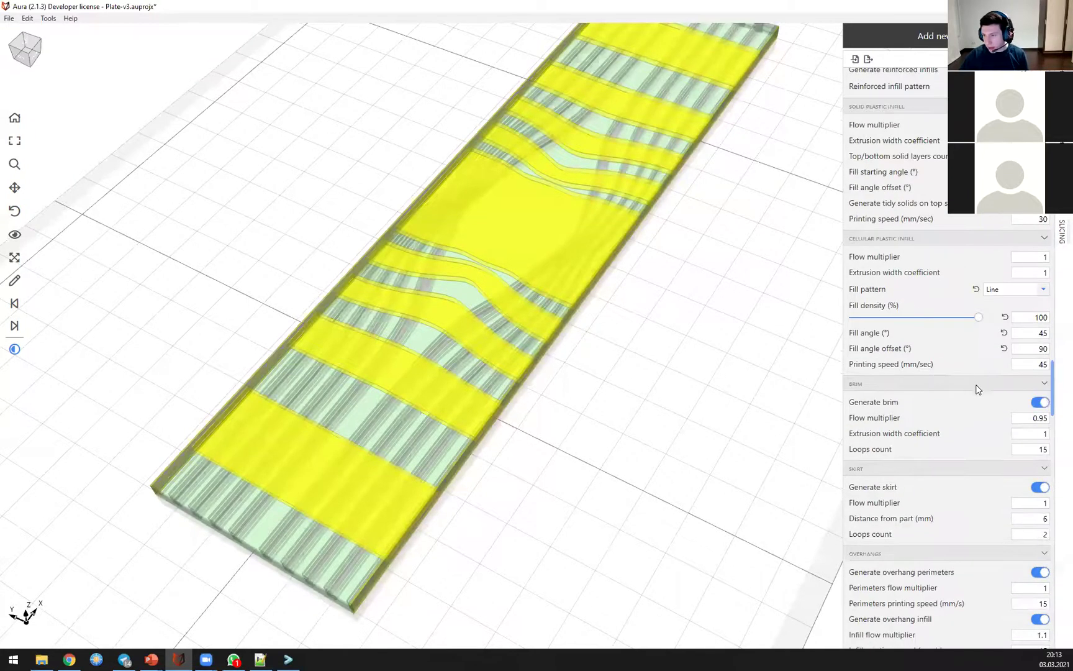
left_click(1011, 289)
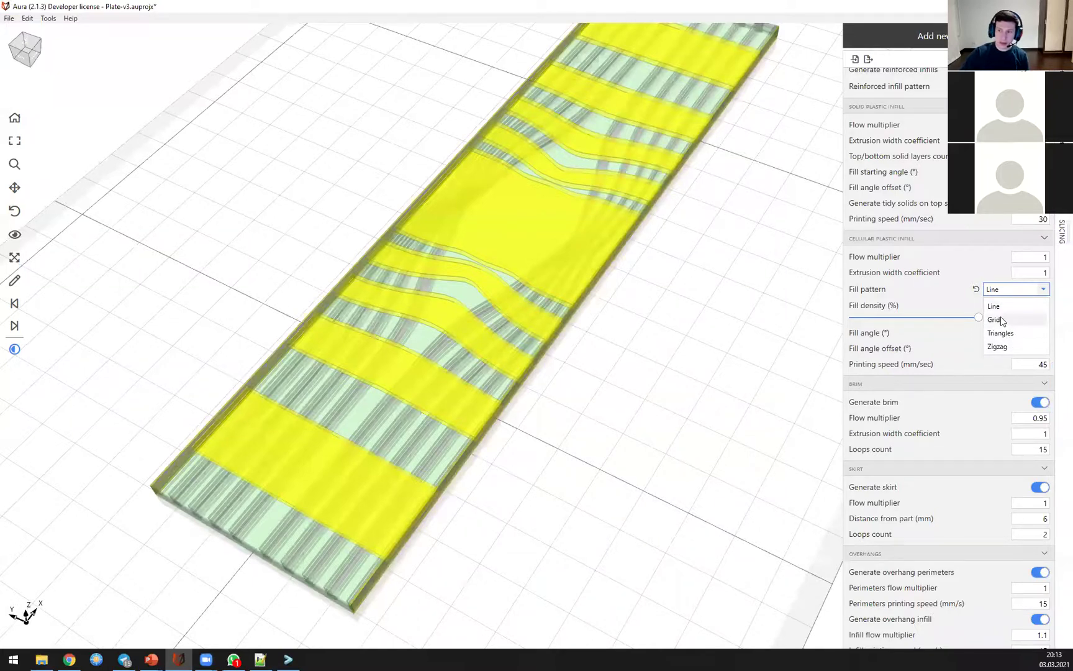
left_click(695, 343)
Step: Sketch a sandwich structure beside the plate: two stacks of near-horizontal lines with steep strokes between them
left_click_drag(580, 256, 182, 261)
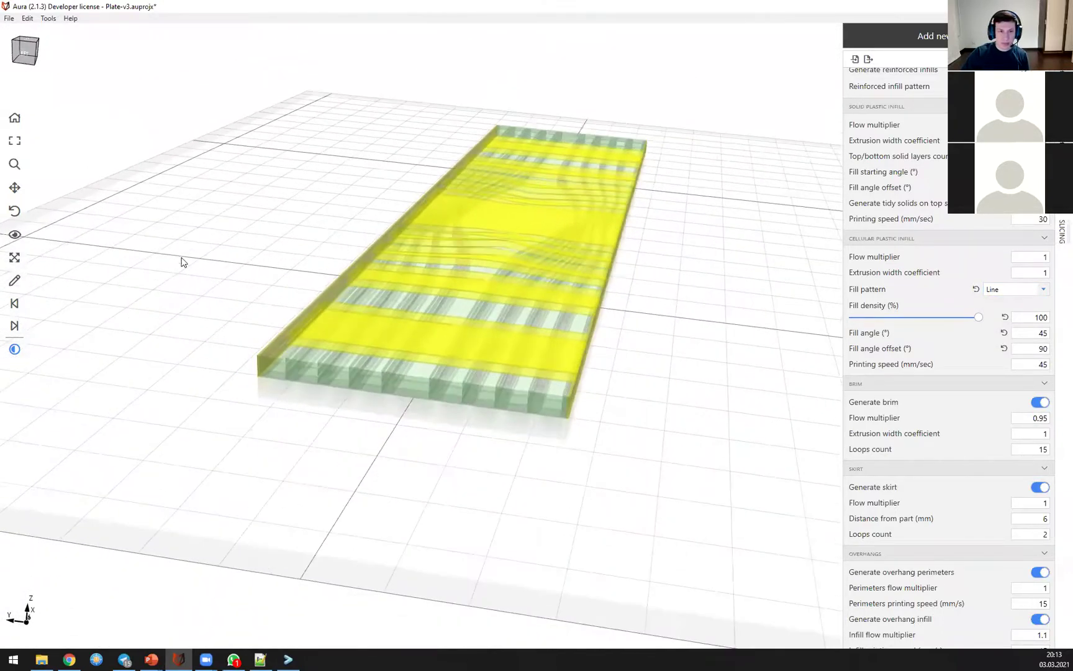
left_click(14, 281)
left_click_drag(76, 169, 247, 174)
left_click_drag(74, 275, 259, 289)
left_click_drag(81, 185, 216, 192)
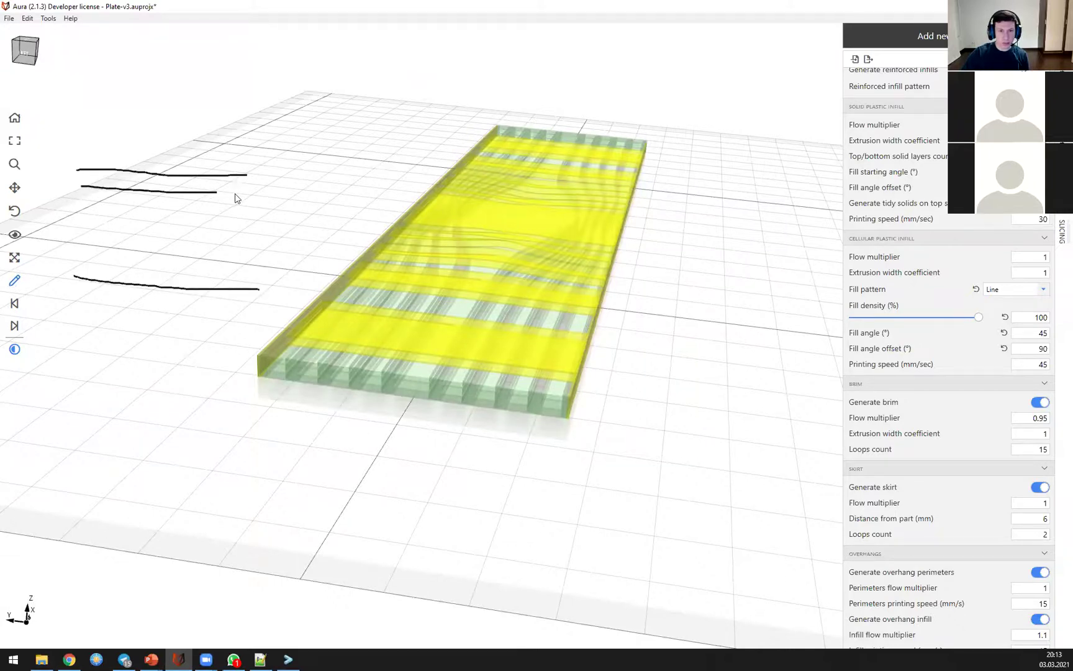
mouse_move(95, 176)
left_mouse_down()
mouse_move(249, 188)
mouse_move(232, 180)
left_mouse_up()
left_click_drag(84, 265, 249, 267)
mouse_move(118, 269)
left_mouse_down()
mouse_move(269, 267)
mouse_move(266, 287)
left_mouse_up()
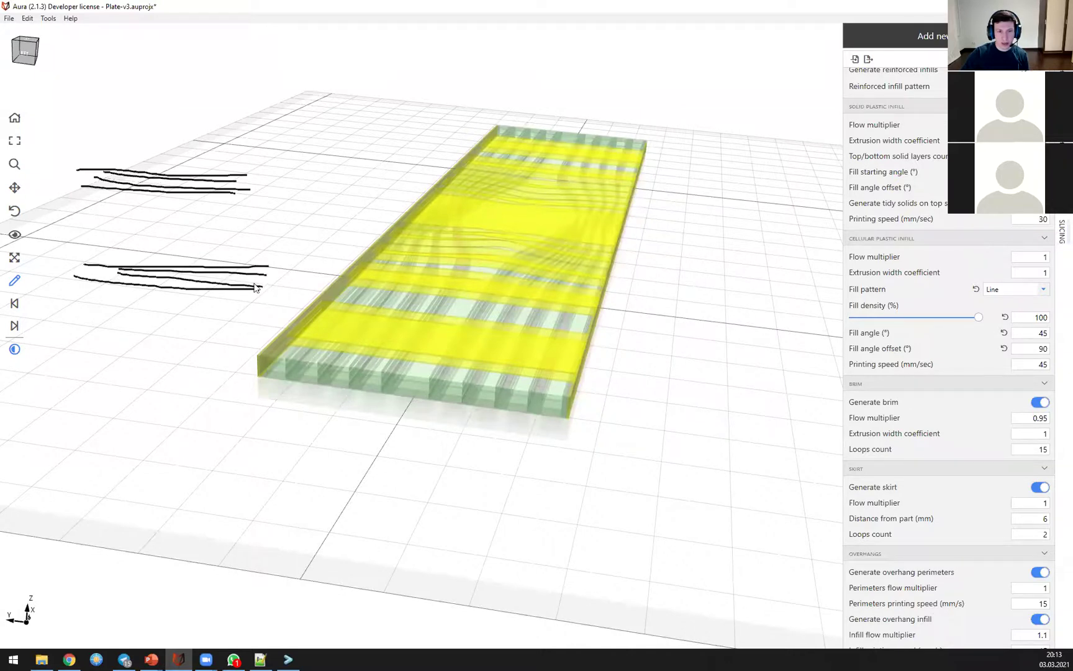
mouse_move(109, 196)
left_mouse_down()
mouse_move(112, 254)
mouse_move(143, 231)
mouse_move(147, 263)
left_mouse_up()
left_click_drag(165, 199, 177, 264)
mouse_move(200, 207)
left_mouse_down()
mouse_move(207, 251)
mouse_move(240, 249)
left_mouse_up()
left_click_drag(258, 211, 264, 246)
left_click_drag(107, 230, 164, 254)
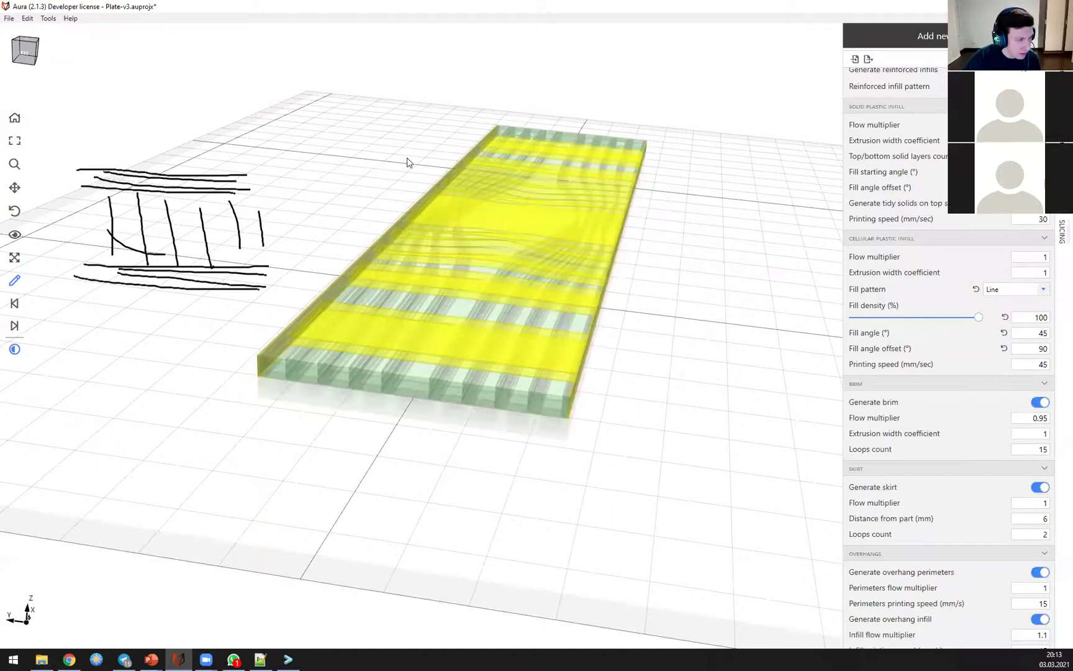
right_click_drag(307, 184, 307, 185)
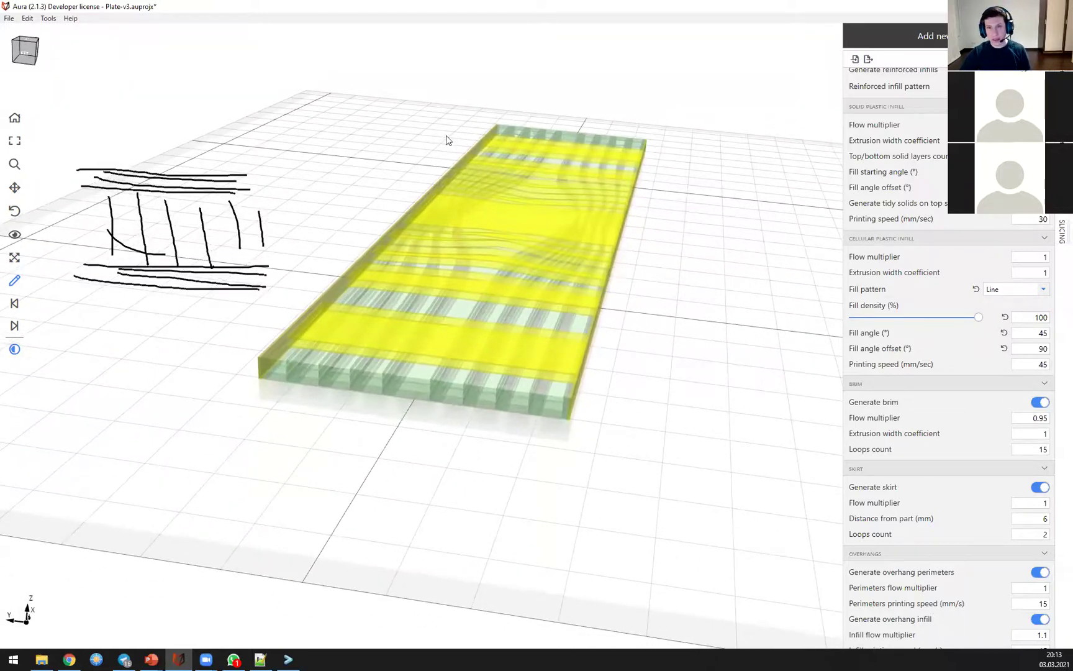
Step: Delete the 0° and 90° internal masks from the plate-masks model and clear the freehand sketch
left_click(1062, 231)
scroll(776, 320, "down", 3)
left_click(1062, 197)
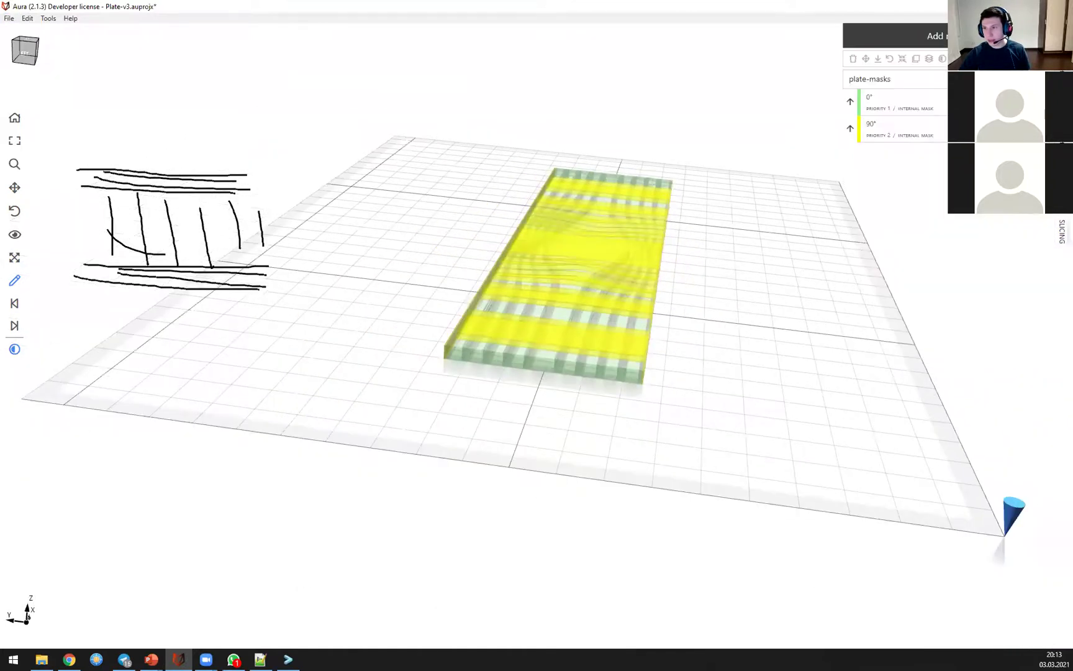
left_click(923, 108)
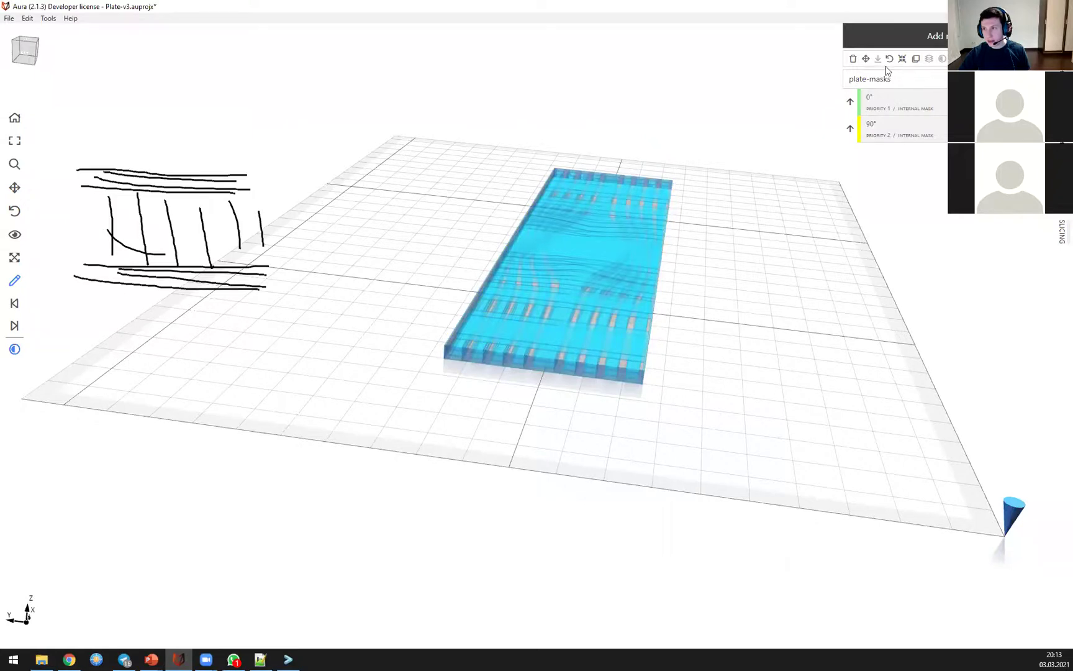
left_click(854, 60)
left_click(556, 369)
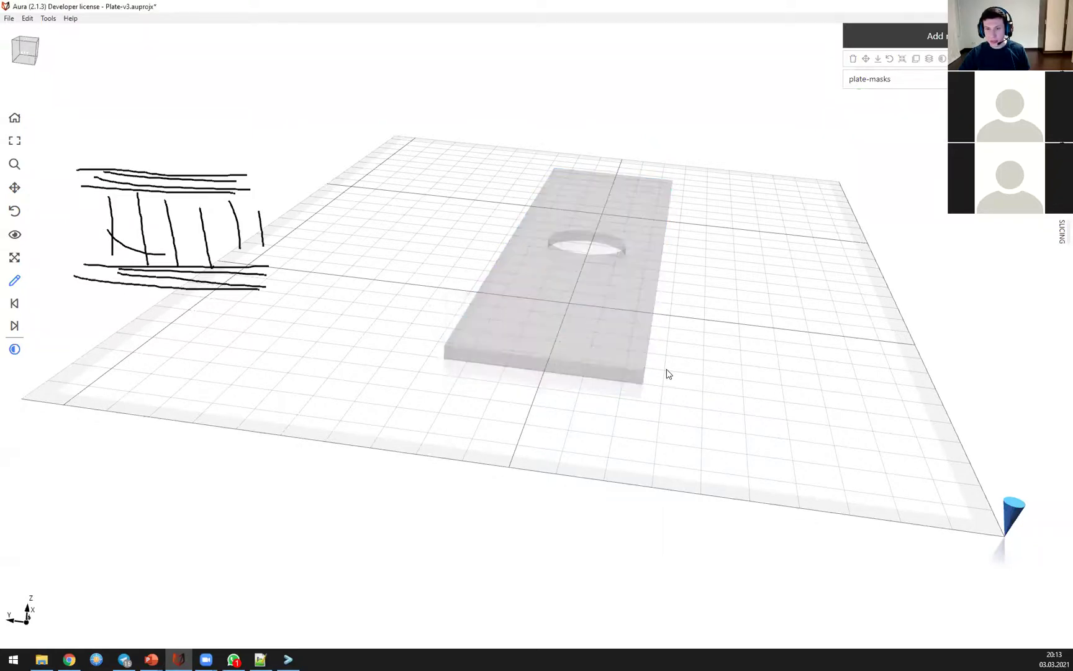
left_click_drag(665, 372, 274, 302)
left_click(16, 282)
right_click_drag(785, 358, 823, 297)
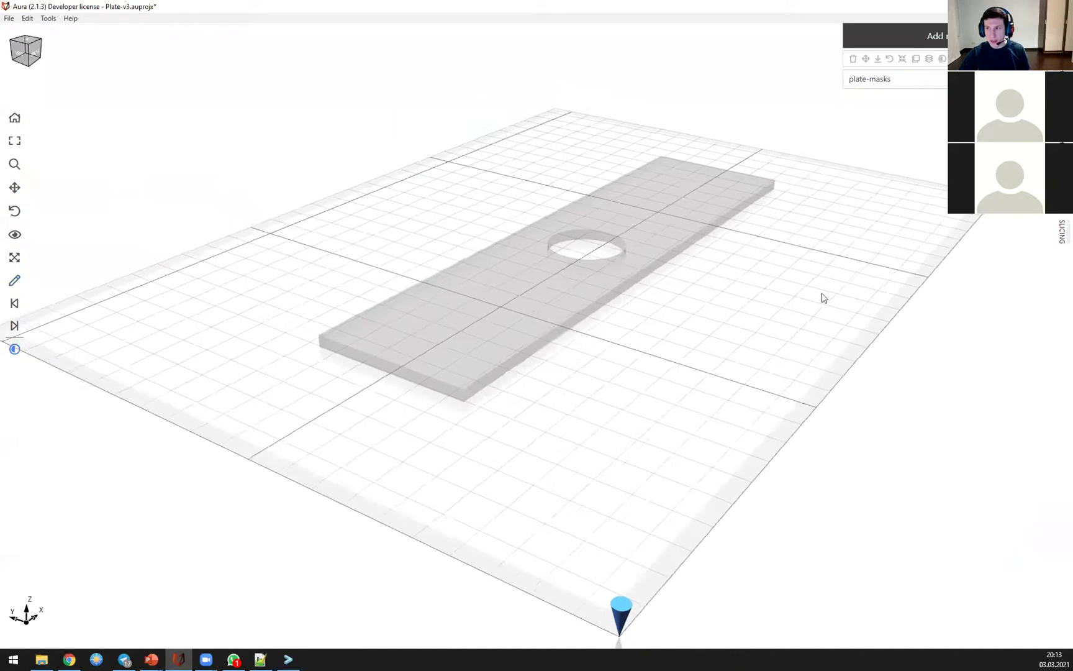
Step: Resize the plate-masks model non-uniformly to make the plate thicker in Z only
left_click(892, 80)
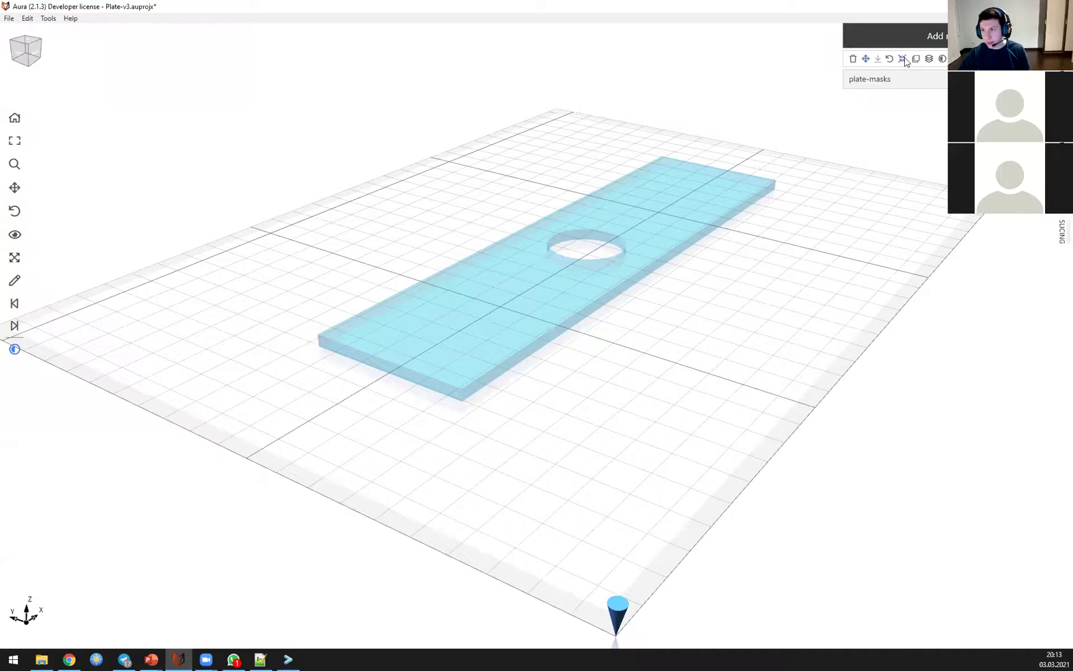
left_click(902, 59)
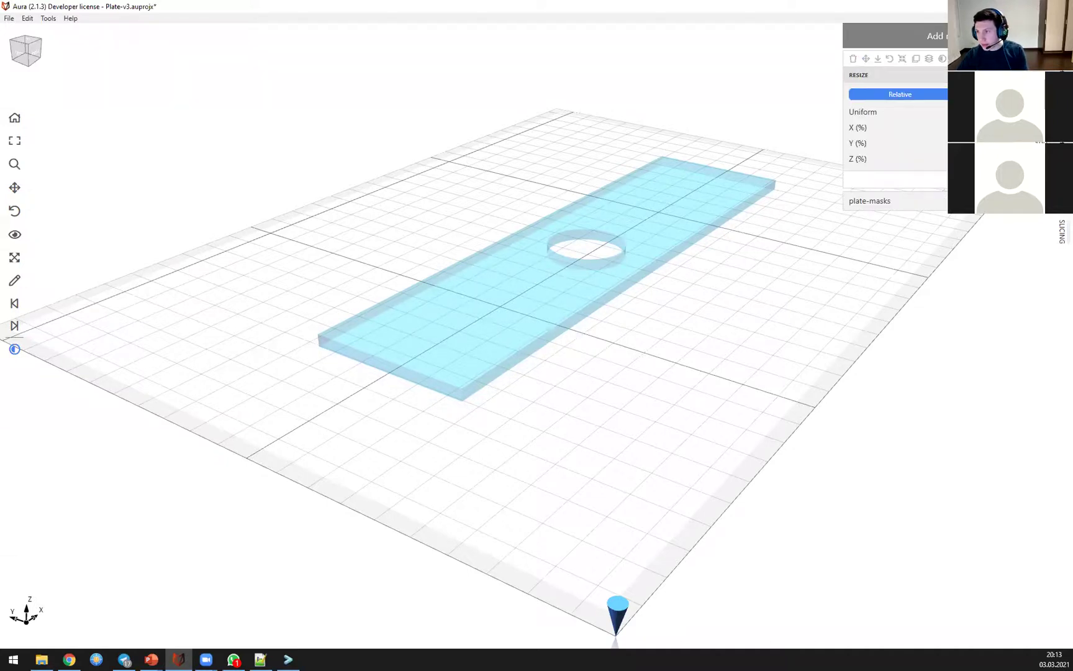
left_click(639, 397)
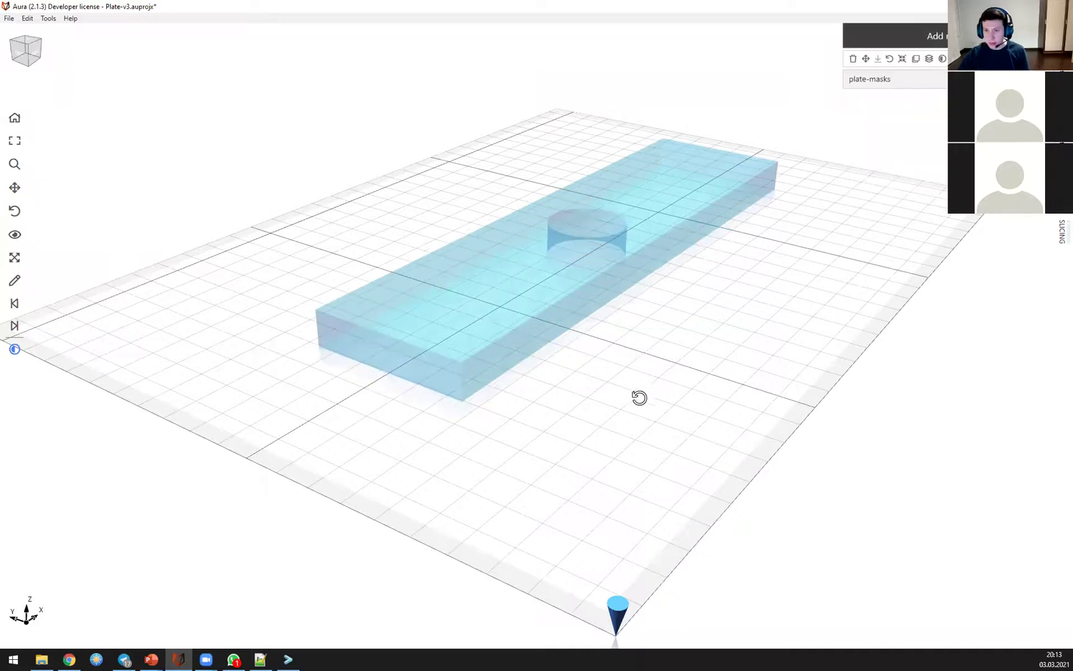
middle_click_drag(639, 397, 650, 408)
left_click(650, 408)
middle_click_drag(693, 267, 683, 242)
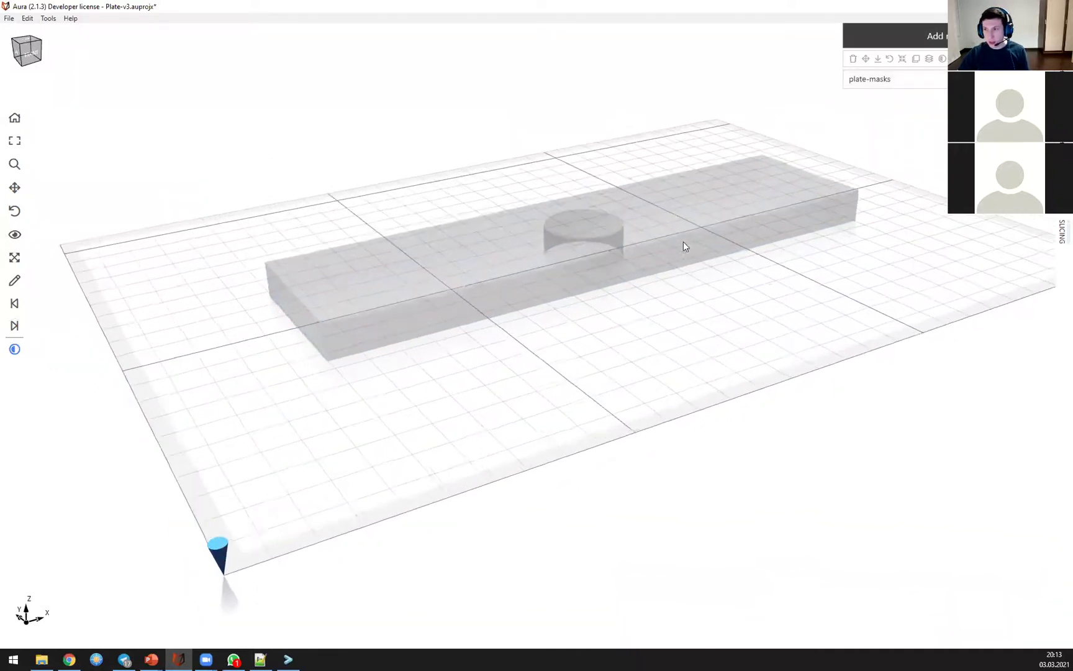
Step: Add and apply a layup structure rule covering the plate's full height, from 0 to 11.52 mm
left_click(919, 79)
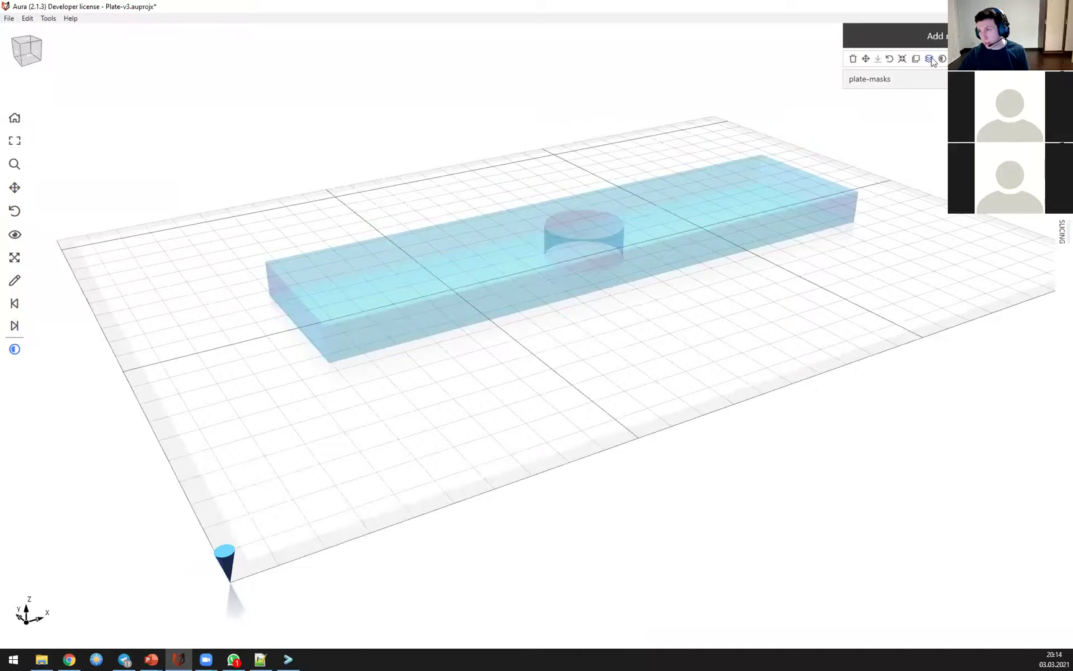
scroll(360, 249, "up", 2)
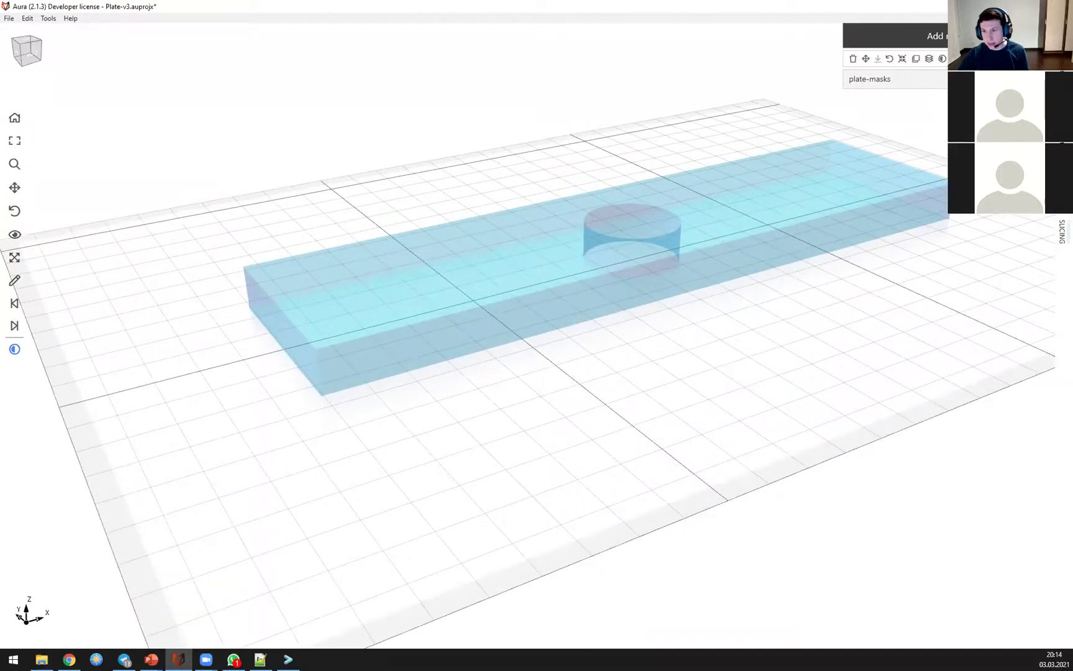
left_click(929, 58)
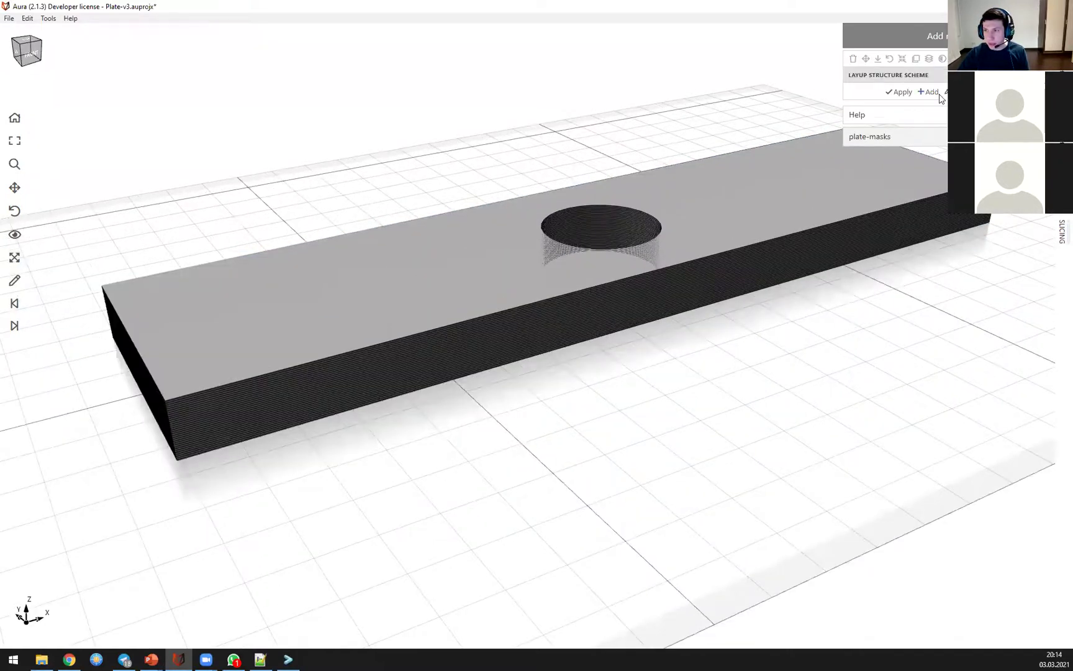
left_click(936, 93)
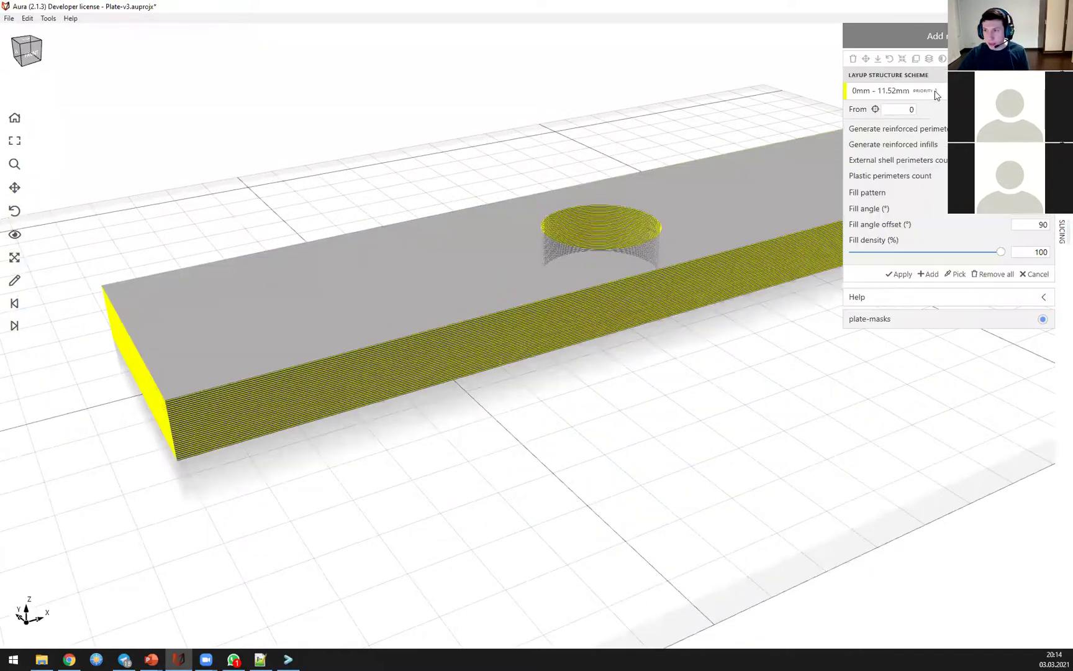
left_click(894, 276)
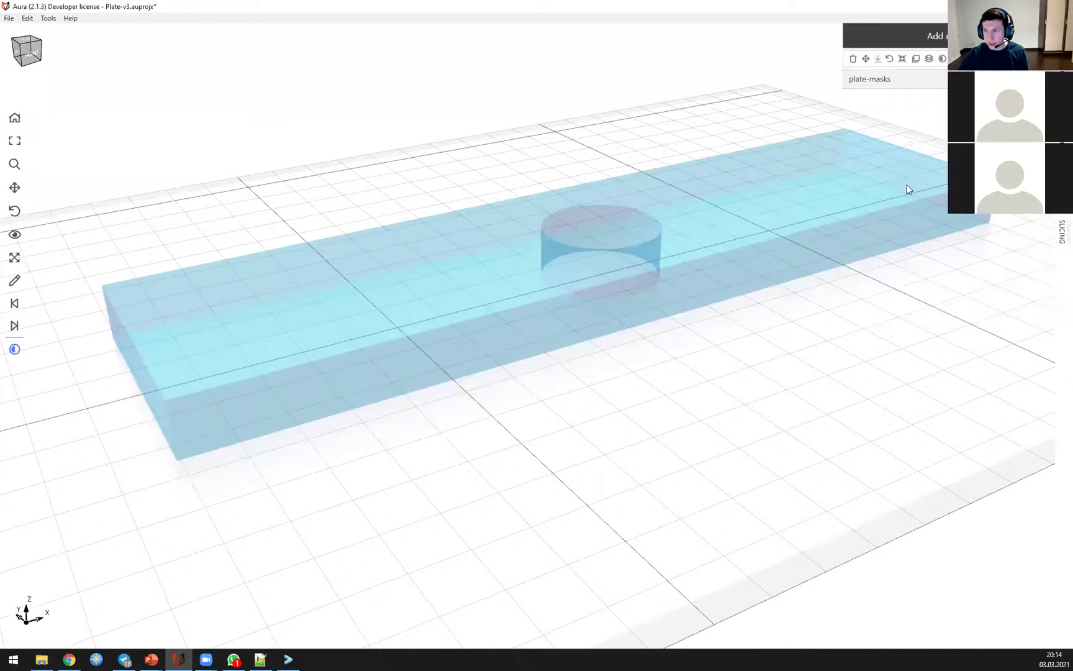
Step: Limit the existing layup rule to the plate's bottom skin, from 0 to 2.36 mm
left_click(928, 58)
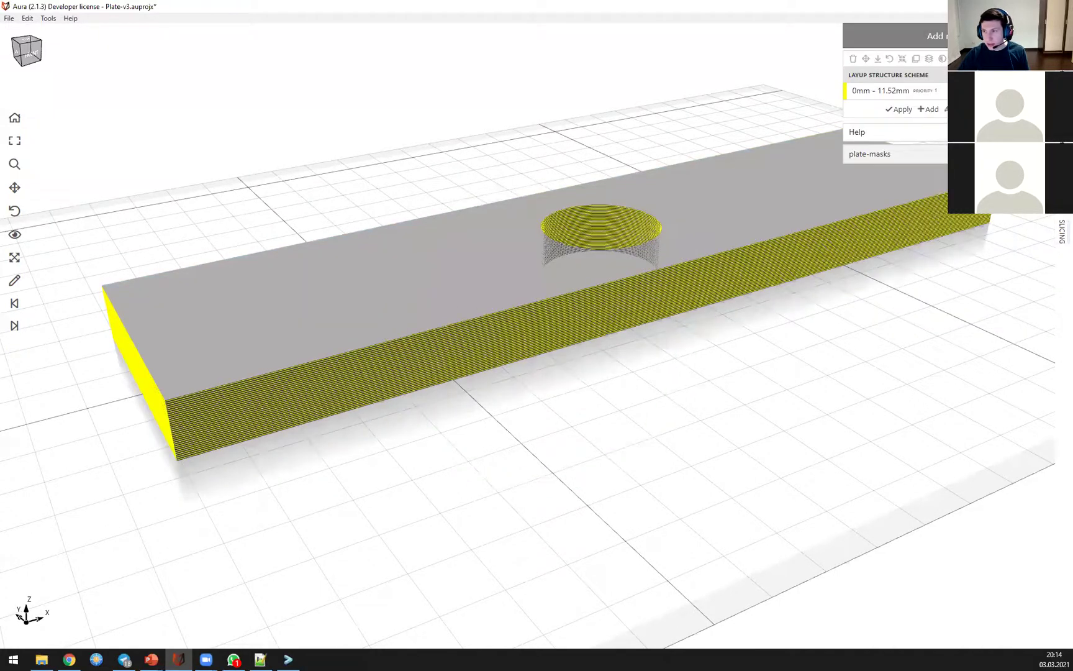
left_click(1044, 91)
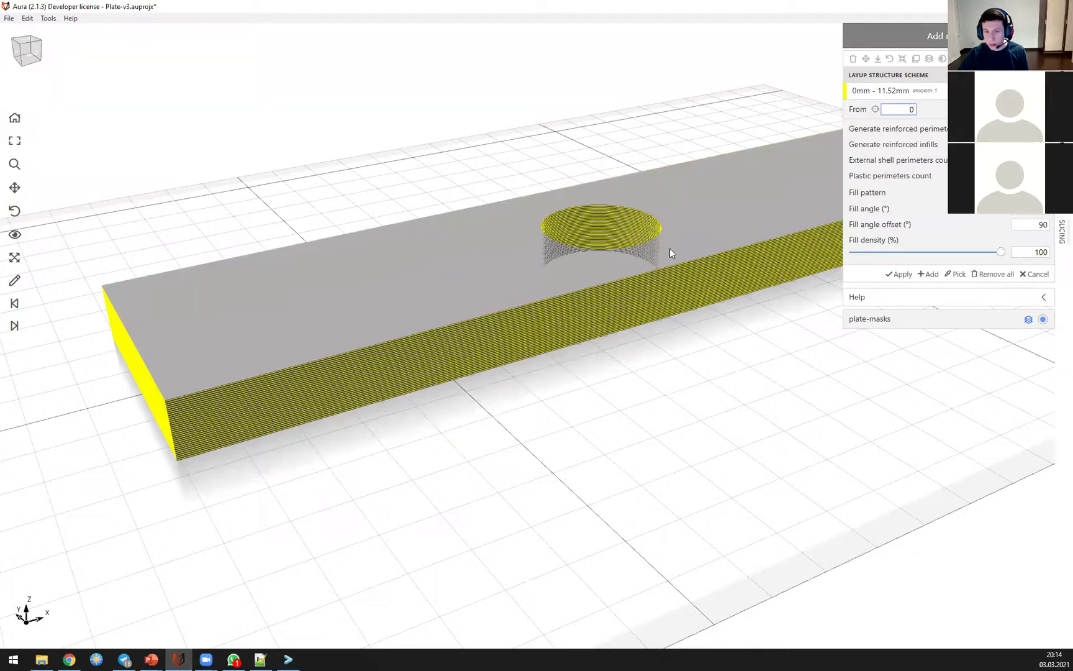
left_click(247, 428)
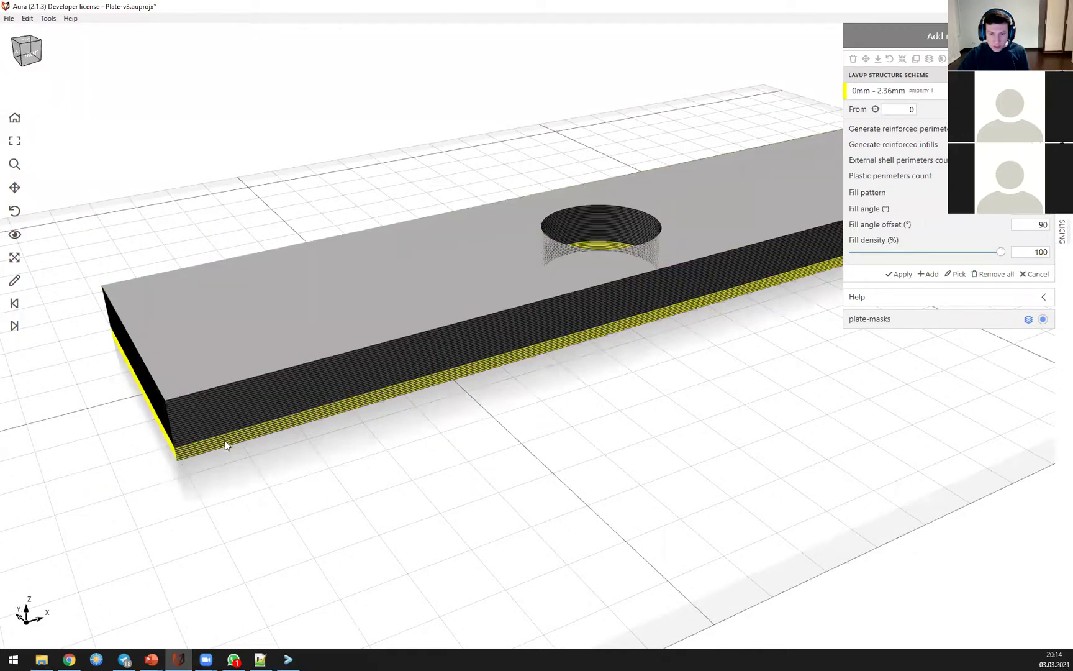
scroll(545, 305, "up", 3)
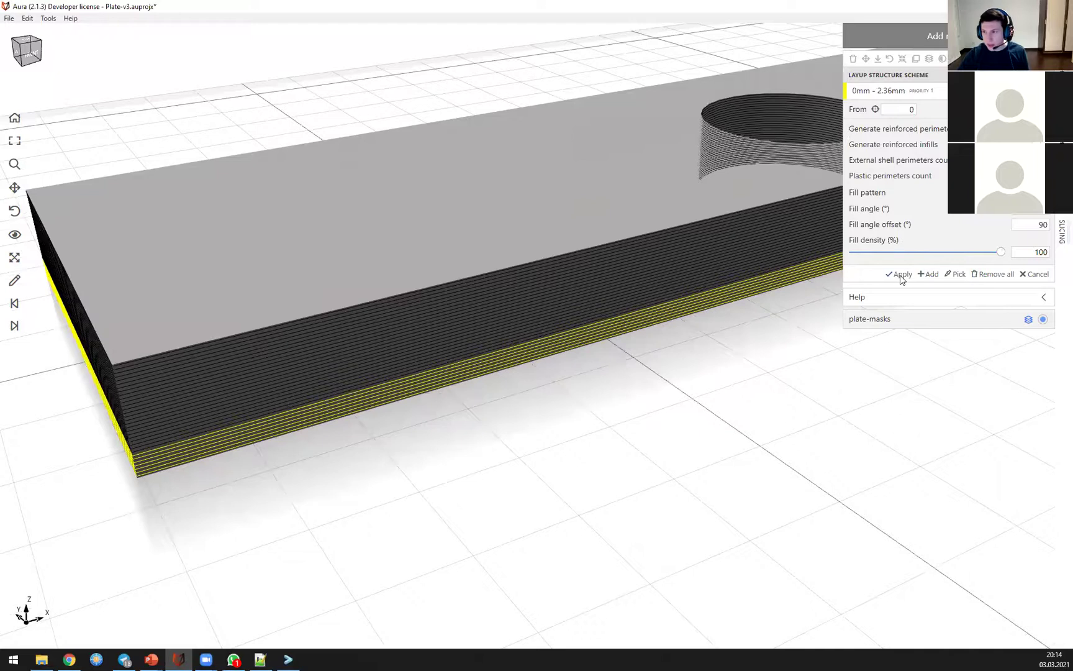
Step: Add a second layup rule for the plate's top skin, from 9.2 to 11.52 mm
left_click(928, 274)
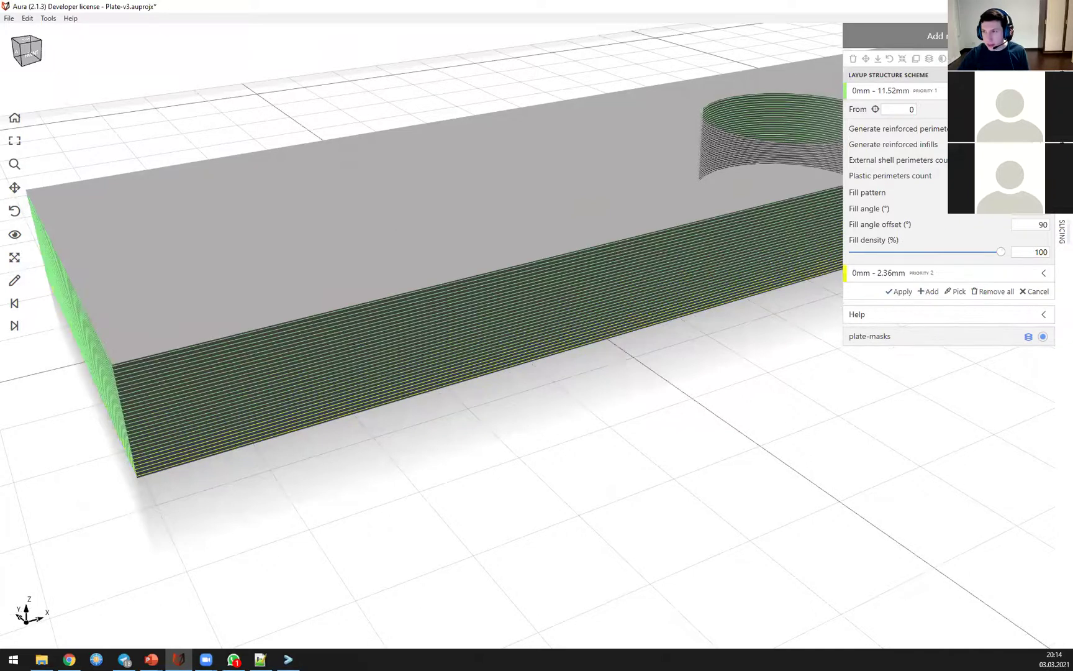
left_click(911, 110)
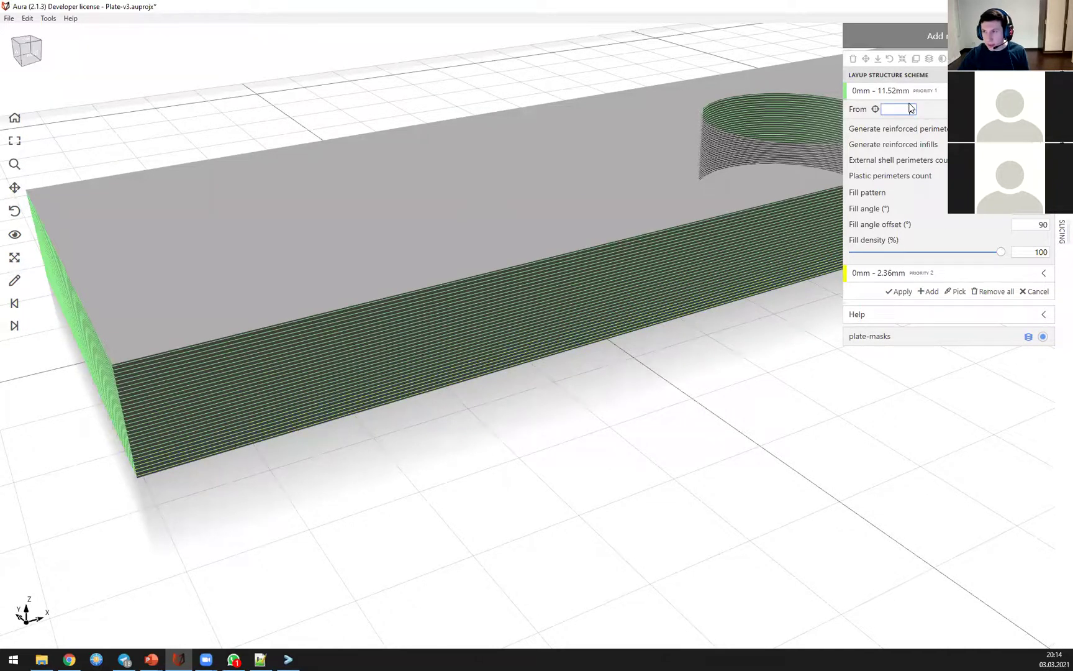
left_click(277, 347)
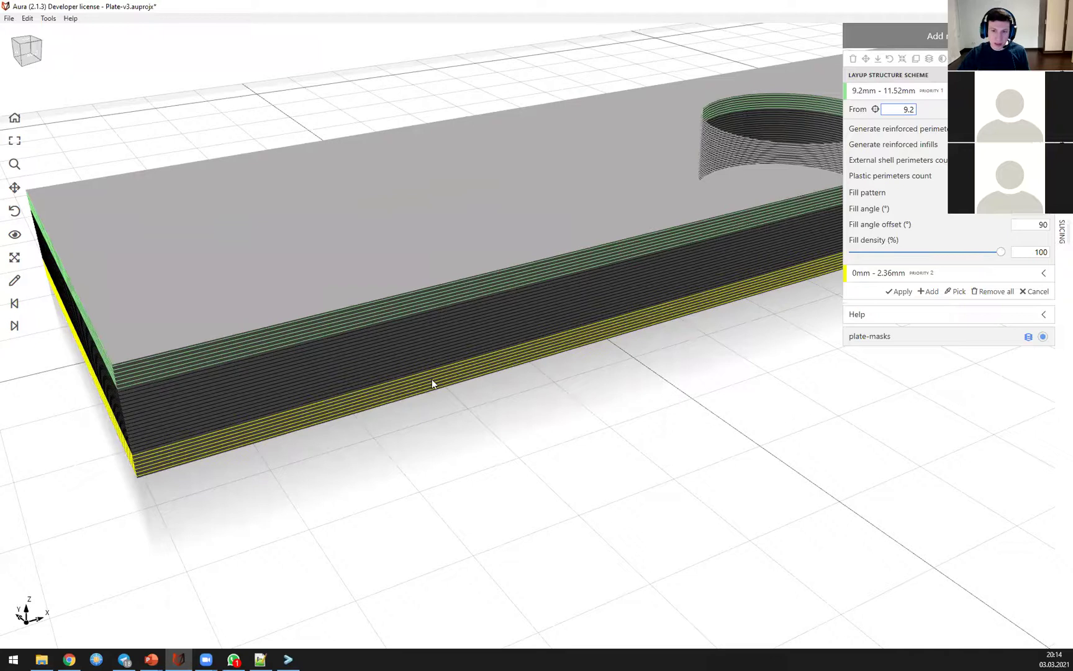
double_click(909, 109)
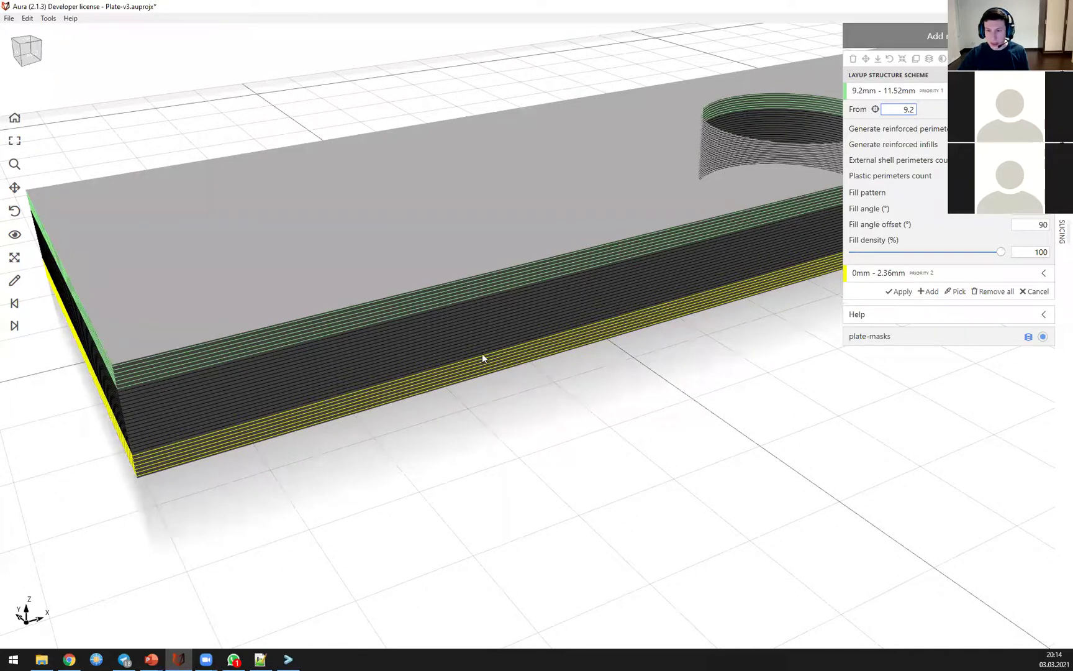
scroll(467, 342, "down", 3)
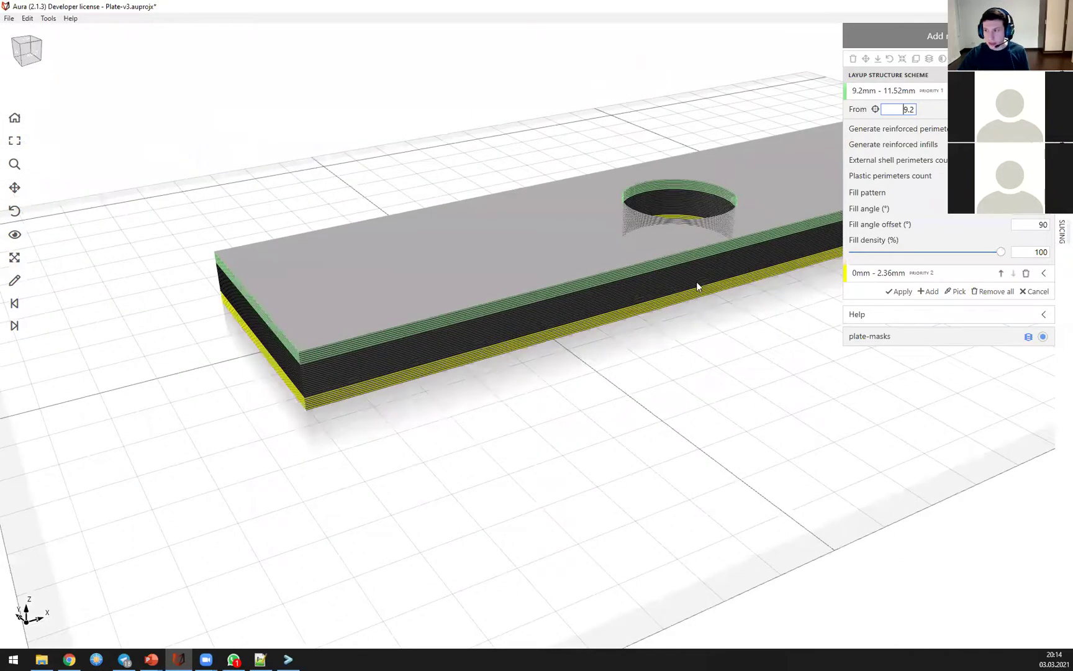
scroll(714, 284, "up", 3)
Step: Enable reinforced infills with the Solid pattern for the top skin's layup rule
left_click(1036, 145)
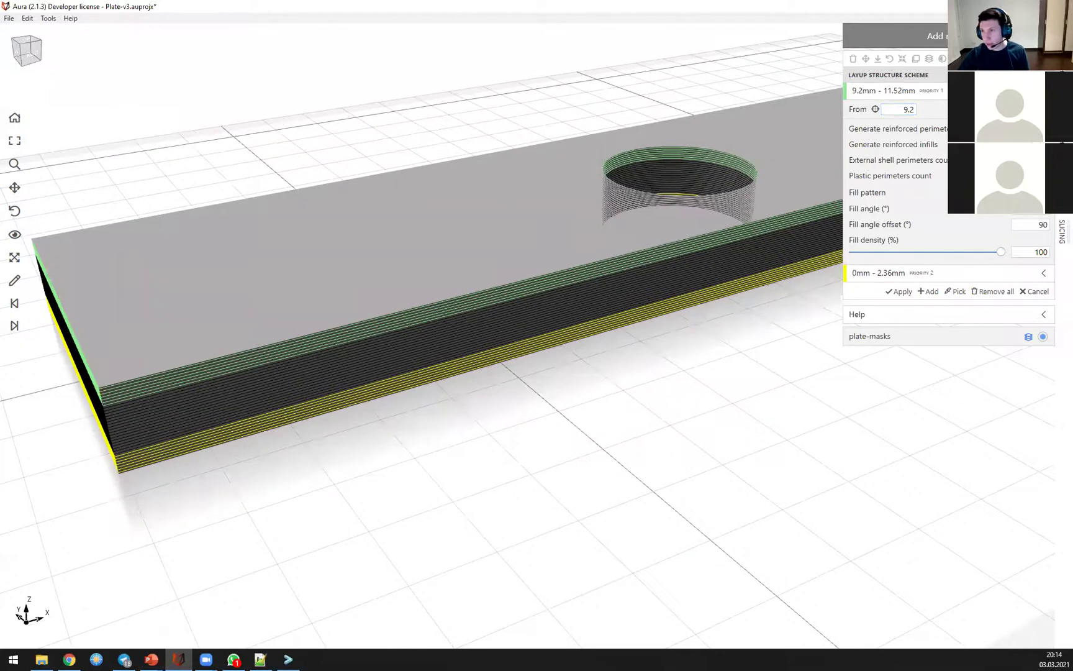
left_click(986, 205)
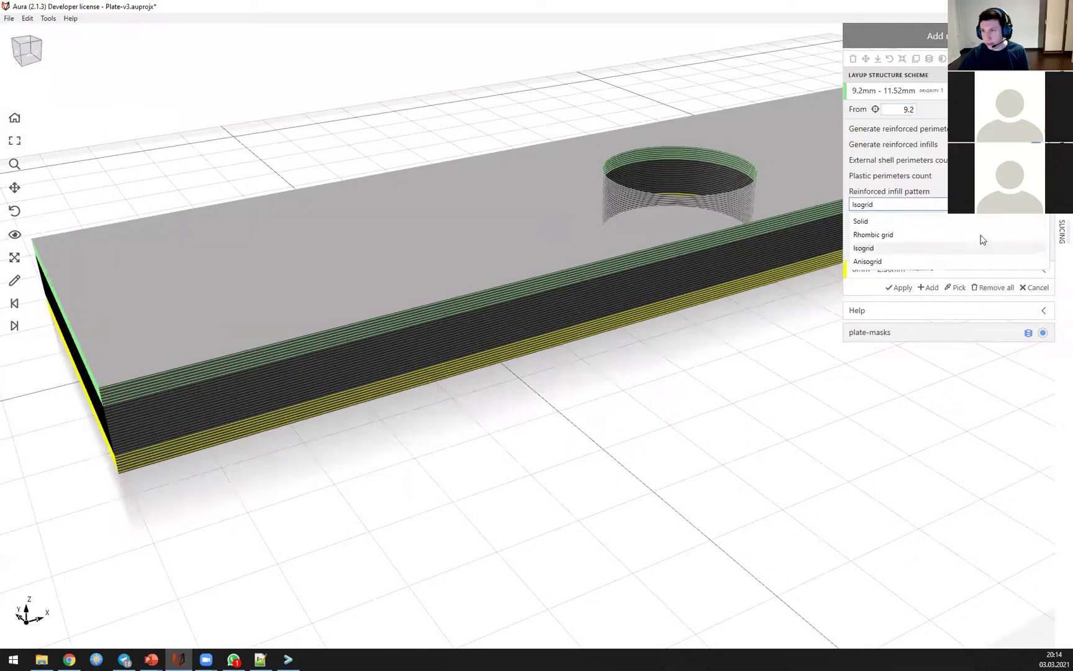
left_click(862, 221)
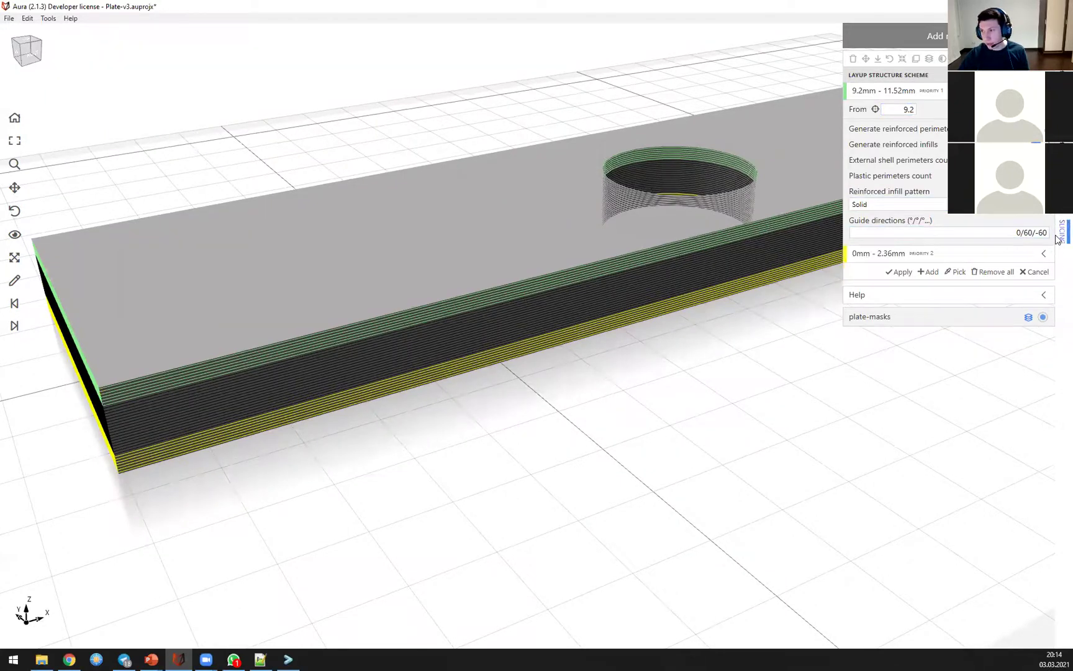
Step: Enable reinforced infills with the Solid pattern for the 0–2.36 mm bottom skin's layup rule
left_click(1043, 255)
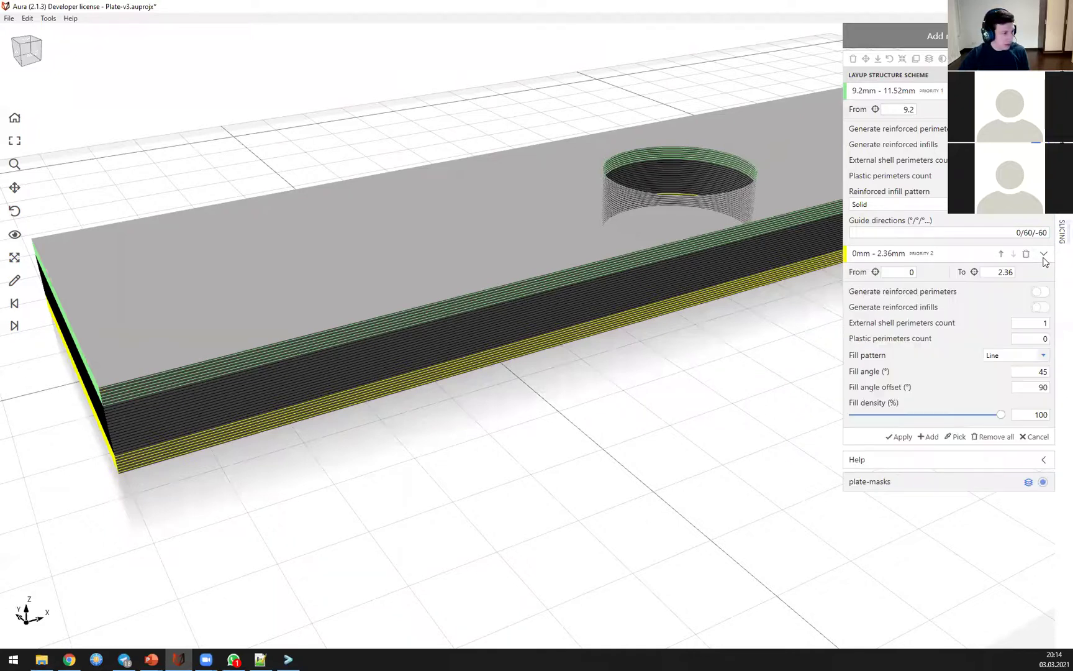
left_click(1040, 307)
left_click(888, 367)
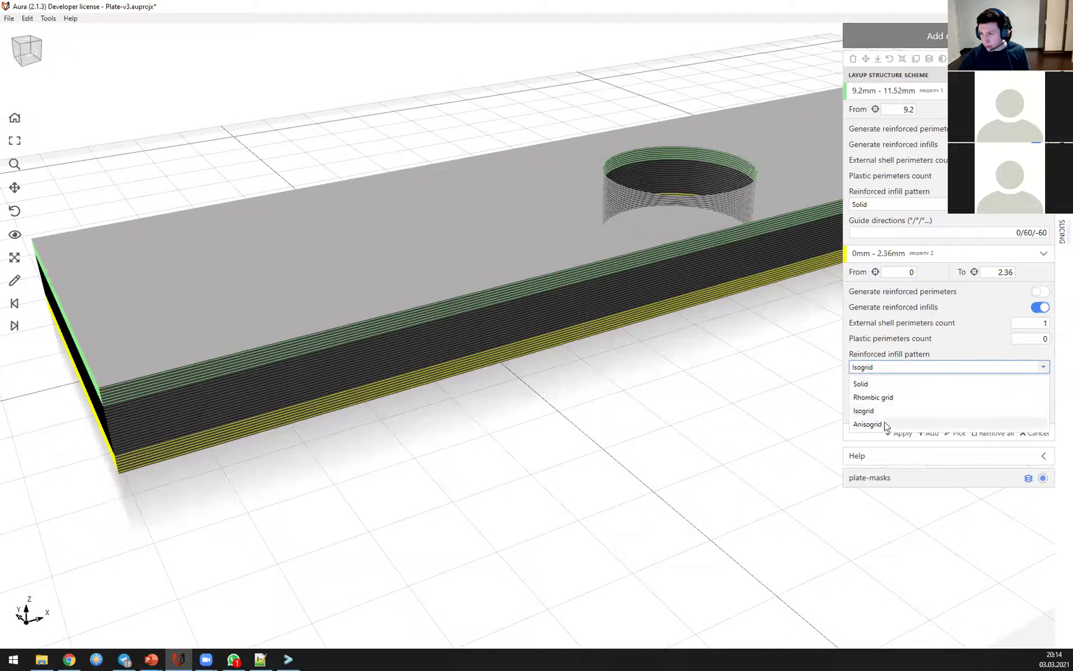
left_click(869, 384)
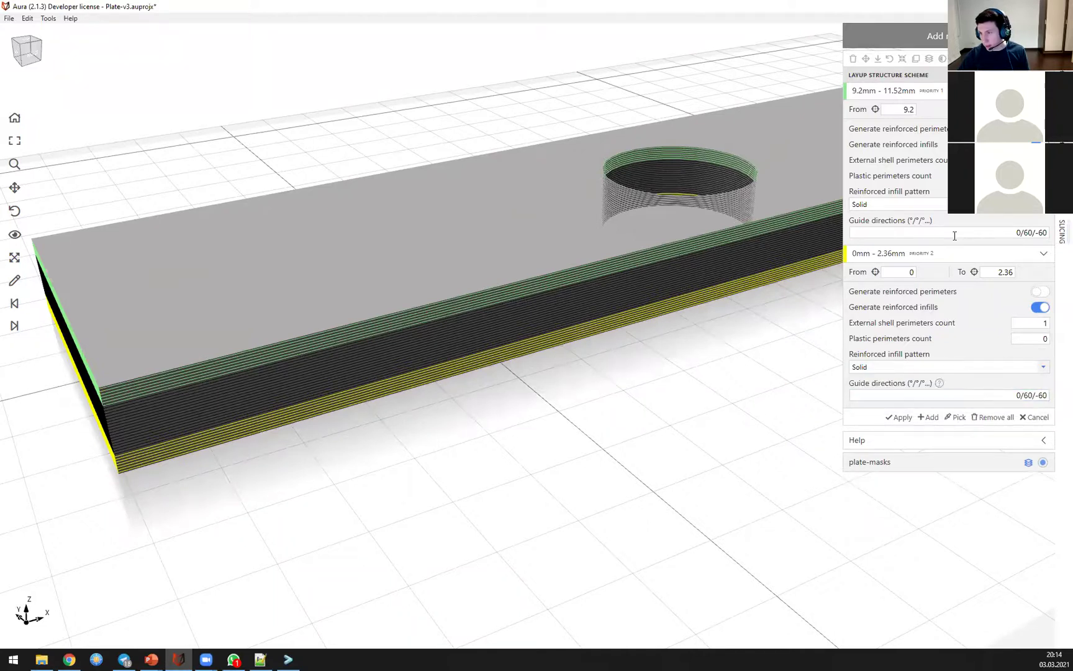
Step: Set the general plastic fill density in the slicing setup to 20%
left_click(1062, 231)
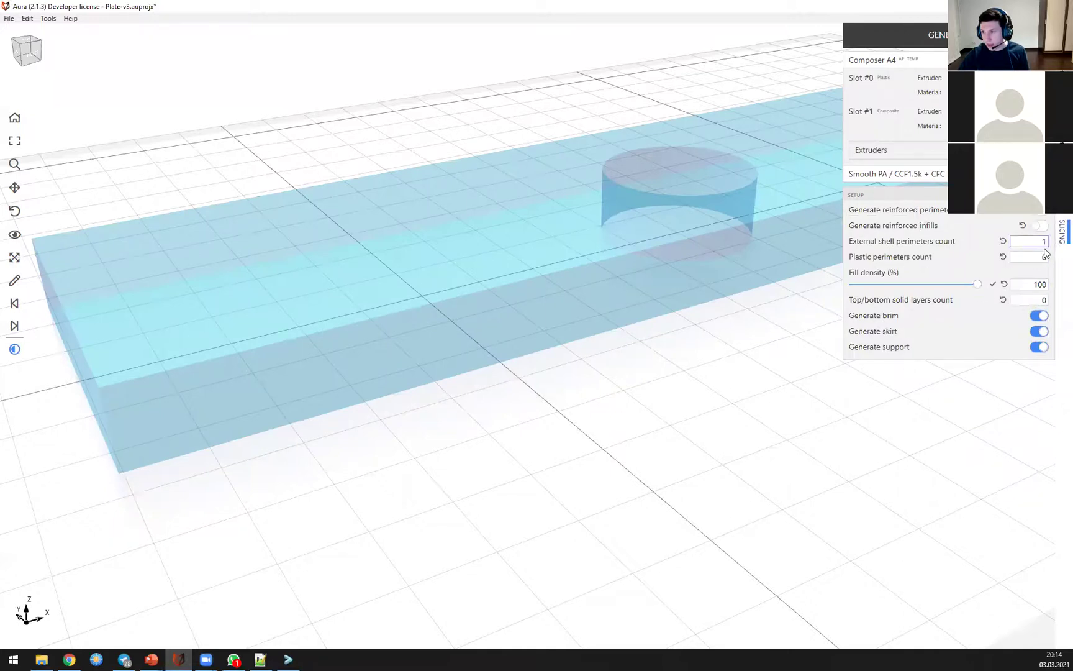
left_click_drag(977, 287, 902, 285)
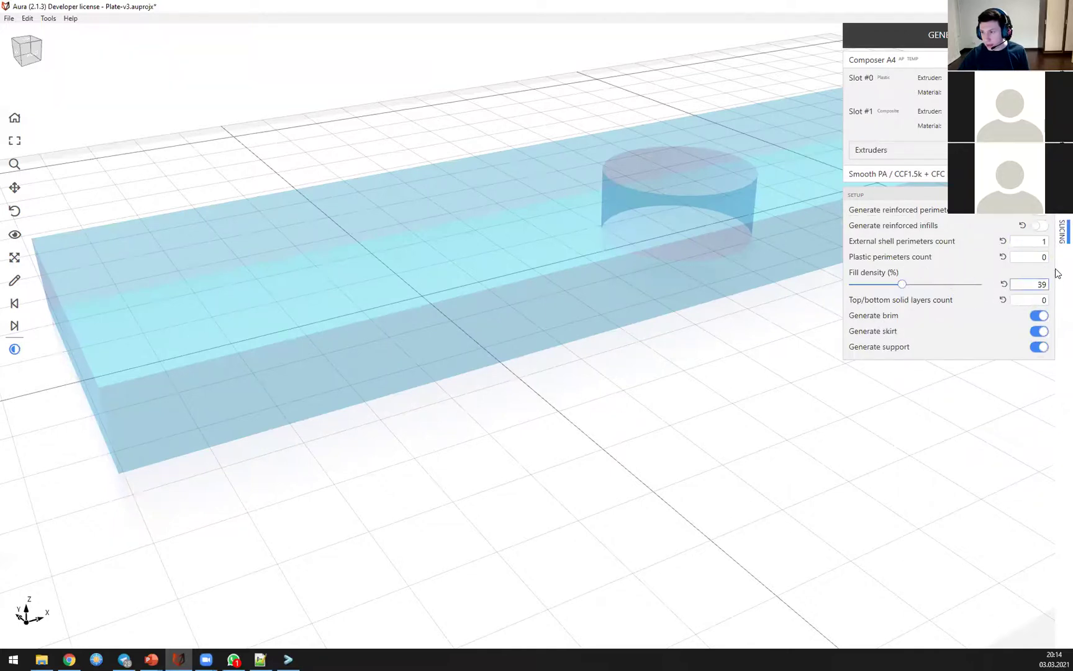
type("20")
left_click(1060, 197)
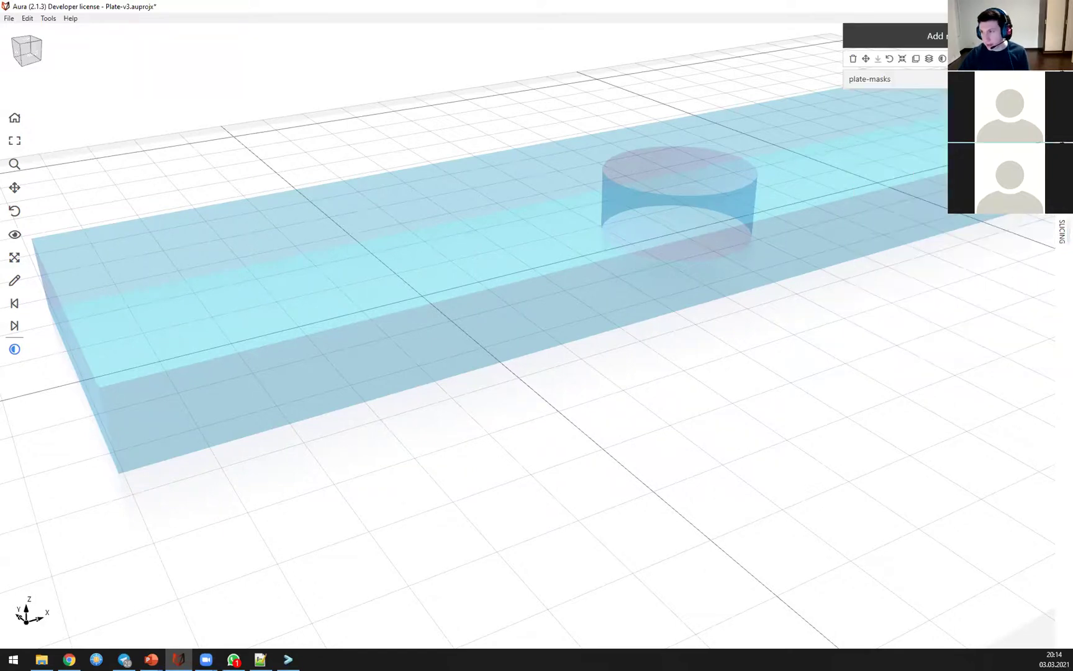
left_click(1059, 230)
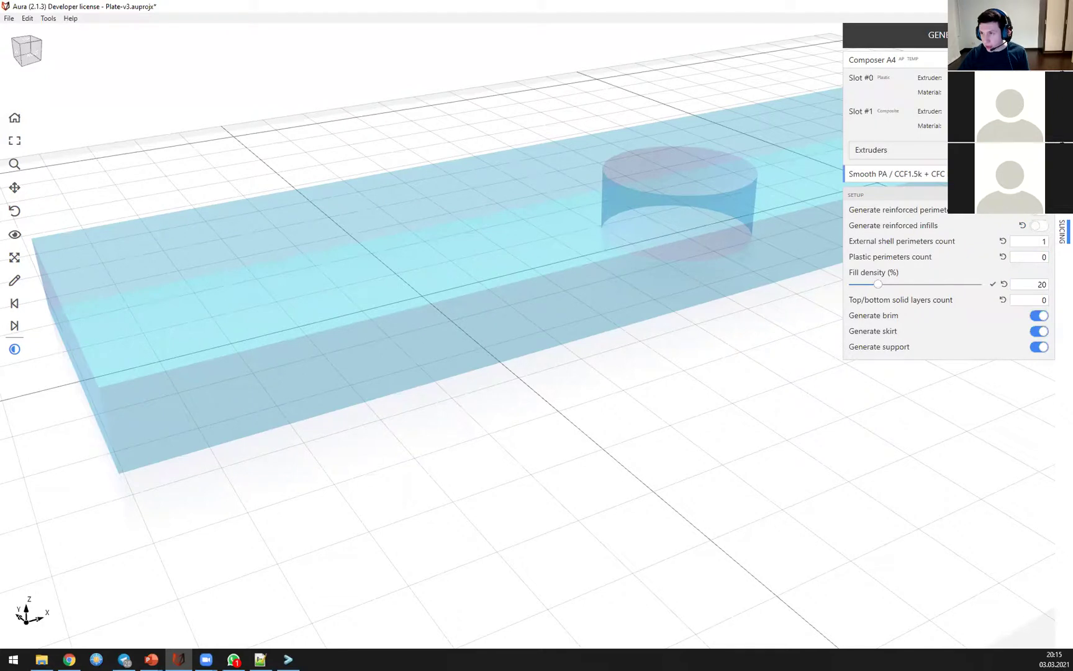
Step: Change the cellular plastic infill's fill pattern to Triangles in the slicing profile
left_click(1043, 175)
scroll(966, 336, "down", 20)
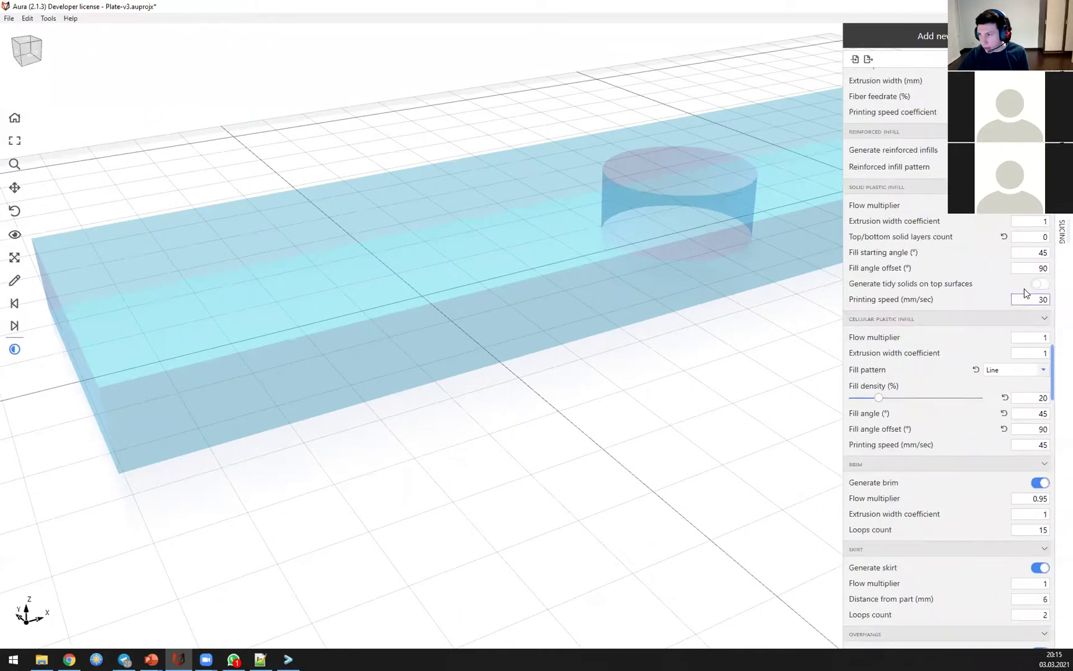
left_click(1033, 370)
left_click(1009, 414)
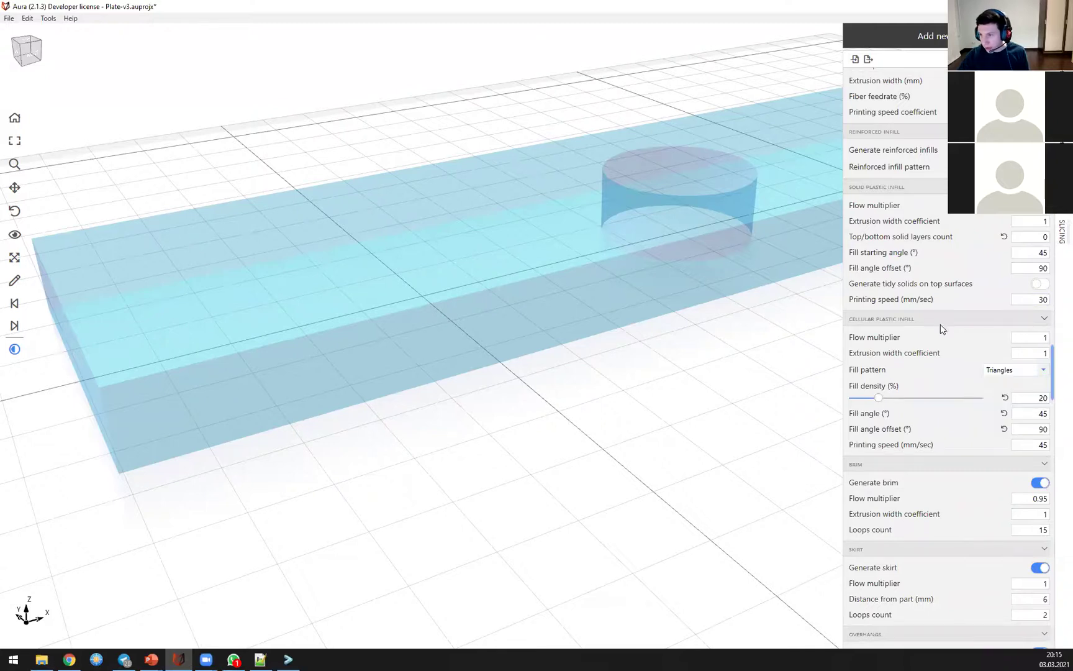
left_click(888, 58)
Step: Generate the plate's toolpaths and view the resulting code in 2D
left_click(925, 36)
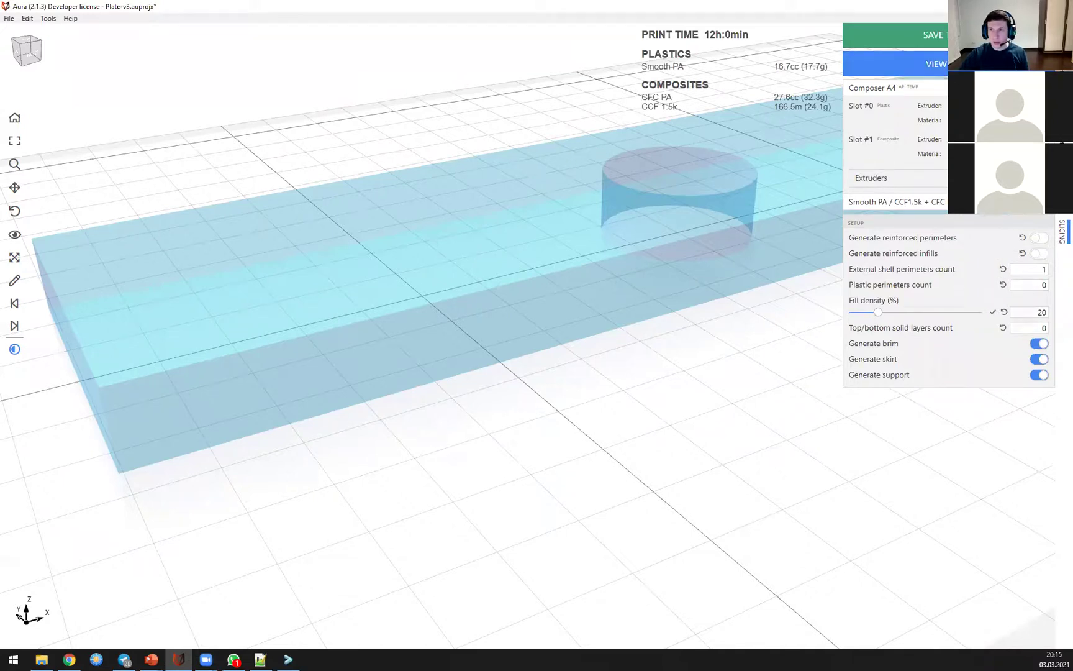
left_click(931, 64)
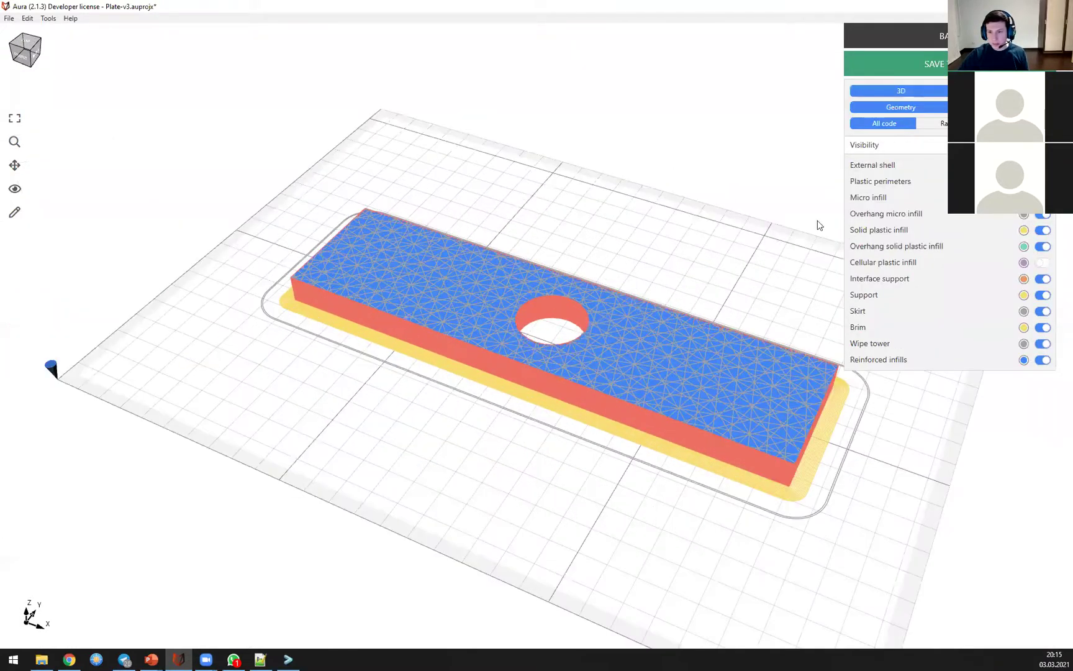
left_click(1000, 91)
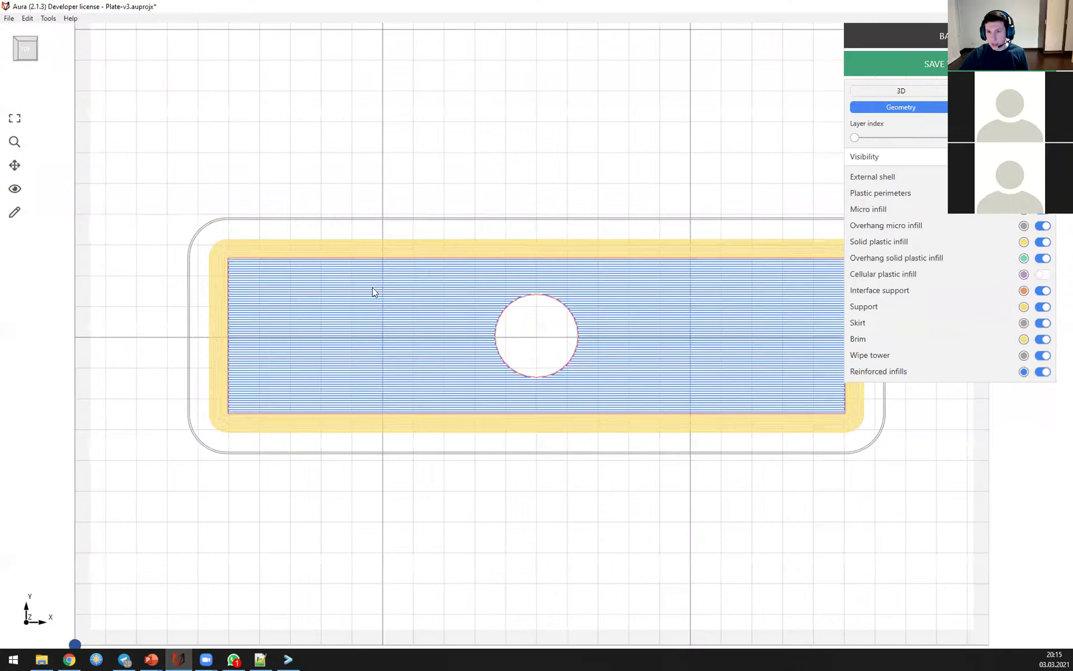
Step: Step through the layers from the bottom skin into the core and make the cellular plastic infill visible
scroll(373, 290, "up", 3)
left_click_drag(855, 138, 859, 137)
key("Right")
key("Right")
key("Right")
key("Right")
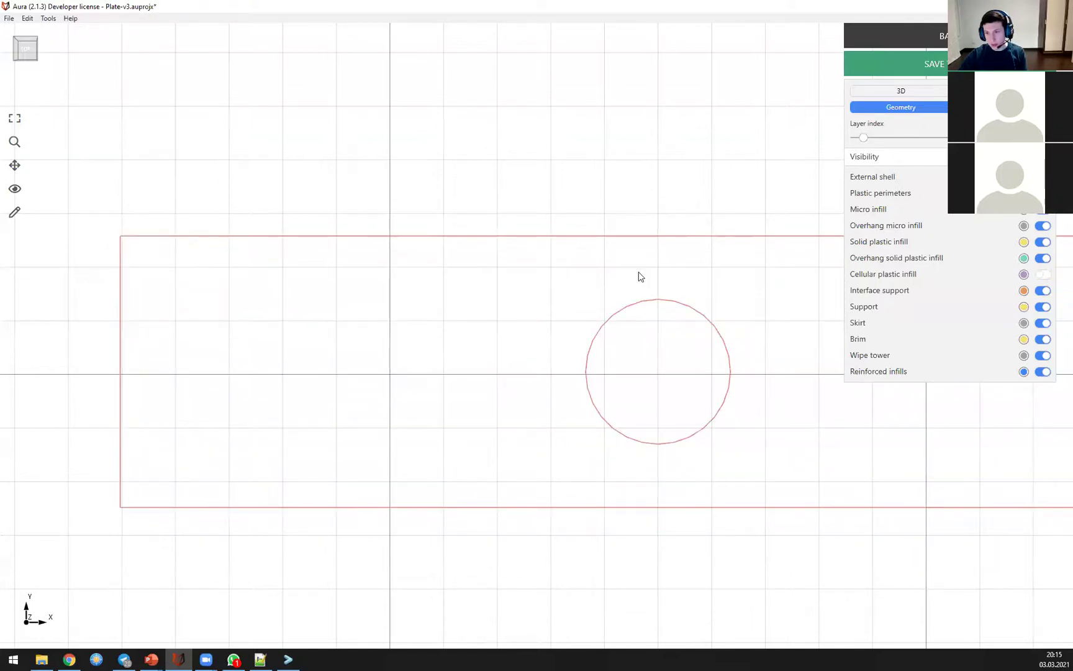
key("Right")
key("Right")
left_click_drag(863, 138, 953, 139)
key("Right")
left_click(1041, 274)
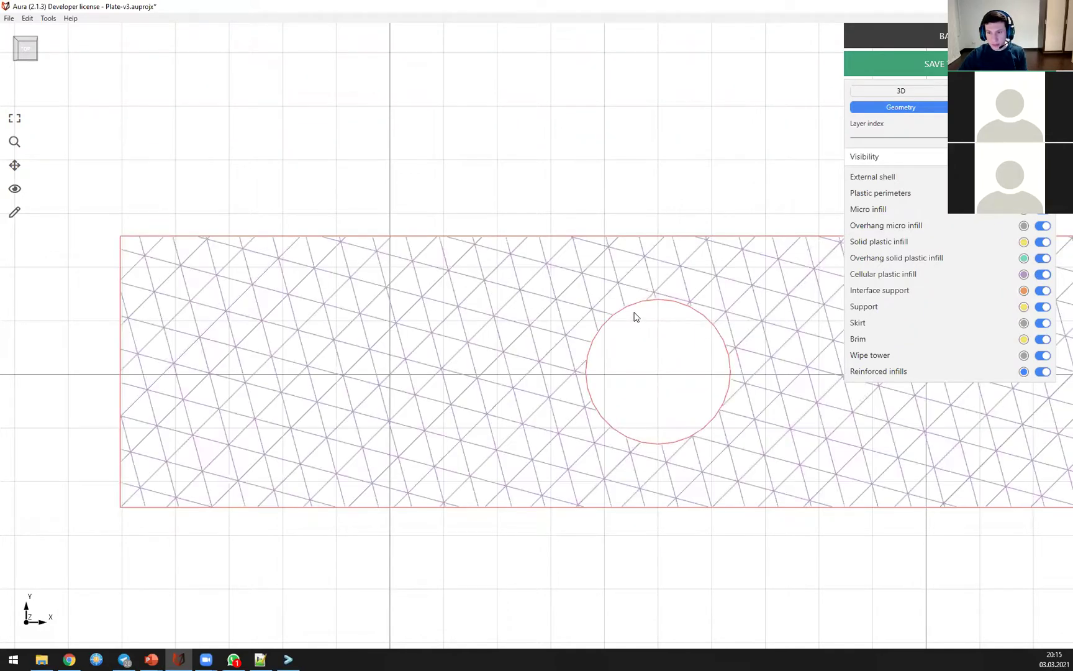
Step: Examine the triangular core infill around the hole, and move to a layer with solid reinforced infill
scroll(486, 304, "down", 1)
scroll(660, 314, "down", 1)
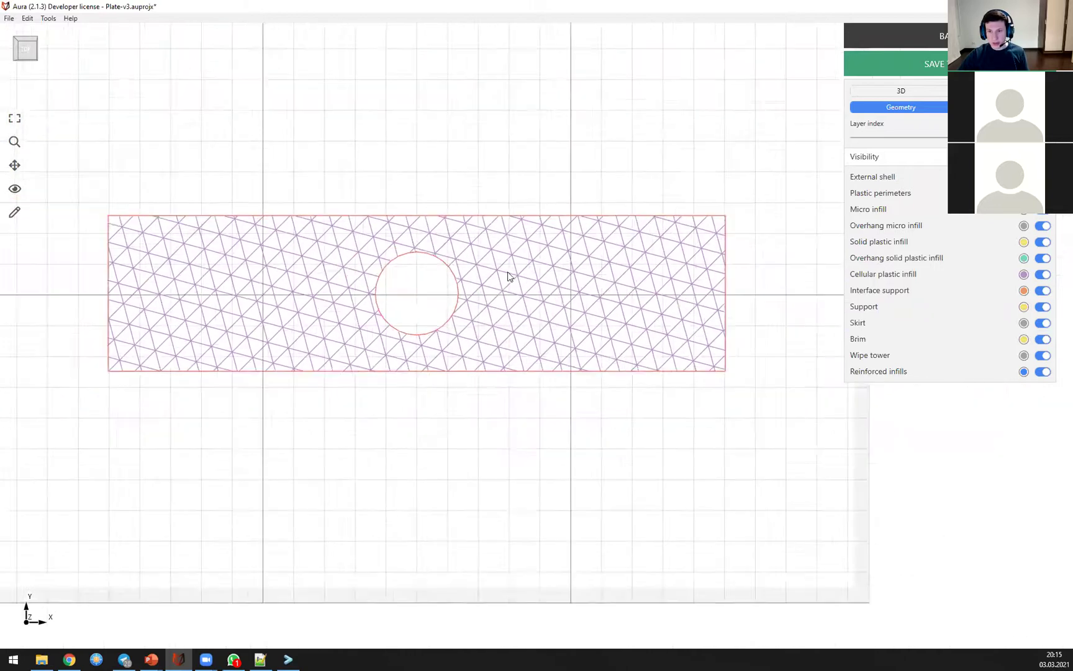
scroll(510, 278, "down", 1)
scroll(304, 257, "up", 1)
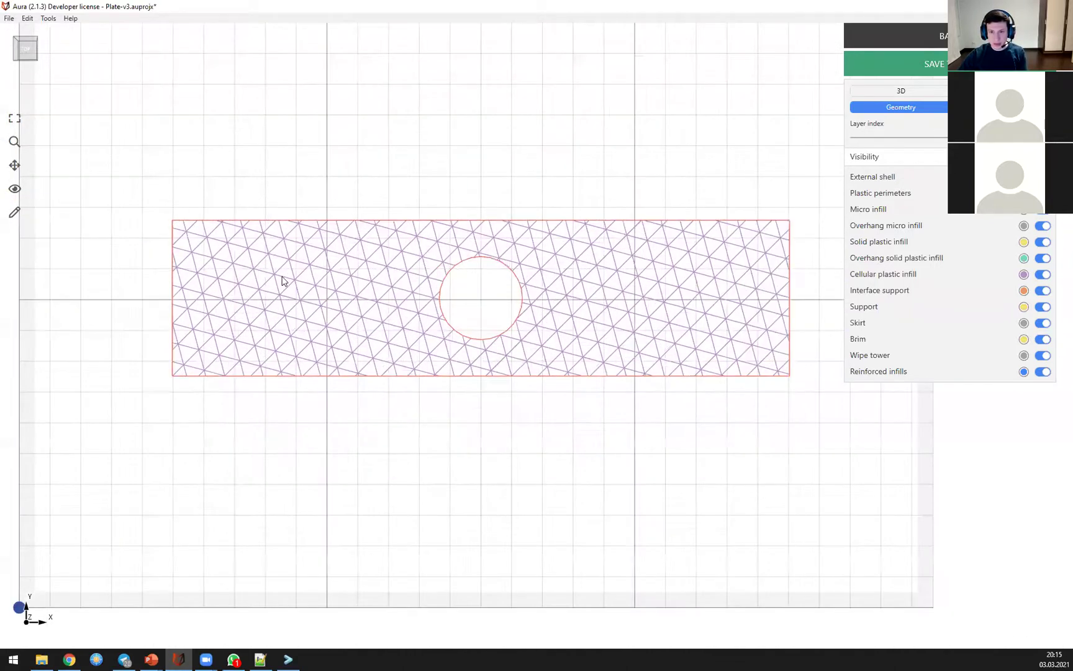
scroll(357, 322, "up", 1)
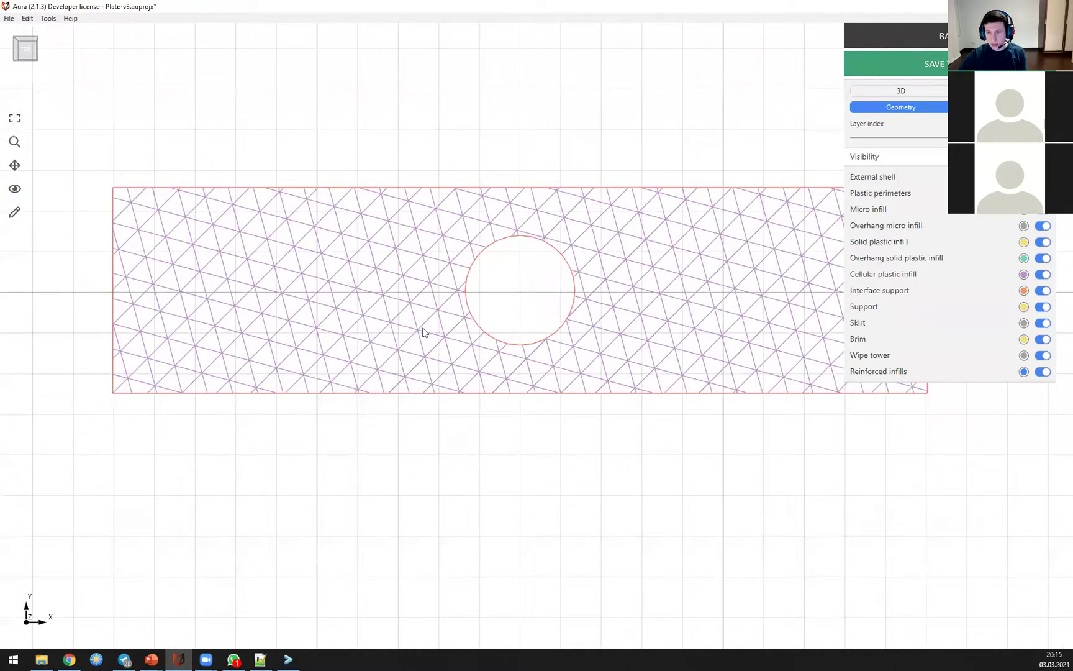
mouse_move(1000, 137)
left_mouse_down()
mouse_move(855, 202)
mouse_move(746, 212)
mouse_move(349, 299)
mouse_move(642, 331)
mouse_move(391, 241)
mouse_move(380, 283)
mouse_move(707, 192)
mouse_move(832, 303)
left_mouse_up()
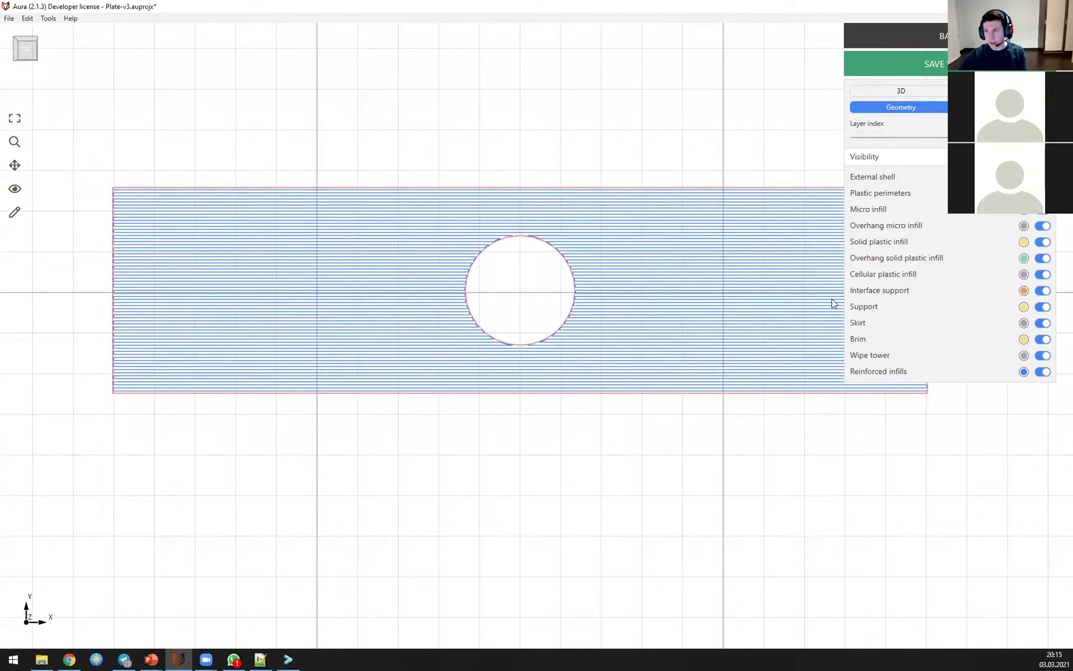
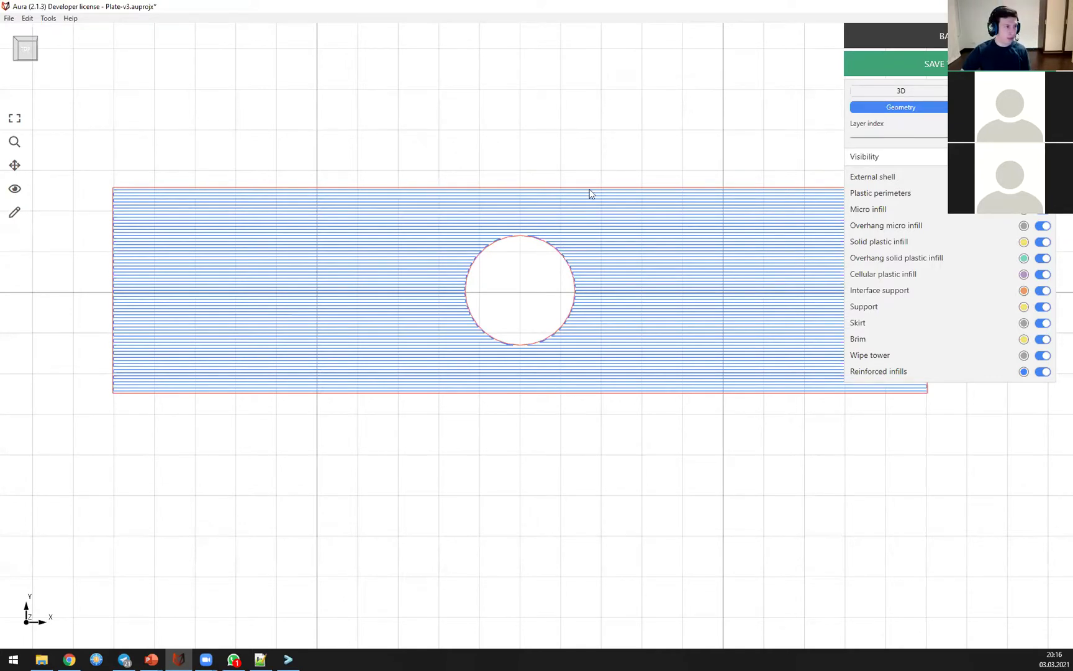
middle_click_drag(613, 163, 530, 175)
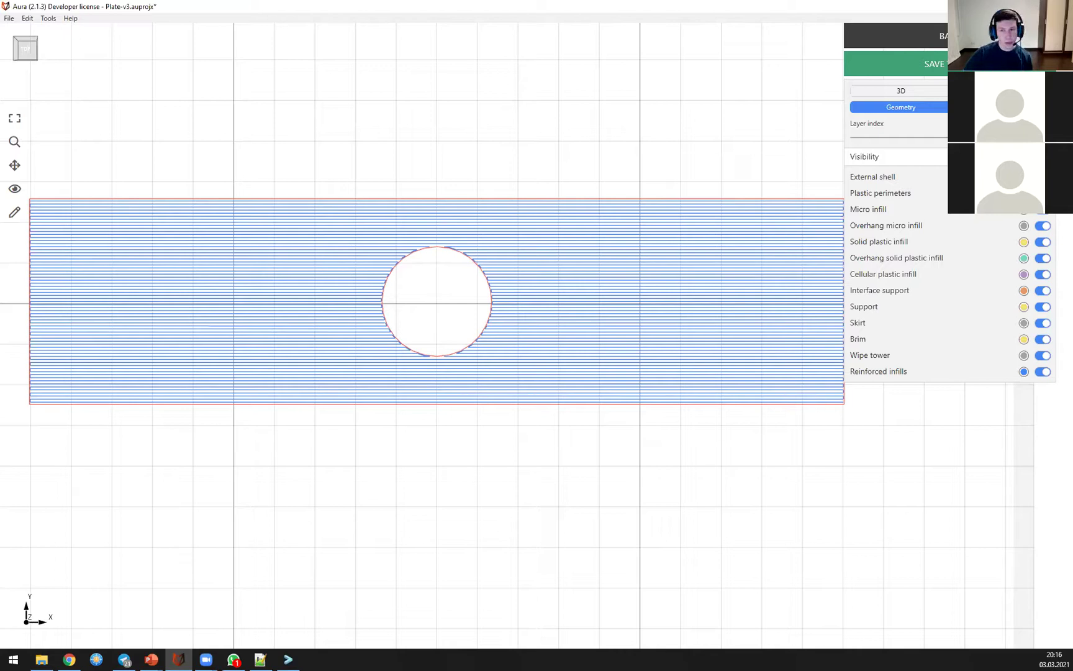
scroll(487, 308, "down", 2)
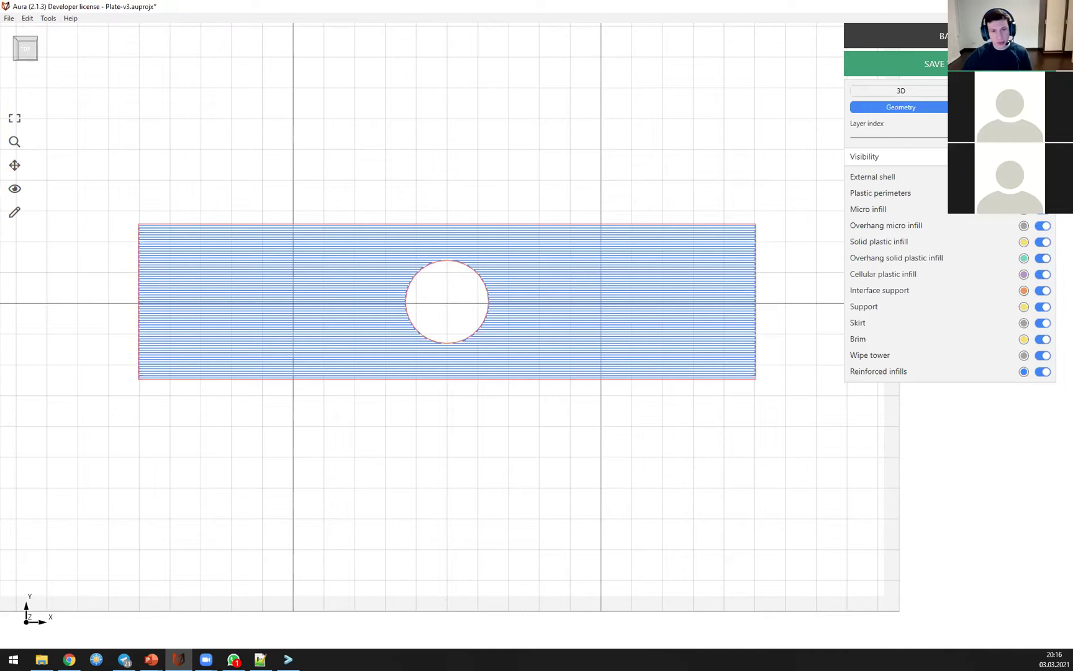
scroll(459, 279, "down", 1)
scroll(478, 286, "up", 2)
scroll(527, 307, "up", 1)
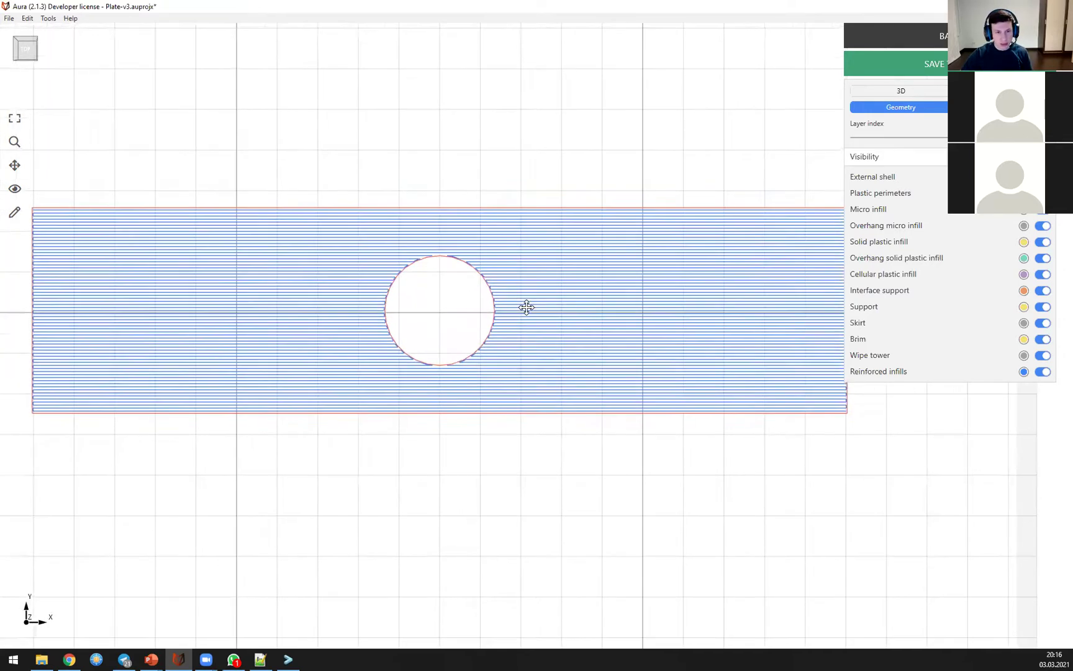
scroll(524, 306, "down", 1)
middle_click_drag(503, 303, 455, 314)
scroll(451, 347, "up", 1)
scroll(454, 339, "down", 1)
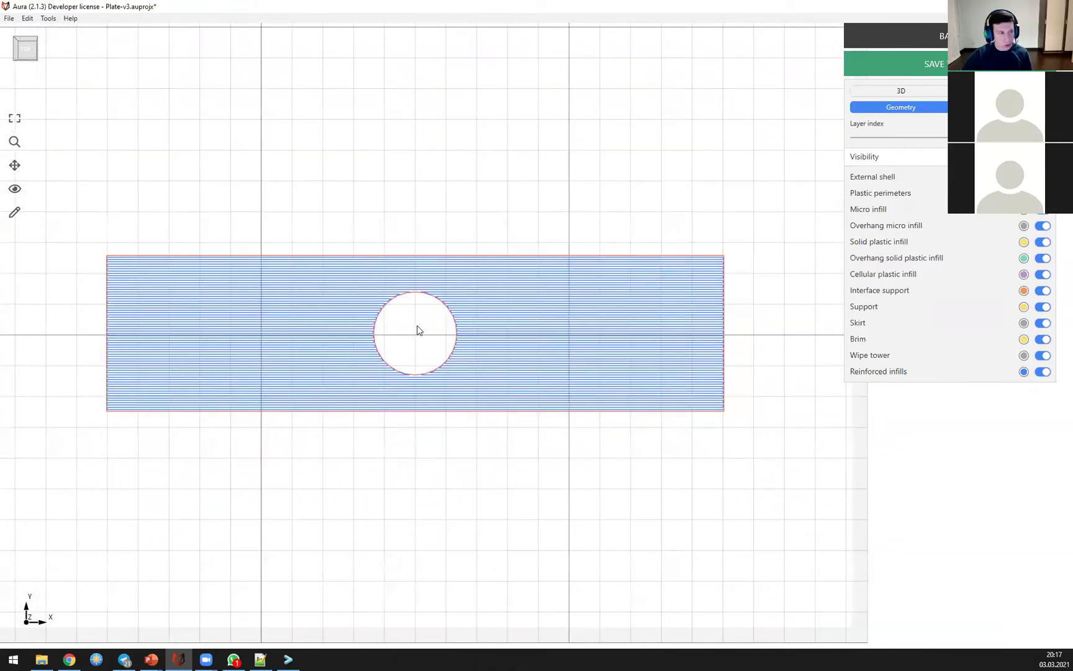